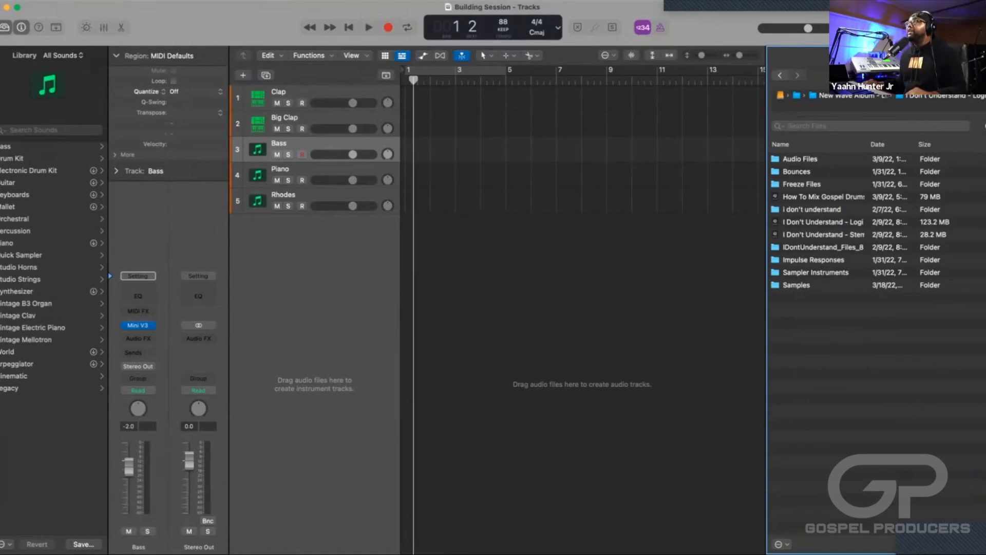
Return the playhead to the start of the project and hide the file browser.
{"action": "key", "text": "Return"}
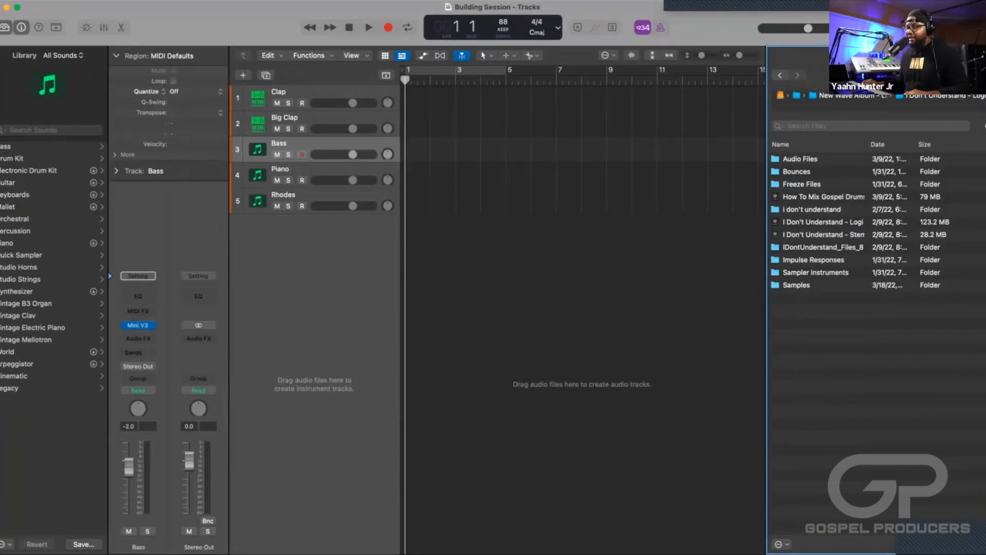
{"action": "key", "text": "f"}
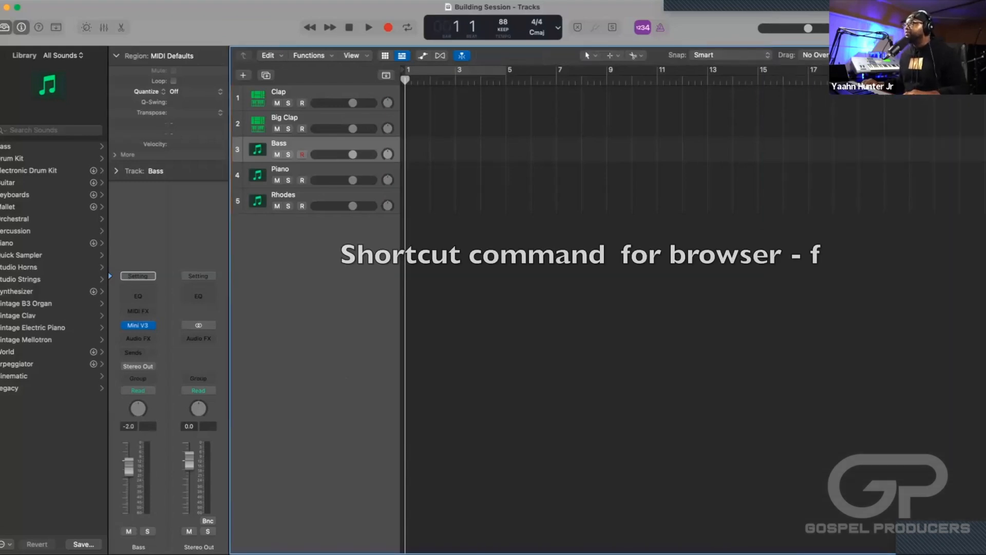
{"action": "key", "text": "f"}
{"action": "key", "text": "f"}
{"action": "key", "text": "f"}
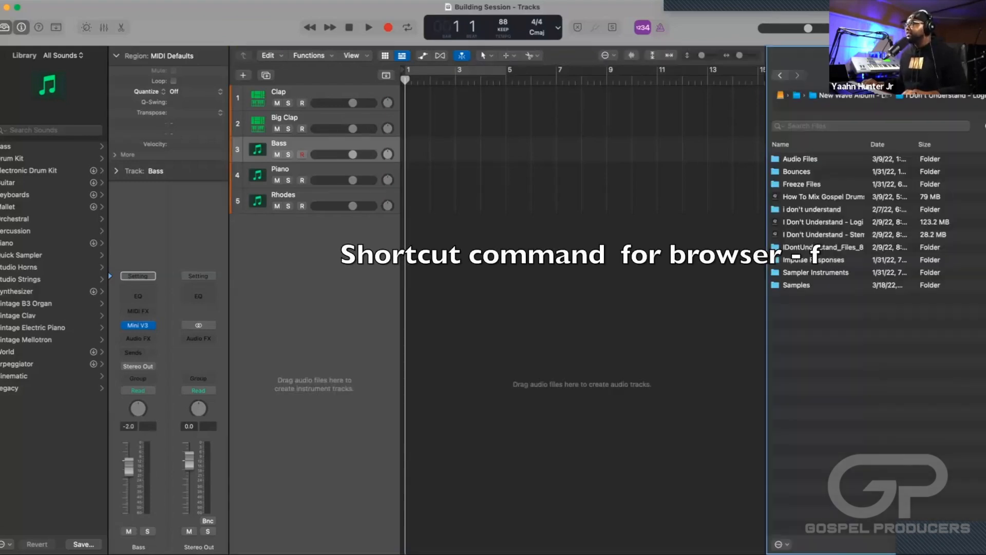
{"action": "key", "text": "f"}
{"action": "key", "text": "f"}
{"action": "key", "text": "f"}
{"action": "key", "text": "f"}
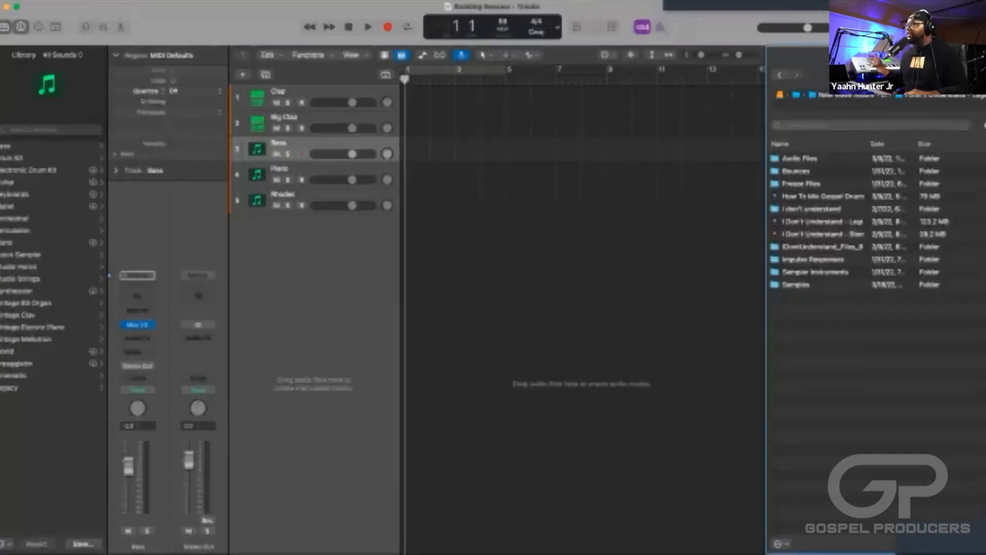
{"action": "key", "text": "f"}
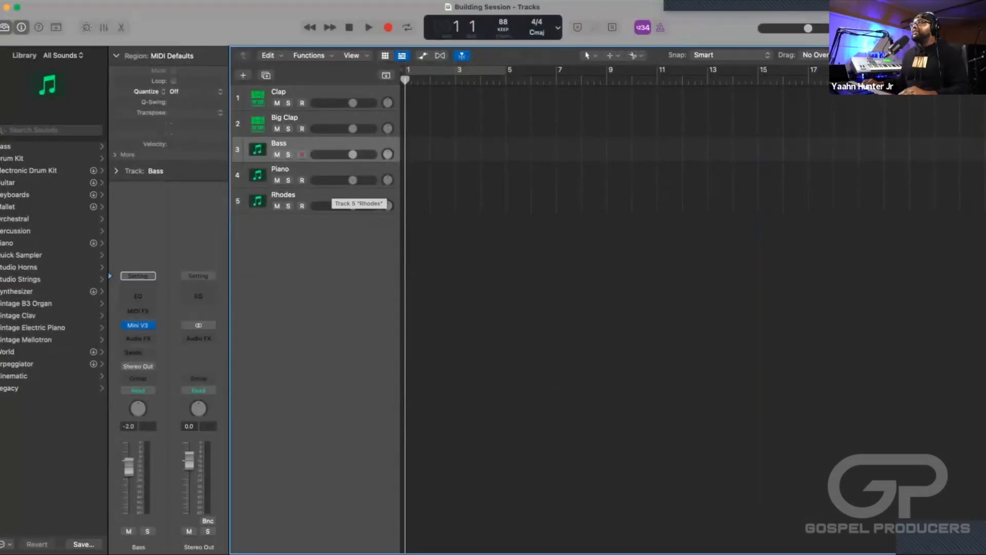
Open the Keyscape instrument on the Rhodes track and move its window clear of the timeline ruler.
{"action": "left_click", "coordinate": [332, 195]}
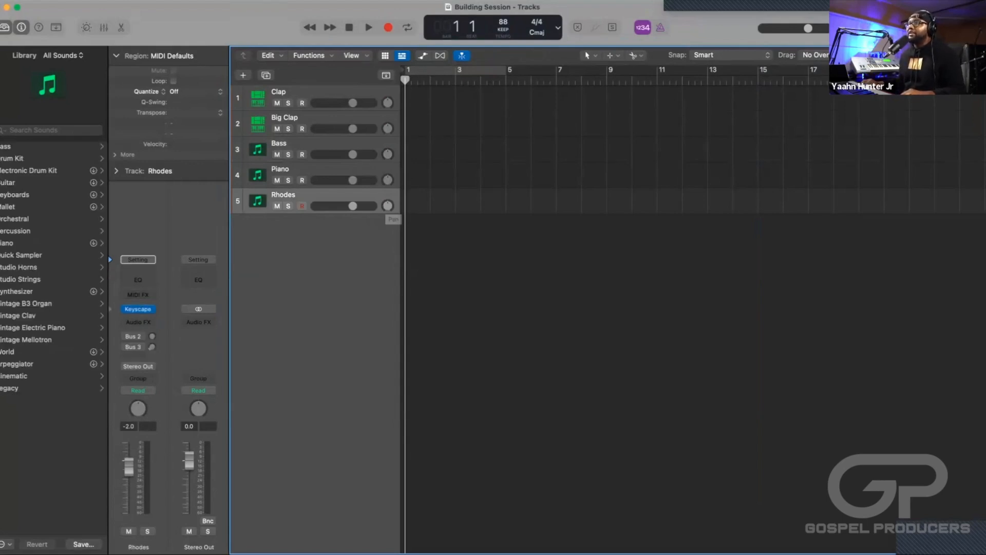
{"action": "left_click", "coordinate": [139, 308]}
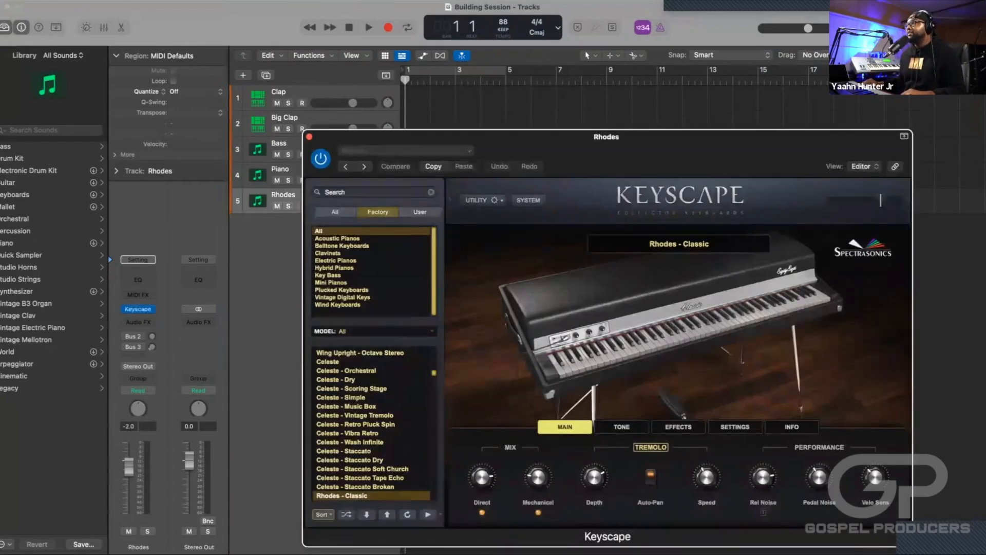
{"action": "left_click_drag", "start_coordinate": [606, 138], "coordinate": [534, 104]}
Enable cycling over bars 1 to 5 with the metronome on, and rehearse the Rhodes - Classic sound against the click.
{"action": "left_click", "coordinate": [457, 70]}
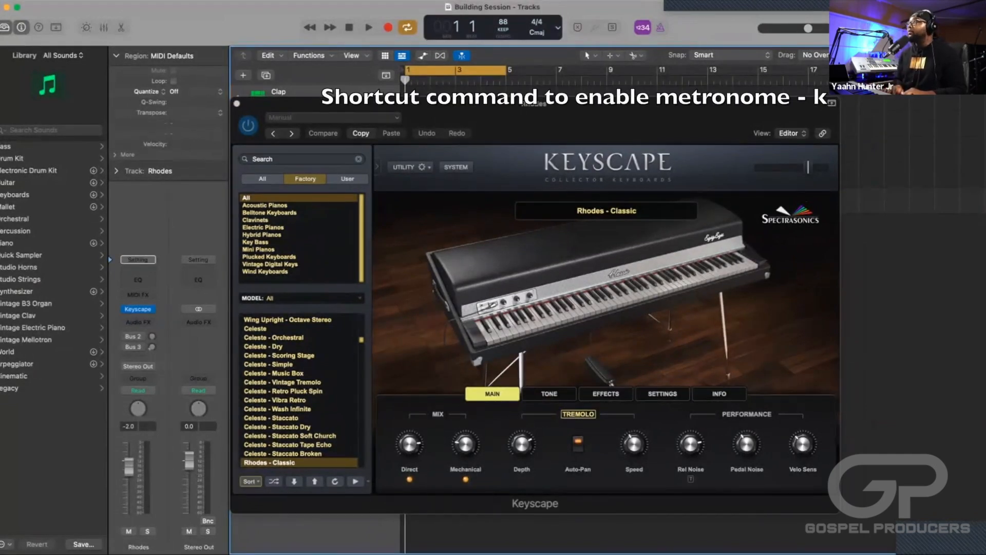
{"action": "key", "text": "k"}
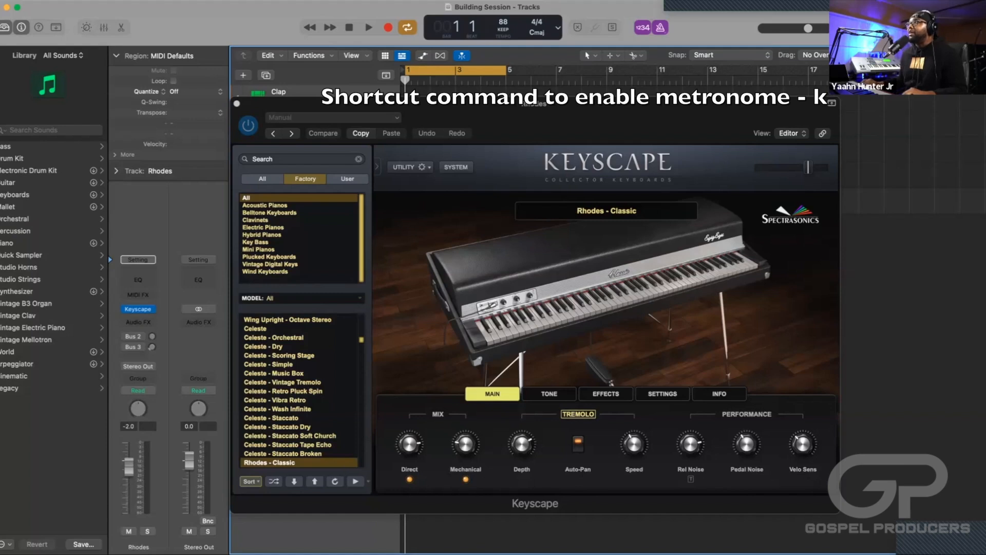
{"action": "key", "text": "space"}
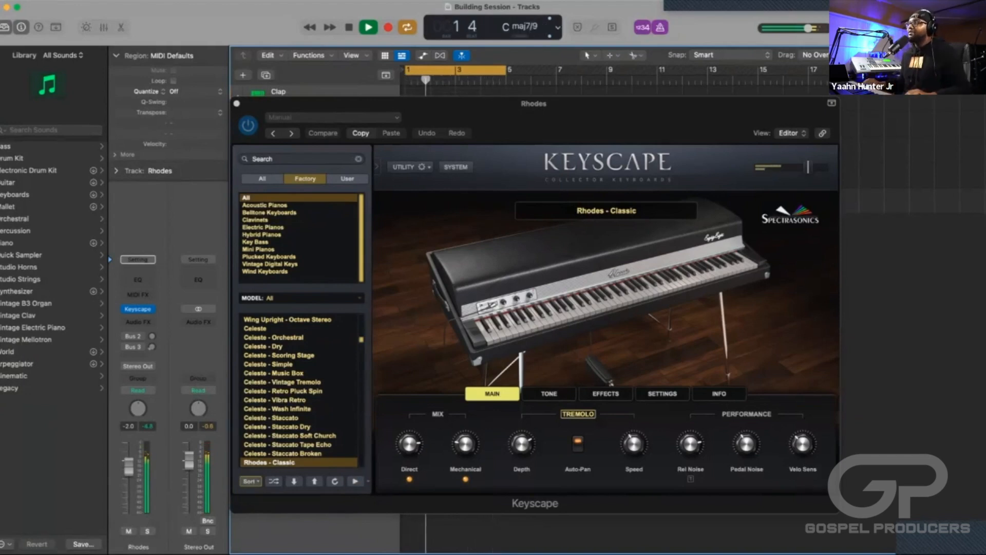
{"action": "key", "text": "space"}
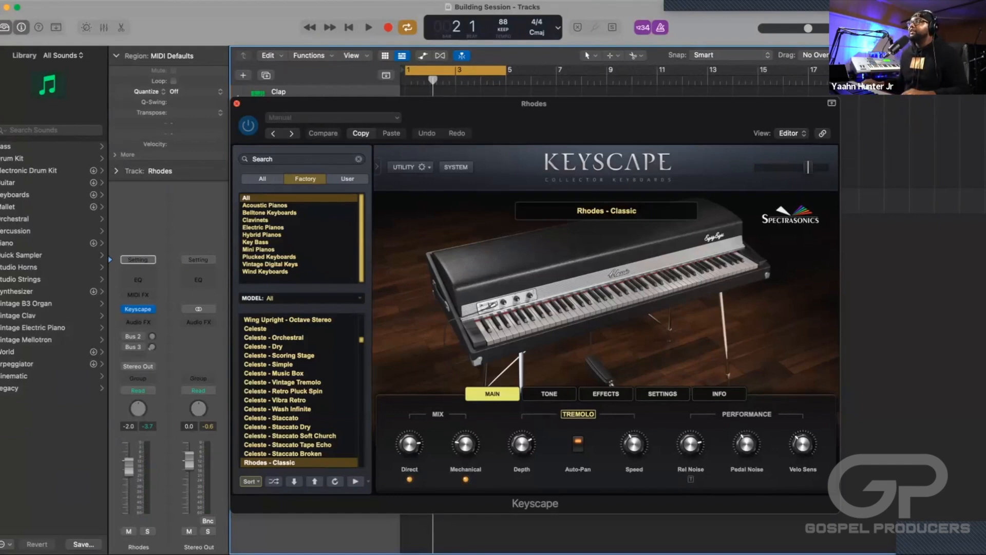
{"action": "left_click", "coordinate": [237, 103]}
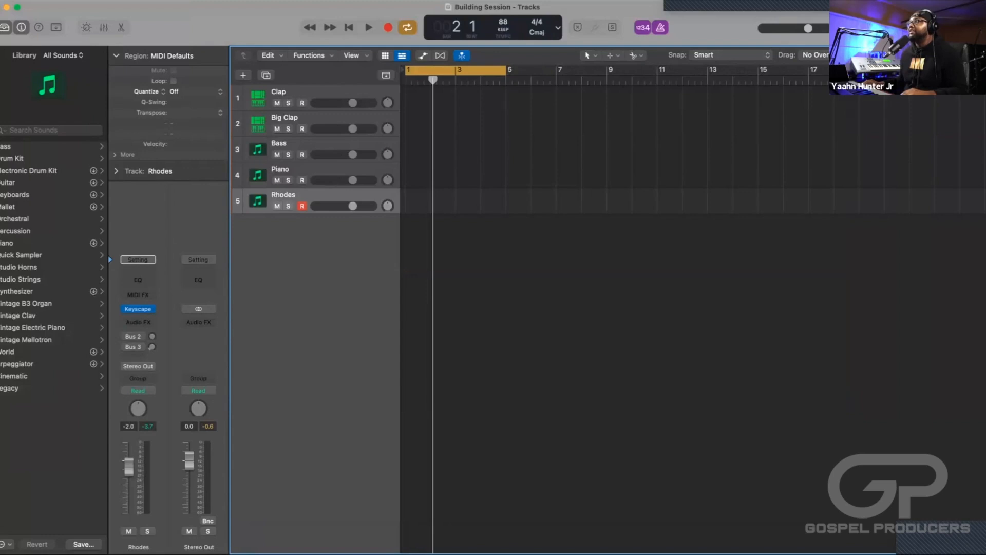
Shift the cycle range to bars 5–9, then 4–8 and back to 1–5, switching cycle mode off and on.
{"action": "left_click_drag", "start_coordinate": [455, 70], "coordinate": [555, 70]}
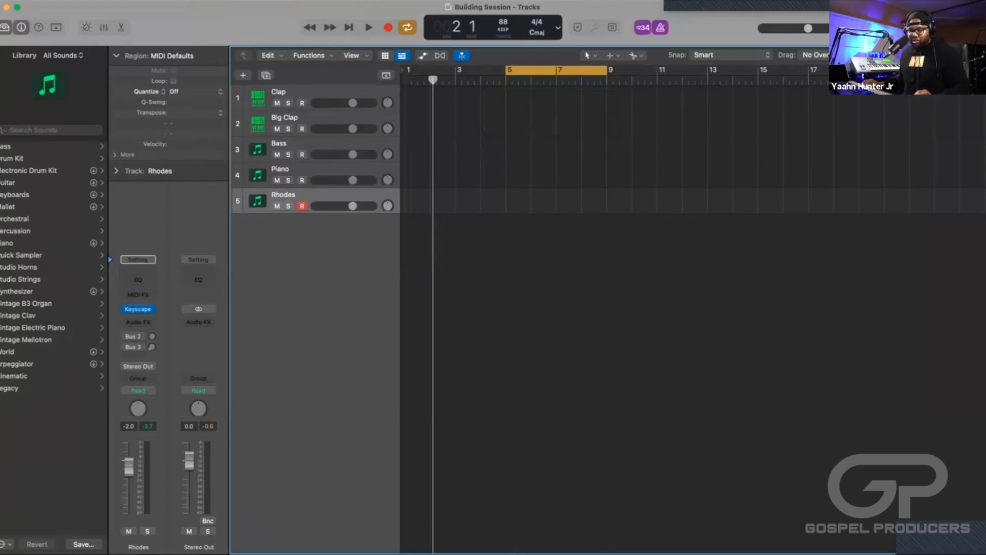
{"action": "key", "text": "c"}
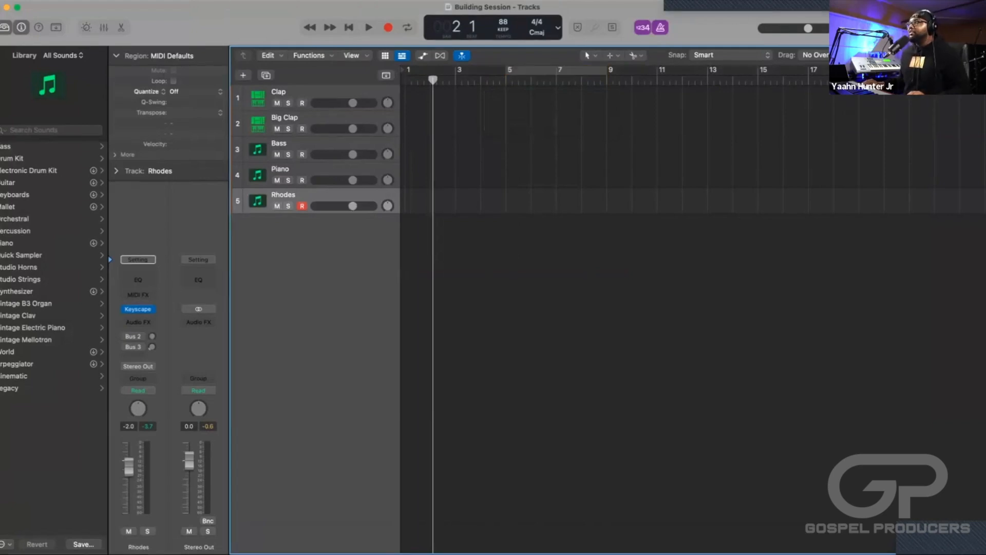
{"action": "key", "text": "c"}
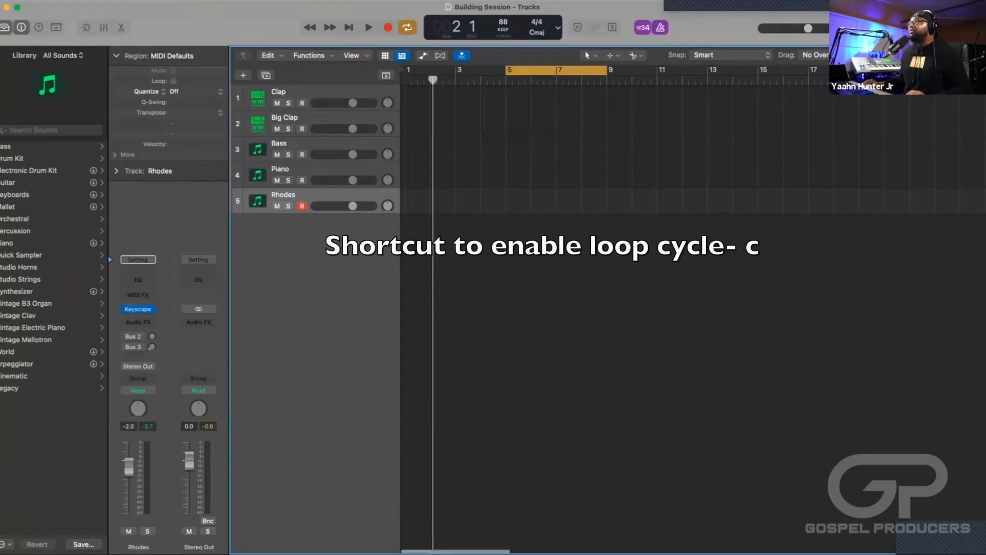
{"action": "left_click_drag", "start_coordinate": [556, 70], "coordinate": [526, 70]}
{"action": "key", "text": "c"}
{"action": "key", "text": "c"}
{"action": "key", "text": "c"}
{"action": "key", "text": "c"}
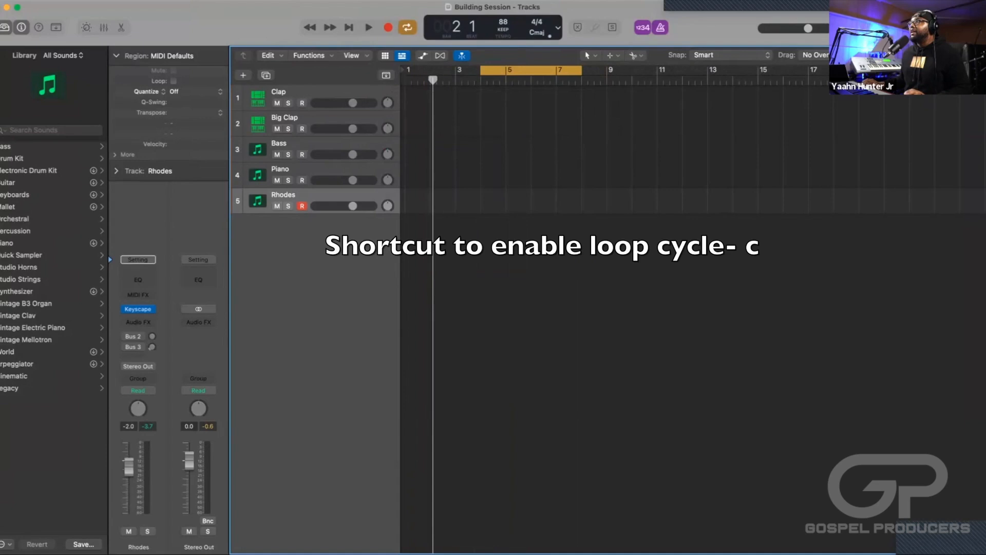
{"action": "key", "text": "c"}
{"action": "key", "text": "c"}
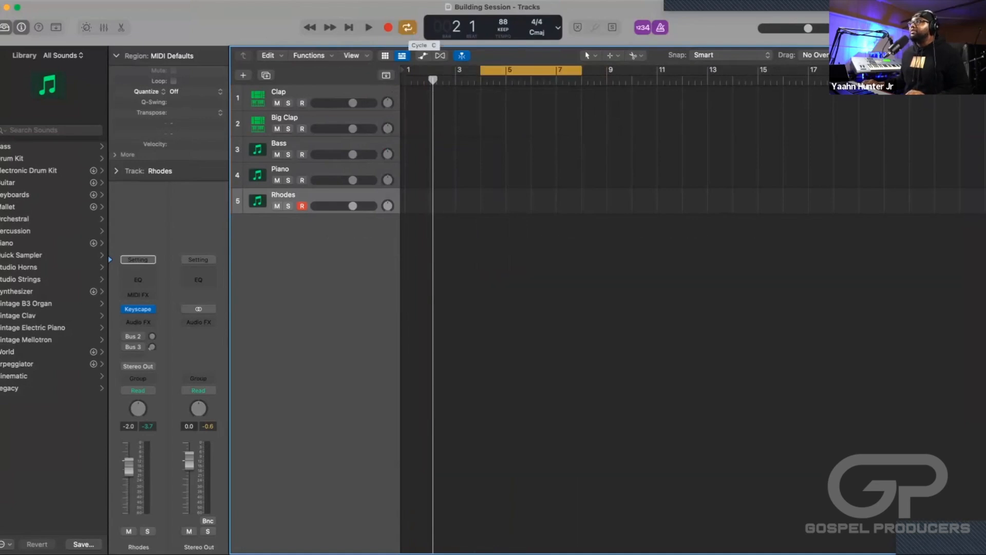
{"action": "key", "text": "c"}
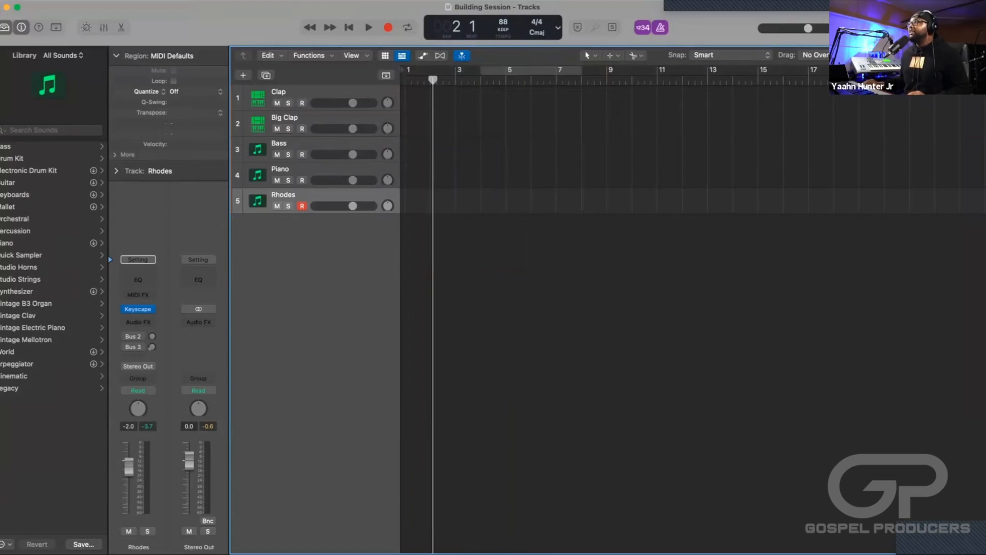
{"action": "left_click_drag", "start_coordinate": [528, 70], "coordinate": [447, 69]}
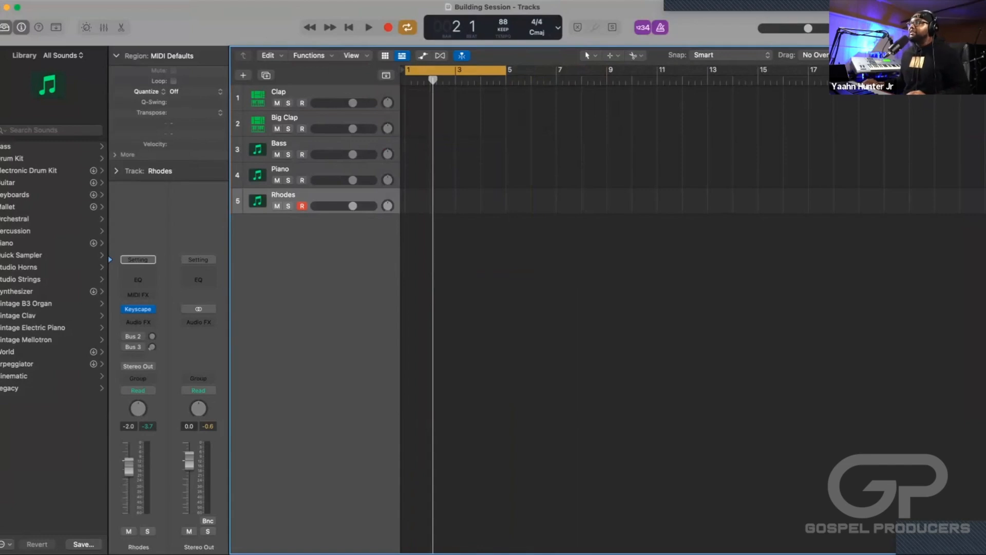
Perform the Rhodes part over the bar 1–5 cycle and capture the performance as a MIDI region.
{"action": "key", "text": "space"}
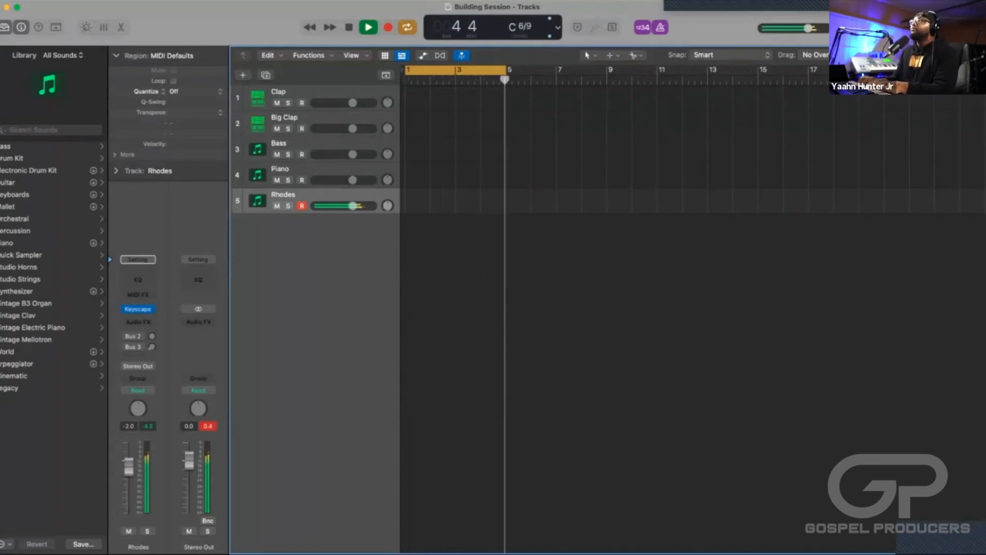
{"action": "key", "text": "space"}
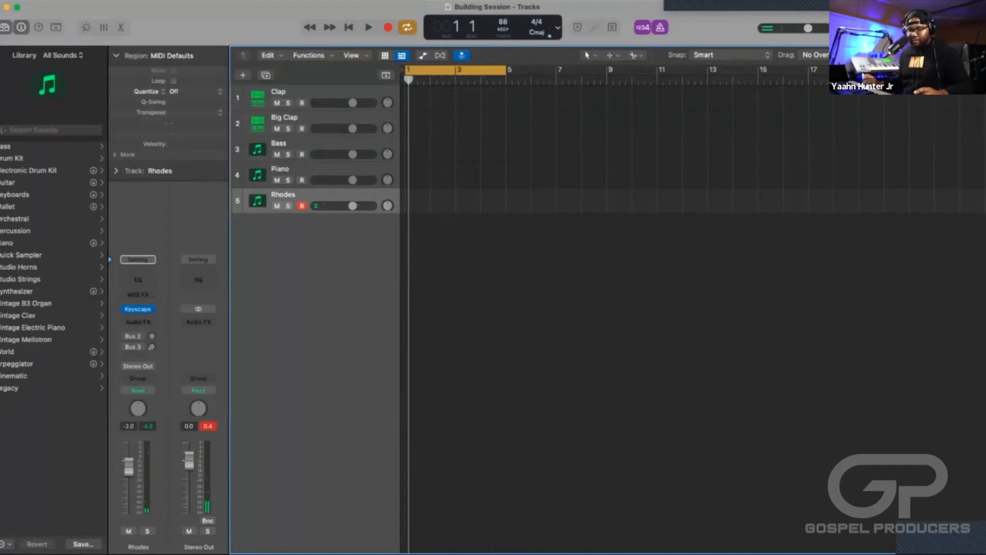
{"action": "key", "text": "shift+r"}
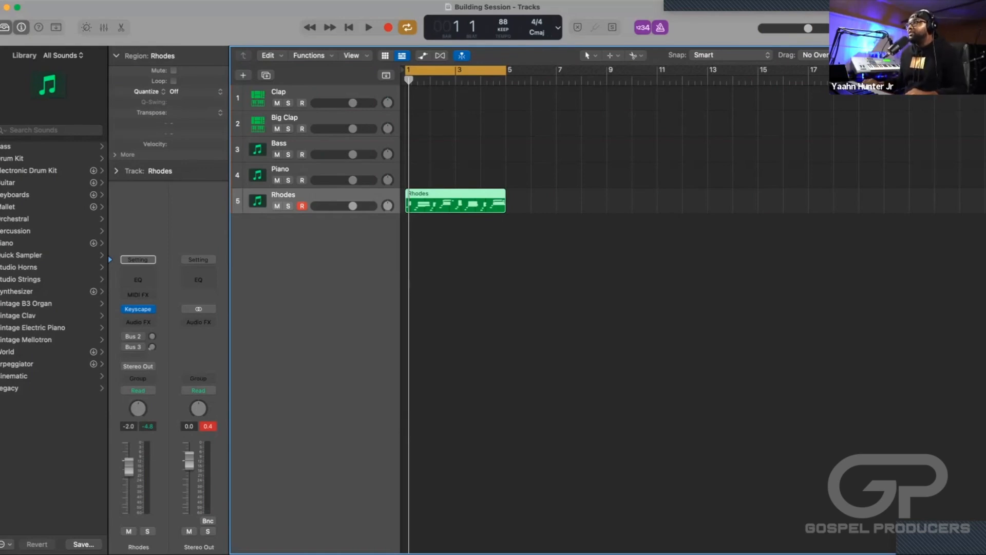
Play back the captured Rhodes region and audition its opening from the start of the project.
{"action": "key", "text": "space"}
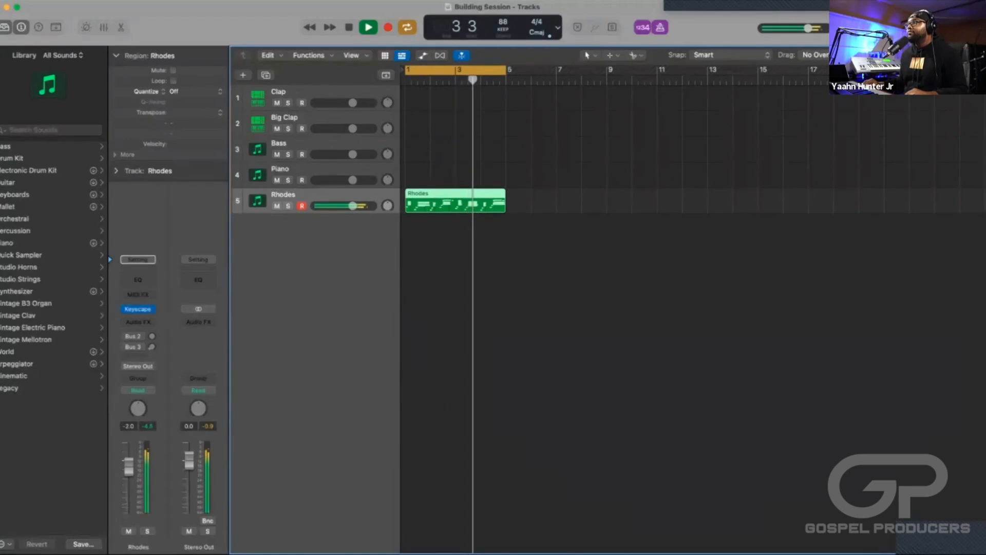
{"action": "key", "text": "space"}
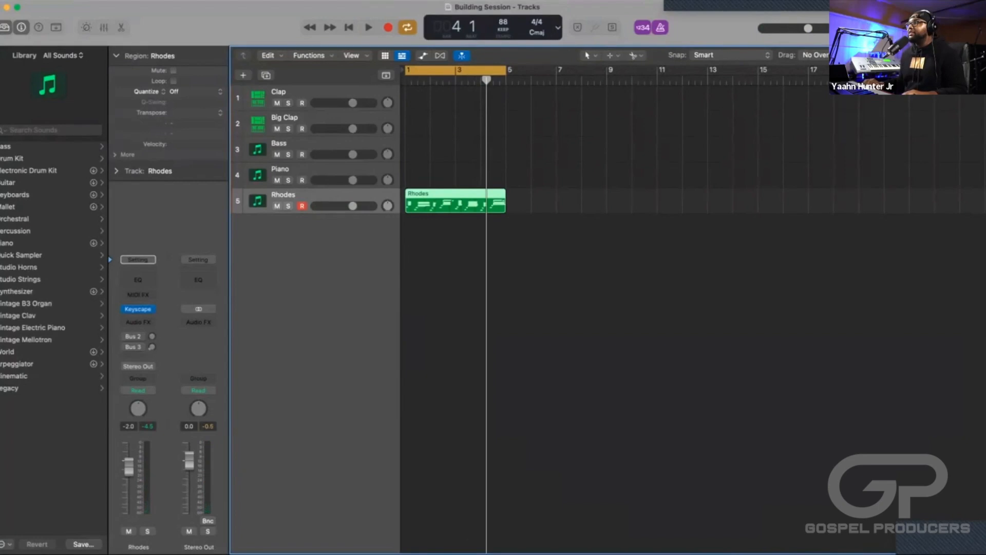
{"action": "key", "text": "Return"}
{"action": "key", "text": "space"}
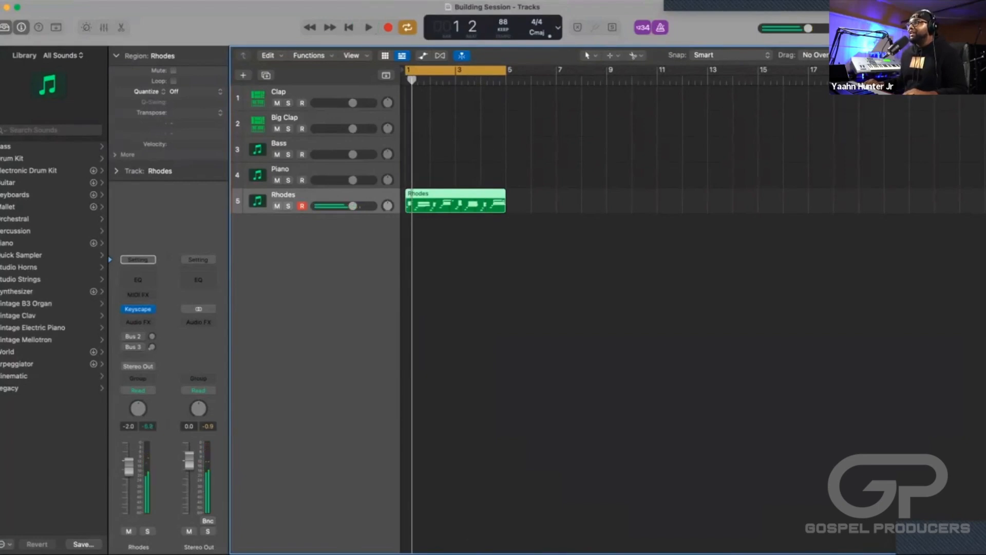
{"action": "key", "text": "space"}
{"action": "key", "text": "space"}
Open the Rhodes region in the Piano Roll and zoom in on the notes of the first two bars.
{"action": "key", "text": "e"}
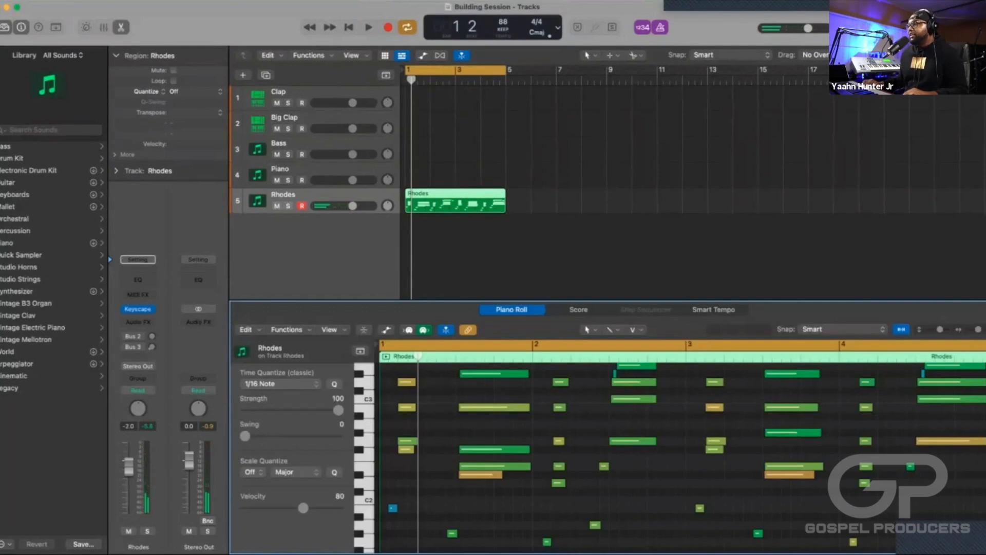
{"action": "scroll", "coordinate": [440, 401], "scroll_direction": "down", "scroll_amount": 10}
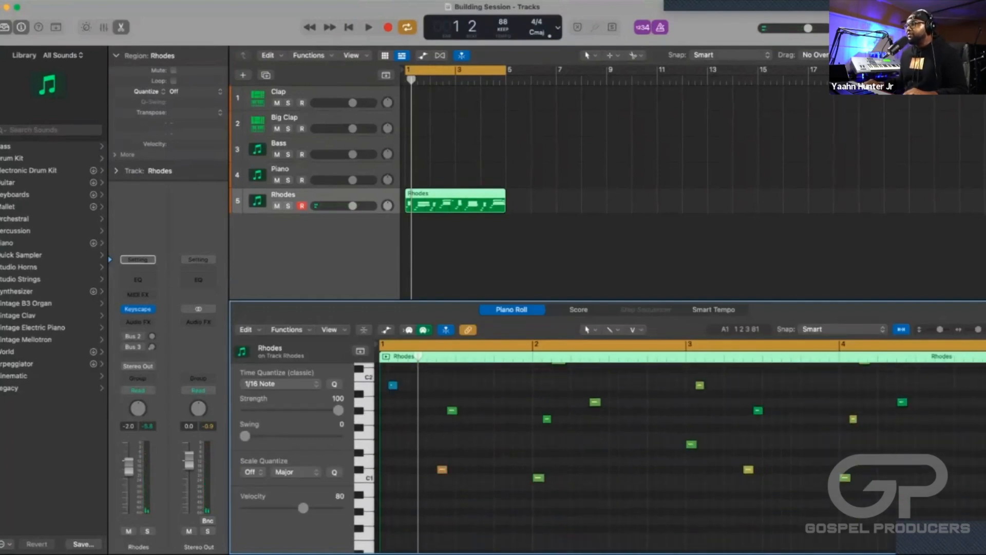
{"action": "scroll", "coordinate": [616, 452], "scroll_direction": "up", "scroll_amount": 5}
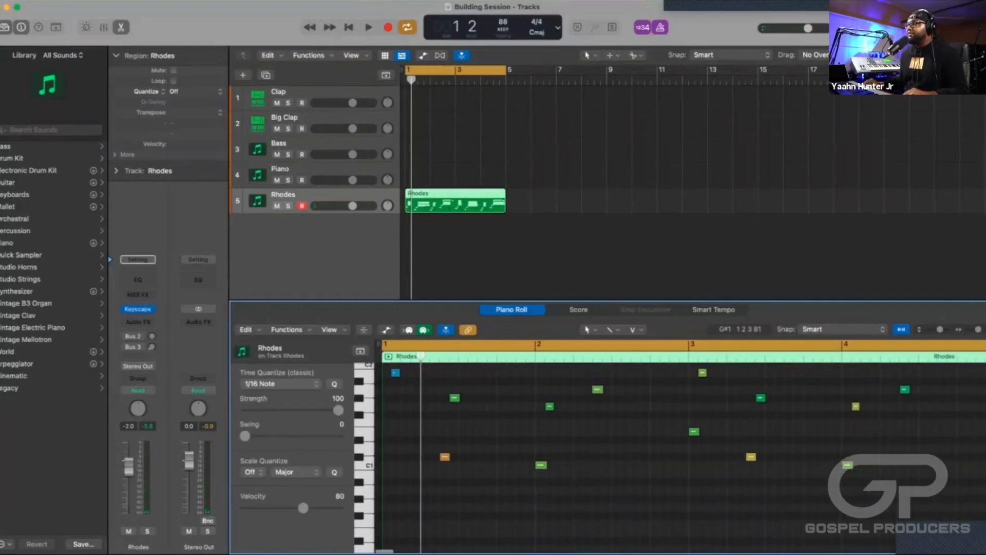
{"action": "scroll", "coordinate": [441, 402], "scroll_direction": "up", "scroll_amount": 1}
{"action": "scroll", "coordinate": [442, 411], "scroll_direction": "up", "scroll_amount": 5}
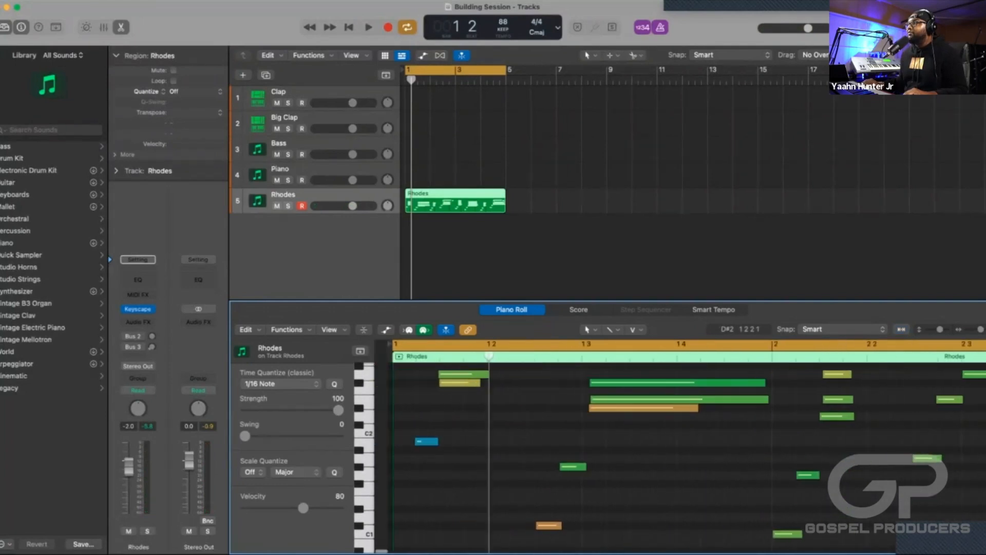
{"action": "scroll", "coordinate": [442, 426], "scroll_direction": "up", "scroll_amount": 5}
{"action": "scroll", "coordinate": [442, 433], "scroll_direction": "up", "scroll_amount": 5}
{"action": "scroll", "coordinate": [442, 411], "scroll_direction": "down", "scroll_amount": 10}
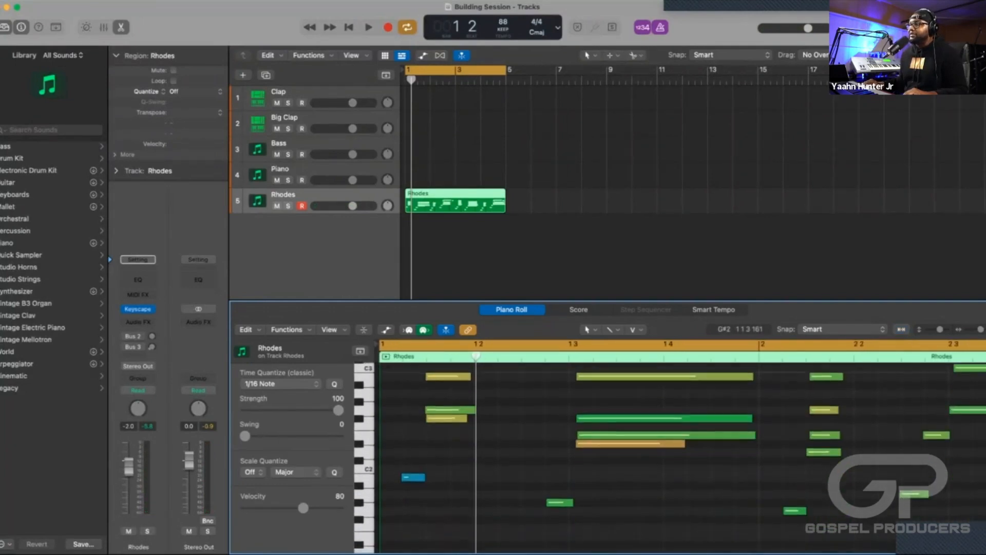
Audition the start of the Rhodes region and examine the low notes around C1 in the Piano Roll.
{"action": "key", "text": "space"}
{"action": "key", "text": "space"}
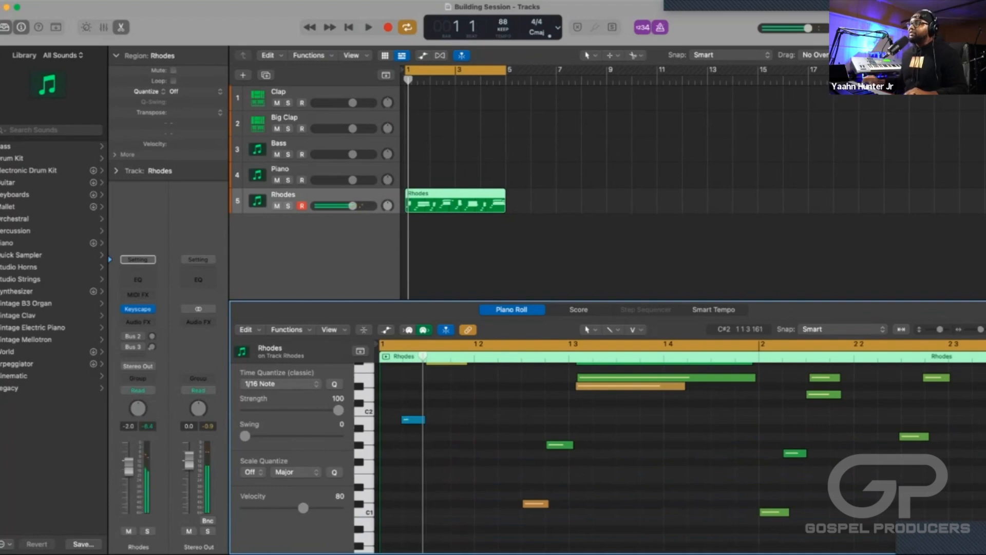
{"action": "scroll", "coordinate": [617, 452], "scroll_direction": "down", "scroll_amount": 2}
{"action": "scroll", "coordinate": [401, 430], "scroll_direction": "down", "scroll_amount": 4}
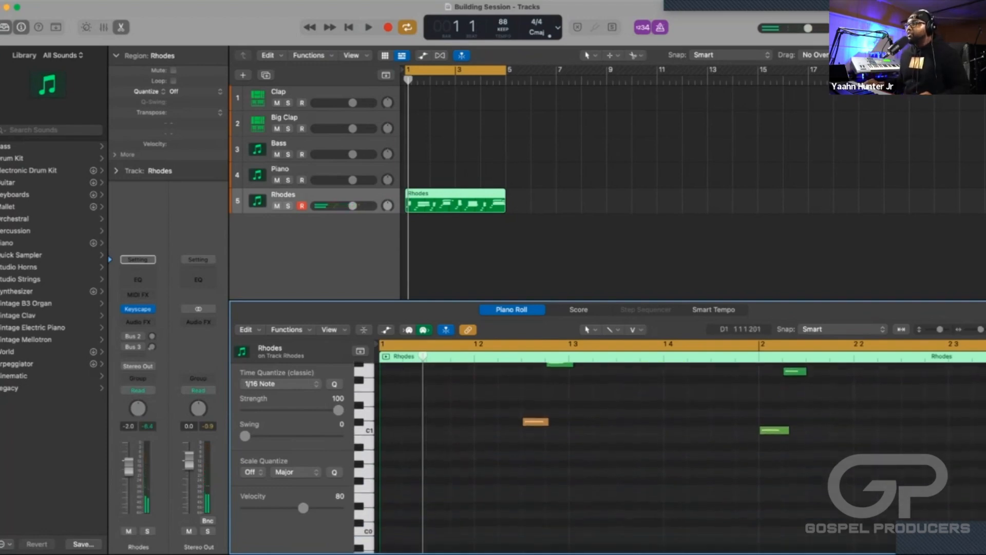
{"action": "scroll", "coordinate": [400, 430], "scroll_direction": "up", "scroll_amount": 6}
{"action": "scroll", "coordinate": [400, 431], "scroll_direction": "down", "scroll_amount": 2}
{"action": "scroll", "coordinate": [400, 430], "scroll_direction": "down", "scroll_amount": 5}
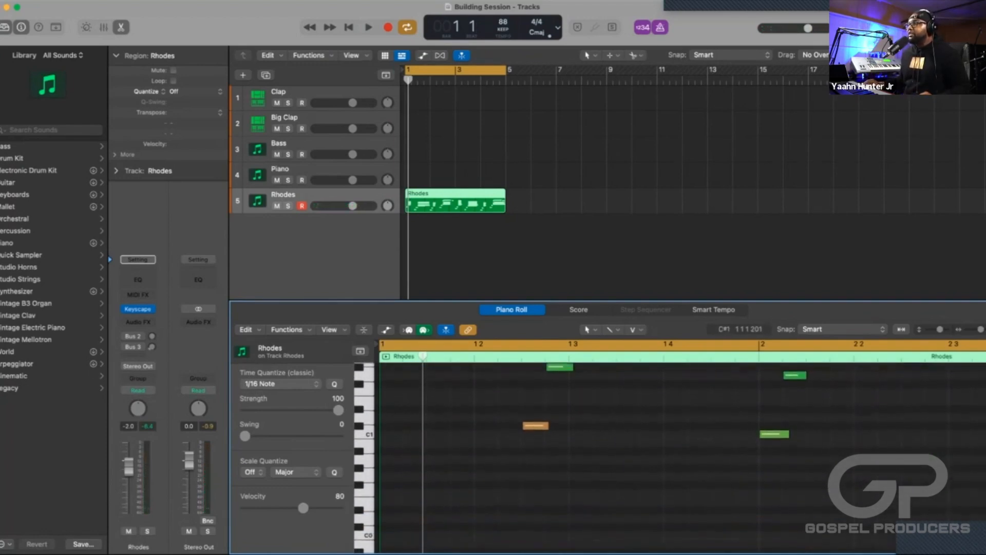
{"action": "scroll", "coordinate": [401, 430], "scroll_direction": "down", "scroll_amount": 1}
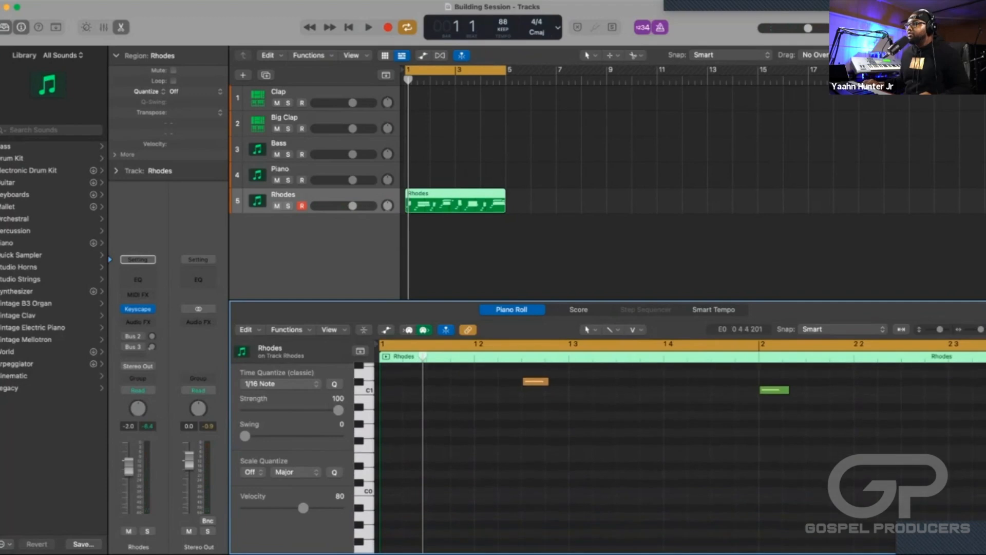
{"action": "scroll", "coordinate": [366, 447], "scroll_direction": "up", "scroll_amount": 4}
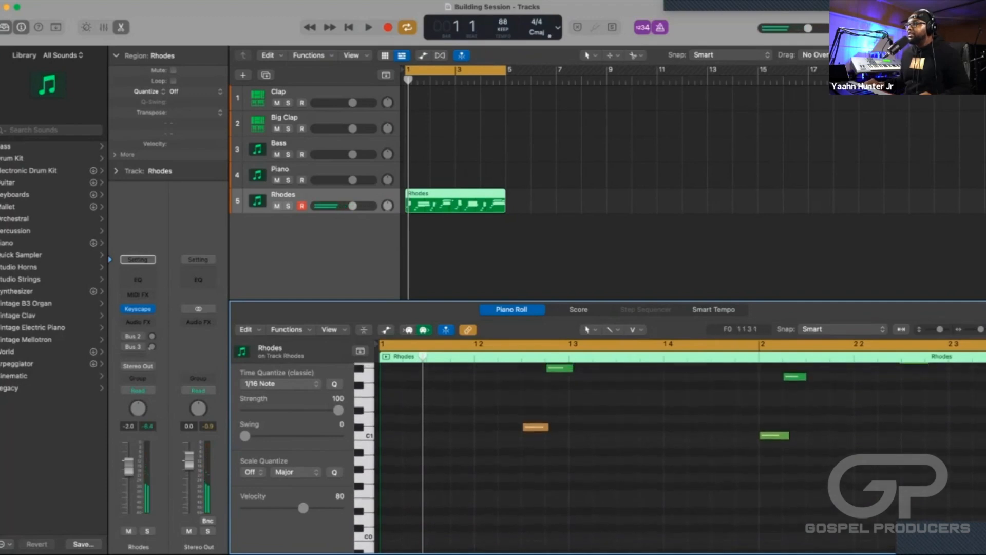
Add an E1 note at the very start of bar 1 in the Rhodes region and audition the opening.
{"action": "left_click", "coordinate": [364, 426]}
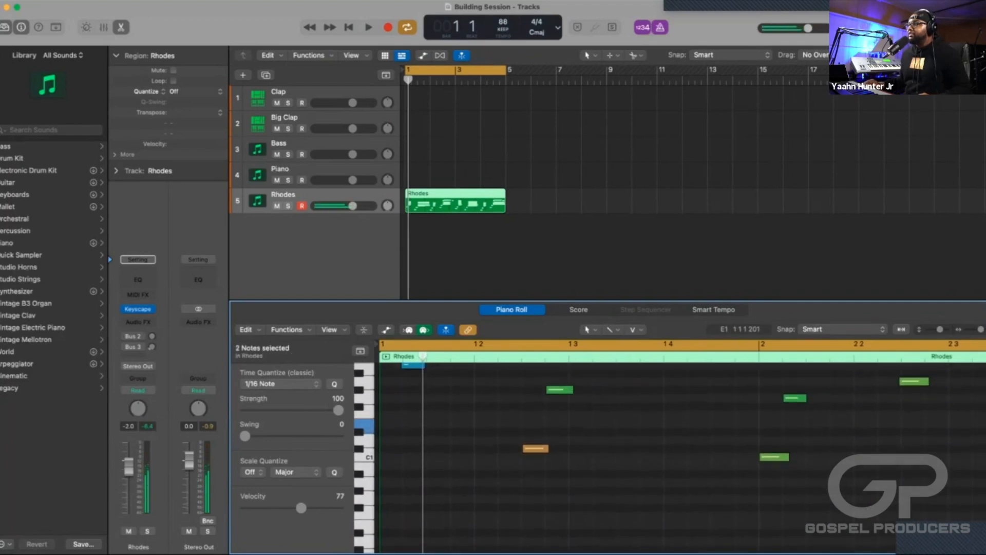
{"action": "scroll", "coordinate": [684, 453], "scroll_direction": "up", "scroll_amount": 1}
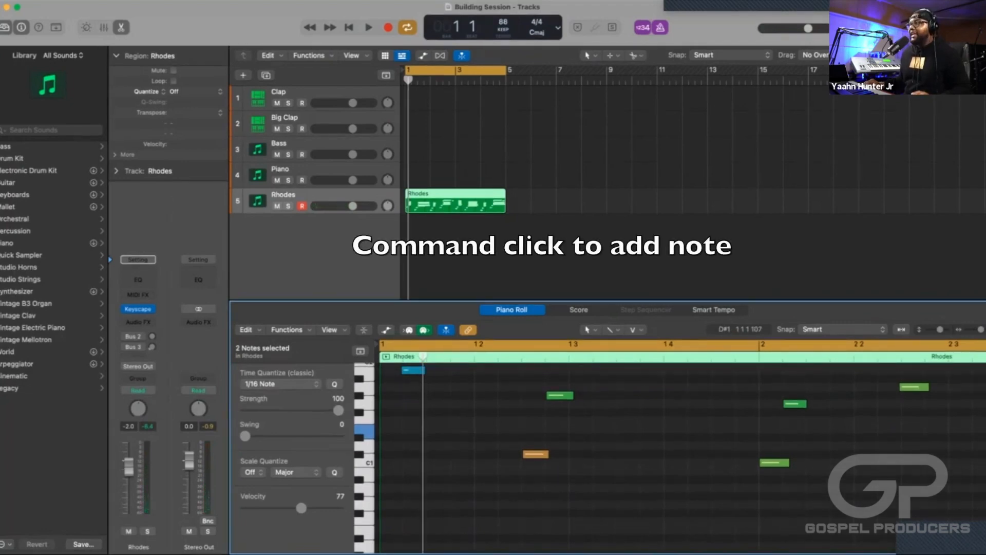
{"action": "left_click", "coordinate": [384, 429], "text": "super"}
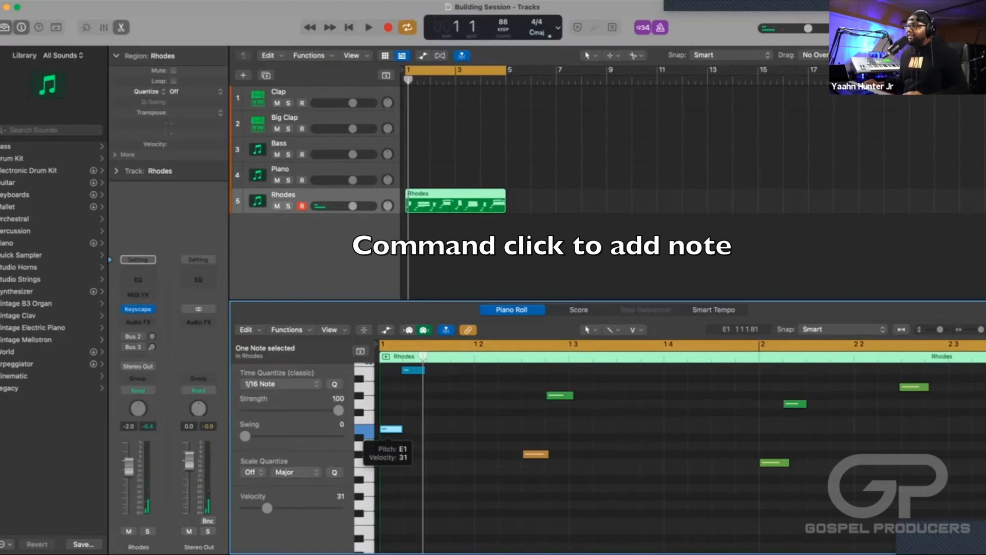
{"action": "key", "text": "space"}
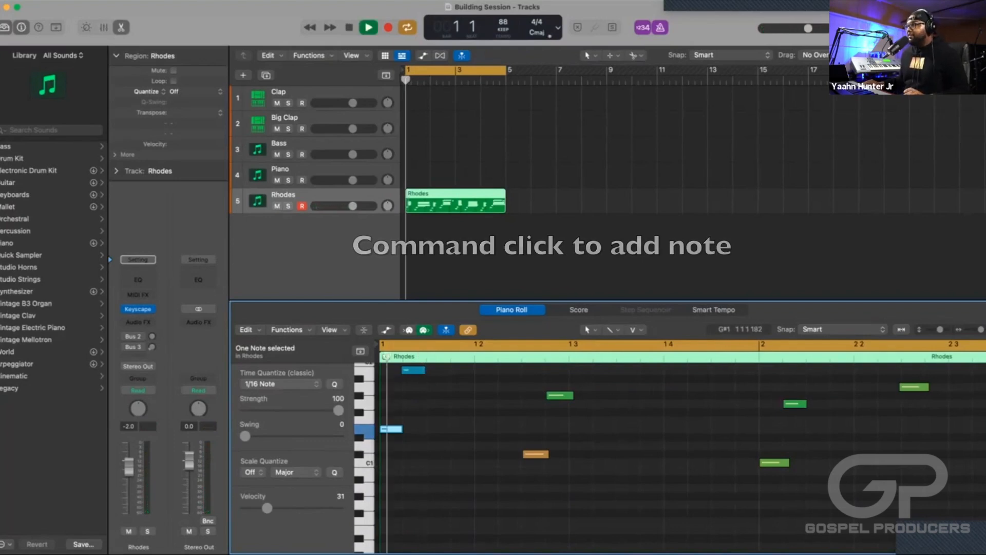
{"action": "key", "text": "space"}
{"action": "key", "text": "space"}
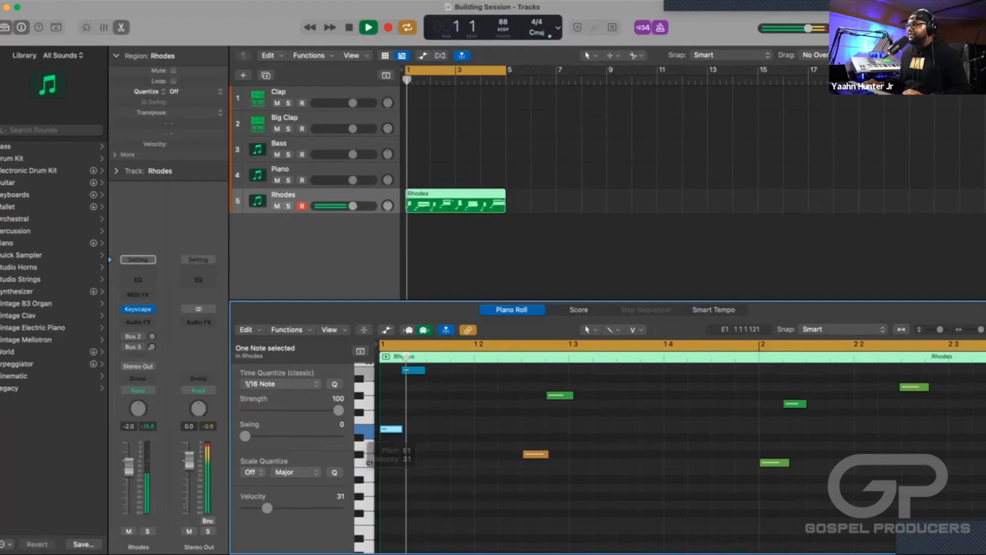
{"action": "key", "text": "space"}
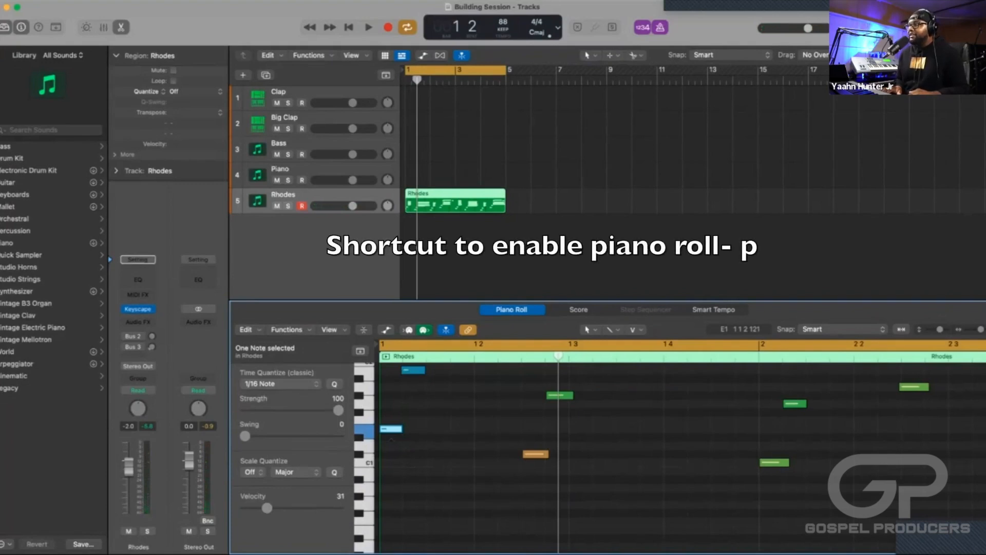
Show and hide the Piano Roll for the Rhodes region several times, finishing with it closed.
{"action": "key", "text": "p"}
{"action": "key", "text": "p"}
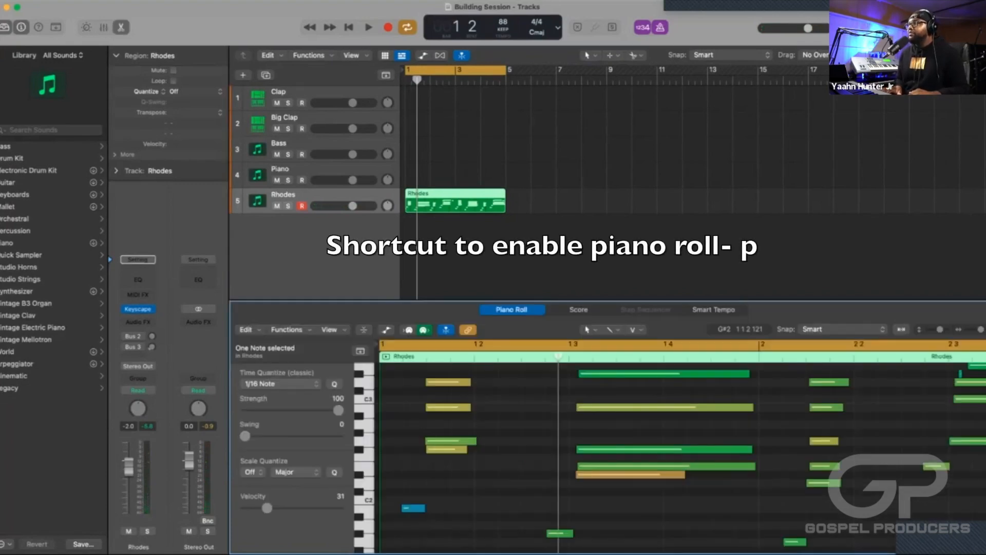
{"action": "key", "text": "p"}
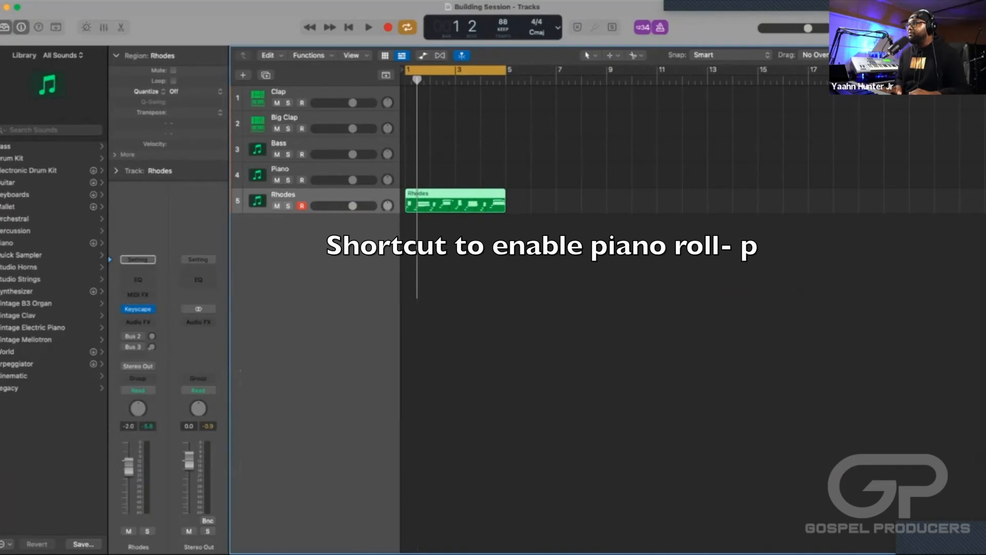
{"action": "key", "text": "p"}
{"action": "key", "text": "p"}
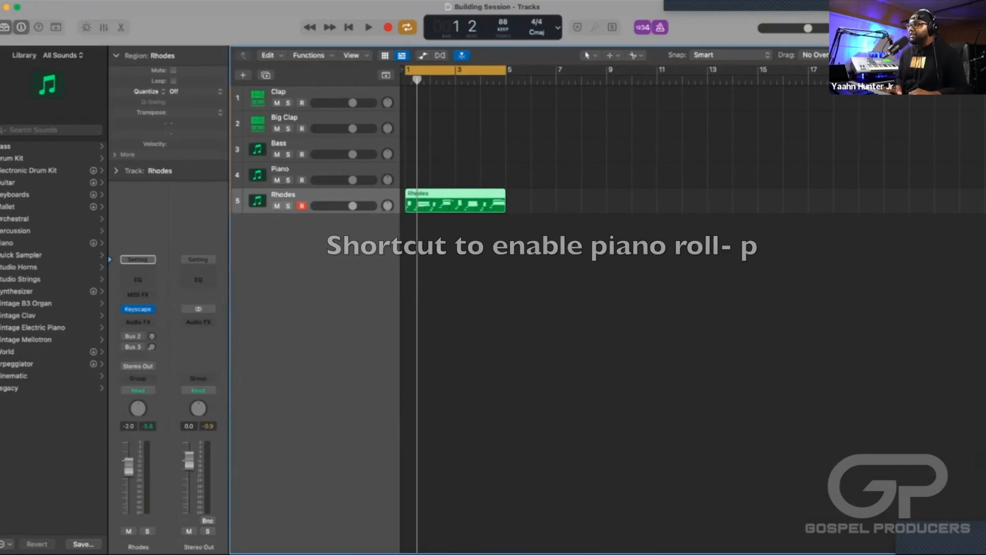
Display the Rhodes region as notation in the Score editor and the session's Mixer, closing each after viewing.
{"action": "key", "text": "n"}
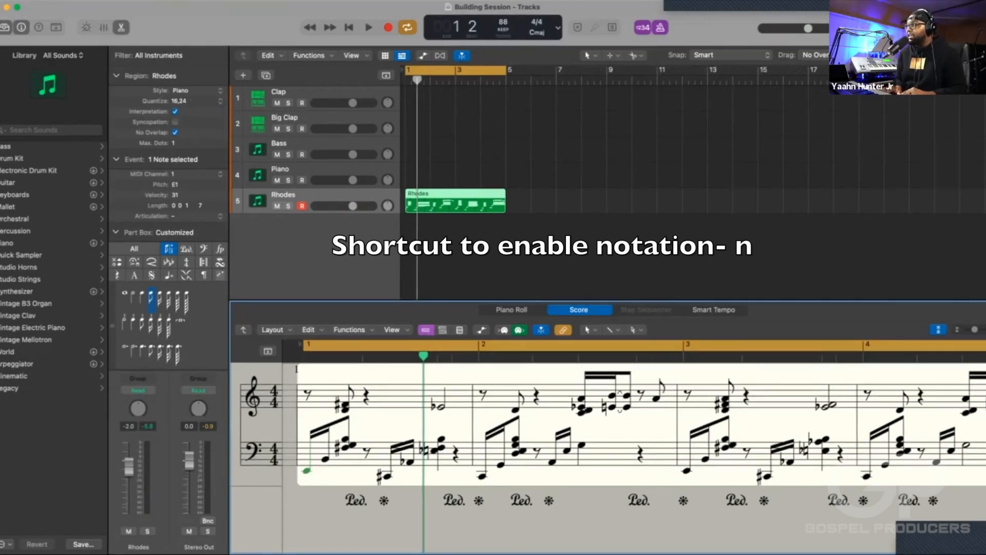
{"action": "key", "text": "n"}
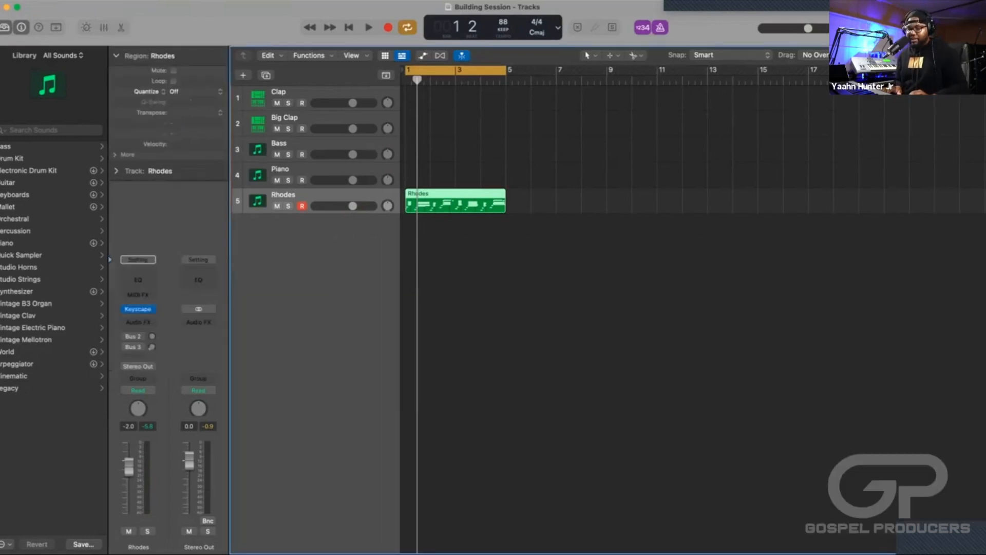
{"action": "key", "text": "x"}
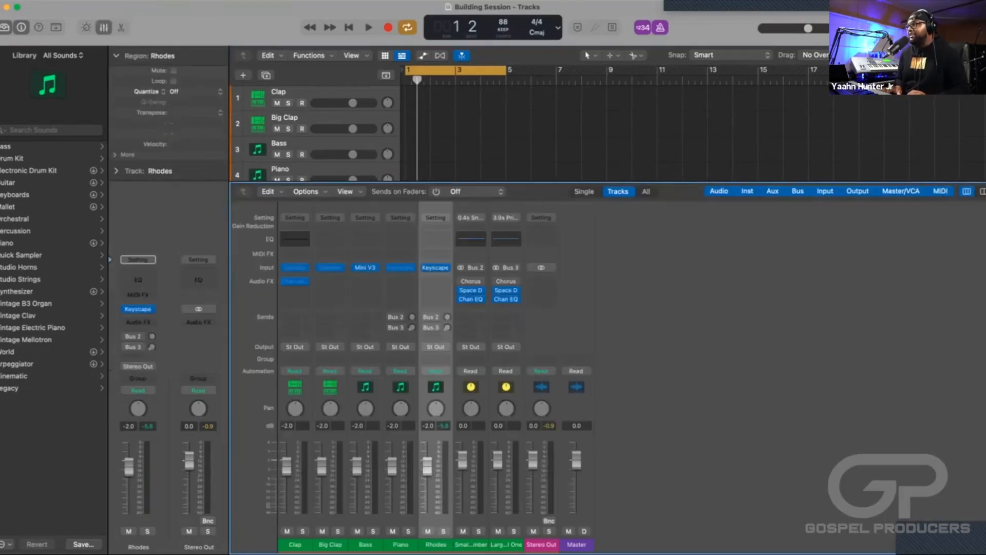
{"action": "key", "text": "x"}
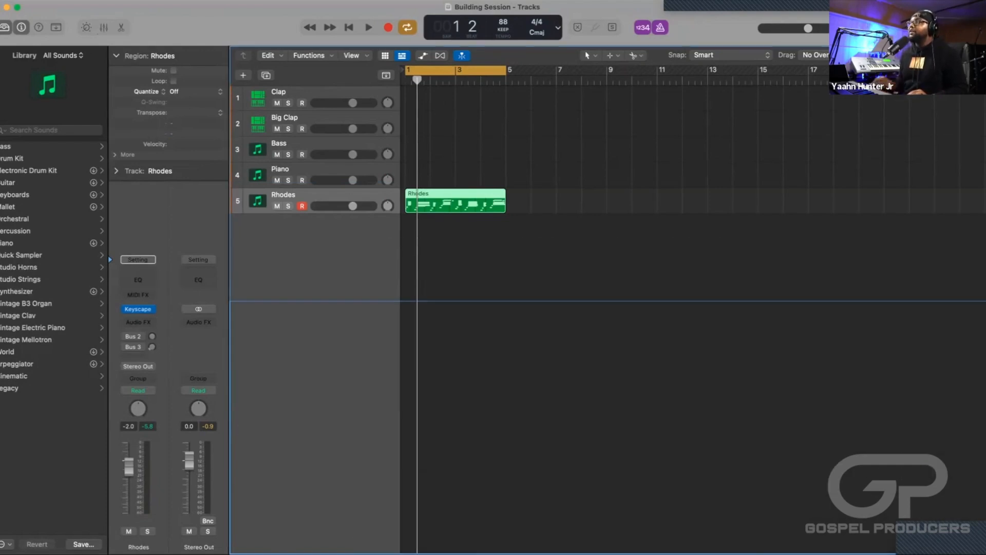
Record a part on the Piano track over the bar 1–5 cycle and play back its opening with the Rhodes.
{"action": "key", "text": "Up"}
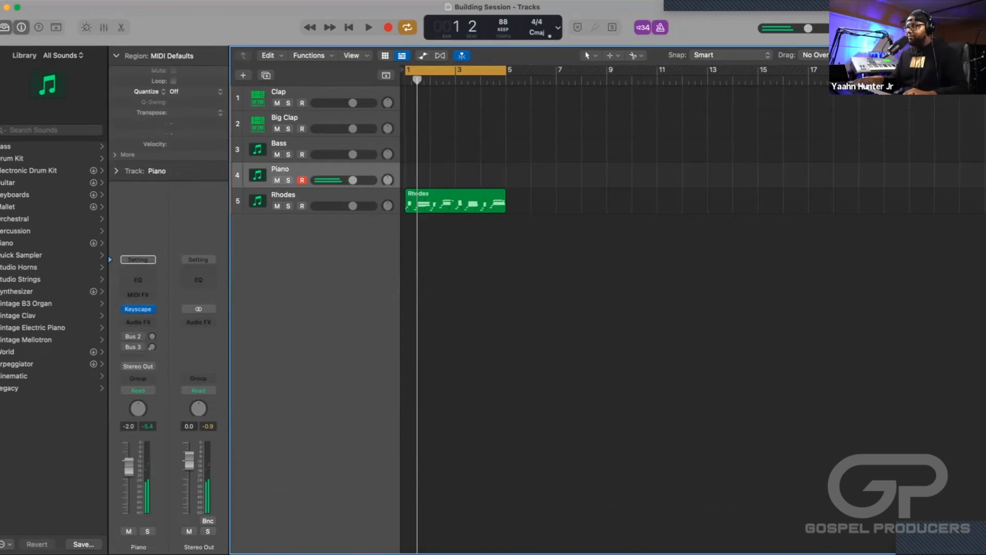
{"action": "key", "text": "r"}
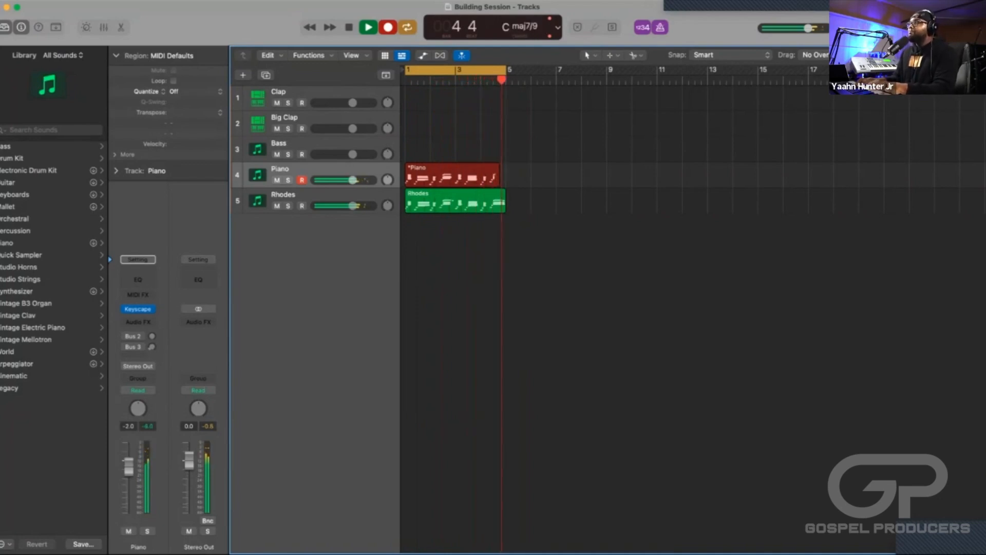
{"action": "key", "text": "space"}
{"action": "key", "text": "space"}
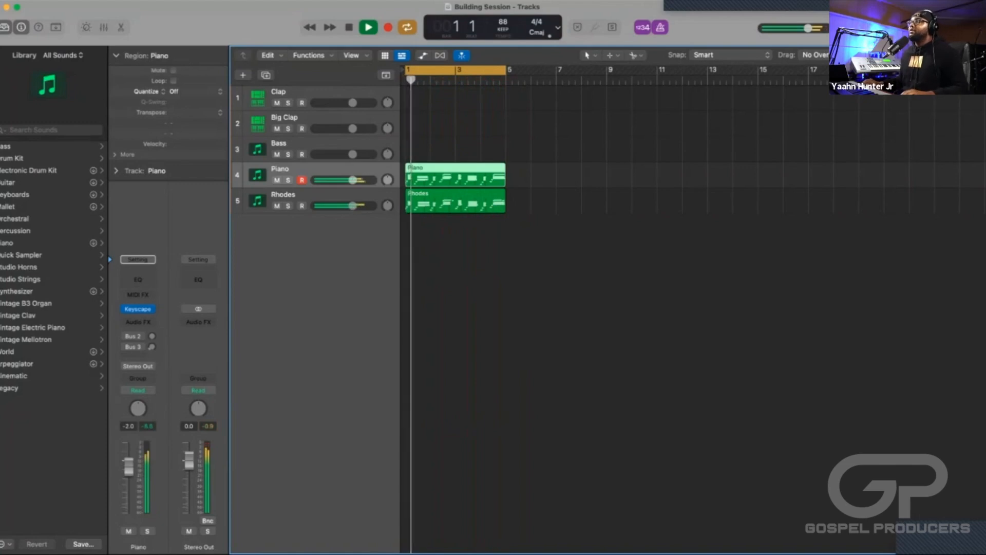
{"action": "key", "text": "space"}
Open the Piano region in the Piano Roll and nudge its first E1 note onto the start of bar 1.
{"action": "key", "text": "e"}
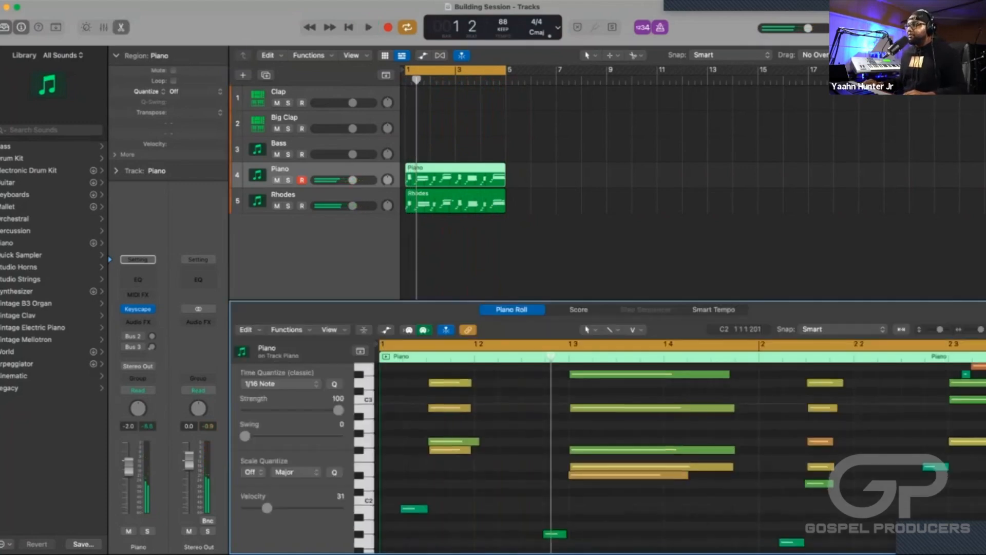
{"action": "scroll", "coordinate": [616, 452], "scroll_direction": "down", "scroll_amount": 2}
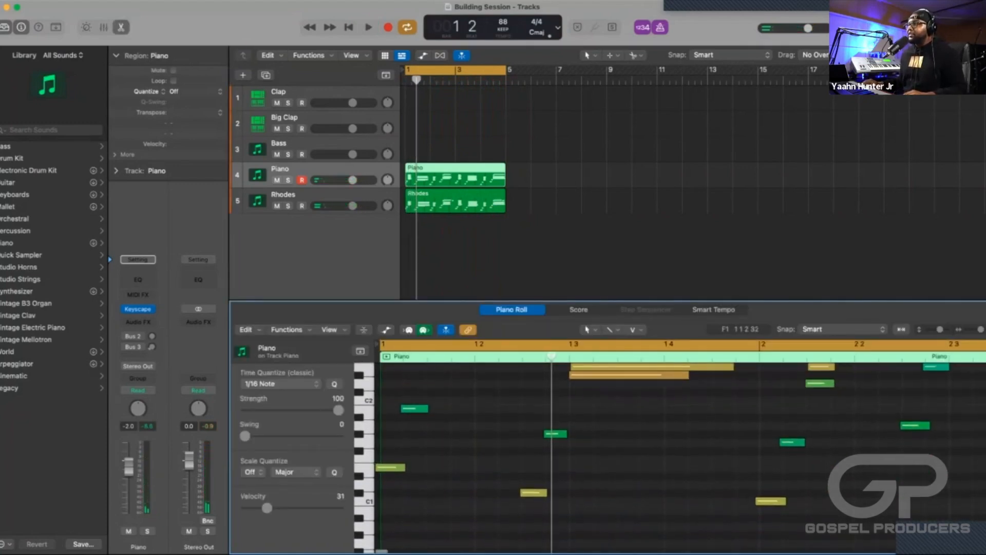
{"action": "left_click_drag", "start_coordinate": [387, 468], "coordinate": [390, 467]}
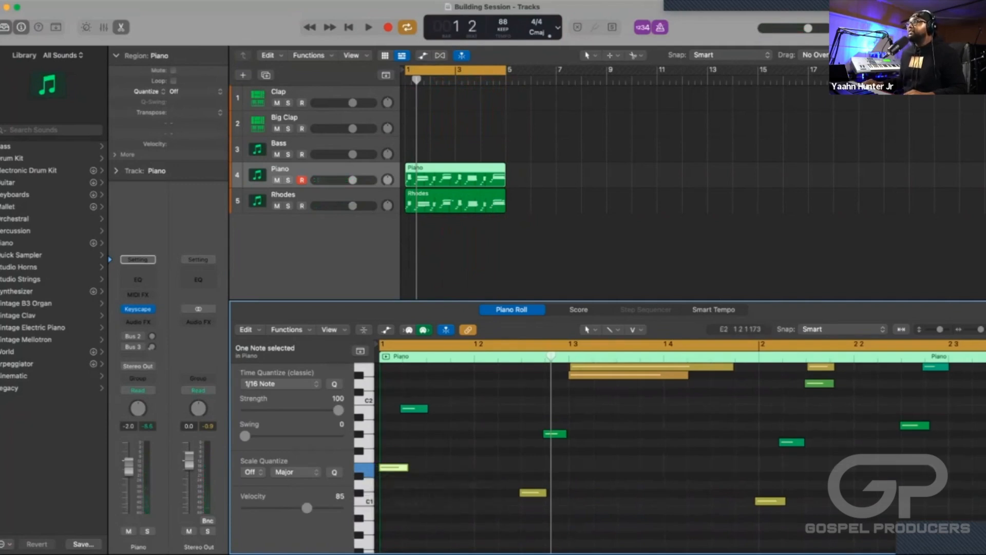
Move the cycle range to bars 5–9 and shift both the Piano and Rhodes regions to start at bar 5.
{"action": "left_click_drag", "start_coordinate": [439, 70], "coordinate": [541, 70]}
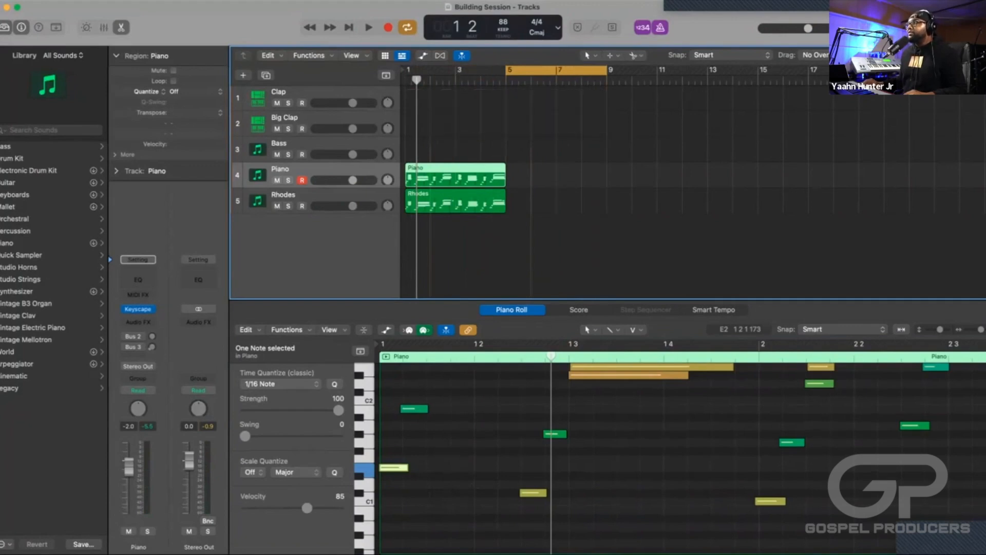
{"action": "left_click_drag", "start_coordinate": [516, 236], "coordinate": [440, 179]}
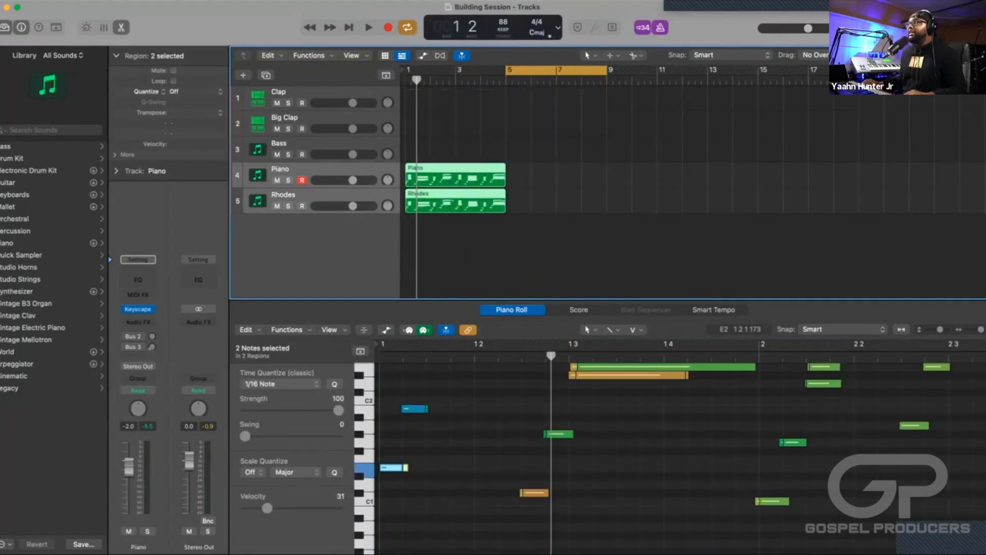
{"action": "left_click_drag", "start_coordinate": [440, 178], "coordinate": [540, 178]}
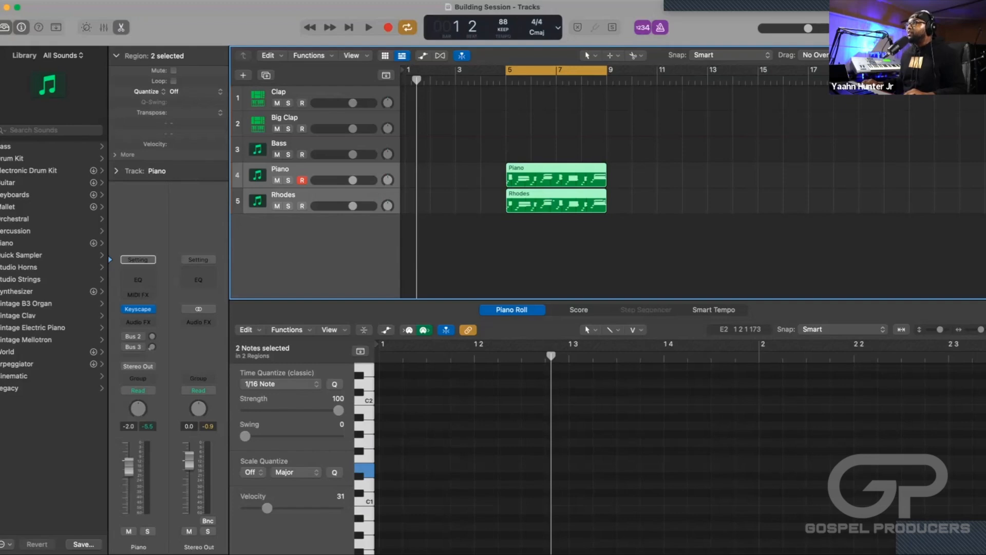
Close the Piano Roll and make the Clap track the selected track.
{"action": "left_click", "coordinate": [337, 145]}
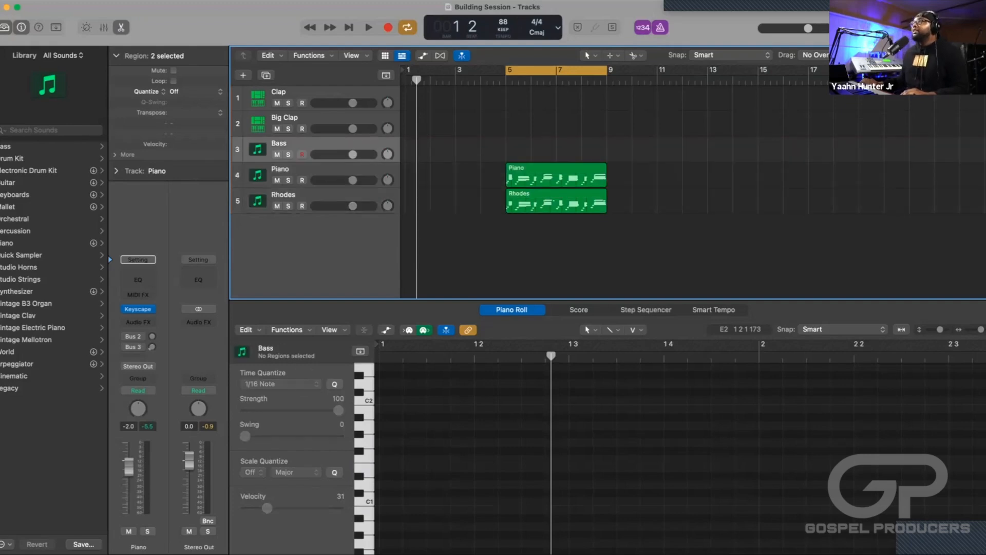
{"action": "key", "text": "e"}
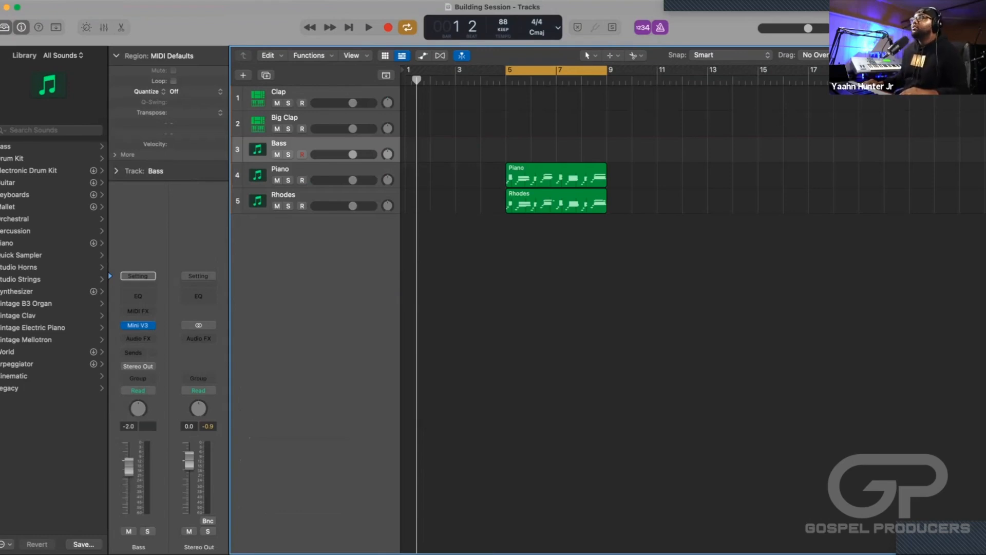
{"action": "left_click", "coordinate": [278, 97]}
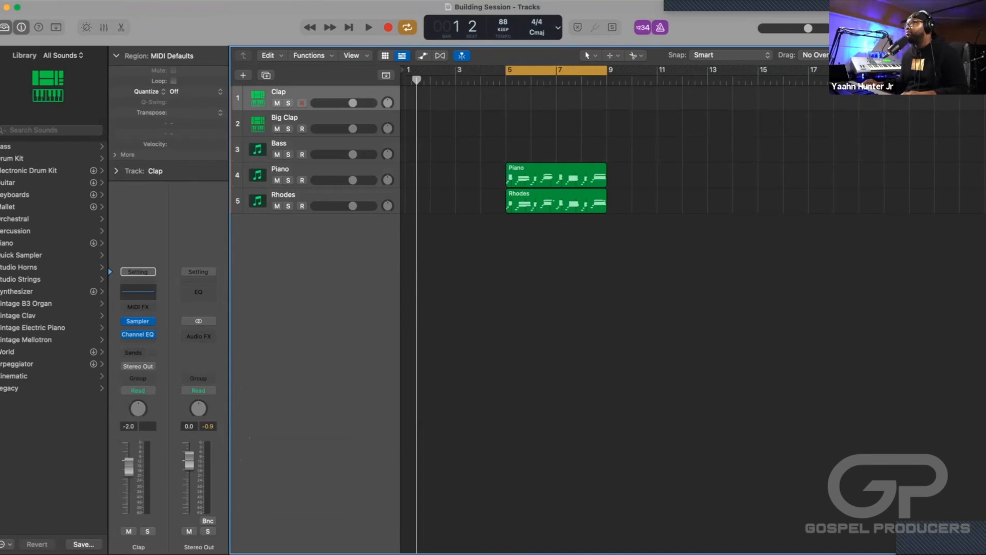
Show the file browser and go to the Cloudy Trap folder inside Desktop, YHM DRUMS!!!, Splice Drums.
{"action": "key", "text": "f"}
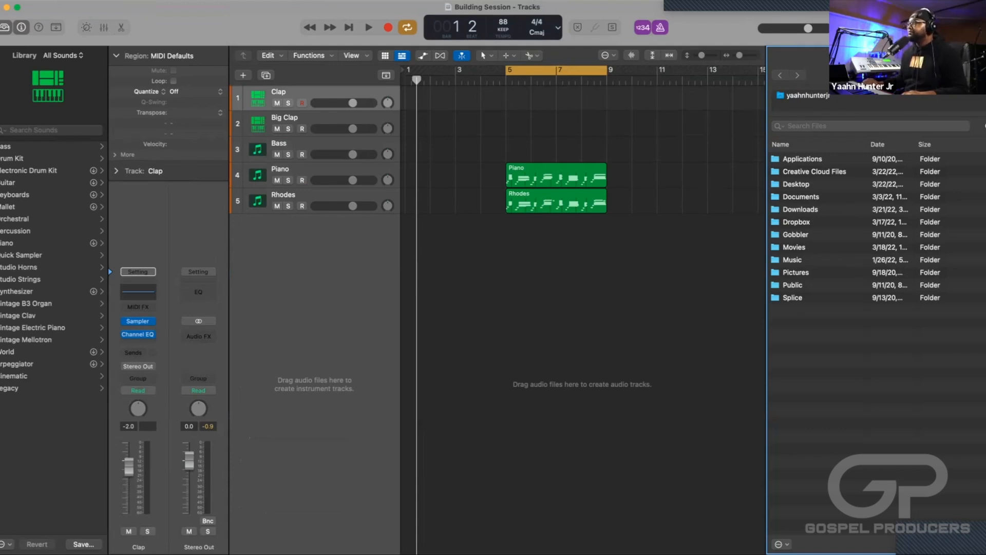
{"action": "double_click", "coordinate": [796, 183]}
{"action": "scroll", "coordinate": [817, 231], "scroll_direction": "down", "scroll_amount": 1}
{"action": "scroll", "coordinate": [816, 231], "scroll_direction": "up", "scroll_amount": 1}
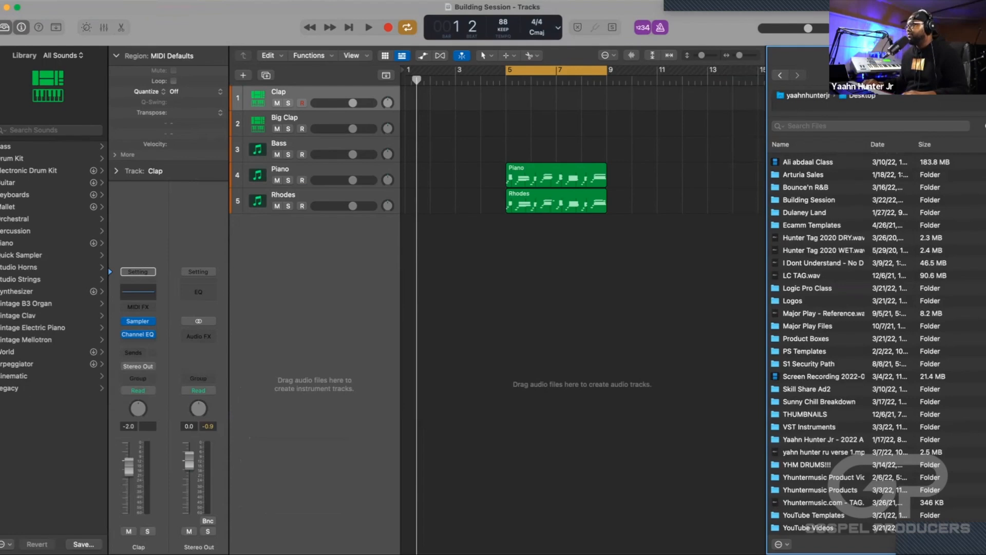
{"action": "double_click", "coordinate": [807, 465]}
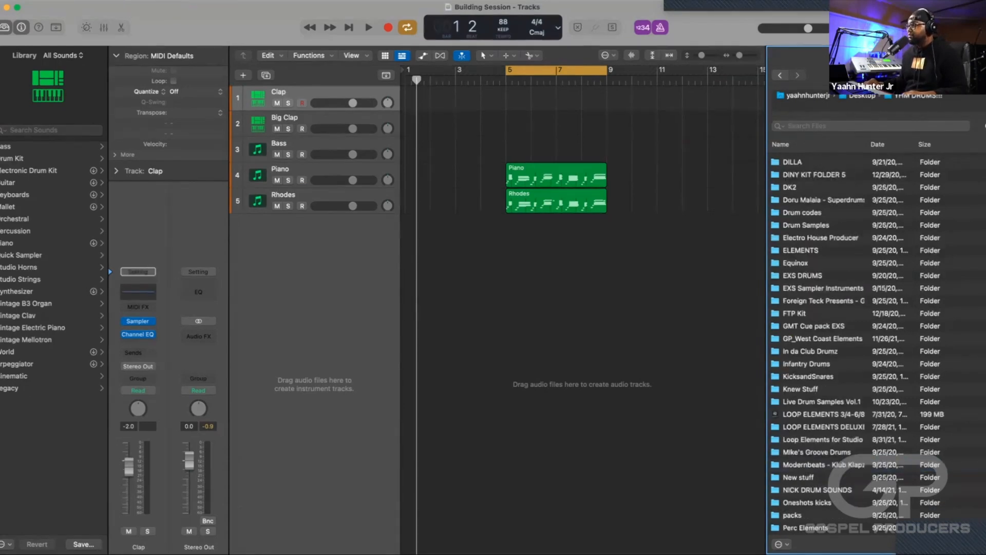
{"action": "scroll", "coordinate": [853, 344], "scroll_direction": "down", "scroll_amount": 10}
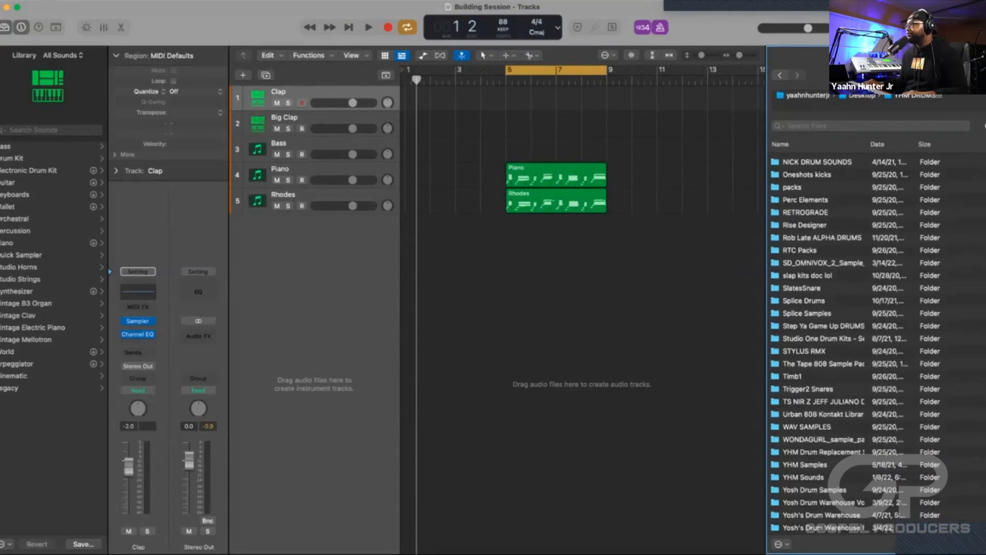
{"action": "double_click", "coordinate": [804, 301]}
{"action": "scroll", "coordinate": [852, 344], "scroll_direction": "up", "scroll_amount": 10}
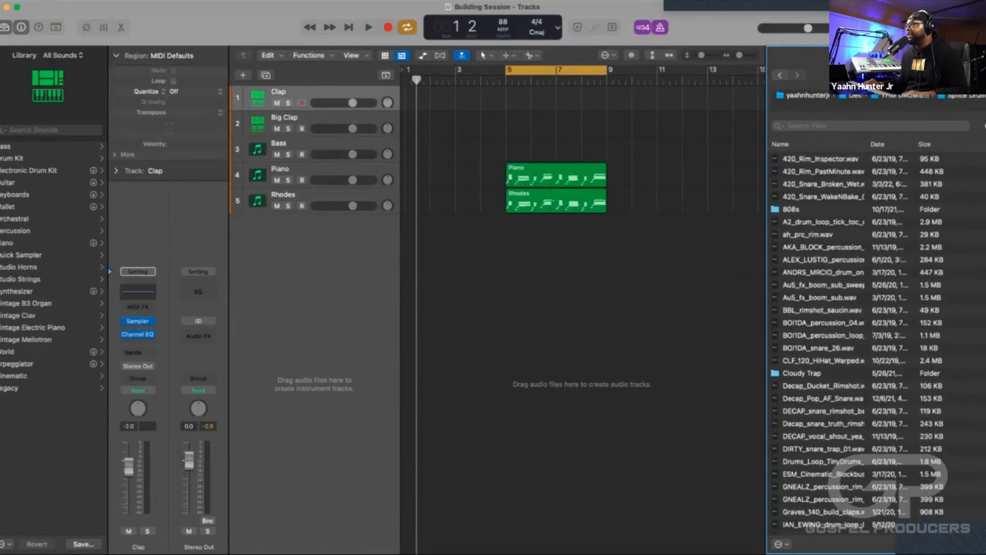
{"action": "double_click", "coordinate": [804, 373]}
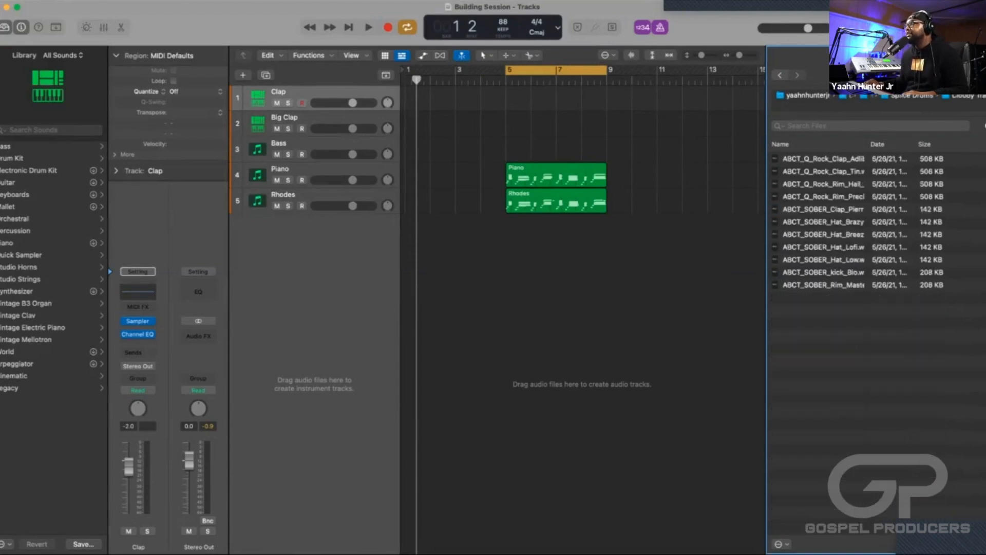
Load all Cloudy Trap samples into a Sampler on a new instrument track, mapped one per key from C1.
{"action": "left_click_drag", "start_coordinate": [853, 313], "coordinate": [834, 157]}
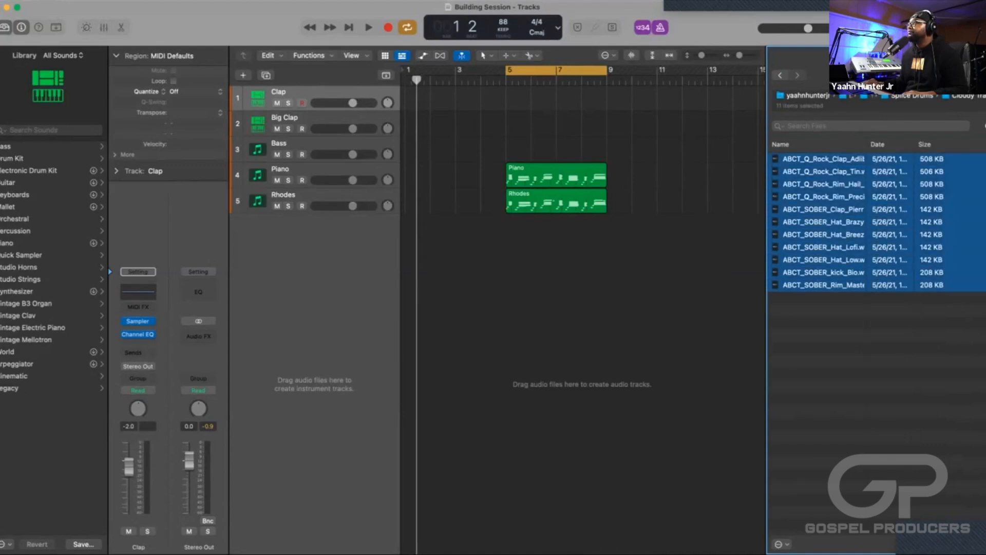
{"action": "left_click", "coordinate": [848, 329]}
{"action": "left_click", "coordinate": [823, 159]}
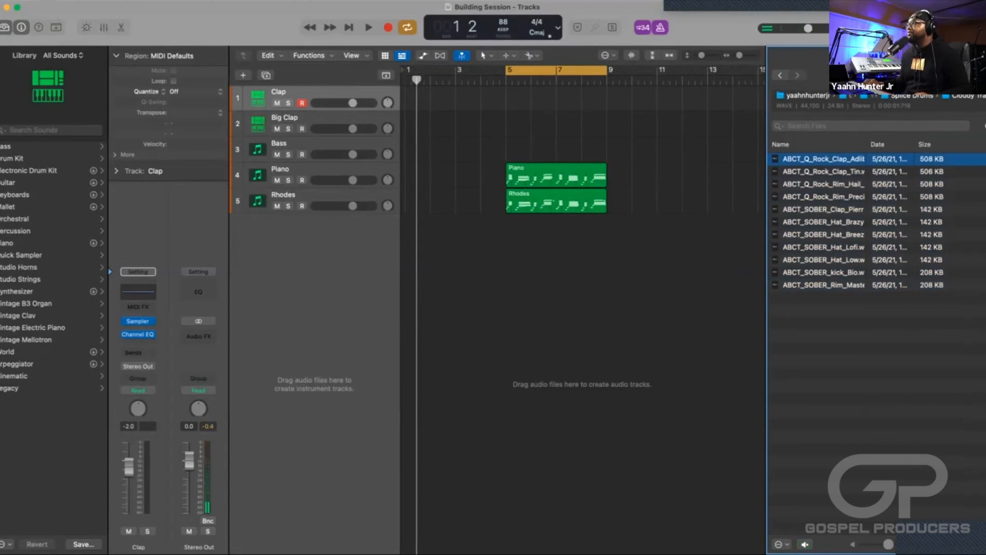
{"action": "key", "text": "super+a"}
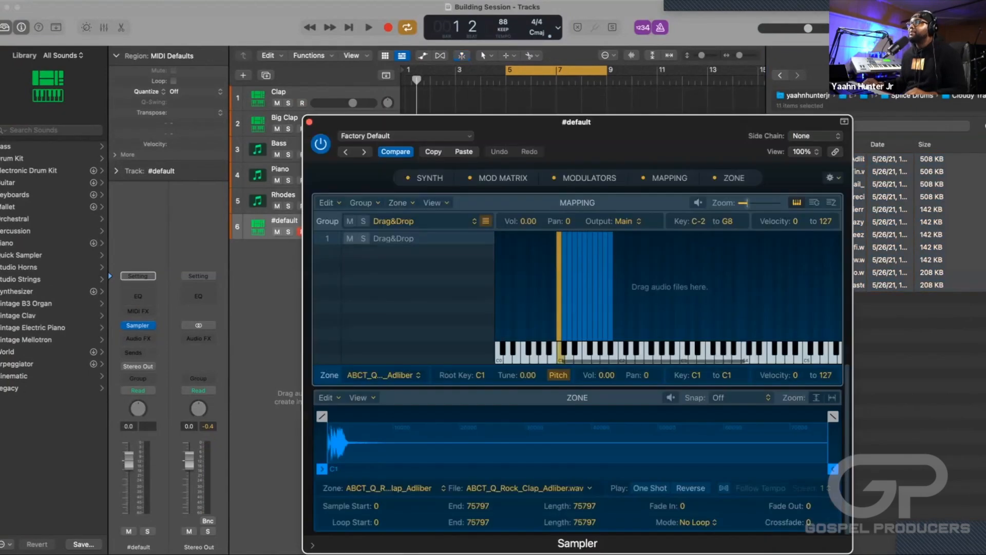
{"action": "left_click_drag", "start_coordinate": [576, 121], "coordinate": [546, 57]}
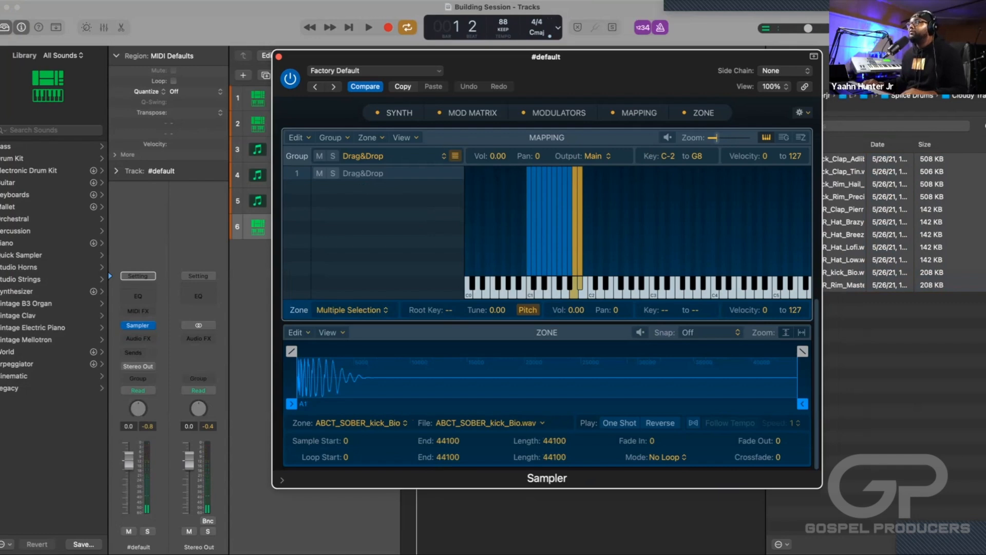
Close the Sampler window and rename the new #default track to Cloudy Trap Kit.
{"action": "key", "text": "super+w"}
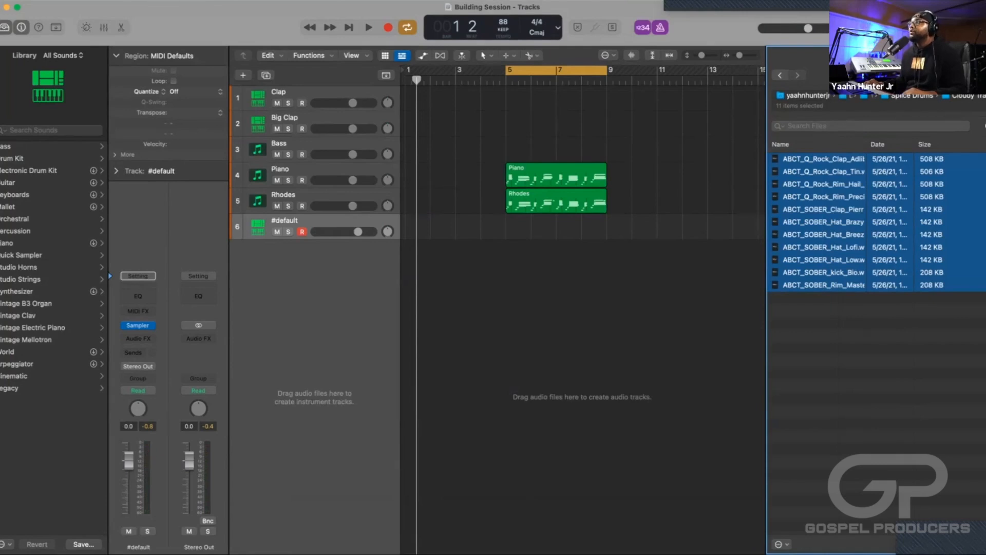
{"action": "double_click", "coordinate": [285, 221]}
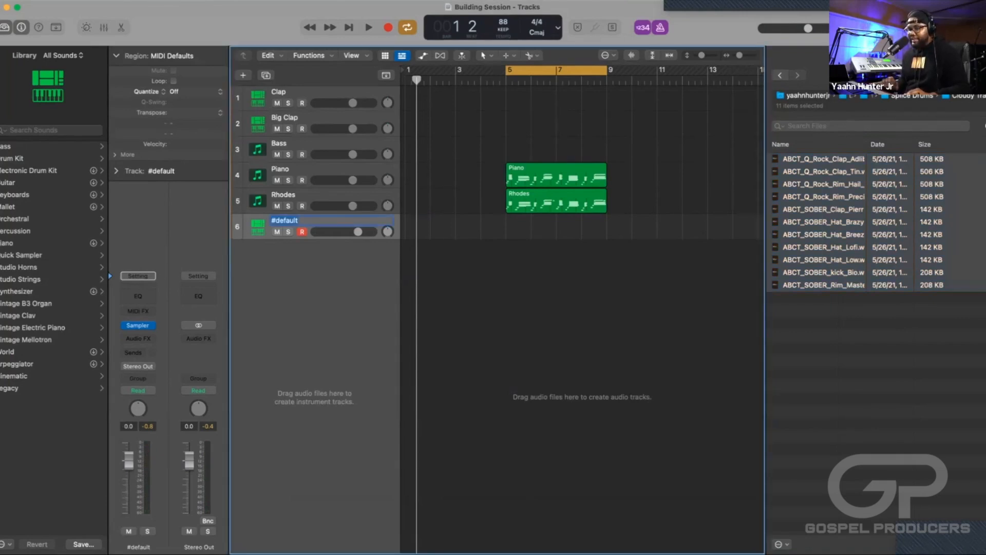
{"action": "type", "text": "Clo"}
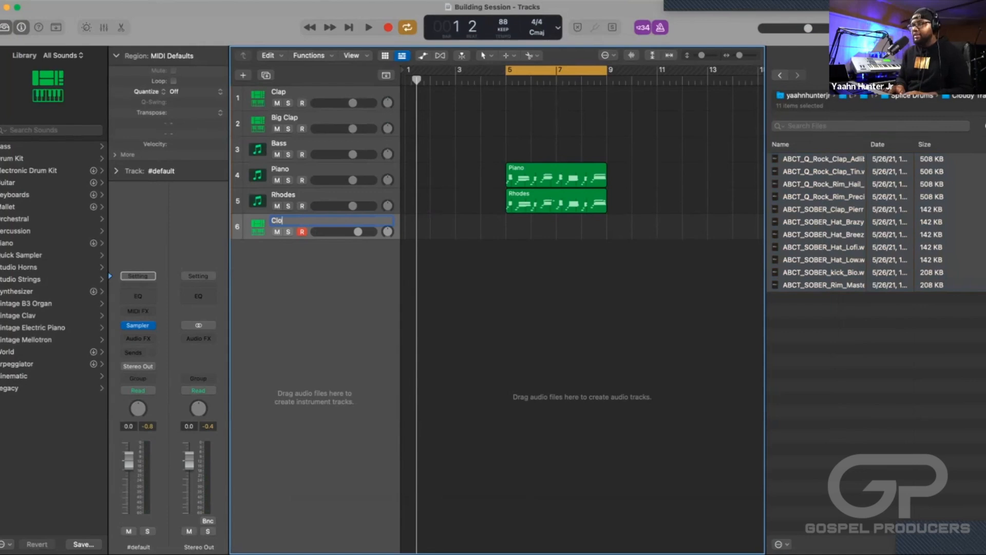
{"action": "type", "text": "udy Trap Kit"}
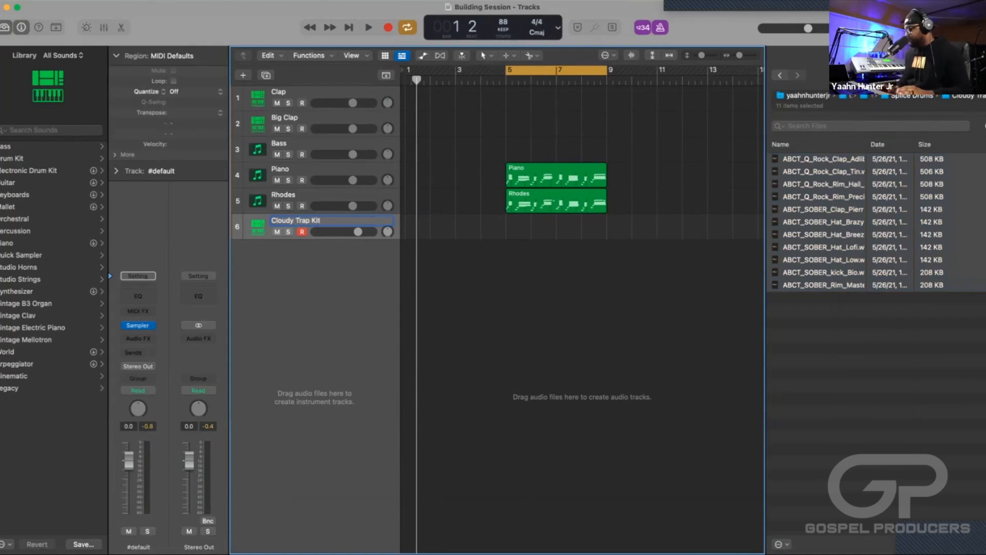
{"action": "key", "text": "Return"}
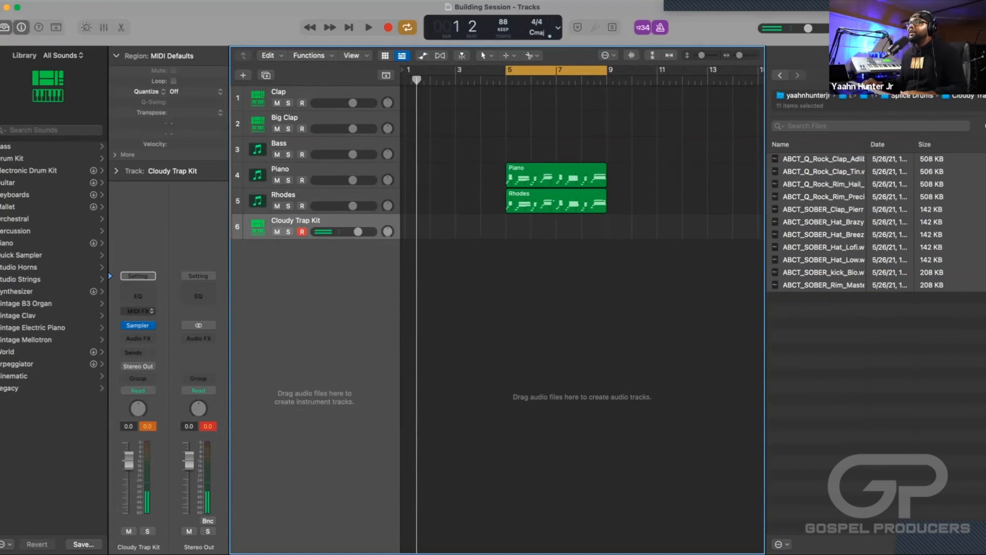
Reopen the Cloudy Trap Kit Sampler to audition the drum samples mapped across its keys, and close it.
{"action": "left_click", "coordinate": [138, 325]}
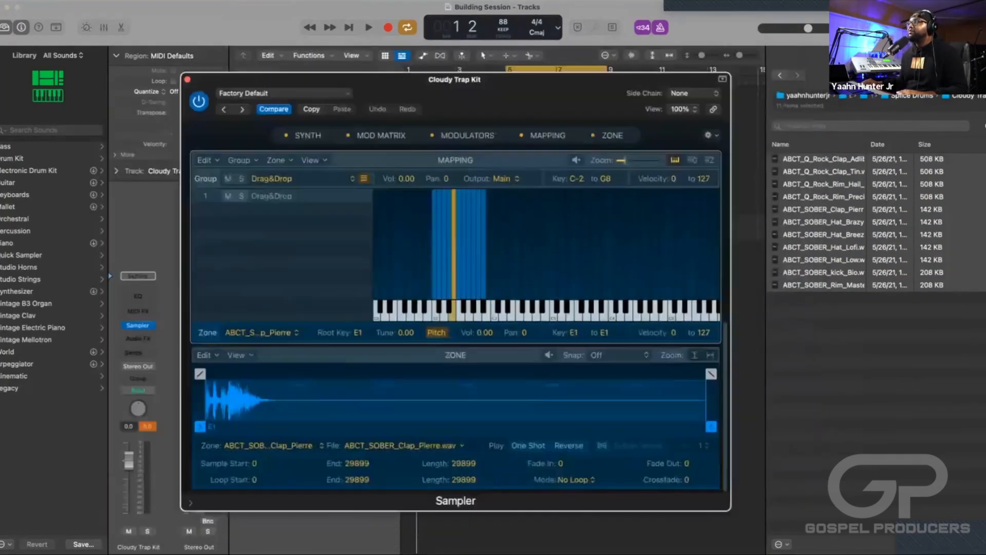
{"action": "left_click_drag", "start_coordinate": [454, 79], "coordinate": [485, 74]}
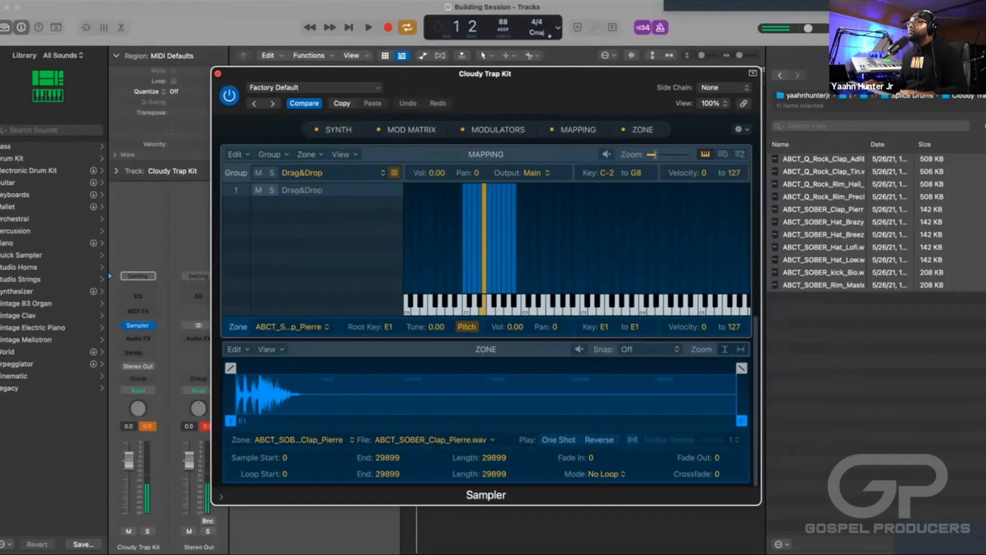
{"action": "key", "text": "super+w"}
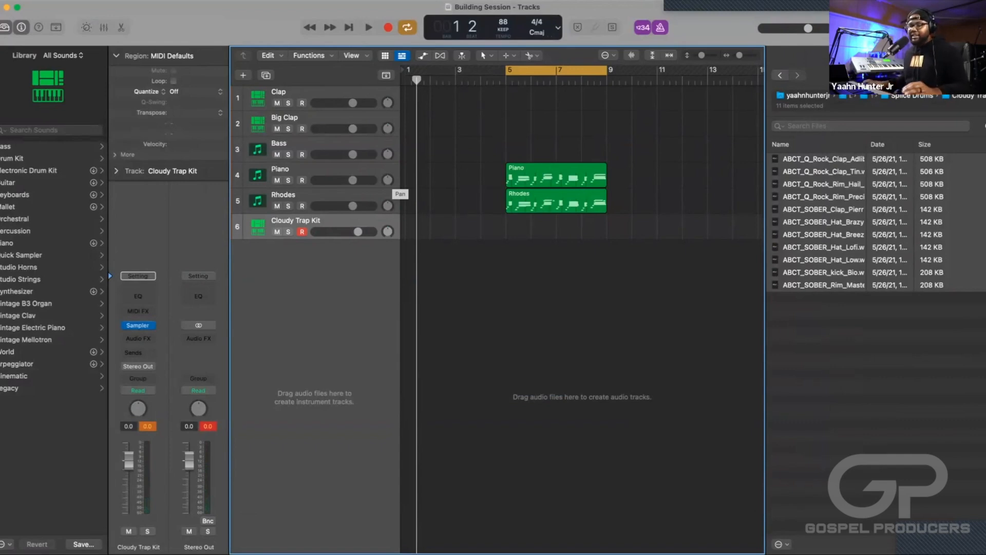
Record a drum part on the Cloudy Trap Kit track over bars 5–9 and quantize its region to 1/16 Note.
{"action": "key", "text": "space"}
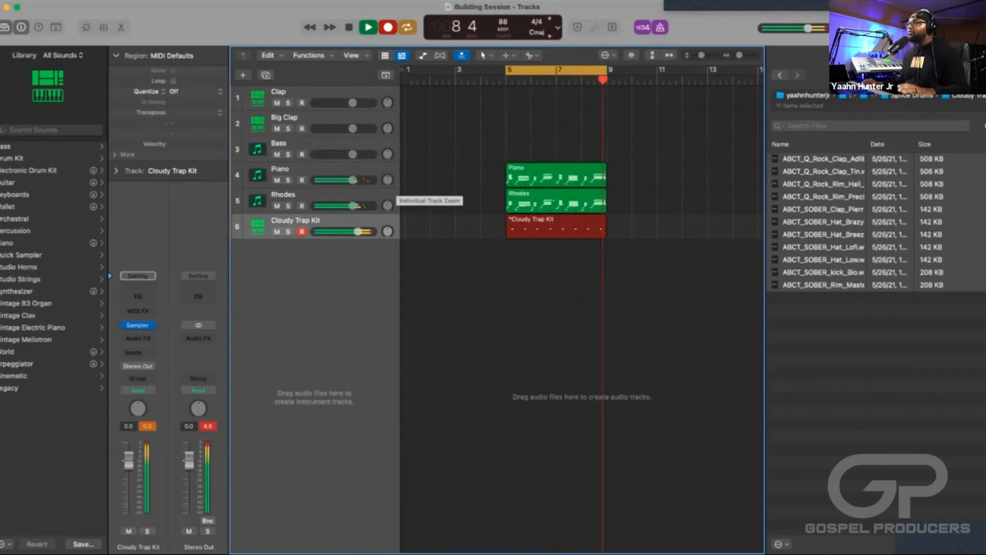
{"action": "key", "text": "space"}
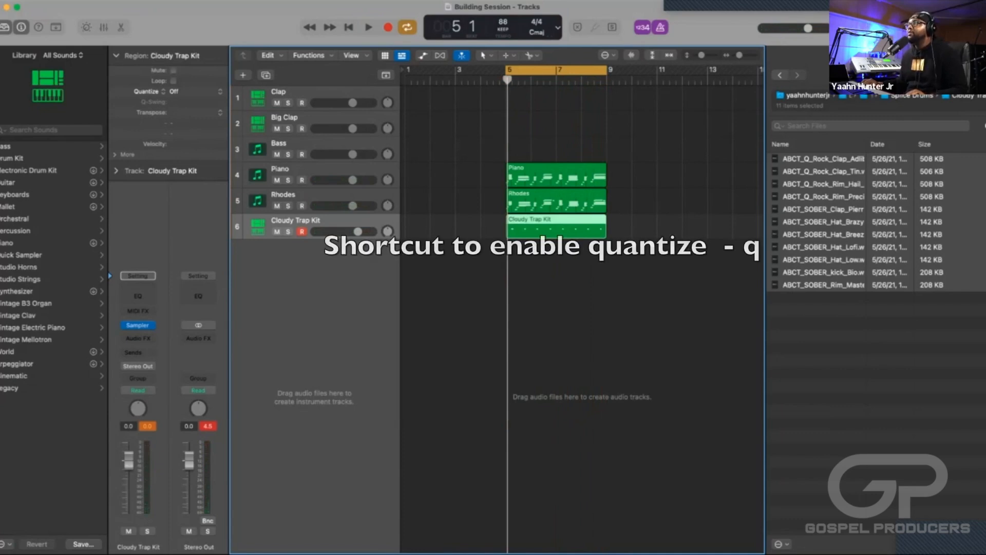
{"action": "key", "text": "q"}
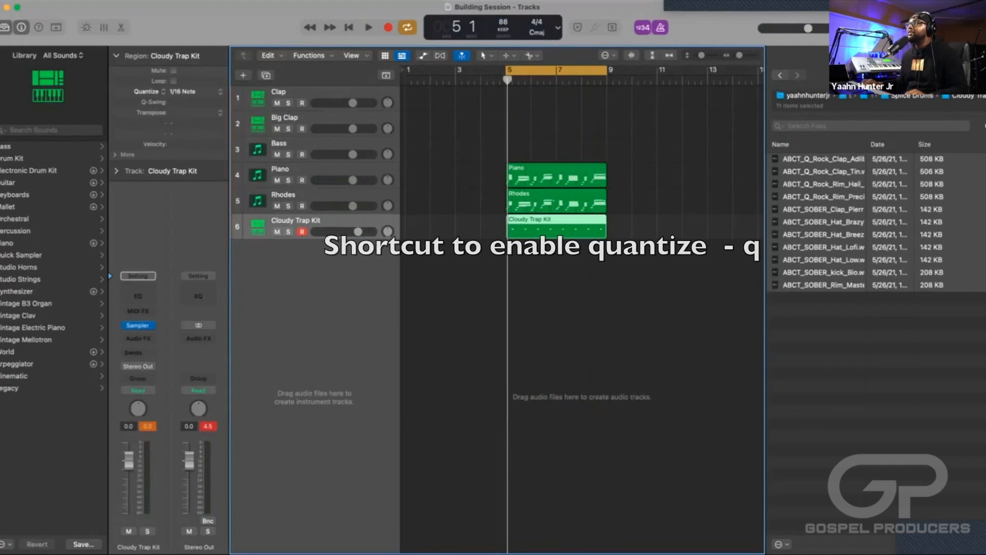
{"action": "left_click", "coordinate": [182, 91]}
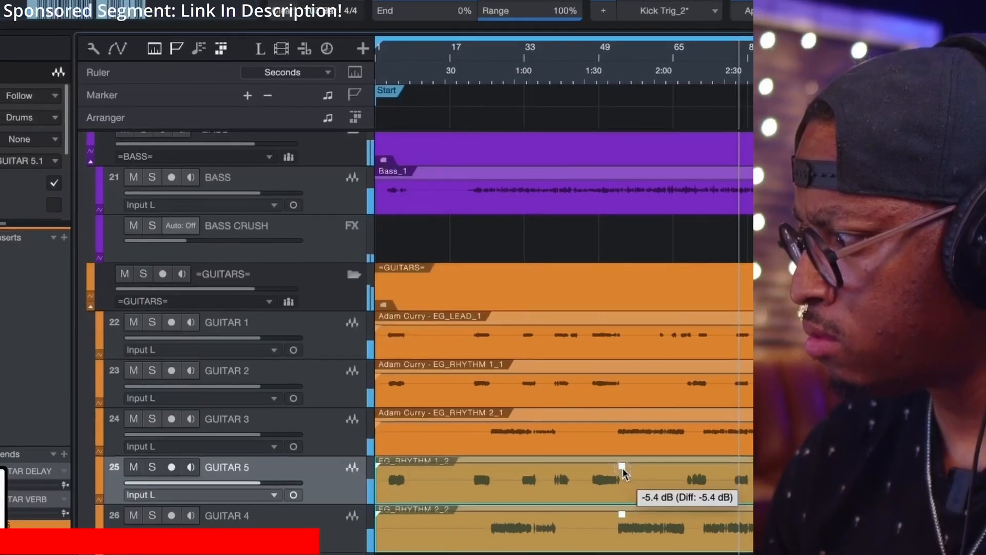
{"action": "left_click_drag", "start_coordinate": [623, 470], "coordinate": [623, 478]}
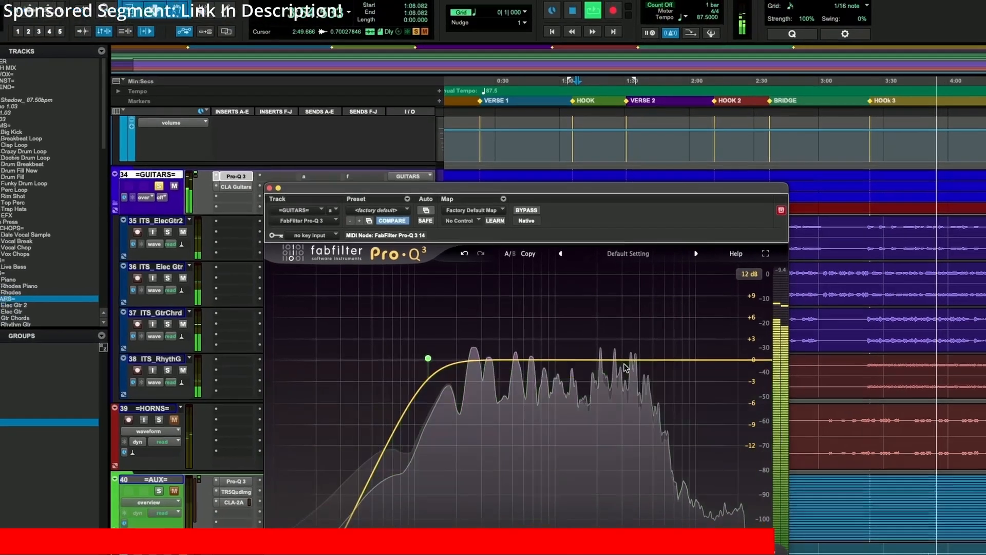
{"action": "left_click", "coordinate": [633, 371]}
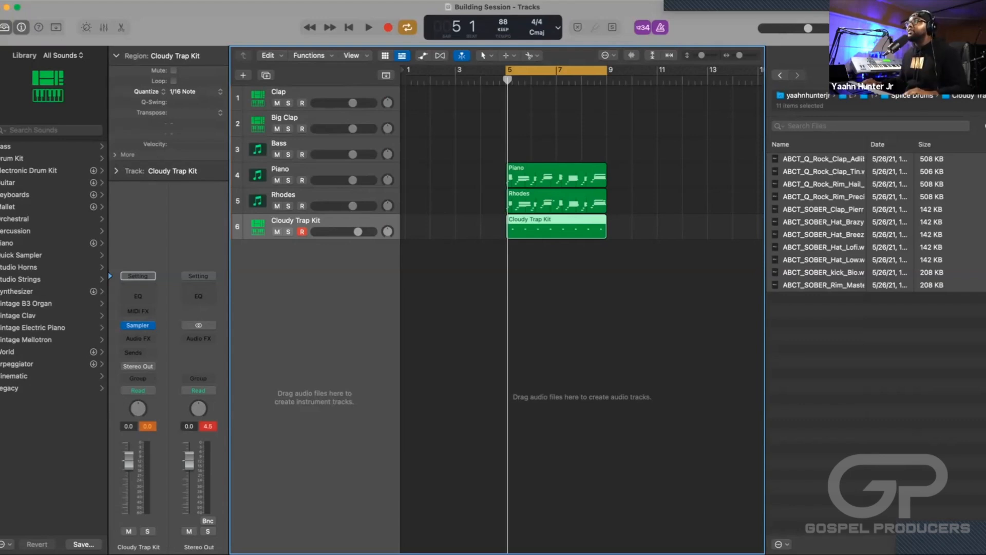
{"action": "left_click", "coordinate": [190, 91]}
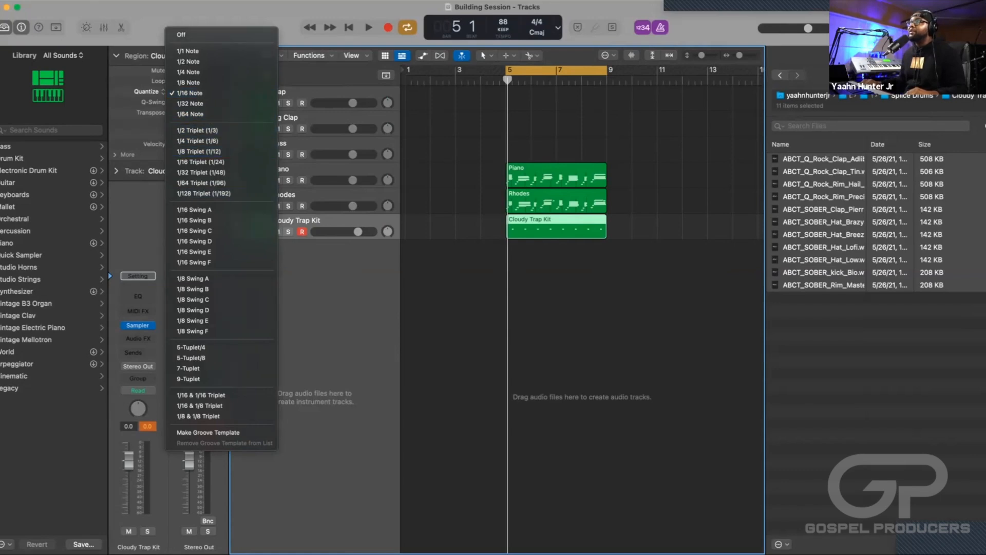
{"action": "key", "text": "Escape"}
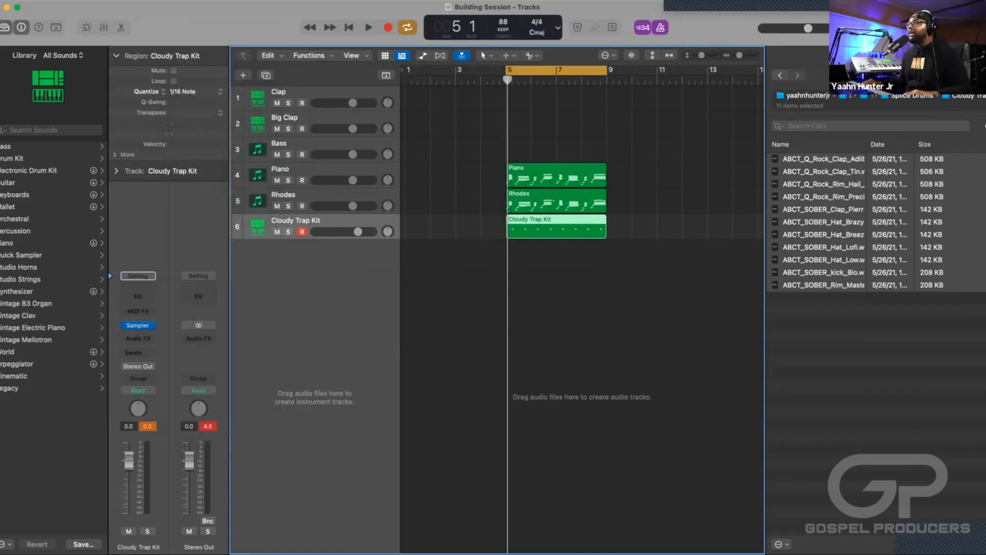
Play back the cycle range to hear the quantized Cloudy Trap Kit part with the Piano and Rhodes.
{"action": "key", "text": "space"}
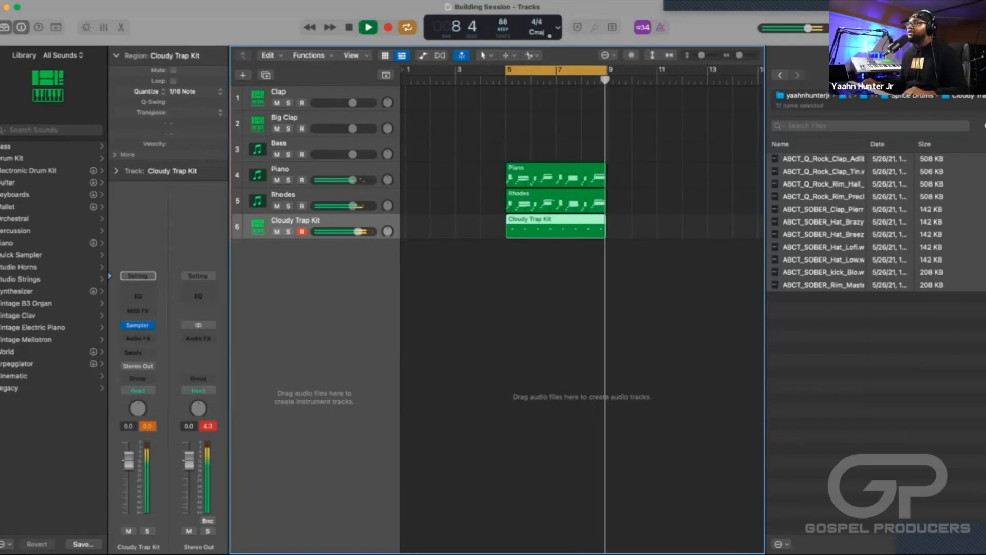
{"action": "key", "text": "space"}
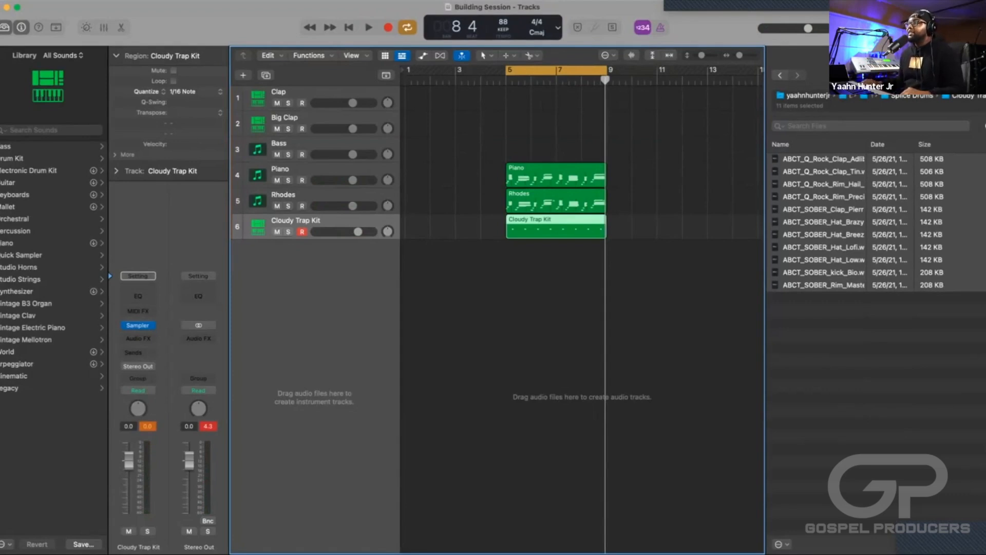
Audition the Mini V3 synth on the Bass track, close its window, and set the Bass volume fader to 0.0 dB.
{"action": "left_click", "coordinate": [318, 144]}
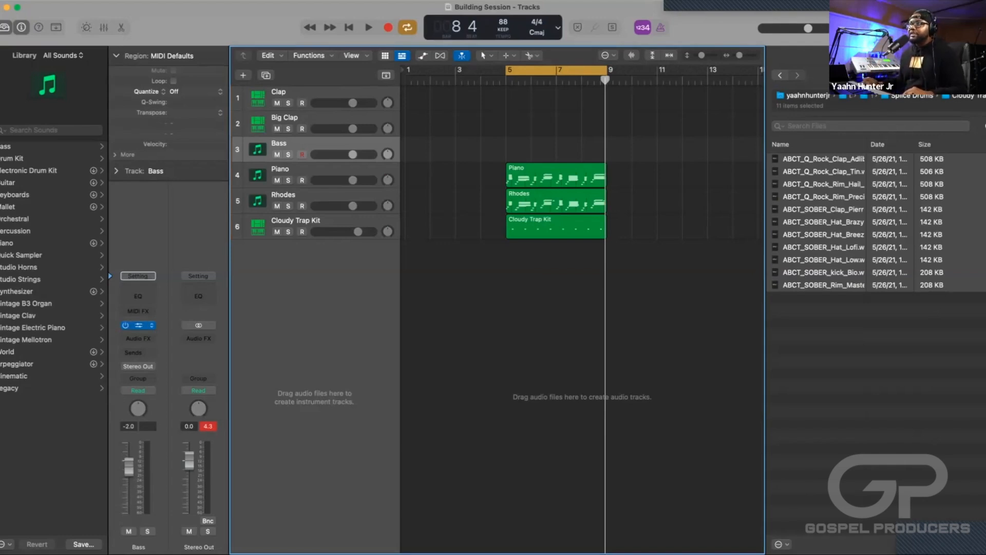
{"action": "left_click", "coordinate": [139, 325]}
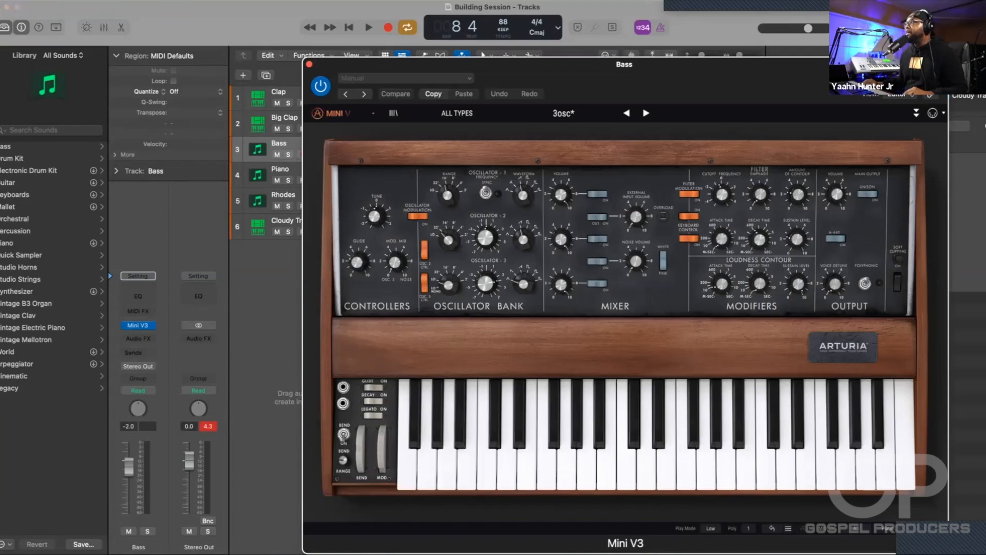
{"action": "left_click_drag", "start_coordinate": [637, 64], "coordinate": [516, 55]}
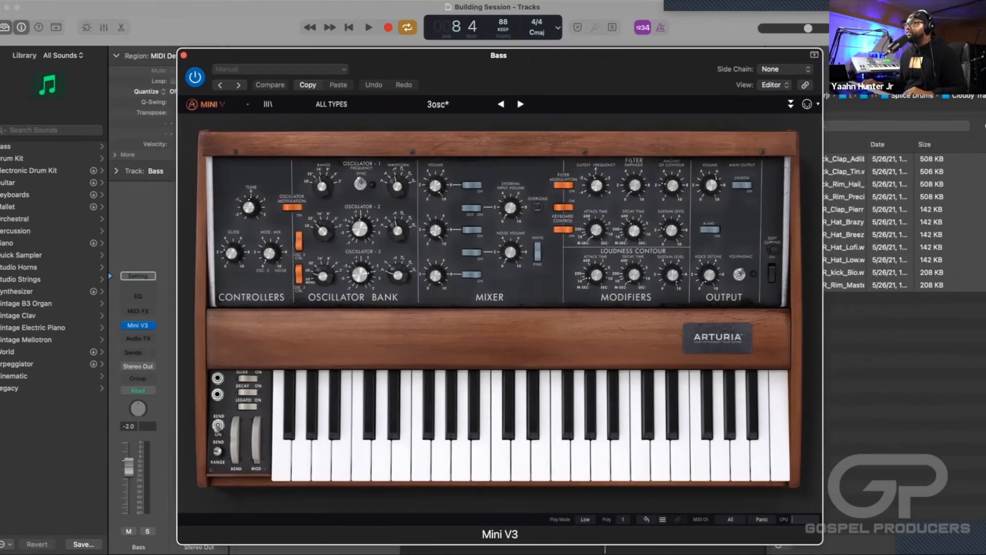
{"action": "mouse_move", "coordinate": [596, 185]}
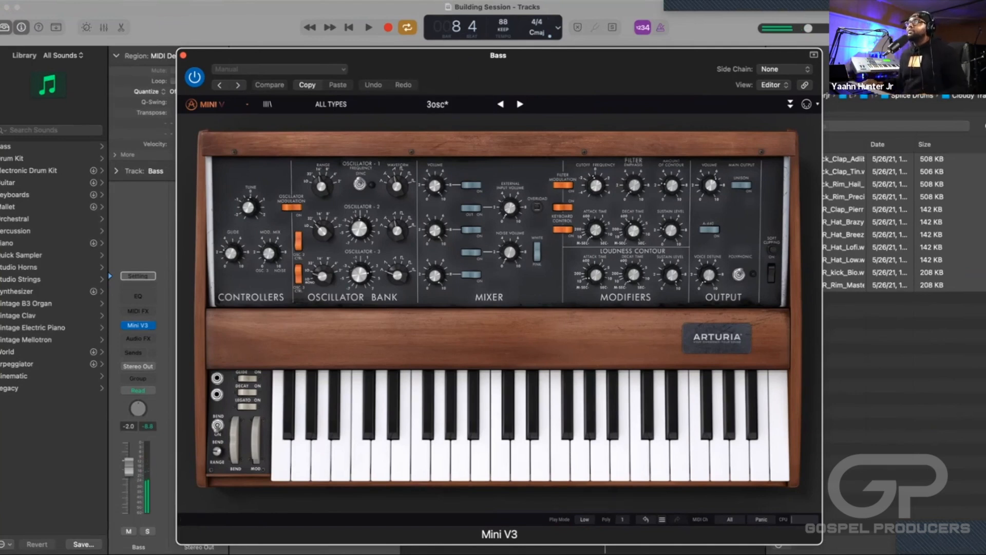
{"action": "key", "text": "super+w"}
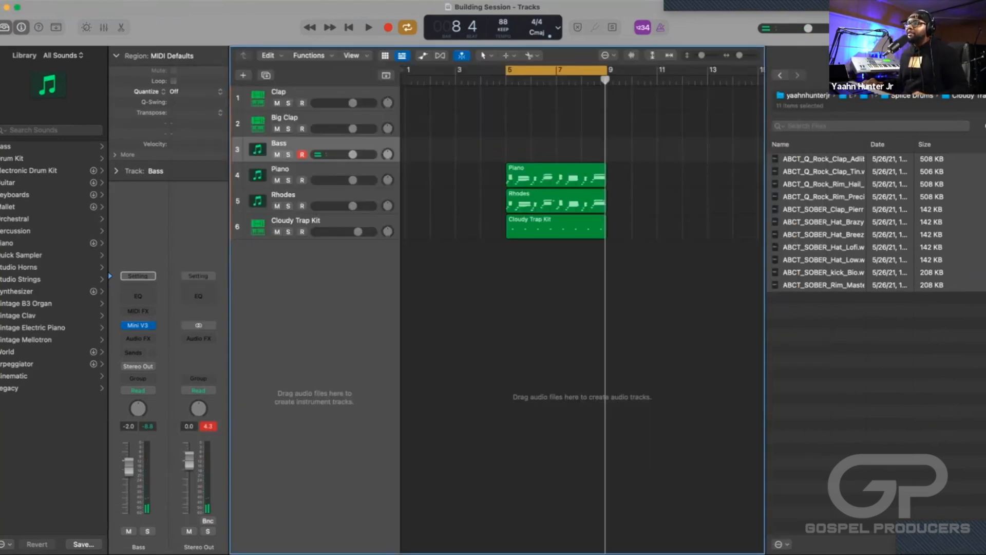
{"action": "left_click", "coordinate": [129, 466], "text": "alt"}
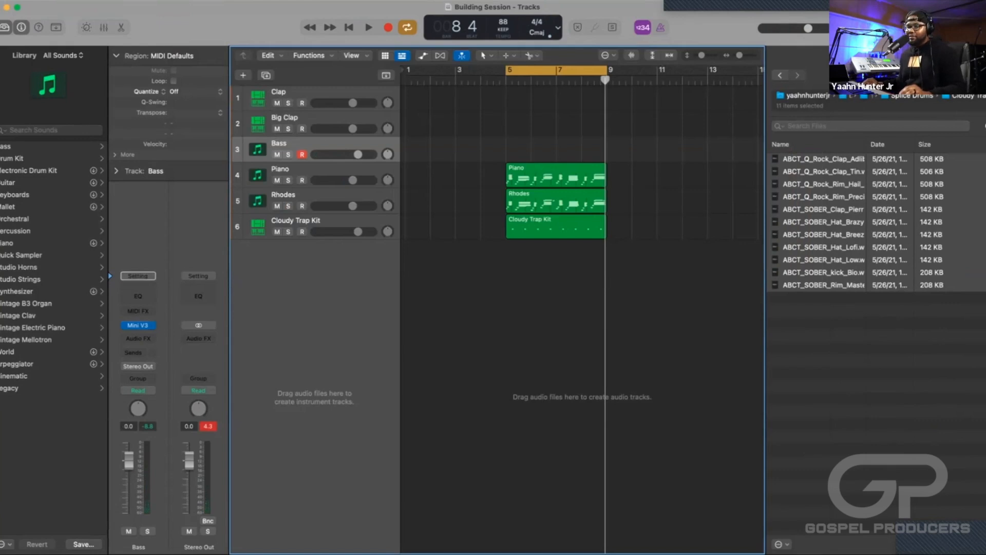
Try out the Piano track, return to the Bass track, and record a bass part over bars 5–9.
{"action": "key", "text": "Down"}
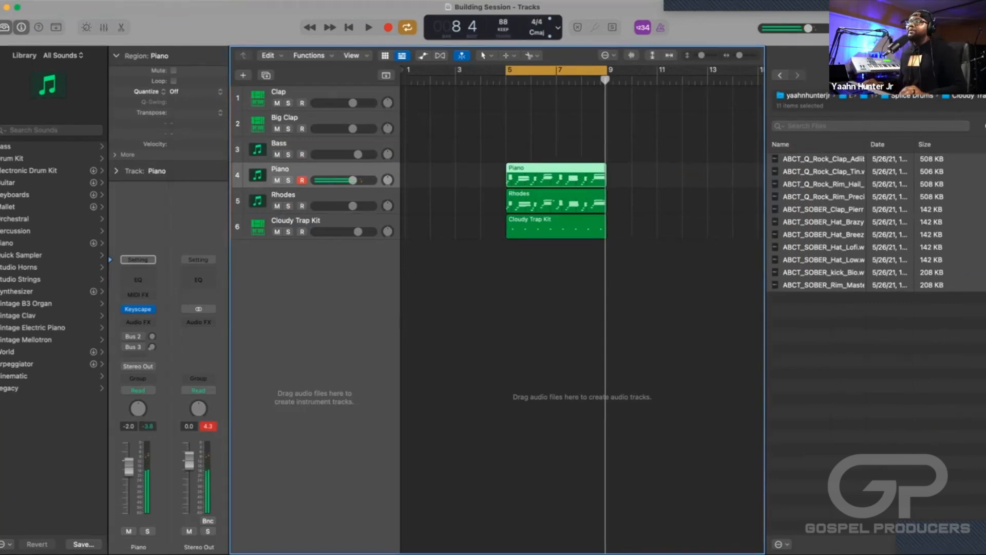
{"action": "key", "text": "Up"}
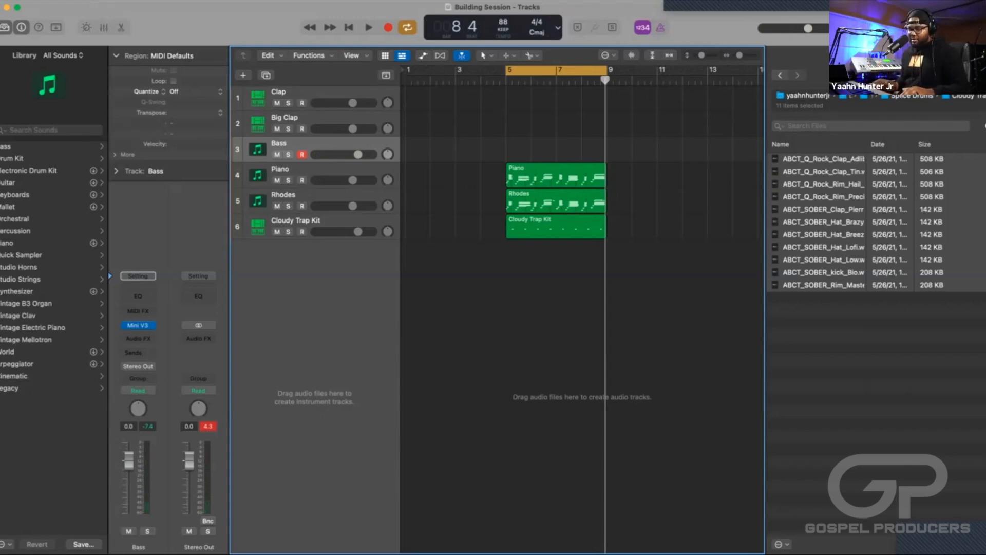
{"action": "key", "text": "space"}
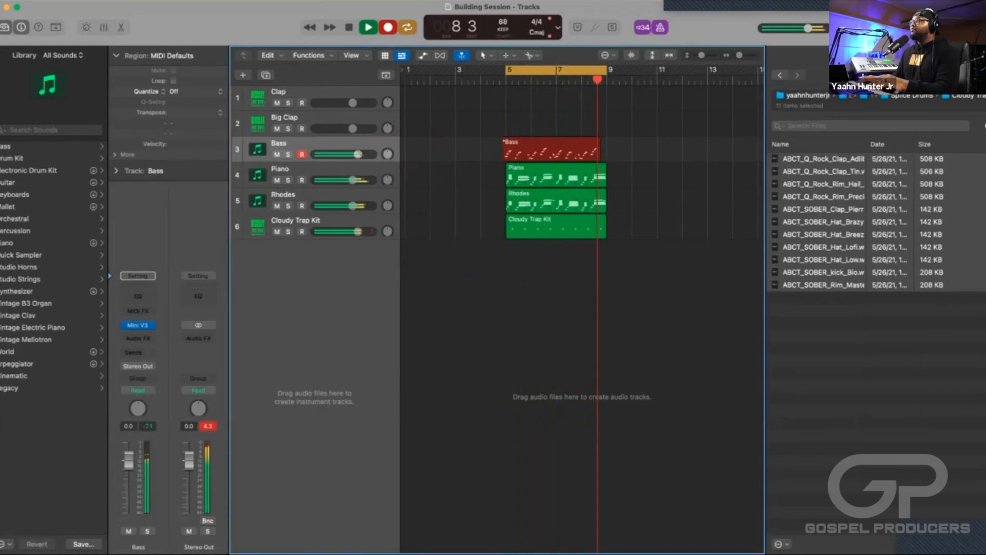
{"action": "key", "text": "space"}
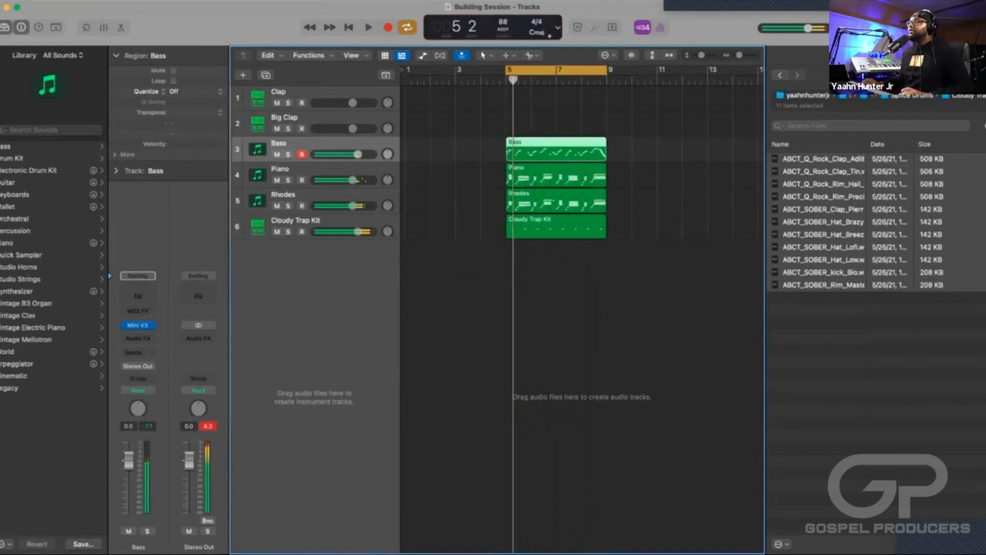
Open the Bass region in the Piano Roll and move its first note to start at bar 5.
{"action": "key", "text": "space"}
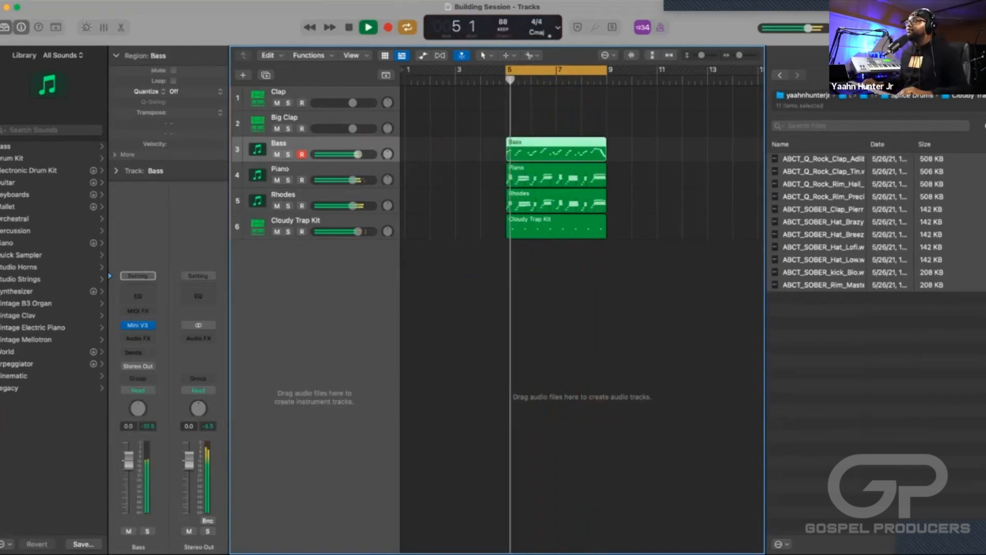
{"action": "key", "text": "e"}
{"action": "key", "text": "space"}
{"action": "key", "text": "space"}
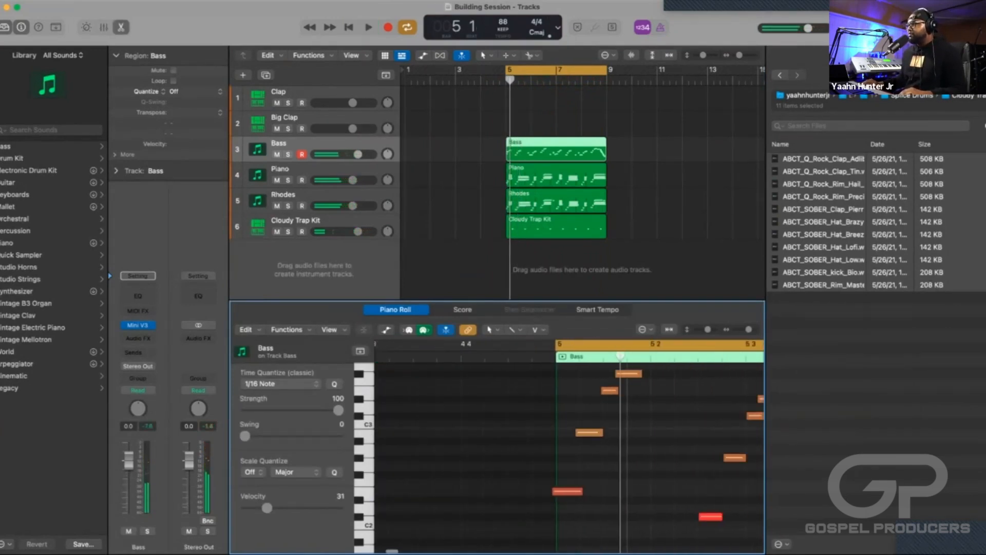
{"action": "left_click_drag", "start_coordinate": [553, 491], "coordinate": [557, 491]}
Play back the arrangement with the corrected bass while hiding the file browser and closing the Piano Roll.
{"action": "key", "text": "space"}
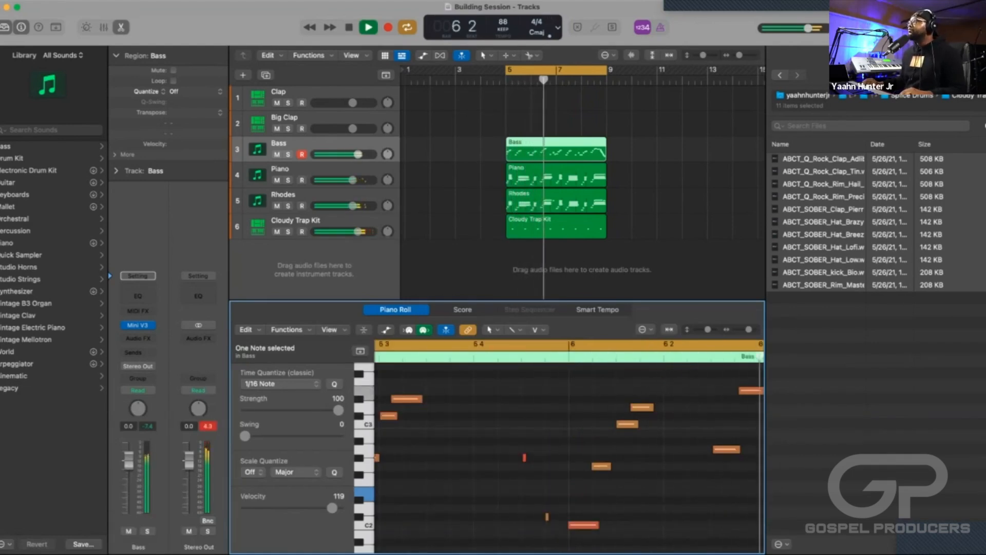
{"action": "key", "text": "f"}
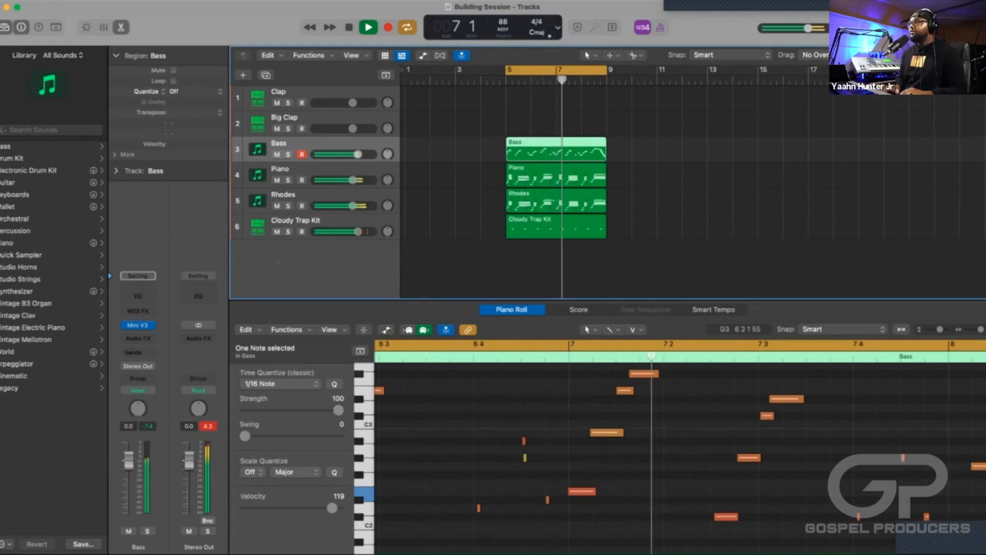
{"action": "key", "text": "e"}
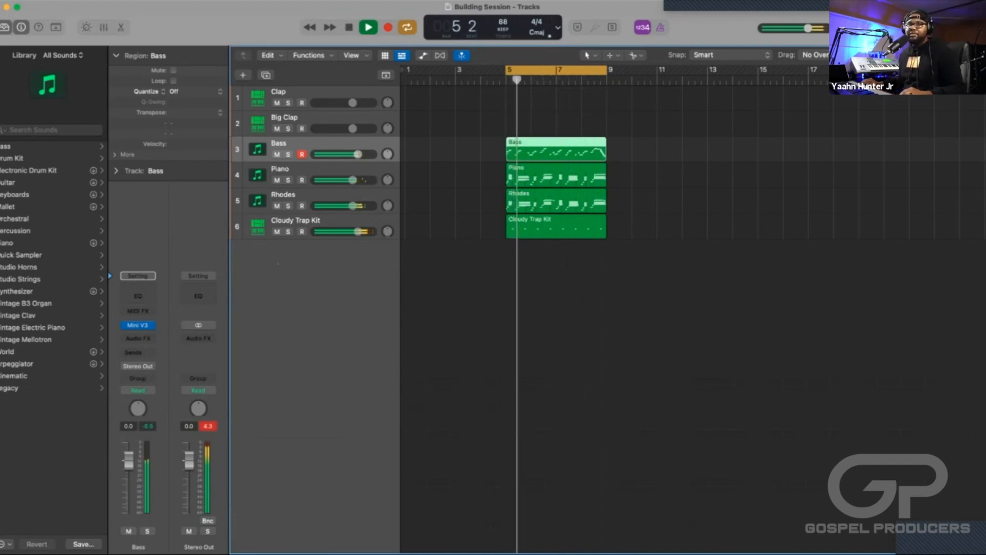
{"action": "key", "text": "space"}
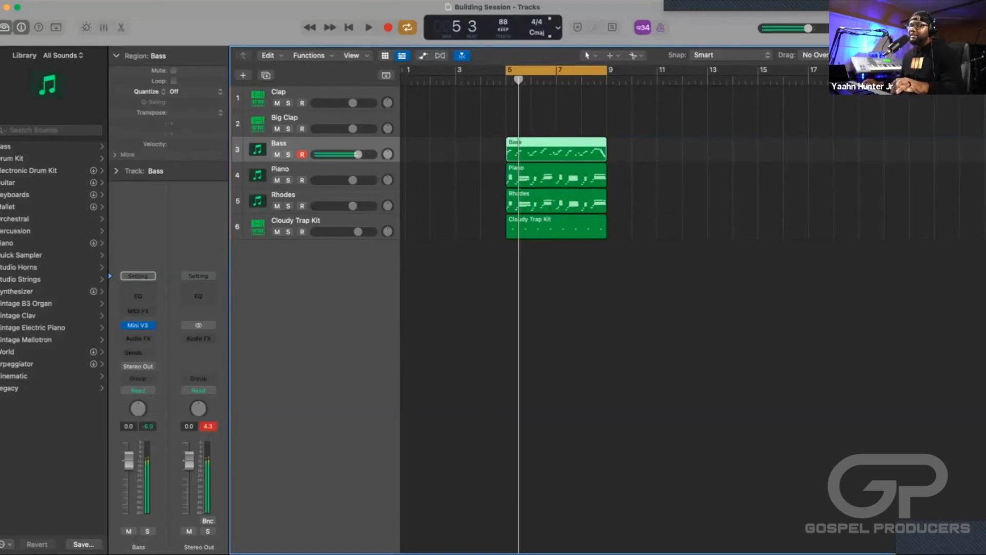
Select the Cloudy Trap Kit track and view the Save as Template dialog's Project Templates folder, closing it without saving.
{"action": "left_click", "coordinate": [295, 221]}
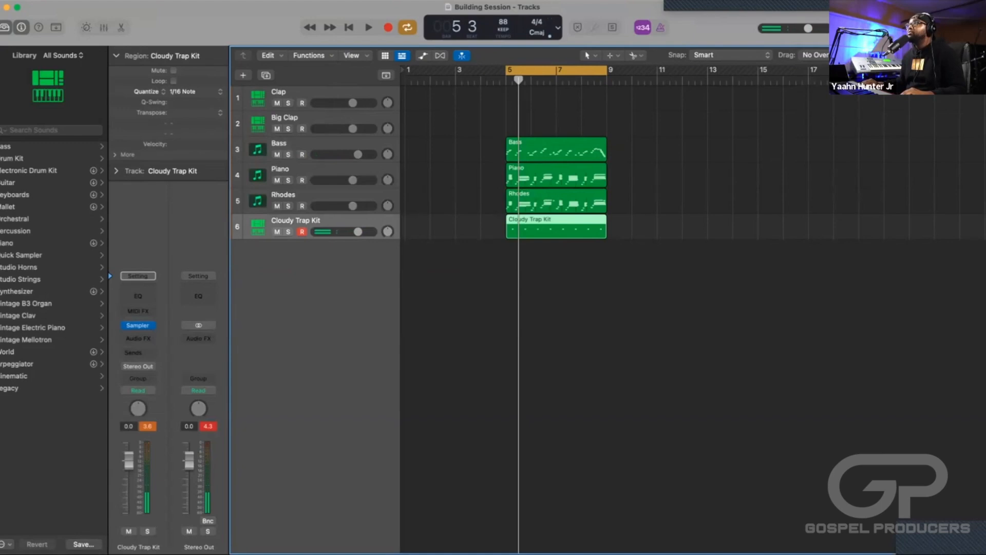
{"action": "left_click", "coordinate": [66, 1]}
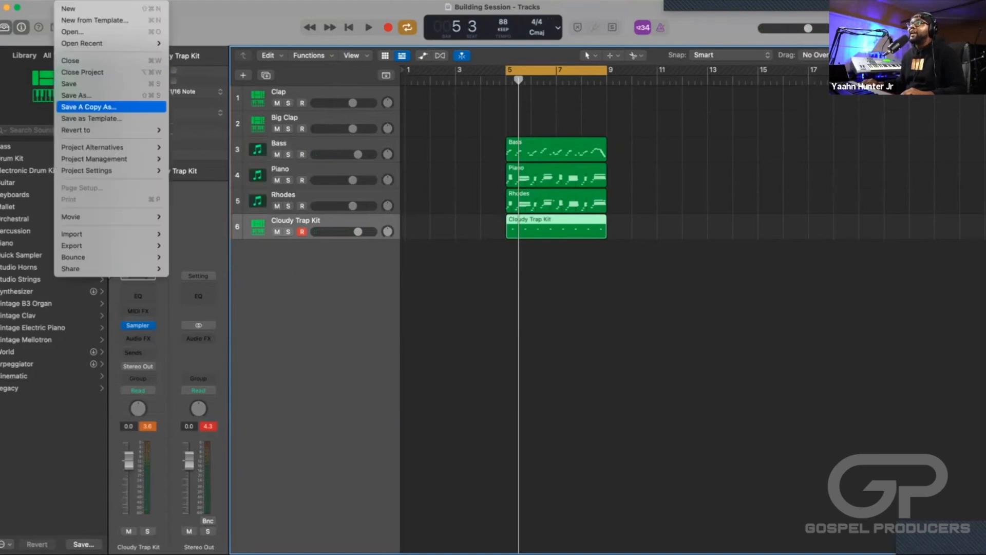
{"action": "left_click", "coordinate": [92, 119]}
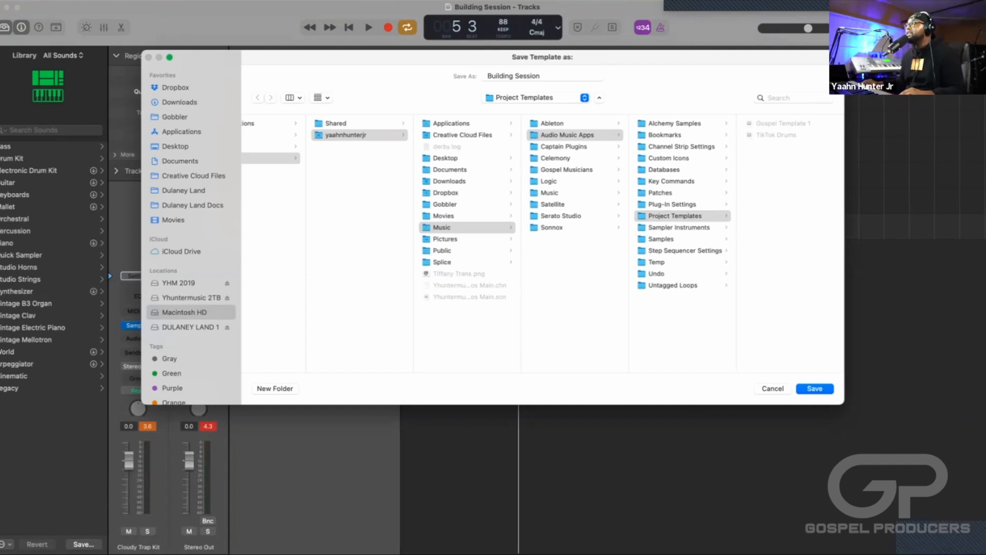
{"action": "left_click", "coordinate": [773, 389]}
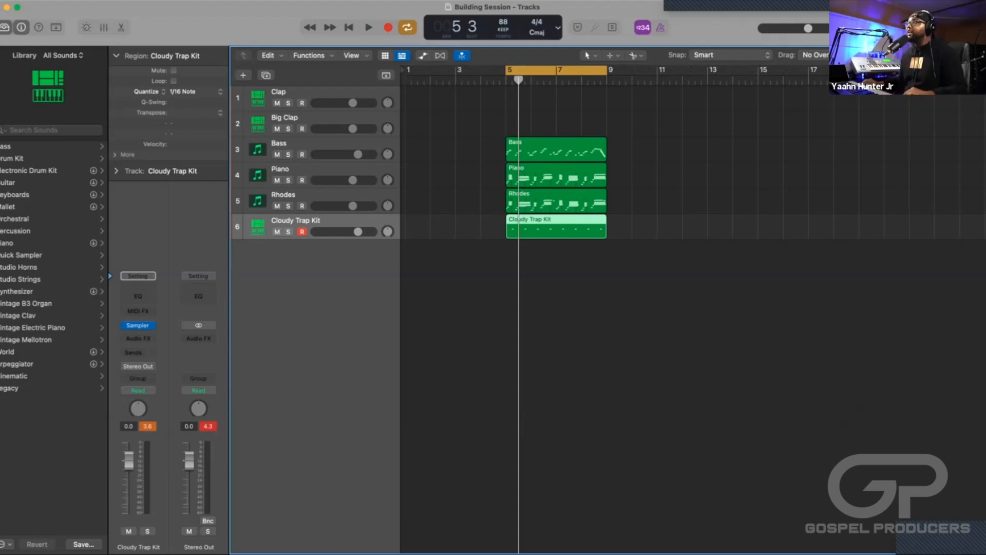
Mute the Bass, Piano and Rhodes regions together and play back the Cloudy Trap Kit part alone.
{"action": "left_click_drag", "start_coordinate": [630, 149], "coordinate": [518, 197]}
{"action": "key", "text": "ctrl+m"}
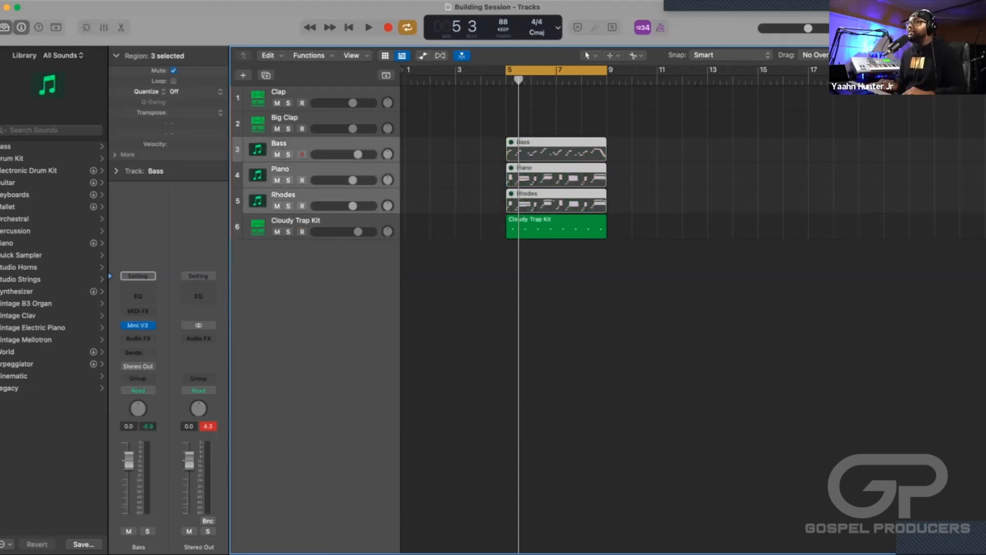
{"action": "key", "text": "space"}
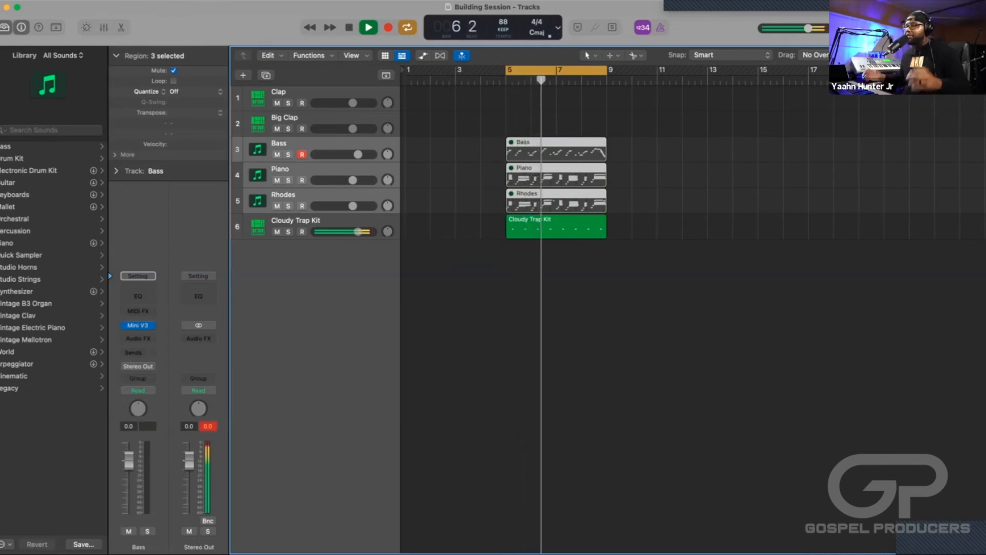
{"action": "key", "text": "space"}
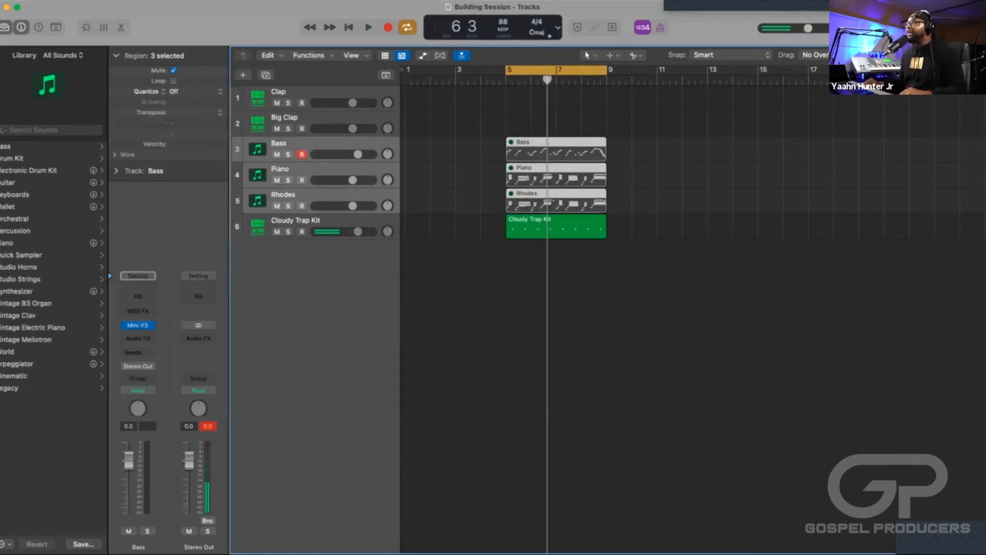
Reselect the Bass, Piano and Rhodes regions and unmute all three.
{"action": "left_click_drag", "start_coordinate": [632, 141], "coordinate": [520, 201]}
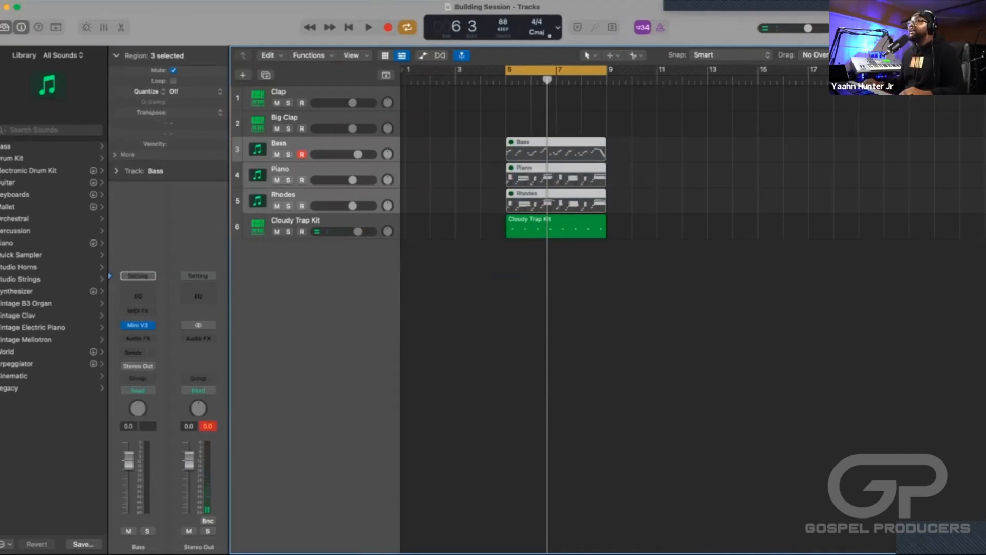
{"action": "left_click", "coordinate": [519, 273]}
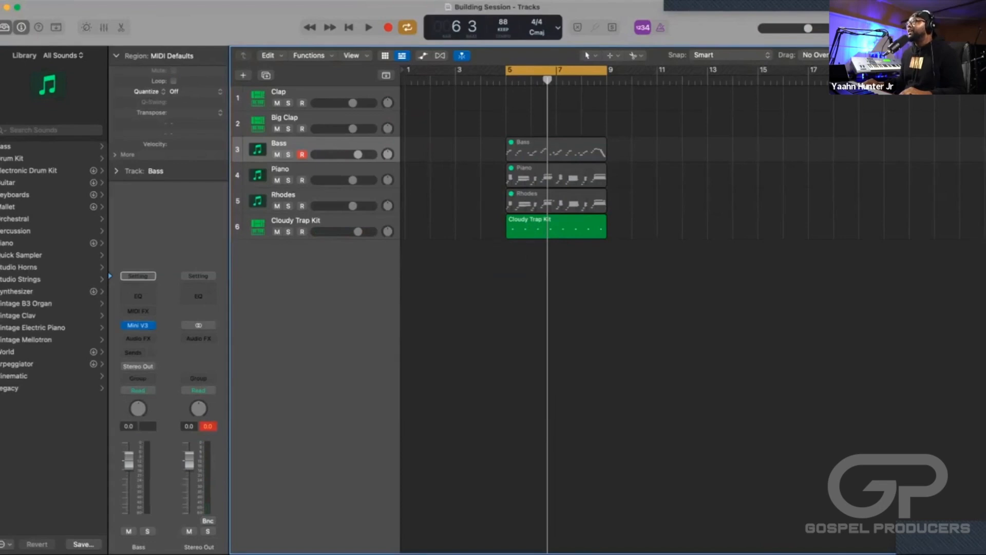
{"action": "left_click_drag", "start_coordinate": [635, 199], "coordinate": [510, 137]}
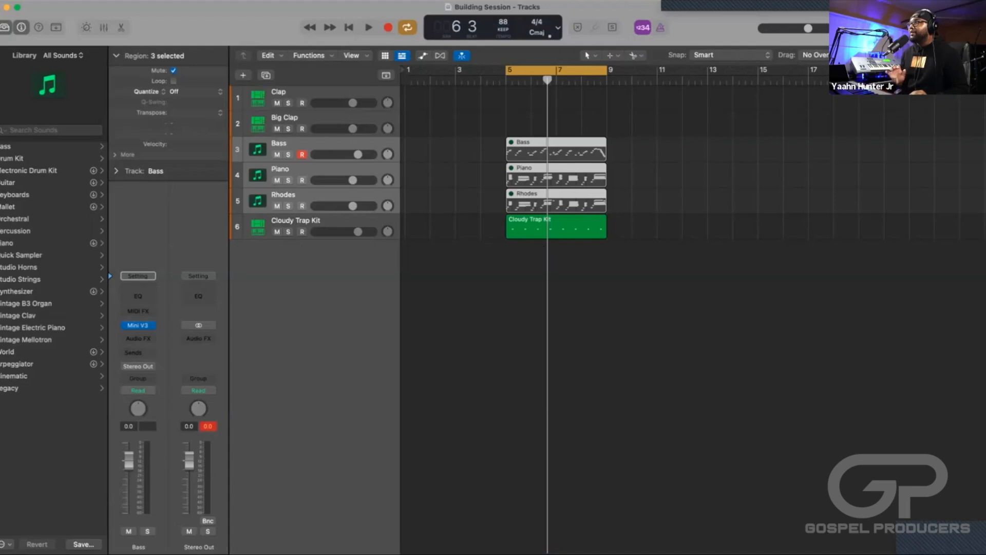
{"action": "left_click", "coordinate": [648, 205]}
{"action": "left_click_drag", "start_coordinate": [648, 204], "coordinate": [516, 140]}
{"action": "key", "text": "ctrl+m"}
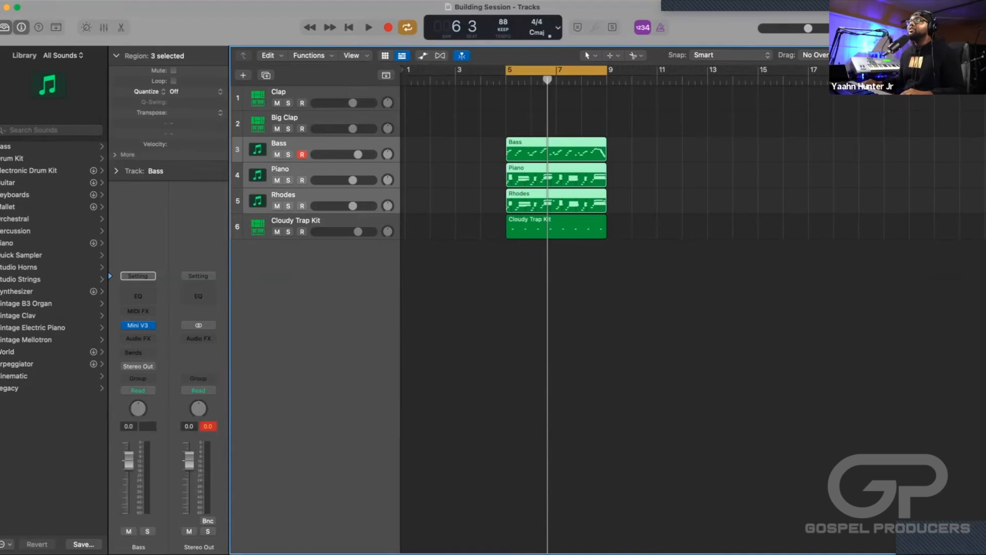
Search the Key Commands window for "mute" to look up the region mute shortcut, and close it.
{"action": "left_click", "coordinate": [66, 1]}
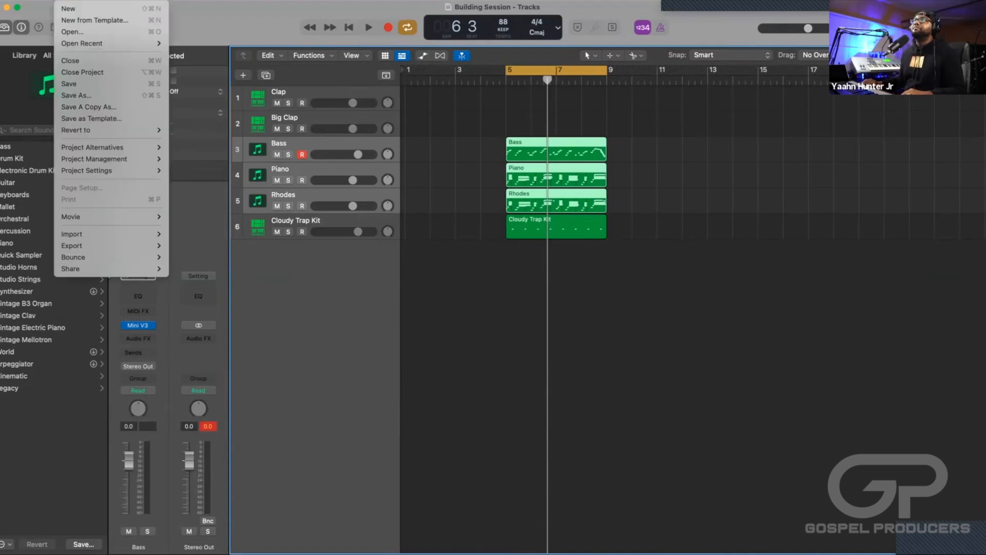
{"action": "mouse_move", "coordinate": [30, 1]}
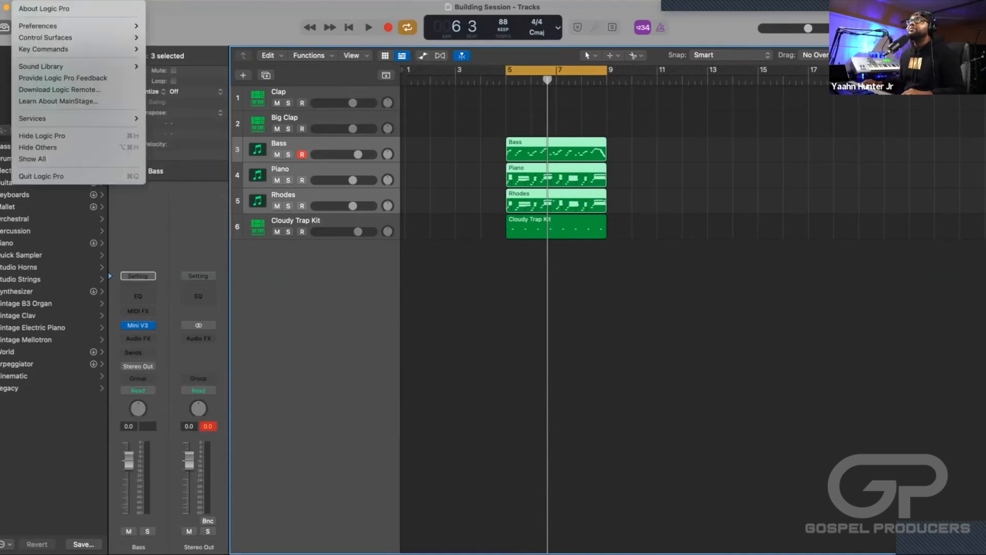
{"action": "mouse_move", "coordinate": [51, 26]}
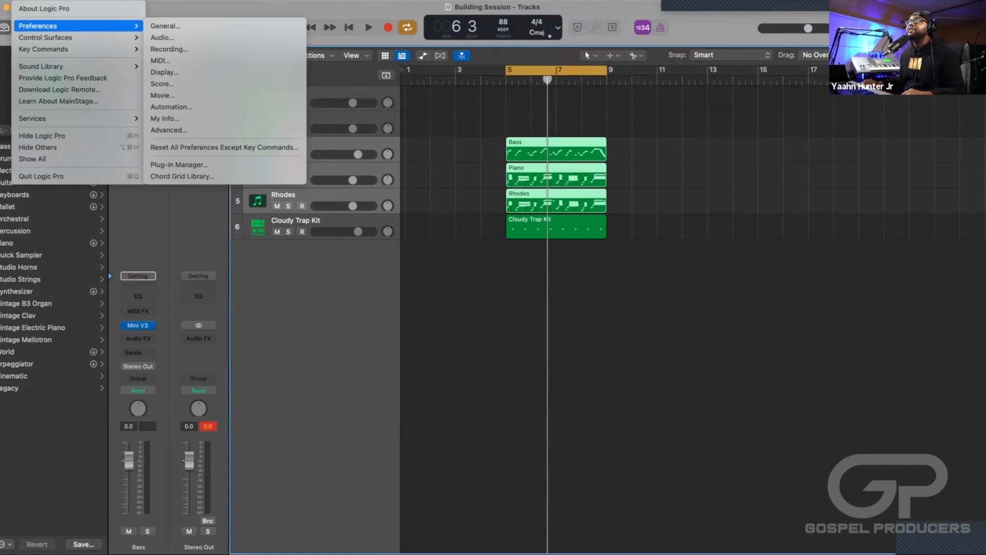
{"action": "mouse_move", "coordinate": [51, 49]}
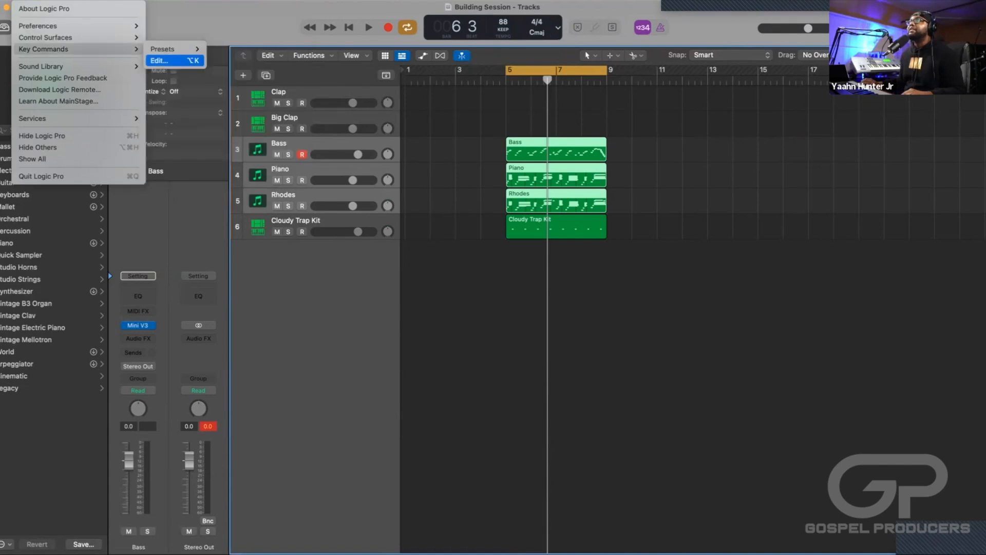
{"action": "left_click", "coordinate": [167, 61]}
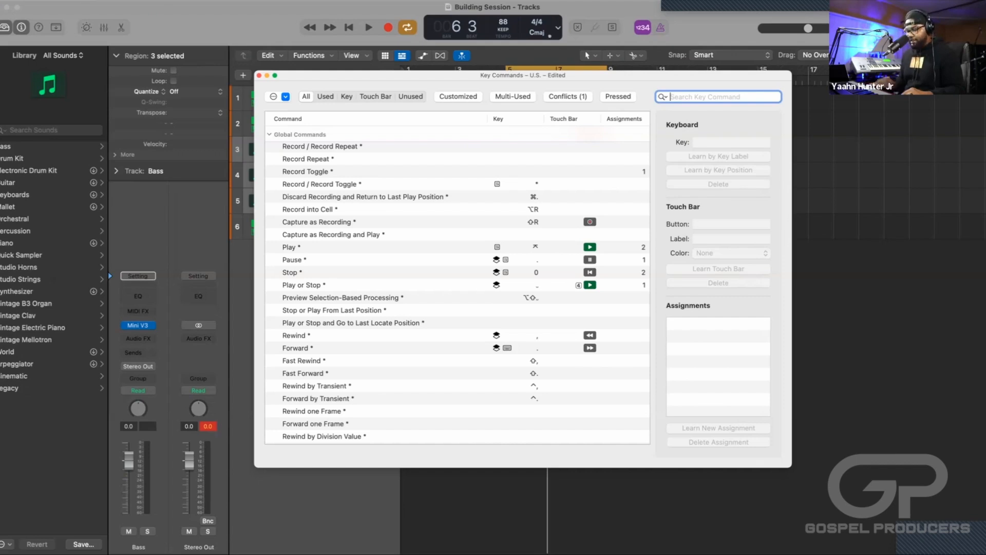
{"action": "type", "text": "mute"}
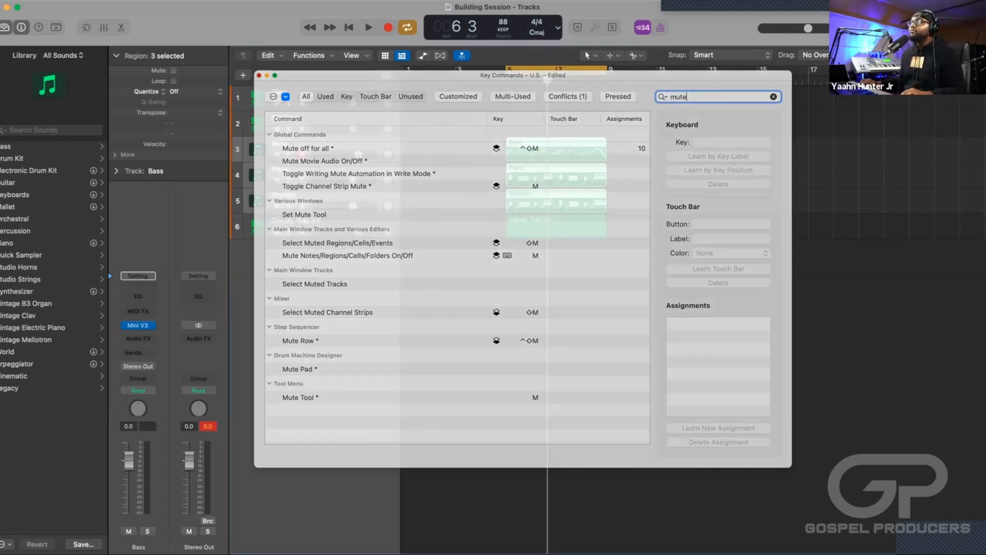
{"action": "left_click", "coordinate": [260, 75]}
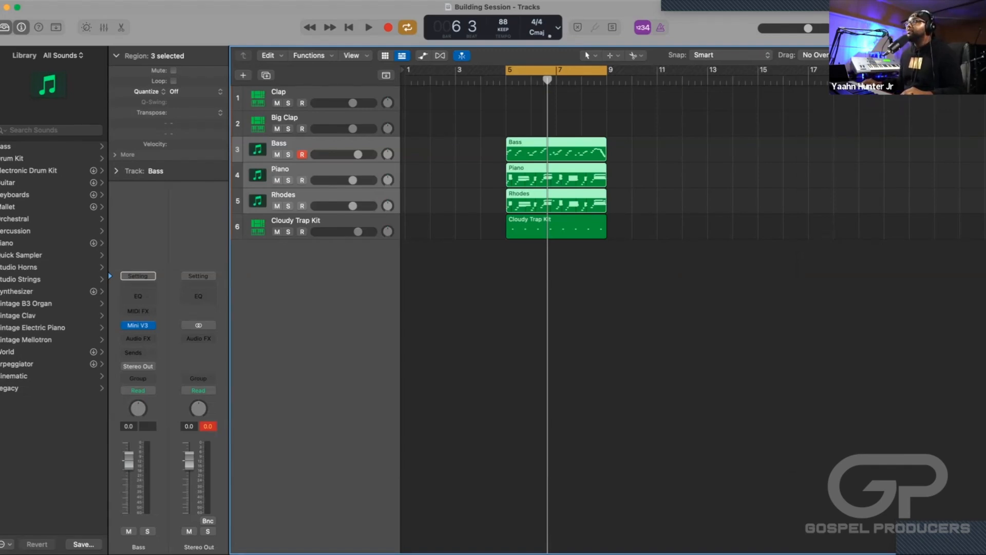
Play the arrangement up to bar 7, and search the key commands for "split at".
{"action": "key", "text": "space"}
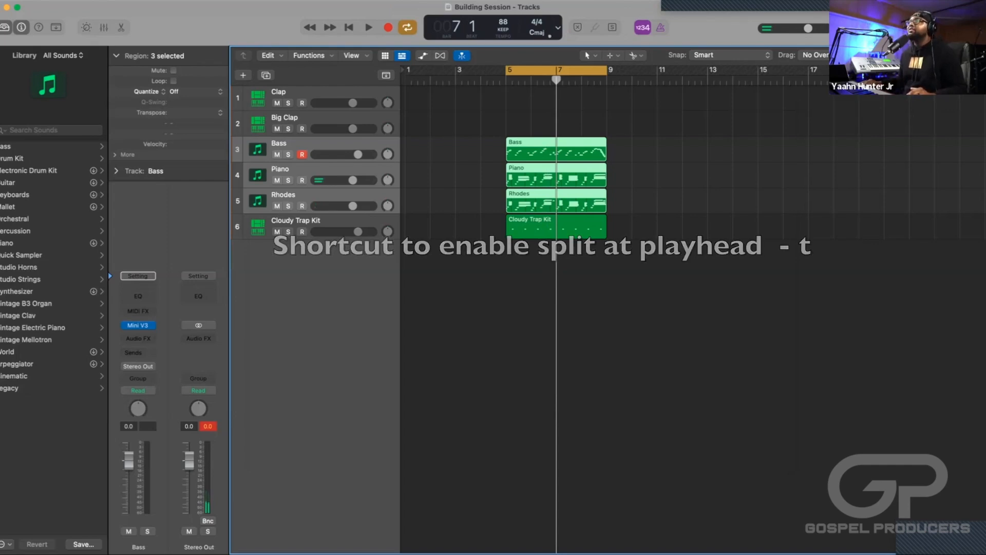
{"action": "left_click", "coordinate": [34, 1]}
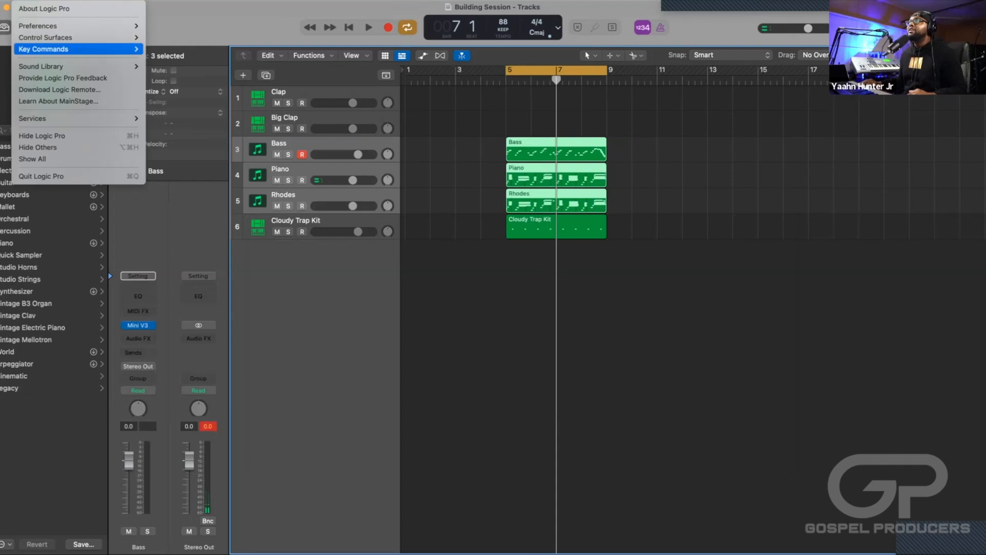
{"action": "mouse_move", "coordinate": [77, 49]}
{"action": "mouse_move", "coordinate": [169, 49]}
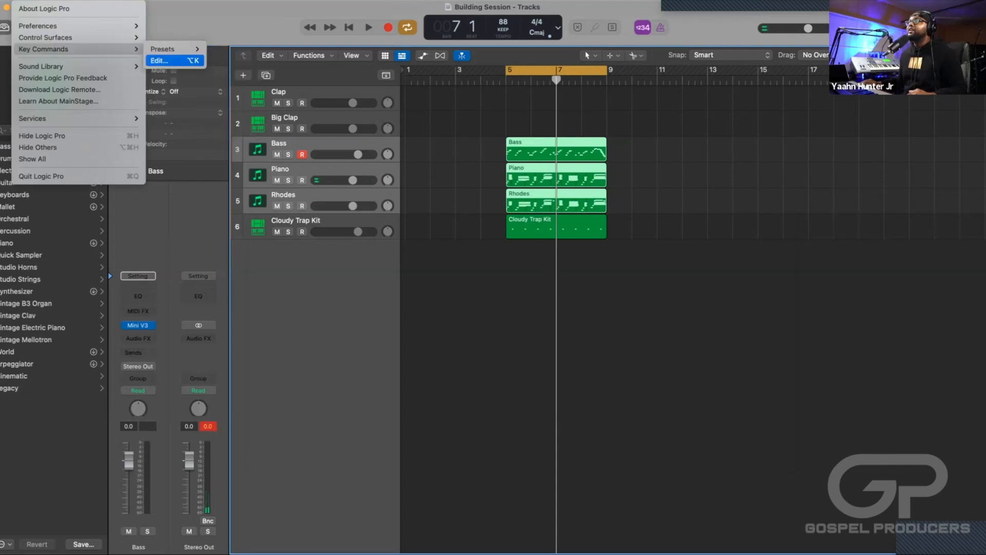
{"action": "left_click", "coordinate": [159, 60]}
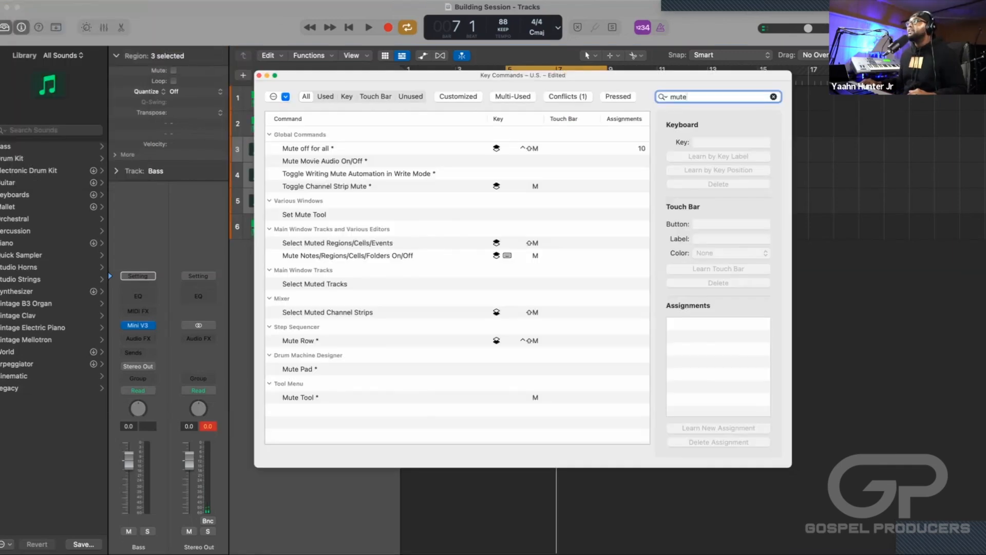
{"action": "key", "text": "super+a"}
{"action": "key", "text": "BackSpace"}
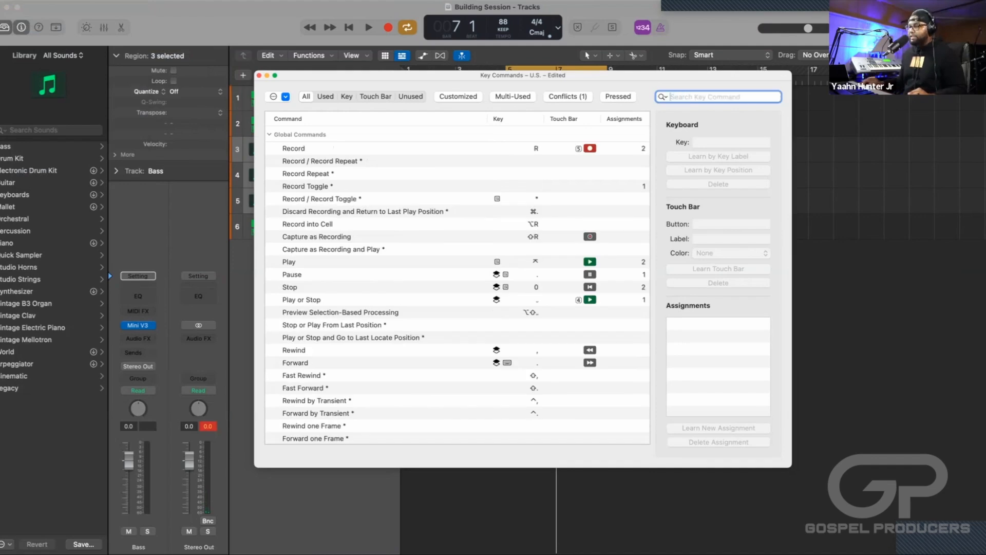
{"action": "type", "text": "split at"}
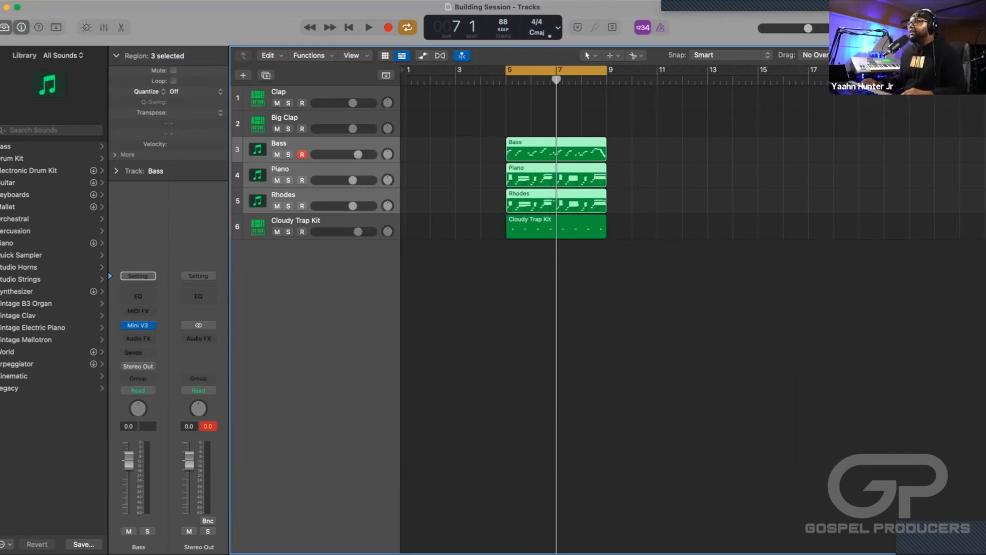
Deselect all regions, keep the Bass track selected, and filter the Apple Loops by the Shaker instrument.
{"action": "key", "text": "alt+shift+d"}
{"action": "left_click", "coordinate": [308, 143]}
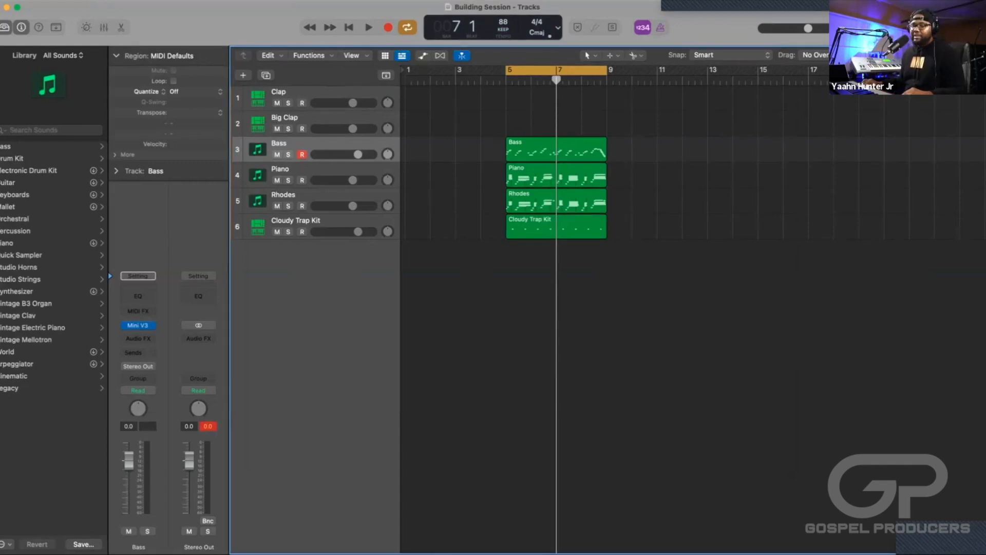
{"action": "key", "text": "o"}
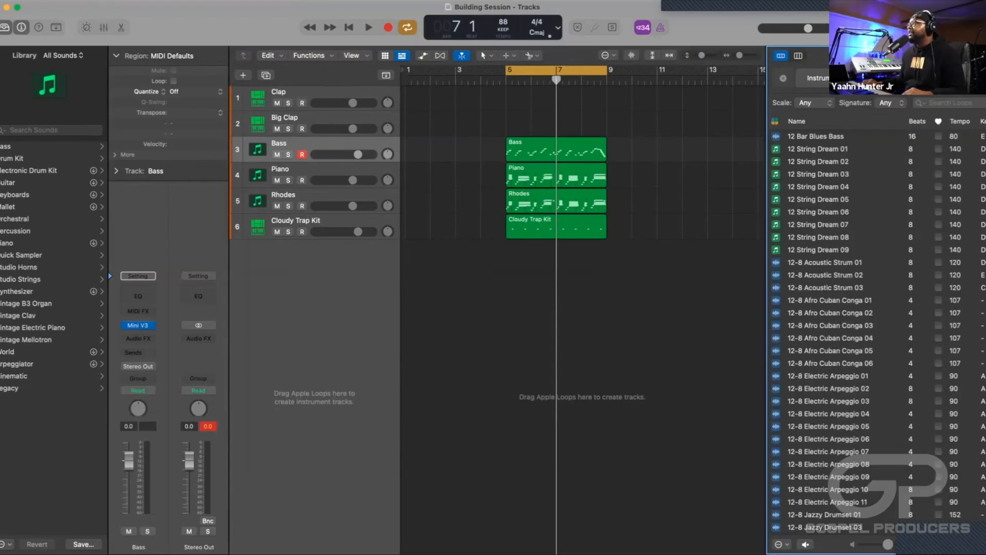
{"action": "left_click", "coordinate": [832, 78]}
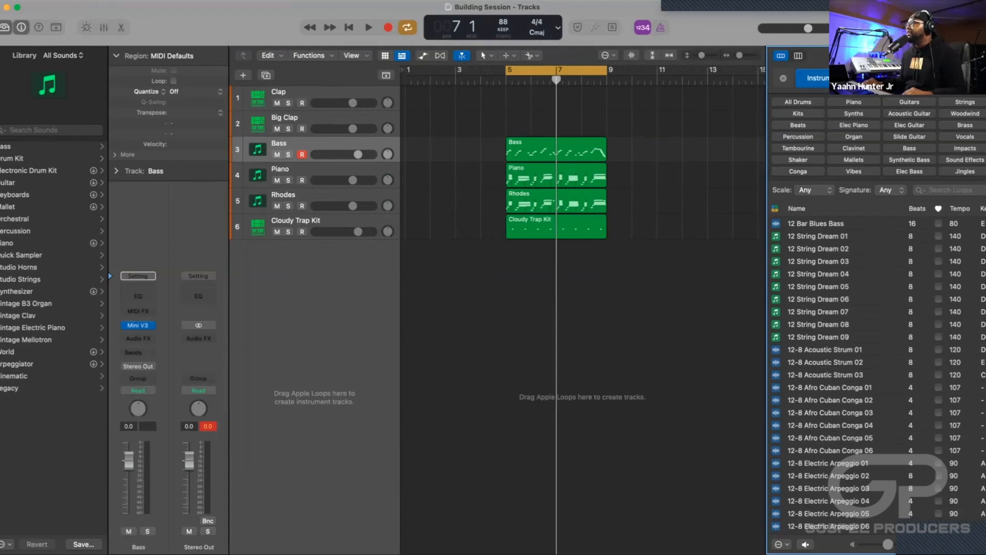
{"action": "left_click", "coordinate": [798, 159]}
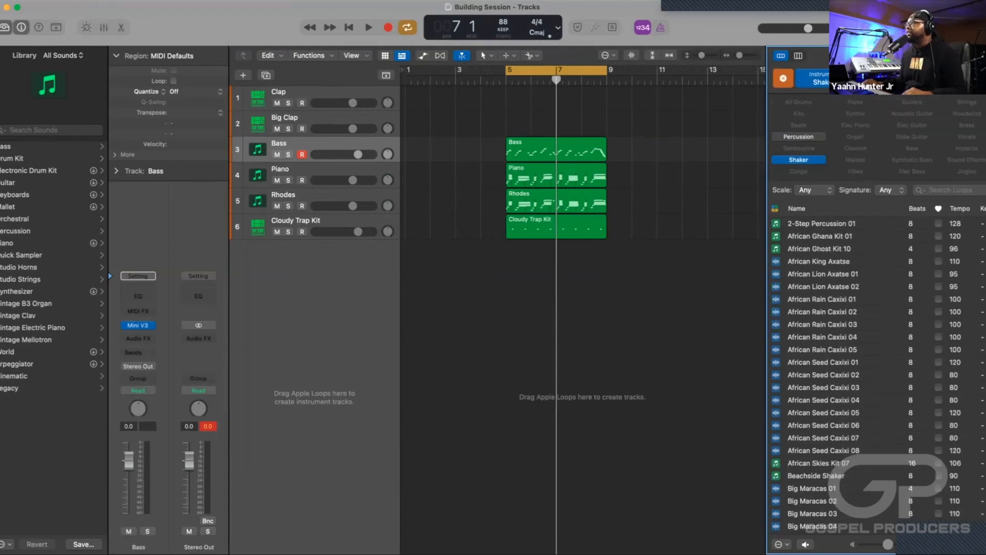
{"action": "scroll", "coordinate": [848, 375], "scroll_direction": "down", "scroll_amount": 15}
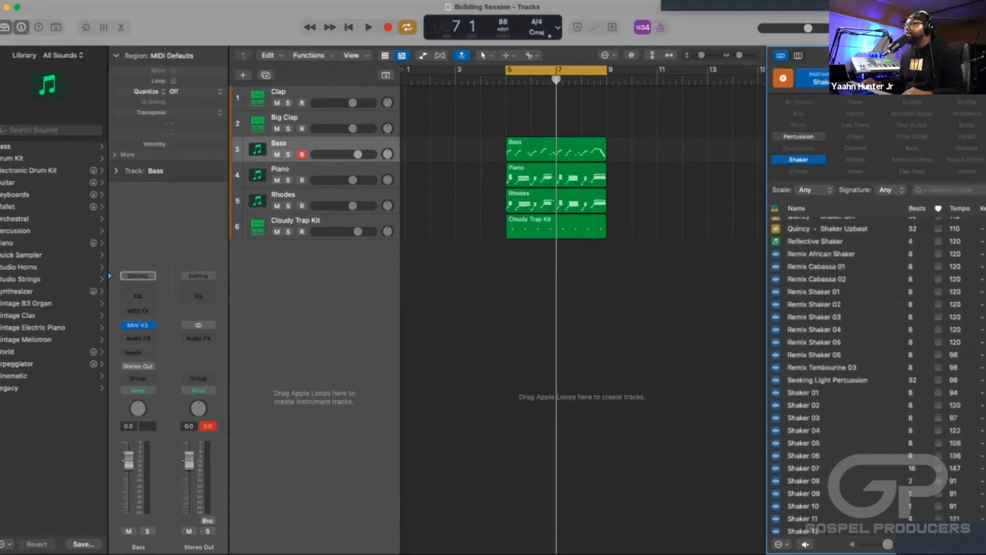
{"action": "scroll", "coordinate": [847, 375], "scroll_direction": "down", "scroll_amount": 3}
Preview the Shaker 01 loop, add it as a new track starting at bar 5, and play it with the arrangement.
{"action": "left_click", "coordinate": [804, 343]}
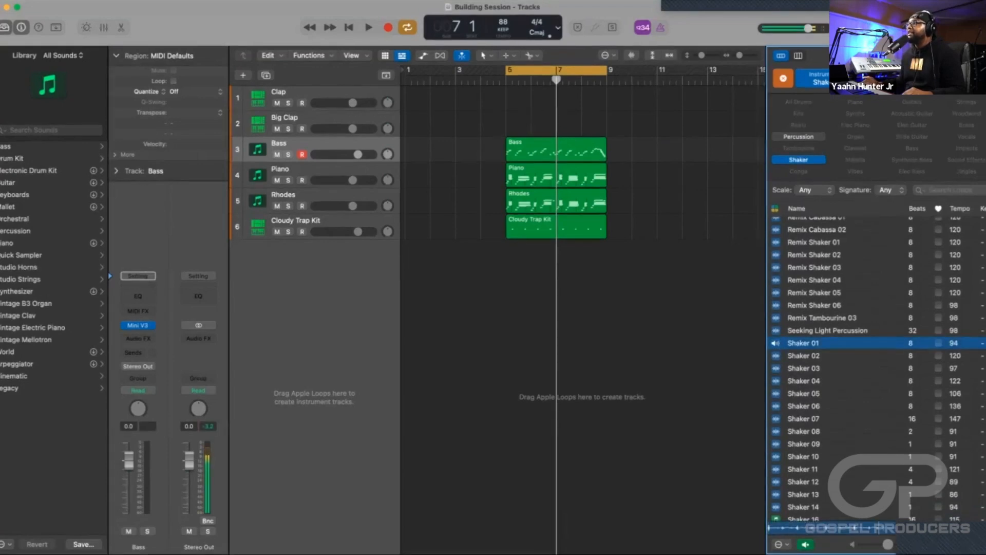
{"action": "left_click_drag", "start_coordinate": [804, 342], "coordinate": [507, 255]}
{"action": "key", "text": "space"}
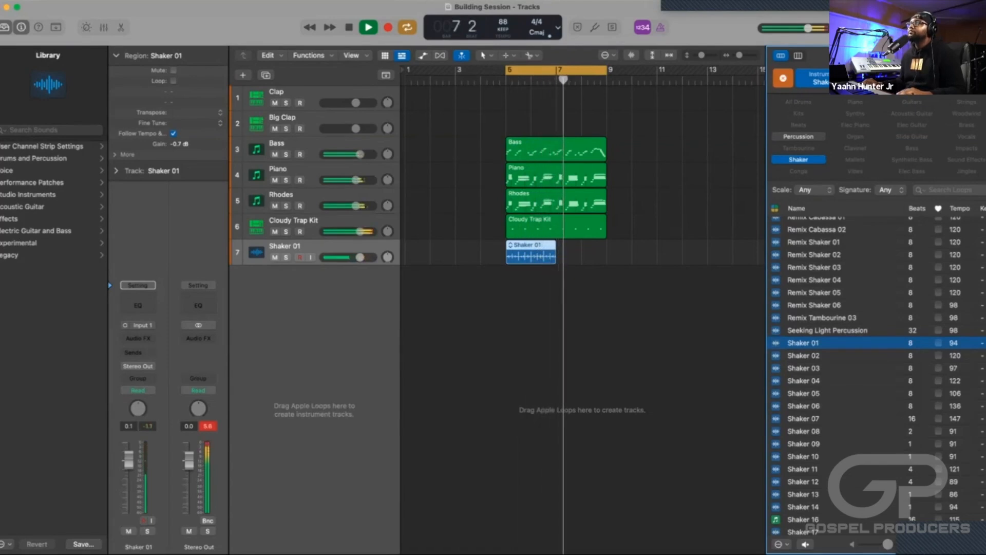
{"action": "key", "text": "space"}
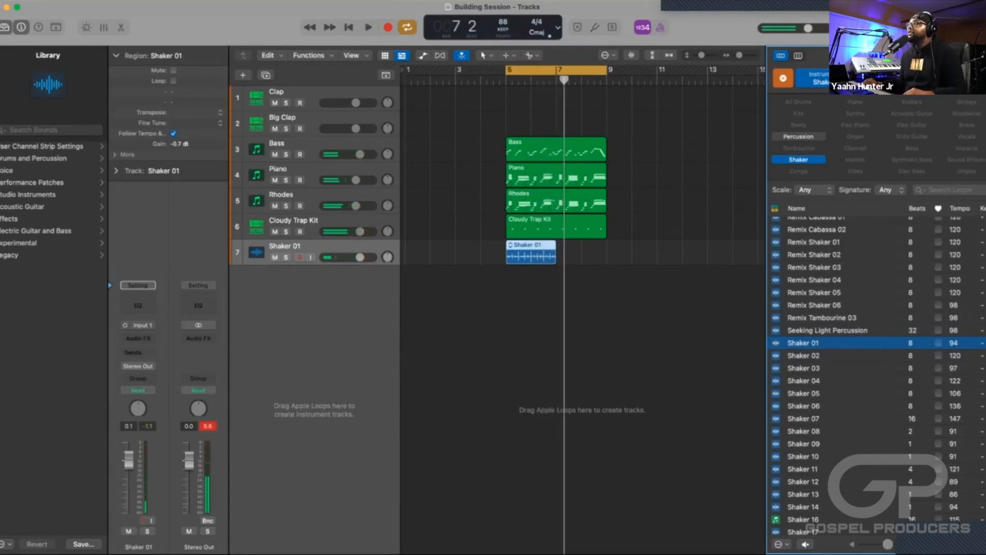
Try duplicating the Shaker 01 region right after itself at bar 7, and delete the copy.
{"action": "left_click", "coordinate": [581, 313]}
{"action": "left_click", "coordinate": [531, 252]}
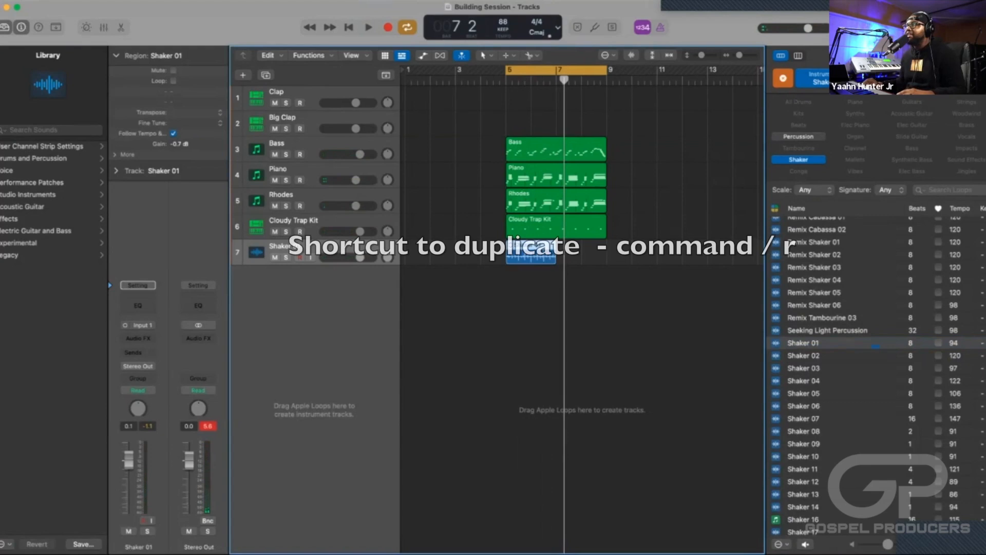
{"action": "key", "text": "super+r"}
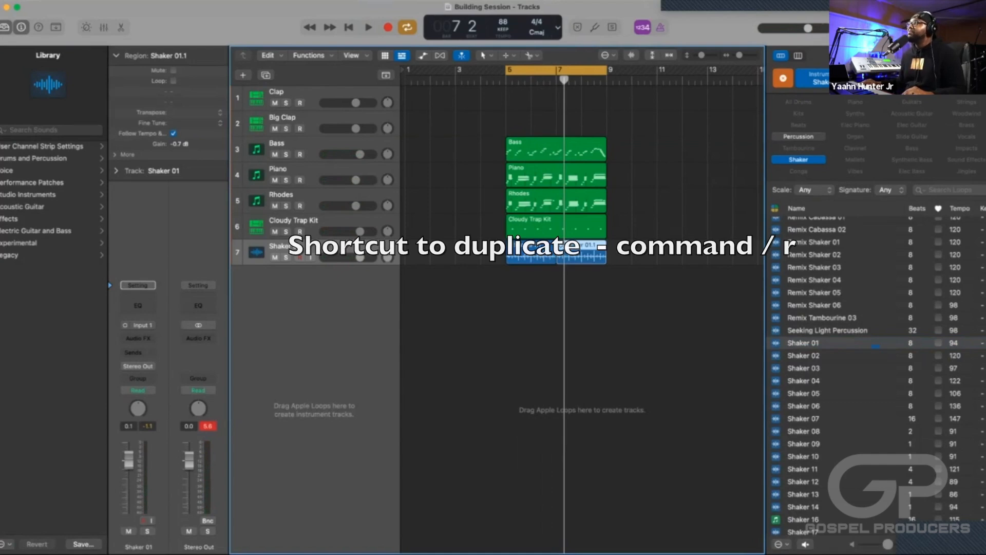
{"action": "key", "text": "Delete"}
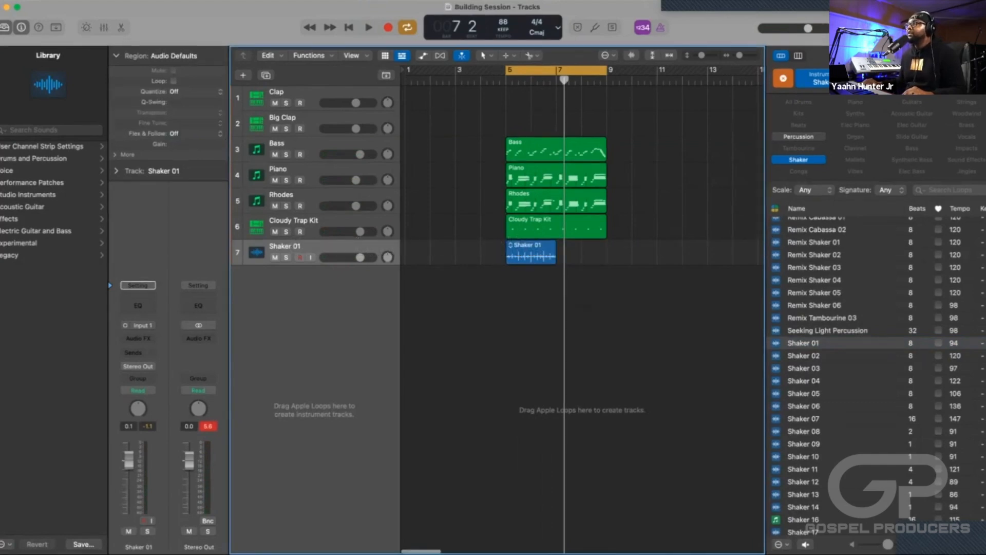
Shorten the Shaker 01 region so it ends slightly before bar 7, and hide the Apple Loops browser.
{"action": "key", "text": "super+Right"}
{"action": "key", "text": "super+Right"}
{"action": "key", "text": "super+Right"}
{"action": "key", "text": "super+Right"}
{"action": "scroll", "coordinate": [583, 309], "scroll_direction": "left", "scroll_amount": 5}
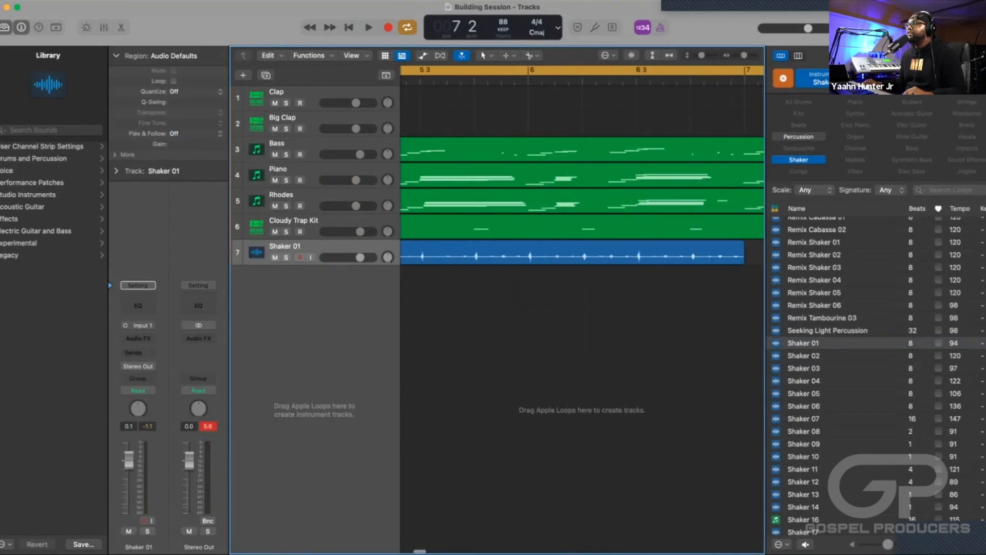
{"action": "scroll", "coordinate": [583, 308], "scroll_direction": "right", "scroll_amount": 2}
{"action": "scroll", "coordinate": [583, 309], "scroll_direction": "left", "scroll_amount": 2}
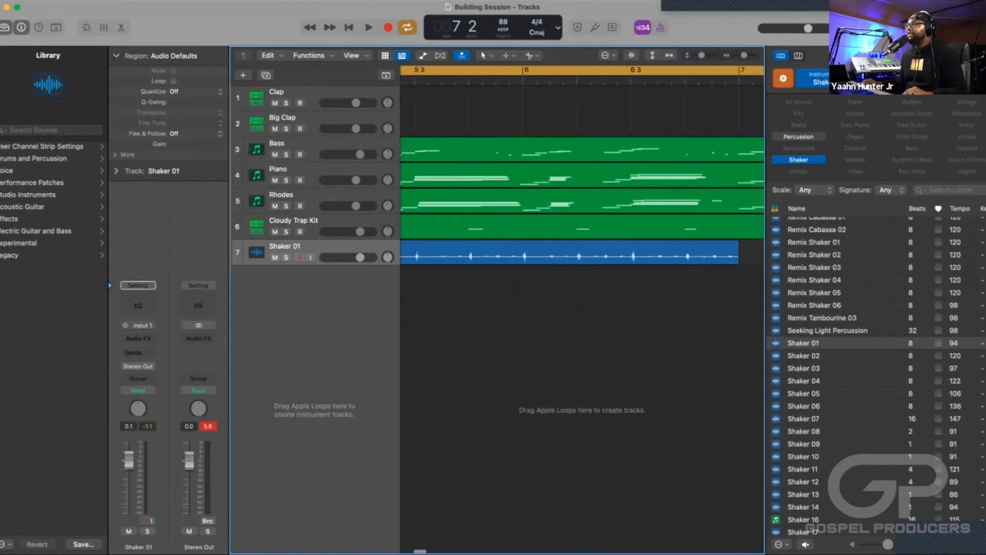
{"action": "left_click_drag", "start_coordinate": [738, 260], "coordinate": [708, 260]}
{"action": "scroll", "coordinate": [707, 260], "scroll_direction": "down", "scroll_amount": 5}
{"action": "scroll", "coordinate": [708, 259], "scroll_direction": "up", "scroll_amount": 4}
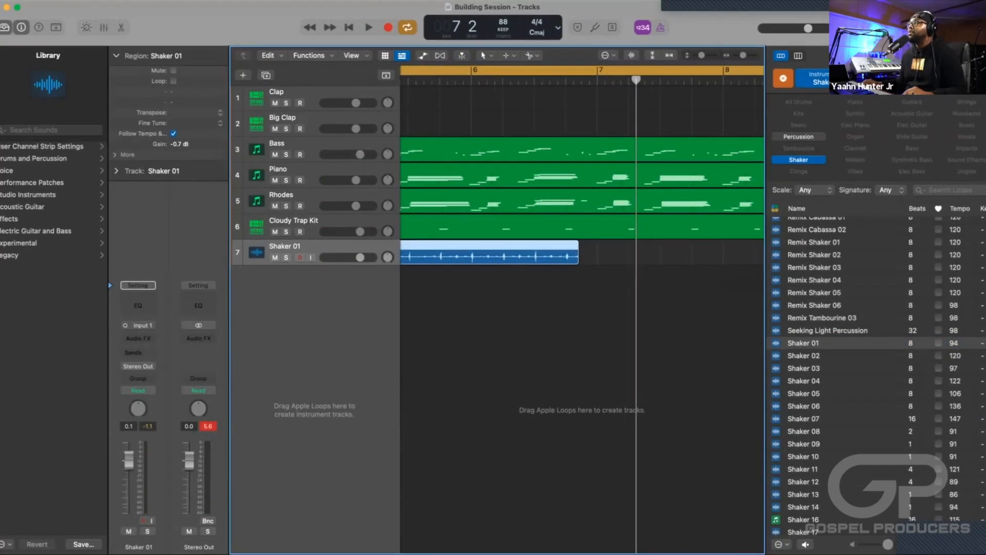
{"action": "key", "text": "o"}
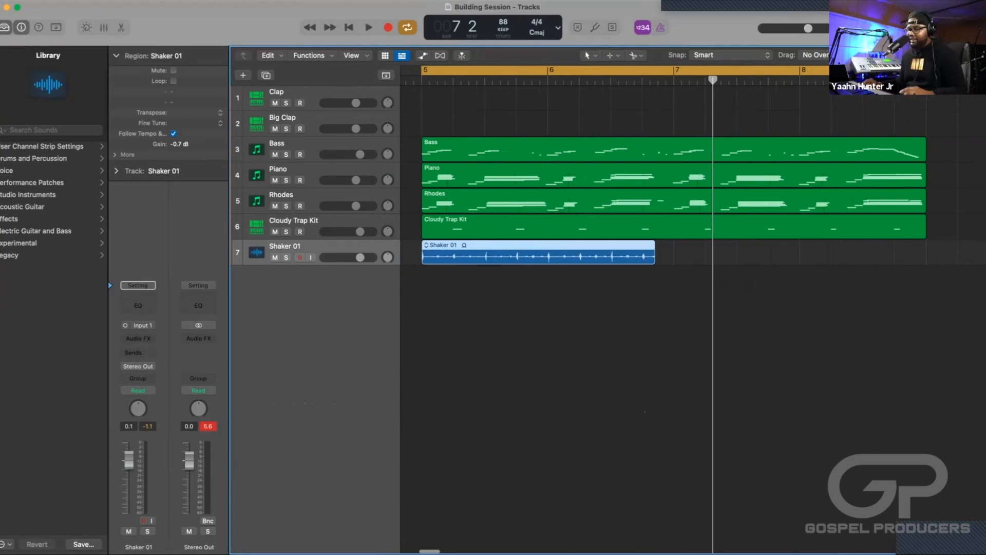
Try repeating the shortened Shaker 01 region right after itself, and undo the copy.
{"action": "key", "text": "super+r"}
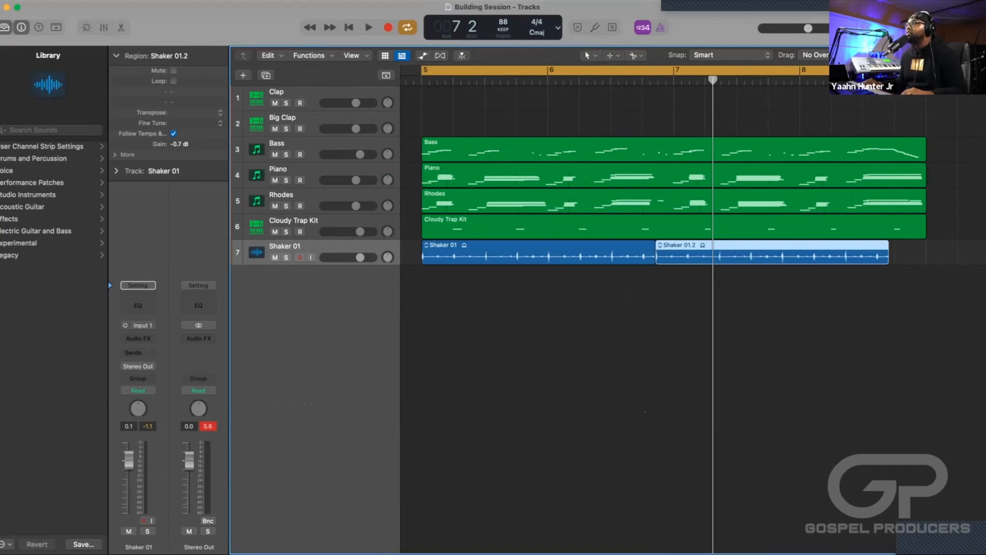
{"action": "left_click", "coordinate": [538, 252]}
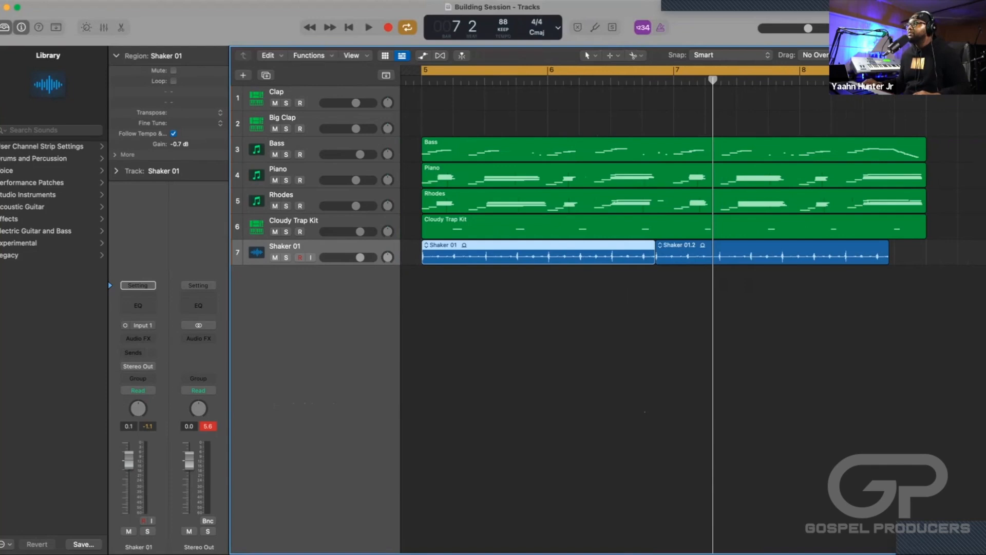
{"action": "key", "text": "super+z"}
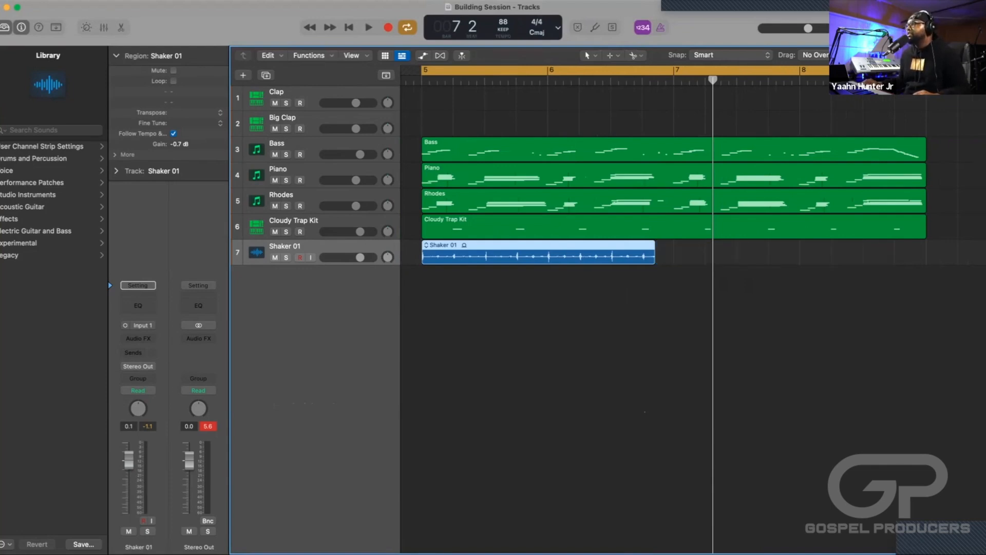
Extend the Shaker 01 region to end at bar 7, and move the playhead to bar 7.
{"action": "mouse_move", "coordinate": [654, 257]}
{"action": "left_mouse_down"}
{"action": "mouse_move", "coordinate": [612, 259]}
{"action": "mouse_move", "coordinate": [673, 257]}
{"action": "left_mouse_up"}
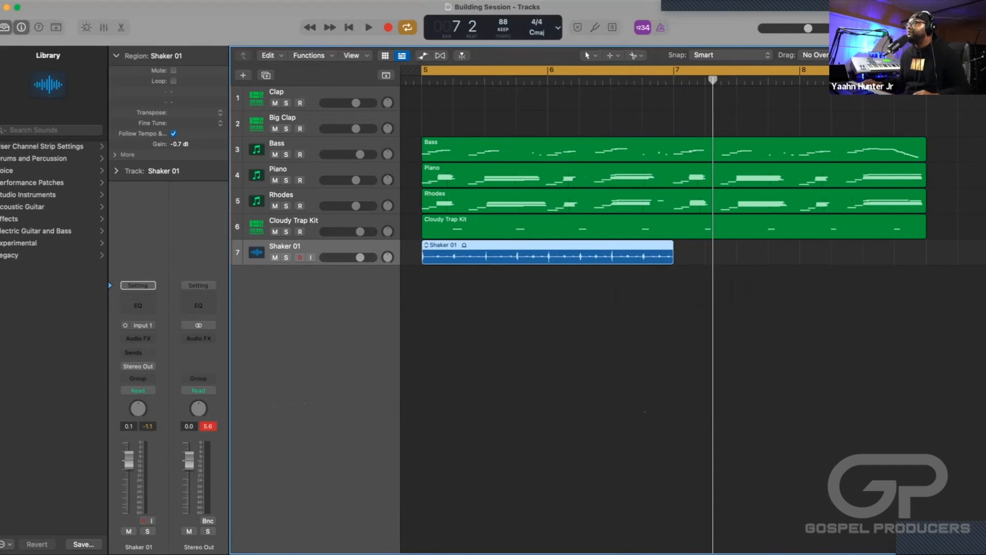
{"action": "left_click_drag", "start_coordinate": [713, 80], "coordinate": [674, 81]}
{"action": "key", "text": "space"}
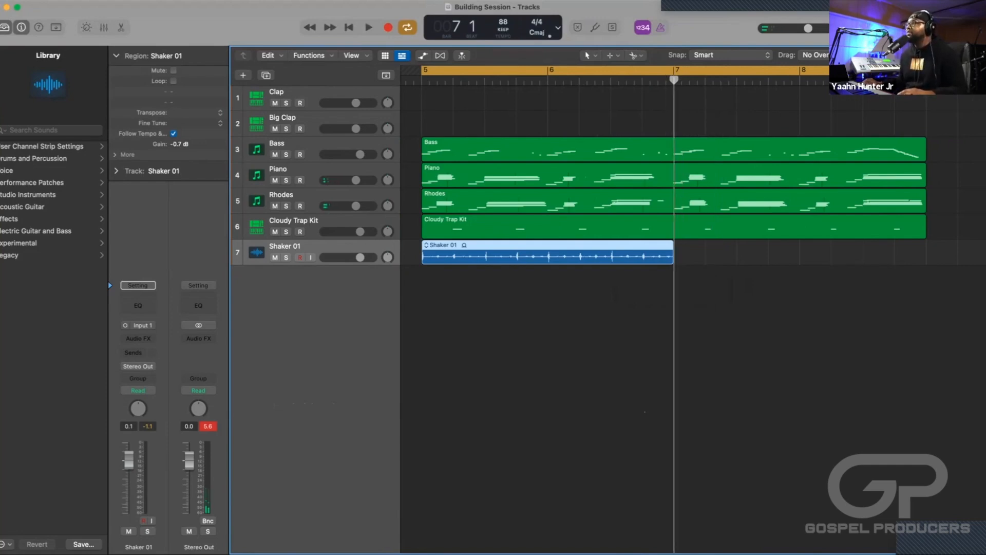
Try repeating the full two-bar Shaker 01 region at bar 7 twice, removing the copy each time.
{"action": "key", "text": "super+r"}
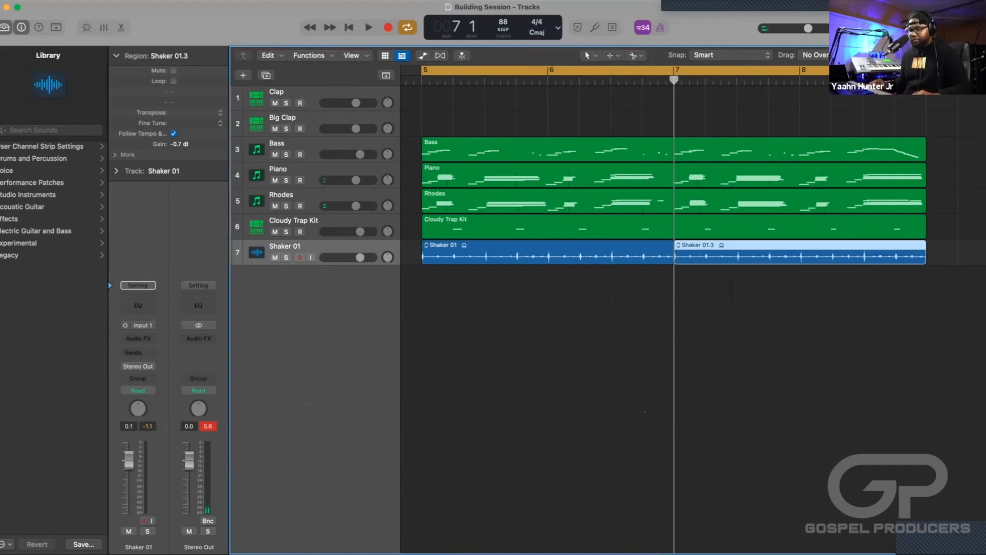
{"action": "key", "text": "BackSpace"}
{"action": "key", "text": "super+Left"}
{"action": "key", "text": "super+Left"}
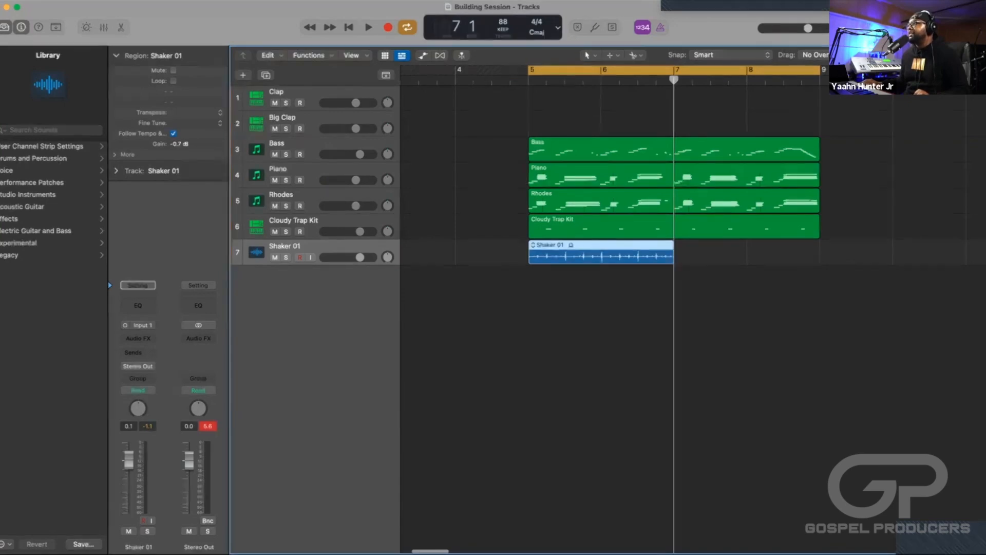
{"action": "key", "text": "super+r"}
{"action": "key", "text": "super+z"}
Trim the end of the Shaker 01 region back before bar 7, and undo a repeat made directly after it.
{"action": "left_click_drag", "start_coordinate": [673, 256], "coordinate": [646, 256]}
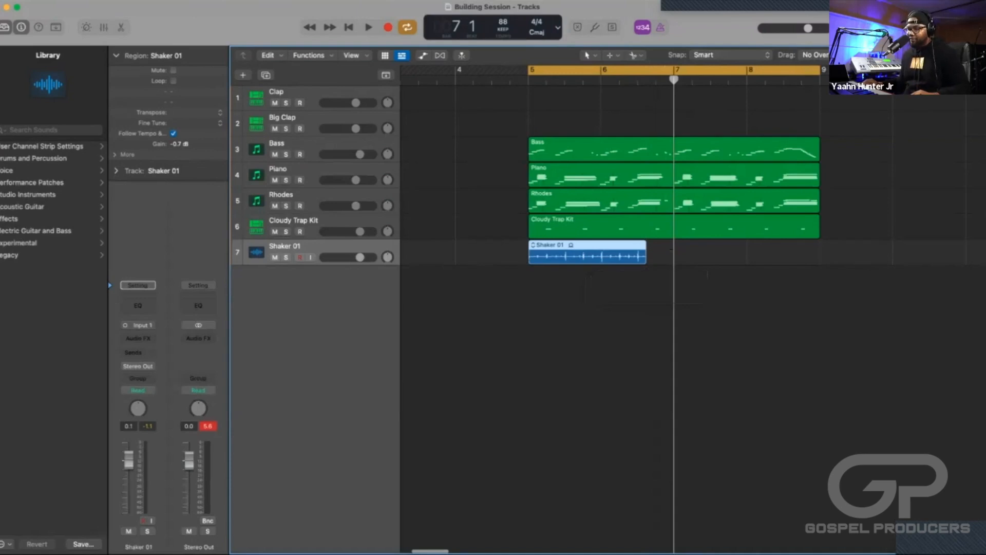
{"action": "key", "text": "super+r"}
{"action": "key", "text": "super+z"}
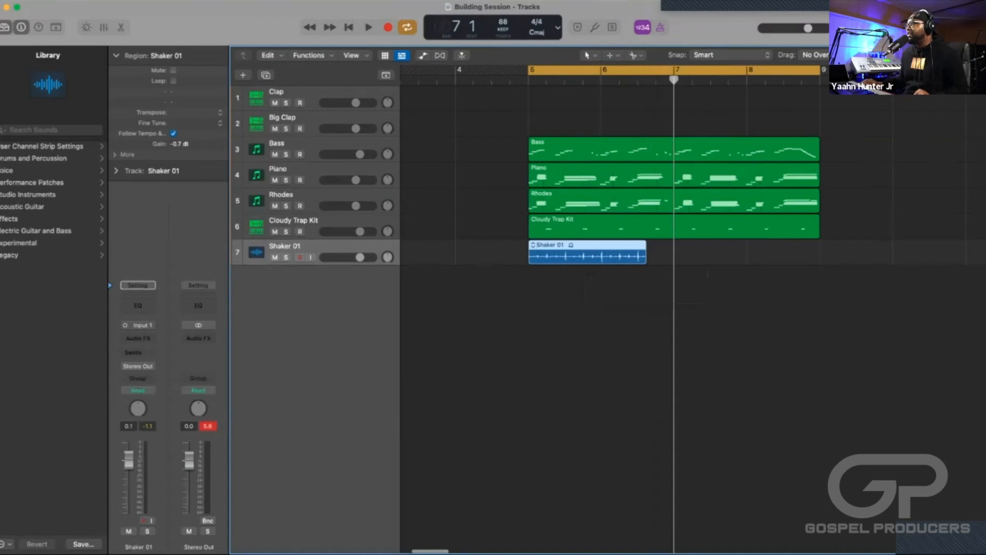
Try pasting a copy of the trimmed shaker region at the bar 7 playhead, and undo the paste.
{"action": "key", "text": "super+v"}
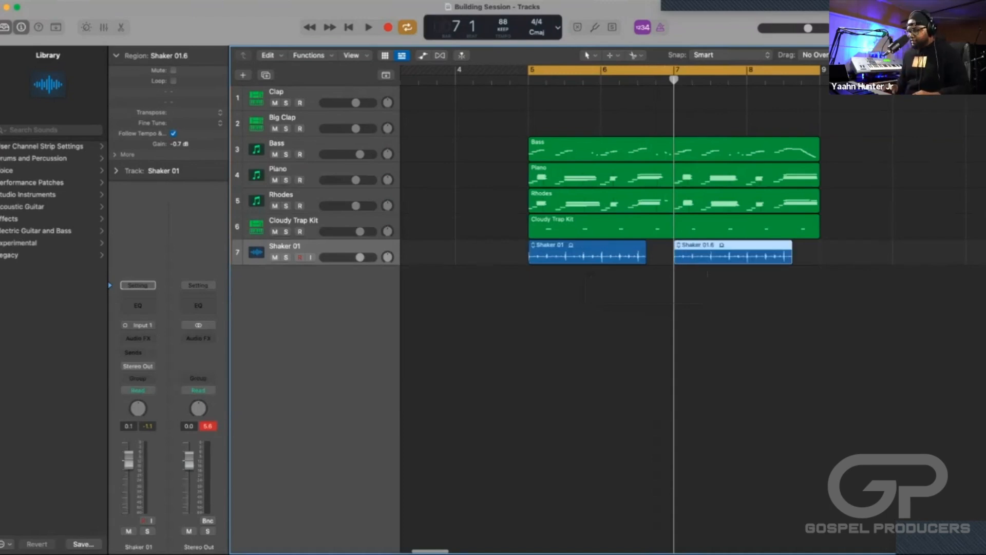
{"action": "left_click", "coordinate": [590, 275]}
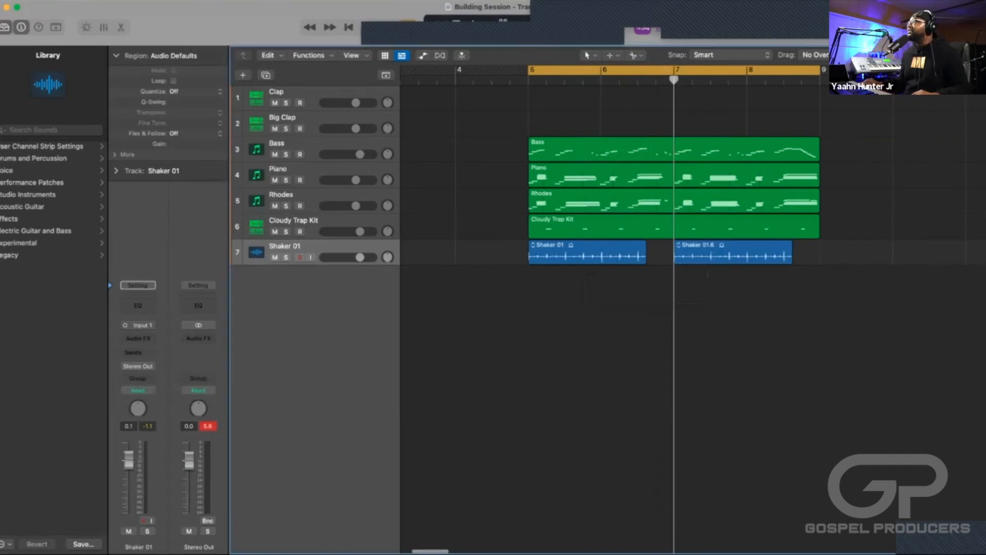
{"action": "key", "text": "super+z"}
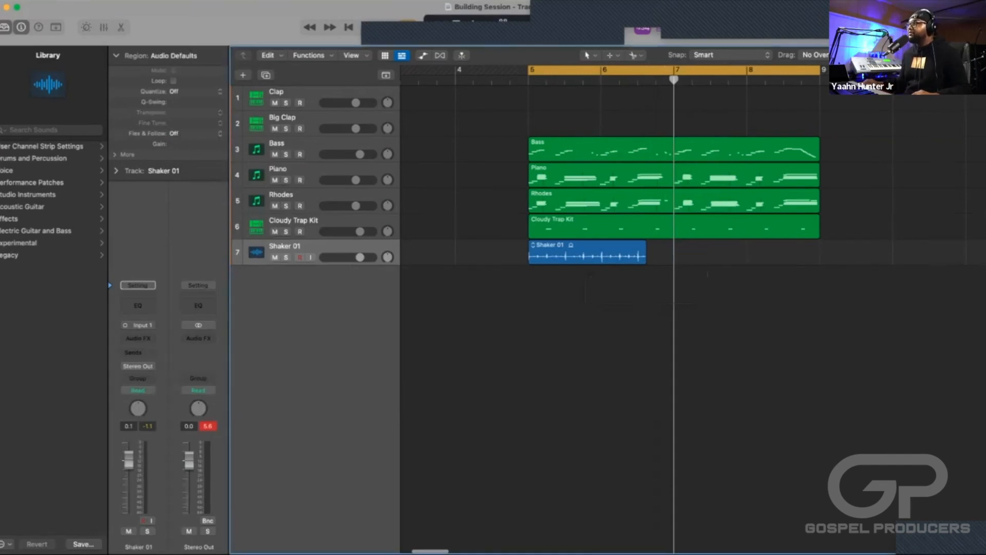
Extend the Shaker 01 region back to bar 7, and repeat it once to fill bars 7 and 8.
{"action": "left_click_drag", "start_coordinate": [645, 259], "coordinate": [673, 260]}
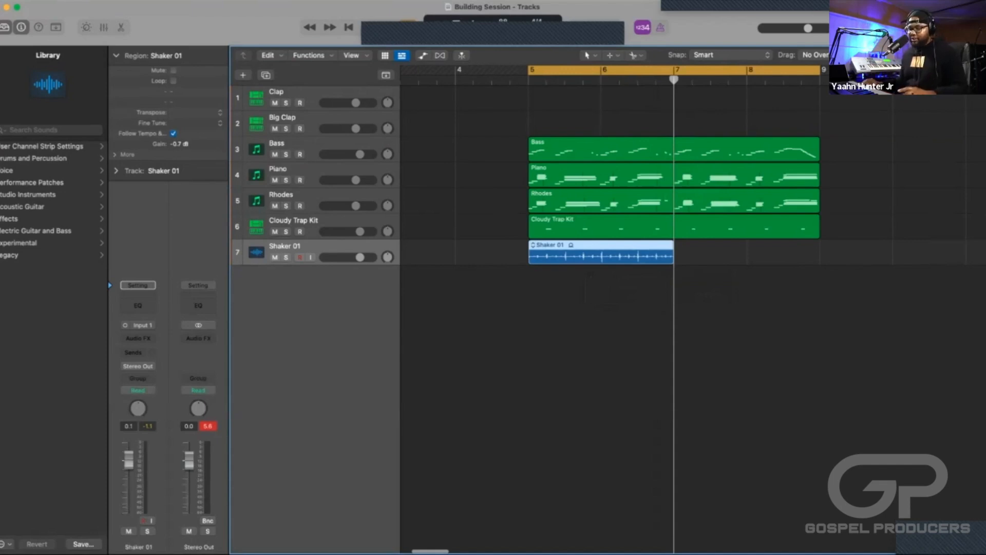
{"action": "key", "text": "super+r"}
{"action": "key", "text": "super+Left"}
{"action": "key", "text": "super+Left"}
{"action": "key", "text": "super+Left"}
{"action": "key", "text": "super+Left"}
{"action": "key", "text": "super+Left"}
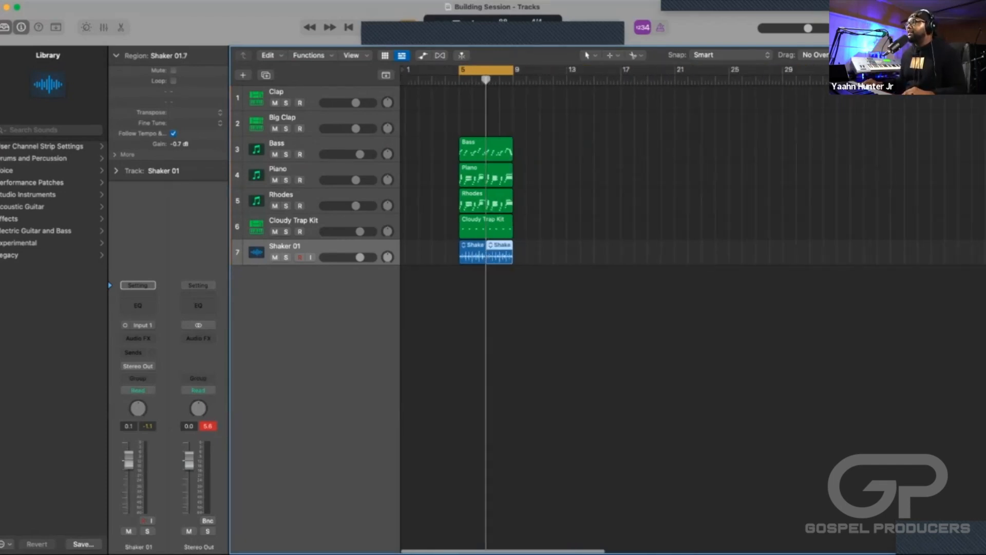
Play the arrangement with the repeated shaker regions, and stop in bar 6.
{"action": "key", "text": "super+Right"}
{"action": "key", "text": "super+Right"}
{"action": "key", "text": "space"}
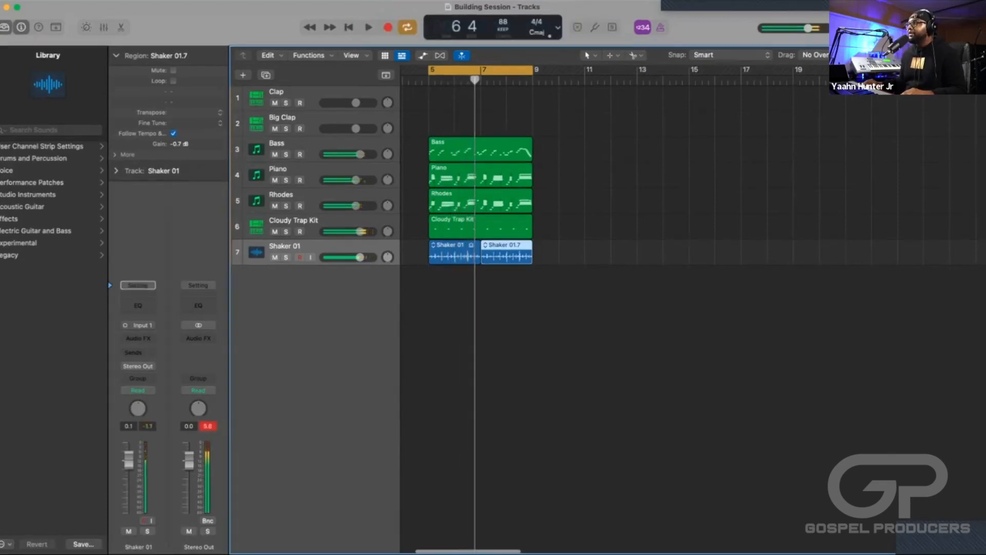
{"action": "scroll", "coordinate": [617, 308], "scroll_direction": "left", "scroll_amount": 3}
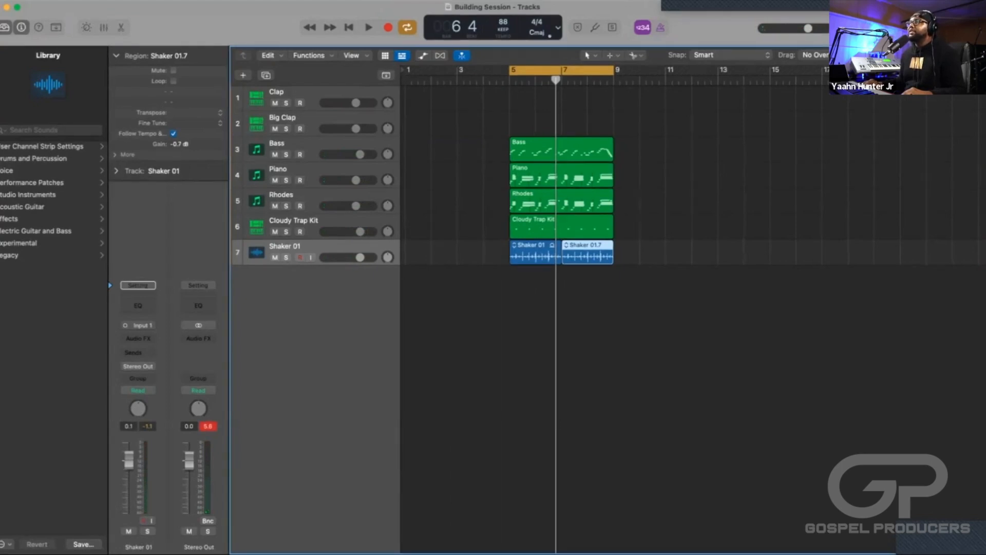
Create one software instrument track, and load the Hip Hop Kit from the legacy GarageBand drum kits on it.
{"action": "left_click", "coordinate": [243, 75]}
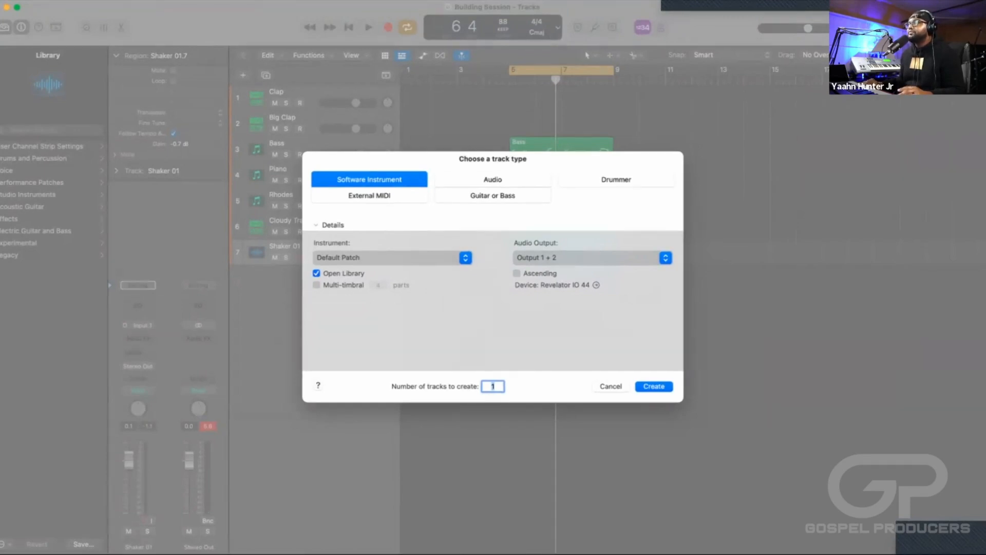
{"action": "key", "text": "Return"}
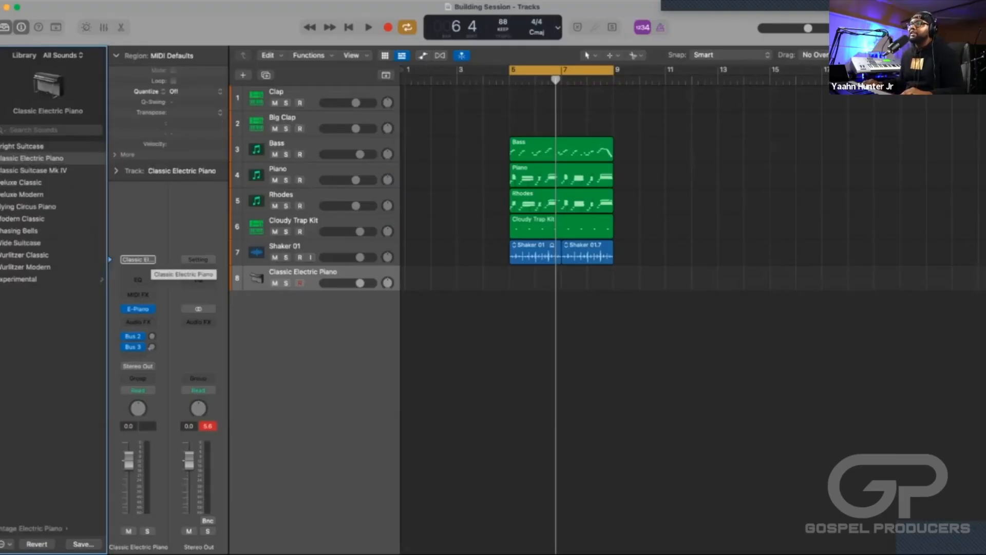
{"action": "left_click", "coordinate": [138, 259]}
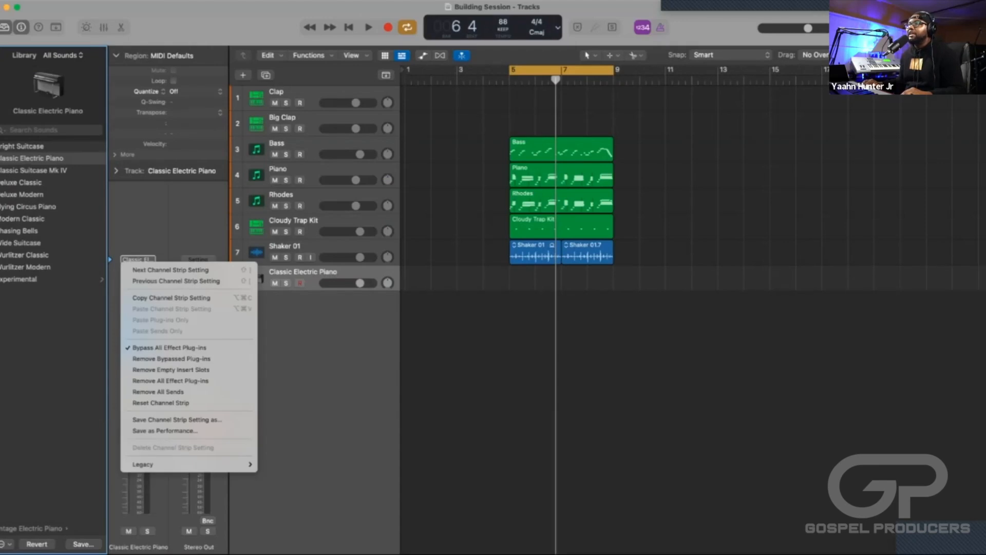
{"action": "mouse_move", "coordinate": [154, 464]}
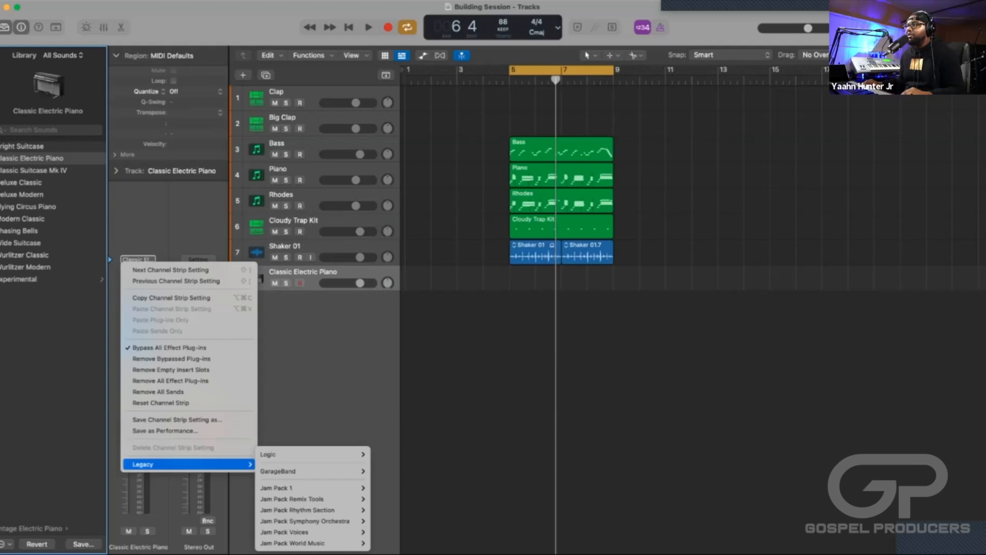
{"action": "mouse_move", "coordinate": [288, 471]}
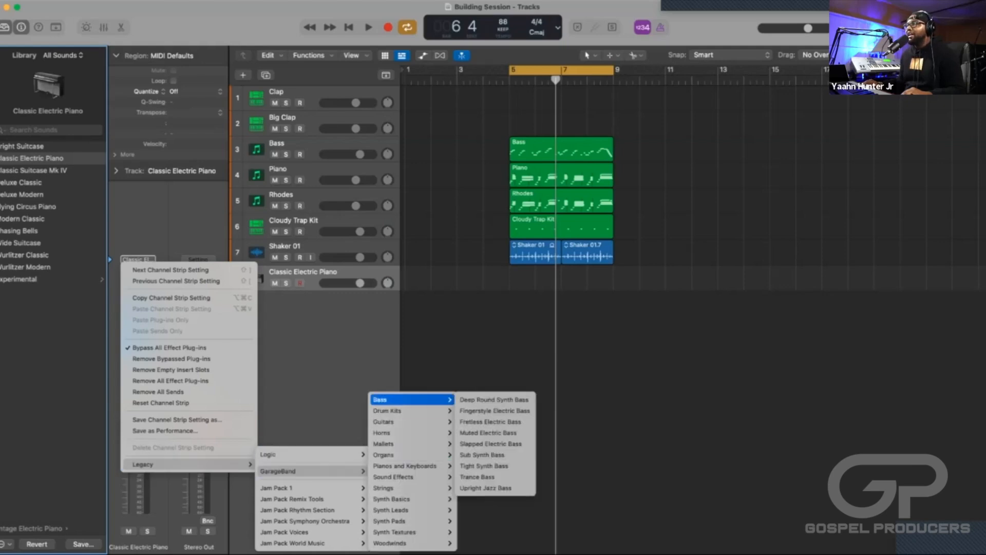
{"action": "mouse_move", "coordinate": [390, 443]}
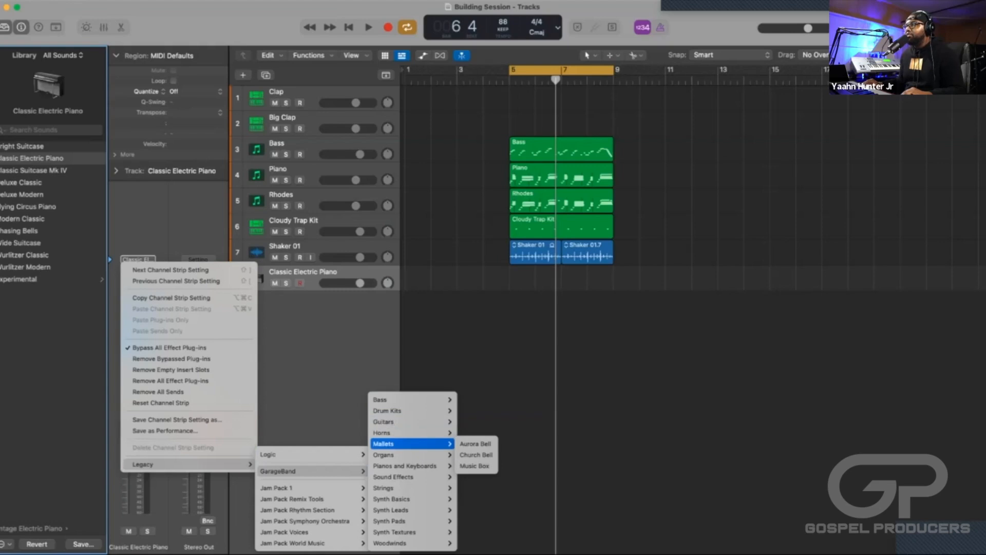
{"action": "mouse_move", "coordinate": [388, 411]}
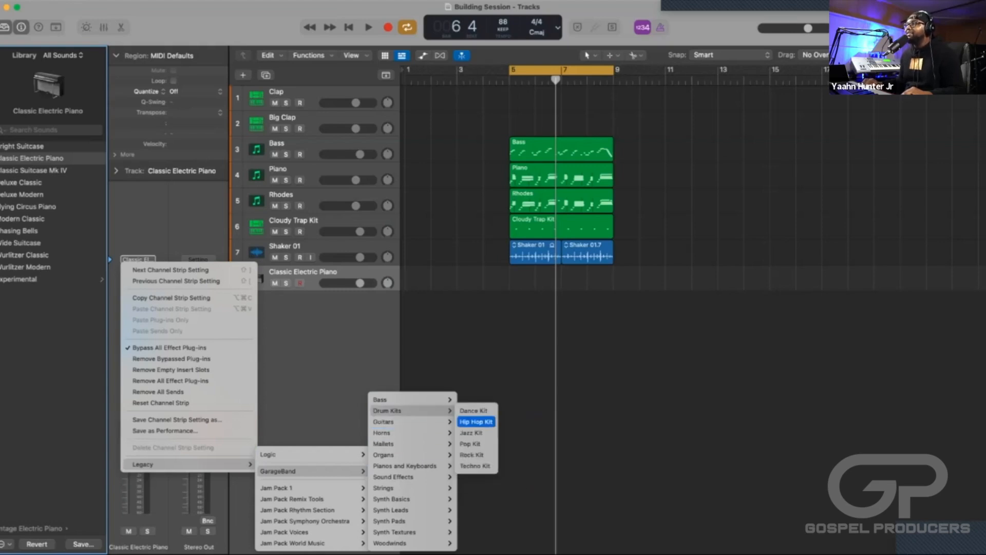
{"action": "left_click", "coordinate": [475, 421]}
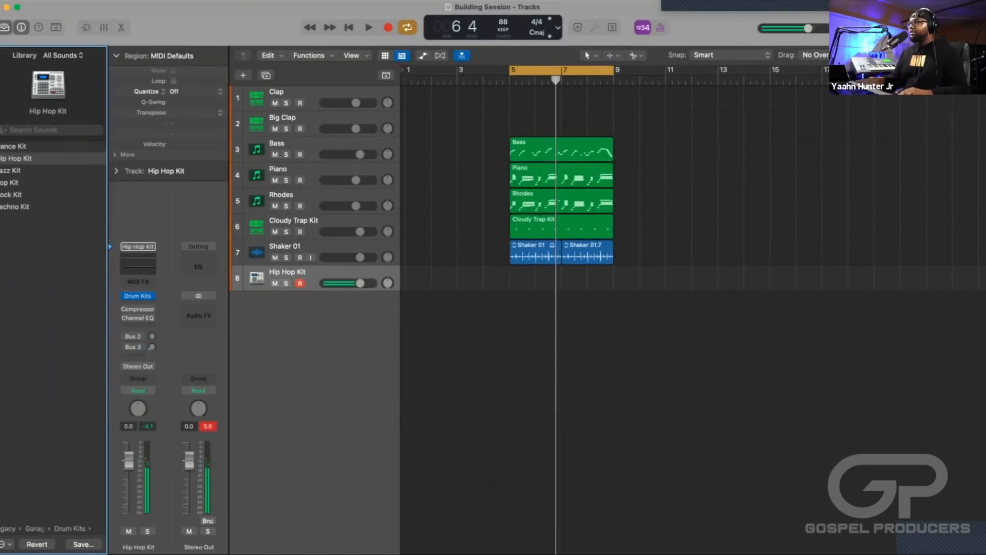
Perform a Hip Hop Kit part along with the arrangement up to bar 7, and capture it as a recording.
{"action": "key", "text": "space"}
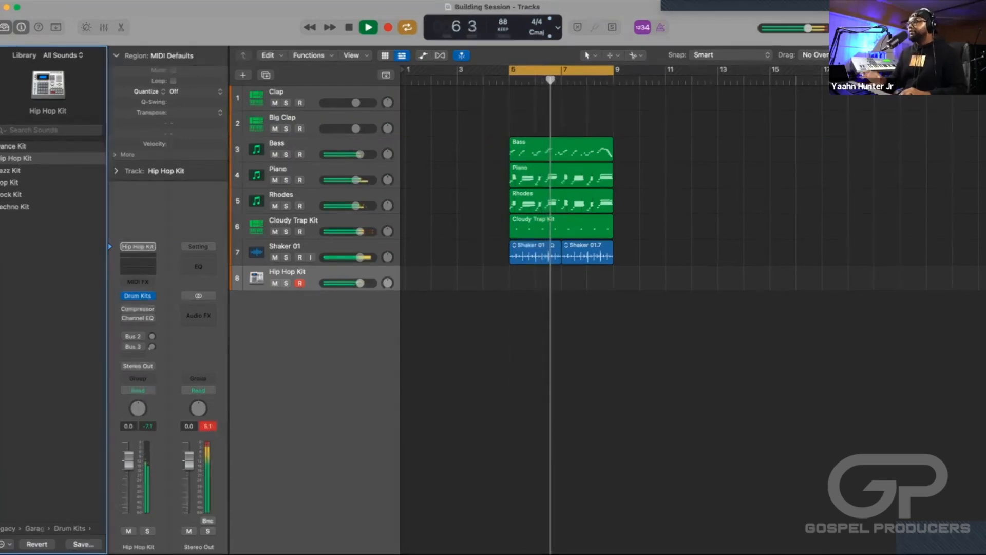
{"action": "key", "text": "space"}
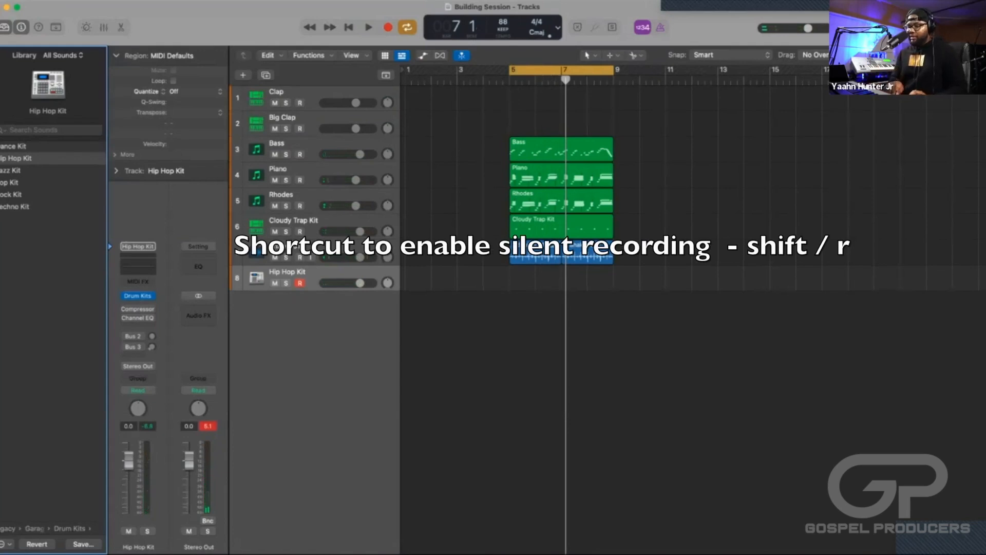
{"action": "key", "text": "shift+r"}
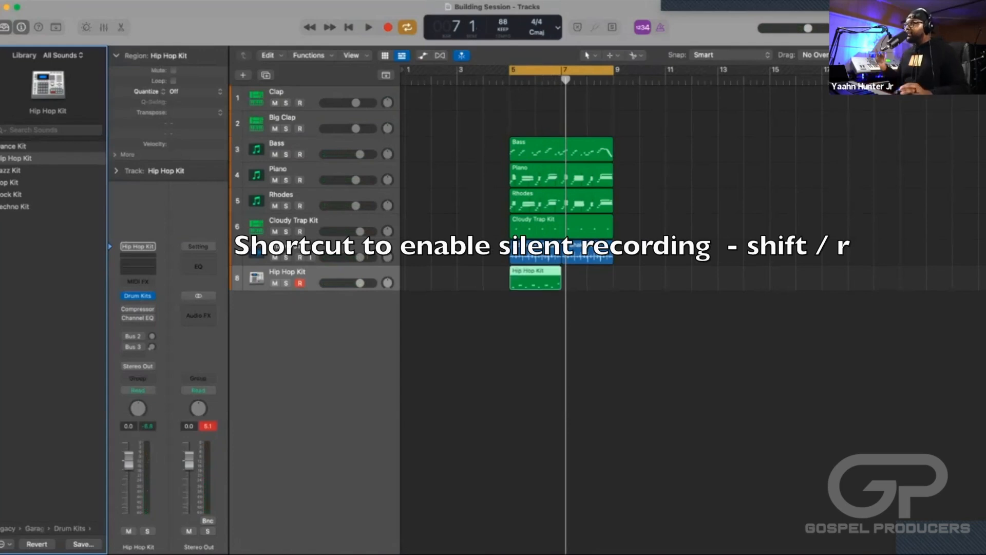
Play back the captured Hip Hop Kit part with the arrangement, and raise its track volume to 0.6 dB.
{"action": "key", "text": "space"}
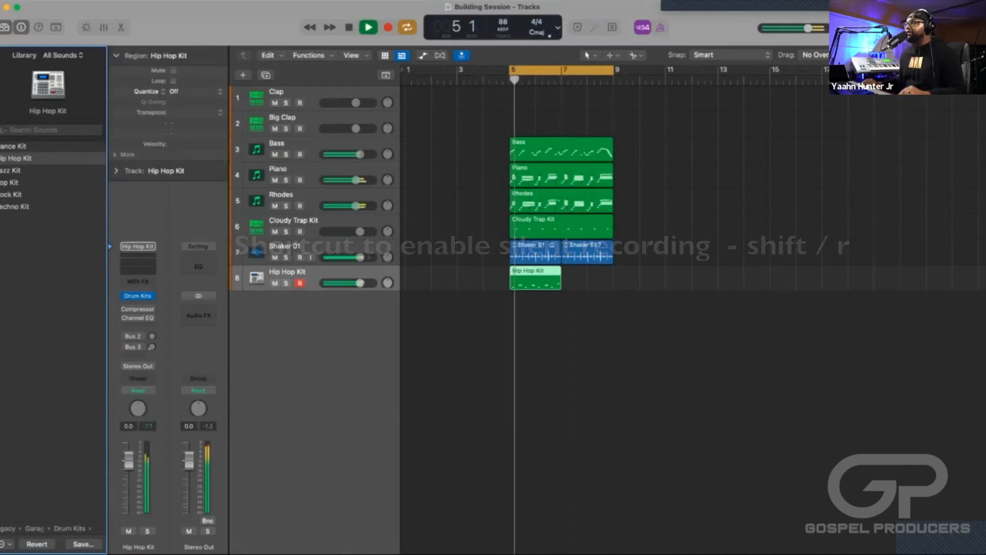
{"action": "left_click_drag", "start_coordinate": [360, 283], "coordinate": [361, 282]}
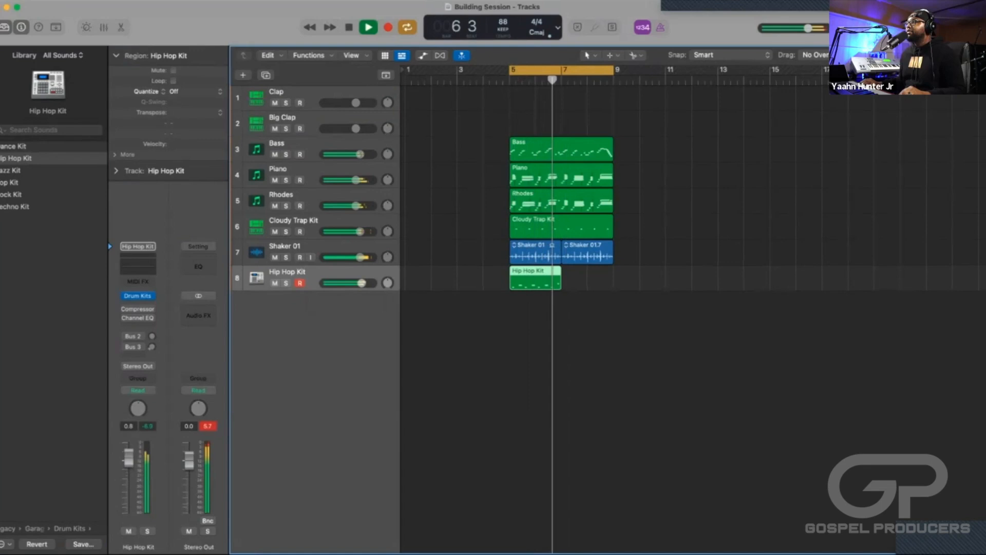
{"action": "key", "text": "space"}
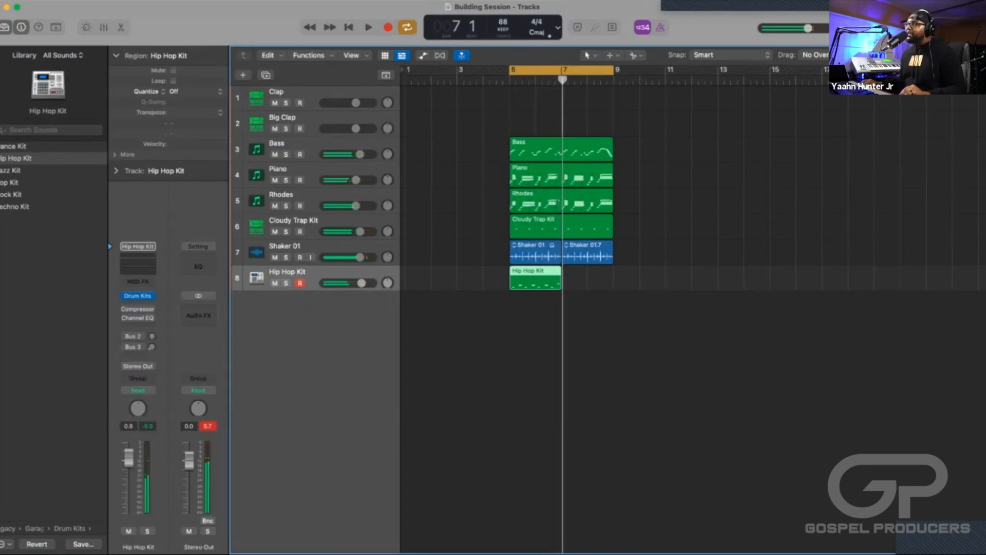
Duplicate the two-bar Hip Hop Kit region so that the part also covers bars 7 and 8.
{"action": "key", "text": "super+Right"}
{"action": "key", "text": "super+Right"}
{"action": "key", "text": "super+Right"}
{"action": "key", "text": "super+Right"}
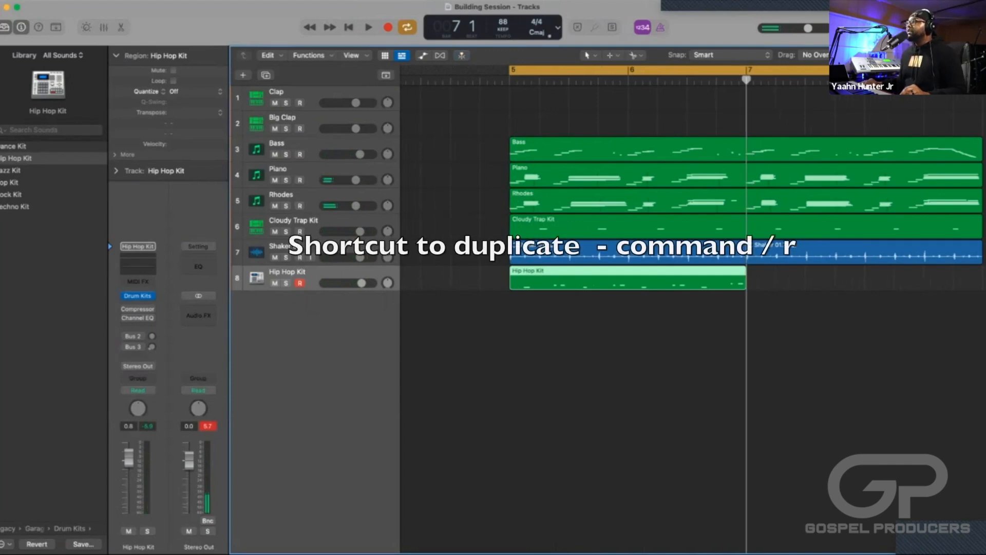
{"action": "key", "text": "super+r"}
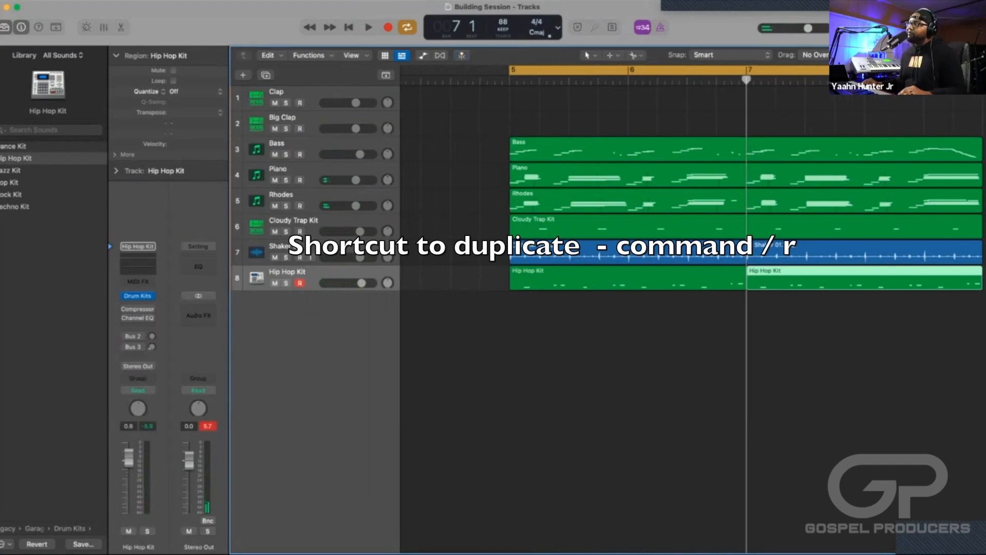
Play the cycled four-bar arrangement with the duplicated Hip Hop Kit part, and stop in bar 5.
{"action": "key", "text": "super+Left"}
{"action": "key", "text": "super+Left"}
{"action": "key", "text": "super+Left"}
{"action": "key", "text": "super+Left"}
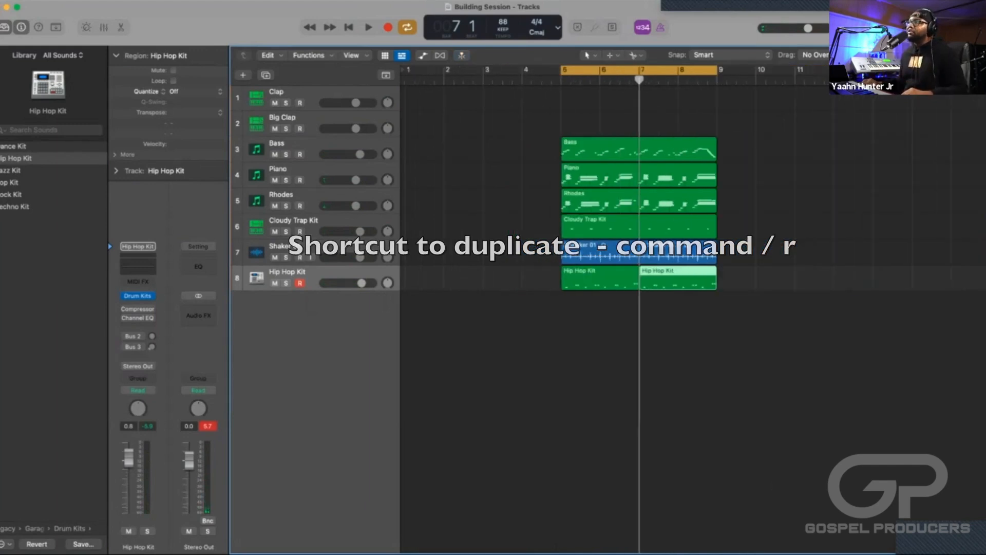
{"action": "key", "text": "space"}
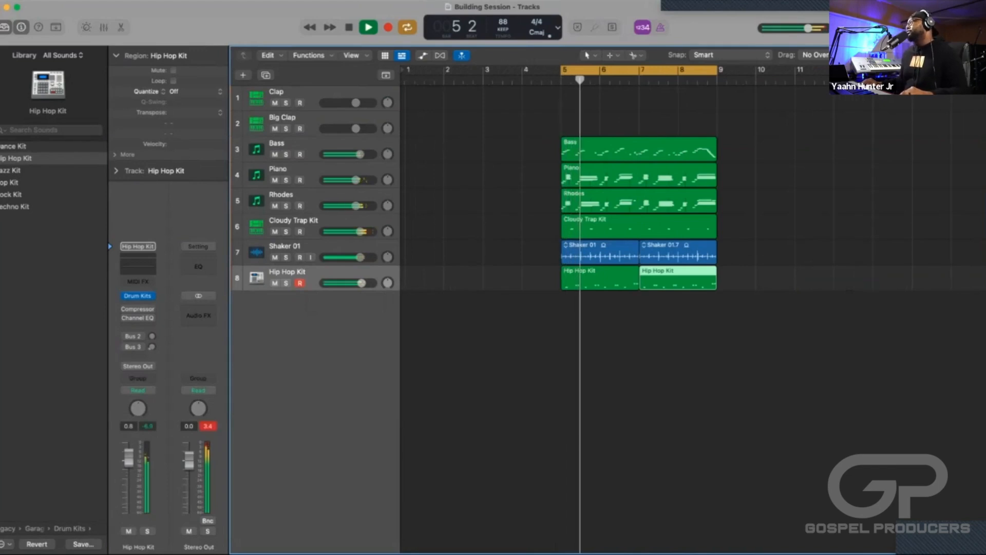
{"action": "key", "text": "super+Left"}
{"action": "key", "text": "super+Left"}
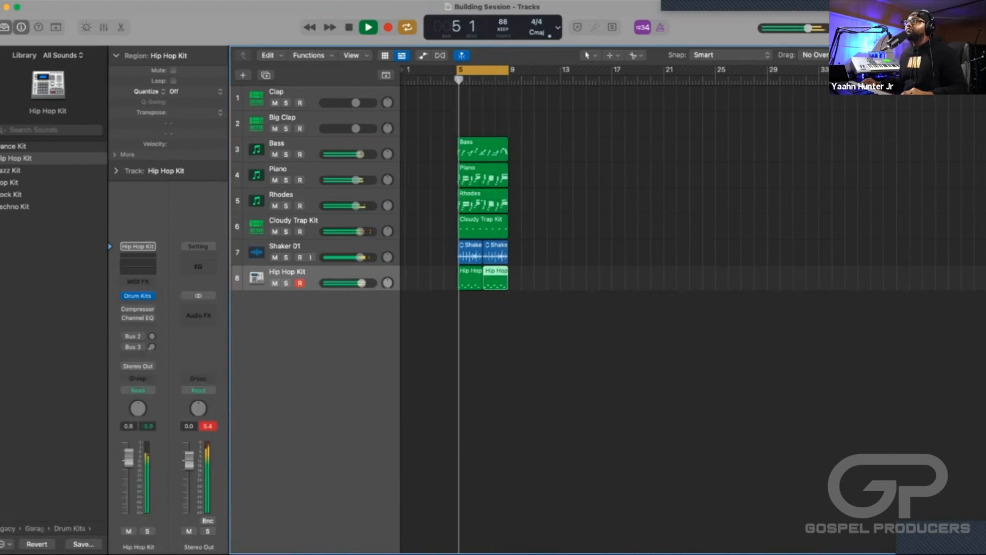
{"action": "key", "text": "space"}
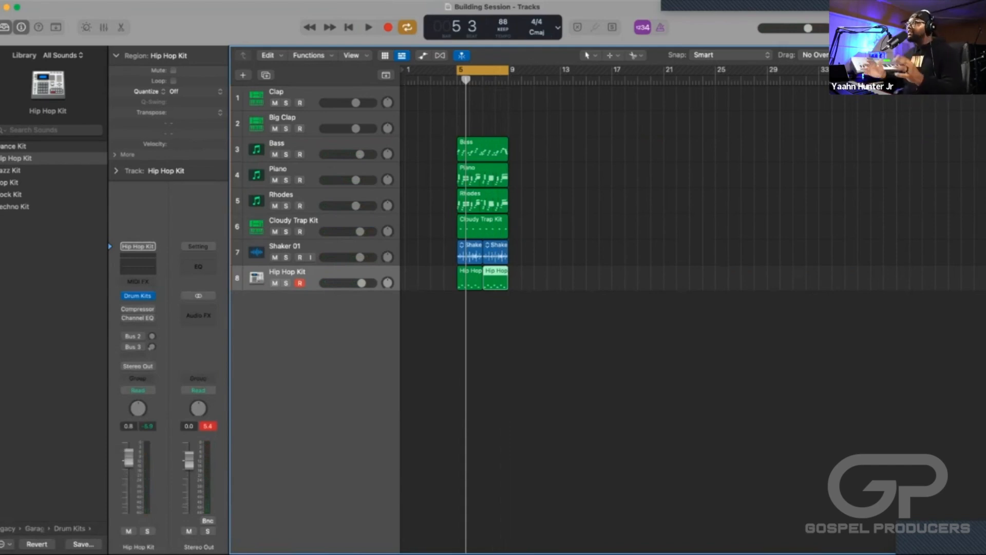
Select all regions in bars 5 to 8 and duplicate them twice, extending the arrangement to bar 17.
{"action": "scroll", "coordinate": [483, 277], "scroll_direction": "up", "scroll_amount": 5}
{"action": "scroll", "coordinate": [483, 278], "scroll_direction": "down", "scroll_amount": 2}
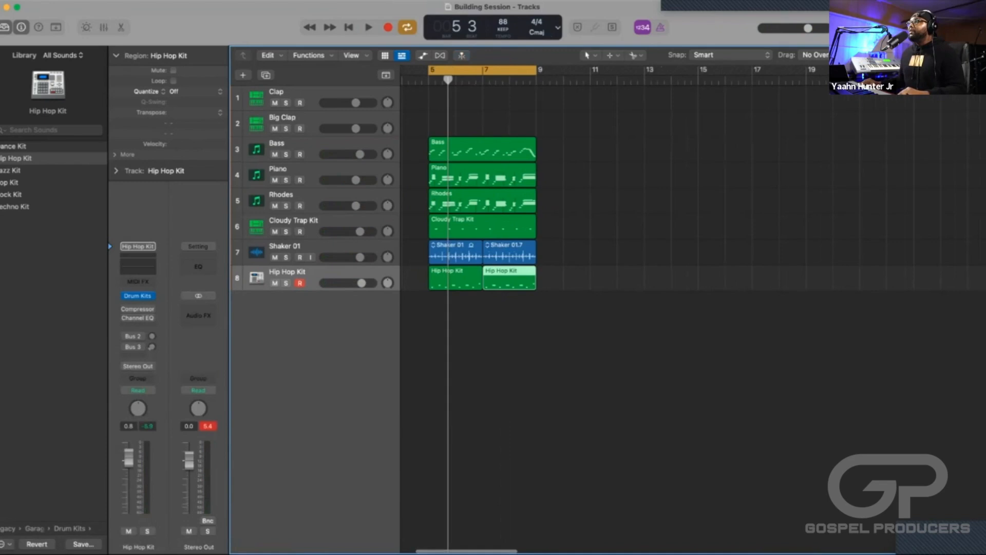
{"action": "scroll", "coordinate": [483, 277], "scroll_direction": "left", "scroll_amount": 2}
{"action": "scroll", "coordinate": [617, 308], "scroll_direction": "left", "scroll_amount": 2}
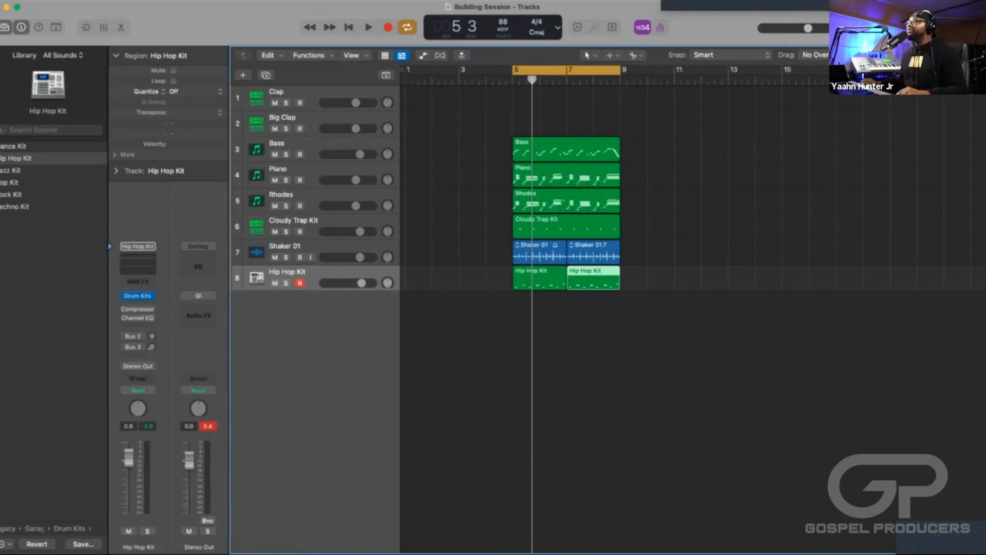
{"action": "scroll", "coordinate": [616, 309], "scroll_direction": "right", "scroll_amount": 4}
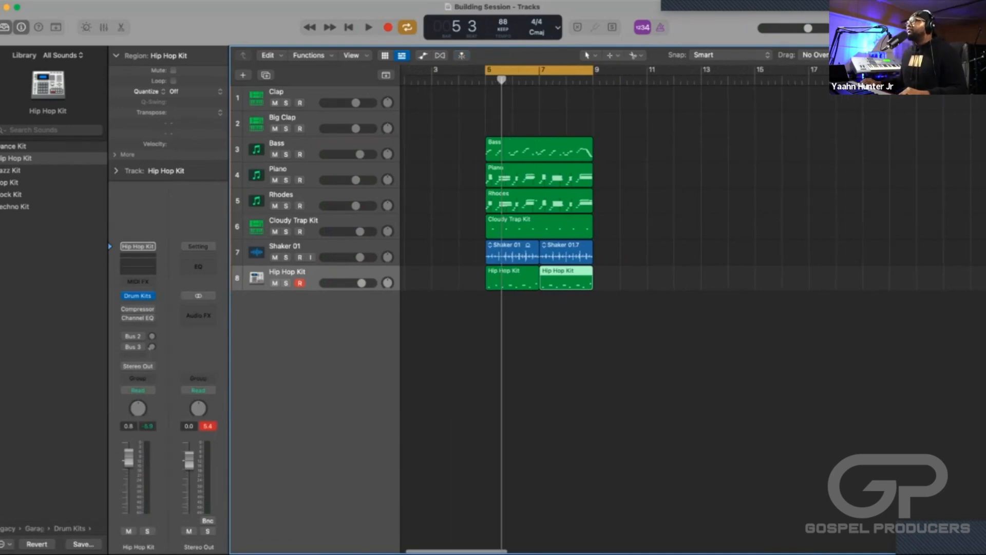
{"action": "scroll", "coordinate": [616, 308], "scroll_direction": "left", "scroll_amount": 4}
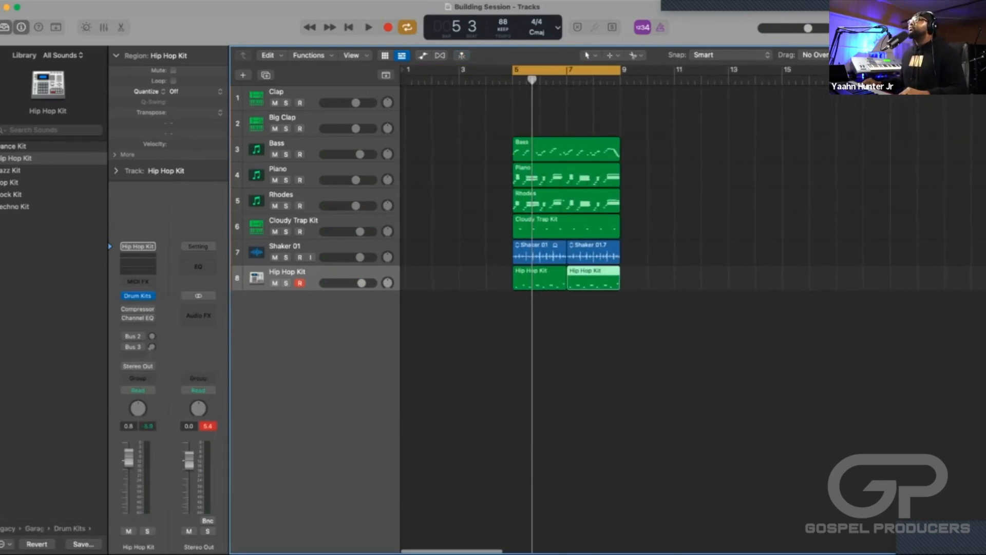
{"action": "left_click_drag", "start_coordinate": [652, 291], "coordinate": [510, 134]}
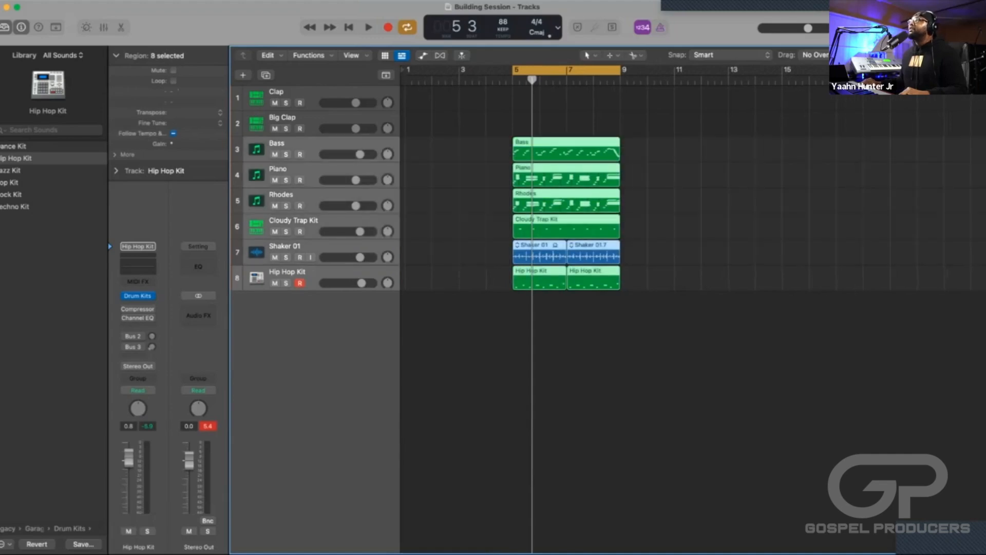
{"action": "scroll", "coordinate": [616, 309], "scroll_direction": "right", "scroll_amount": 3}
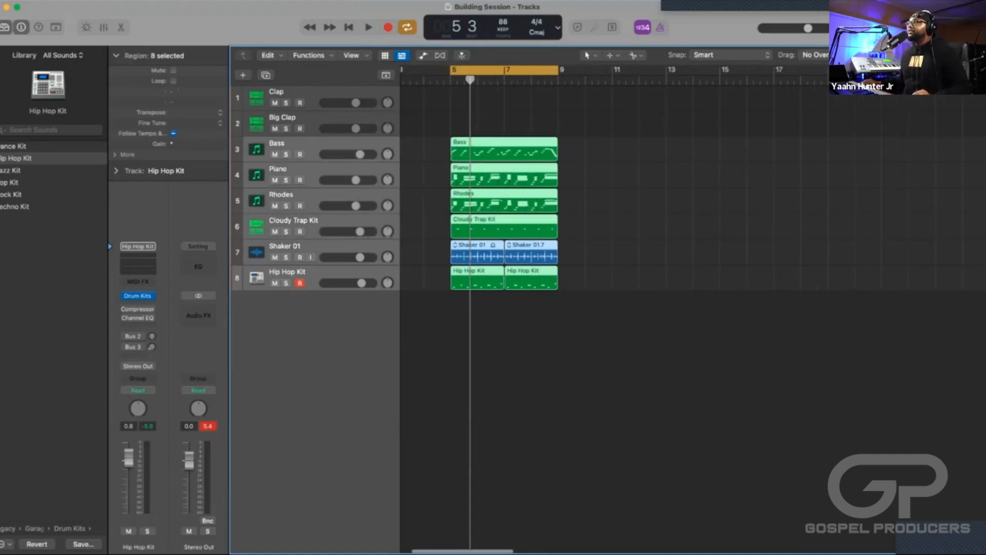
{"action": "key", "text": "super+r"}
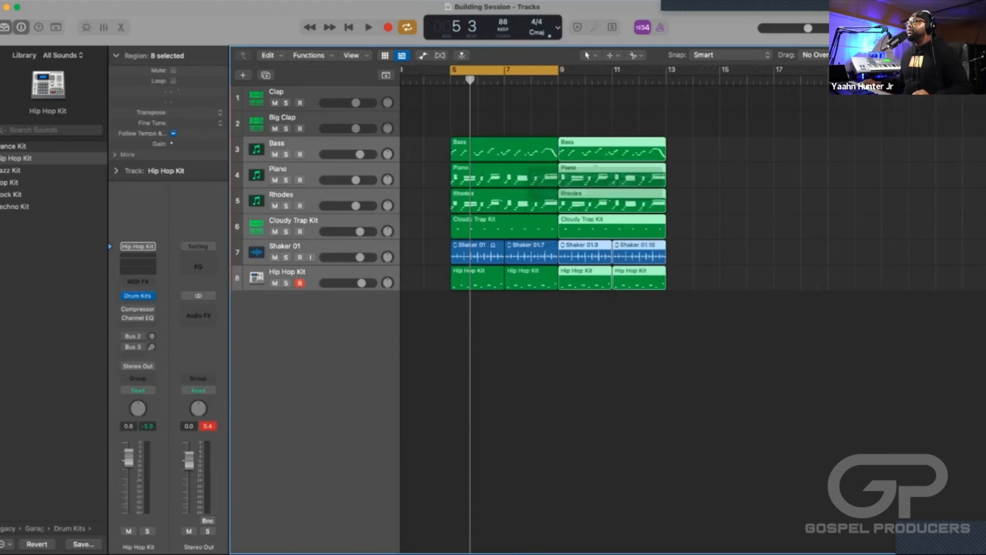
{"action": "key", "text": "super+r"}
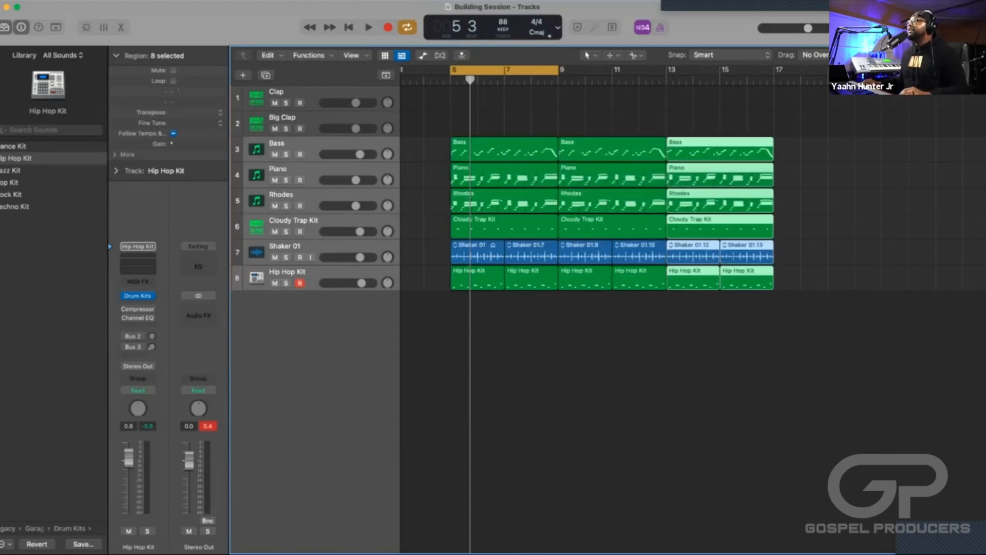
Turn off cycle mode and return the playhead to the start of bar 5.
{"action": "key", "text": "c"}
{"action": "scroll", "coordinate": [628, 308], "scroll_direction": "left", "scroll_amount": 3}
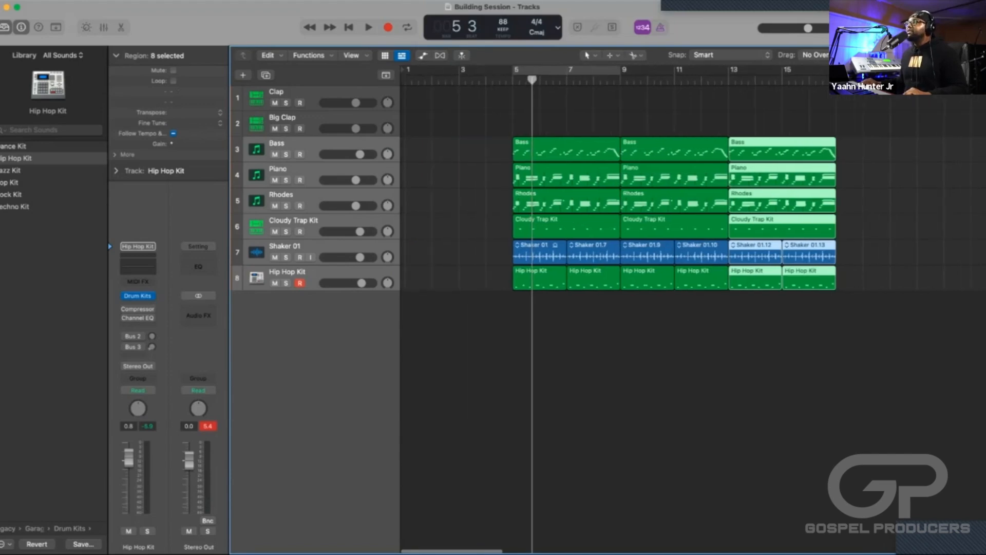
{"action": "left_click_drag", "start_coordinate": [532, 79], "coordinate": [513, 80]}
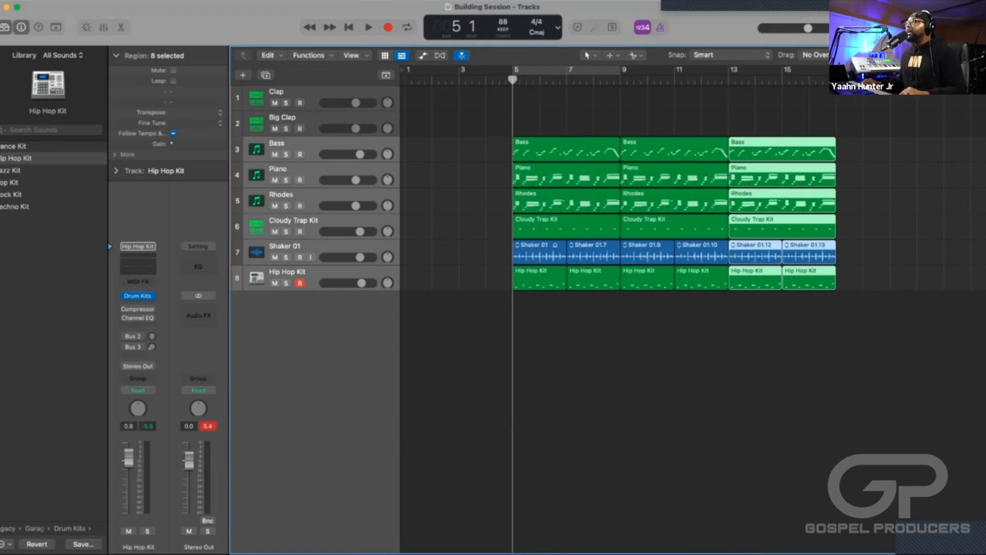
Mute the Bass, Cloudy Trap Kit, Shaker 01 and Hip Hop Kit regions in bars 5 to 8.
{"action": "left_click_drag", "start_coordinate": [486, 149], "coordinate": [524, 154]}
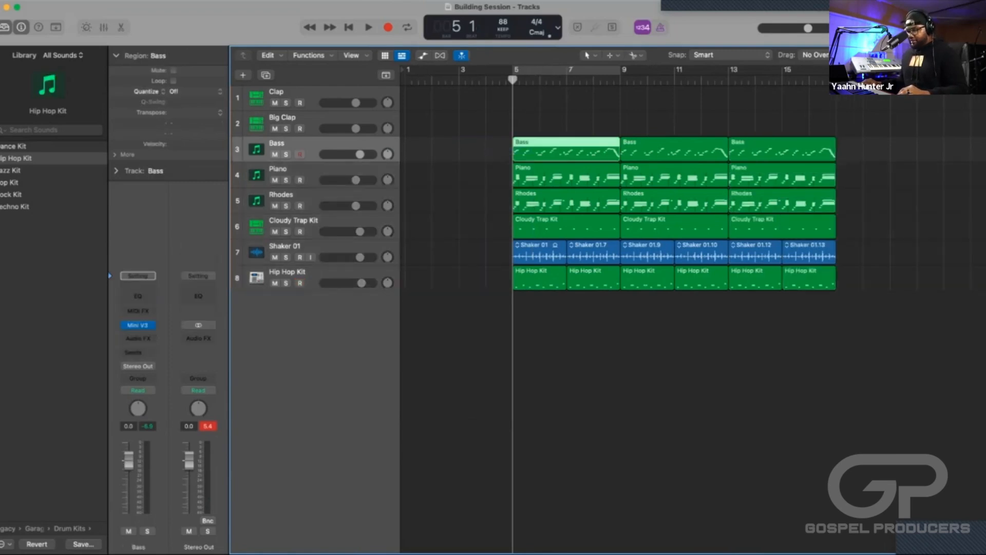
{"action": "key", "text": "ctrl+m"}
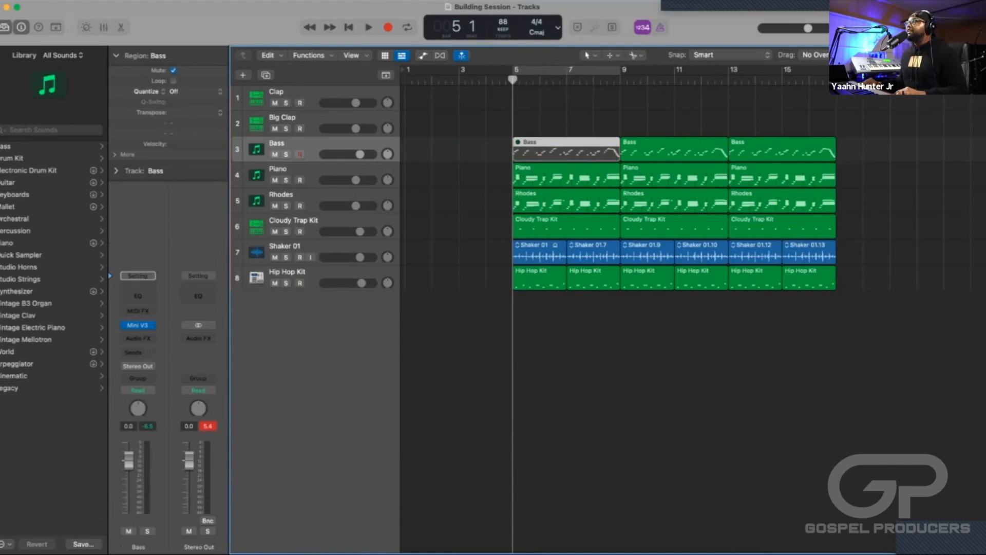
{"action": "key", "text": "alt+shift+d"}
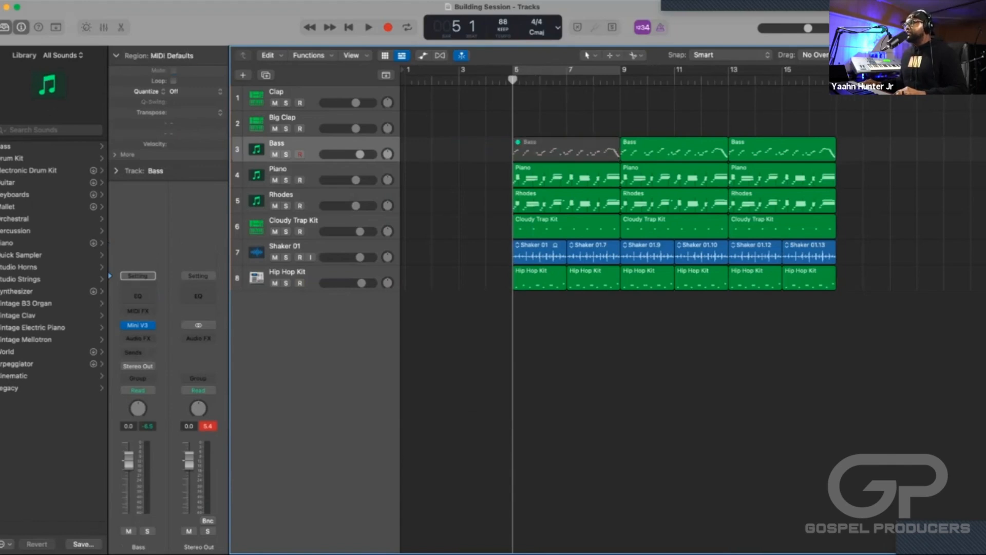
{"action": "mouse_move", "coordinate": [602, 307]}
{"action": "left_mouse_down"}
{"action": "mouse_move", "coordinate": [541, 259]}
{"action": "mouse_move", "coordinate": [531, 231]}
{"action": "left_mouse_up"}
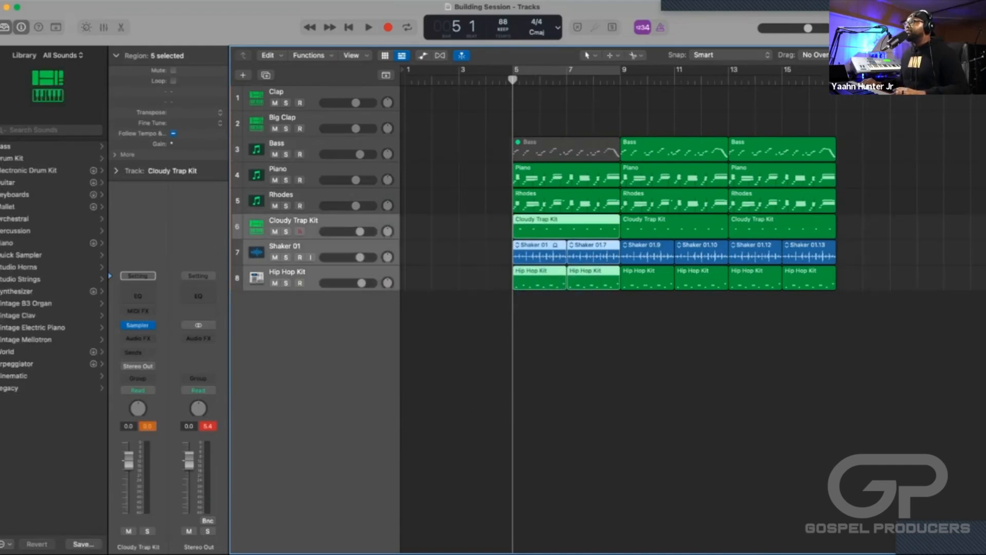
{"action": "key", "text": "ctrl+m"}
Play the arrangement from bar 5 through the muted intro into the full section, and stop after bar 13.
{"action": "key", "text": "space"}
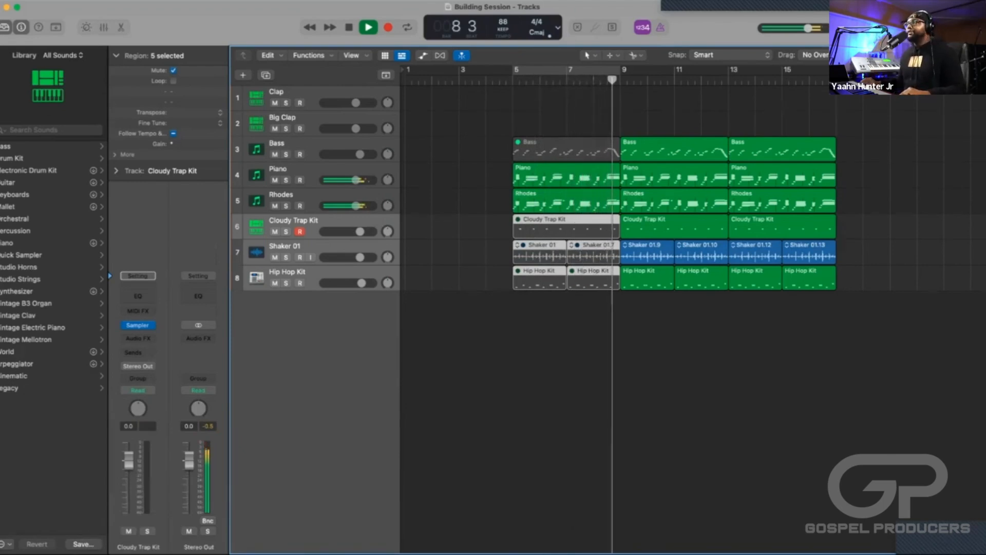
{"action": "scroll", "coordinate": [617, 319], "scroll_direction": "right", "scroll_amount": 3}
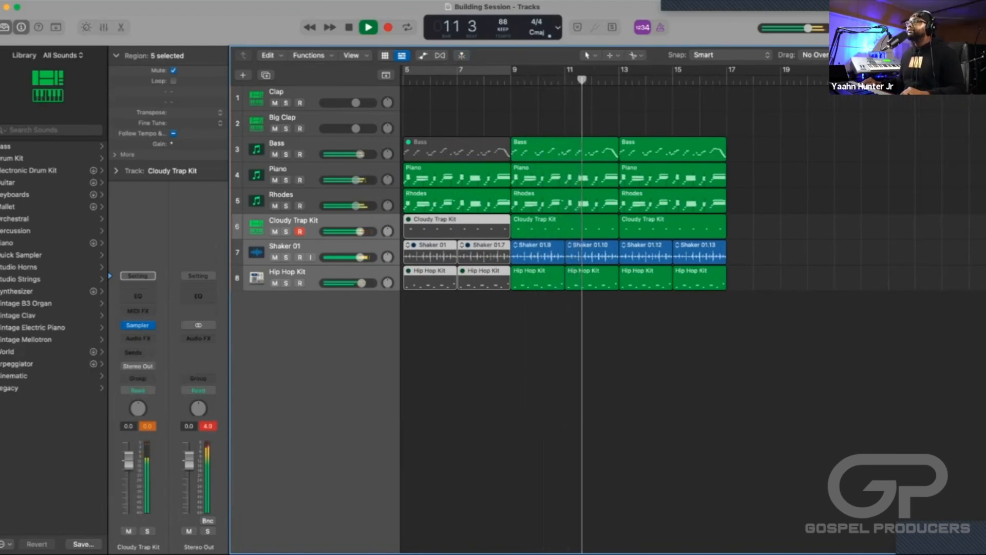
{"action": "scroll", "coordinate": [612, 308], "scroll_direction": "right", "scroll_amount": 1}
{"action": "scroll", "coordinate": [570, 216], "scroll_direction": "left", "scroll_amount": 2}
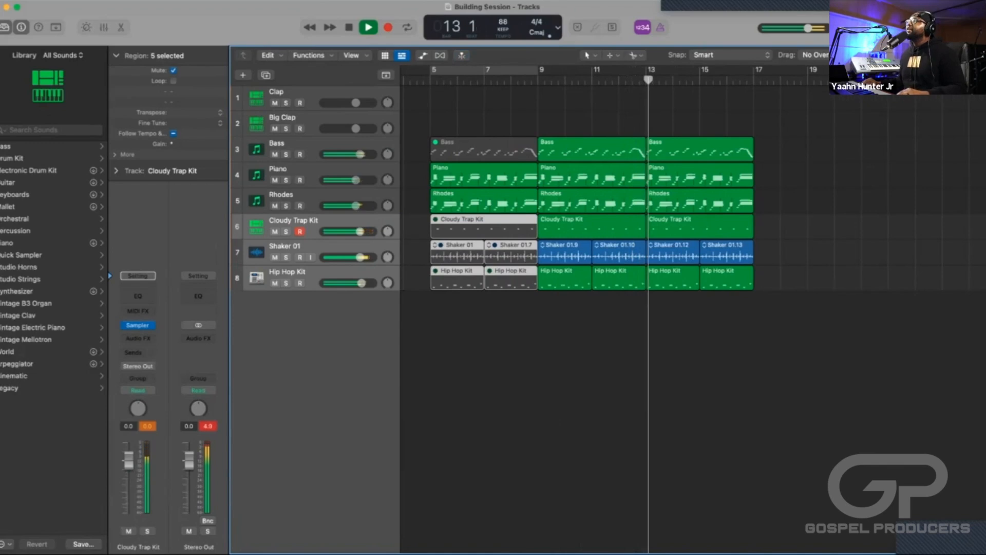
{"action": "key", "text": "space"}
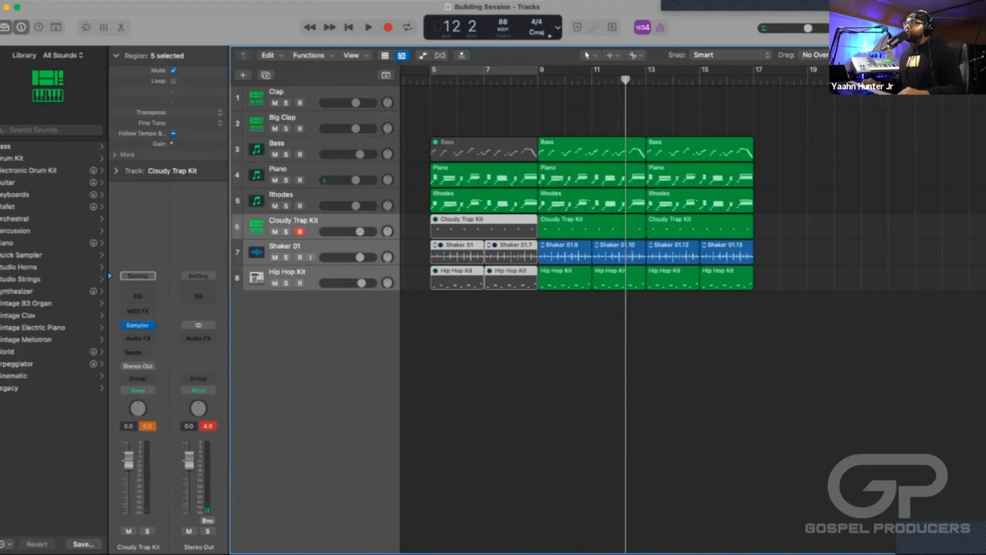
Examine the end of the second four-bar section up close, and play it from 11 4 to 12 3.
{"action": "scroll", "coordinate": [591, 213], "scroll_direction": "up", "scroll_amount": 5}
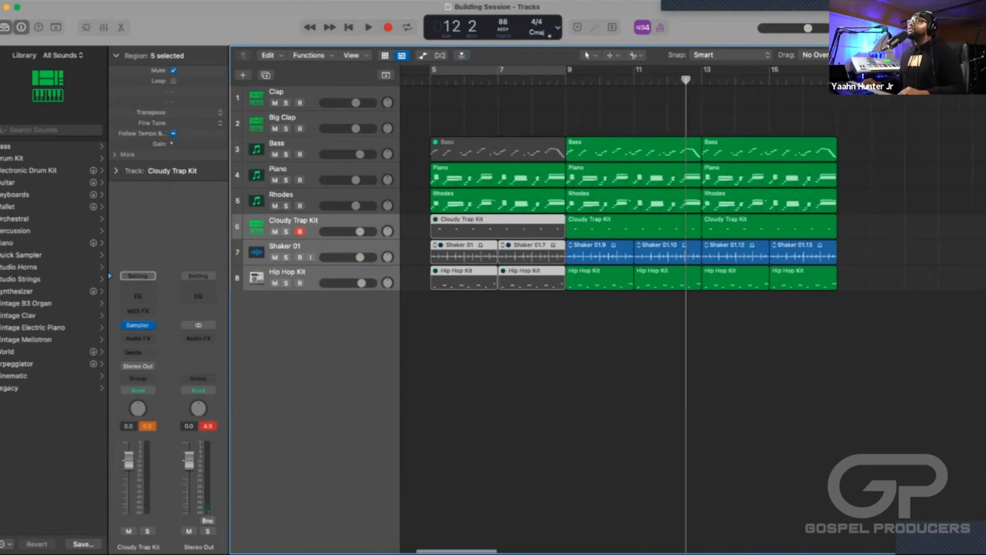
{"action": "scroll", "coordinate": [591, 213], "scroll_direction": "down", "scroll_amount": 5}
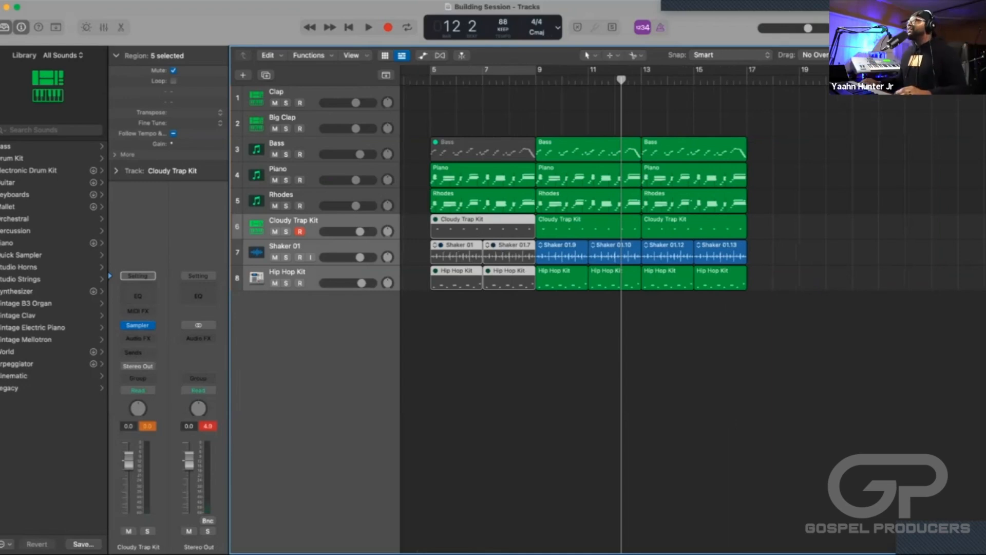
{"action": "key", "text": "super+Right"}
{"action": "key", "text": "super+Right"}
{"action": "key", "text": "super+Right"}
{"action": "key", "text": "super+Right"}
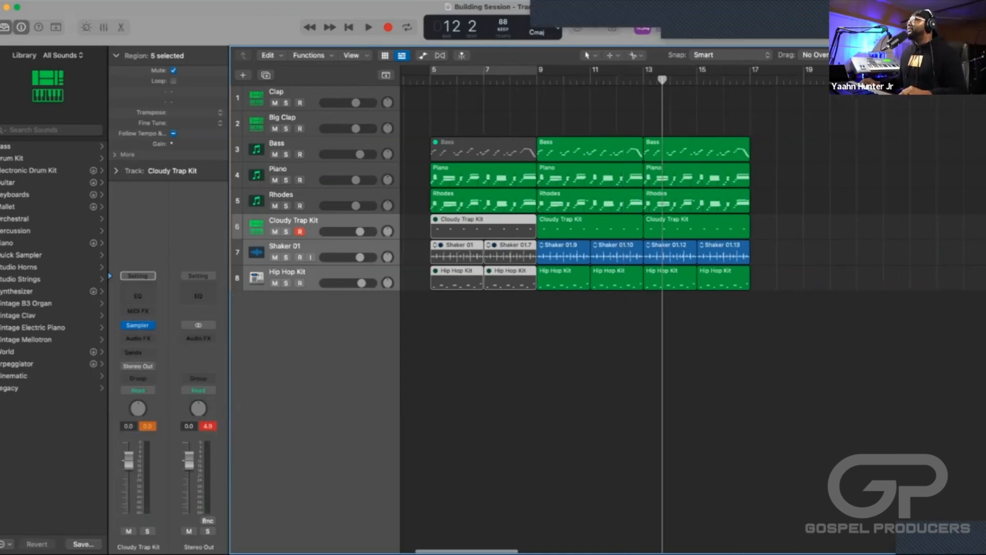
{"action": "scroll", "coordinate": [653, 308], "scroll_direction": "right", "scroll_amount": 4}
{"action": "scroll", "coordinate": [653, 308], "scroll_direction": "right", "scroll_amount": 3}
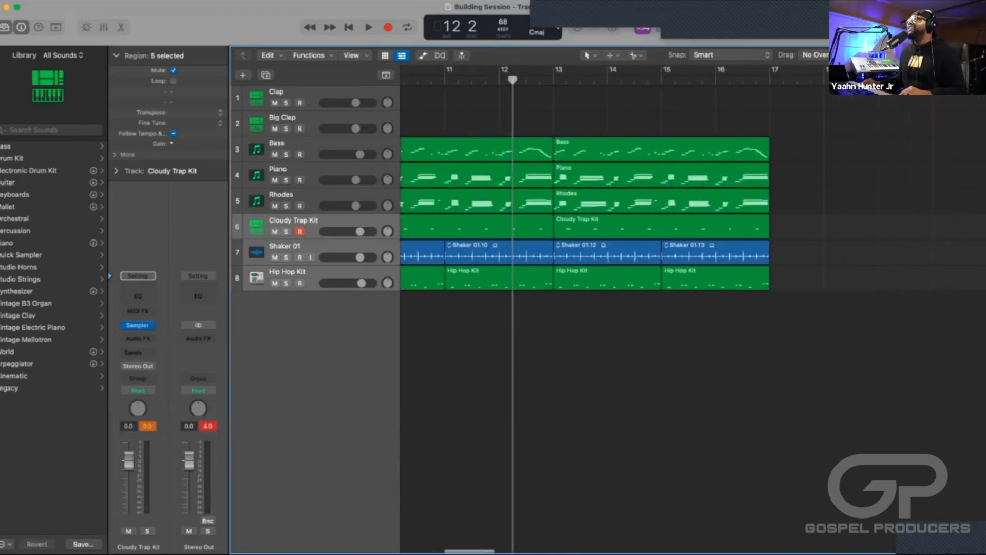
{"action": "scroll", "coordinate": [653, 309], "scroll_direction": "left", "scroll_amount": 2}
{"action": "key", "text": "comma"}
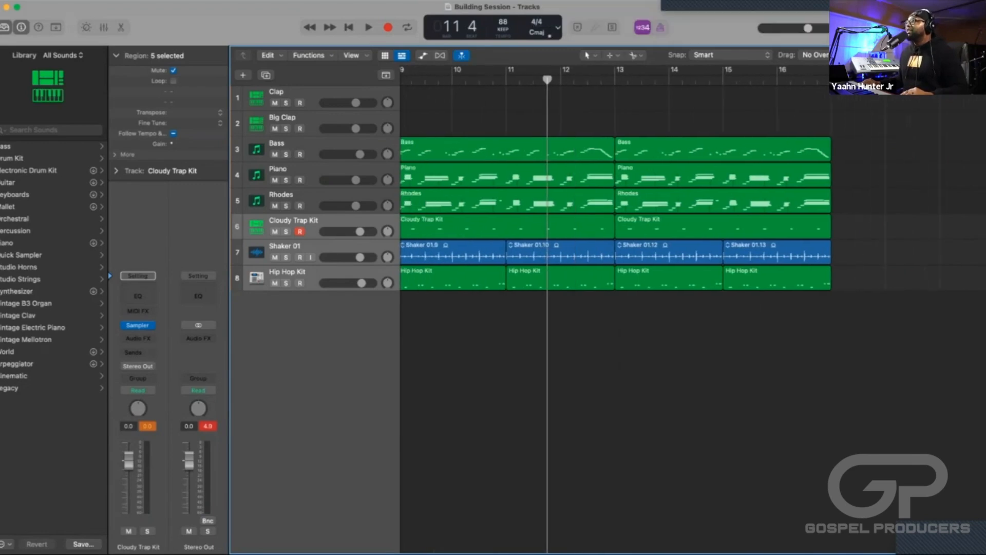
{"action": "key", "text": "space"}
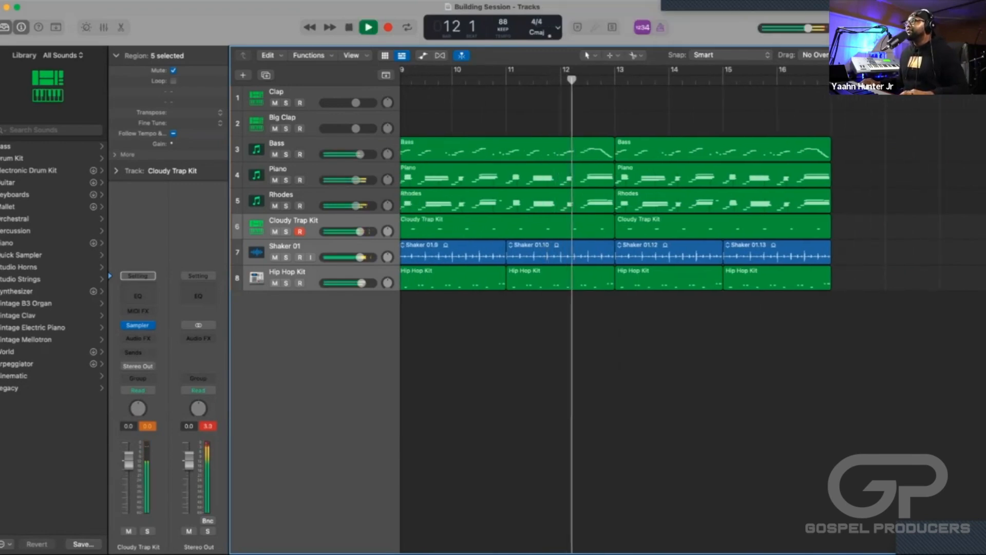
{"action": "key", "text": "super+Right"}
{"action": "key", "text": "super+Right"}
{"action": "key", "text": "super+Right"}
{"action": "key", "text": "space"}
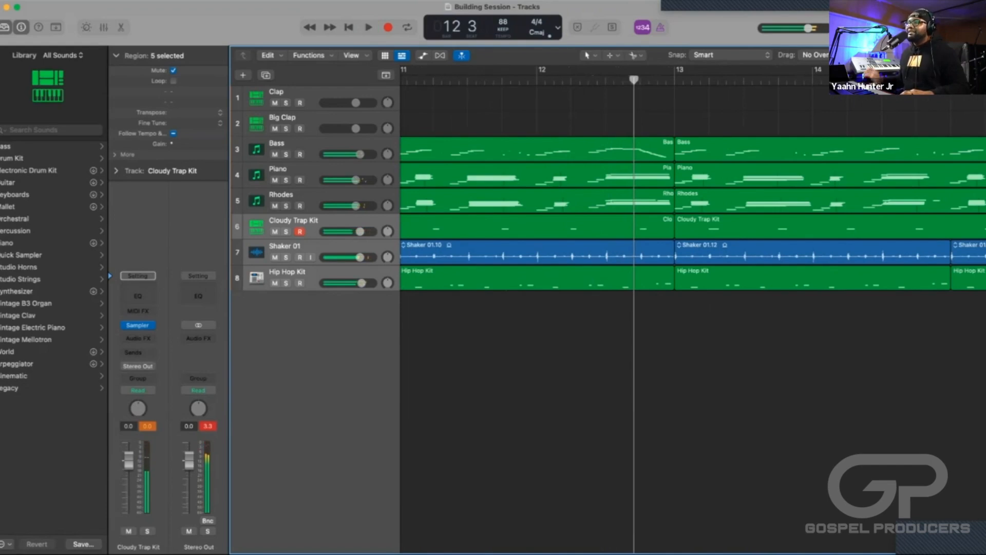
Replay bar 12 up to beat 3 to locate where the last chord before bar 13 begins.
{"action": "key", "text": "space"}
{"action": "scroll", "coordinate": [693, 206], "scroll_direction": "right", "scroll_amount": 2}
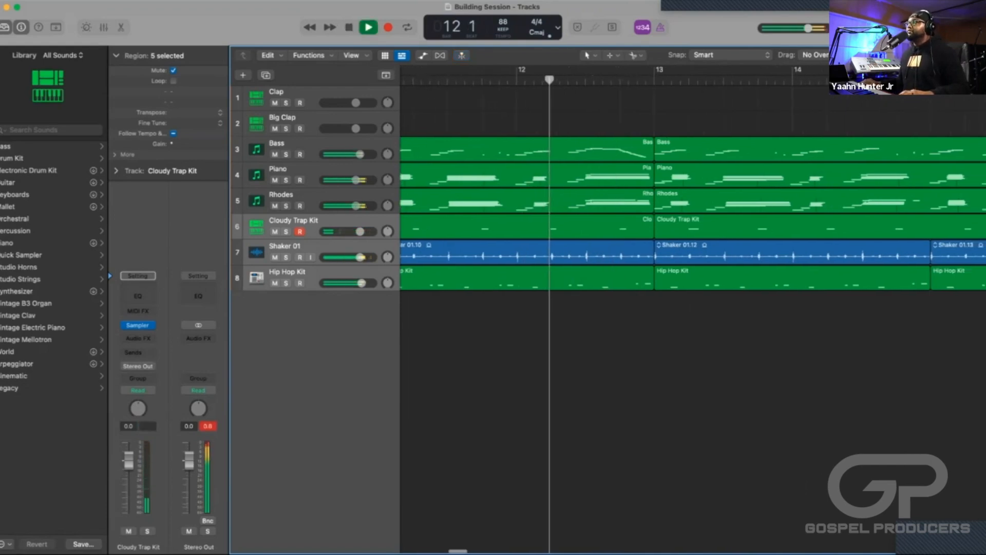
{"action": "key", "text": "space"}
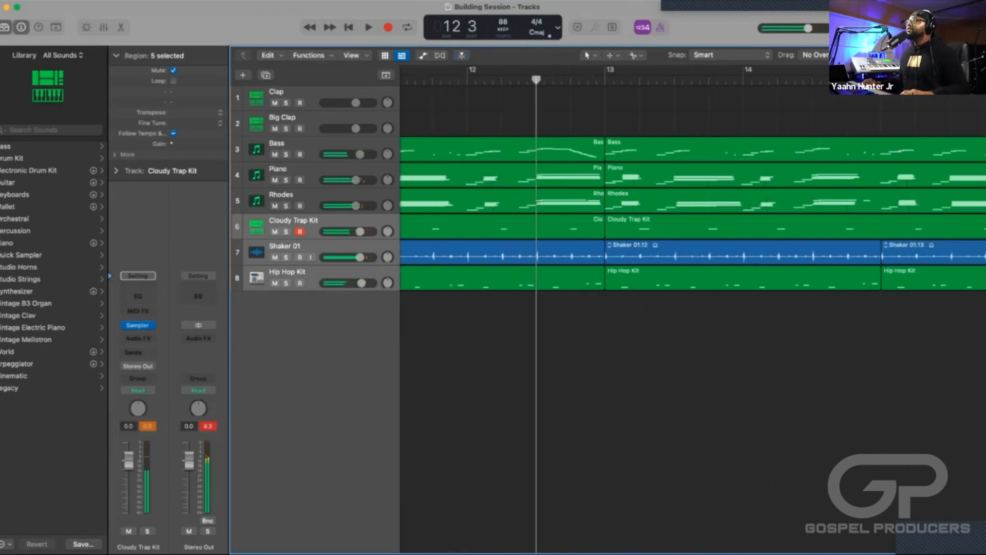
{"action": "key", "text": "space"}
{"action": "key", "text": "space"}
Set the cycle range from 12 3 to bar 13, and play that half bar.
{"action": "key", "text": "super+Right"}
{"action": "key", "text": "super+Right"}
{"action": "key", "text": "super+Right"}
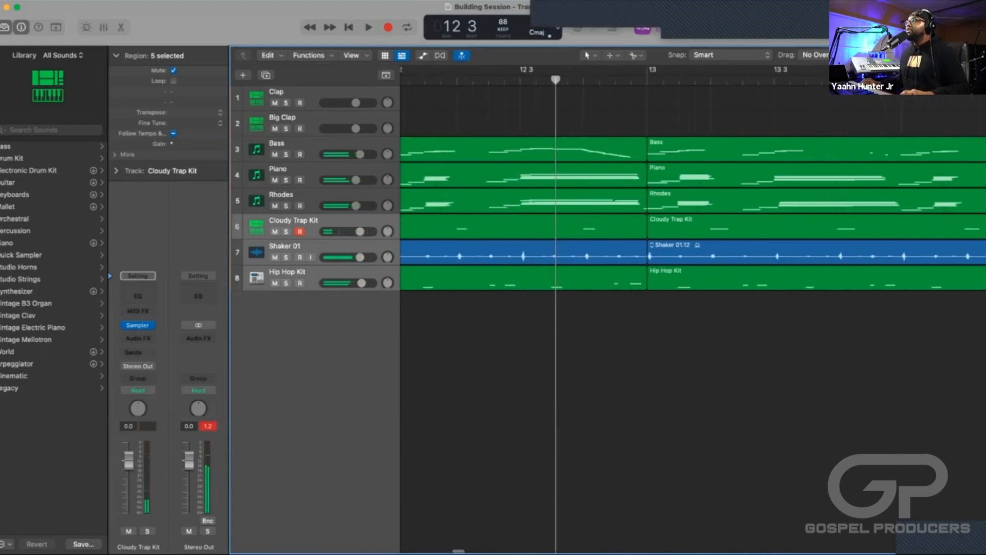
{"action": "left_click_drag", "start_coordinate": [508, 69], "coordinate": [678, 70]}
{"action": "key", "text": "space"}
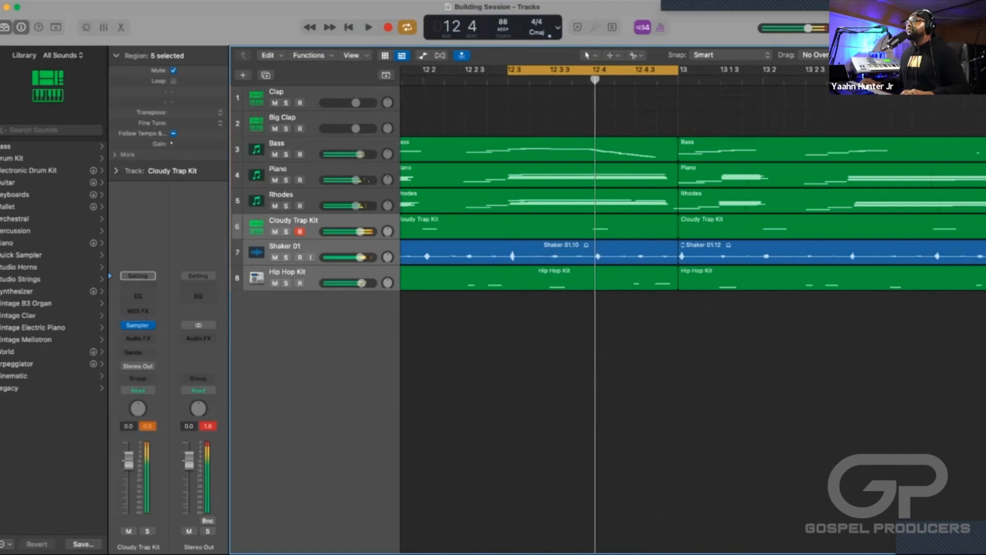
Split the Bass, Piano and Rhodes regions at 12 3, splitting crossing notes, and delete their half-bar pieces before bar 13.
{"action": "key", "text": "space"}
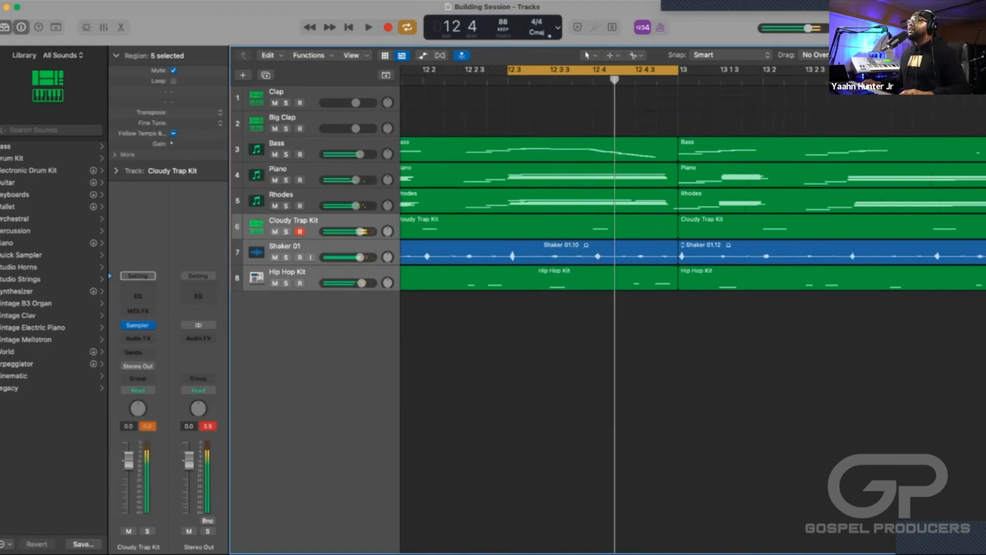
{"action": "key", "text": "Return"}
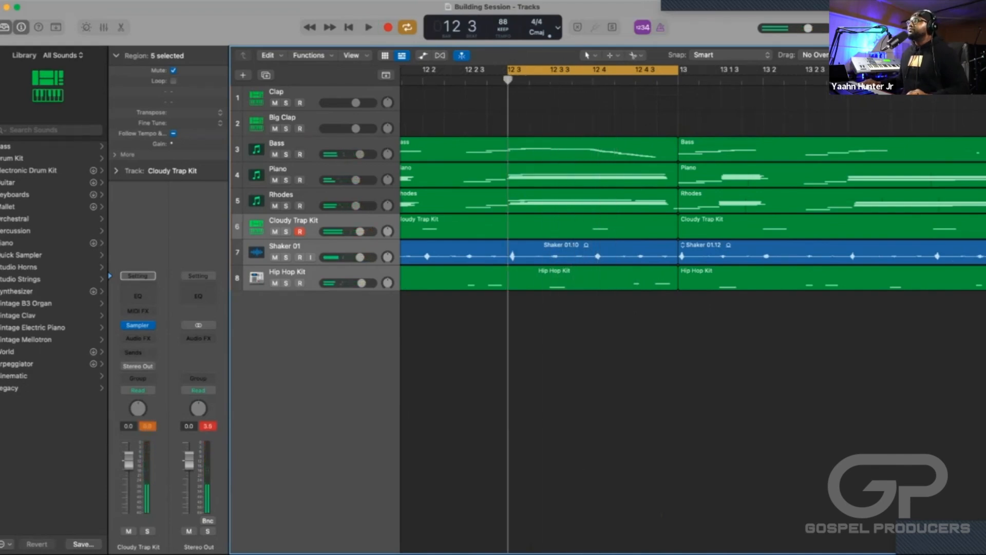
{"action": "left_click_drag", "start_coordinate": [481, 128], "coordinate": [514, 205]}
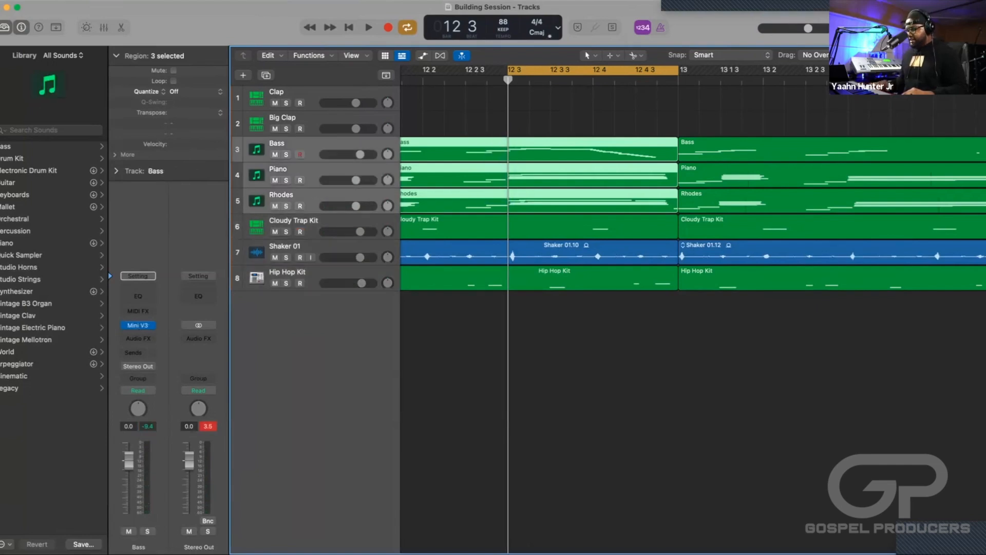
{"action": "key", "text": "super+t"}
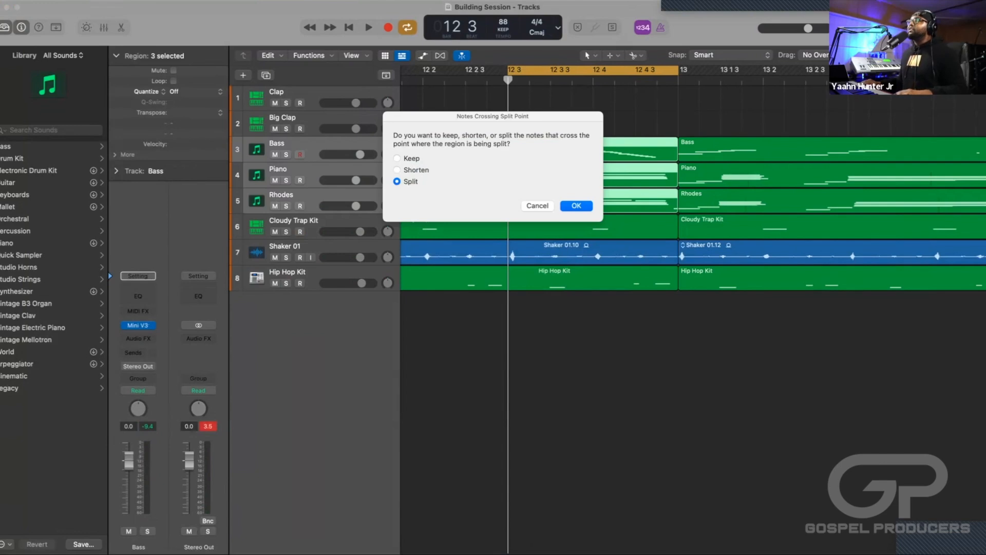
{"action": "key", "text": "Return"}
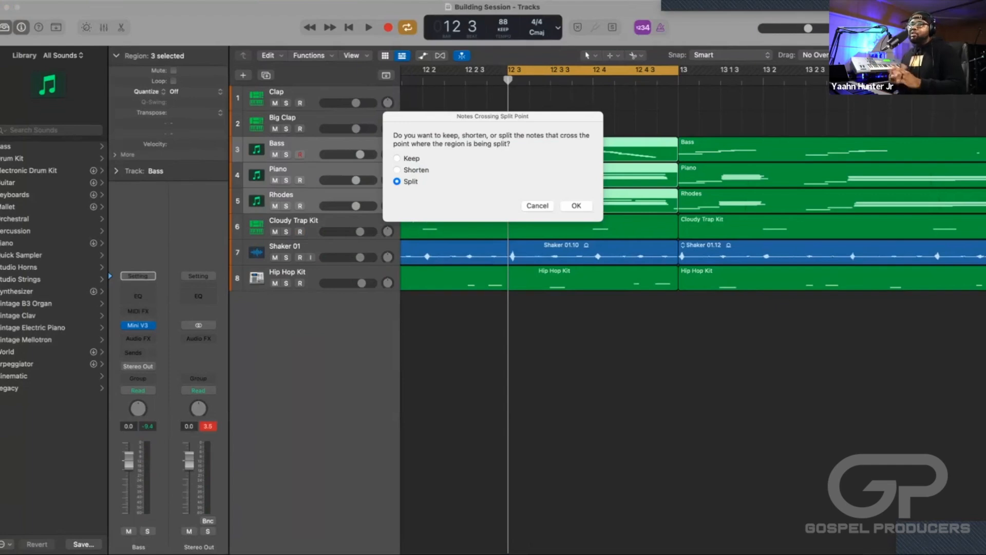
{"action": "key", "text": "Return"}
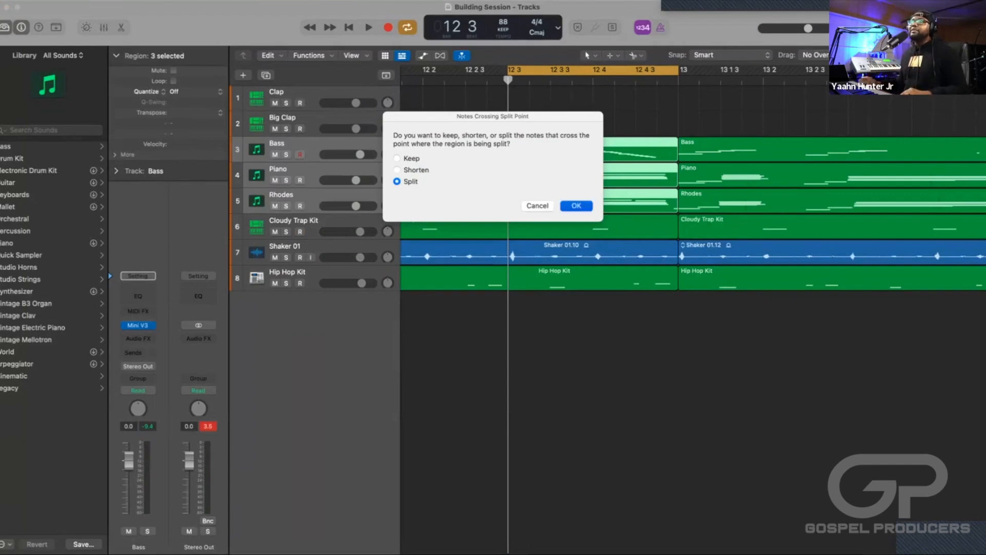
{"action": "key", "text": "Delete"}
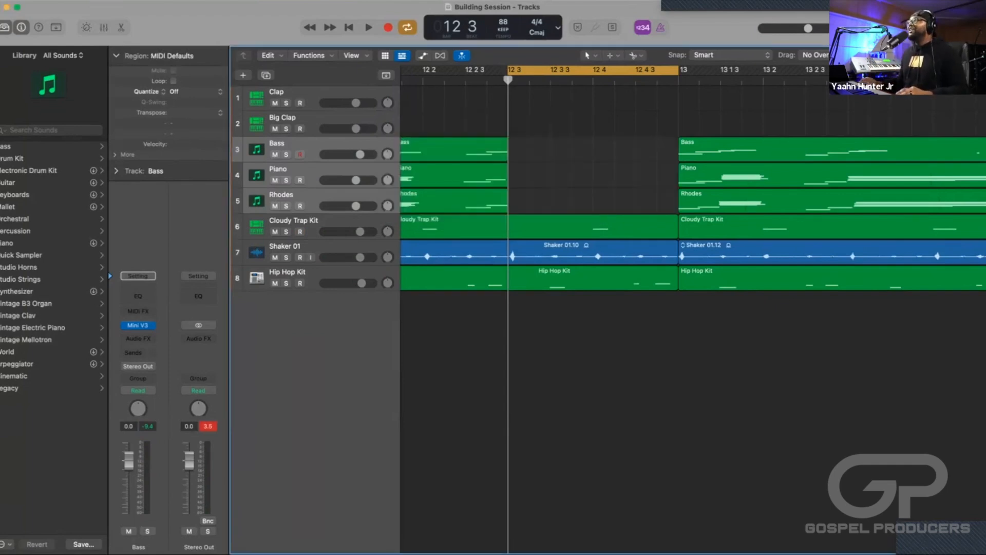
Play the emptied half bar from 12 3 to bar 13 with only the drums and shaker.
{"action": "key", "text": "space"}
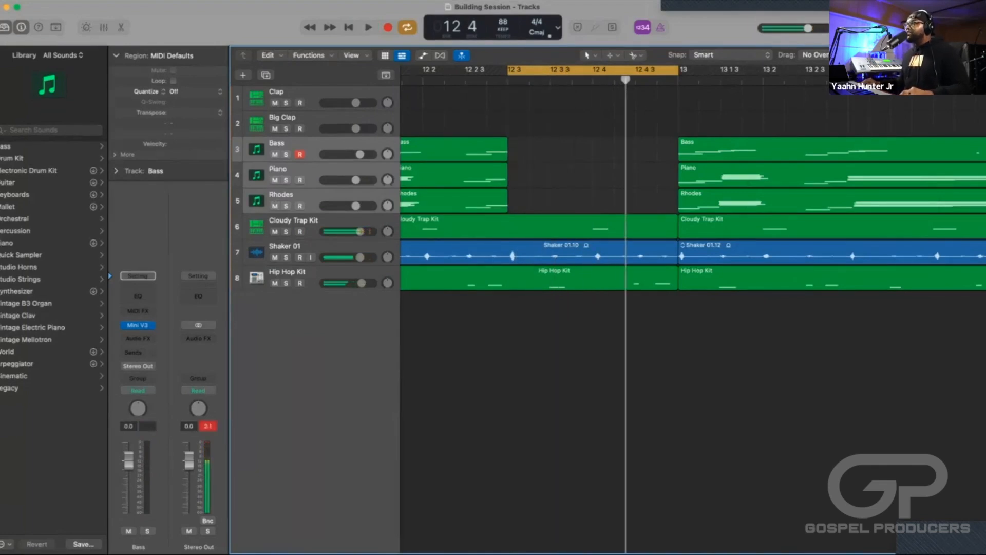
{"action": "key", "text": "space"}
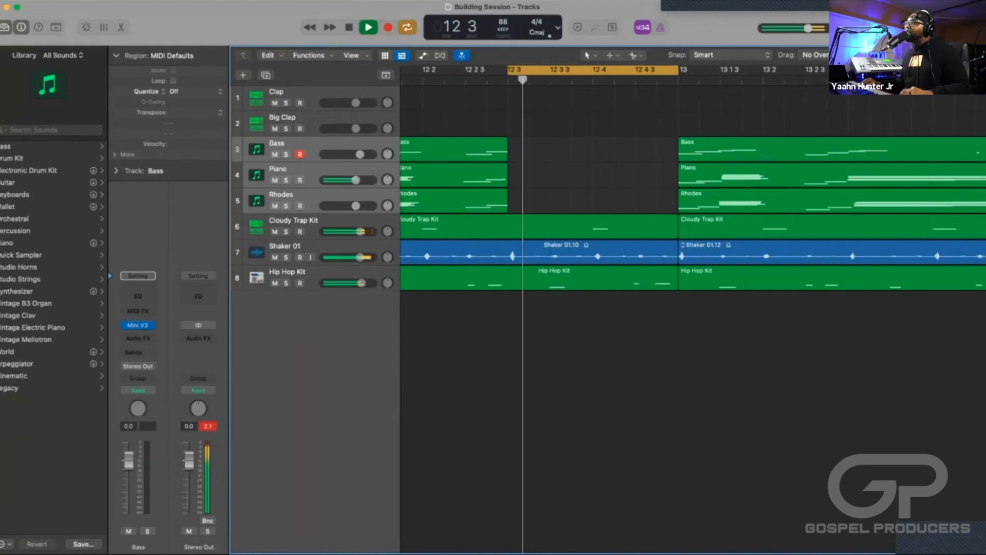
{"action": "key", "text": "space"}
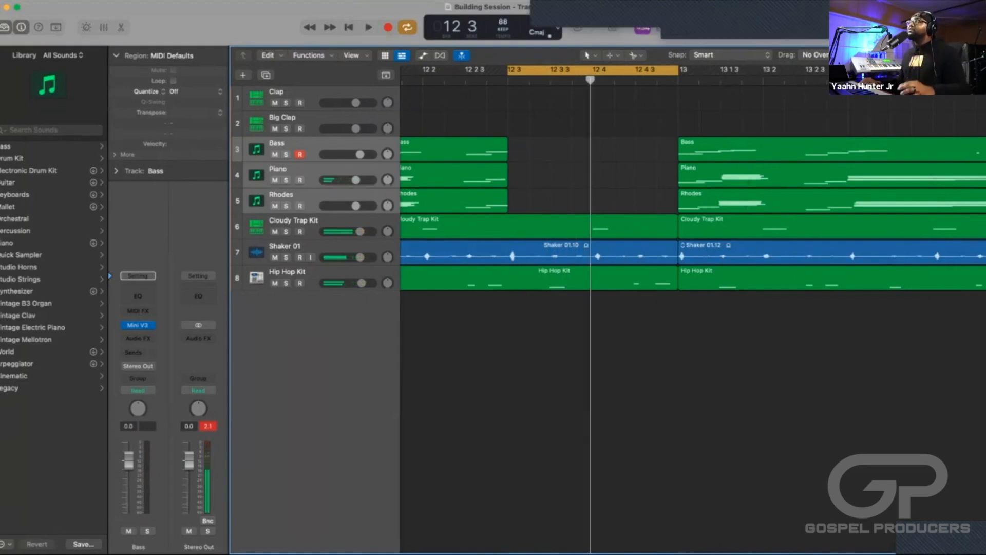
Extend the cycle start back to 12 2, play into the gap, and select the Piano region before it.
{"action": "left_click_drag", "start_coordinate": [507, 70], "coordinate": [422, 69]}
{"action": "key", "text": "space"}
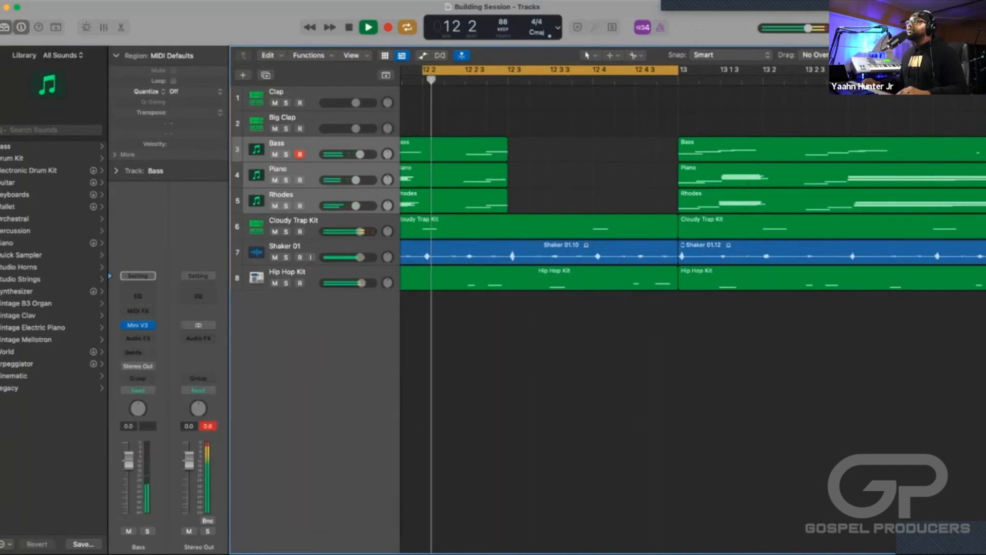
{"action": "key", "text": "space"}
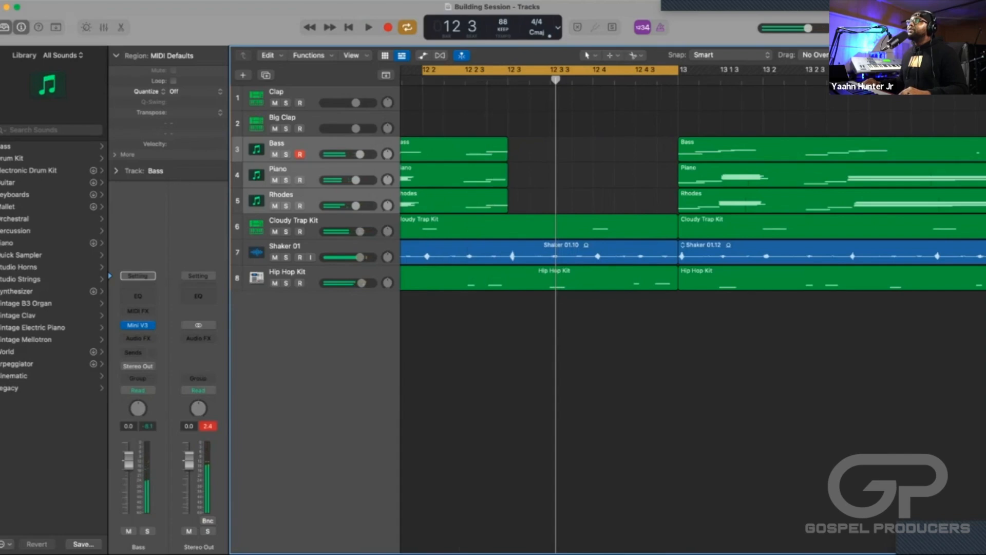
{"action": "left_click", "coordinate": [454, 177]}
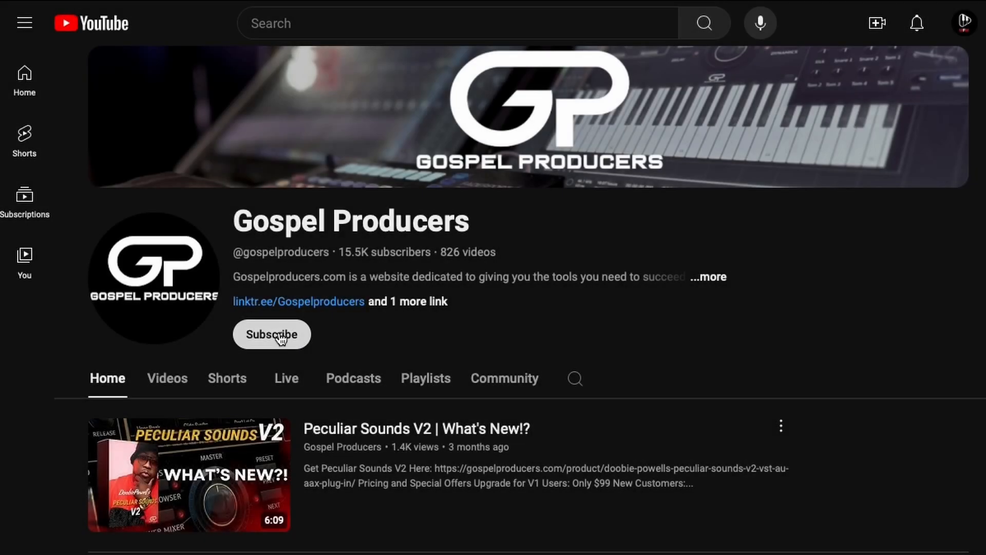
Switch to the browser, subscribe to the Gospel Producers YouTube channel, and view the brand's pullover hoodies on Amazon.
{"action": "left_click", "coordinate": [281, 339]}
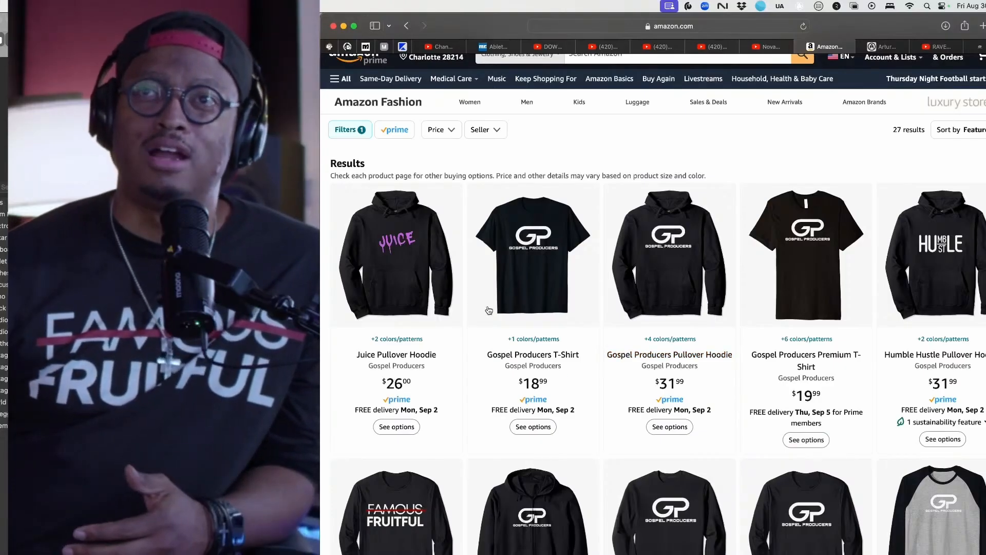
{"action": "left_click", "coordinate": [433, 275]}
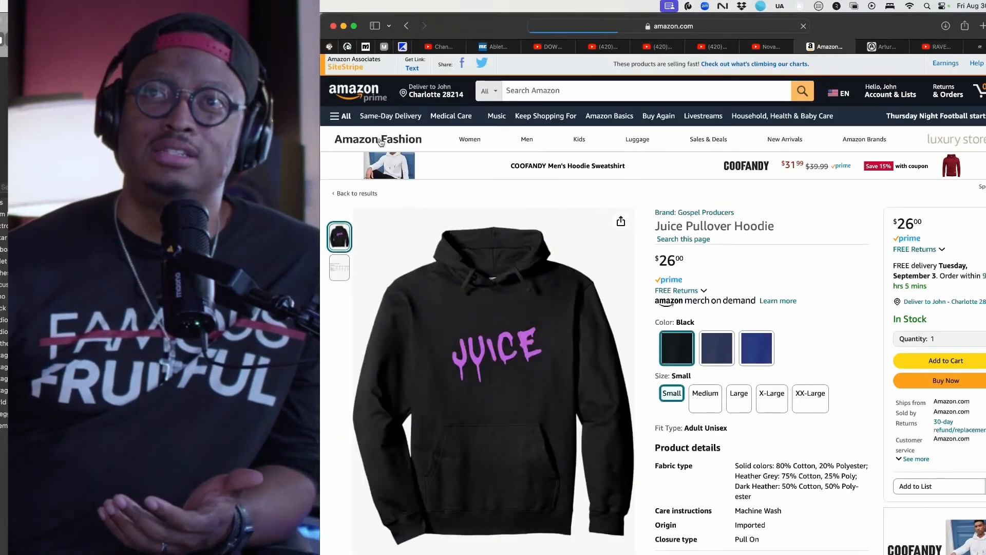
{"action": "left_click", "coordinate": [407, 26]}
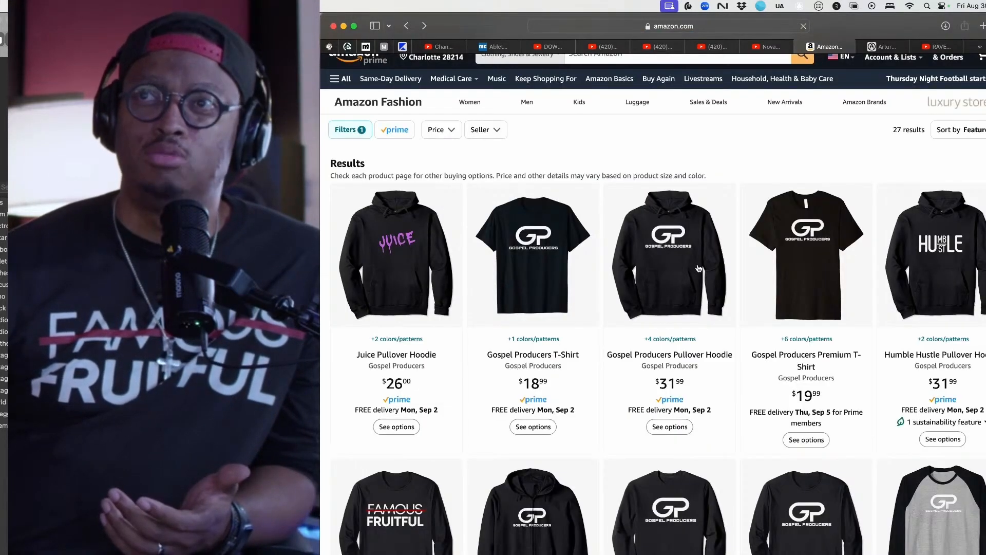
{"action": "left_click", "coordinate": [698, 268]}
{"action": "key", "text": "super+bracketleft"}
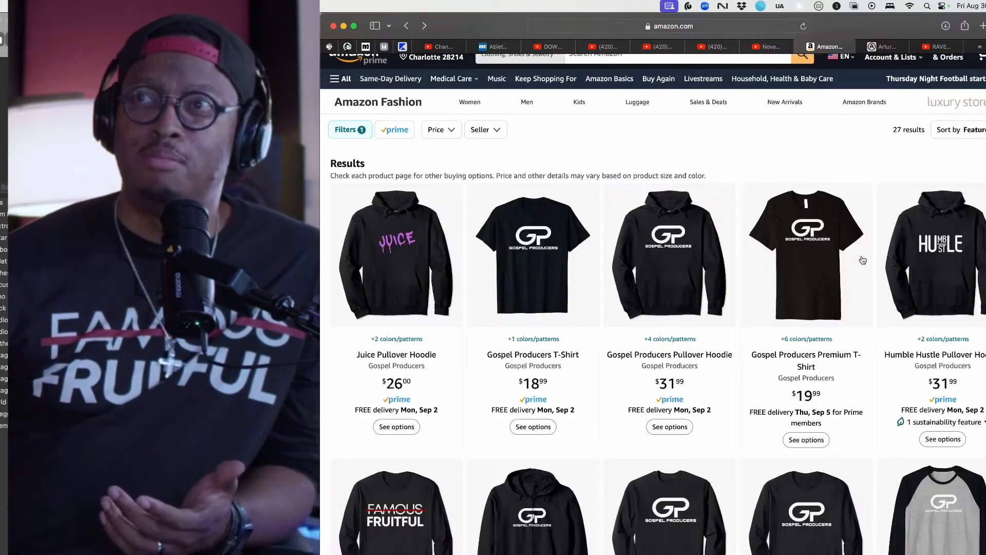
View the Humble Hustle Pullover Hoodie and Not Famous But Fruitful Long Sleeve T-Shirt pages from the Amazon results.
{"action": "left_click", "coordinate": [905, 256]}
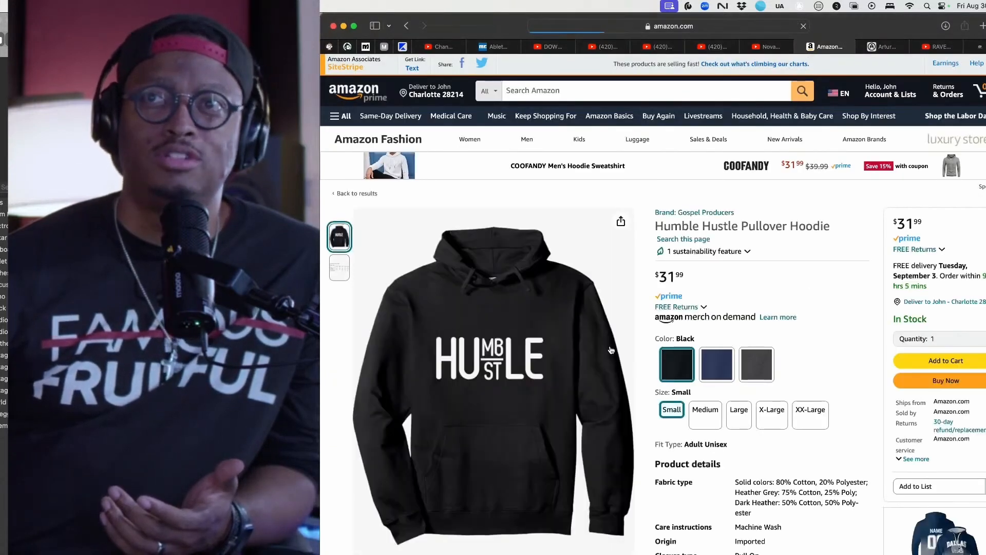
{"action": "mouse_move", "coordinate": [448, 139]}
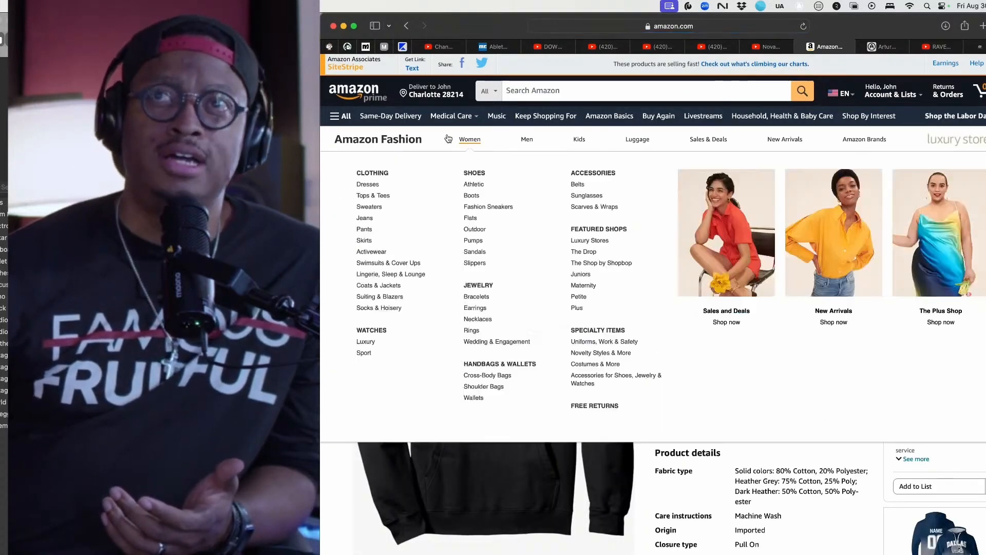
{"action": "key", "text": "super+bracketleft"}
{"action": "scroll", "coordinate": [570, 347], "scroll_direction": "down", "scroll_amount": 3}
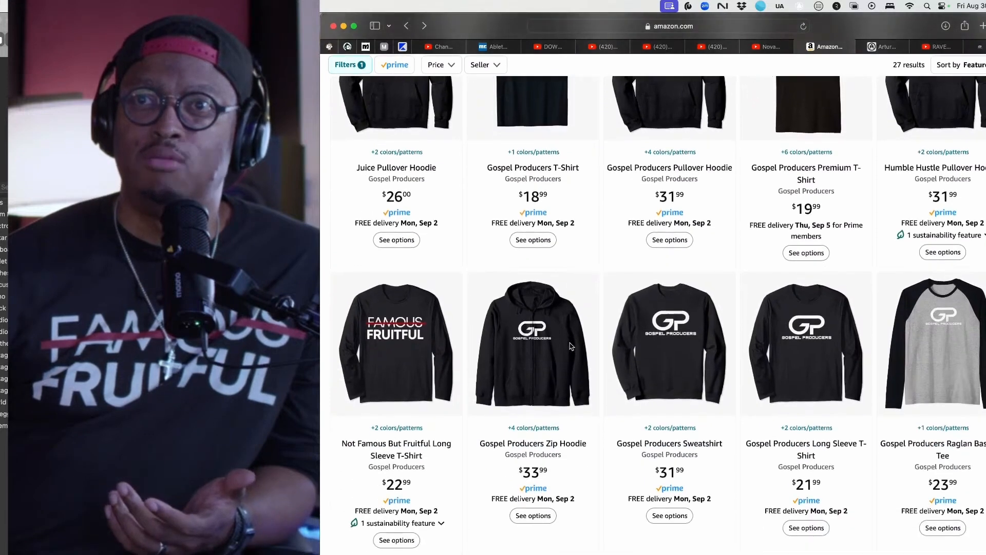
{"action": "left_click", "coordinate": [386, 325]}
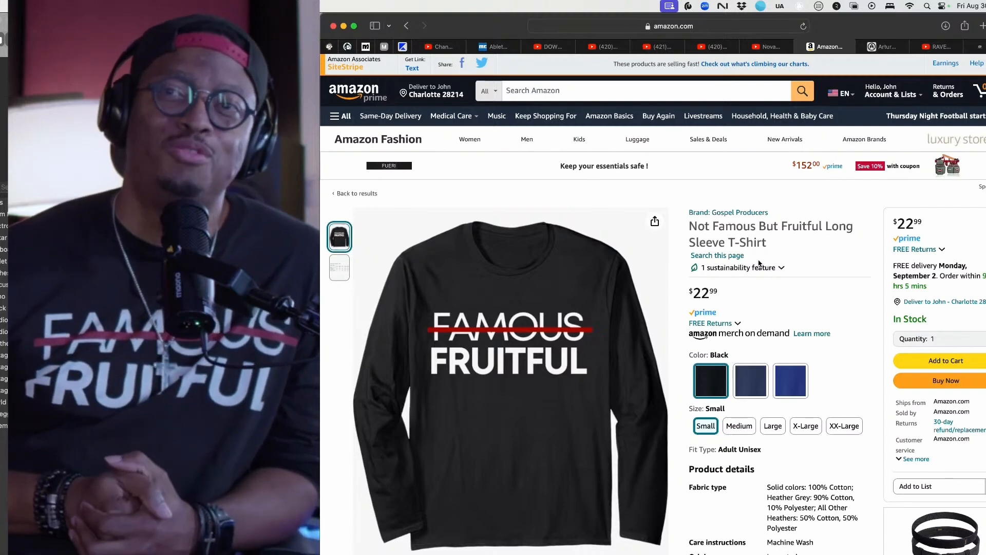
{"action": "left_click", "coordinate": [409, 28]}
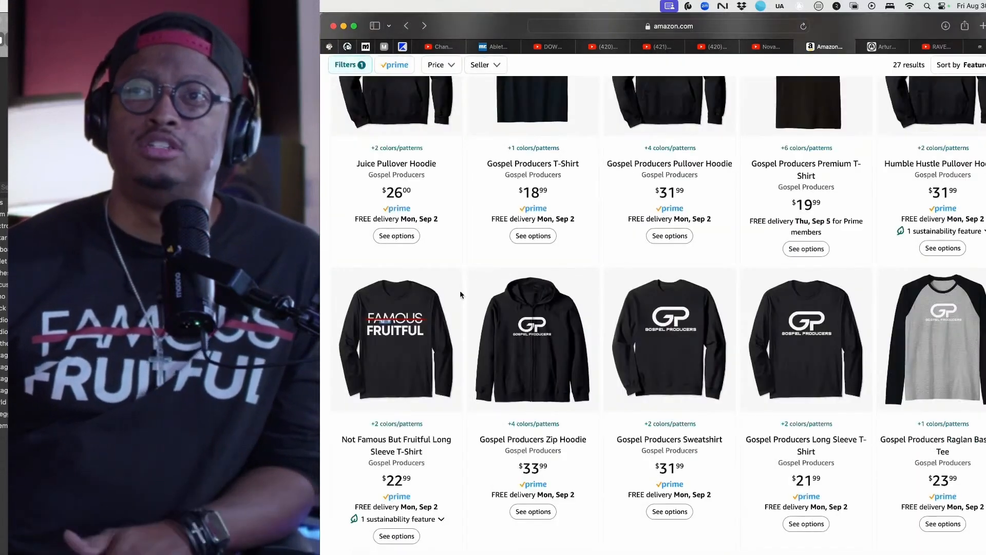
{"action": "left_click", "coordinate": [586, 304]}
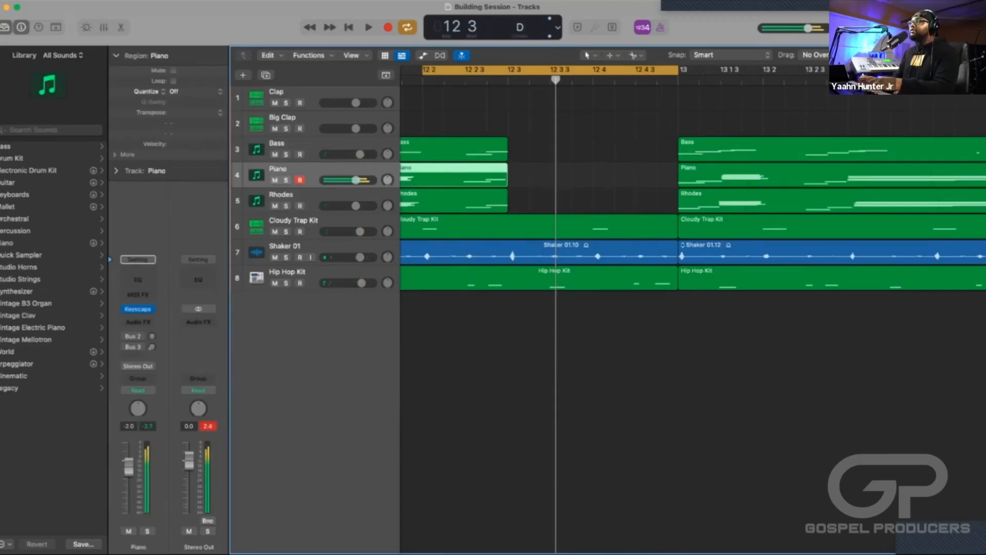
Switch back to Logic Pro and record a new piano part into the Piano track's gap before bar 13.
{"action": "key", "text": "space"}
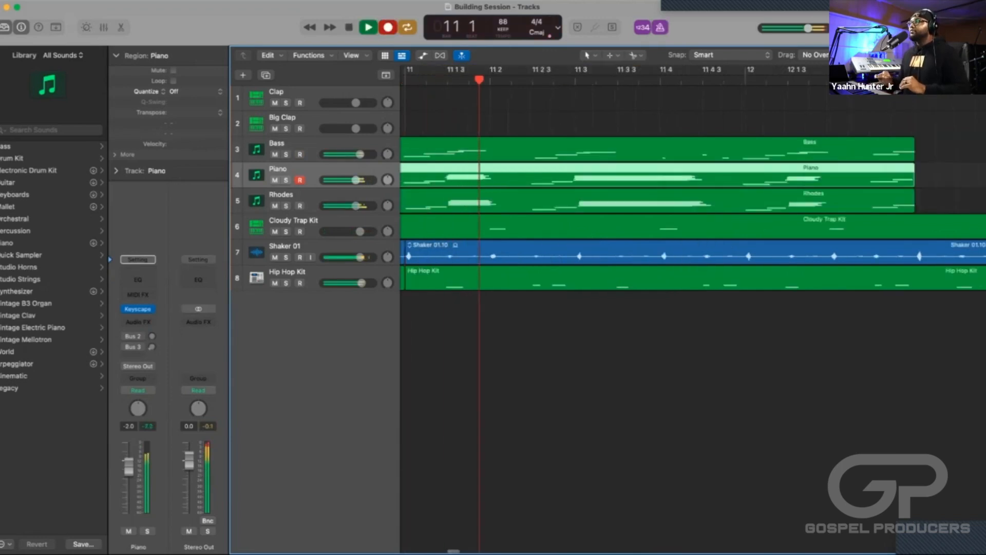
{"action": "scroll", "coordinate": [692, 216], "scroll_direction": "right", "scroll_amount": 6}
{"action": "scroll", "coordinate": [519, 205], "scroll_direction": "down", "scroll_amount": 1}
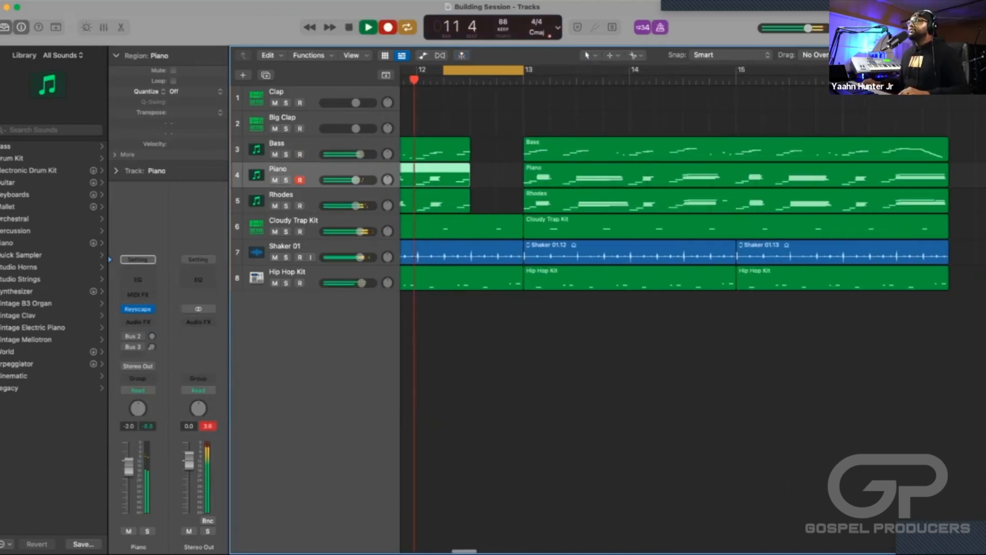
{"action": "scroll", "coordinate": [519, 205], "scroll_direction": "left", "scroll_amount": 1}
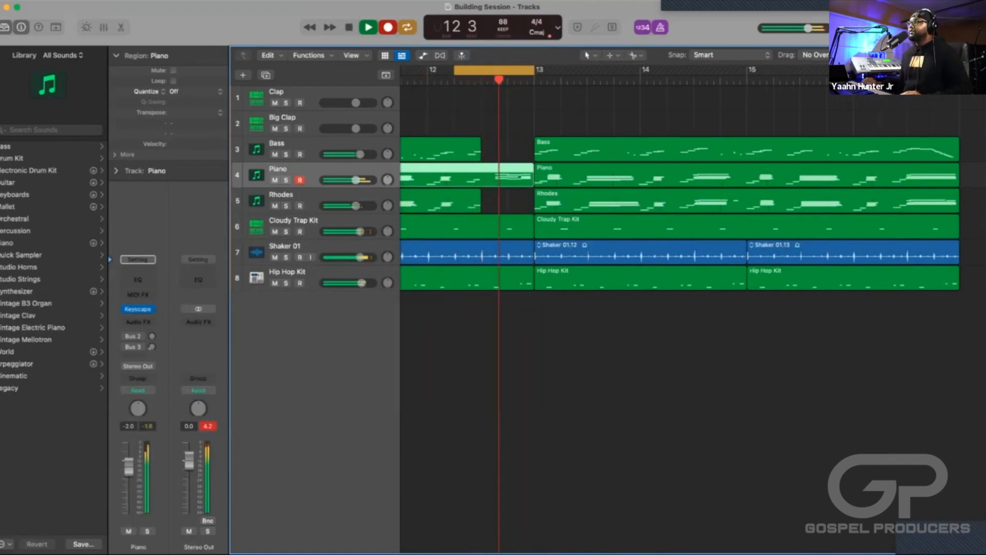
{"action": "key", "text": "space"}
Record a new bass part on the Bass track from 12 2 to bar 13, and play it back.
{"action": "key", "text": "Up"}
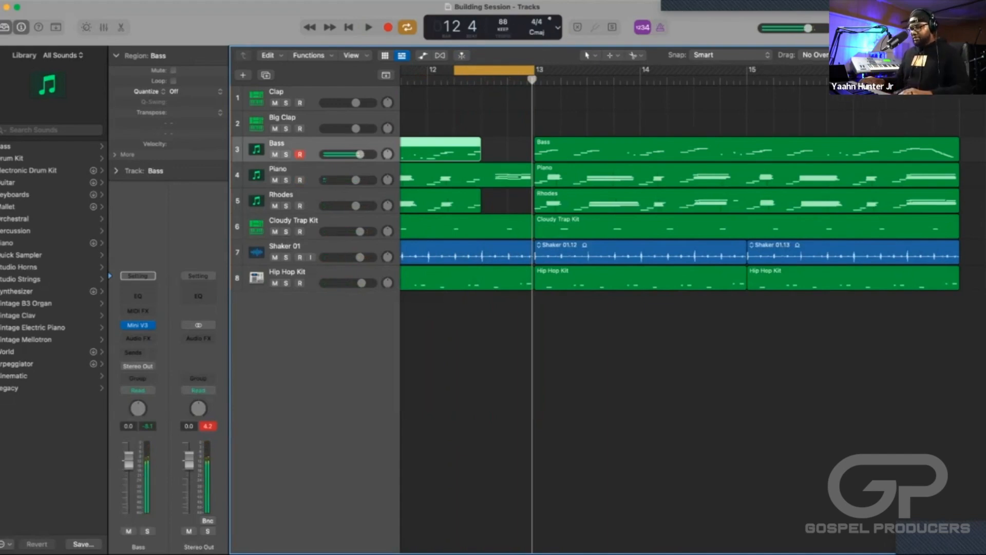
{"action": "key", "text": "r"}
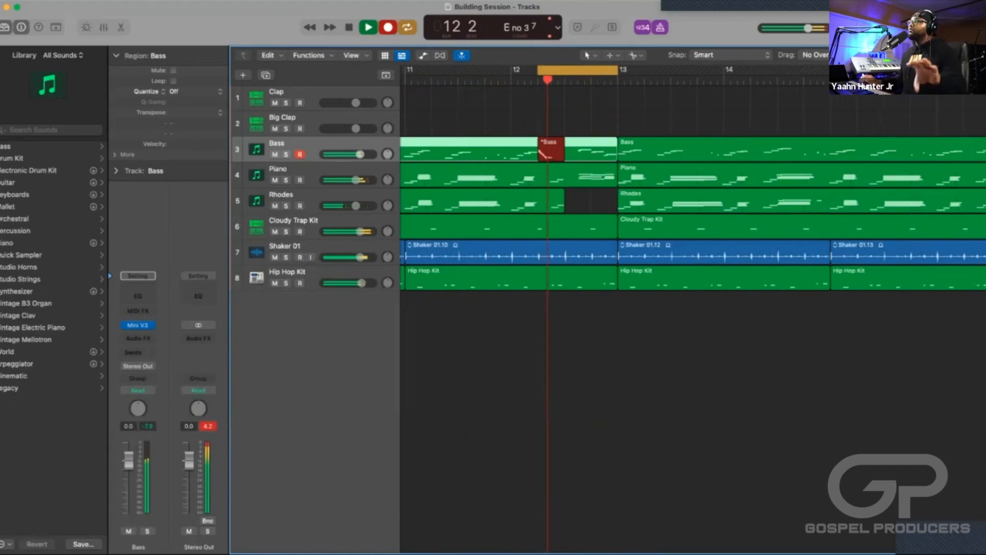
{"action": "key", "text": "space"}
{"action": "key", "text": "space"}
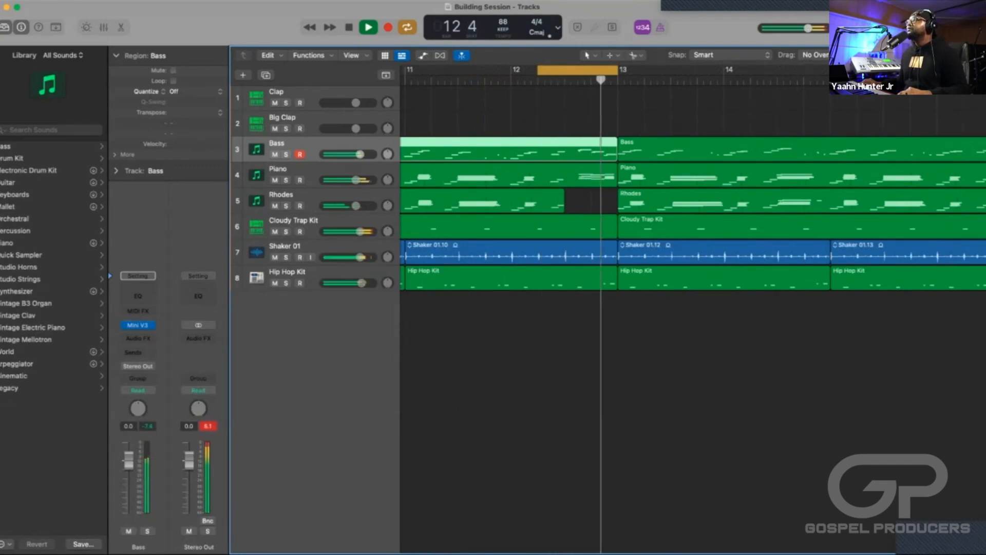
{"action": "key", "text": "space"}
Record matching chords on the Rhodes track in the gap from 12 3 to bar 13, and play them back.
{"action": "key", "text": "Down"}
{"action": "key", "text": "Down"}
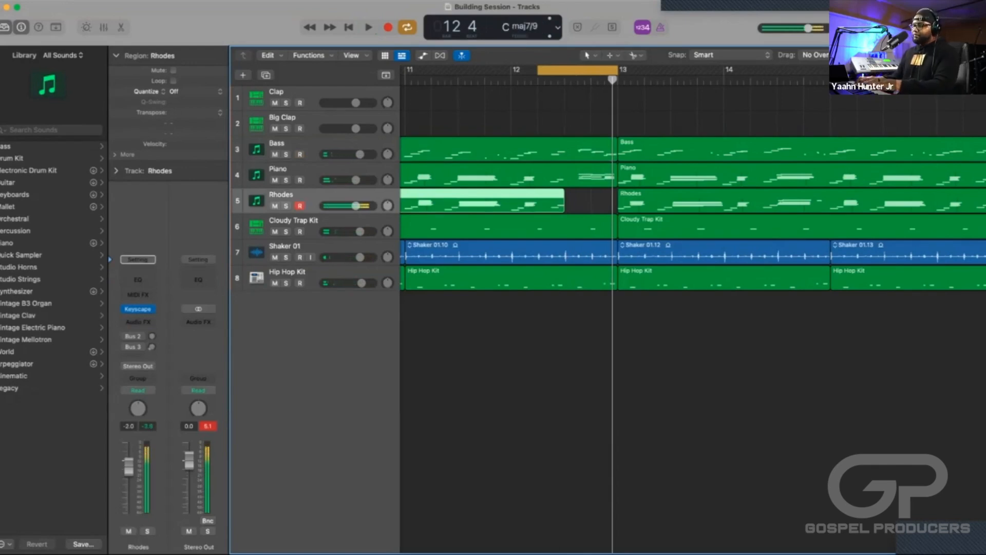
{"action": "key", "text": "r"}
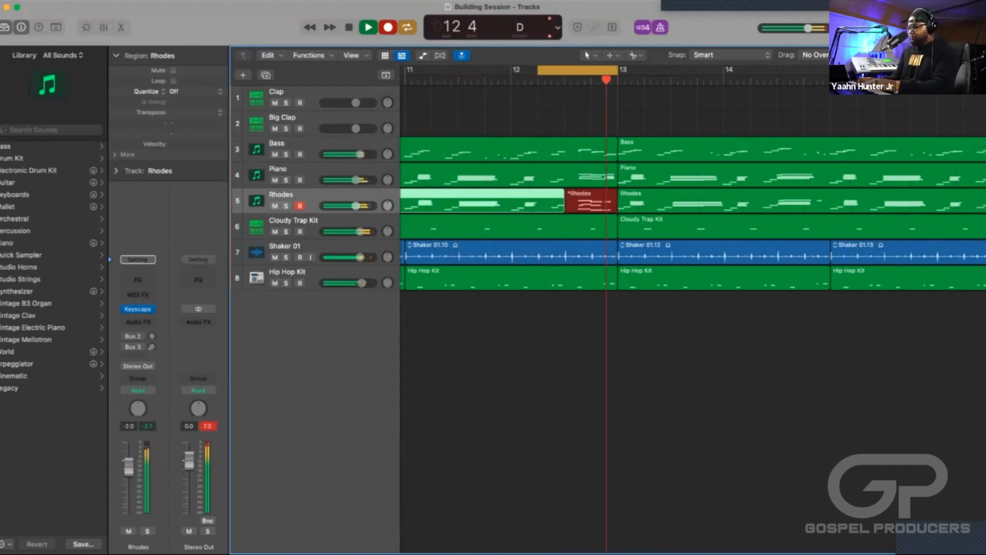
{"action": "key", "text": "space"}
{"action": "key", "text": "space"}
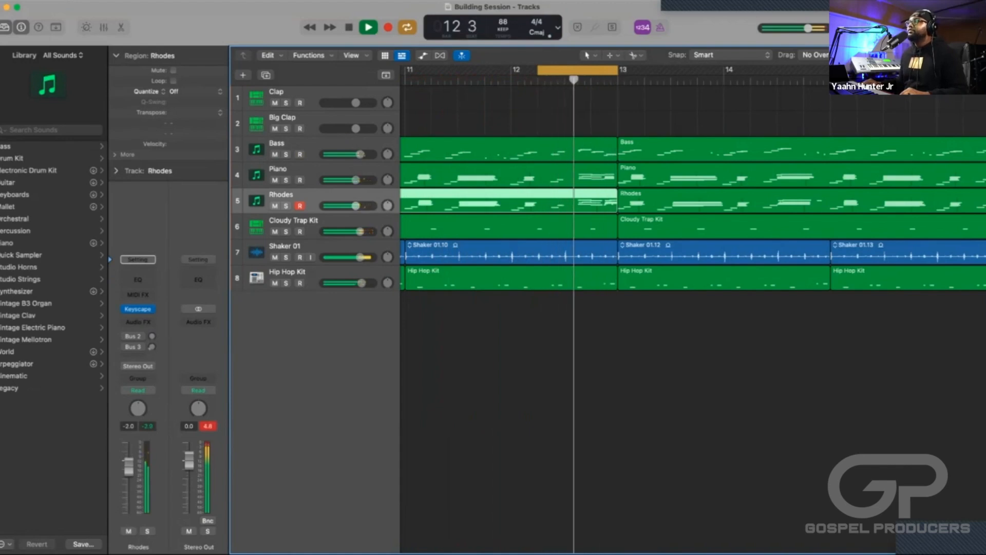
{"action": "key", "text": "space"}
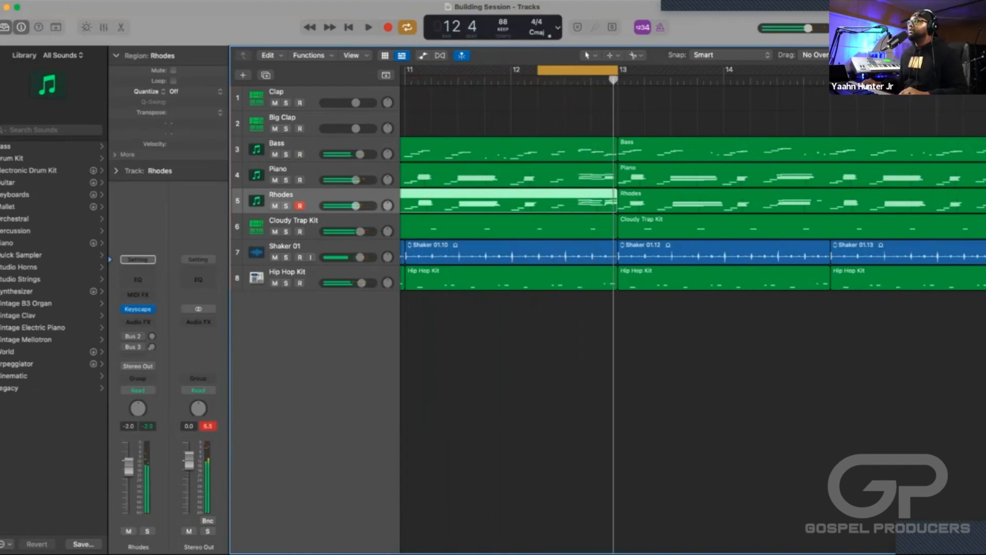
Play back the re-recorded transition with the cycle range extended from bar 11 to just past bar 14, and turn cycling off.
{"action": "left_click_drag", "start_coordinate": [538, 70], "coordinate": [406, 69]}
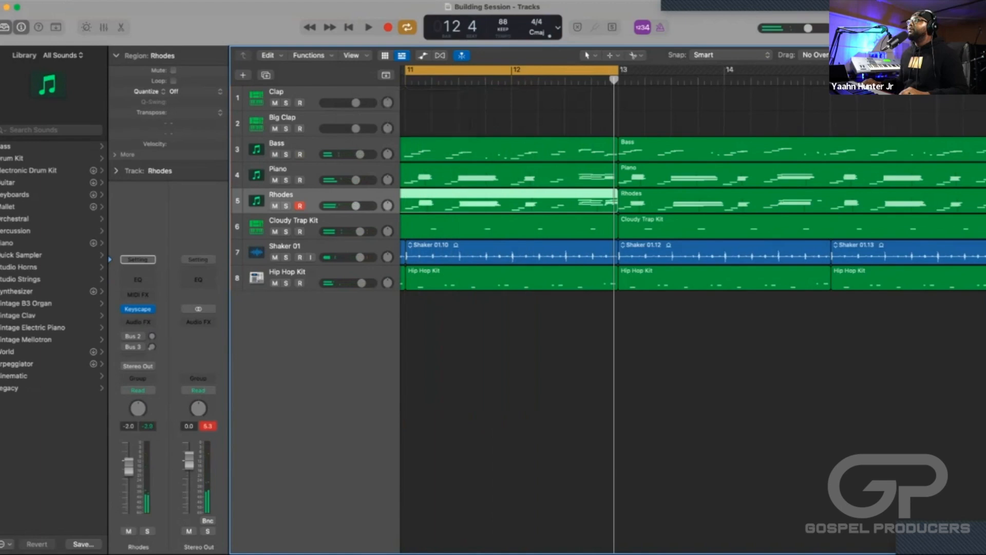
{"action": "key", "text": "space"}
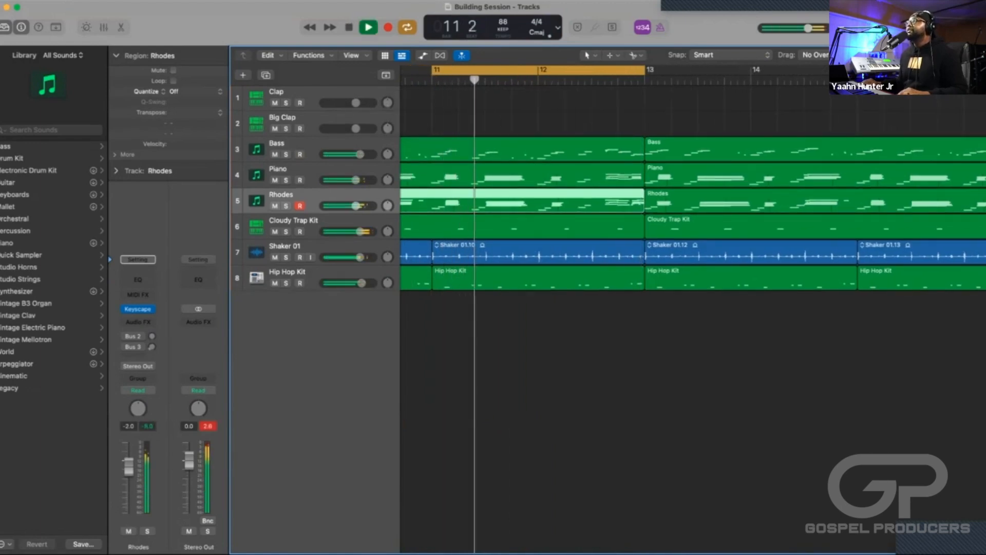
{"action": "left_click_drag", "start_coordinate": [645, 69], "coordinate": [764, 69]}
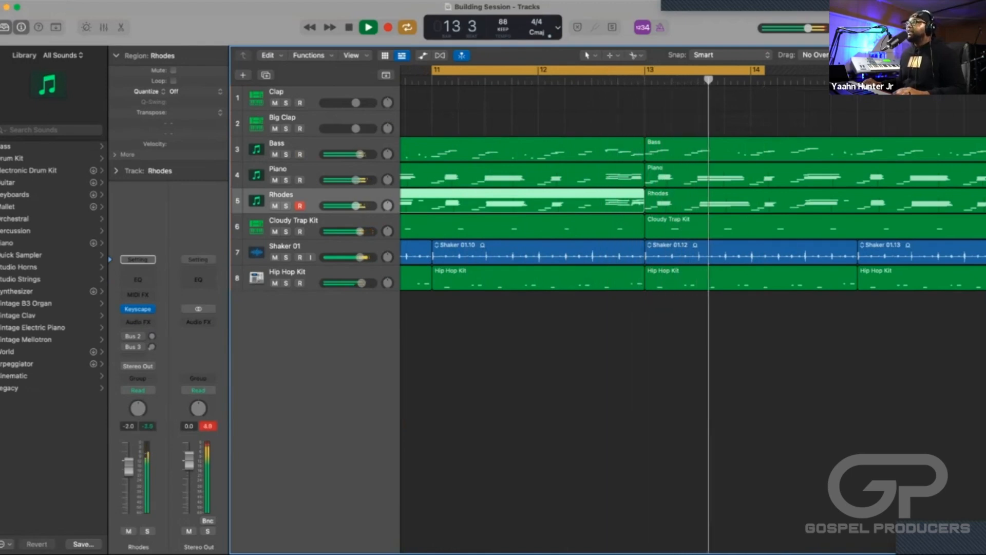
{"action": "key", "text": "space"}
{"action": "key", "text": "c"}
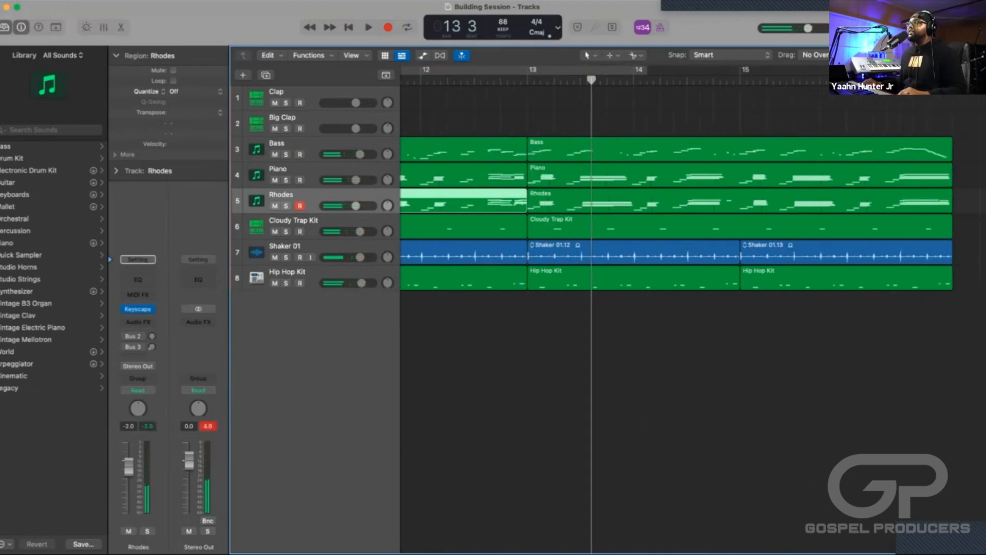
Mute the Bass, Piano, Shaker 01 and Hip Hop Kit regions in the section from bar 13 to bar 17.
{"action": "key", "text": "super+Left"}
{"action": "key", "text": "super+Left"}
{"action": "key", "text": "super+Left"}
{"action": "key", "text": "super+Left"}
{"action": "scroll", "coordinate": [591, 308], "scroll_direction": "left", "scroll_amount": 5}
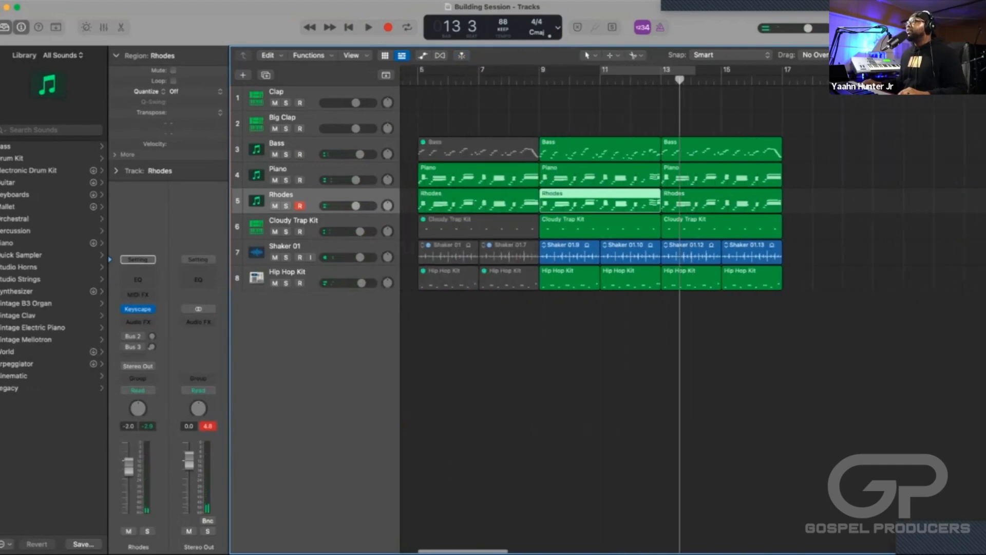
{"action": "left_click", "coordinate": [722, 148]}
{"action": "key", "text": "m"}
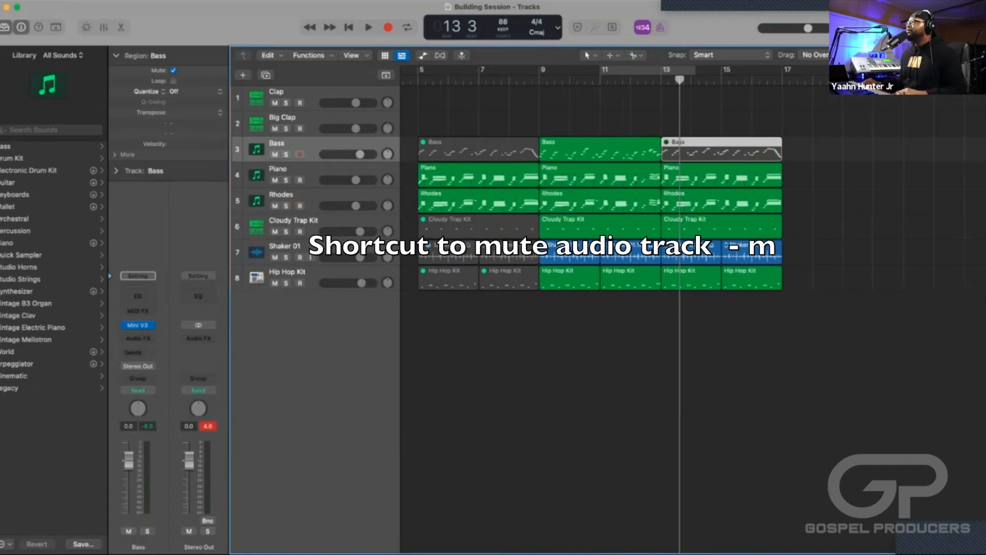
{"action": "left_click_drag", "start_coordinate": [797, 300], "coordinate": [689, 247]}
{"action": "key", "text": "m"}
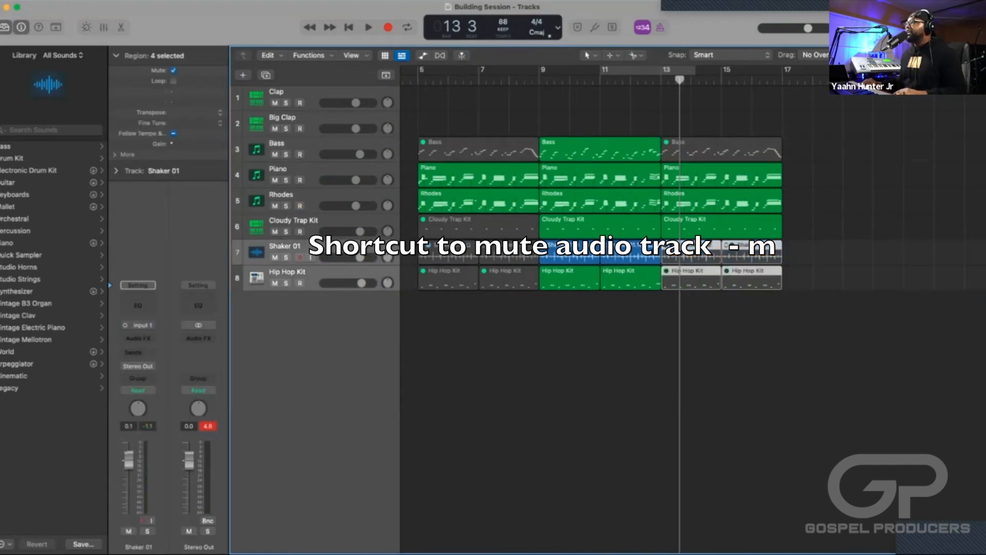
{"action": "left_click", "coordinate": [722, 175]}
{"action": "key", "text": "m"}
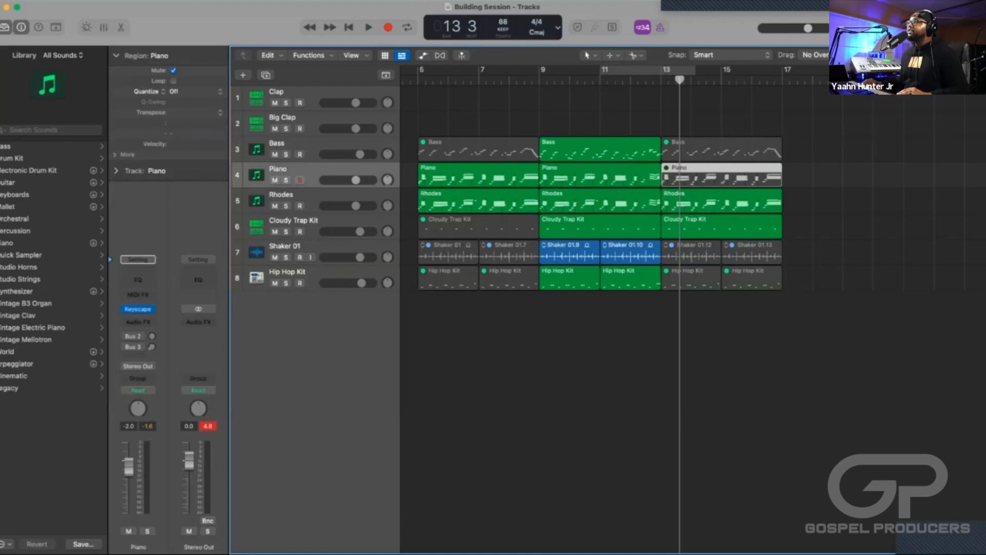
Play the arrangement through the transition at bar 13 and the stripped-down section up to bar 17.
{"action": "key", "text": "space"}
{"action": "key", "text": "shift+comma"}
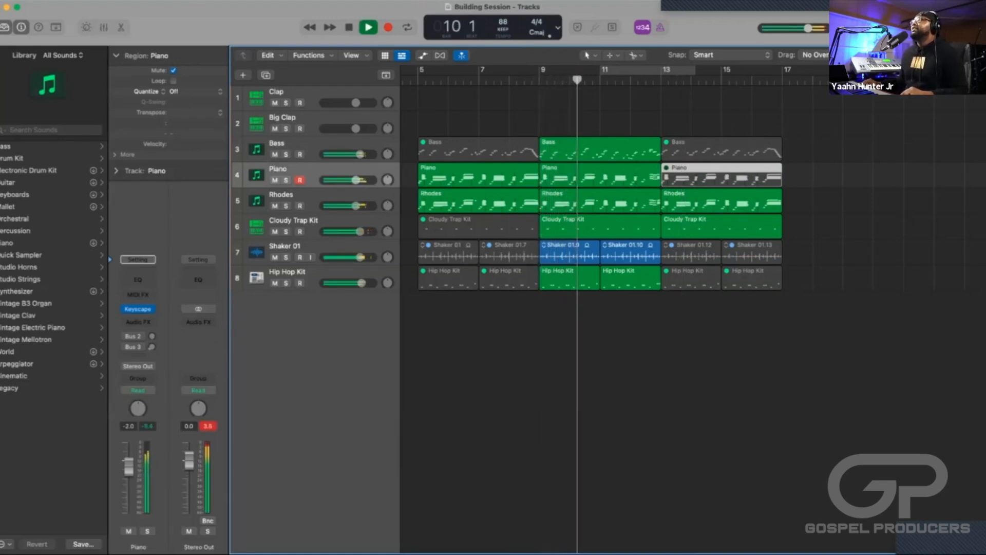
{"action": "key", "text": "super+Right"}
{"action": "key", "text": "super+Right"}
{"action": "key", "text": "super+Right"}
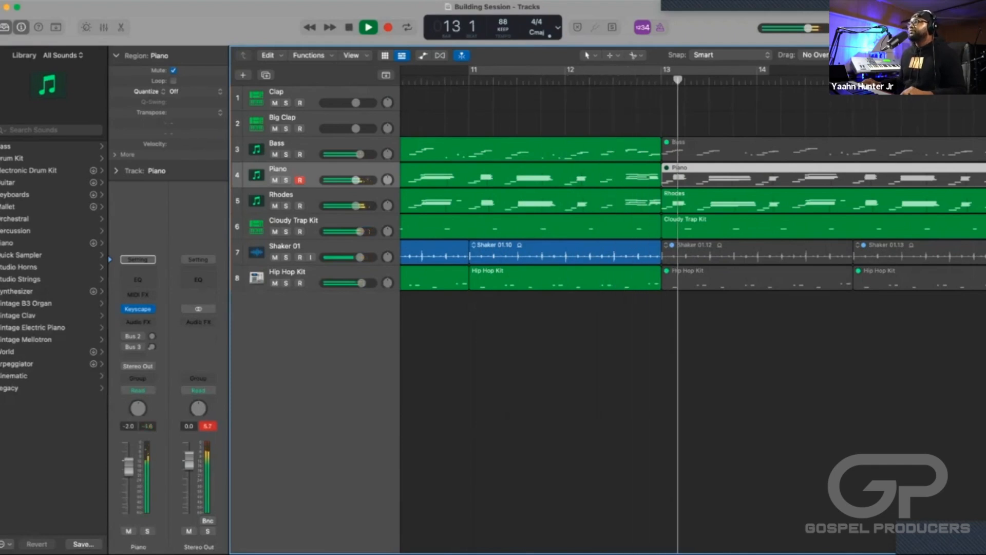
{"action": "key", "text": "super+Left"}
{"action": "key", "text": "super+Left"}
{"action": "key", "text": "super+Left"}
{"action": "key", "text": "super+Left"}
{"action": "key", "text": "super+Left"}
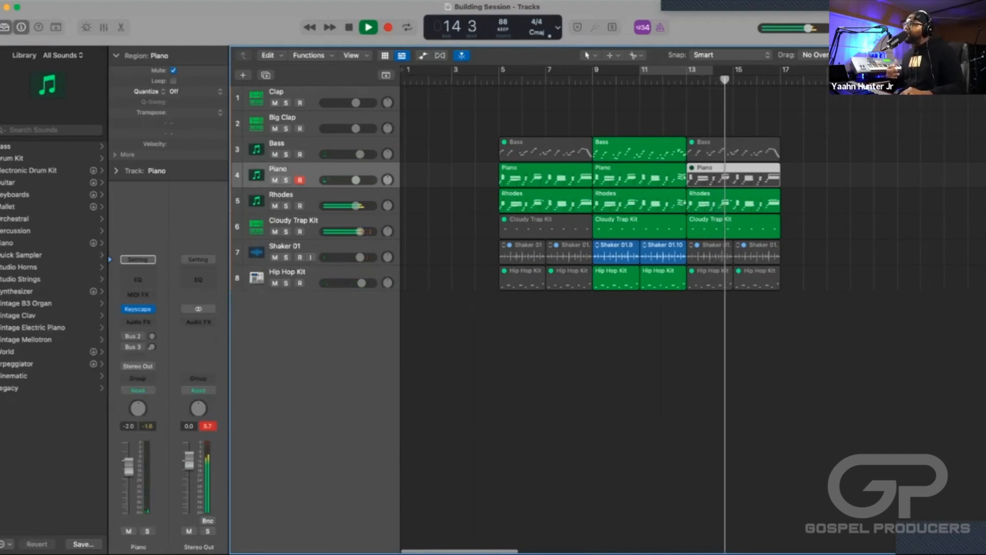
{"action": "scroll", "coordinate": [617, 308], "scroll_direction": "right", "scroll_amount": 3}
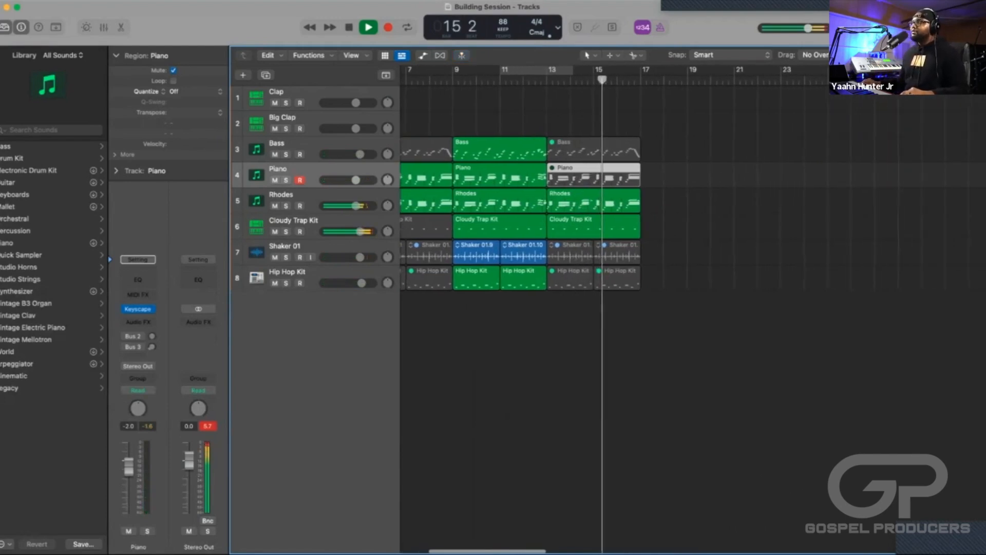
{"action": "scroll", "coordinate": [616, 308], "scroll_direction": "left", "scroll_amount": 1}
{"action": "scroll", "coordinate": [616, 309], "scroll_direction": "right", "scroll_amount": 2}
{"action": "key", "text": "super+Right"}
{"action": "key", "text": "super+Right"}
{"action": "key", "text": "super+Right"}
{"action": "key", "text": "super+Right"}
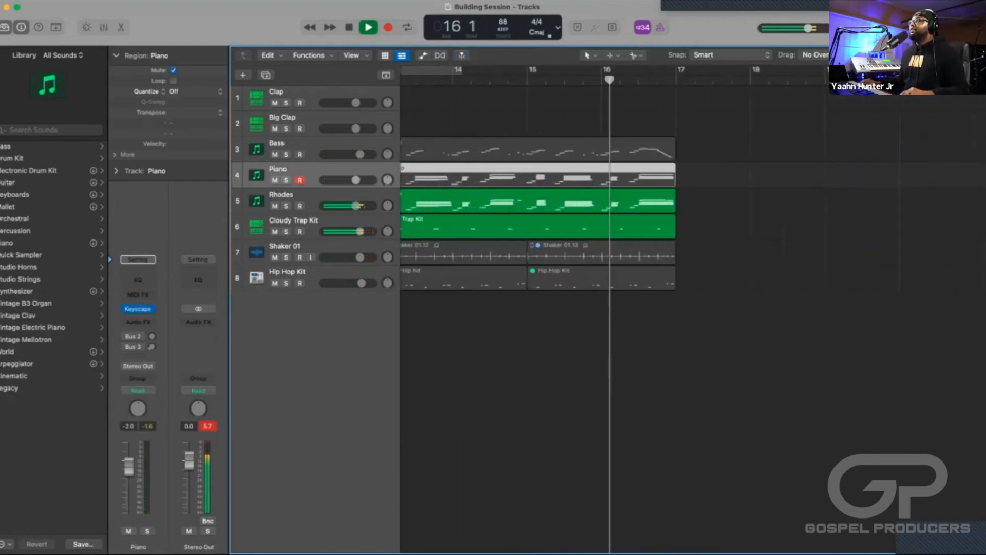
{"action": "key", "text": "super+Right"}
{"action": "scroll", "coordinate": [617, 309], "scroll_direction": "right", "scroll_amount": 1}
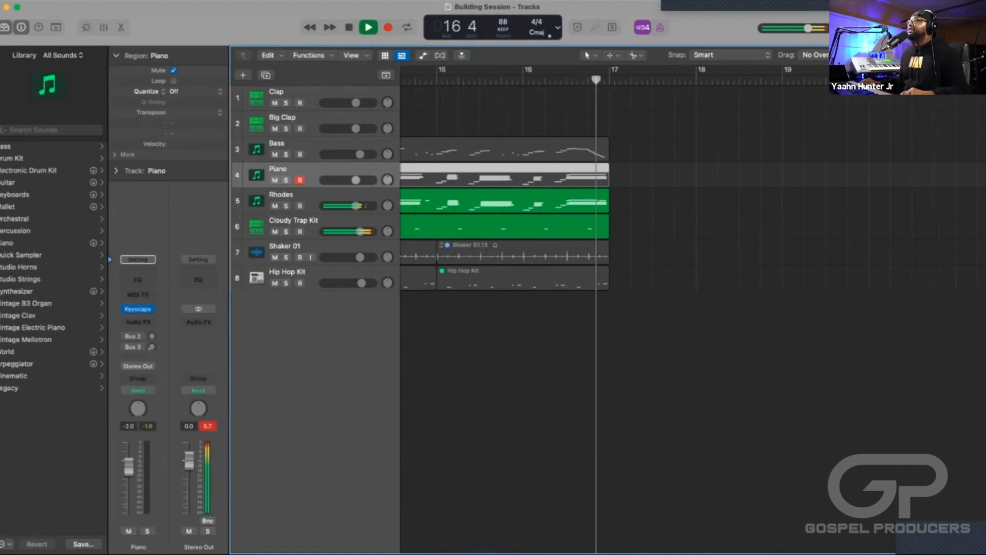
{"action": "key", "text": "space"}
Duplicate all regions of the bar 13 to 17 section to bar 17, and set the cycle range from bar 13 to bar 21.
{"action": "key", "text": "super+Left"}
{"action": "key", "text": "super+Left"}
{"action": "key", "text": "super+Left"}
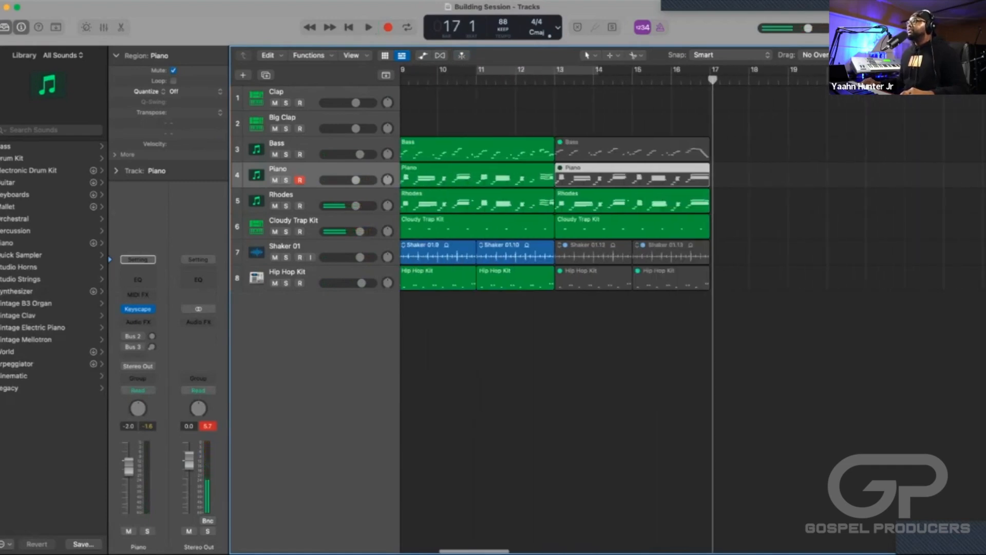
{"action": "left_click_drag", "start_coordinate": [756, 312], "coordinate": [572, 109]}
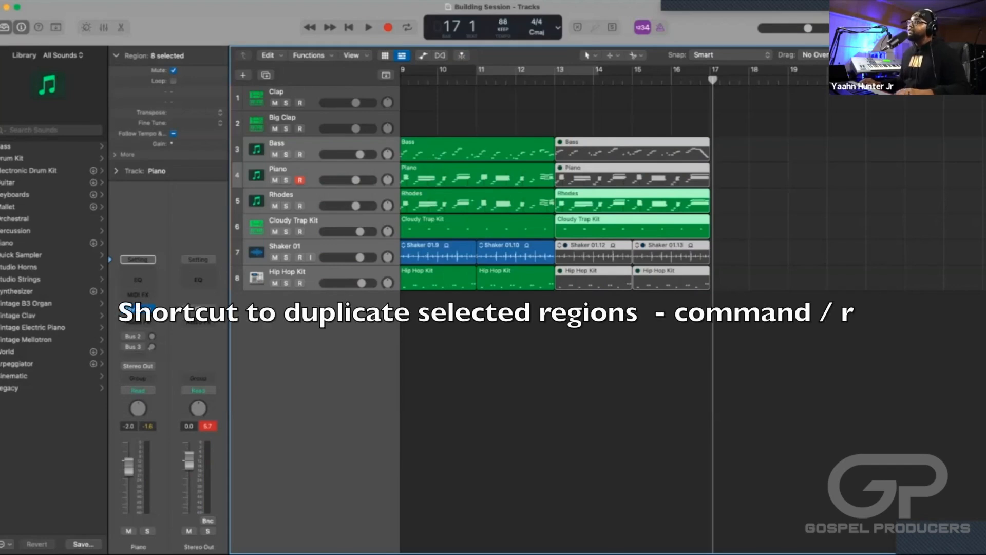
{"action": "key", "text": "super+r"}
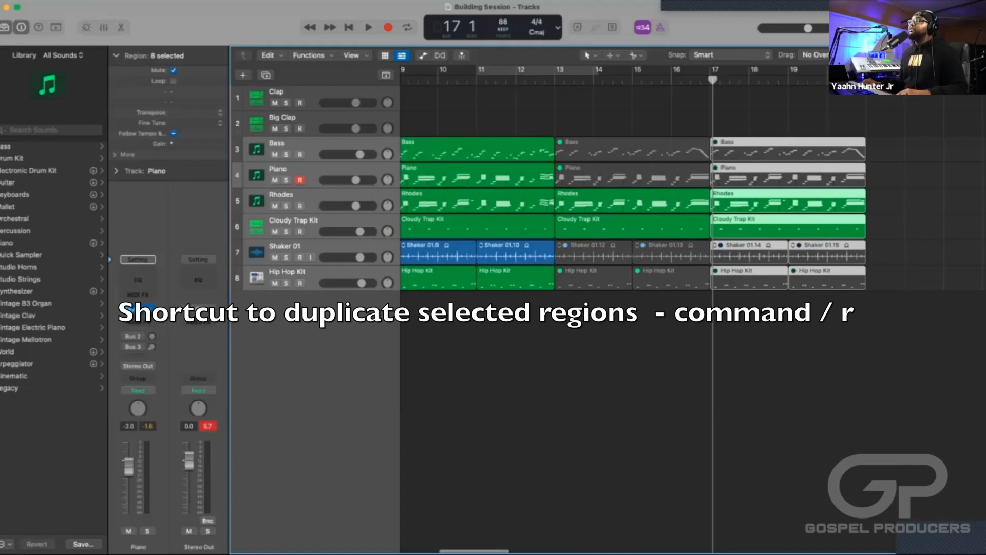
{"action": "key", "text": "super+Left"}
{"action": "scroll", "coordinate": [689, 215], "scroll_direction": "right", "scroll_amount": 5}
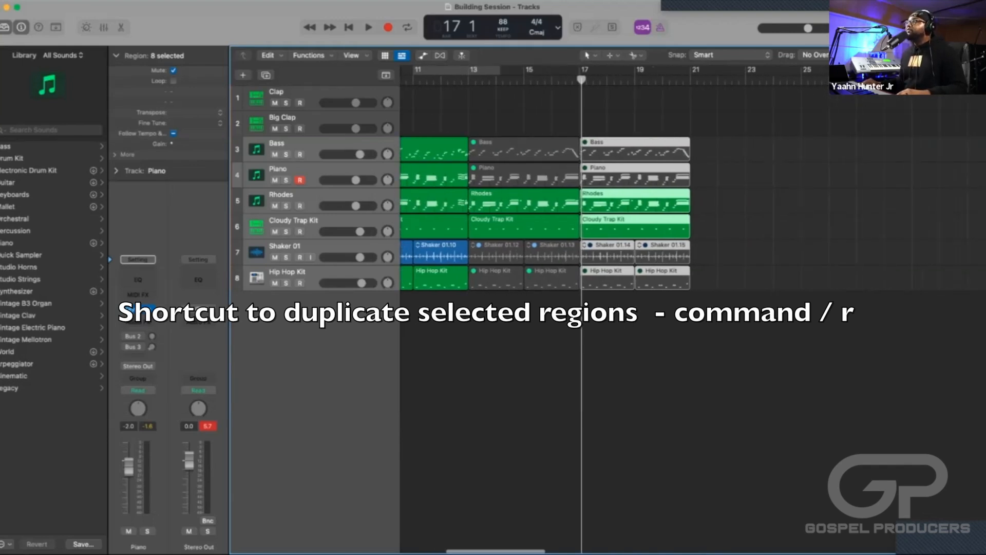
{"action": "left_click_drag", "start_coordinate": [470, 70], "coordinate": [690, 70]}
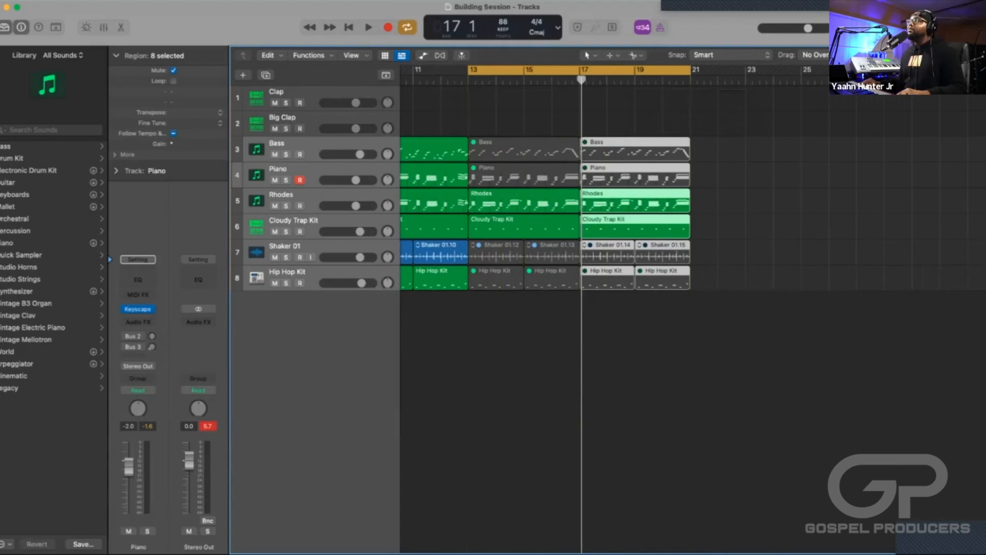
Create one software instrument track below Hip Hop Kit using Roland Cloud's JV-1080 as its instrument.
{"action": "left_click", "coordinate": [288, 272]}
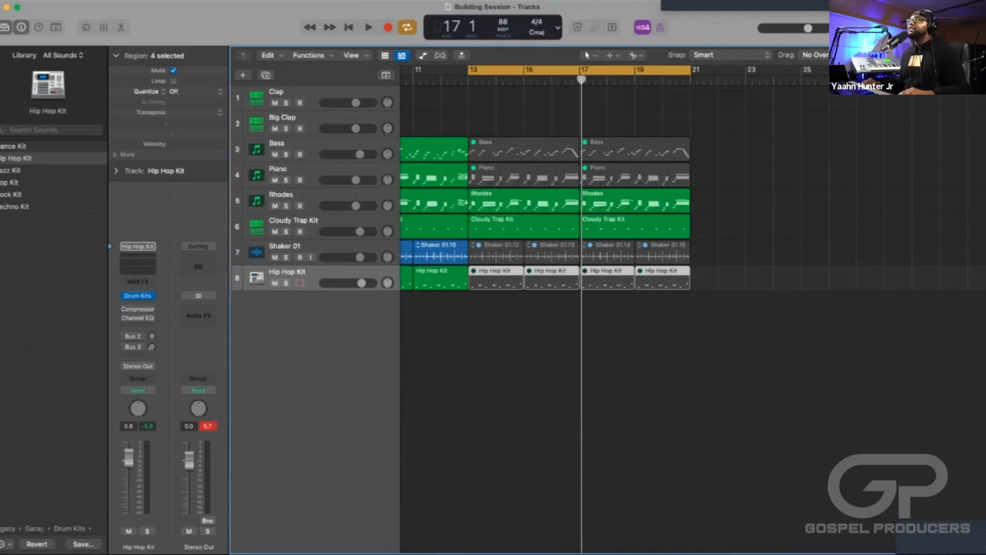
{"action": "key", "text": "alt+super+n"}
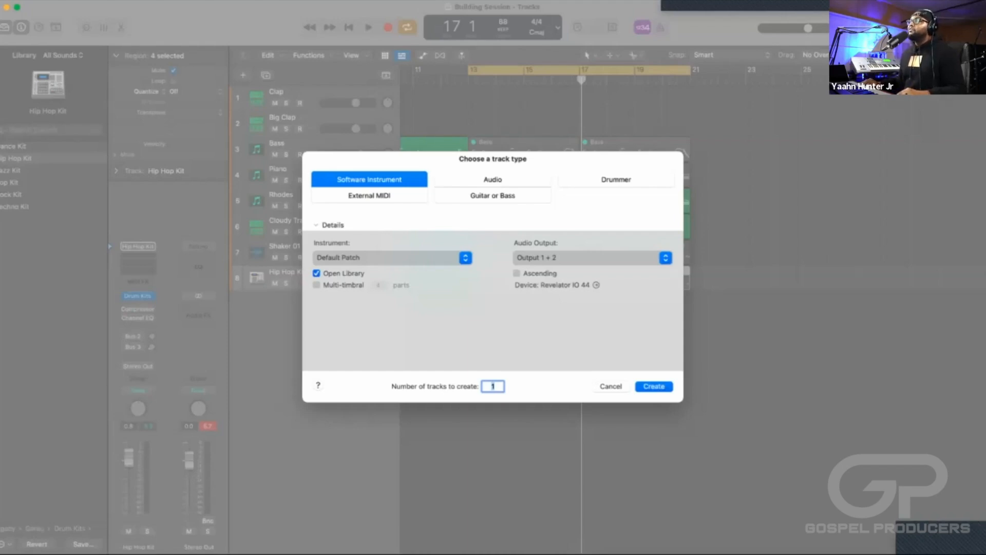
{"action": "left_click", "coordinate": [390, 258]}
{"action": "scroll", "coordinate": [380, 360], "scroll_direction": "down", "scroll_amount": 2}
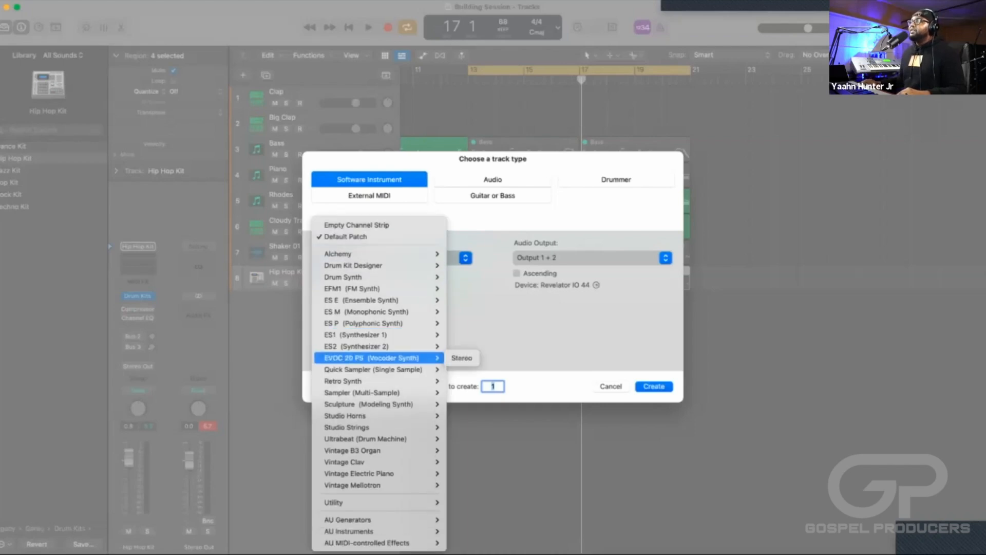
{"action": "mouse_move", "coordinate": [380, 532]}
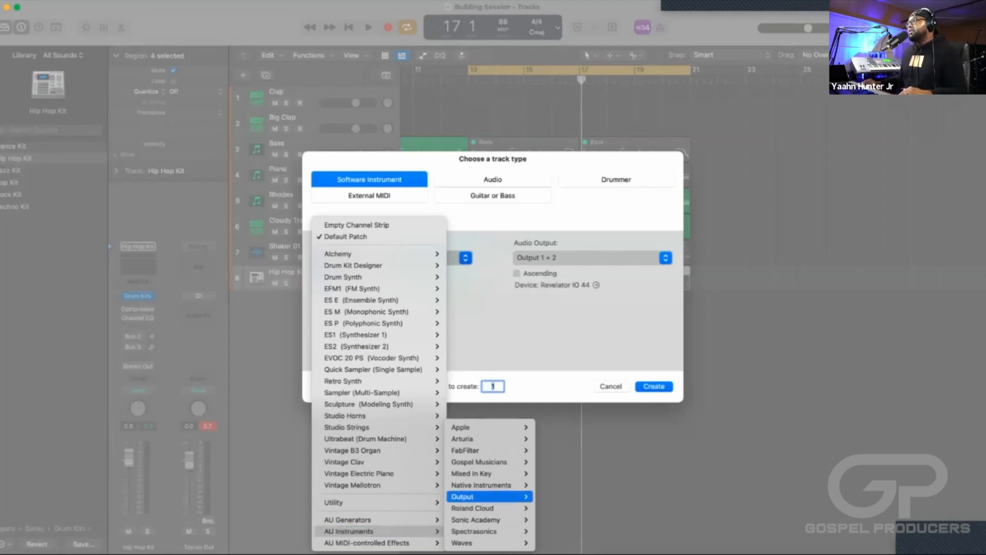
{"action": "mouse_move", "coordinate": [472, 508]}
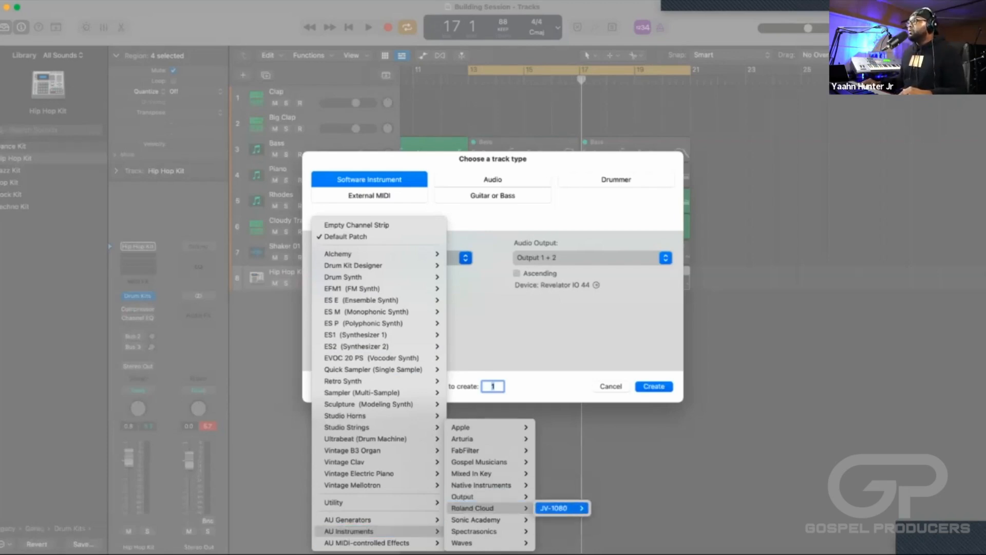
{"action": "mouse_move", "coordinate": [553, 508]}
{"action": "left_click", "coordinate": [607, 508]}
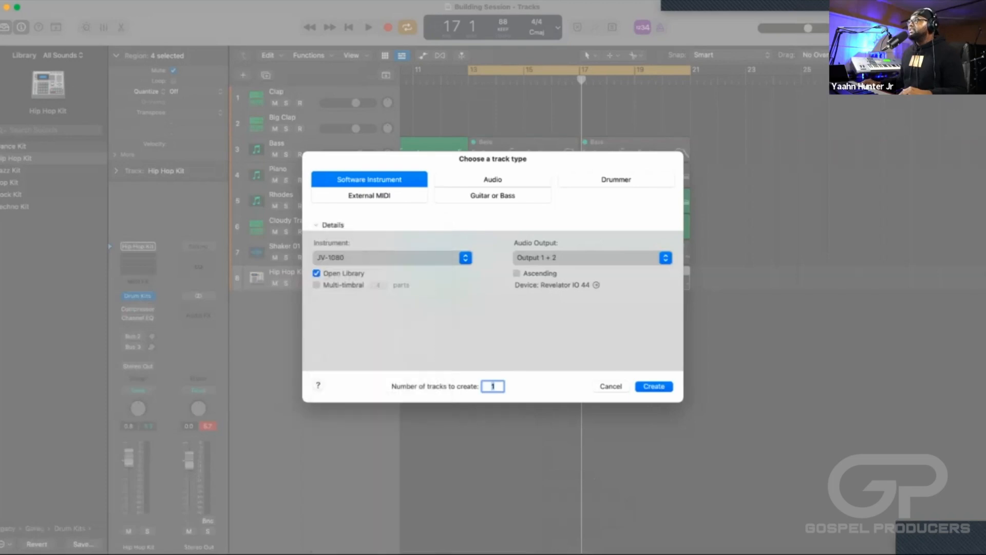
{"action": "key", "text": "Return"}
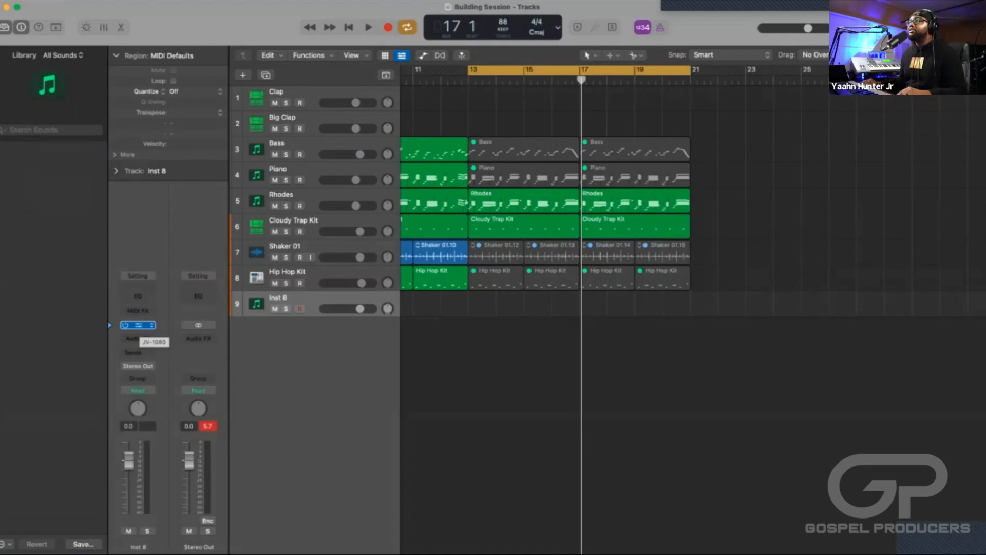
Open the JV-1080 instrument on the new track and authorize it with the account password, closing the authentication window.
{"action": "left_click", "coordinate": [138, 324]}
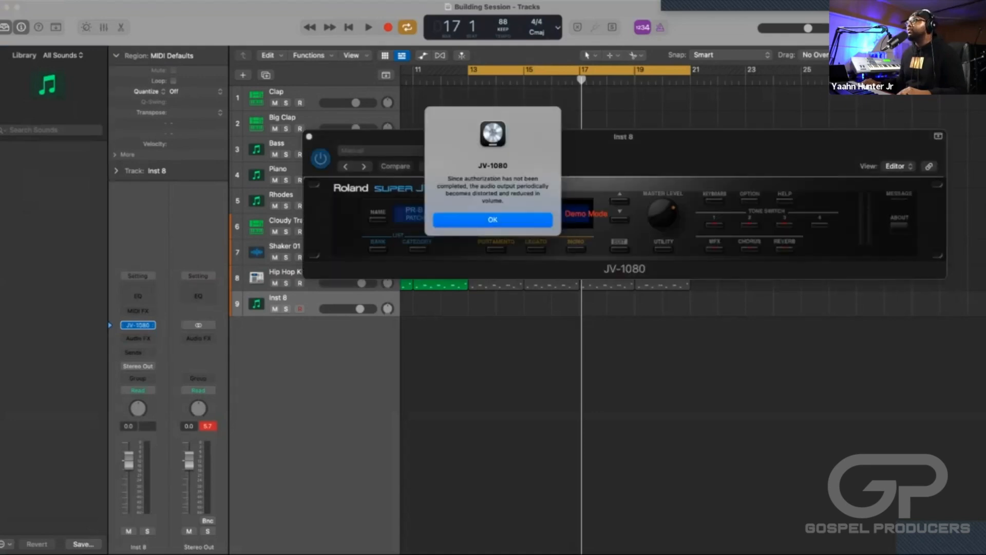
{"action": "key", "text": "Return"}
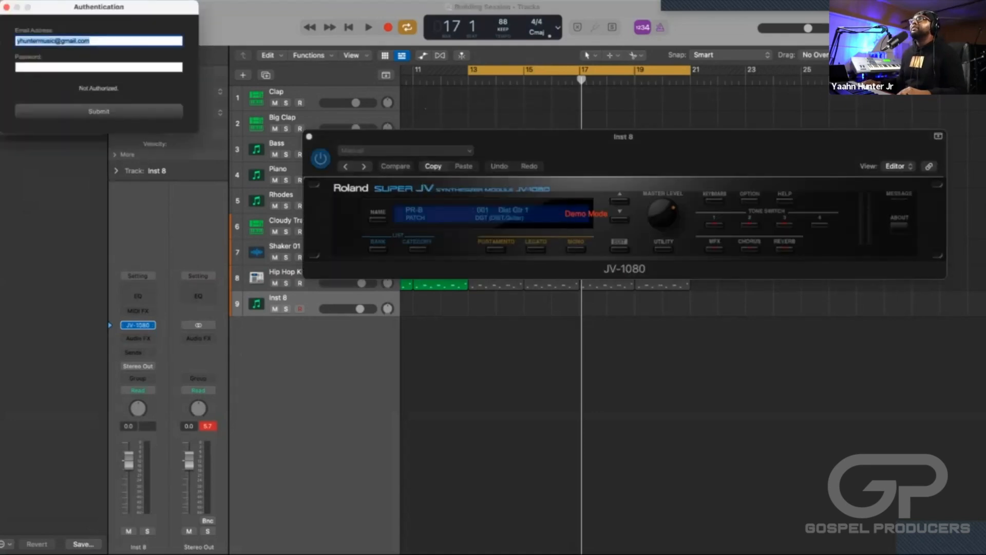
{"action": "key", "text": "Tab"}
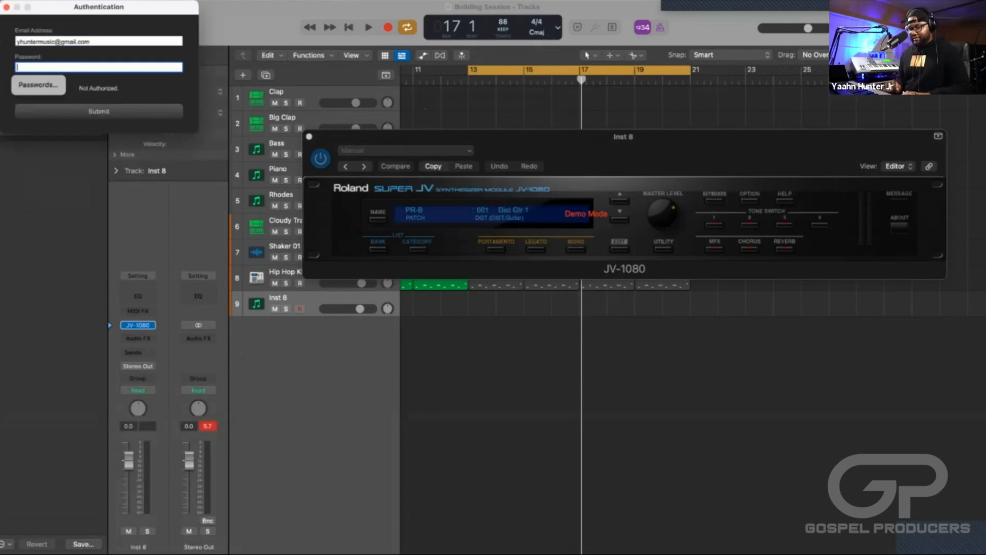
{"action": "type", "text": "•"}
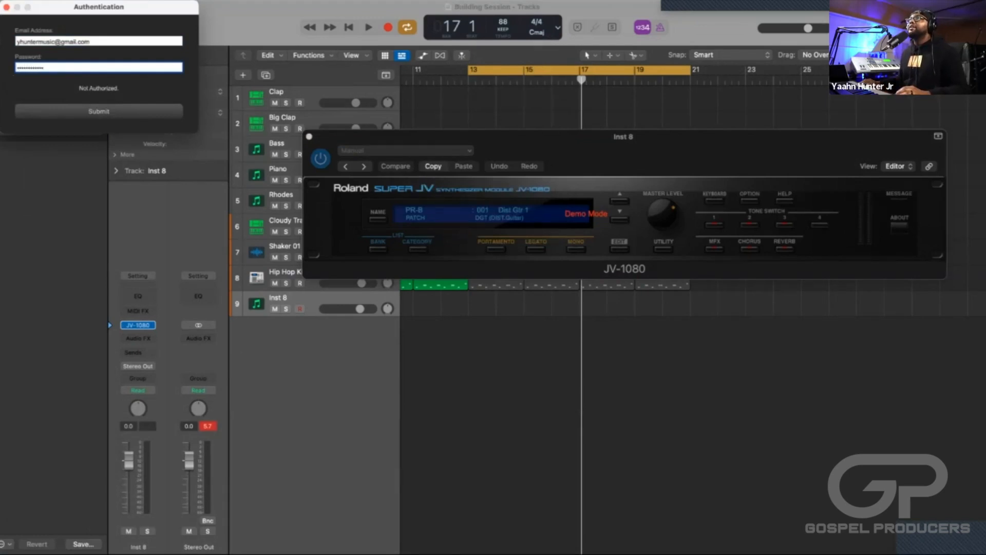
{"action": "key", "text": "Return"}
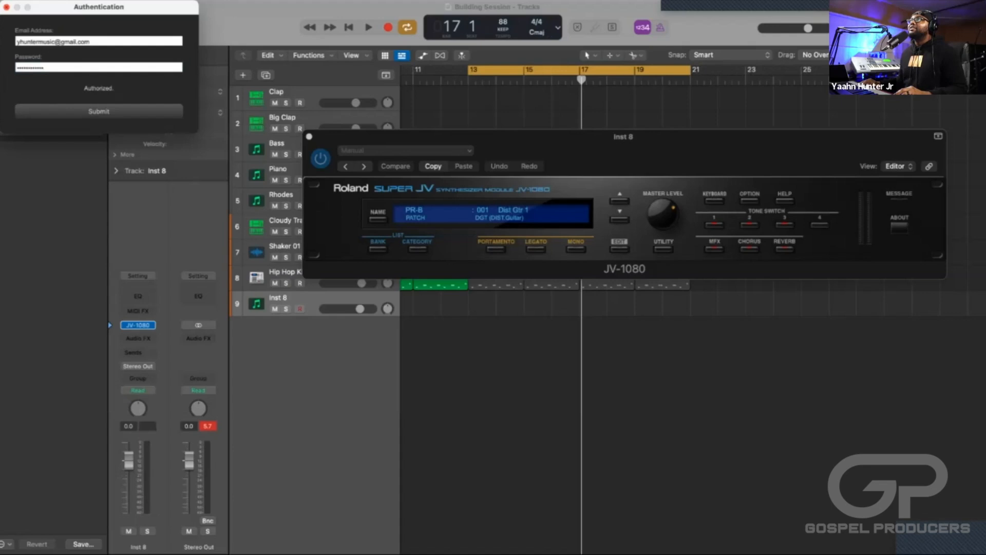
{"action": "left_click", "coordinate": [6, 7]}
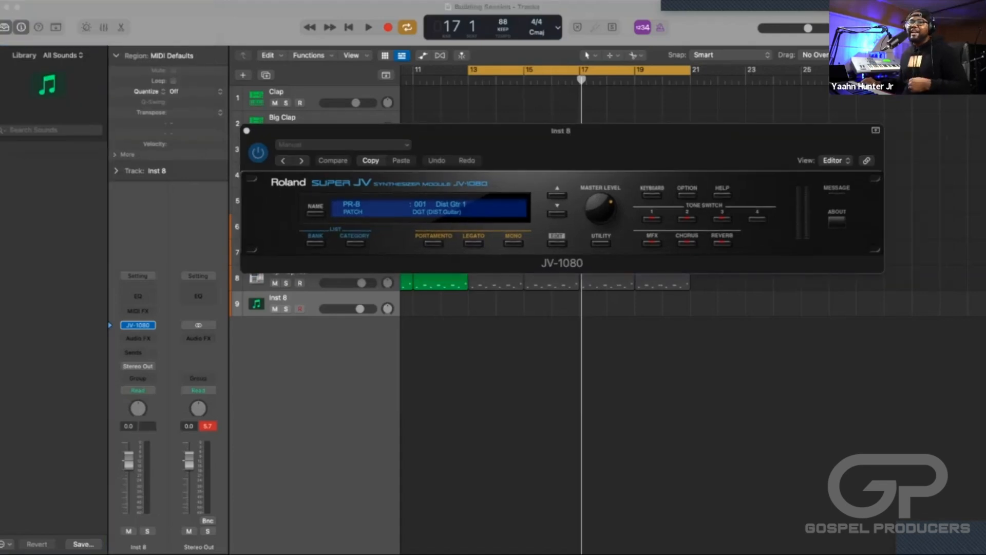
Open the JV-1080's patch bank list and browse the preset banks, including PR-C and PR-B.
{"action": "left_click_drag", "start_coordinate": [560, 130], "coordinate": [551, 111]}
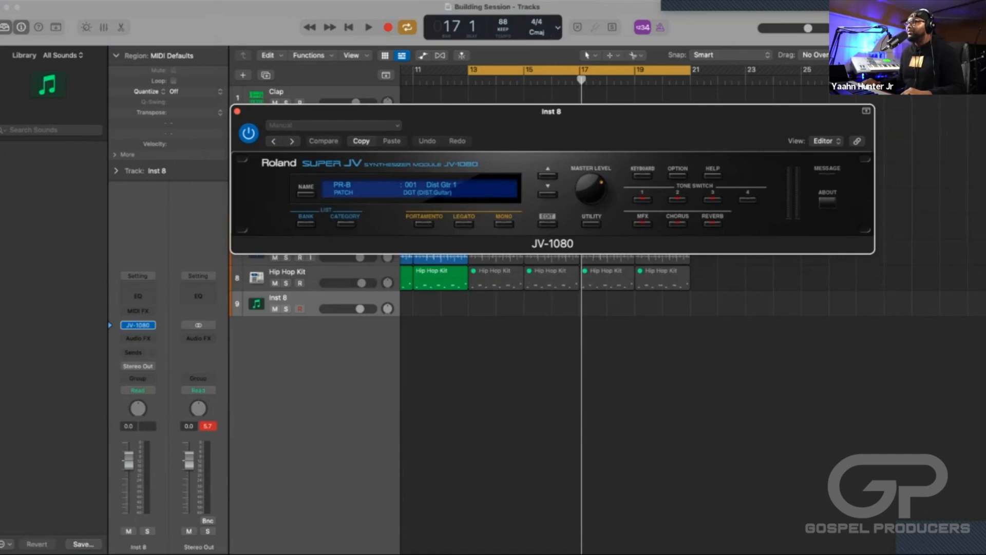
{"action": "left_click", "coordinate": [306, 222]}
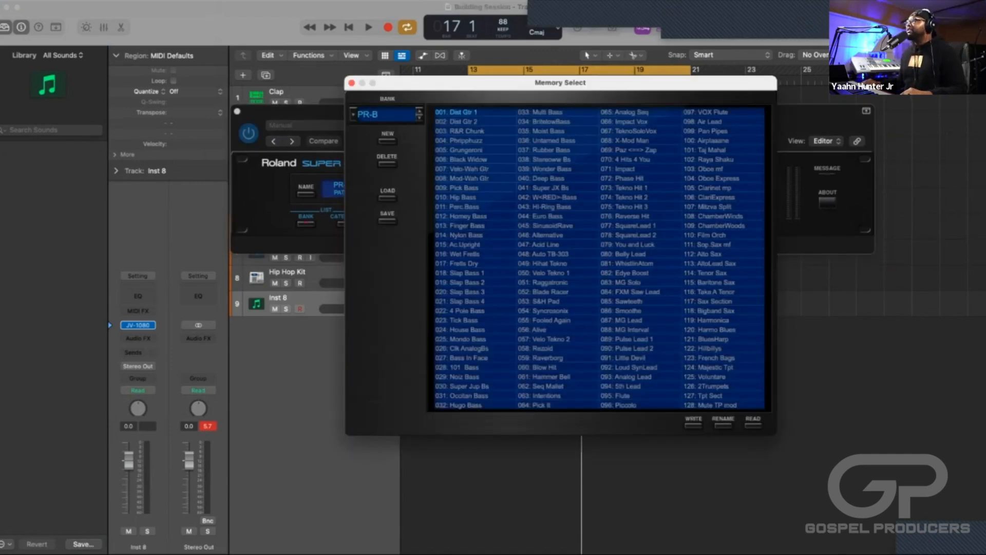
{"action": "left_click", "coordinate": [420, 111]}
{"action": "left_click", "coordinate": [420, 118]}
{"action": "left_click", "coordinate": [420, 118]}
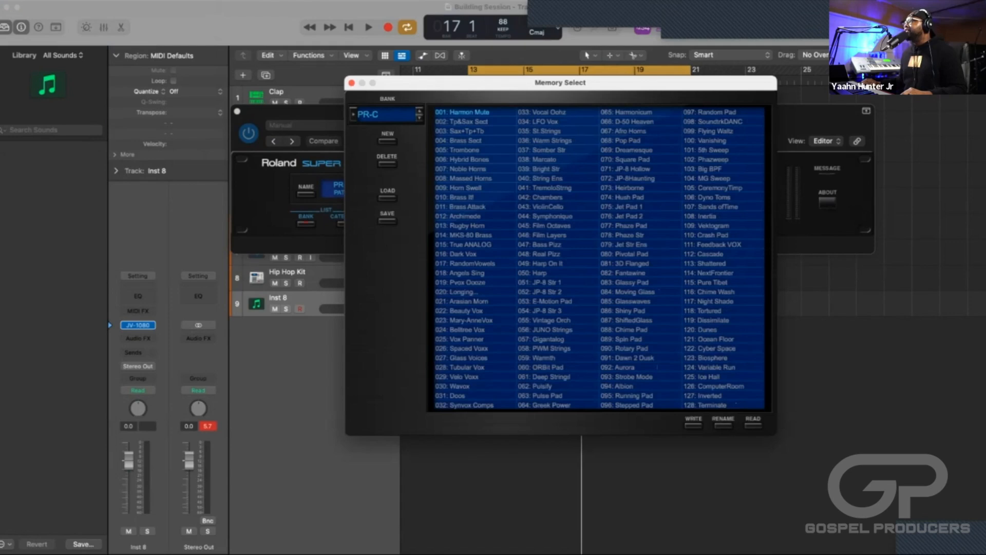
{"action": "left_click", "coordinate": [419, 118]}
{"action": "left_click", "coordinate": [420, 118]}
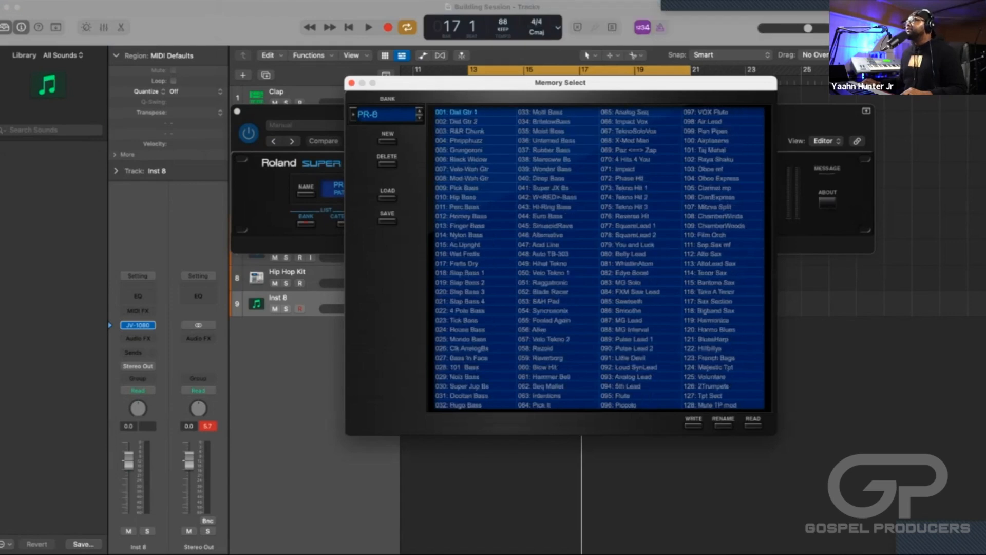
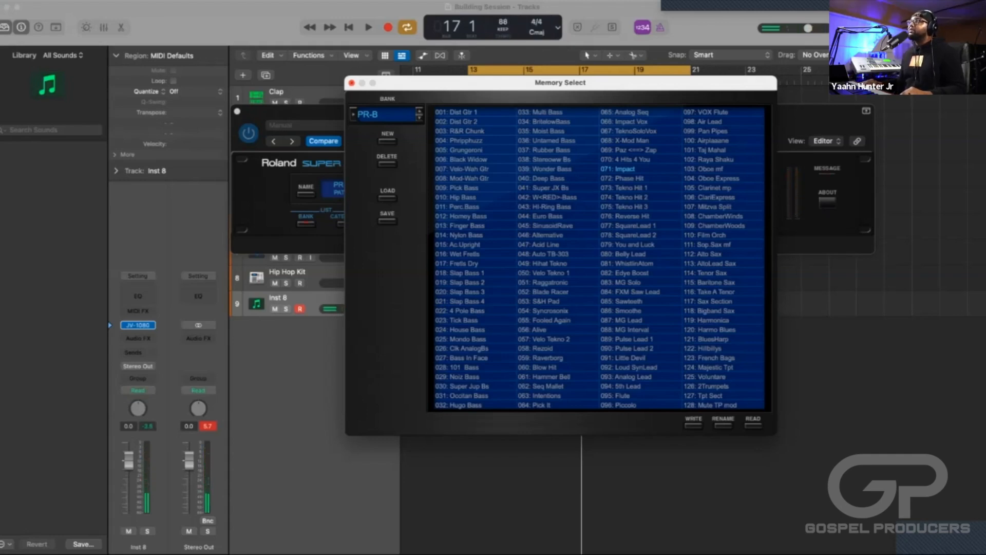
Close the JV-1080 windows and capture the part played along during playback around bar 17 as a region on the Inst 8 track.
{"action": "left_click", "coordinate": [351, 83]}
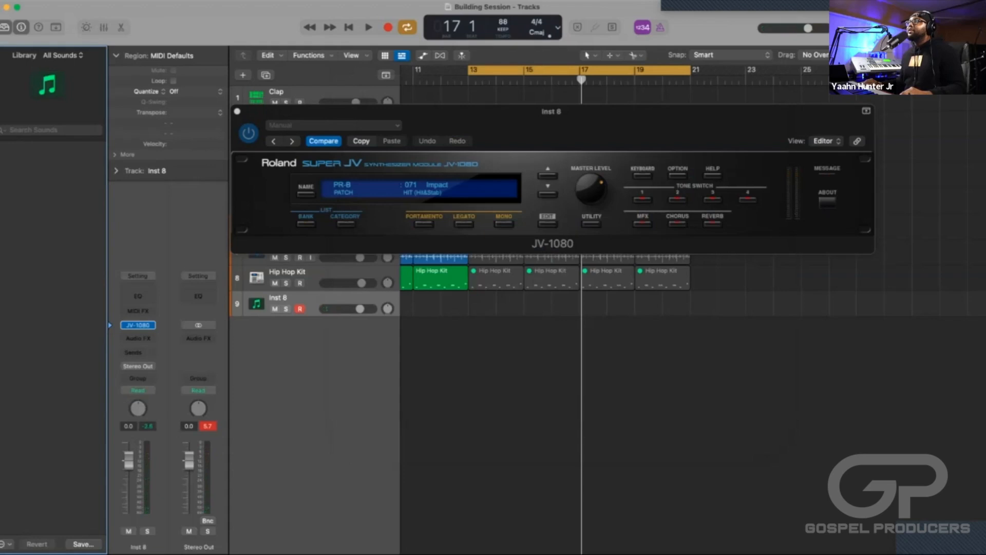
{"action": "left_click", "coordinate": [237, 111]}
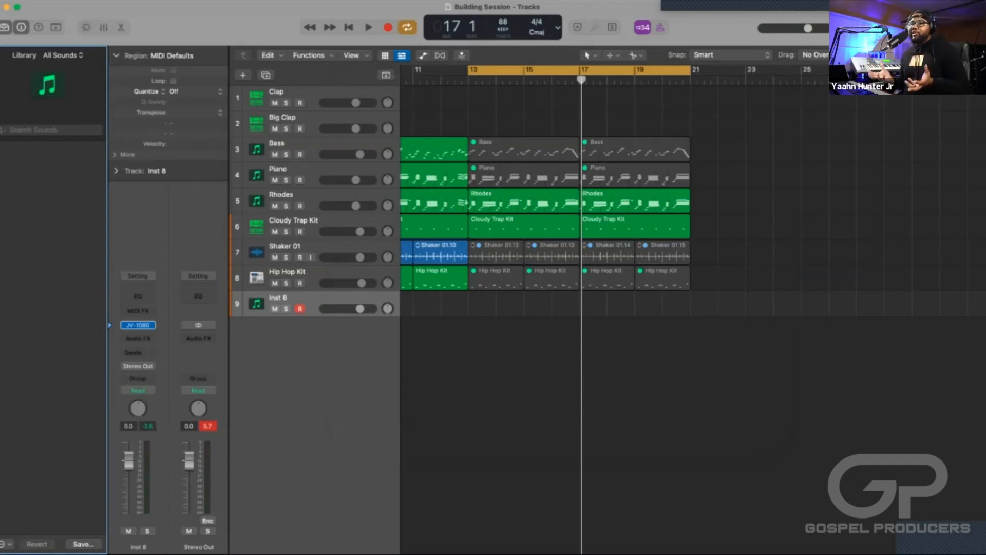
{"action": "key", "text": "space"}
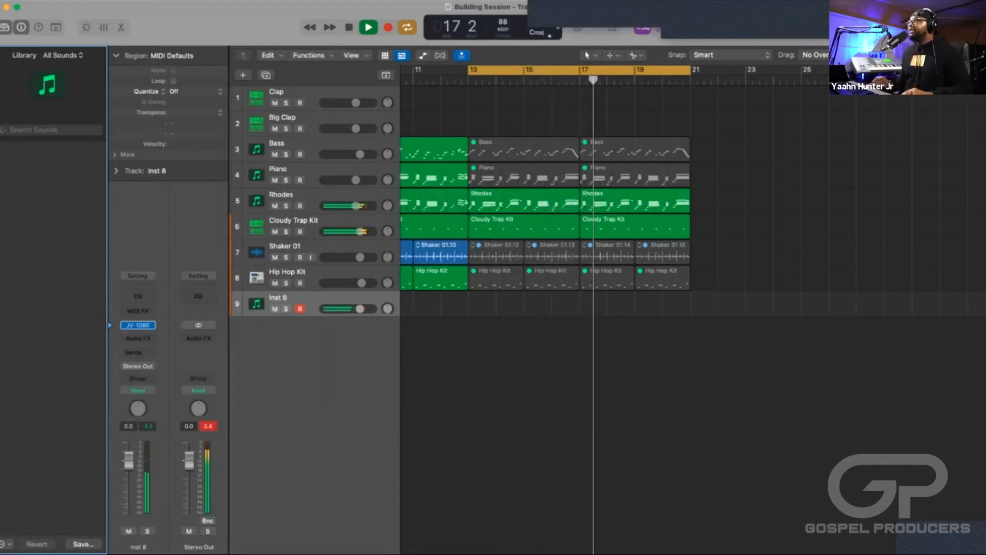
{"action": "key", "text": "space"}
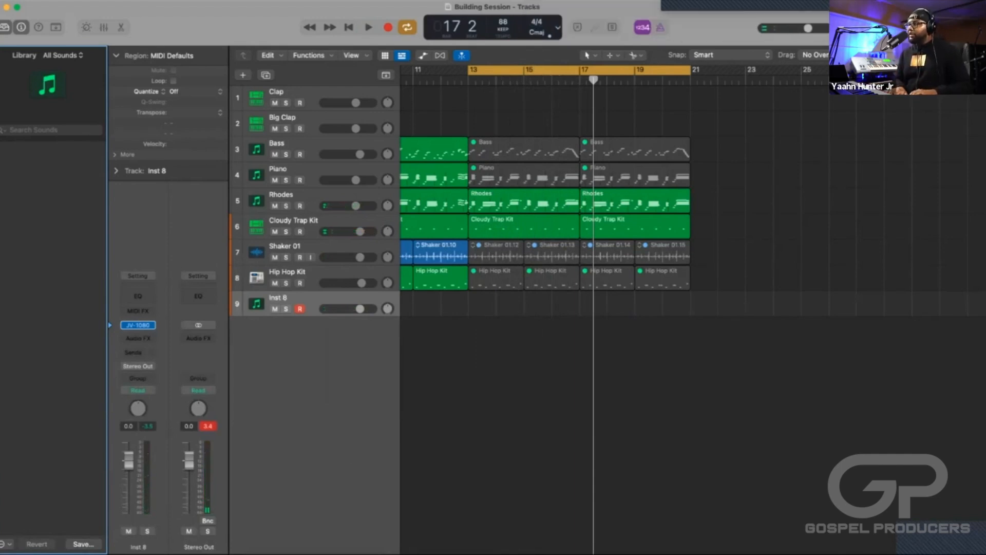
{"action": "key", "text": "shift+r"}
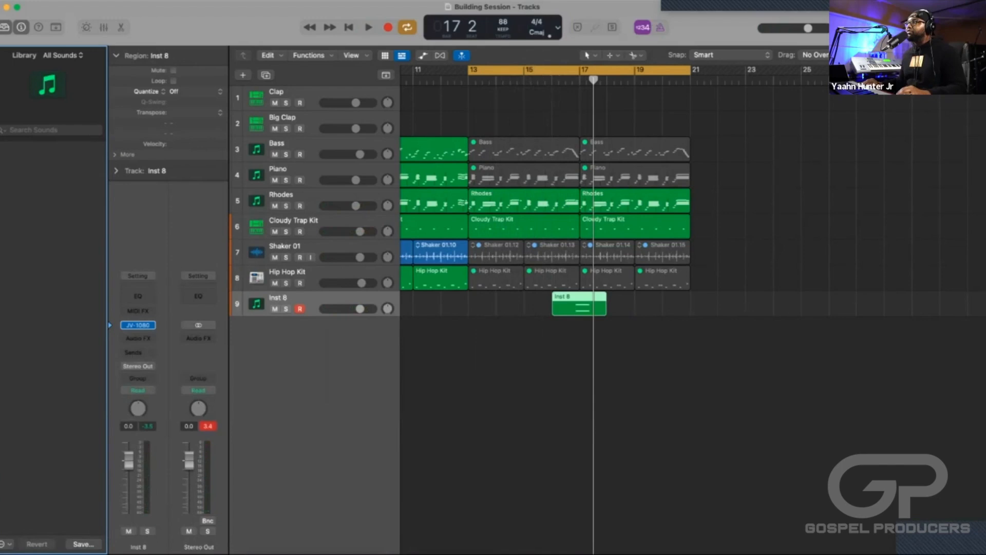
Open the Inst 8 region in an enlarged Piano Roll and move both of its notes down about five semitones.
{"action": "key", "text": "e"}
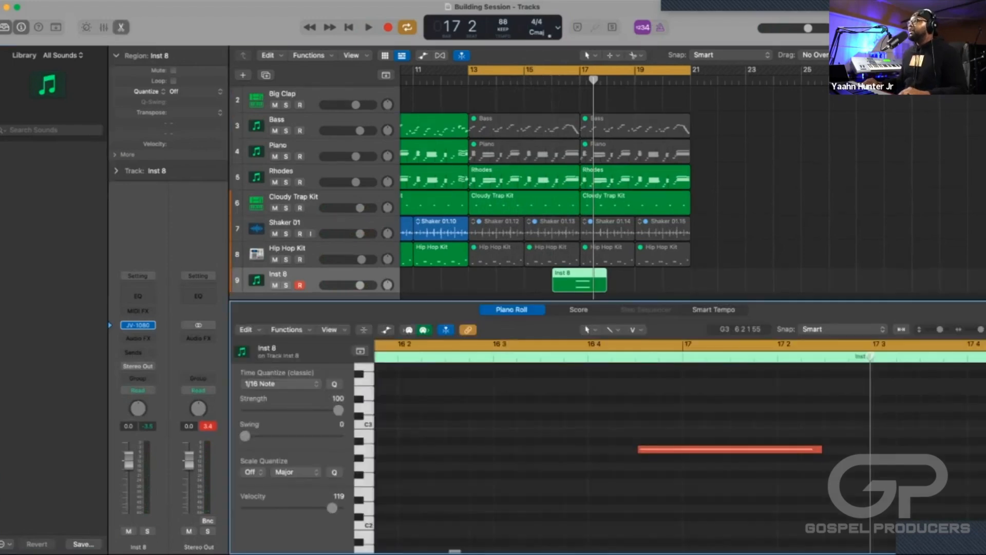
{"action": "scroll", "coordinate": [678, 457], "scroll_direction": "up", "scroll_amount": 5}
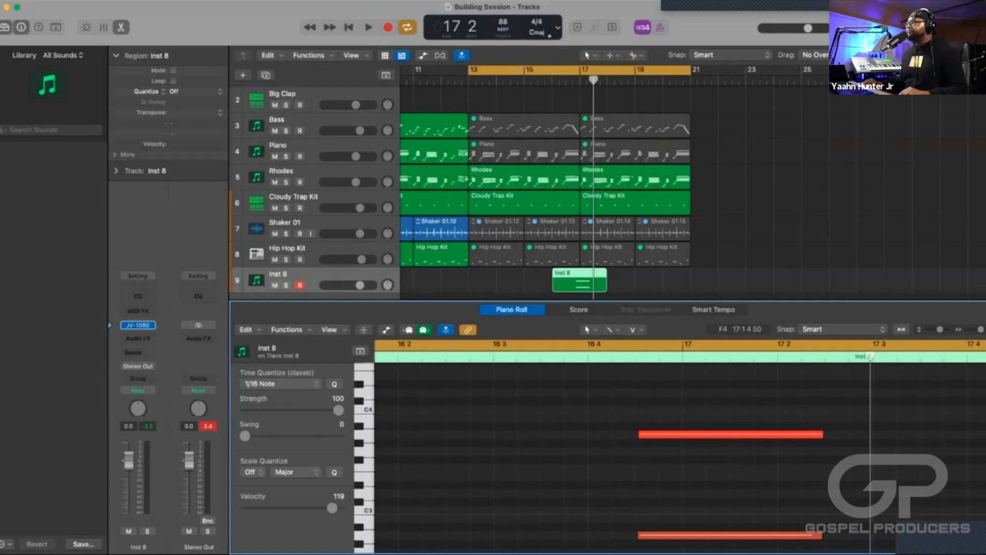
{"action": "left_click_drag", "start_coordinate": [746, 301], "coordinate": [732, 135]}
{"action": "key", "text": "super+Left"}
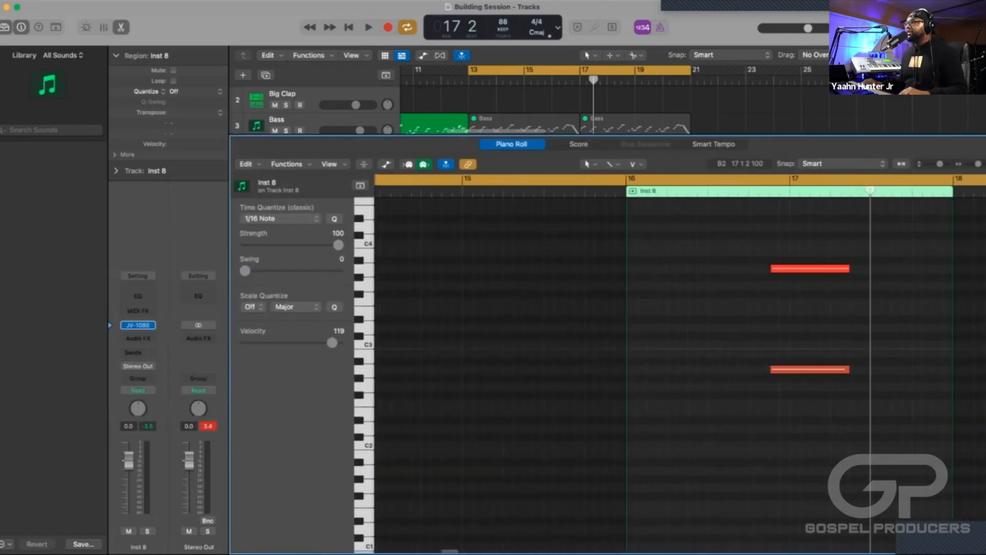
{"action": "key", "text": "super+Left"}
{"action": "scroll", "coordinate": [805, 353], "scroll_direction": "right", "scroll_amount": 5}
{"action": "left_click_drag", "start_coordinate": [659, 425], "coordinate": [653, 202]}
{"action": "scroll", "coordinate": [668, 360], "scroll_direction": "down", "scroll_amount": 3}
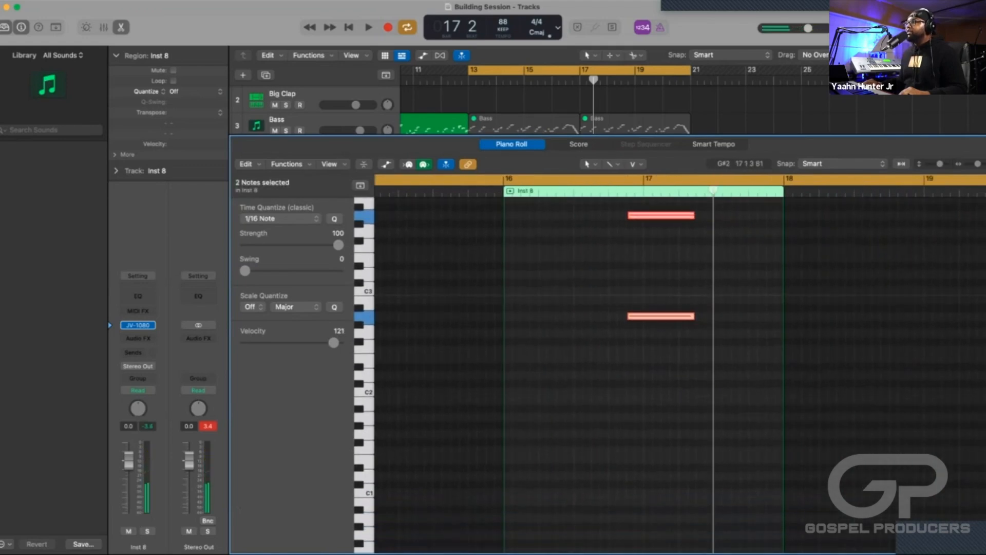
{"action": "left_click_drag", "start_coordinate": [663, 310], "coordinate": [662, 353]}
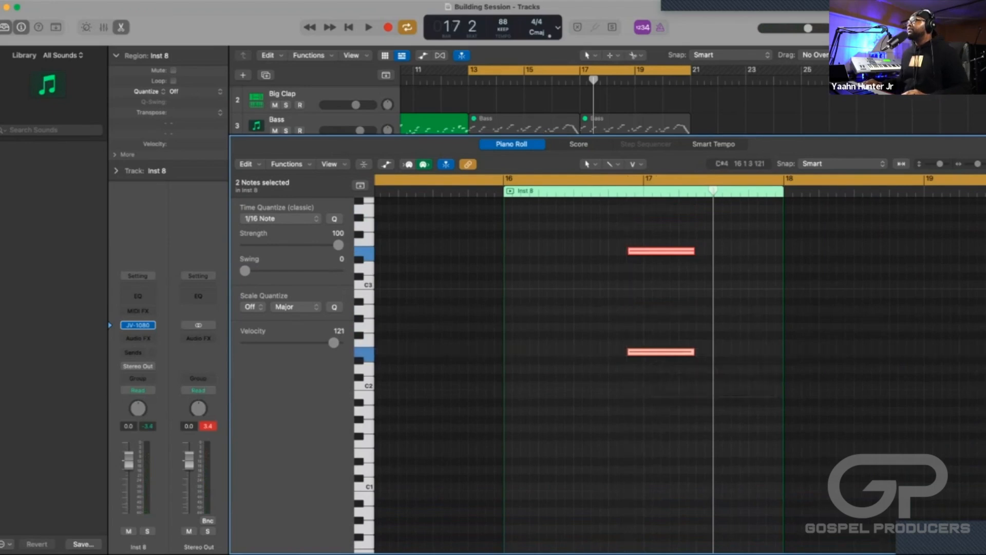
Set the cycle range from bar 16 to bar 18 and play back the transposed notes.
{"action": "left_click", "coordinate": [509, 178]}
{"action": "left_click_drag", "start_coordinate": [506, 179], "coordinate": [782, 178]}
{"action": "key", "text": "space"}
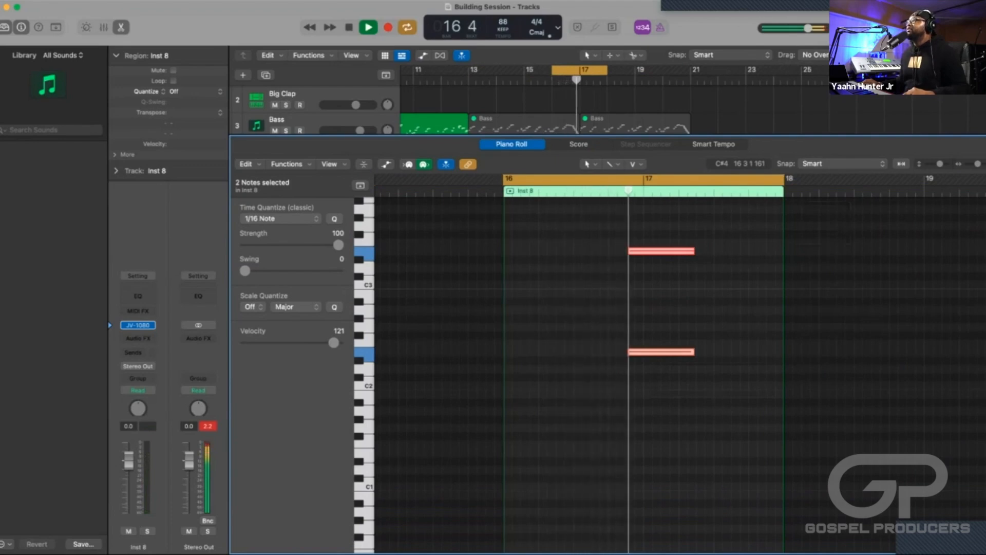
{"action": "key", "text": "space"}
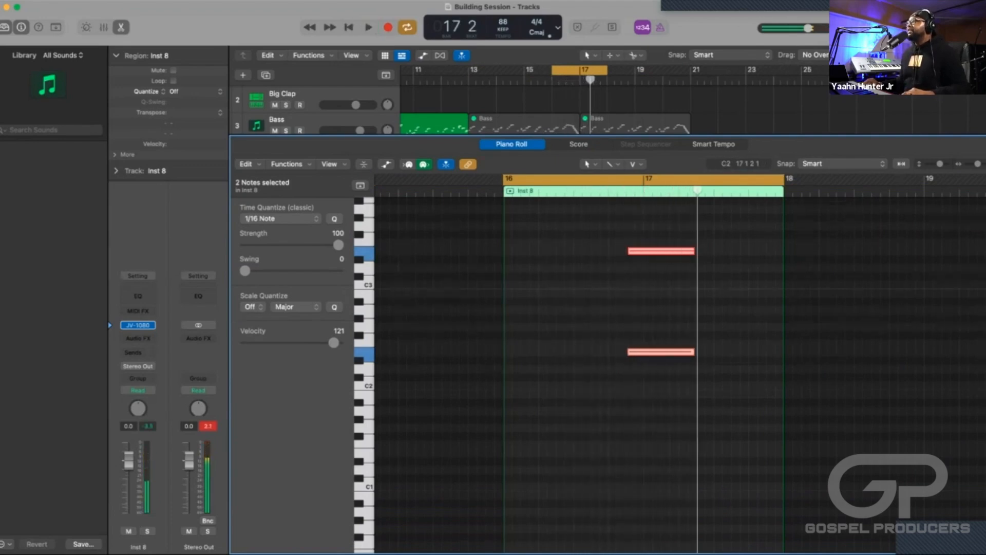
Quantize both Inst 8 notes to 1/16 Note, play them back, and close the Piano Roll.
{"action": "left_click", "coordinate": [653, 385]}
{"action": "left_click_drag", "start_coordinate": [697, 398], "coordinate": [651, 250]}
{"action": "left_click", "coordinate": [692, 361]}
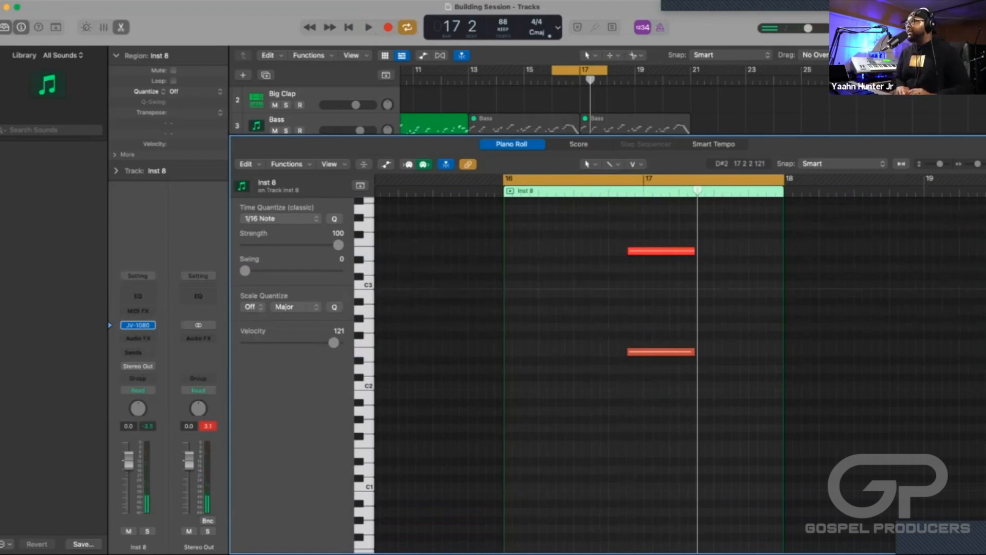
{"action": "key", "text": "super+a"}
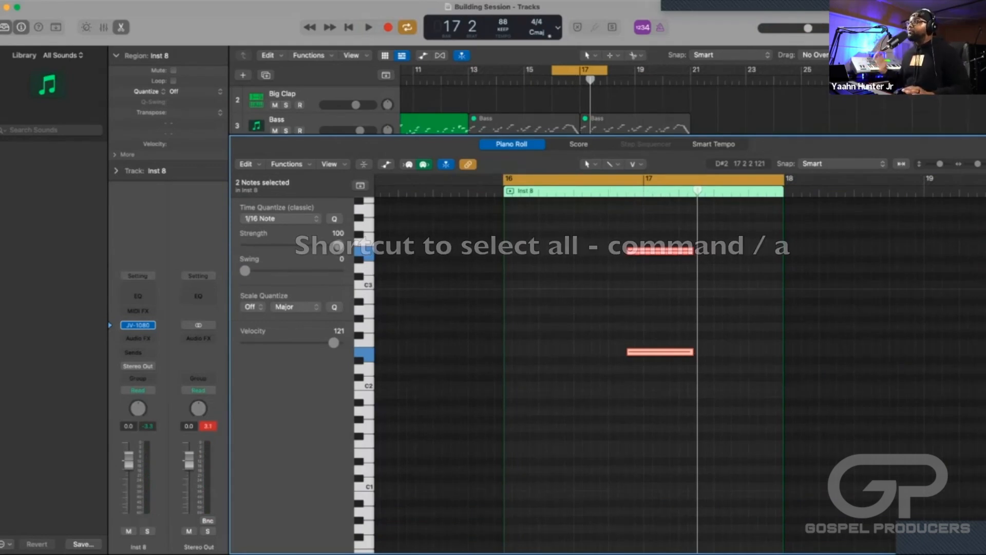
{"action": "key", "text": "space"}
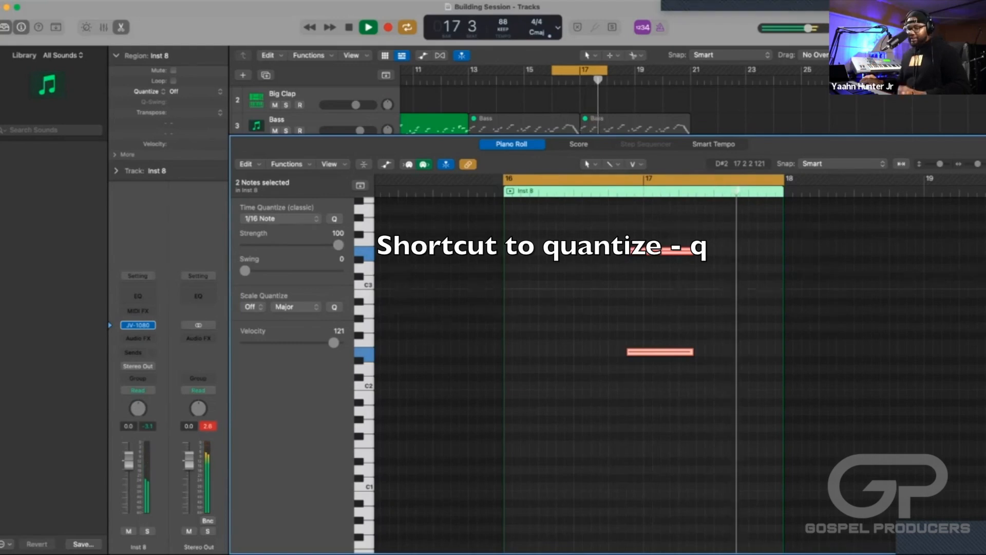
{"action": "key", "text": "space"}
{"action": "key", "text": "p"}
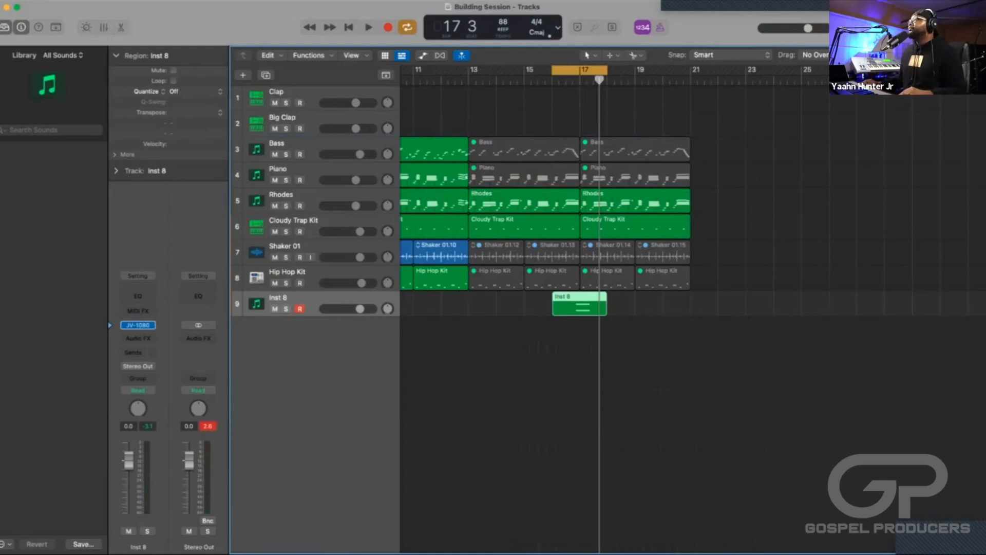
Delete the two muted Bass regions between bar 13 and bar 21.
{"action": "scroll", "coordinate": [613, 308], "scroll_direction": "left", "scroll_amount": 2}
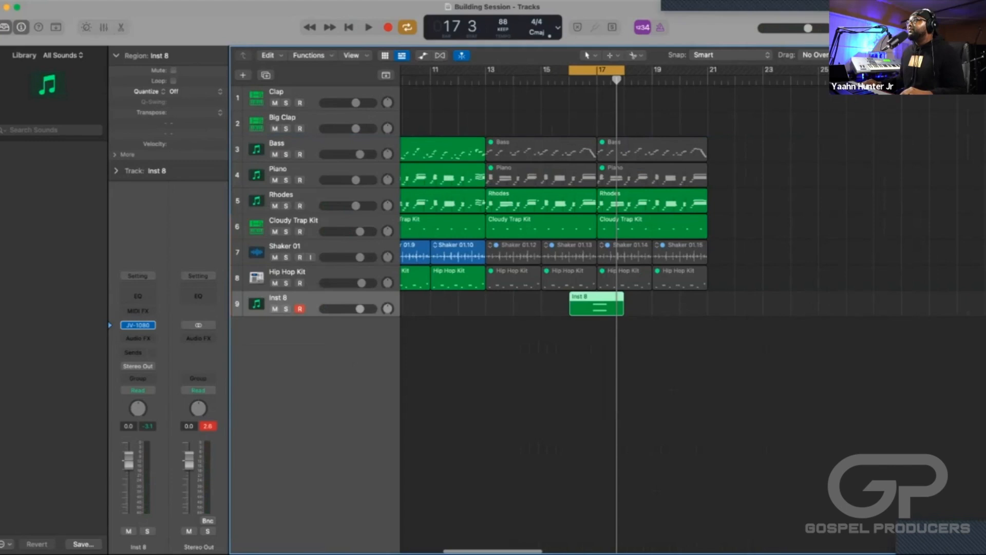
{"action": "left_click", "coordinate": [298, 144]}
{"action": "scroll", "coordinate": [596, 257], "scroll_direction": "right", "scroll_amount": 5}
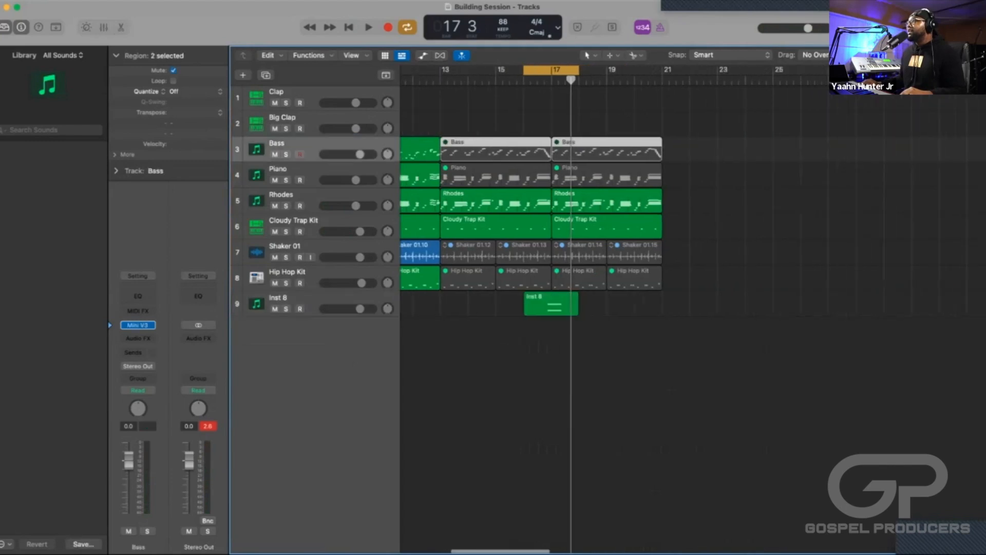
{"action": "left_click", "coordinate": [514, 360]}
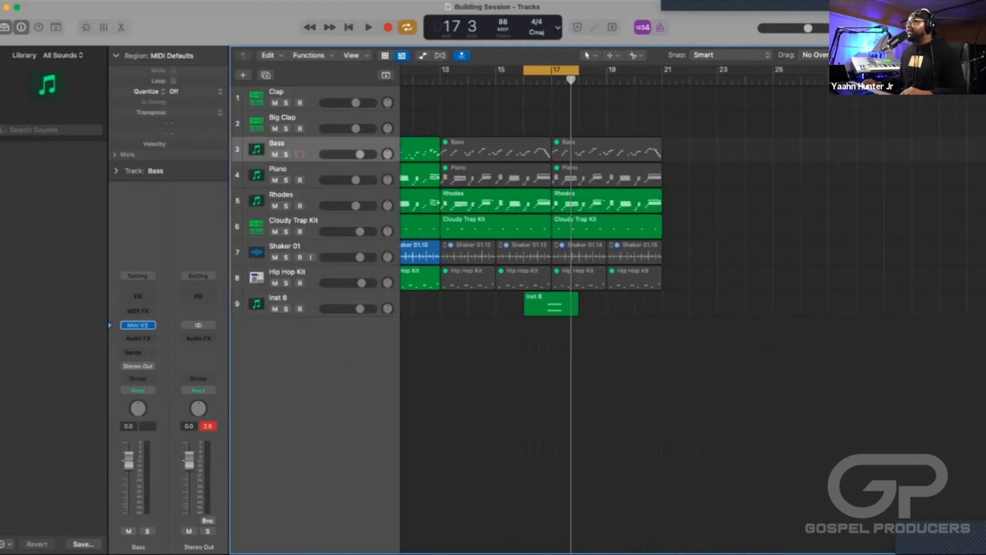
{"action": "left_click", "coordinate": [496, 149]}
{"action": "scroll", "coordinate": [537, 308], "scroll_direction": "left", "scroll_amount": 1}
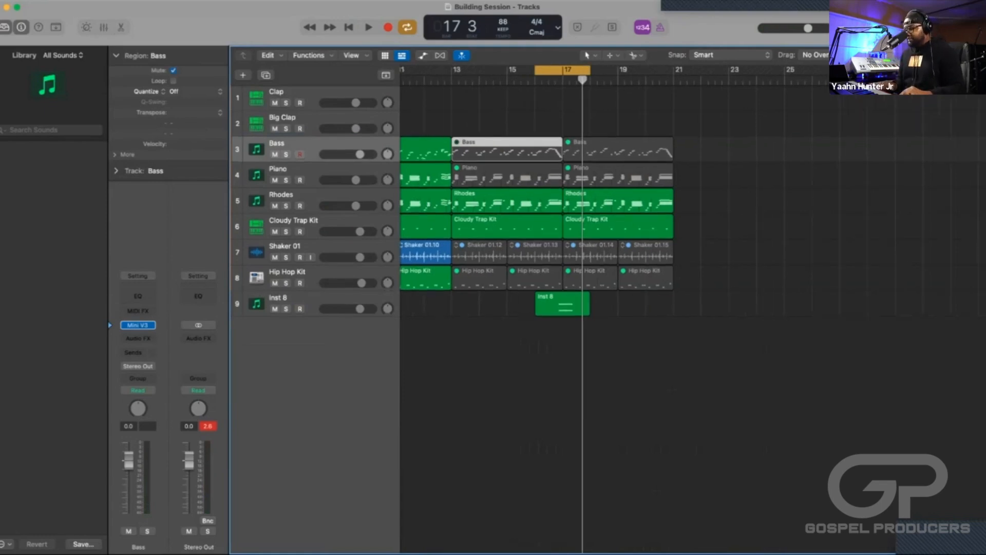
{"action": "key", "text": "Delete"}
{"action": "left_click", "coordinate": [618, 149]}
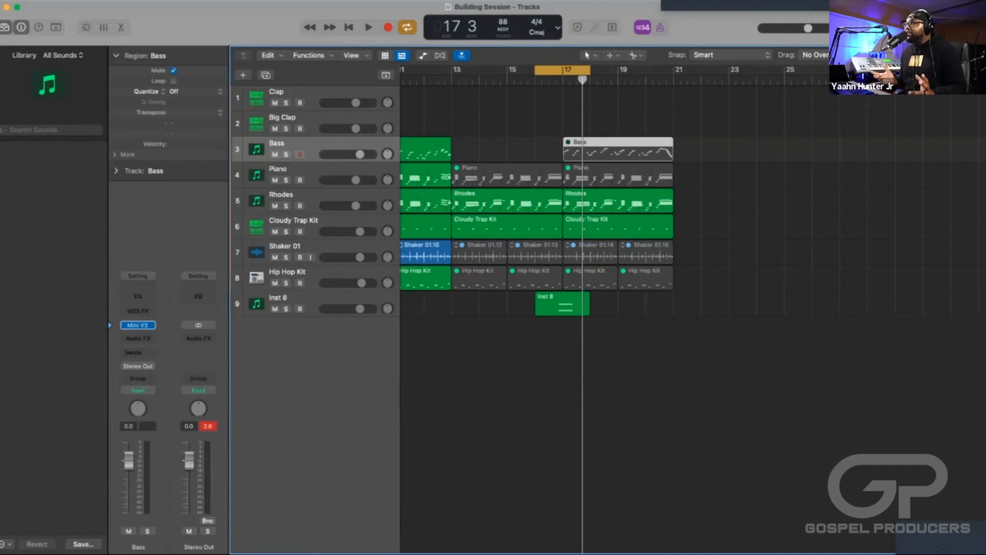
{"action": "key", "text": "Delete"}
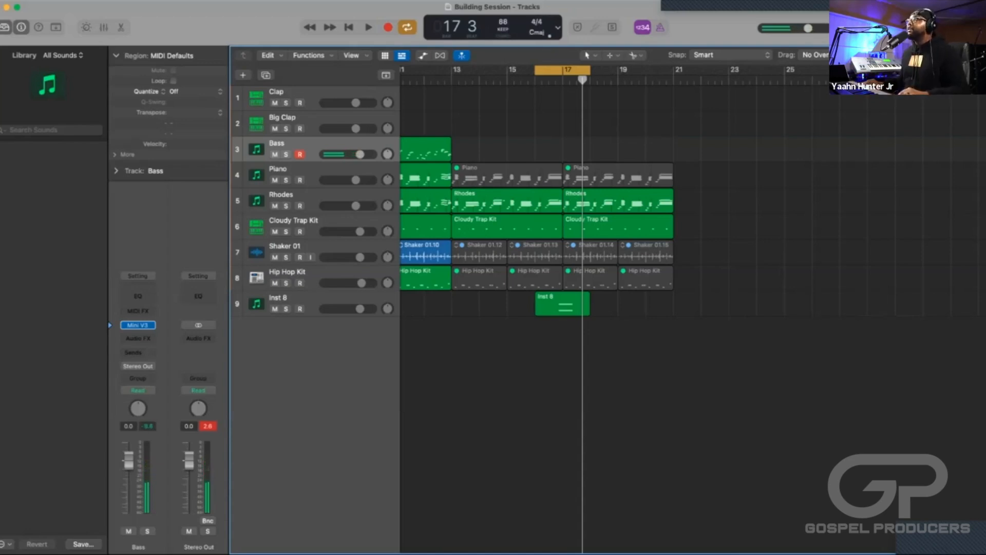
Extend the cycle range to bar 19 and record a new bass part into bar 17 on the Bass track.
{"action": "left_click_drag", "start_coordinate": [590, 70], "coordinate": [619, 70]}
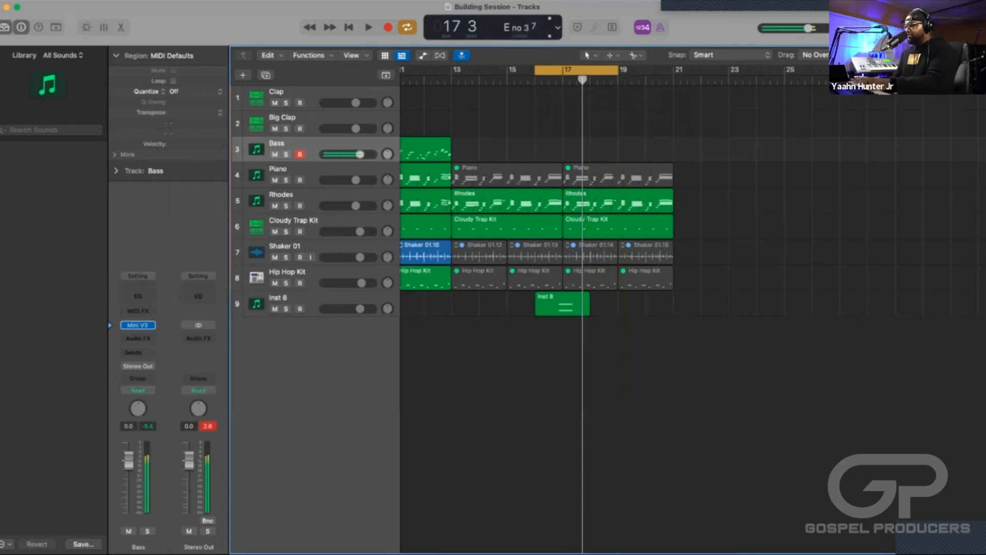
{"action": "key", "text": "r"}
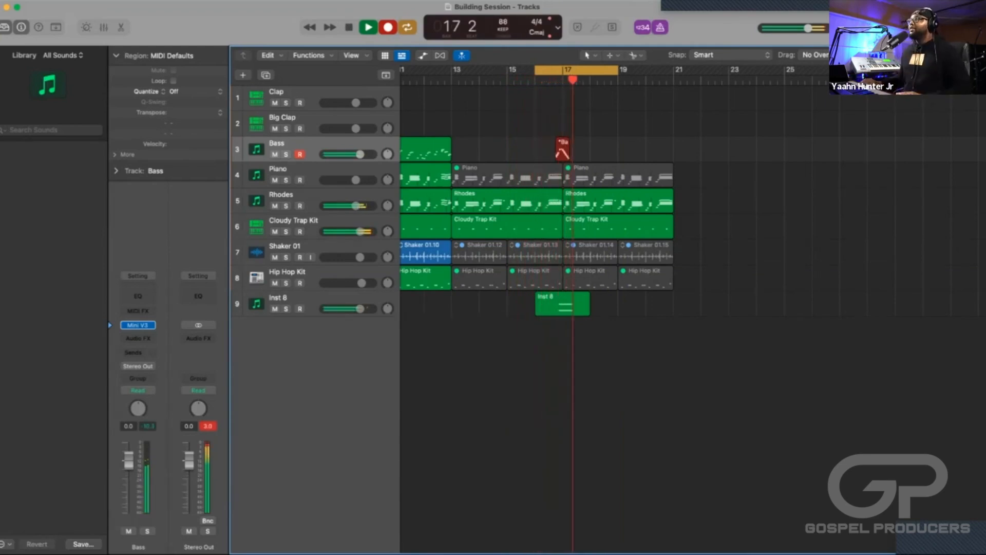
{"action": "key", "text": "space"}
Turn off cycle mode and play the arrangement from bar 16 into bar 20 to check the new transition.
{"action": "scroll", "coordinate": [591, 231], "scroll_direction": "left", "scroll_amount": 5}
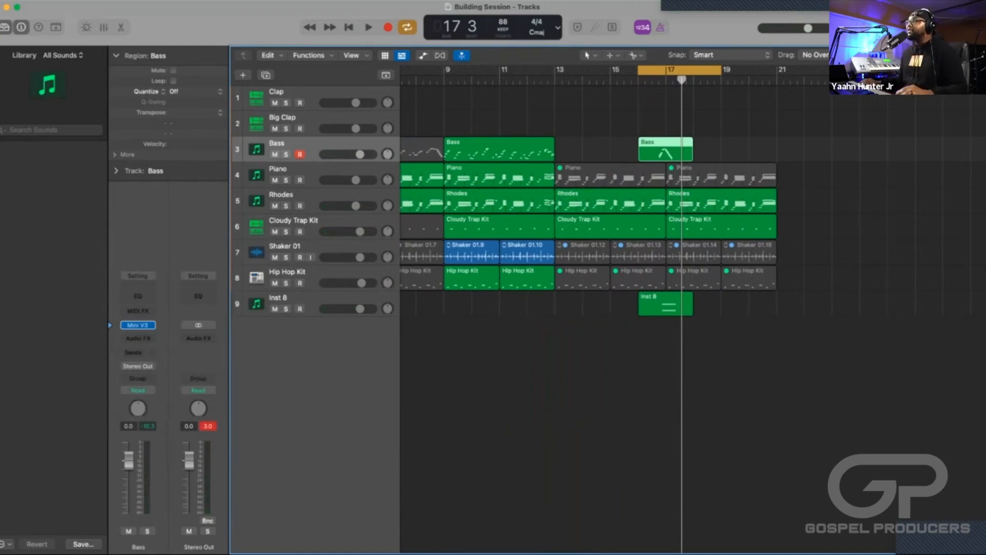
{"action": "scroll", "coordinate": [591, 232], "scroll_direction": "left", "scroll_amount": 6}
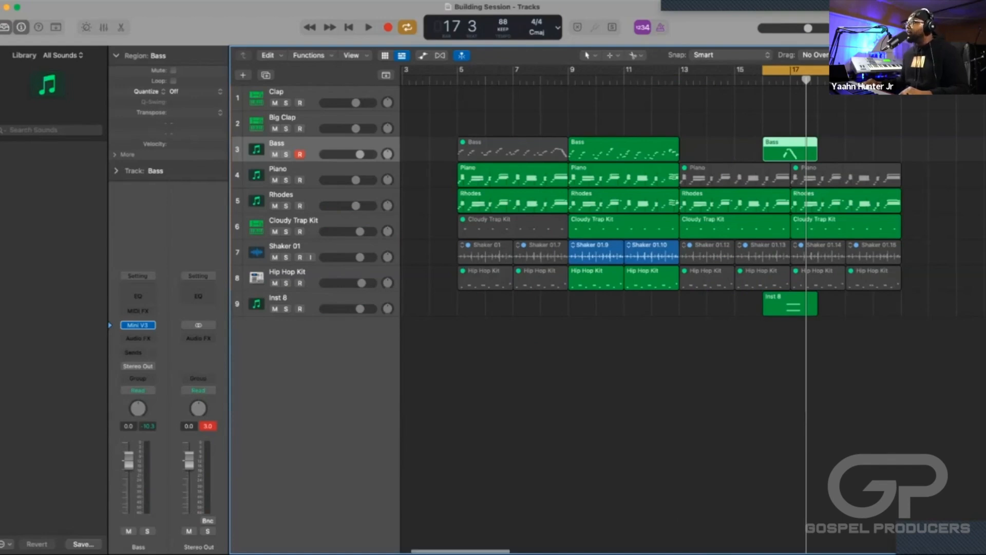
{"action": "scroll", "coordinate": [606, 231], "scroll_direction": "right", "scroll_amount": 5}
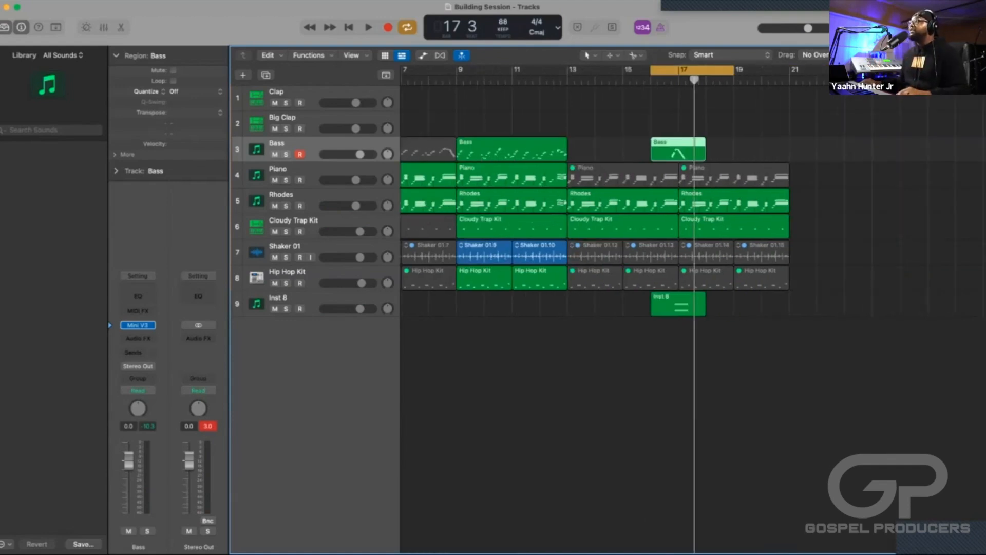
{"action": "scroll", "coordinate": [606, 231], "scroll_direction": "right", "scroll_amount": 7}
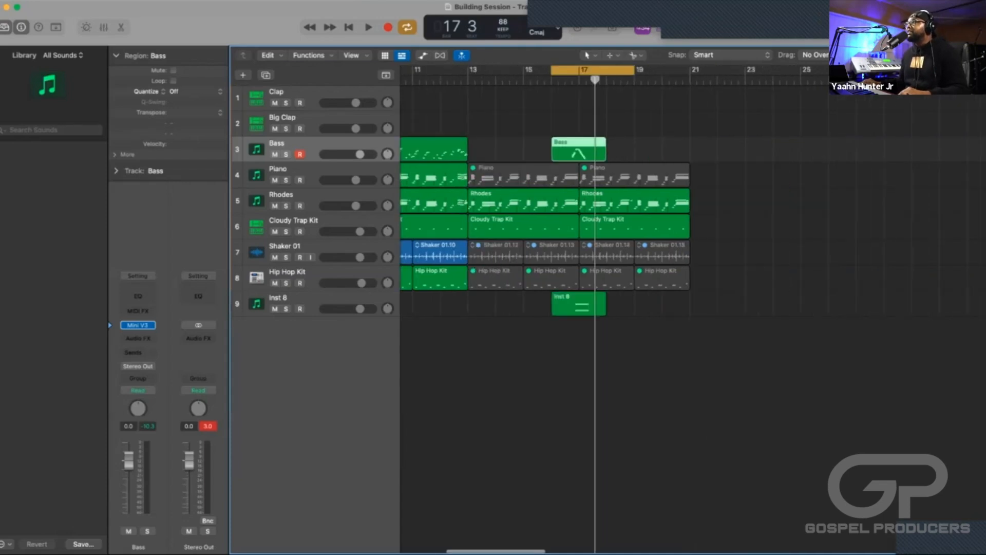
{"action": "scroll", "coordinate": [606, 231], "scroll_direction": "left", "scroll_amount": 1}
{"action": "key", "text": "c"}
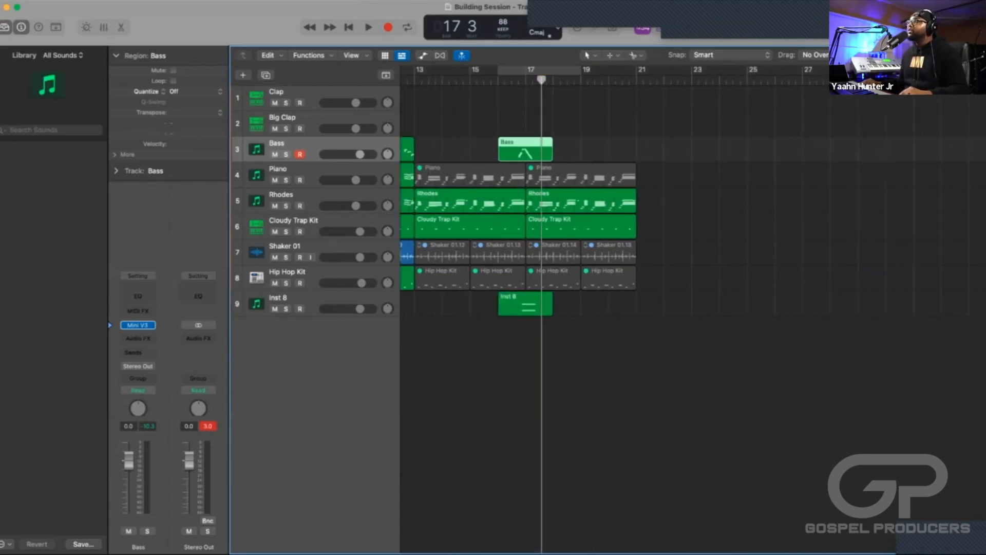
{"action": "left_click", "coordinate": [498, 81]}
{"action": "key", "text": "space"}
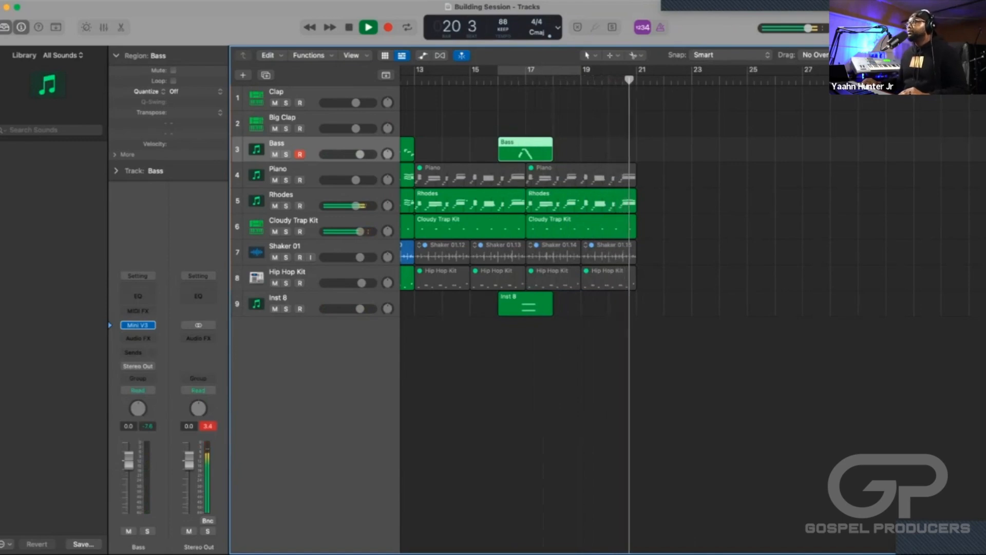
{"action": "key", "text": "space"}
Delete the muted Piano region from bar 17 to bar 21 and set the playhead to bar 19.
{"action": "left_click", "coordinate": [595, 80]}
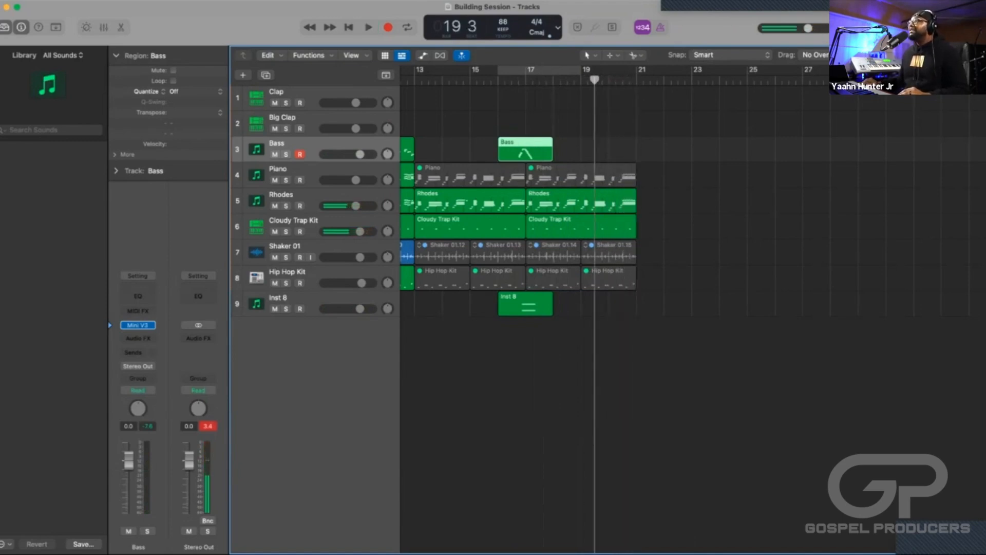
{"action": "scroll", "coordinate": [595, 308], "scroll_direction": "right", "scroll_amount": 2}
{"action": "left_click", "coordinate": [534, 176]}
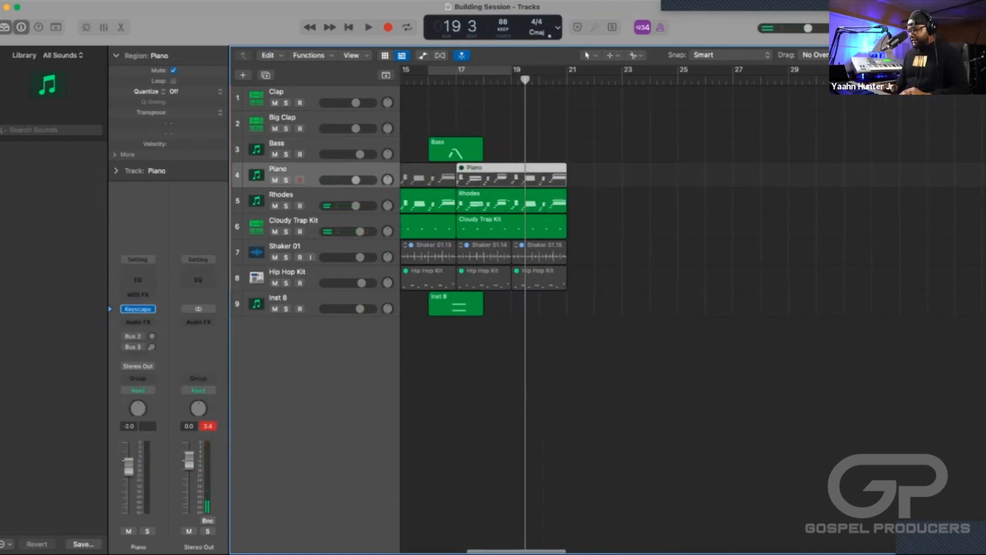
{"action": "key", "text": "BackSpace"}
{"action": "scroll", "coordinate": [535, 176], "scroll_direction": "left", "scroll_amount": 3}
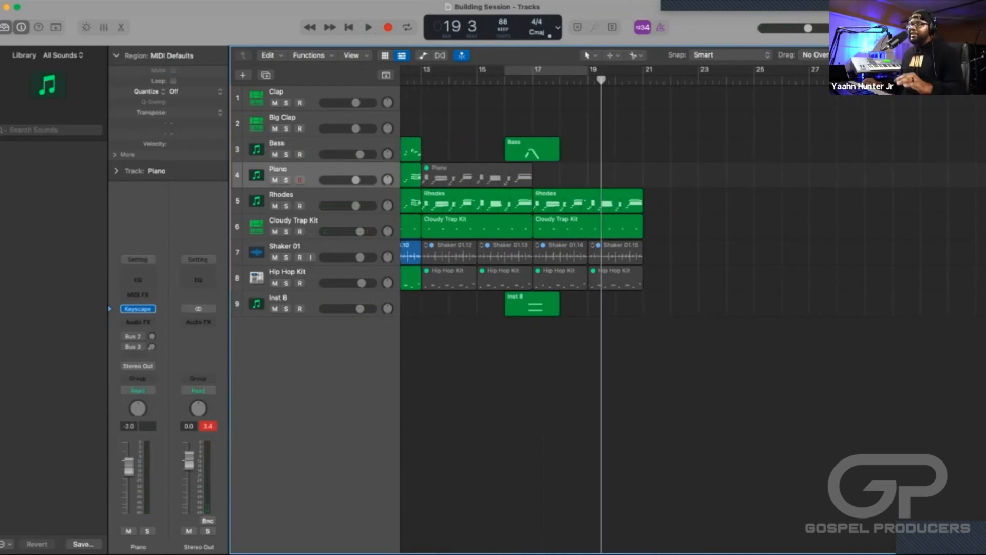
{"action": "scroll", "coordinate": [682, 308], "scroll_direction": "right", "scroll_amount": 1}
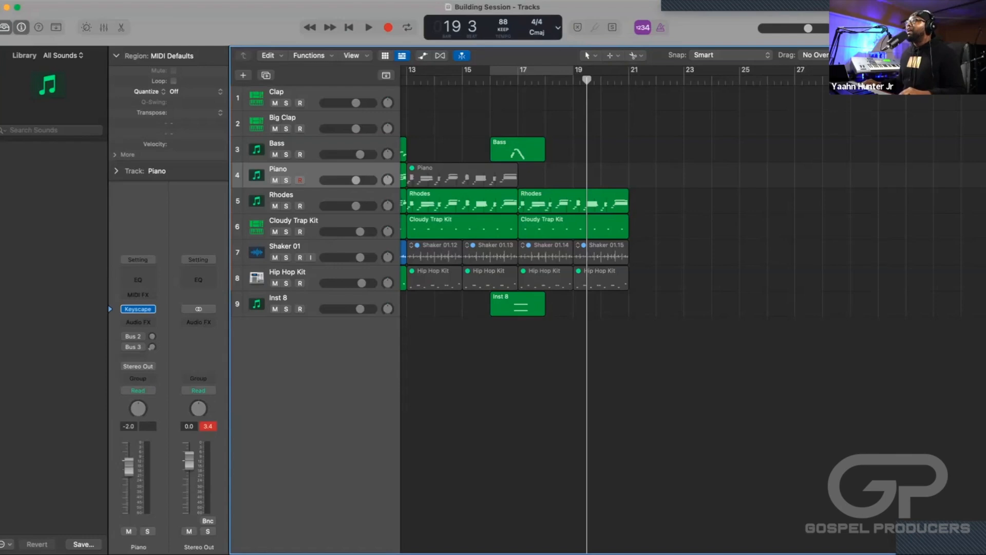
{"action": "key", "text": "comma"}
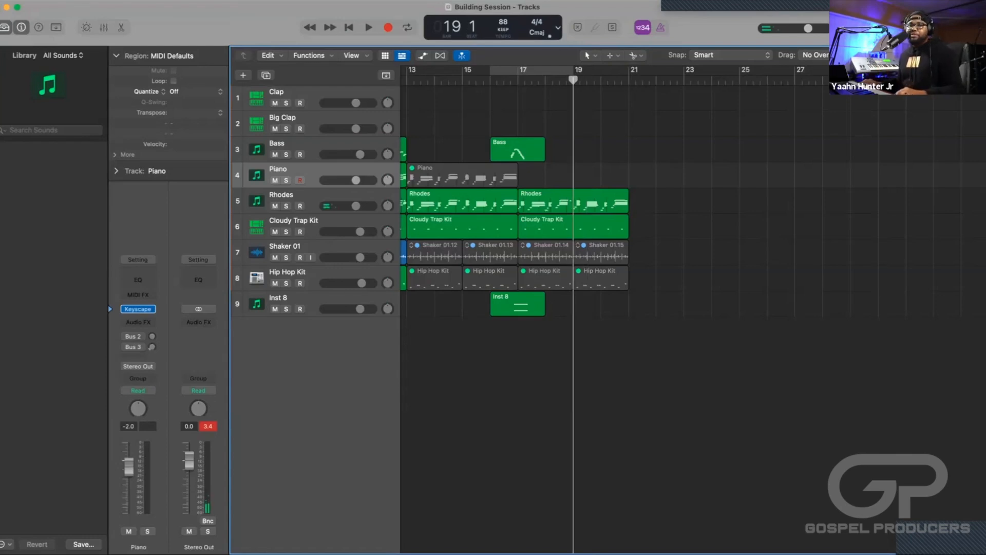
Record a new piano part on the Piano track into bars 19 and 20, starting the recording from bar 18.
{"action": "left_click", "coordinate": [288, 169]}
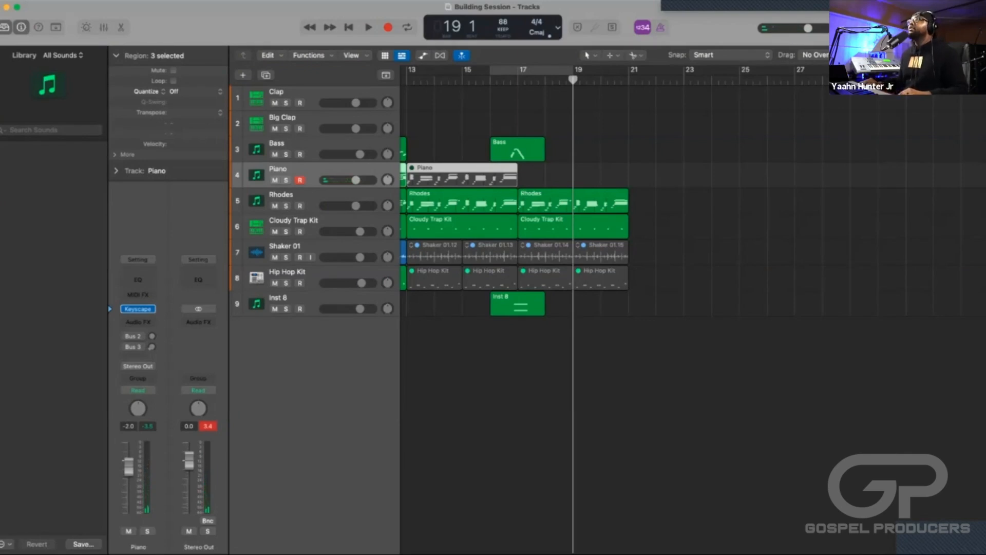
{"action": "left_click", "coordinate": [562, 386]}
{"action": "key", "text": "comma"}
{"action": "key", "text": "period"}
{"action": "key", "text": "comma"}
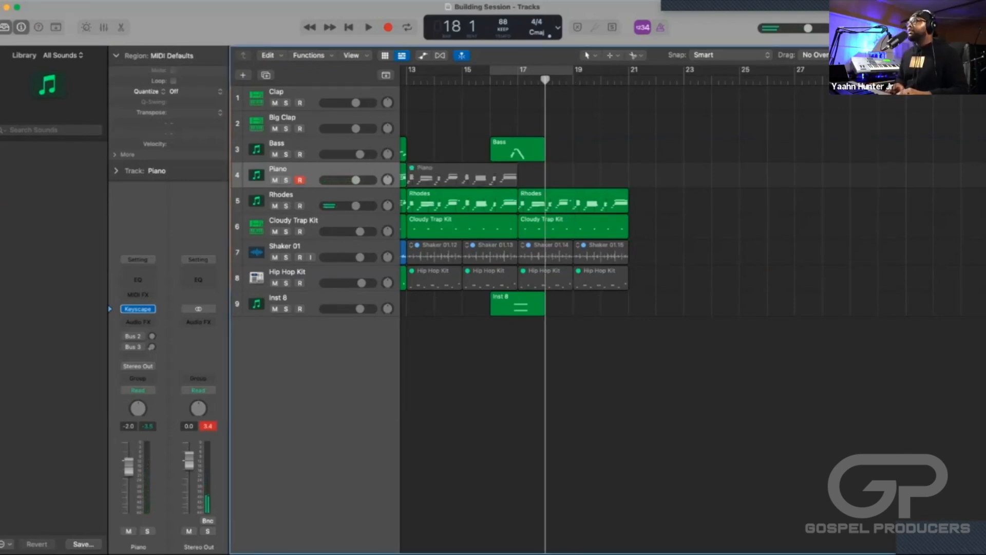
{"action": "key", "text": "r"}
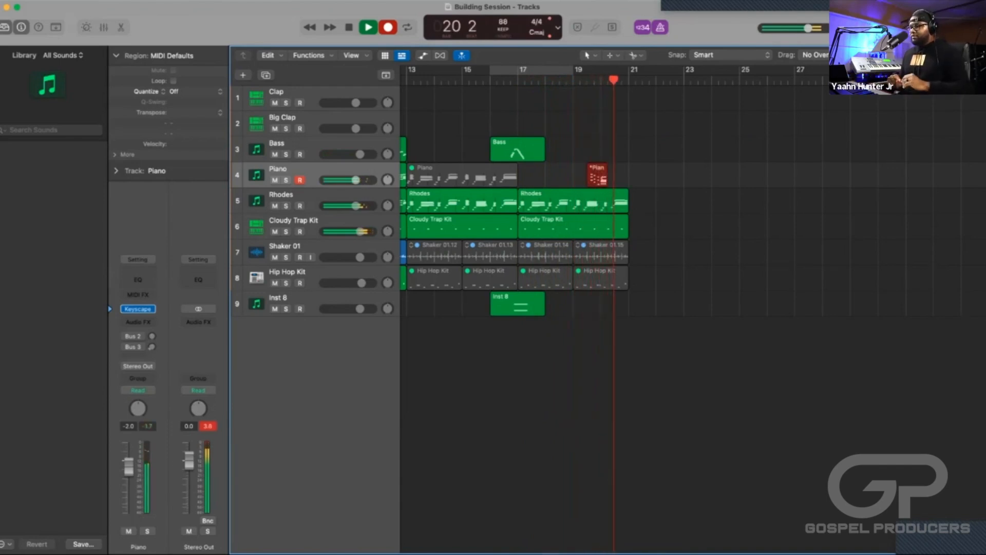
{"action": "key", "text": "space"}
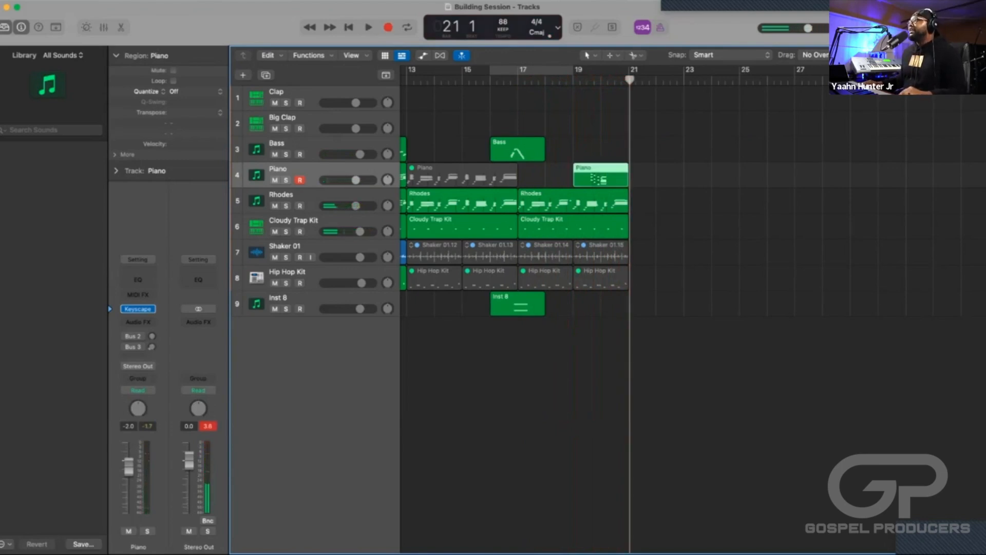
Play back the new Piano part against the Rhodes around bar 19 and place the playhead at bar 19, beat 4.
{"action": "key", "text": "space"}
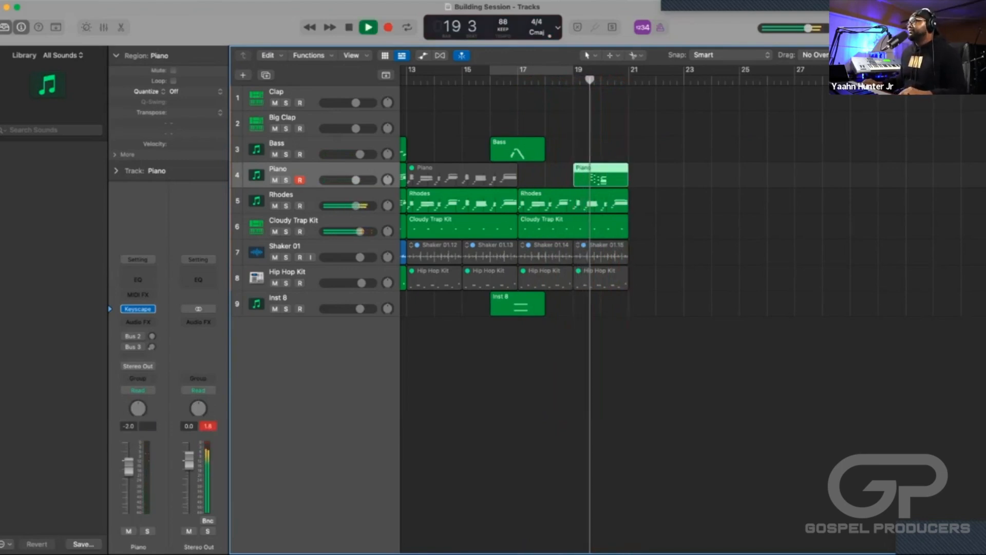
{"action": "key", "text": "super+Right"}
{"action": "key", "text": "super+Right"}
{"action": "key", "text": "super+Right"}
{"action": "key", "text": "super+Right"}
{"action": "key", "text": "super+Right"}
{"action": "key", "text": "super+Right"}
{"action": "key", "text": "space"}
{"action": "left_click", "coordinate": [506, 80]}
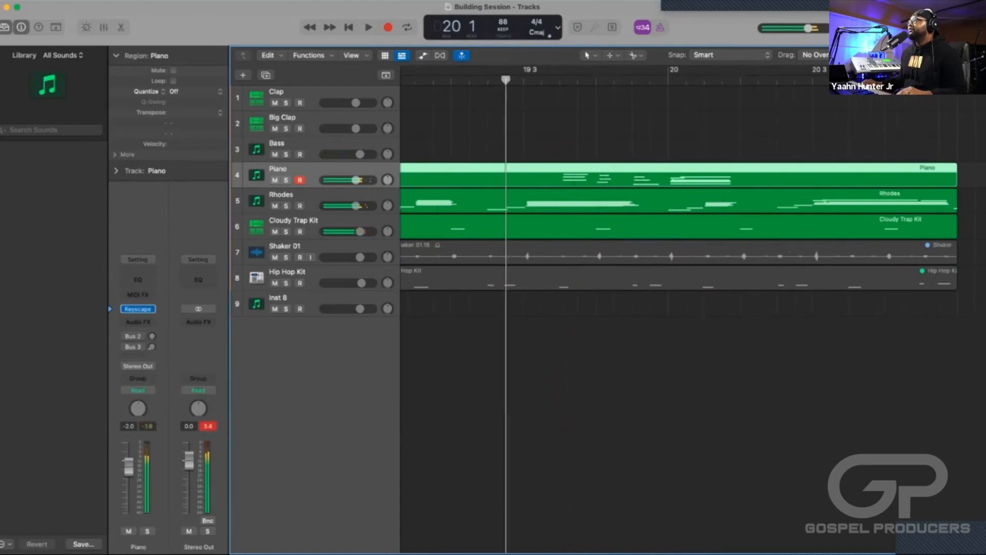
{"action": "key", "text": "space"}
{"action": "key", "text": "space"}
{"action": "left_click", "coordinate": [560, 80]}
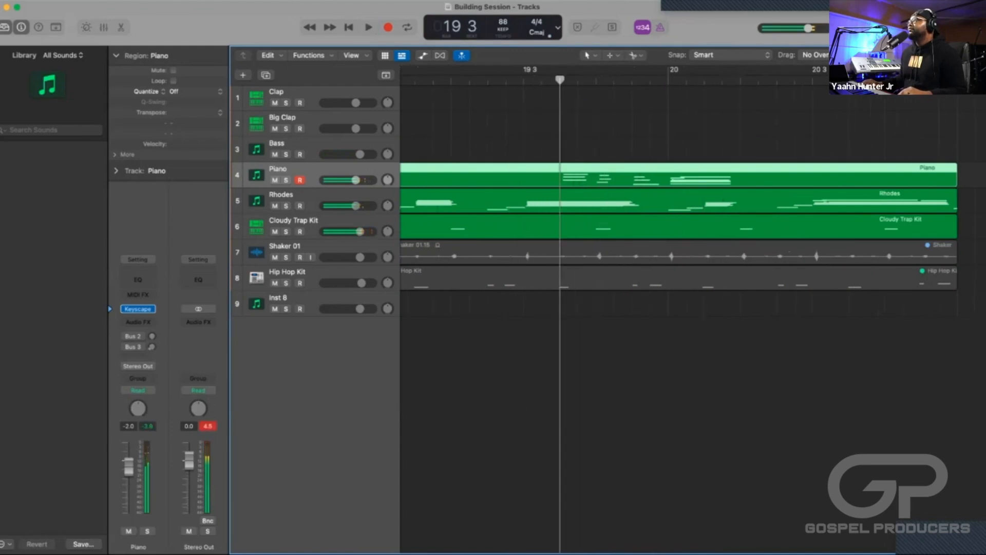
{"action": "key", "text": "comma"}
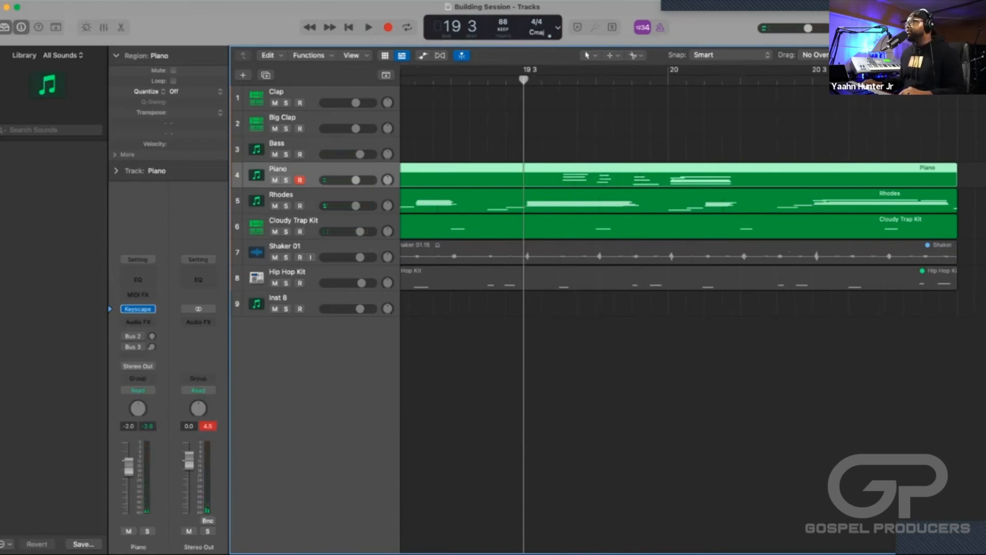
{"action": "key", "text": "space"}
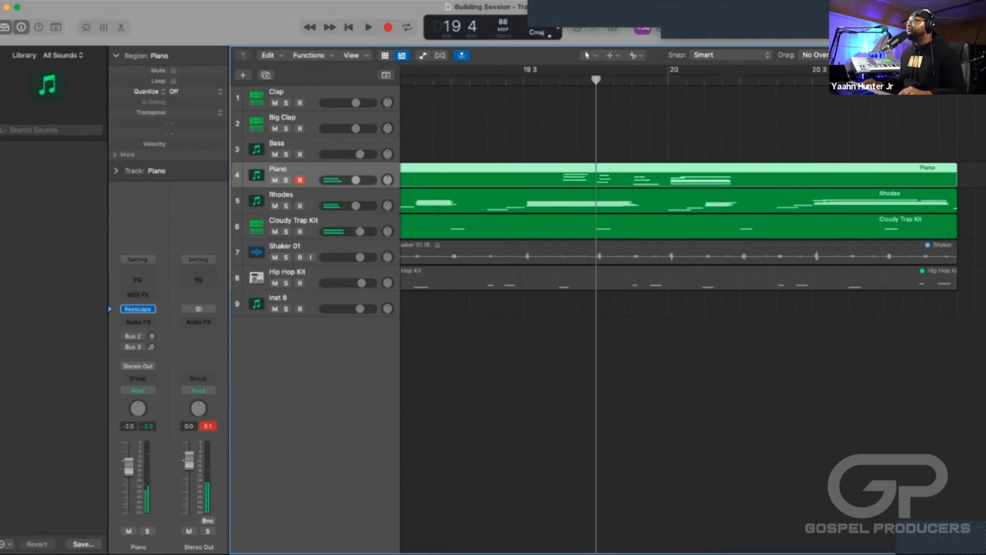
Cut away the Rhodes region after bar 19 beat 4, splitting crossing notes, and record a new Rhodes part there up to bar 21.
{"action": "key", "text": "Down"}
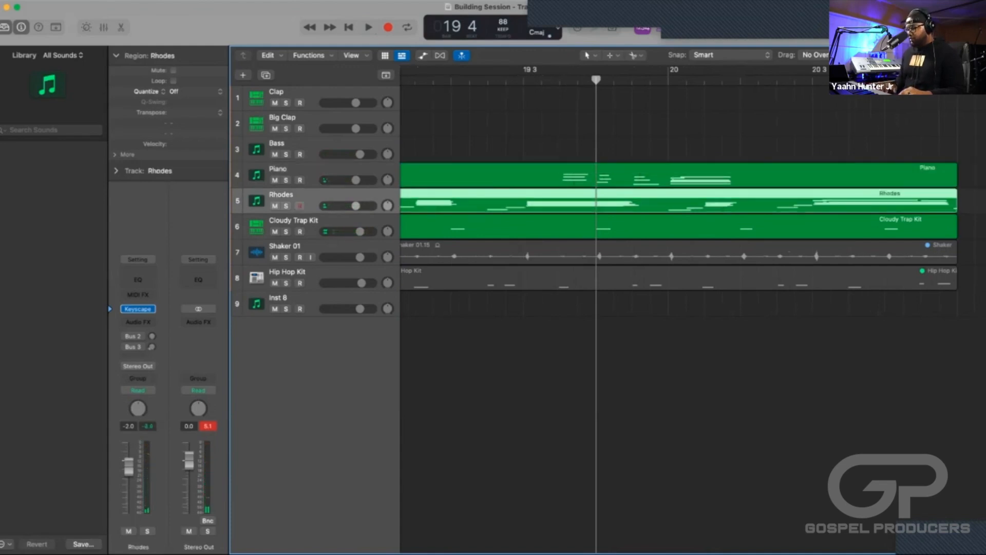
{"action": "key", "text": "super+t"}
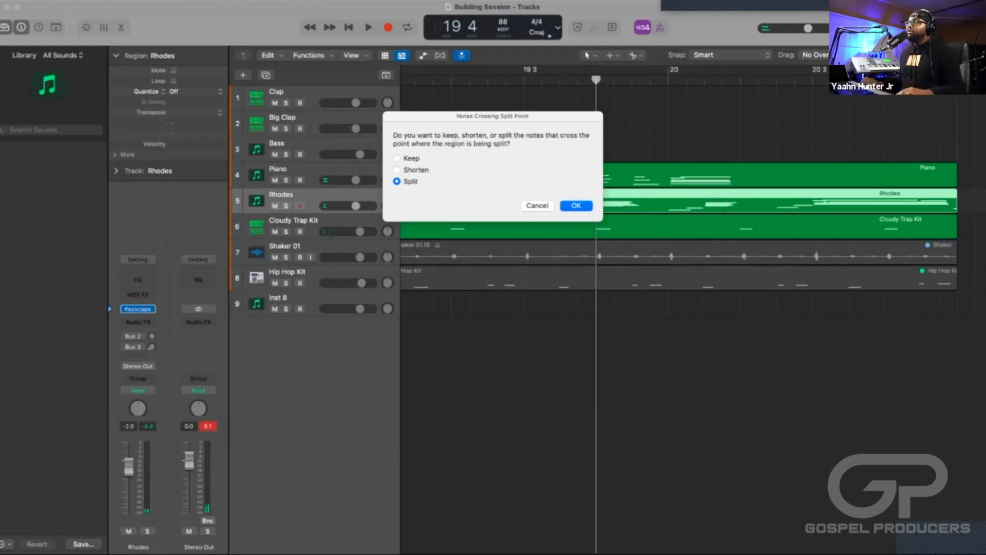
{"action": "key", "text": "Return"}
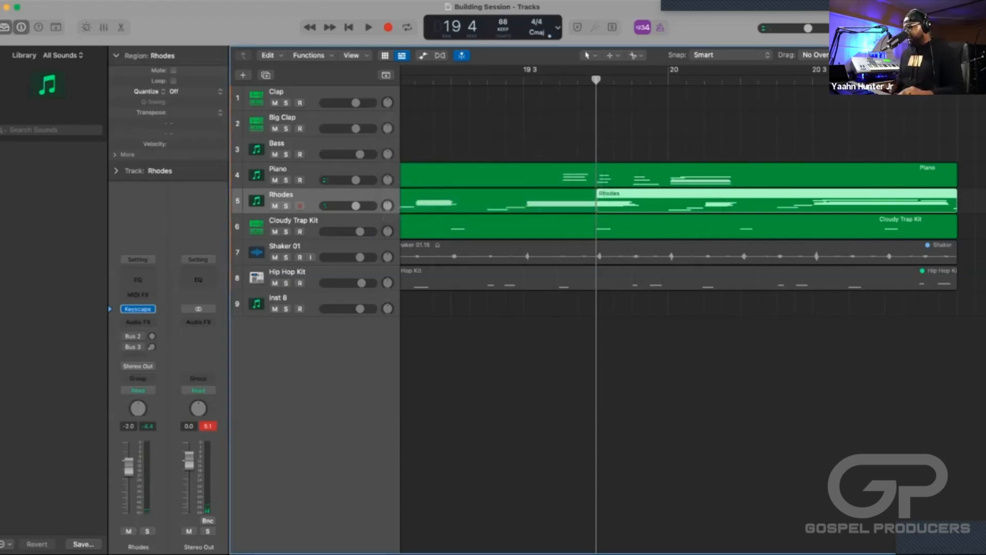
{"action": "key", "text": "Delete"}
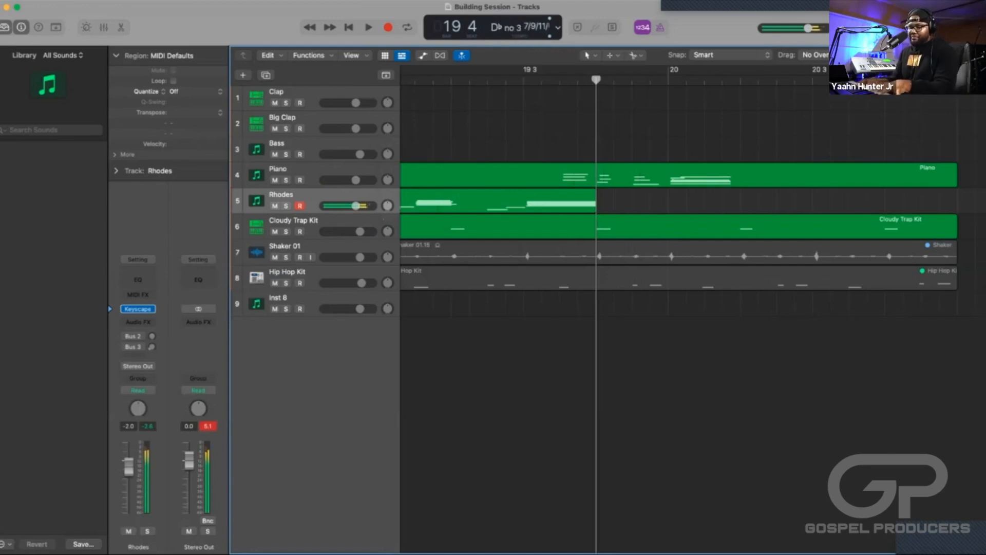
{"action": "key", "text": "r"}
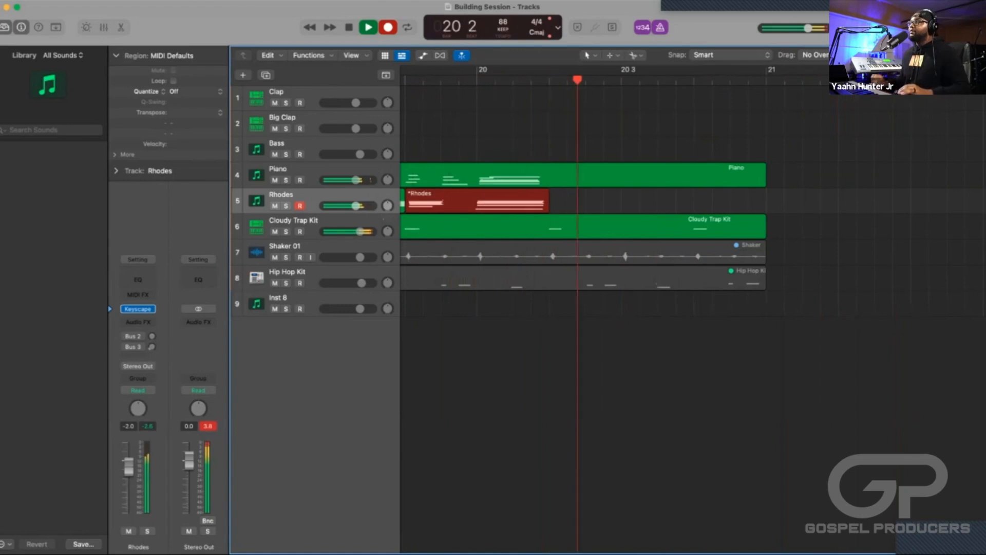
{"action": "key", "text": "space"}
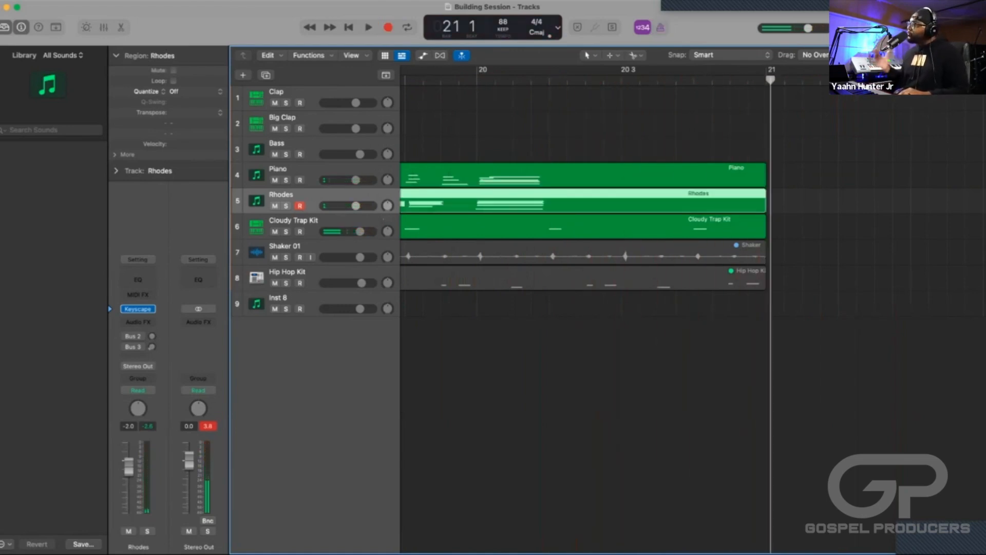
Play the arrangement from bar 19 to the end of bar 20 to check the new Rhodes and Piano parts together.
{"action": "scroll", "coordinate": [617, 231], "scroll_direction": "left", "scroll_amount": 4}
{"action": "key", "text": "super+Left"}
{"action": "key", "text": "super+Left"}
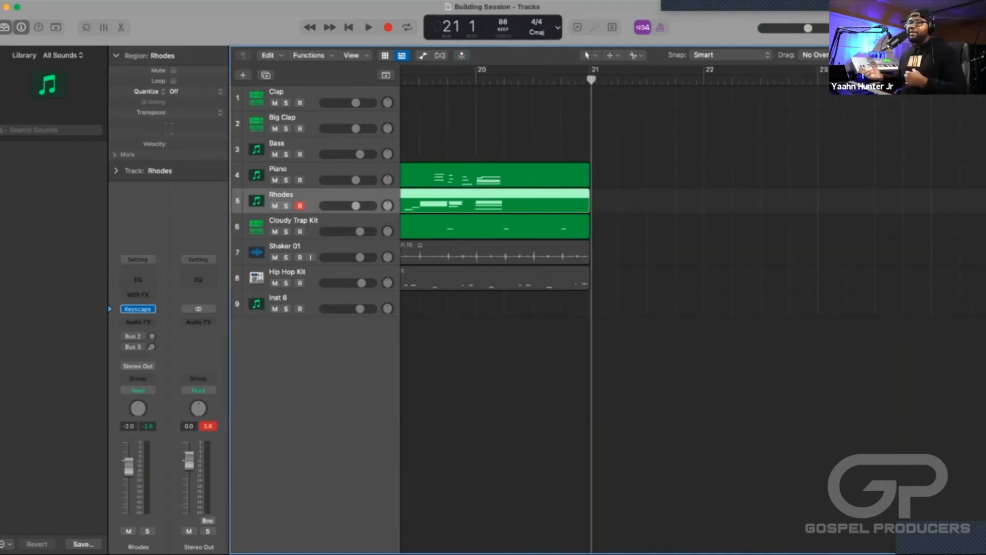
{"action": "scroll", "coordinate": [617, 231], "scroll_direction": "left", "scroll_amount": 3}
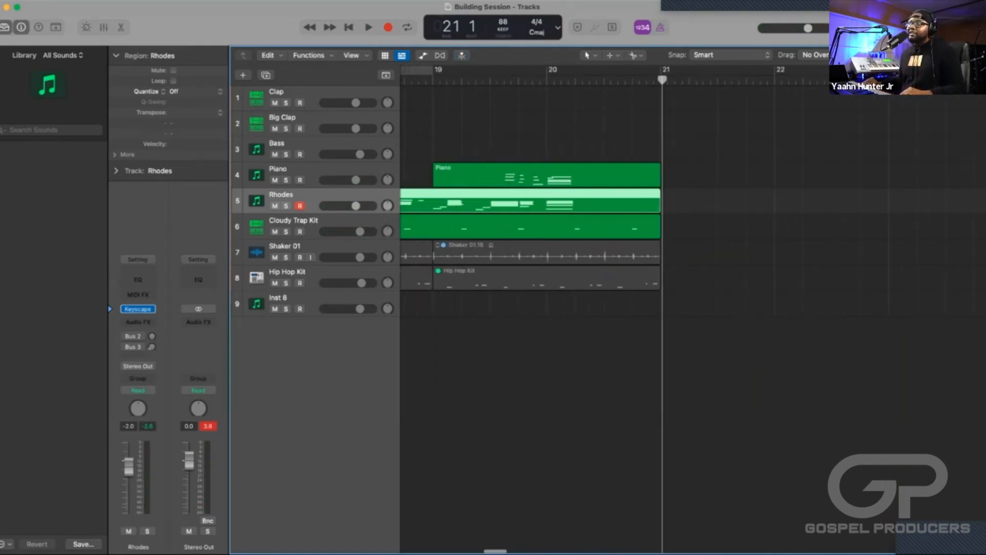
{"action": "scroll", "coordinate": [616, 232], "scroll_direction": "left", "scroll_amount": 10}
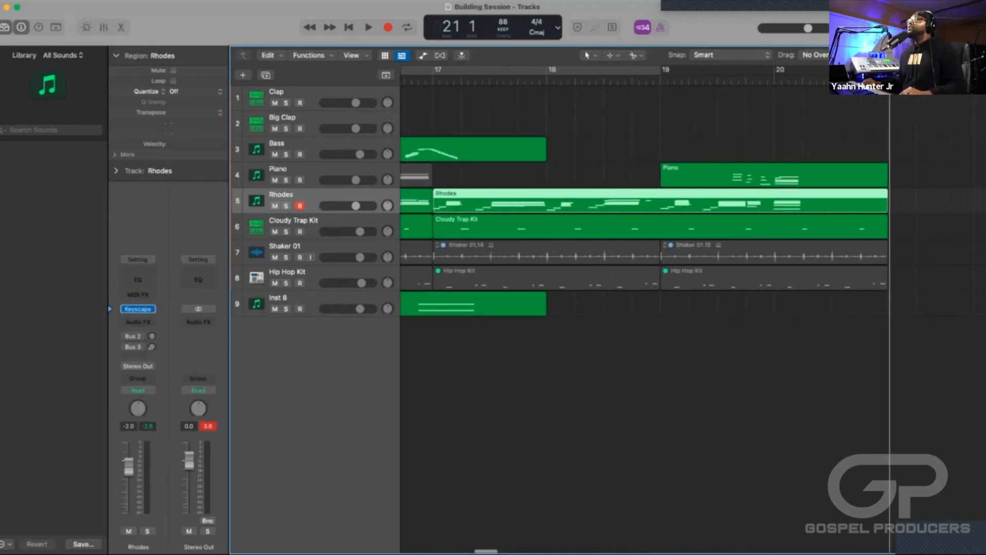
{"action": "key", "text": "super+Left"}
{"action": "key", "text": "super+Left"}
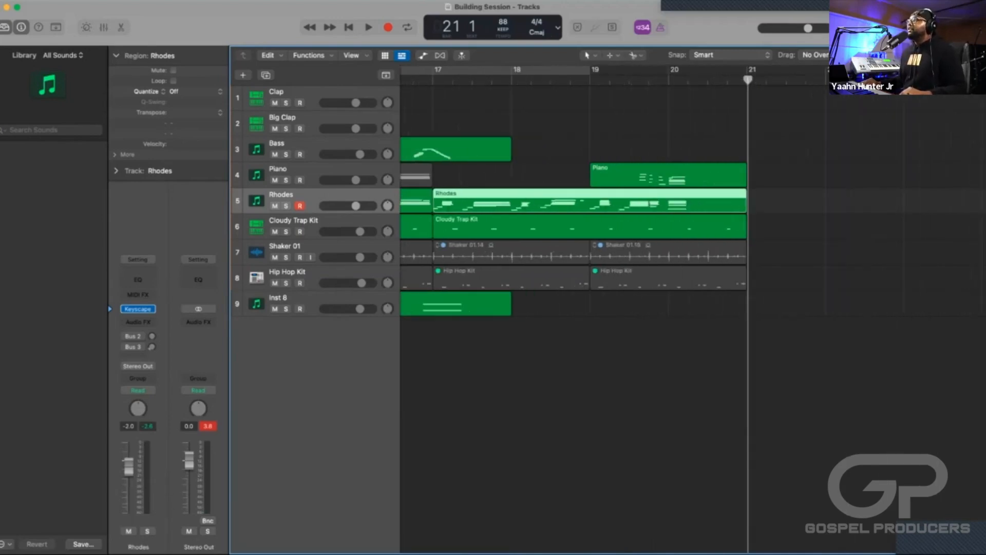
{"action": "key", "text": "comma"}
{"action": "key", "text": "comma"}
{"action": "key", "text": "space"}
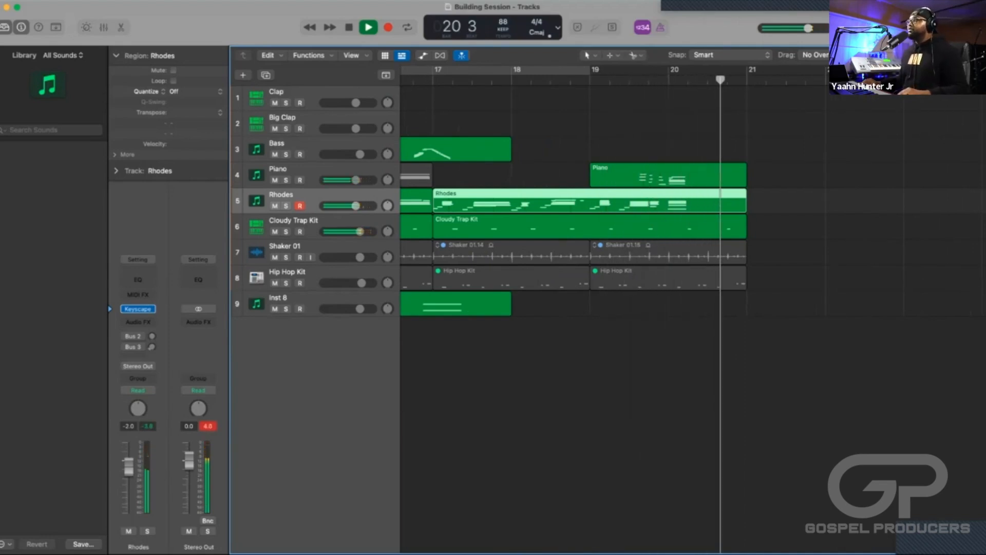
{"action": "key", "text": "space"}
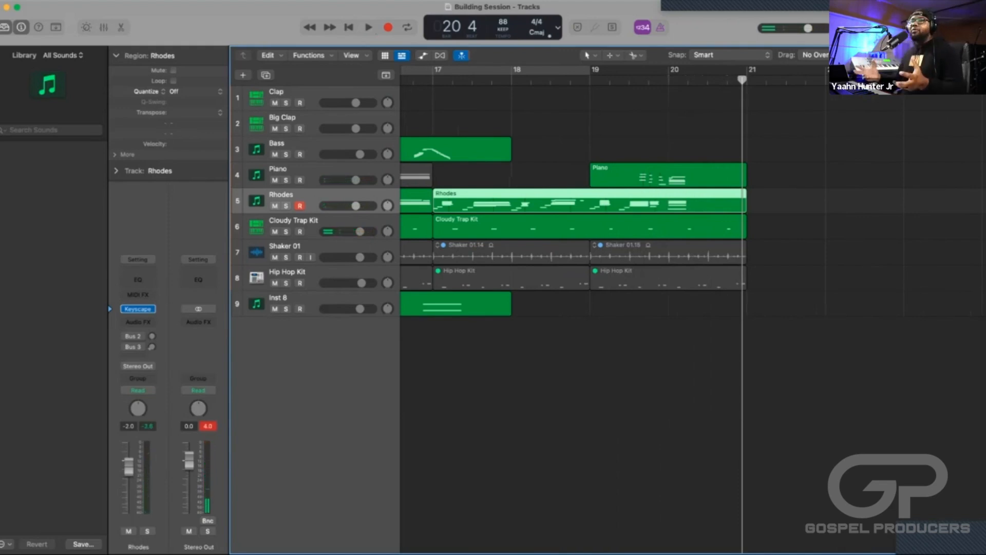
Look over the whole arrangement from bar 1 to bar 21 and the empty space after it.
{"action": "key", "text": "super+Left"}
{"action": "key", "text": "super+Left"}
{"action": "key", "text": "super+Left"}
{"action": "key", "text": "super+Left"}
{"action": "key", "text": "super+Left"}
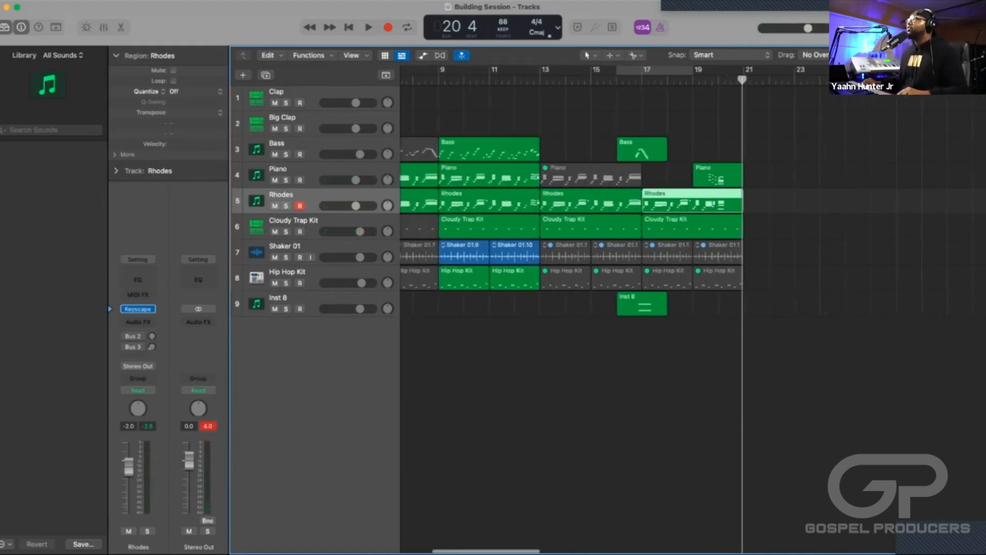
{"action": "key", "text": "super+Right"}
{"action": "key", "text": "super+Right"}
{"action": "key", "text": "super+Right"}
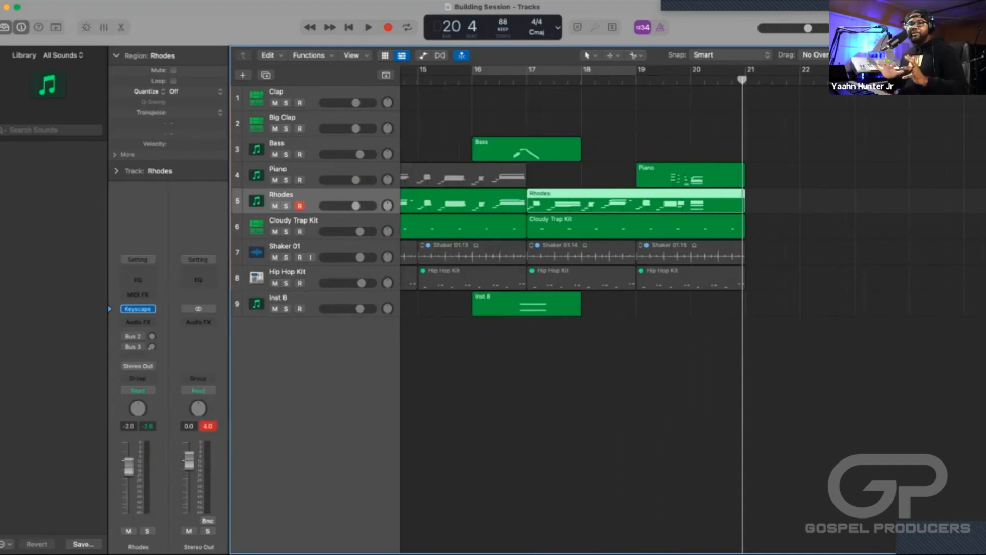
{"action": "scroll", "coordinate": [605, 308], "scroll_direction": "right", "scroll_amount": 2}
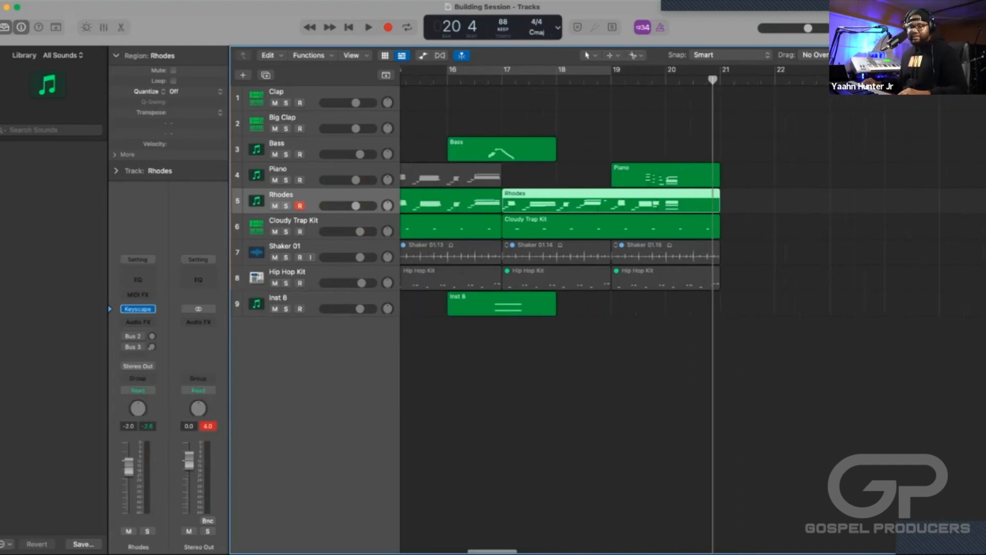
{"action": "scroll", "coordinate": [560, 308], "scroll_direction": "right", "scroll_amount": 3}
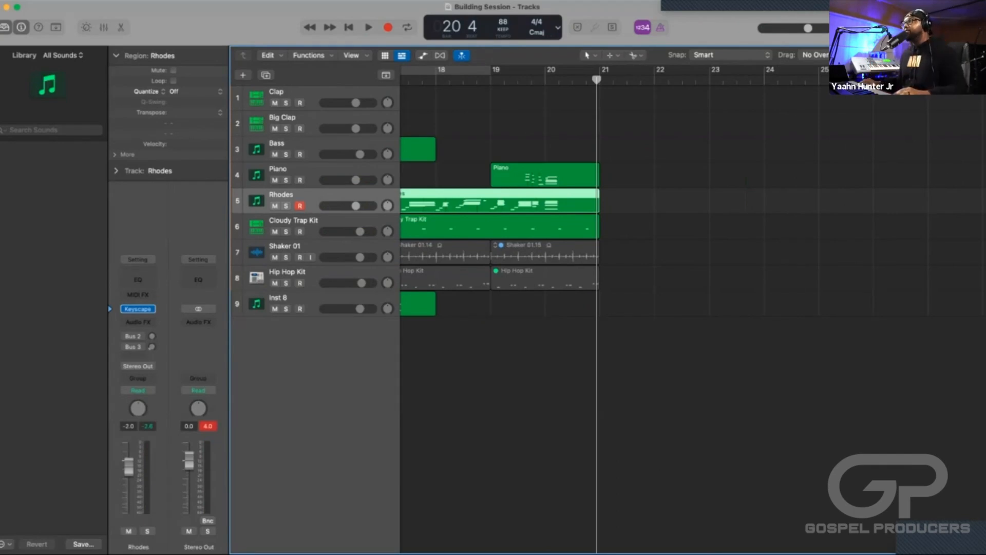
{"action": "key", "text": "super+Left"}
{"action": "key", "text": "super+Left"}
{"action": "key", "text": "super+Left"}
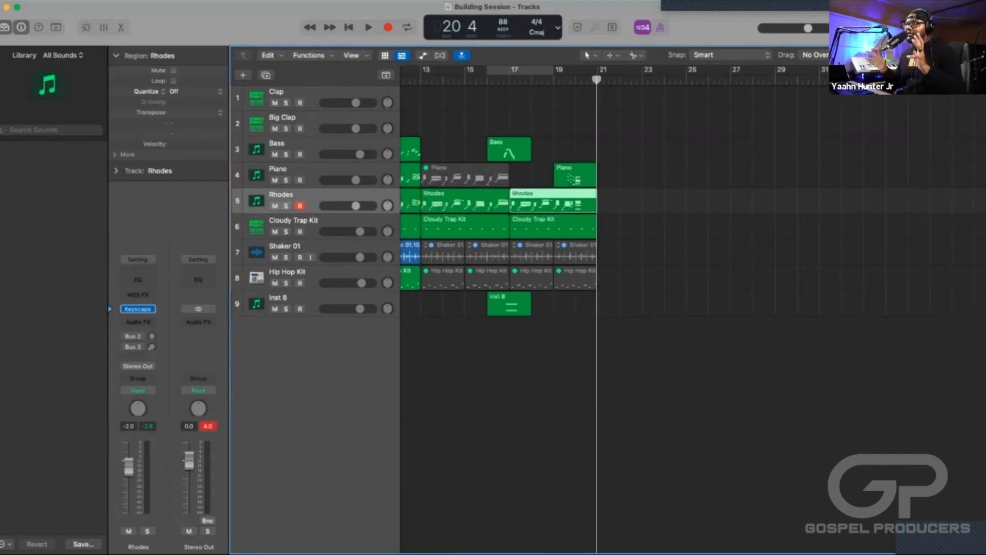
{"action": "scroll", "coordinate": [614, 308], "scroll_direction": "left", "scroll_amount": 10}
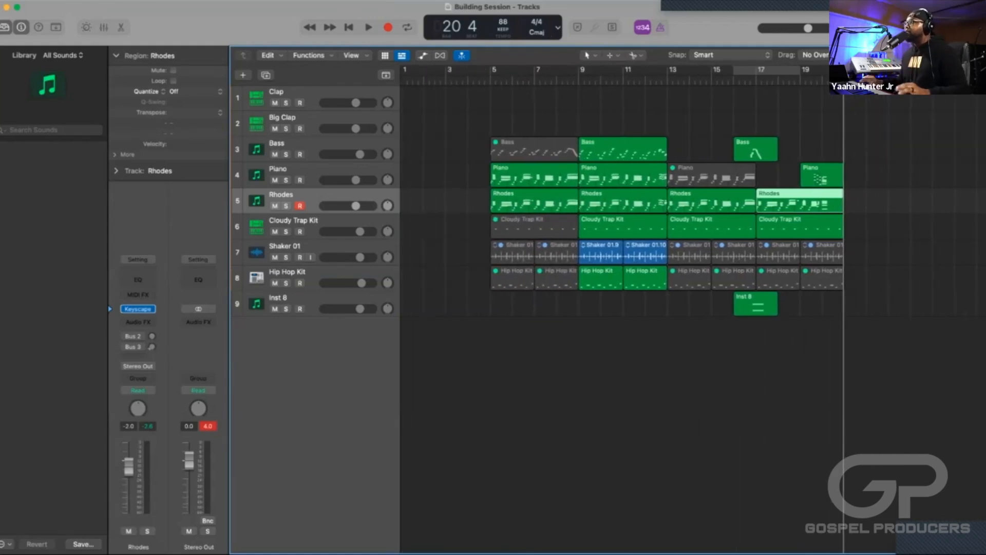
{"action": "scroll", "coordinate": [614, 308], "scroll_direction": "right", "scroll_amount": 10}
{"action": "scroll", "coordinate": [614, 309], "scroll_direction": "right", "scroll_amount": 1}
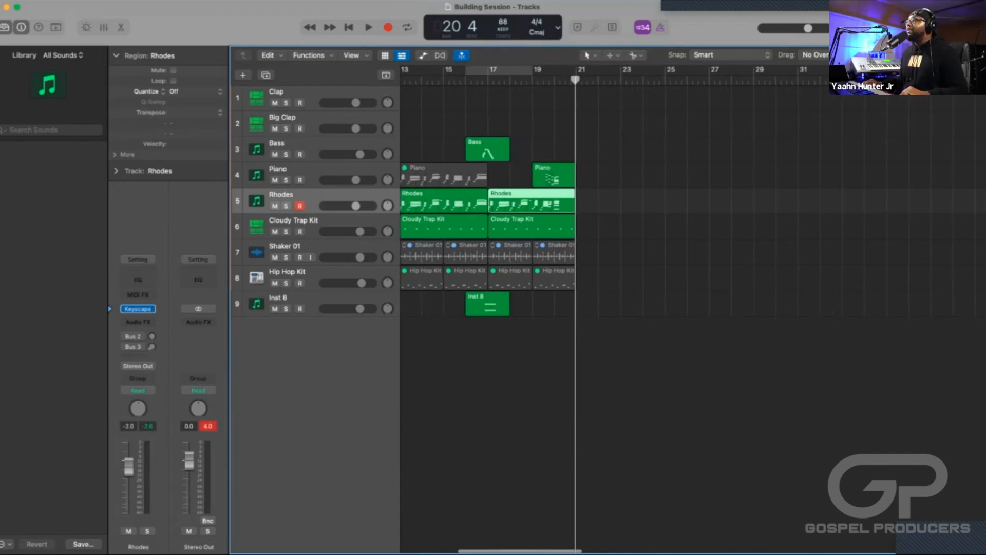
Set a cycle range starting at bar 19 and record a new bass part on the Bass track into bars 19 and 20.
{"action": "left_click", "coordinate": [308, 146]}
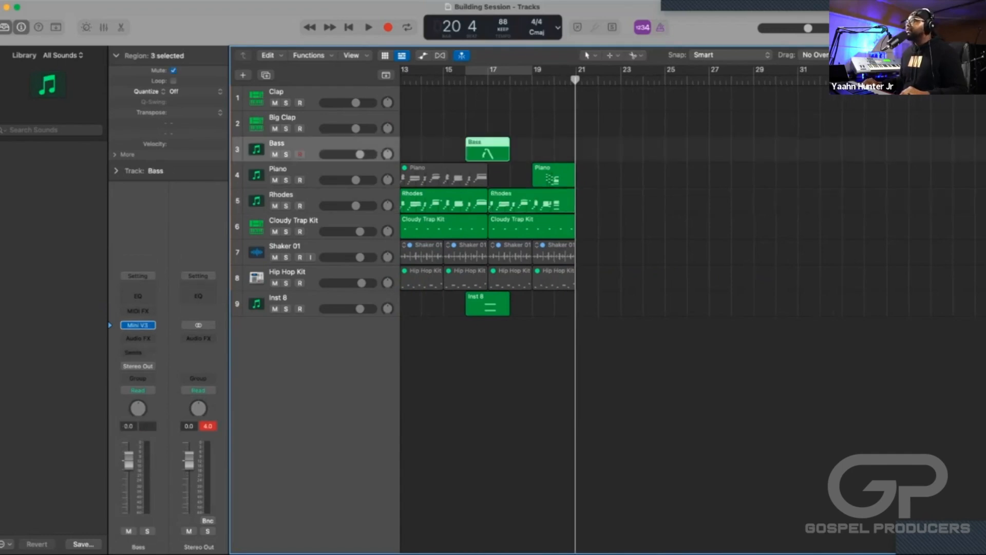
{"action": "scroll", "coordinate": [614, 308], "scroll_direction": "up", "scroll_amount": 5}
{"action": "scroll", "coordinate": [614, 308], "scroll_direction": "left", "scroll_amount": 5}
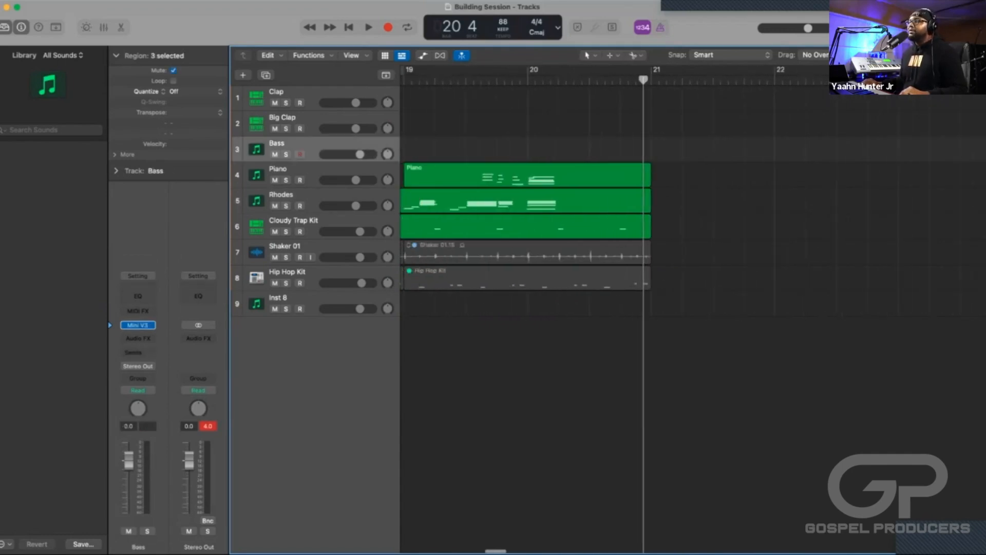
{"action": "scroll", "coordinate": [614, 308], "scroll_direction": "left", "scroll_amount": 5}
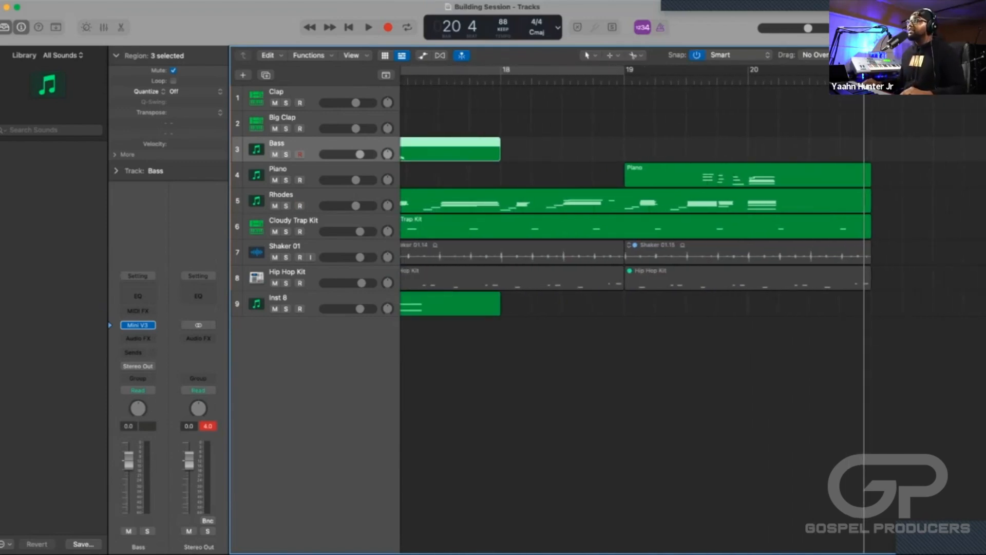
{"action": "left_click_drag", "start_coordinate": [626, 70], "coordinate": [934, 69]}
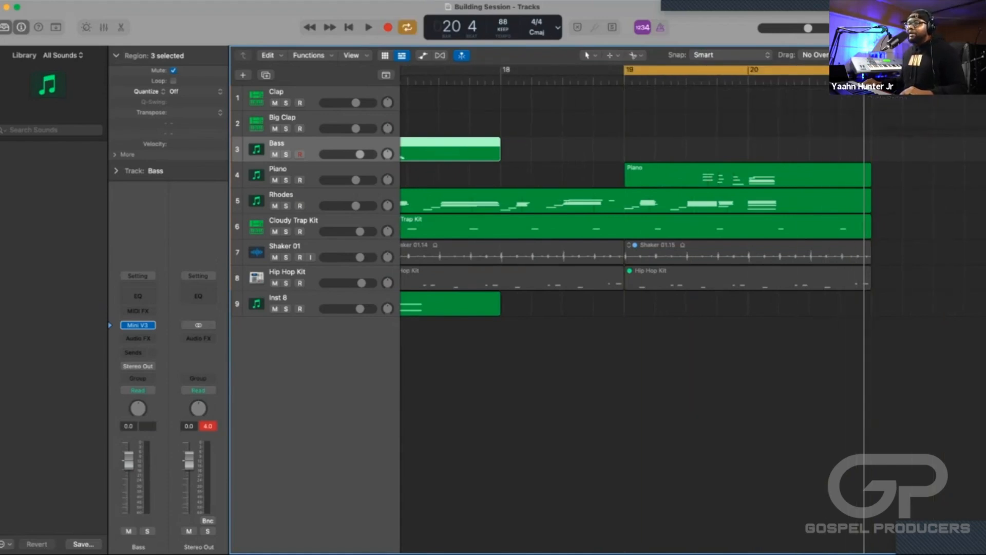
{"action": "scroll", "coordinate": [693, 308], "scroll_direction": "right", "scroll_amount": 3}
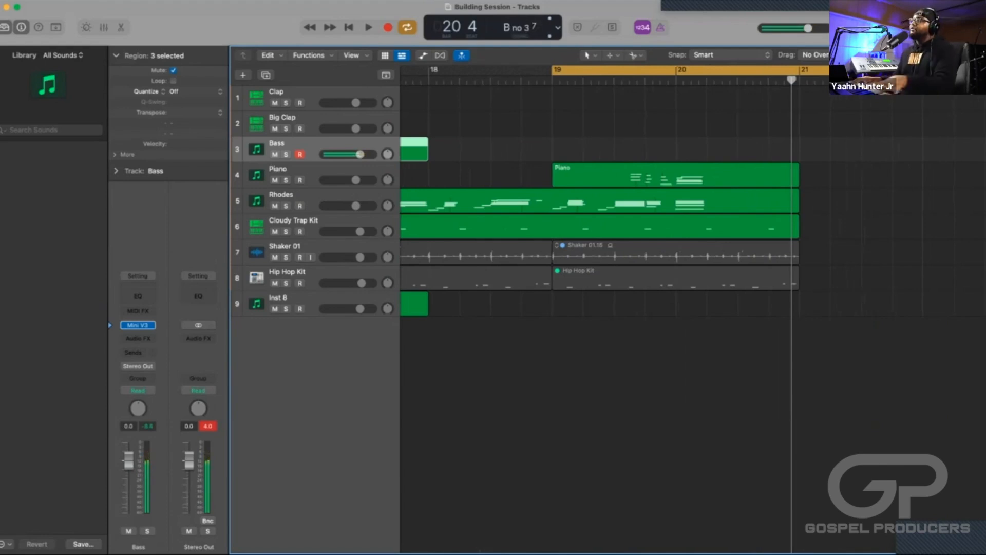
{"action": "key", "text": "r"}
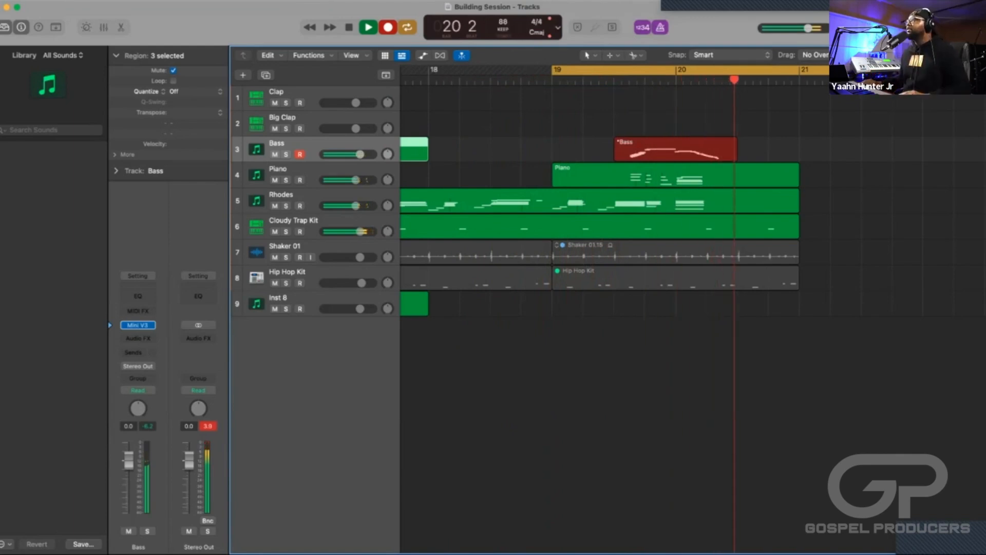
{"action": "key", "text": "space"}
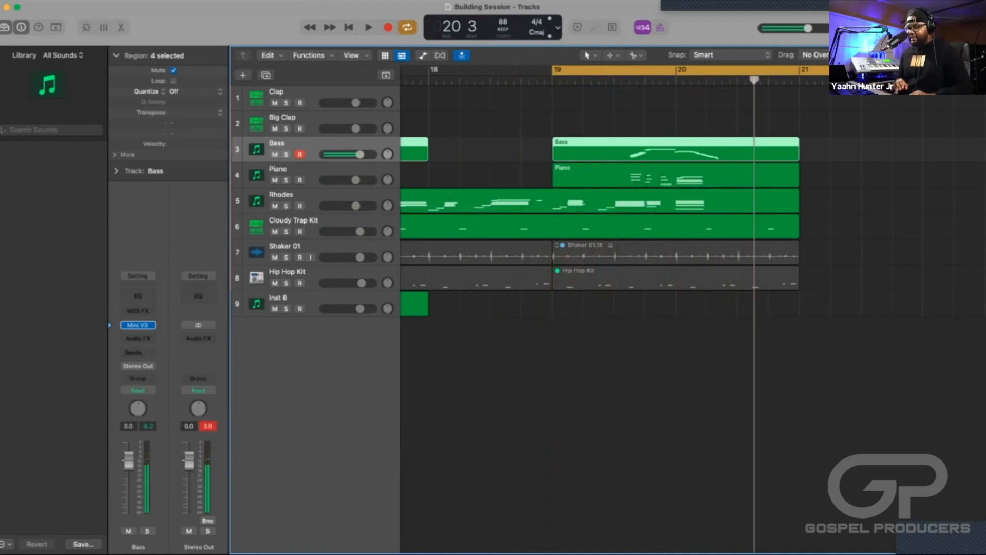
Discard the bass take in bars 19 and 20 and re-record the Bass part there until a take is kept.
{"action": "key", "text": "Delete"}
{"action": "key", "text": "r"}
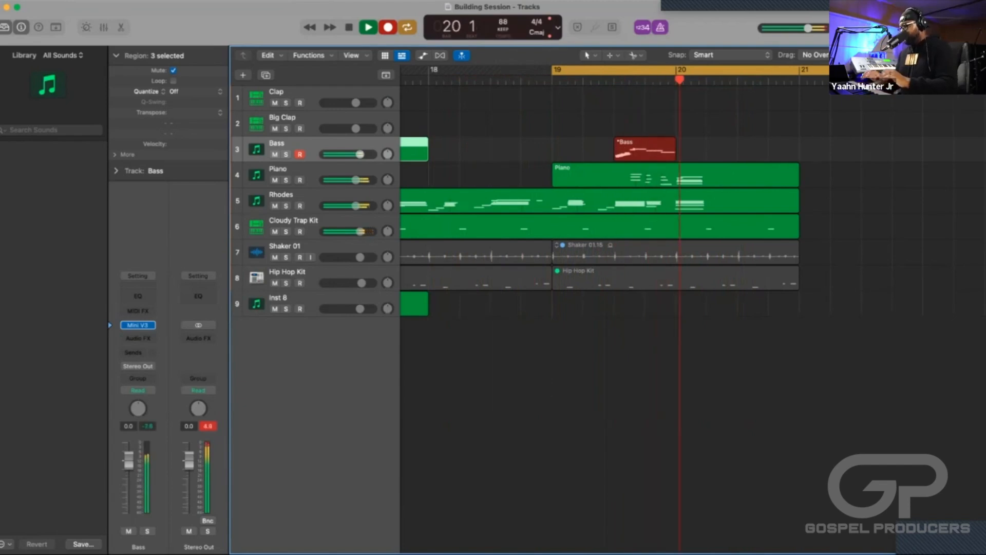
{"action": "key", "text": "space"}
{"action": "key", "text": "super+z"}
{"action": "key", "text": "r"}
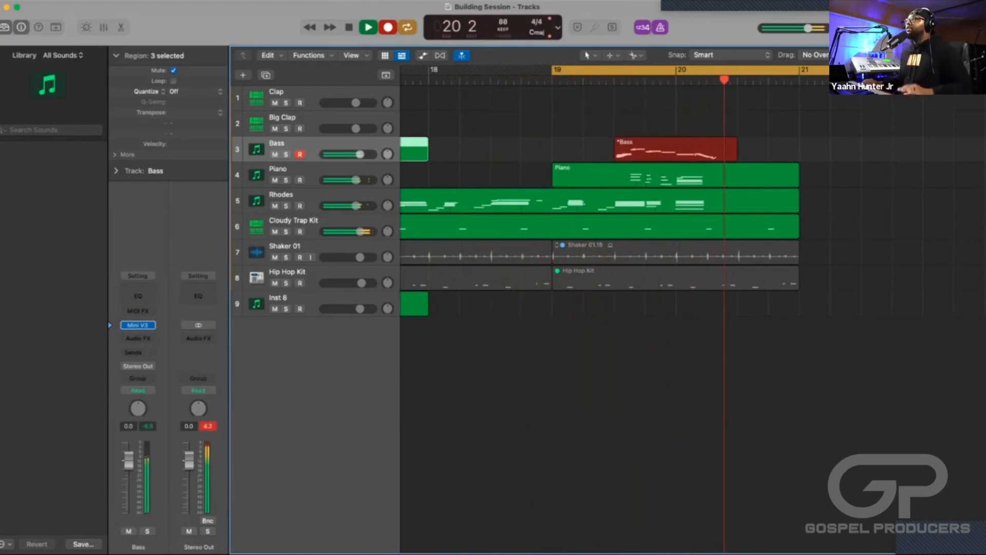
{"action": "key", "text": "space"}
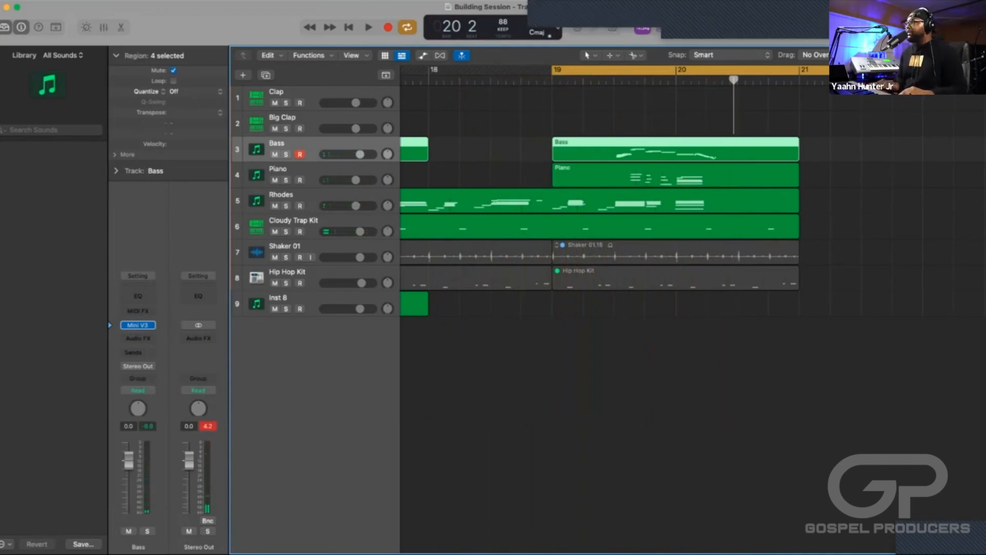
Examine the Bass notes around bars 8 to 10 in the Piano Roll with short cycled playback.
{"action": "key", "text": "e"}
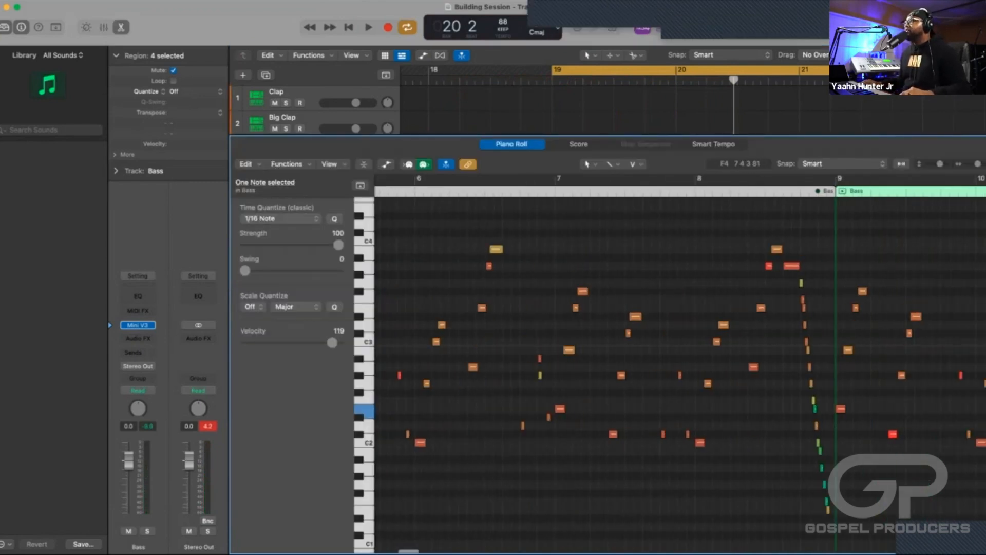
{"action": "left_click_drag", "start_coordinate": [697, 179], "coordinate": [833, 179]}
{"action": "key", "text": "space"}
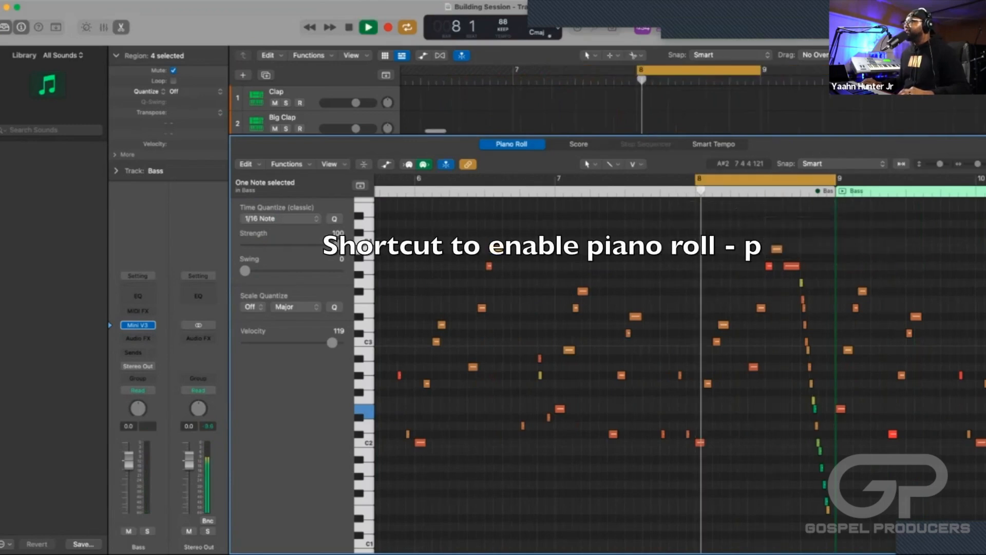
{"action": "key", "text": "space"}
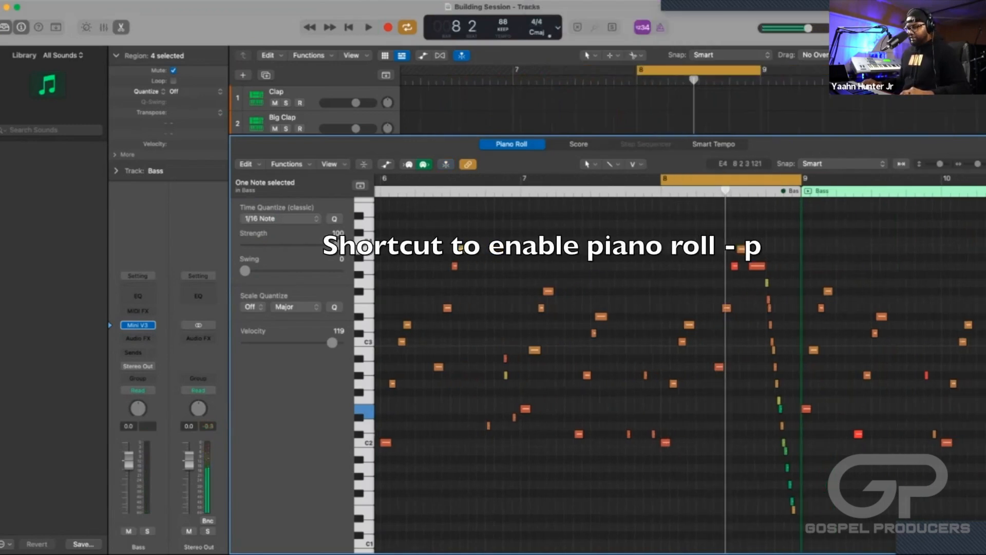
{"action": "scroll", "coordinate": [713, 74], "scroll_direction": "right", "scroll_amount": 4}
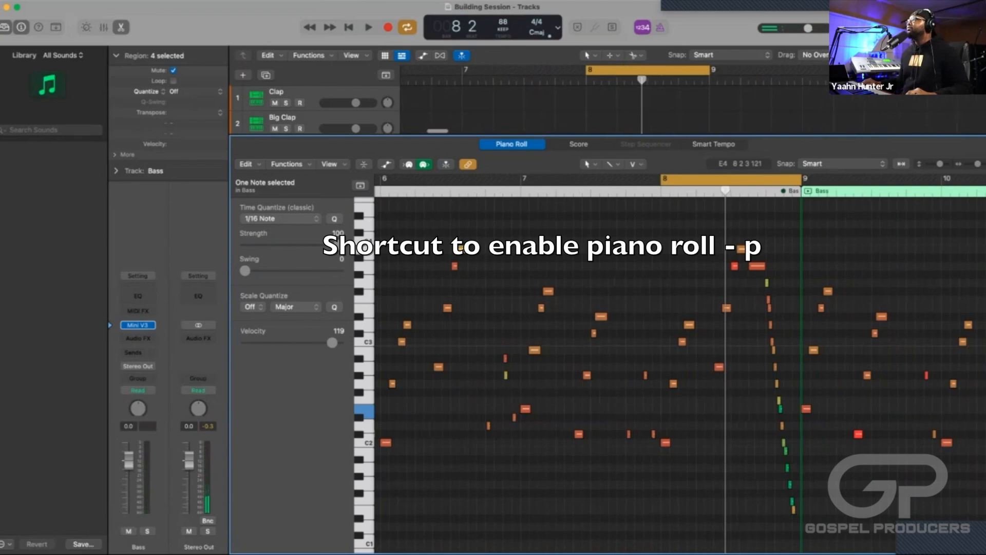
{"action": "left_click_drag", "start_coordinate": [786, 70], "coordinate": [837, 70]}
{"action": "key", "text": "space"}
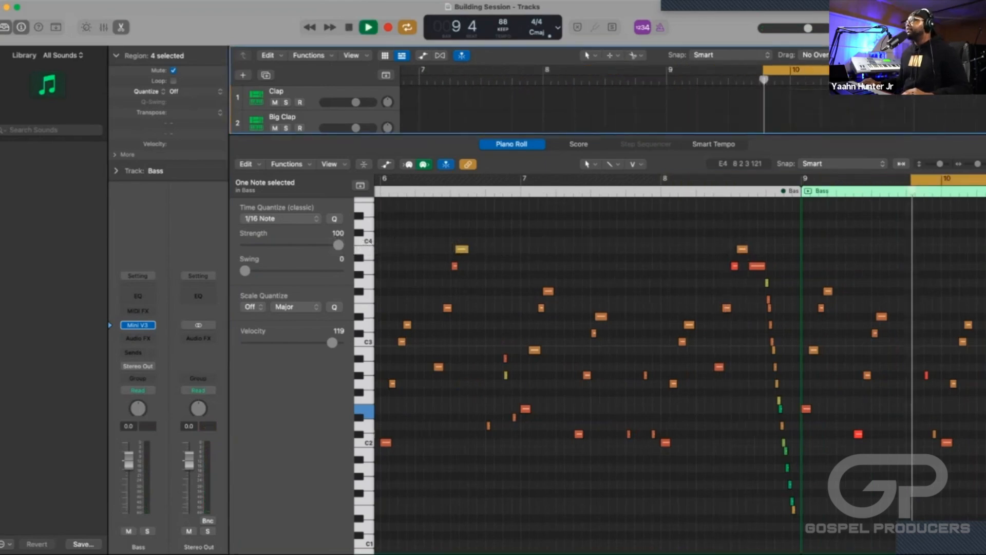
{"action": "key", "text": "space"}
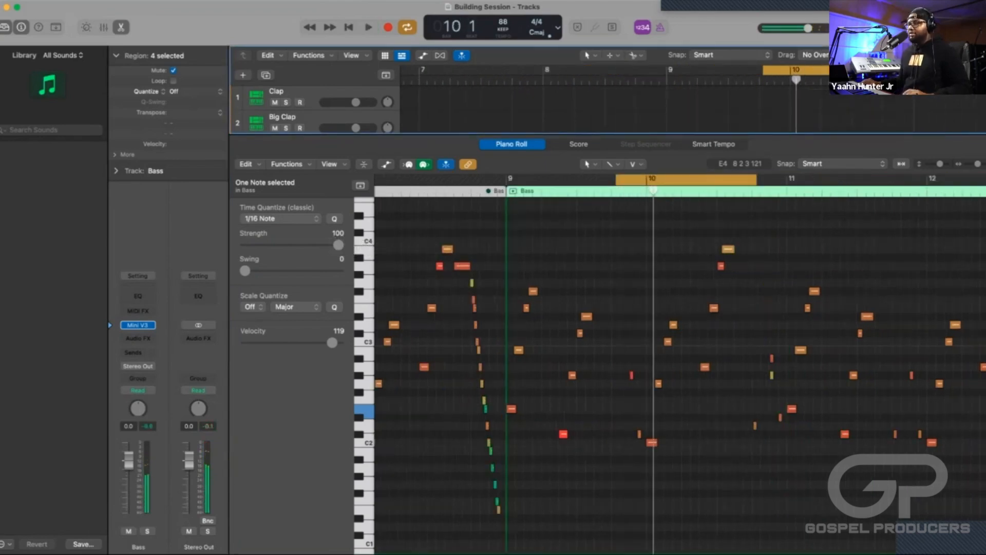
{"action": "key", "text": "e"}
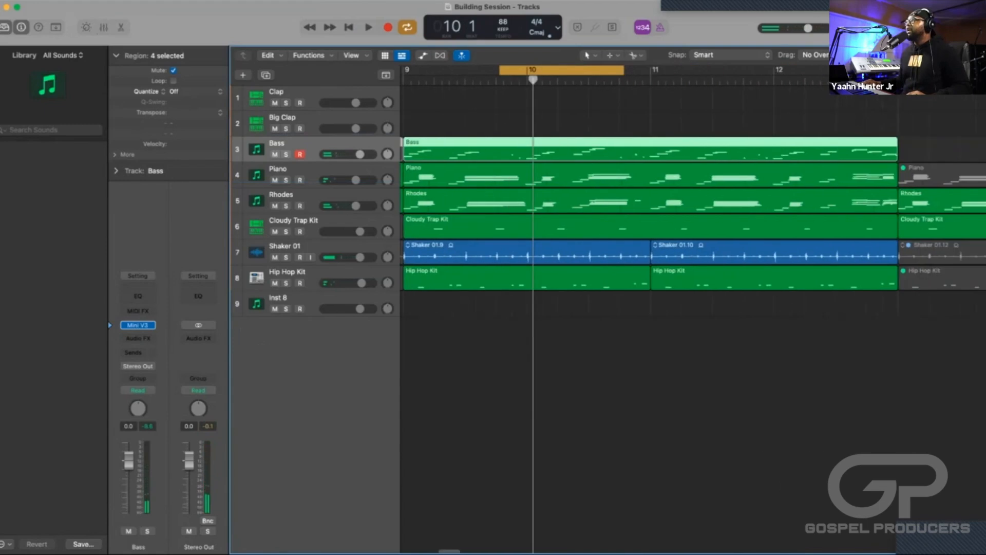
{"action": "key", "text": "c"}
{"action": "scroll", "coordinate": [694, 216], "scroll_direction": "right", "scroll_amount": 10}
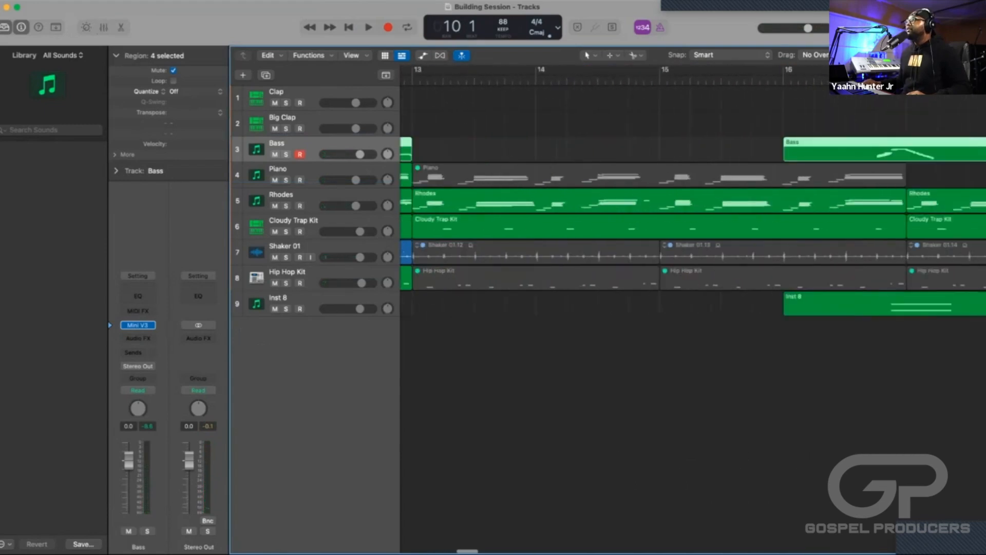
{"action": "scroll", "coordinate": [693, 216], "scroll_direction": "right", "scroll_amount": 12}
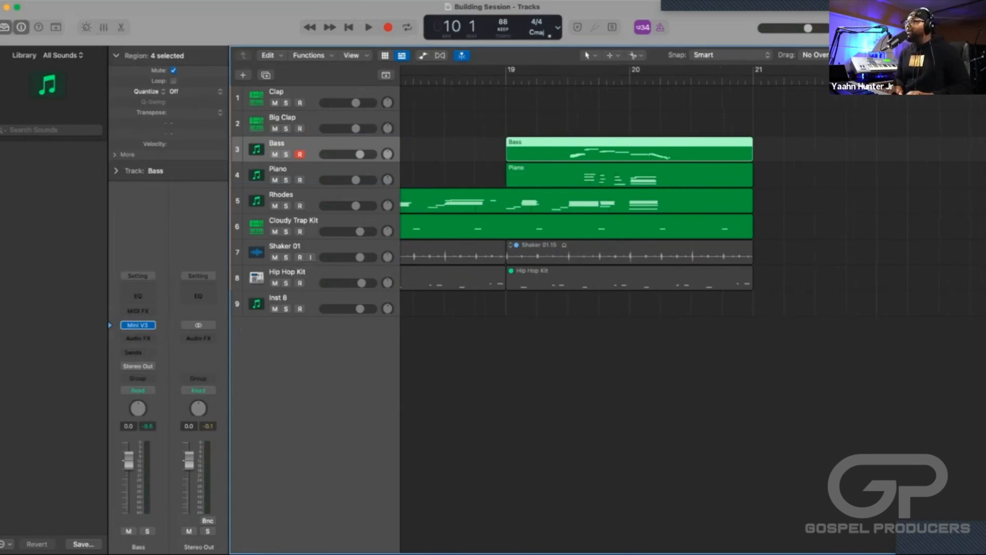
{"action": "key", "text": "super+u"}
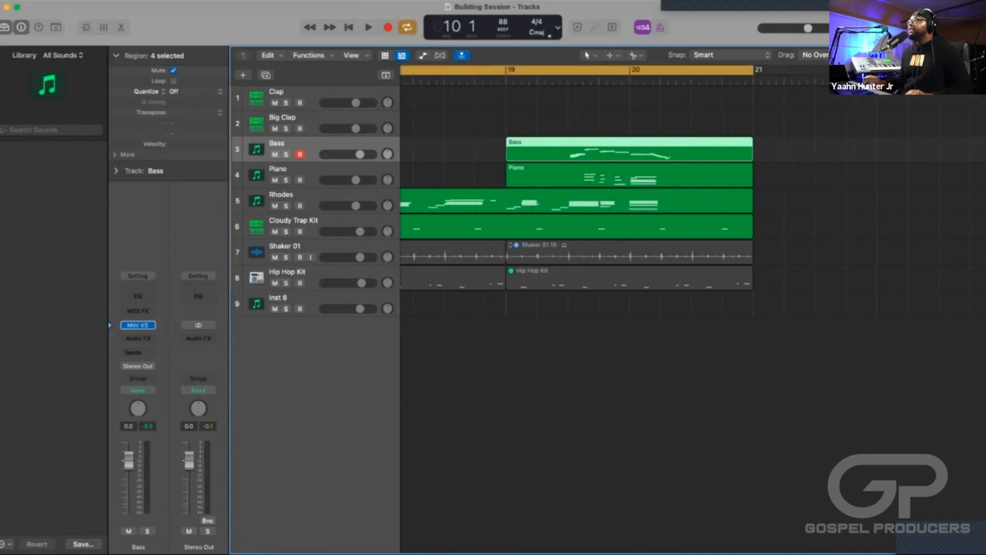
{"action": "scroll", "coordinate": [693, 216], "scroll_direction": "left", "scroll_amount": 12}
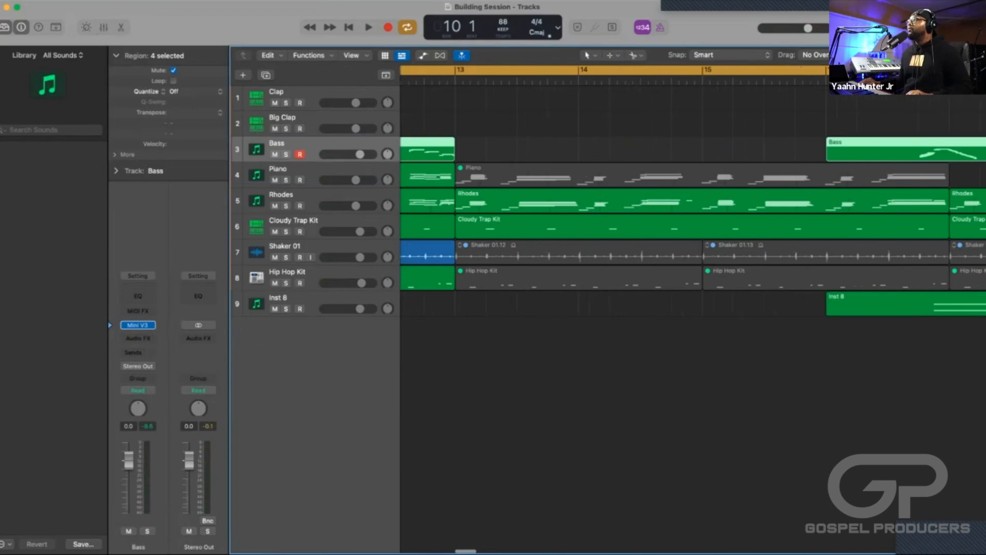
{"action": "key", "text": "super+Tab"}
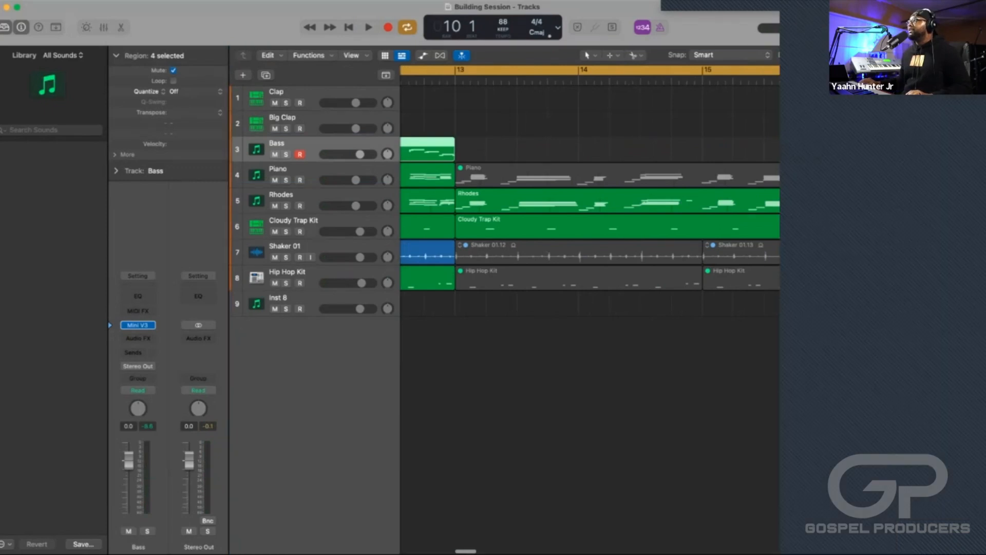
{"action": "scroll", "coordinate": [693, 215], "scroll_direction": "right", "scroll_amount": 12}
{"action": "left_click", "coordinate": [667, 359]}
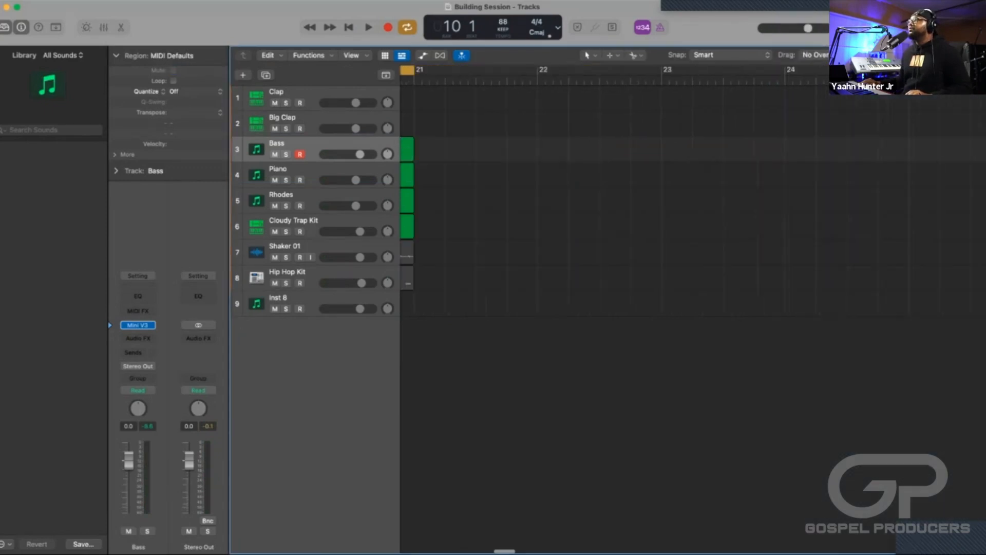
{"action": "left_click", "coordinate": [405, 70]}
Set the cycle range to the Bass region at bars 19 and 20 and play it with the other parts.
{"action": "scroll", "coordinate": [668, 154], "scroll_direction": "left", "scroll_amount": 10}
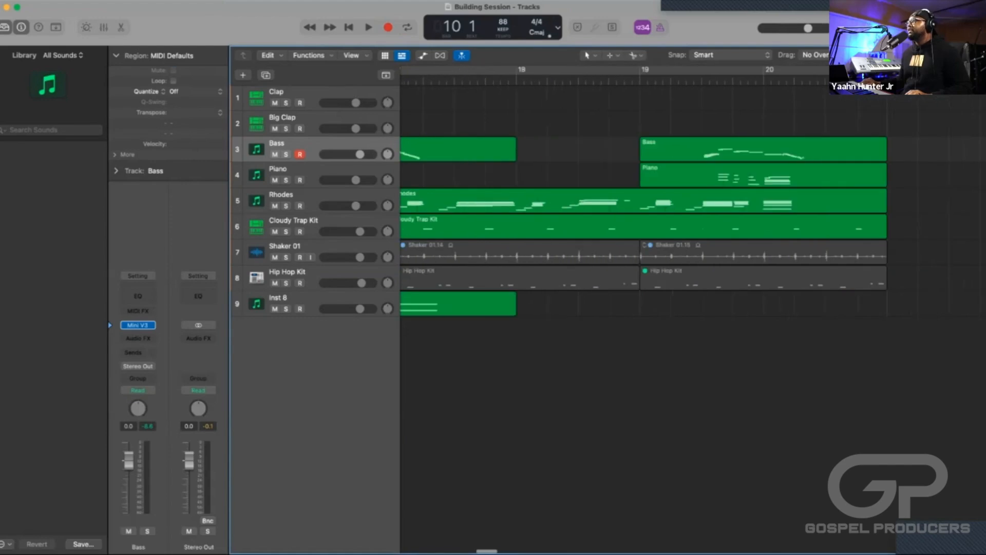
{"action": "left_click", "coordinate": [760, 148]}
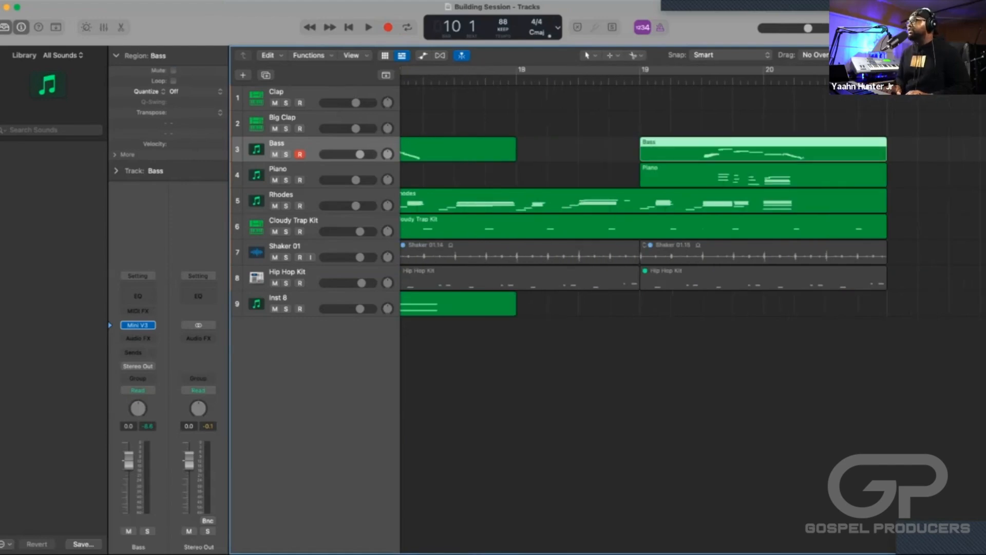
{"action": "key", "text": "super+u"}
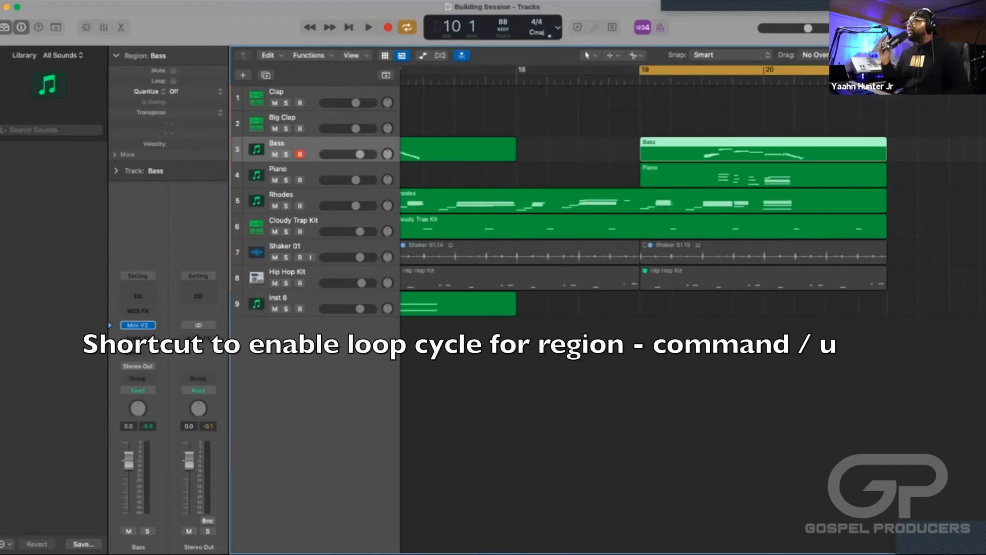
{"action": "key", "text": "space"}
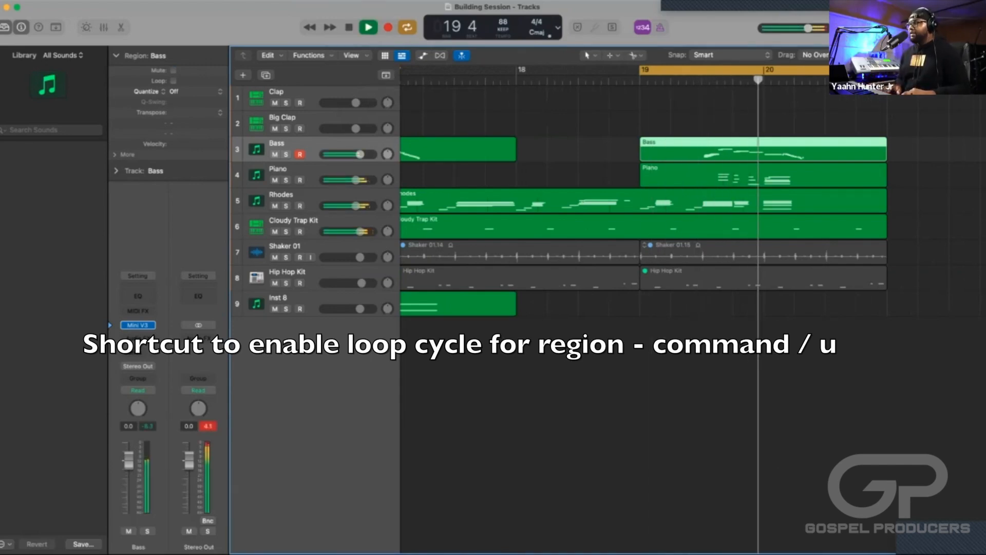
{"action": "key", "text": "space"}
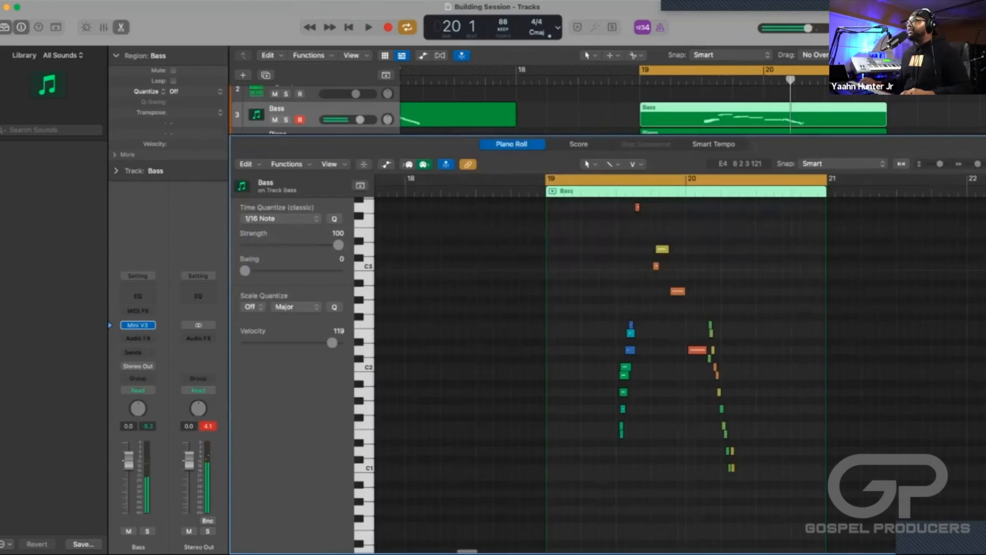
Open the bar 19 Bass region in the Piano Roll and play it to check the D3 note just after beat 4.
{"action": "key", "text": "e"}
{"action": "key", "text": "space"}
{"action": "scroll", "coordinate": [666, 351], "scroll_direction": "up", "scroll_amount": 5}
{"action": "scroll", "coordinate": [662, 346], "scroll_direction": "right", "scroll_amount": 5}
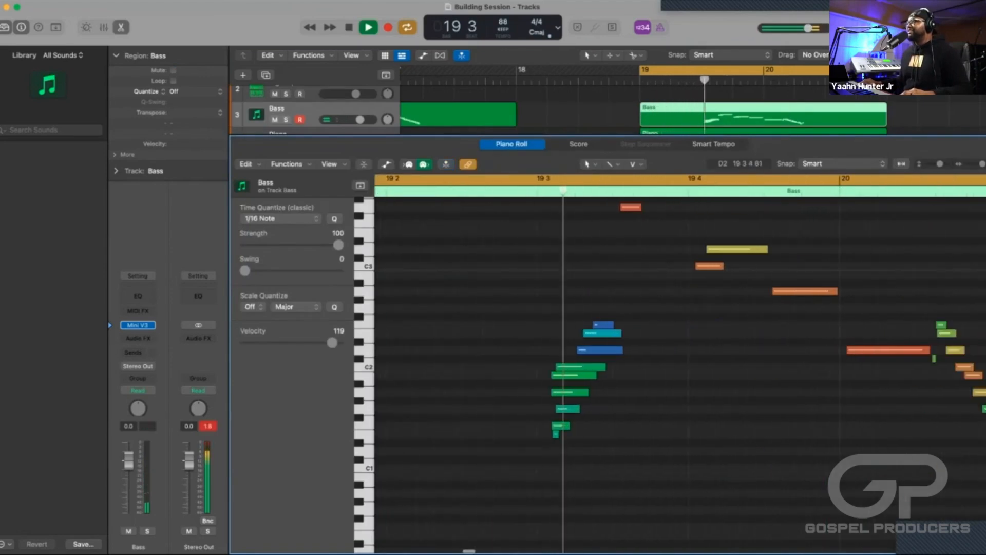
{"action": "scroll", "coordinate": [653, 334], "scroll_direction": "up", "scroll_amount": 3}
{"action": "key", "text": "space"}
{"action": "left_click", "coordinate": [654, 331]}
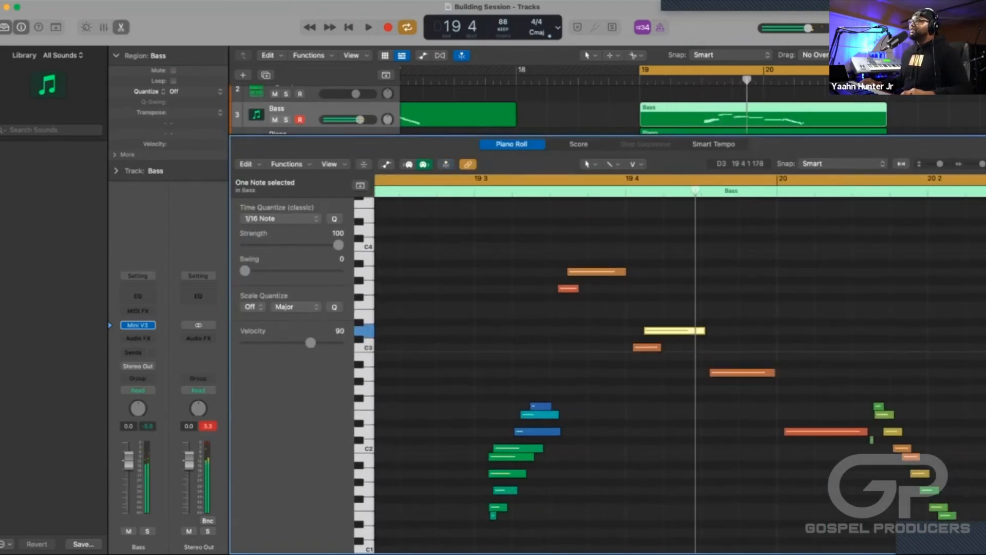
{"action": "key", "text": "space"}
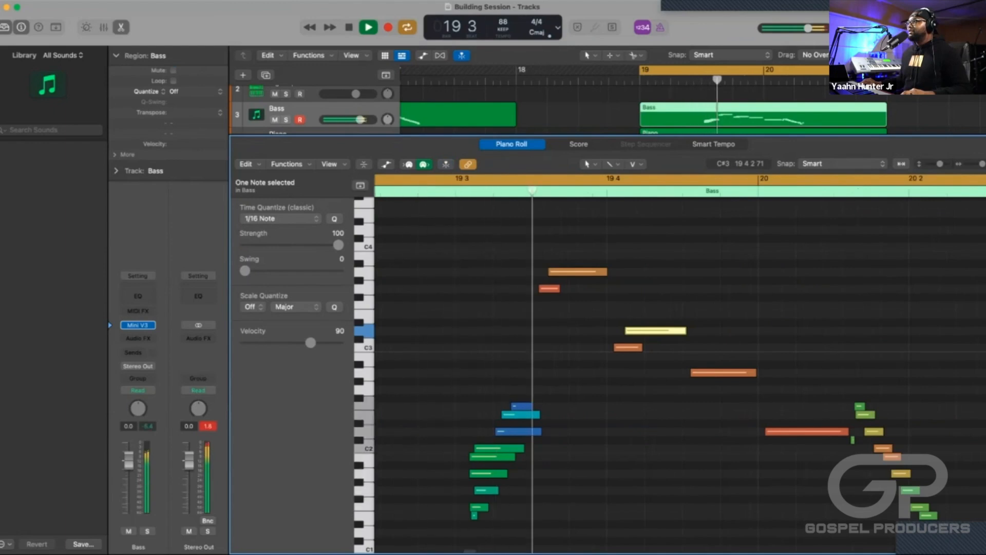
{"action": "key", "text": "space"}
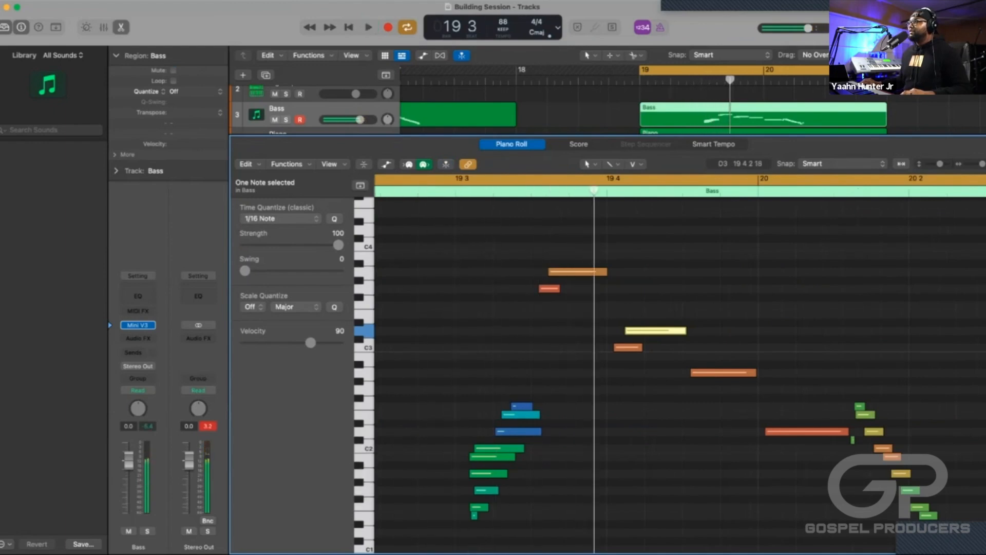
Raise the D3 bass note just after bar 19 beat 4 to E3 and play the passage.
{"action": "key", "text": "alt+e"}
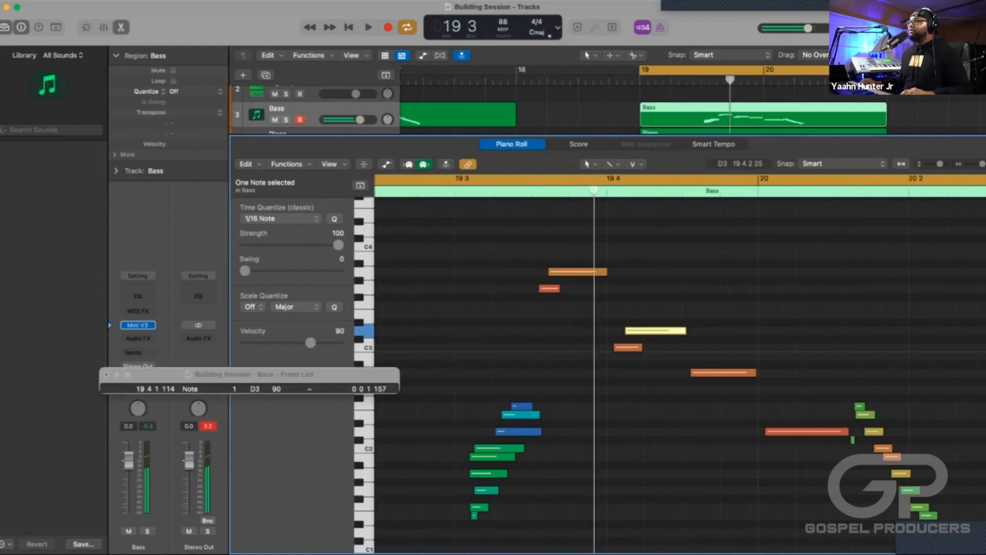
{"action": "left_click", "coordinate": [106, 374]}
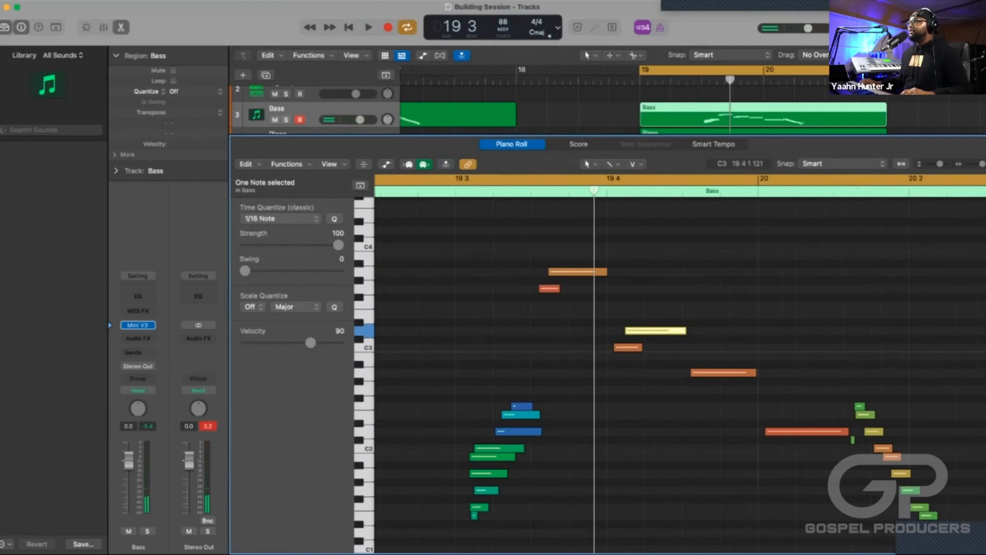
{"action": "left_click_drag", "start_coordinate": [642, 331], "coordinate": [640, 316]}
{"action": "key", "text": "space"}
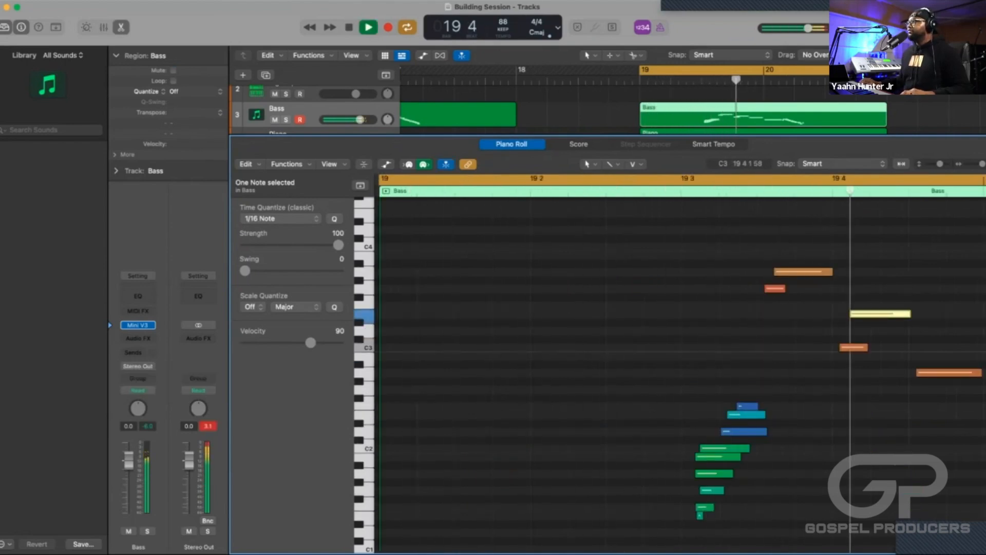
{"action": "key", "text": "space"}
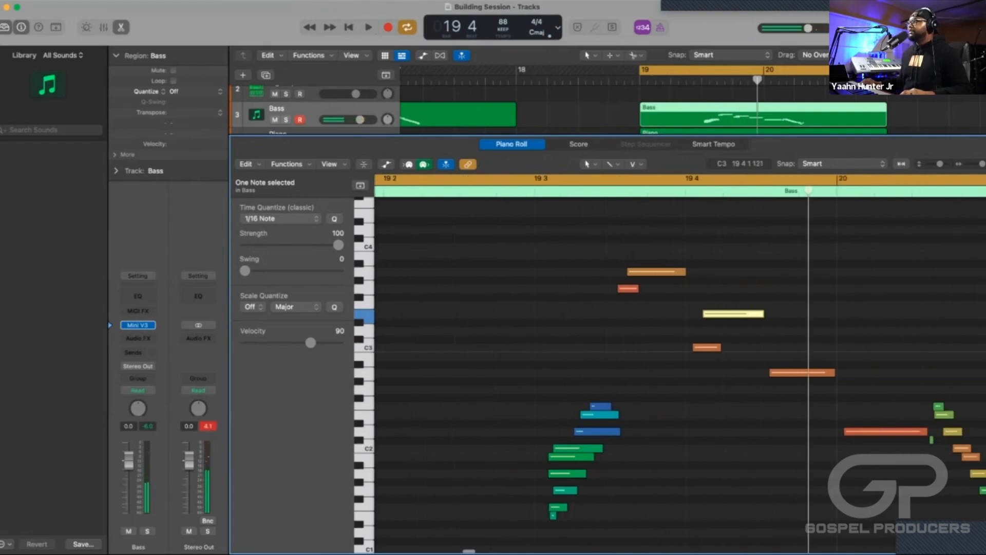
Raise the short C3 bass note at bar 19 beat 4 to D3 and play the phrase into bar 20.
{"action": "left_click_drag", "start_coordinate": [707, 347], "coordinate": [707, 330]}
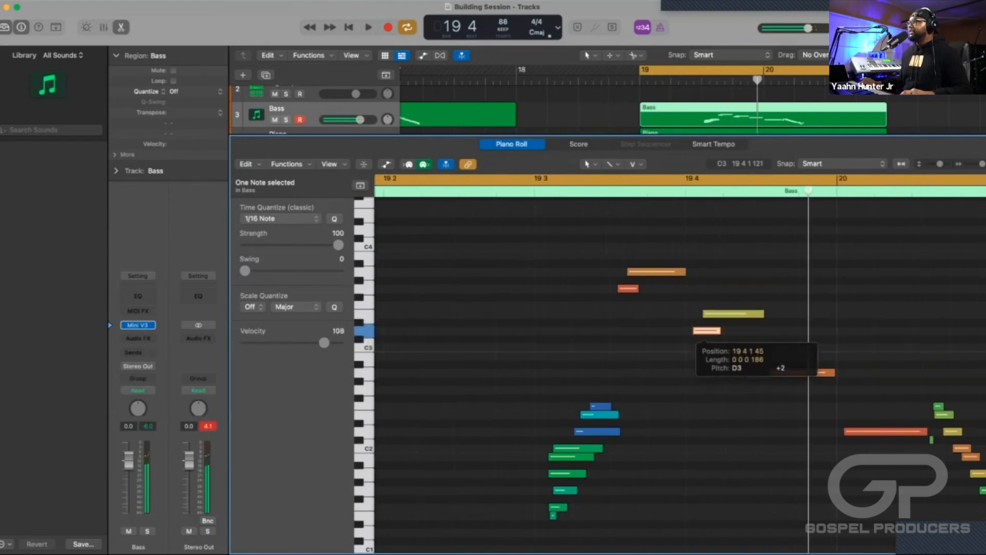
{"action": "key", "text": "space"}
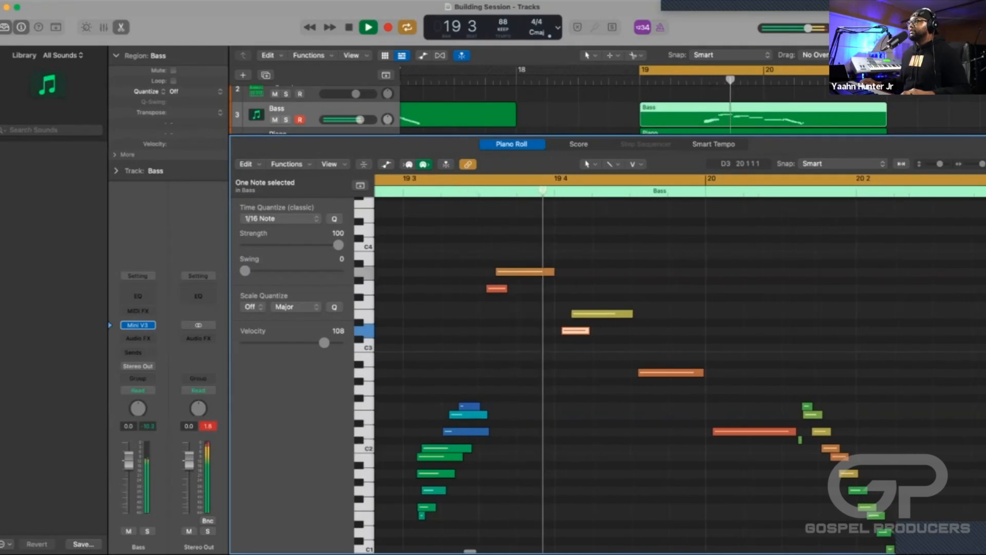
{"action": "key", "text": "space"}
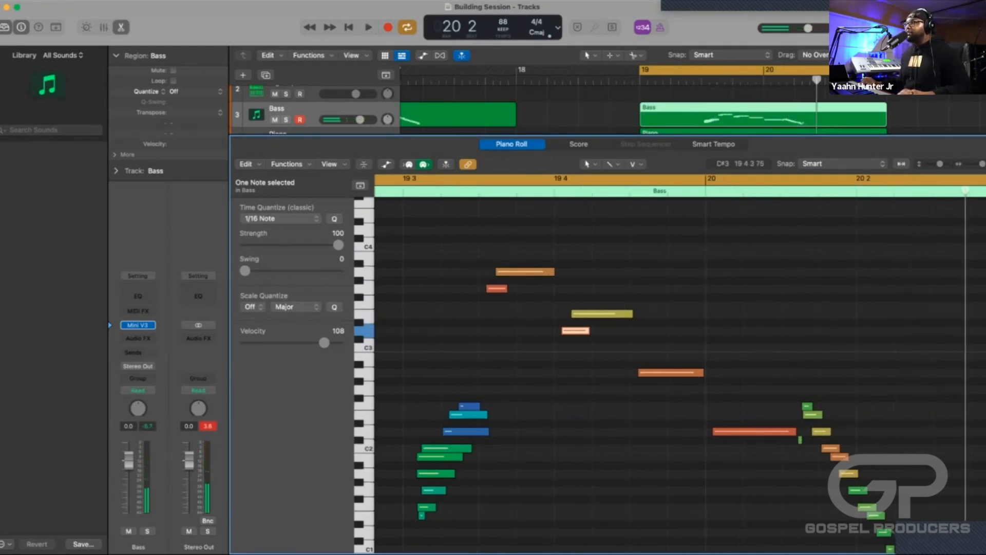
{"action": "key", "text": "space"}
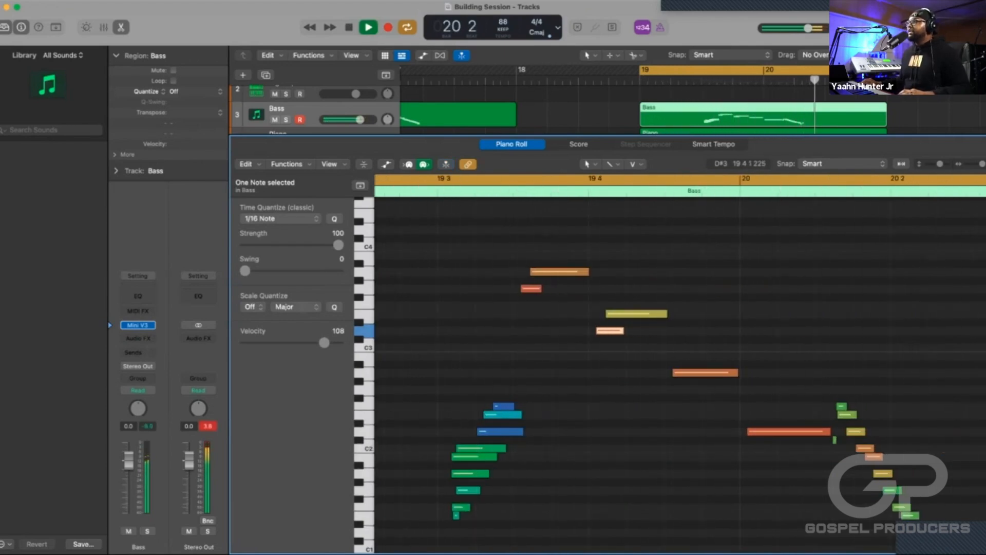
{"action": "key", "text": "space"}
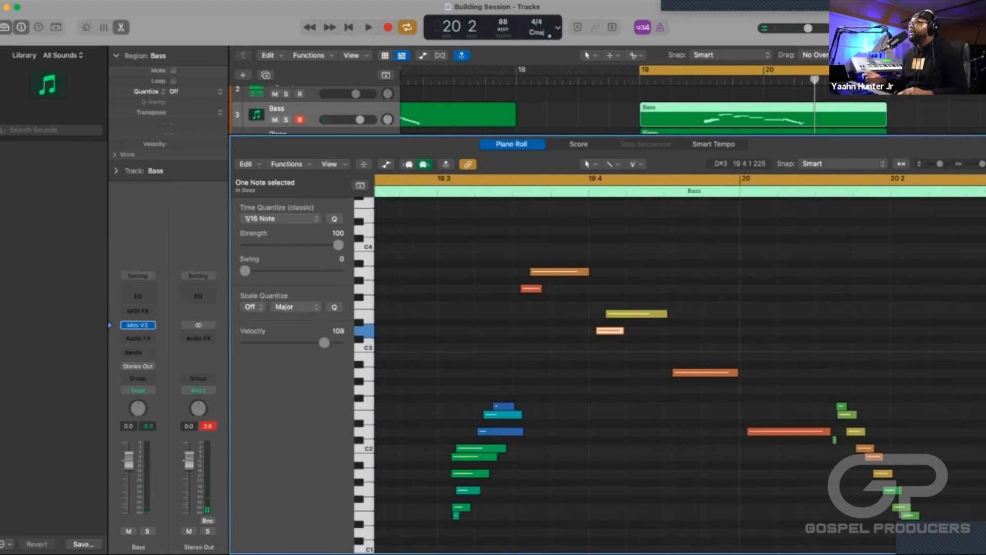
{"action": "scroll", "coordinate": [637, 370], "scroll_direction": "up", "scroll_amount": 5}
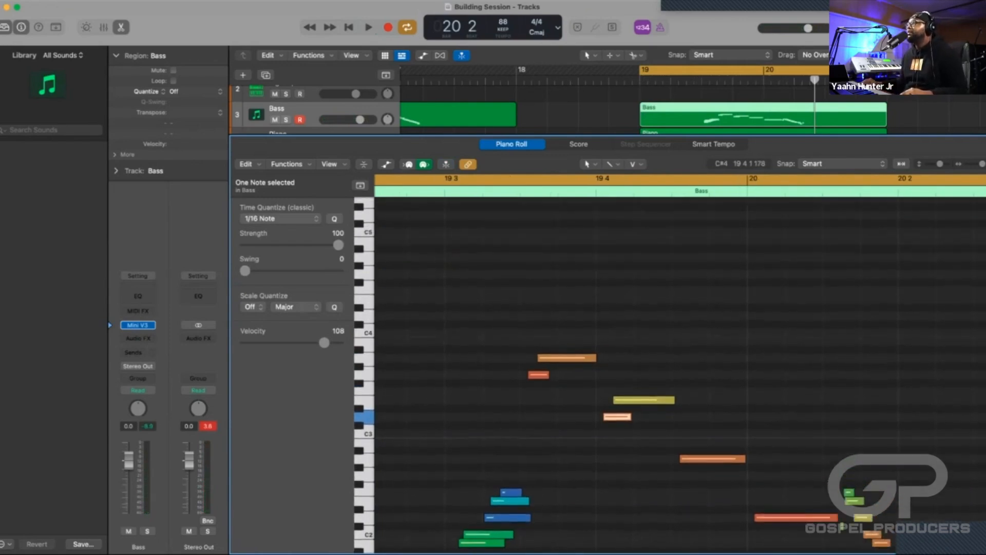
Cycle the bass phrase from midway between bar 19 beats 3 and 4 to just after bar 20, and play it.
{"action": "scroll", "coordinate": [678, 370], "scroll_direction": "right", "scroll_amount": 5}
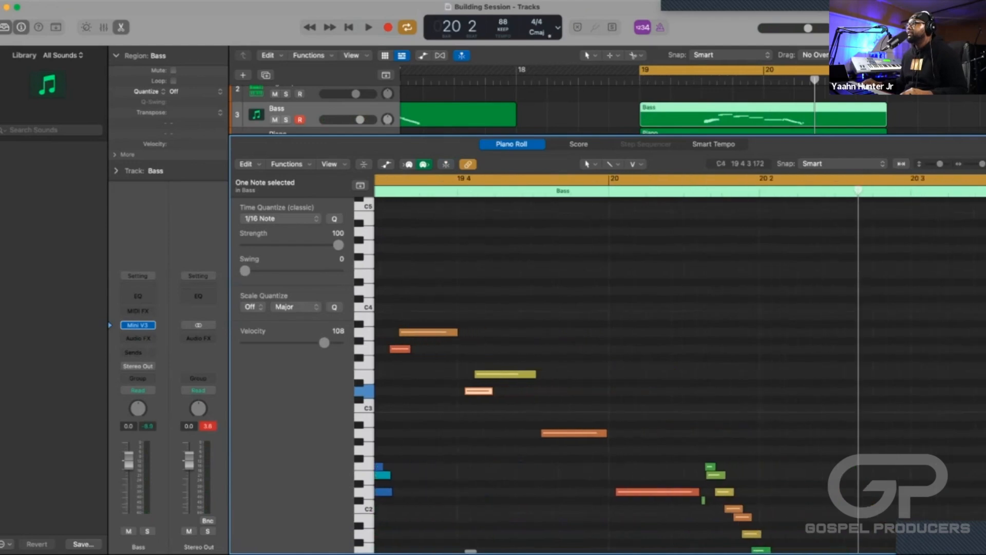
{"action": "scroll", "coordinate": [678, 370], "scroll_direction": "left", "scroll_amount": 4}
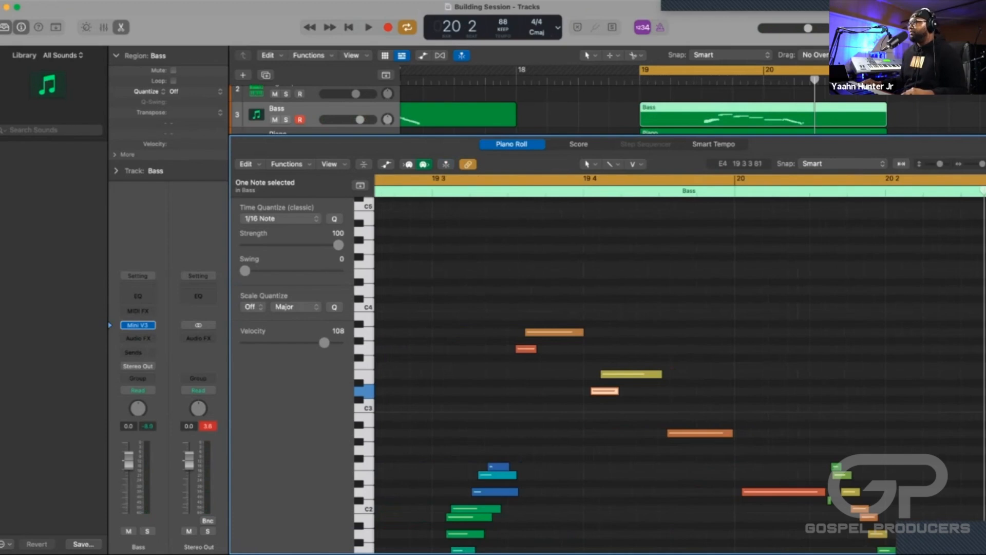
{"action": "left_click_drag", "start_coordinate": [491, 178], "coordinate": [825, 178]}
{"action": "key", "text": "space"}
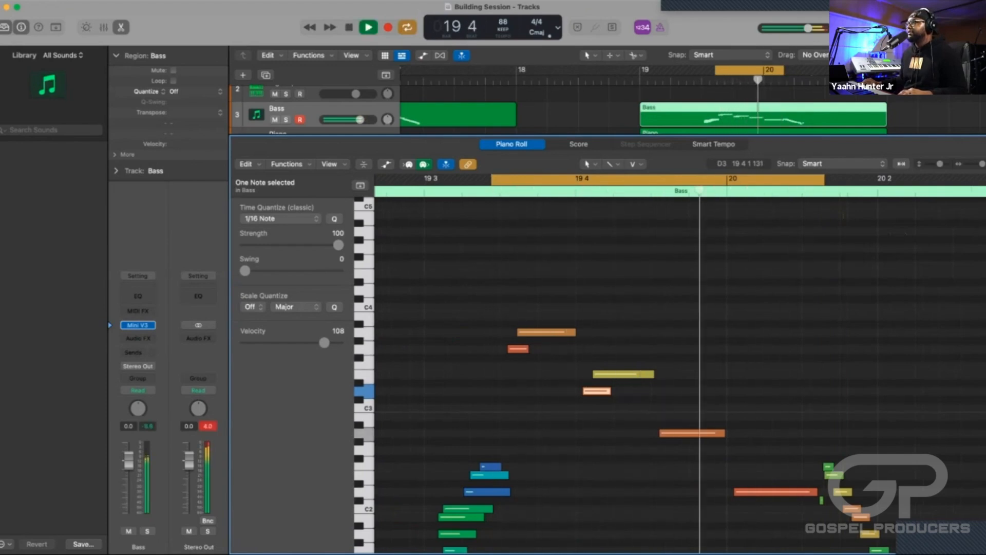
{"action": "key", "text": "space"}
Try the five higher bass notes between bar 19 beat 3 and bar 20 one octave up and play the phrase.
{"action": "scroll", "coordinate": [617, 360], "scroll_direction": "down", "scroll_amount": 3}
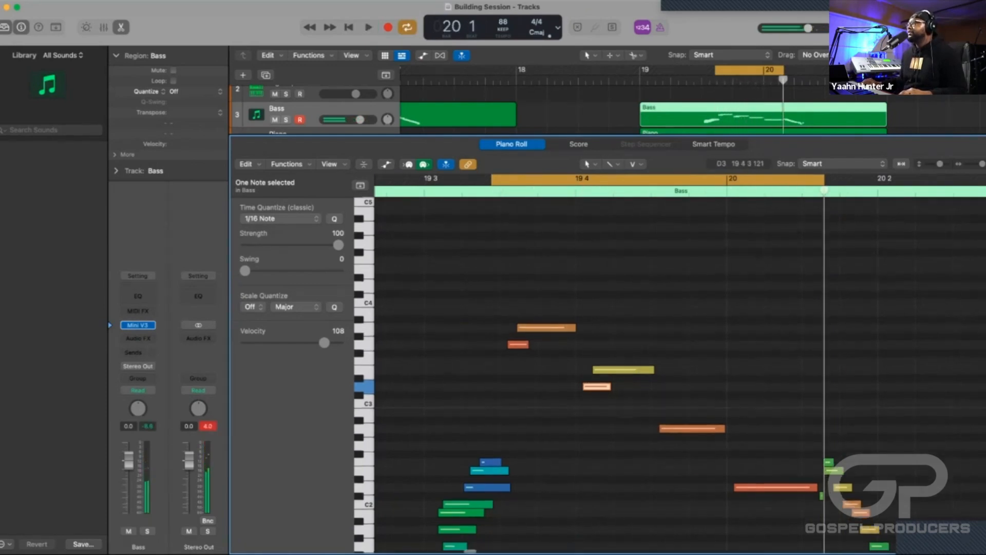
{"action": "left_click_drag", "start_coordinate": [724, 422], "coordinate": [511, 279]}
{"action": "scroll", "coordinate": [616, 360], "scroll_direction": "up", "scroll_amount": 1}
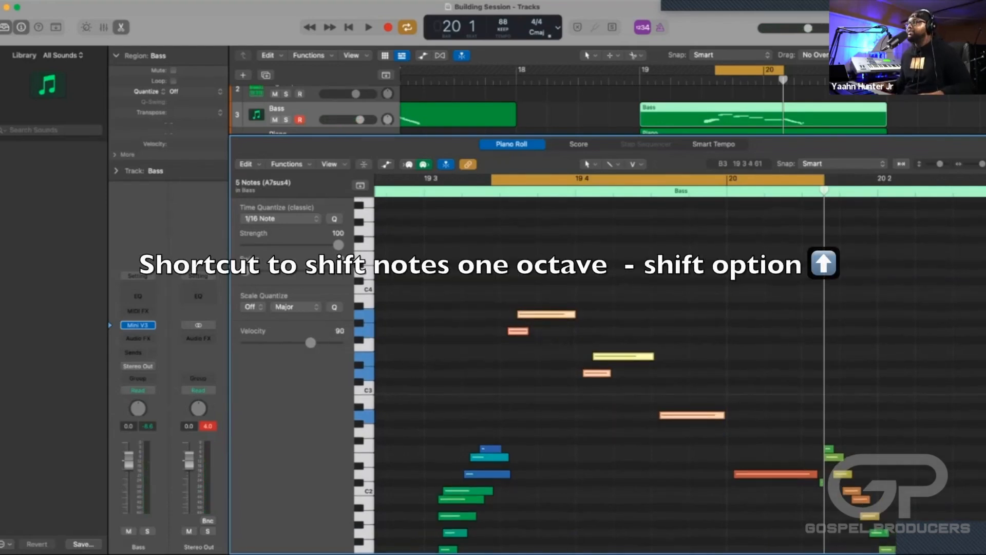
{"action": "key", "text": "alt+shift+Up"}
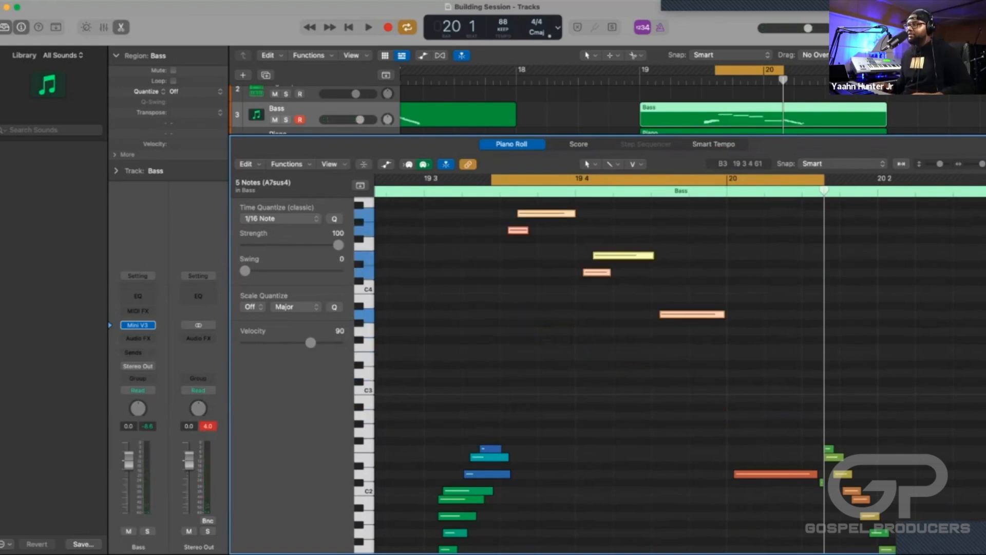
{"action": "key", "text": "super+shift+Down"}
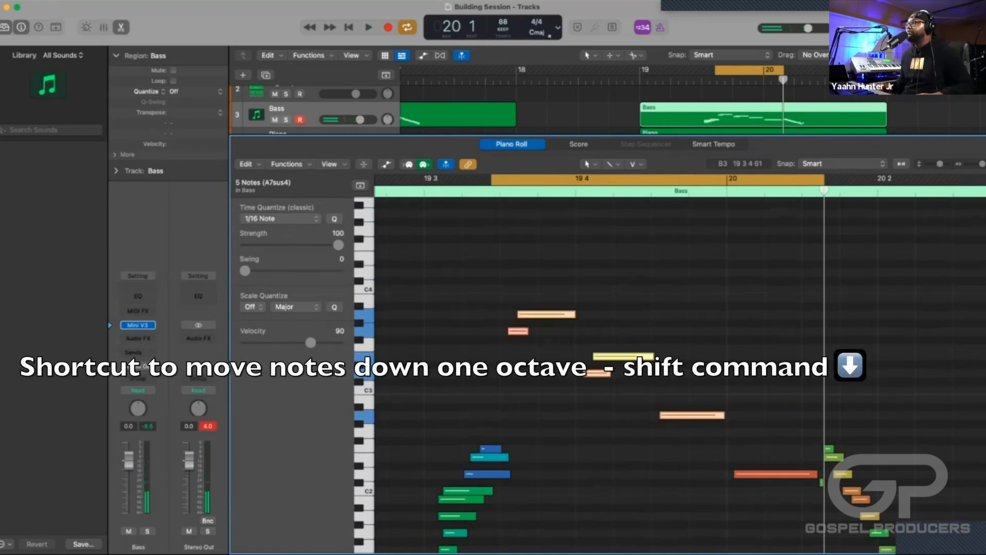
{"action": "key", "text": "super+shift+Up"}
{"action": "key", "text": "space"}
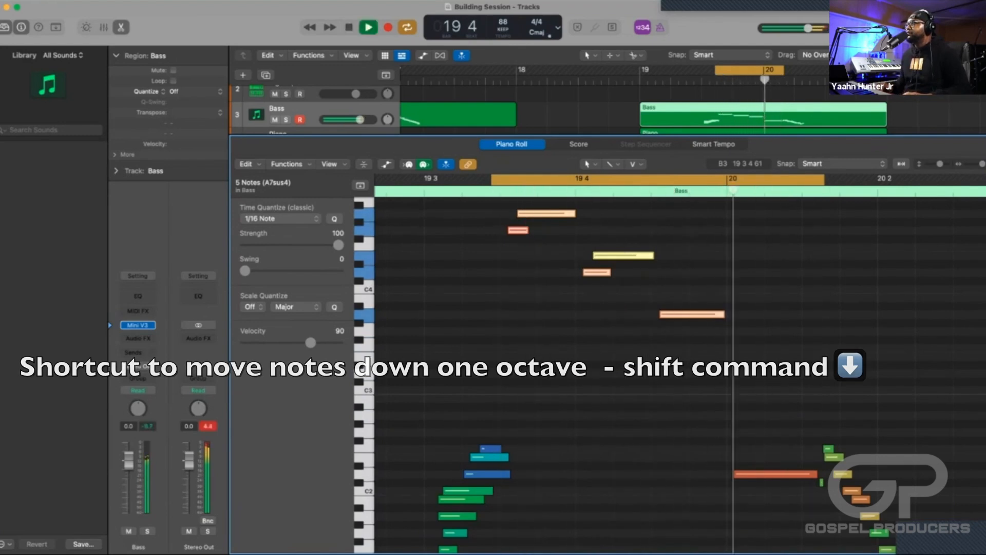
{"action": "key", "text": "space"}
Lower the five selected bass notes by one octave and play the phrase again.
{"action": "key", "text": "alt+shift+Down"}
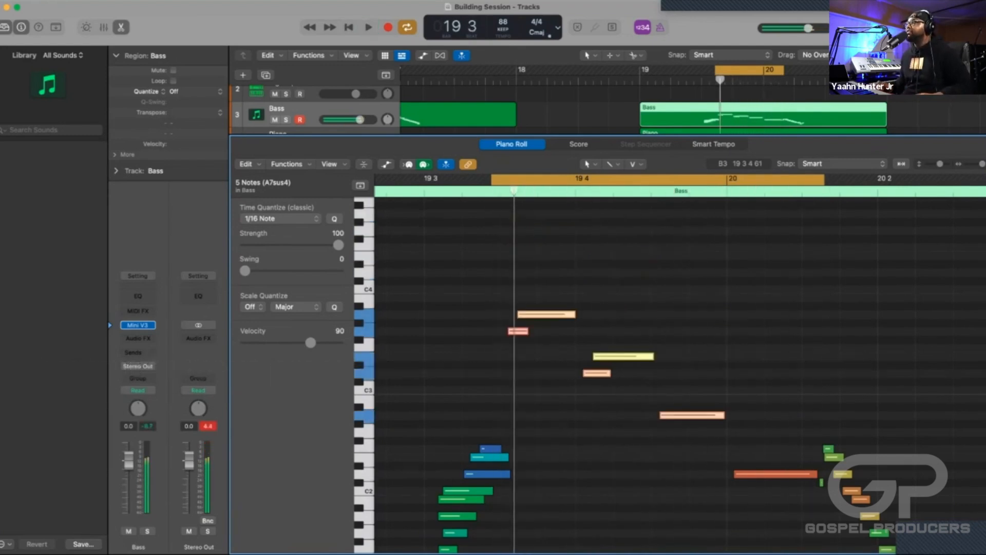
{"action": "key", "text": "space"}
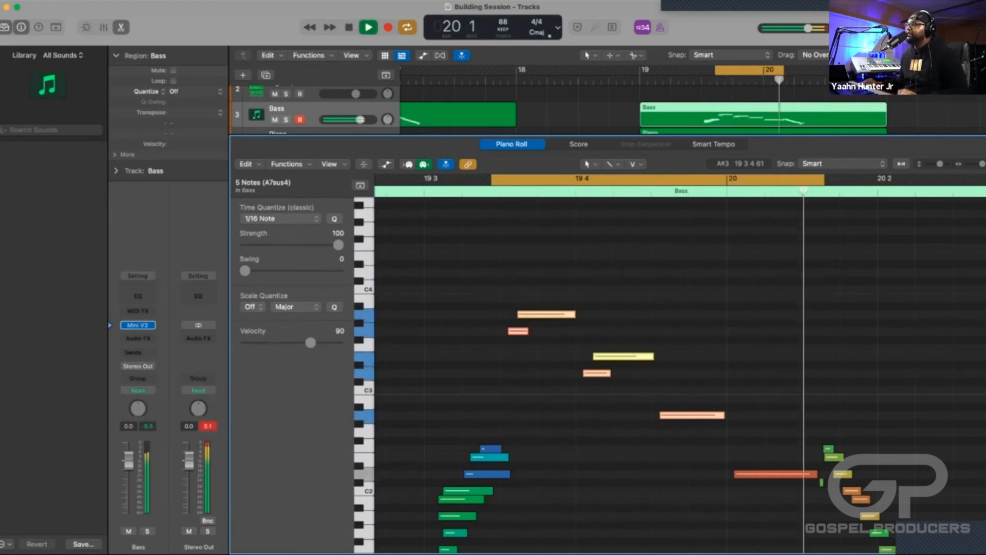
{"action": "key", "text": "space"}
Delete the short D3 bass note at bar 19 beat 4 and play the phrase.
{"action": "left_click", "coordinate": [616, 364]}
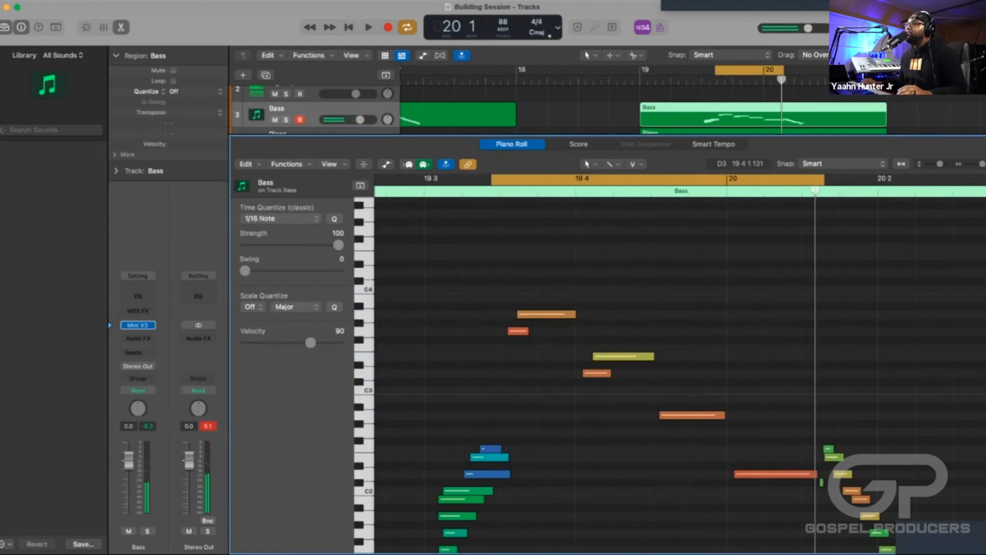
{"action": "left_click", "coordinate": [597, 373]}
{"action": "left_click", "coordinate": [596, 374]}
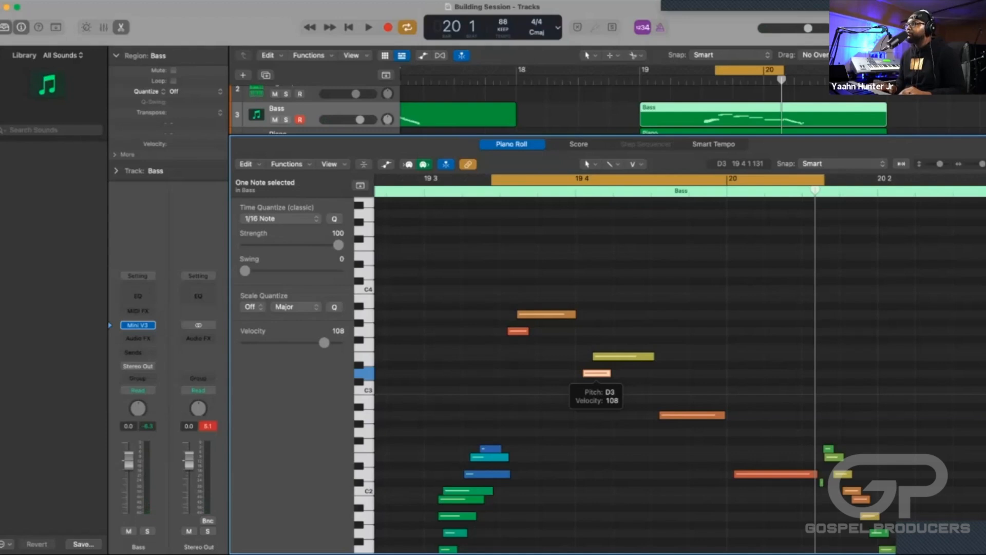
{"action": "key", "text": "Delete"}
{"action": "key", "text": "space"}
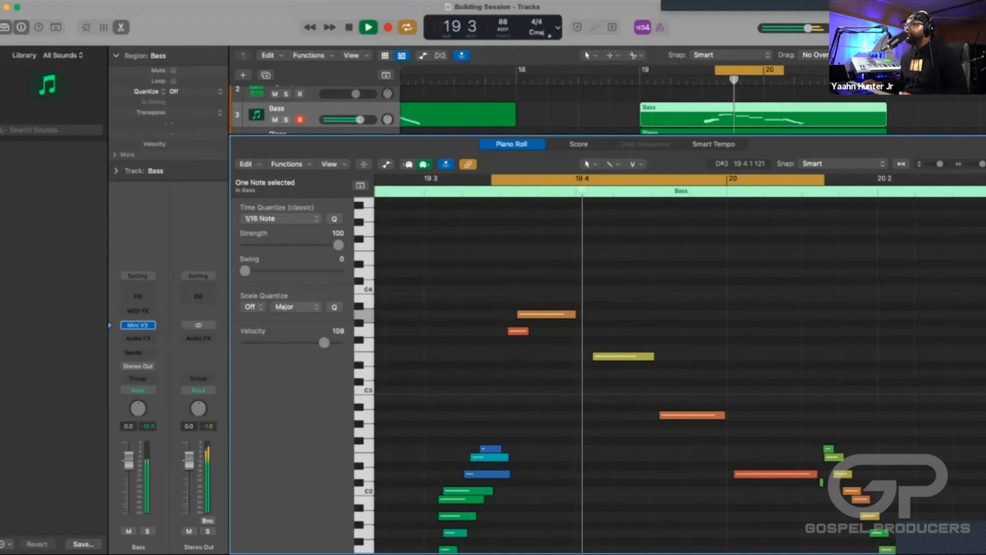
Extend the start of the E3 bass note back to bar 19 beat 4, playing the phrase to check the timing.
{"action": "left_click", "coordinate": [595, 356]}
{"action": "left_click_drag", "start_coordinate": [594, 356], "coordinate": [586, 356]}
{"action": "key", "text": "space"}
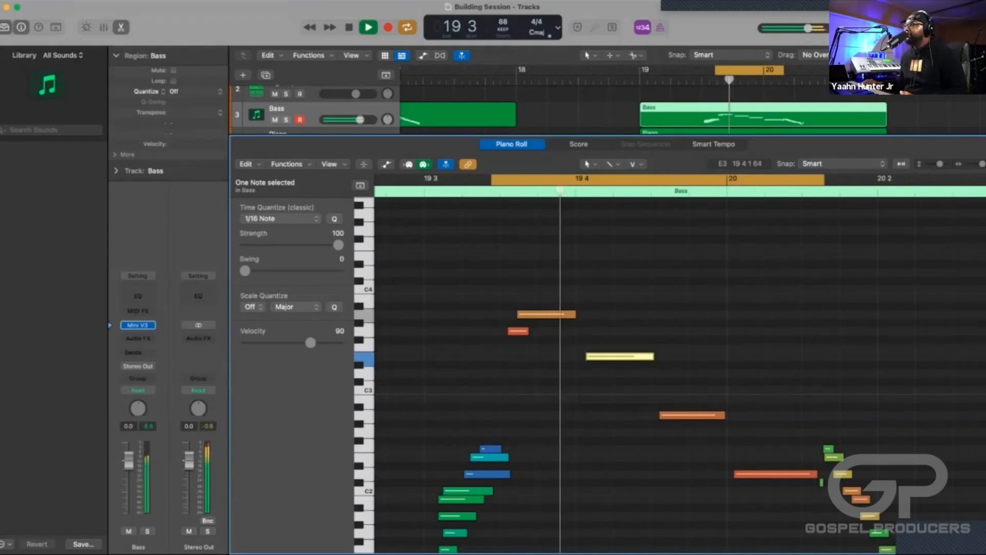
{"action": "key", "text": "space"}
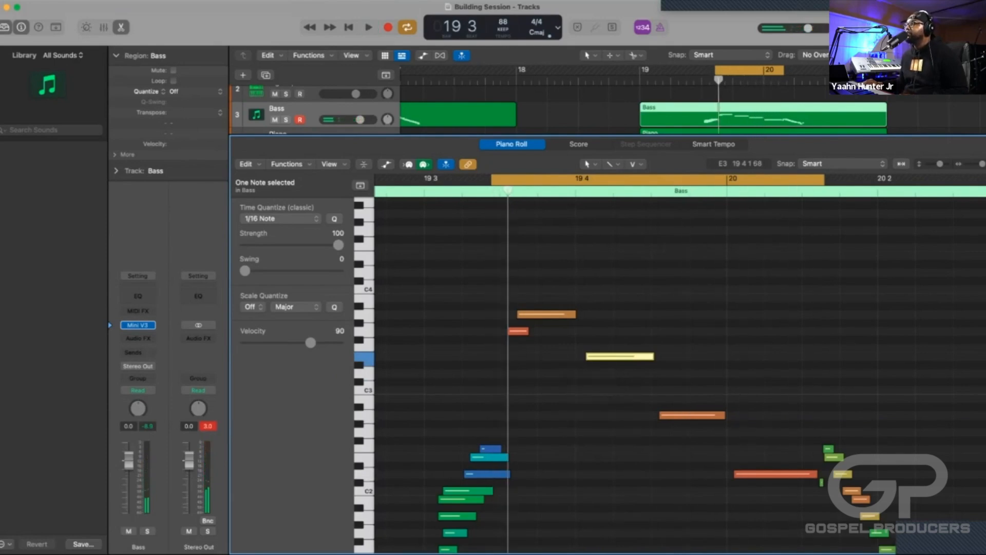
{"action": "left_click_drag", "start_coordinate": [587, 356], "coordinate": [576, 356]}
{"action": "key", "text": "space"}
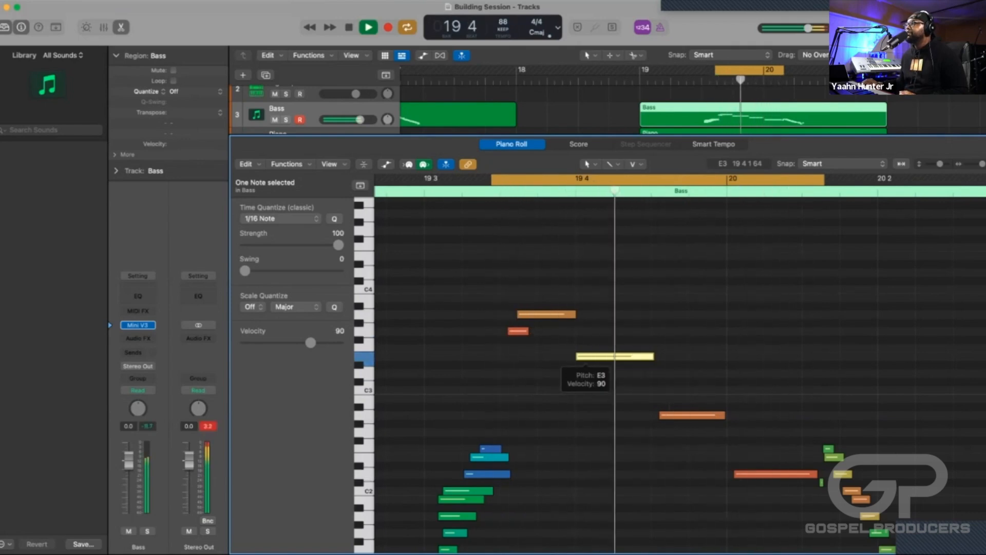
{"action": "key", "text": "space"}
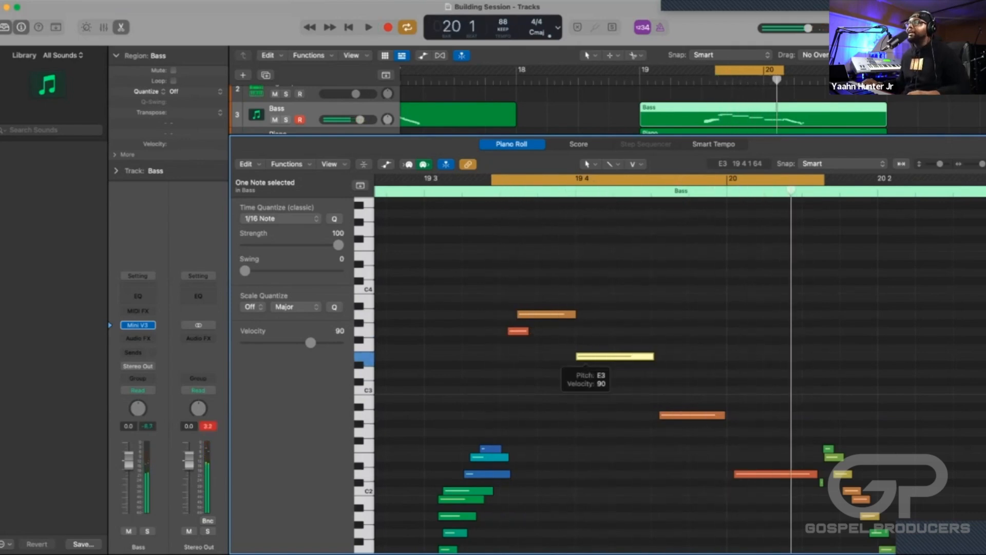
Close the lower editor area to show the full track arrangement and turn off cycle mode.
{"action": "key", "text": "x"}
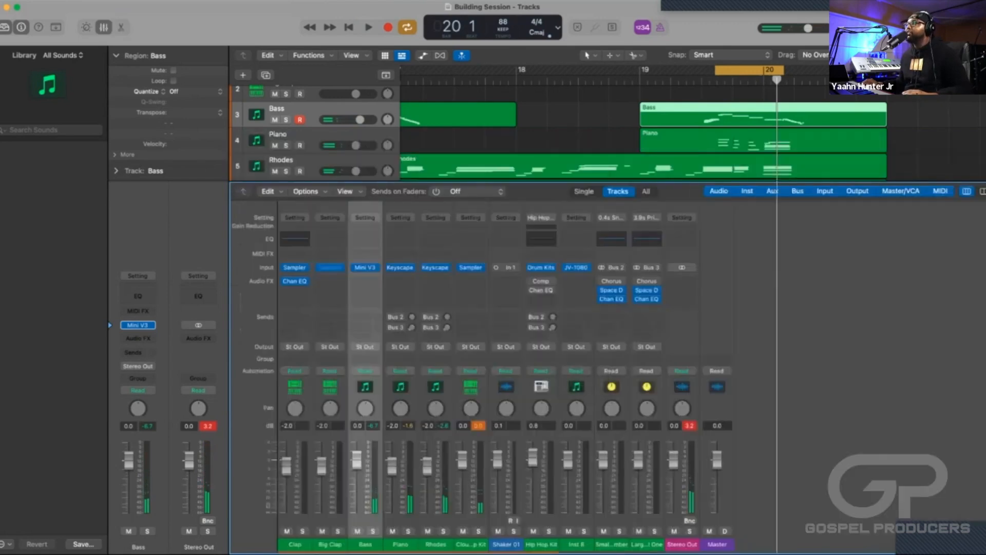
{"action": "key", "text": "x"}
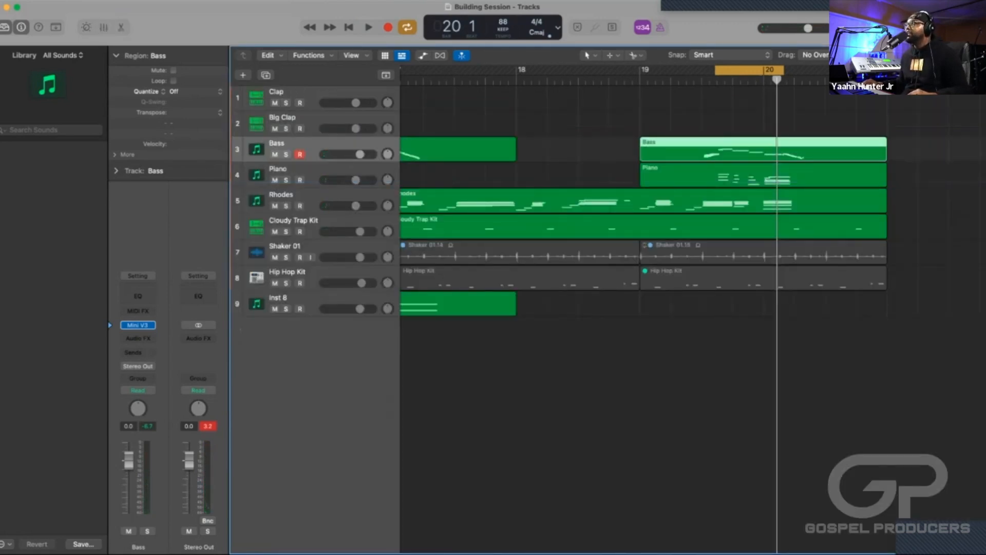
{"action": "key", "text": "c"}
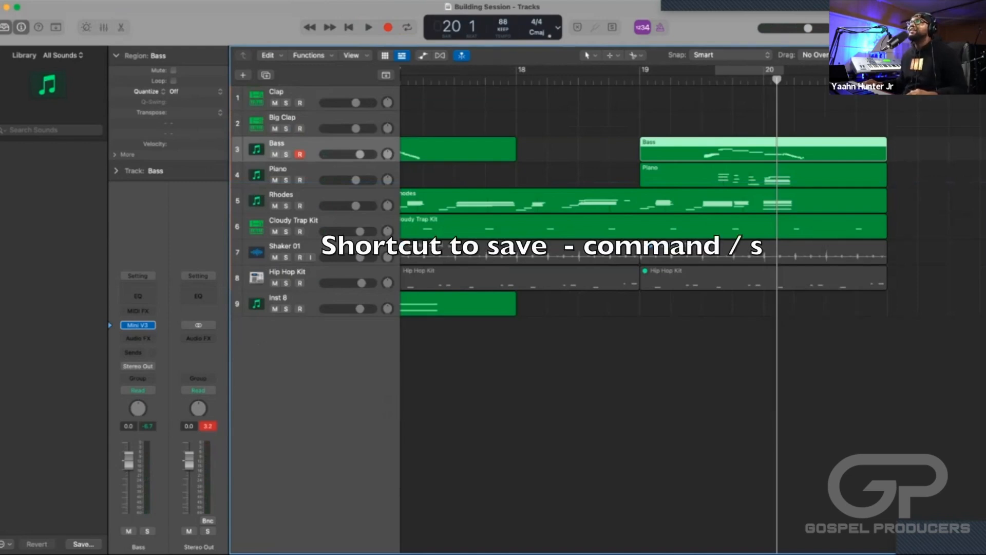
Save the project.
{"action": "left_click", "coordinate": [67, 1]}
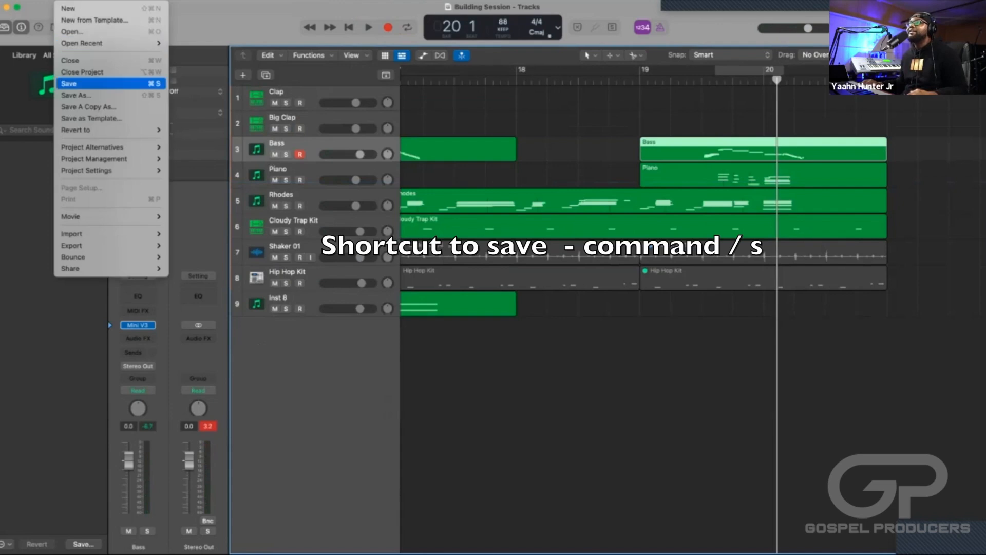
{"action": "left_click", "coordinate": [69, 83]}
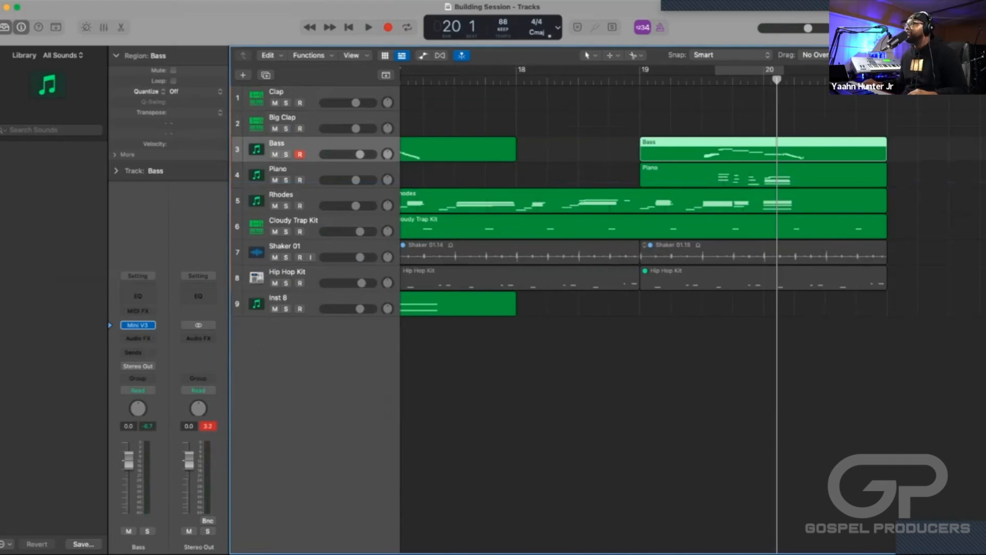
Play the end of the arrangement from bar 20 and stop at bar 21.
{"action": "key", "text": "super+Left"}
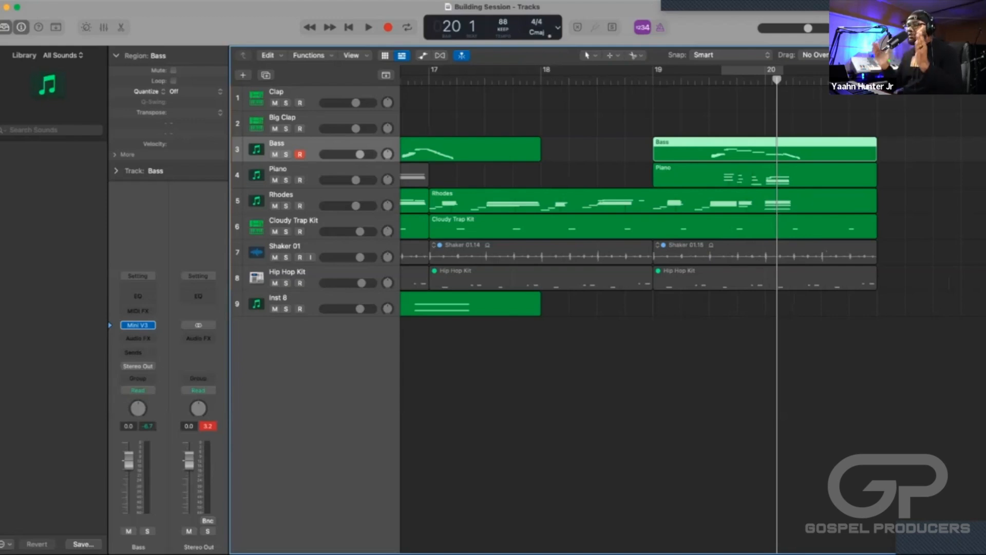
{"action": "scroll", "coordinate": [688, 231], "scroll_direction": "right", "scroll_amount": 5}
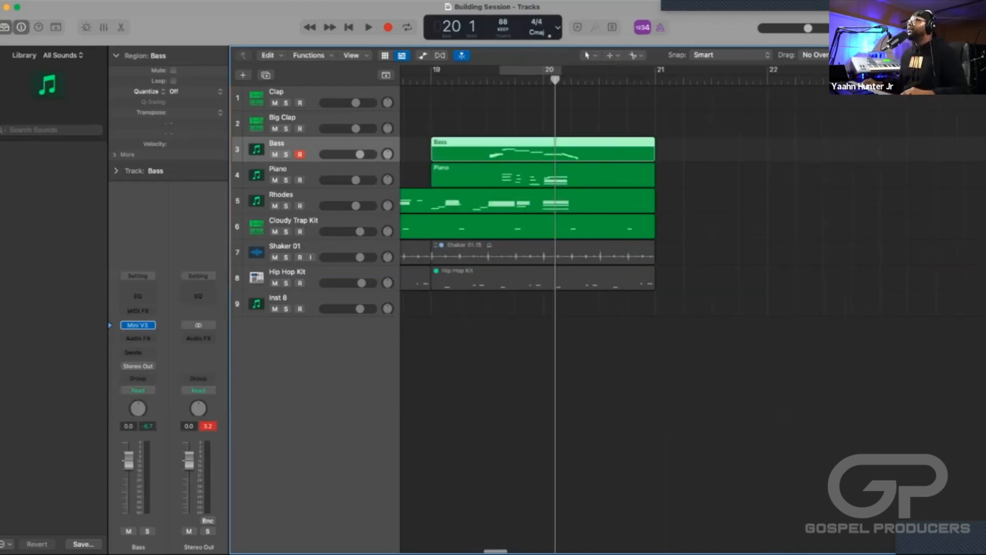
{"action": "scroll", "coordinate": [689, 231], "scroll_direction": "left", "scroll_amount": 2}
{"action": "key", "text": "super+Left"}
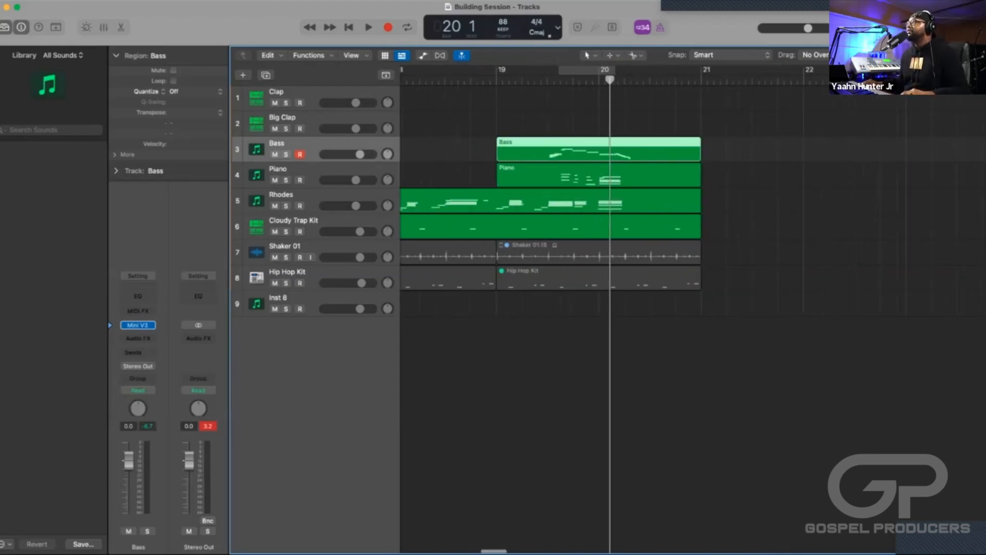
{"action": "key", "text": "space"}
{"action": "key", "text": "super+Left"}
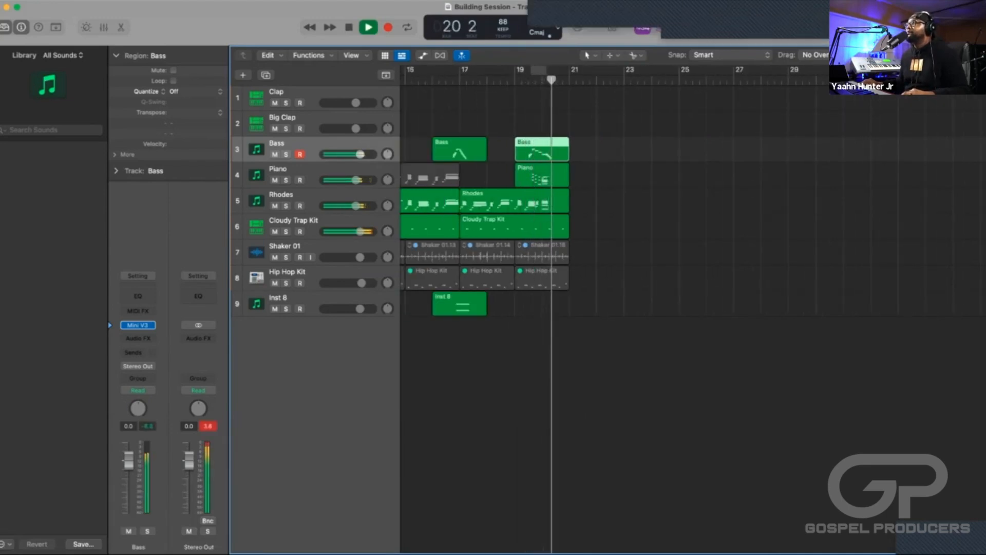
{"action": "scroll", "coordinate": [642, 308], "scroll_direction": "left", "scroll_amount": 5}
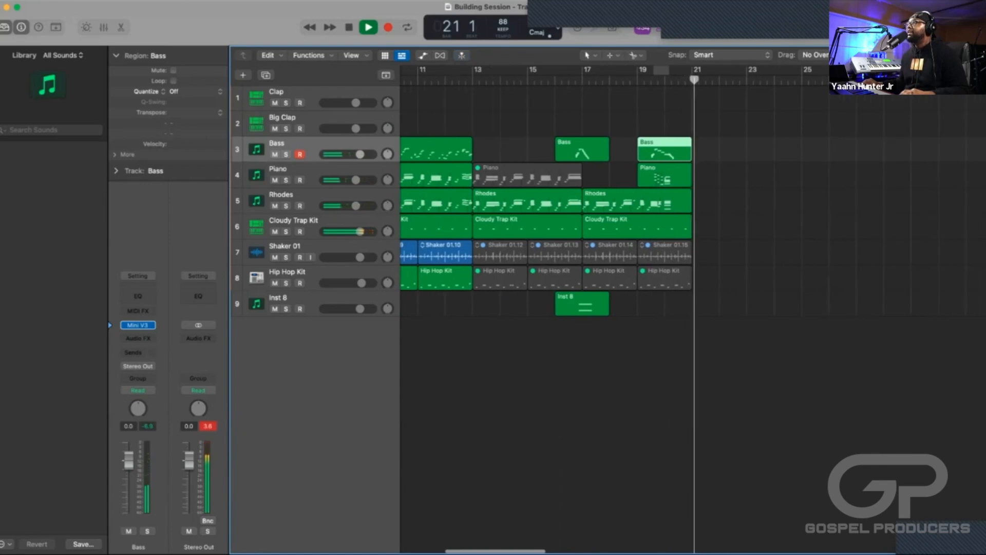
{"action": "key", "text": "space"}
Copy the Cloudy Trap Kit, Shaker and Hip Hop Kit regions from bars 9 to 12 and paste them at bar 21.
{"action": "scroll", "coordinate": [642, 308], "scroll_direction": "left", "scroll_amount": 10}
{"action": "scroll", "coordinate": [617, 308], "scroll_direction": "right", "scroll_amount": 5}
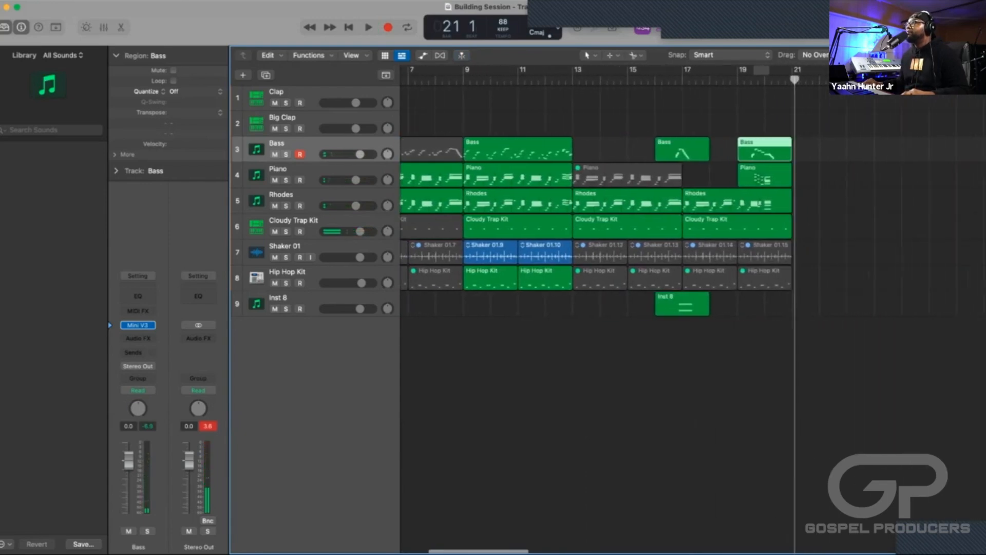
{"action": "left_click", "coordinate": [550, 322]}
{"action": "left_click_drag", "start_coordinate": [550, 322], "coordinate": [484, 228]}
{"action": "scroll", "coordinate": [617, 308], "scroll_direction": "right", "scroll_amount": 6}
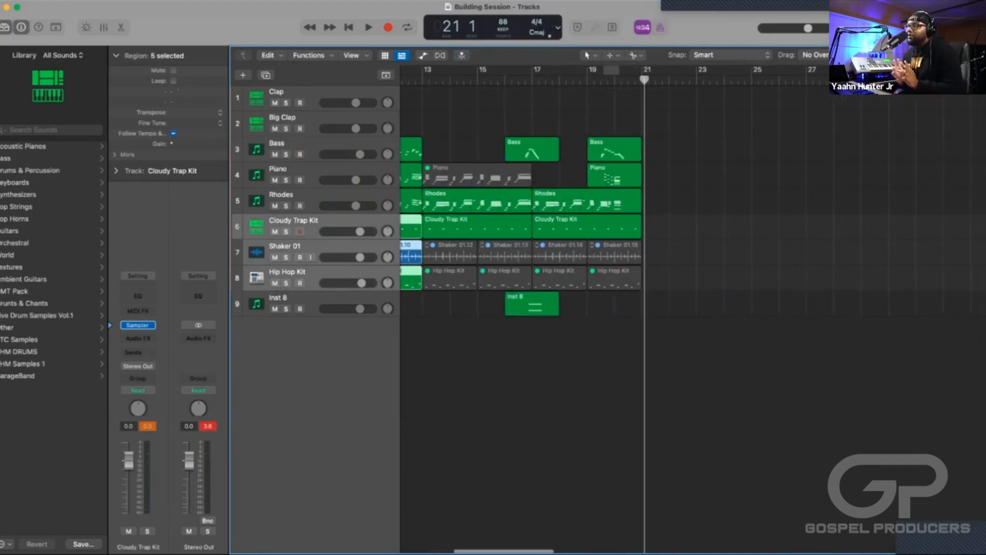
{"action": "scroll", "coordinate": [617, 308], "scroll_direction": "left", "scroll_amount": 4}
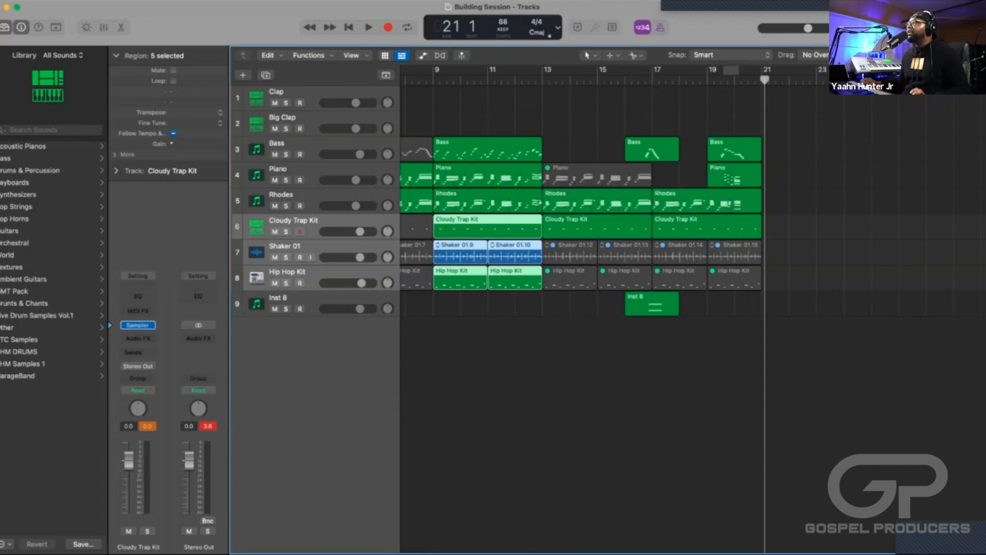
{"action": "key", "text": "super+v"}
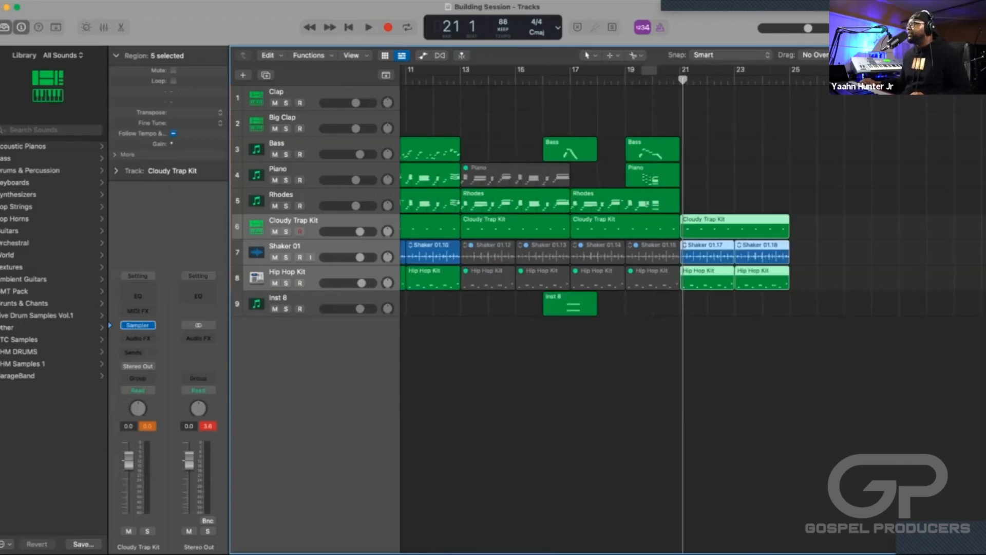
Undo the paste of the Cloudy Trap Kit, Shaker and Hip Hop Kit regions at bar 21.
{"action": "scroll", "coordinate": [612, 309], "scroll_direction": "left", "scroll_amount": 3}
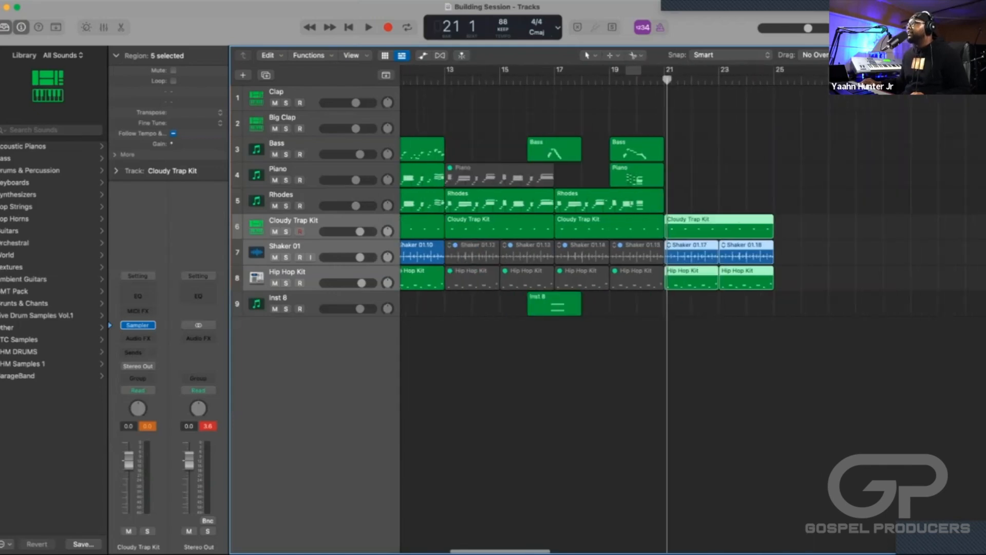
{"action": "scroll", "coordinate": [612, 308], "scroll_direction": "right", "scroll_amount": 2}
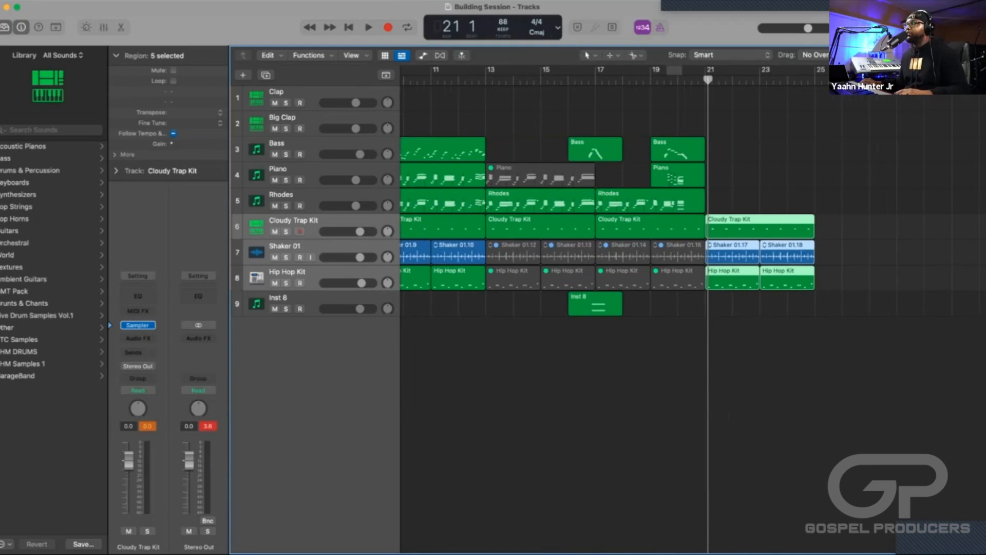
{"action": "scroll", "coordinate": [611, 308], "scroll_direction": "left", "scroll_amount": 3}
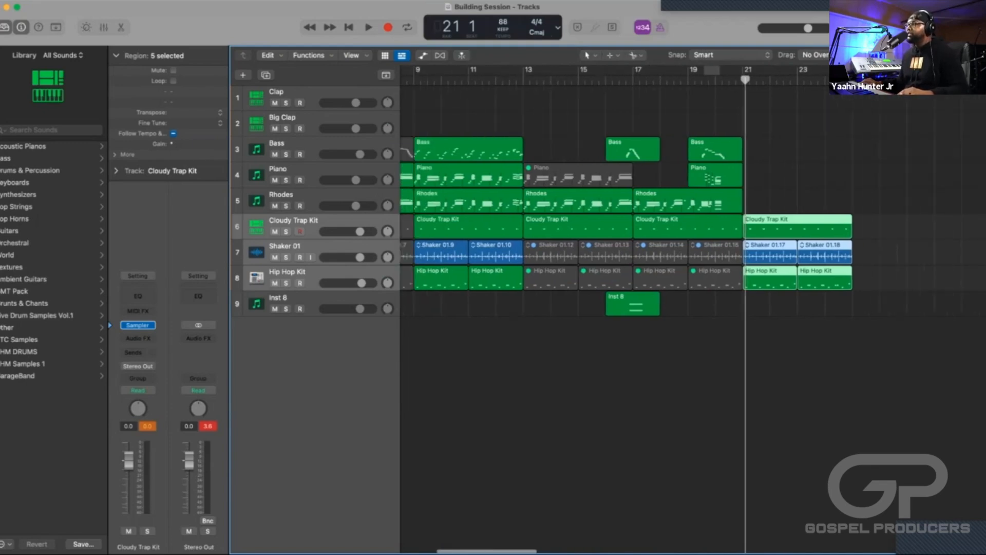
{"action": "key", "text": "super+z"}
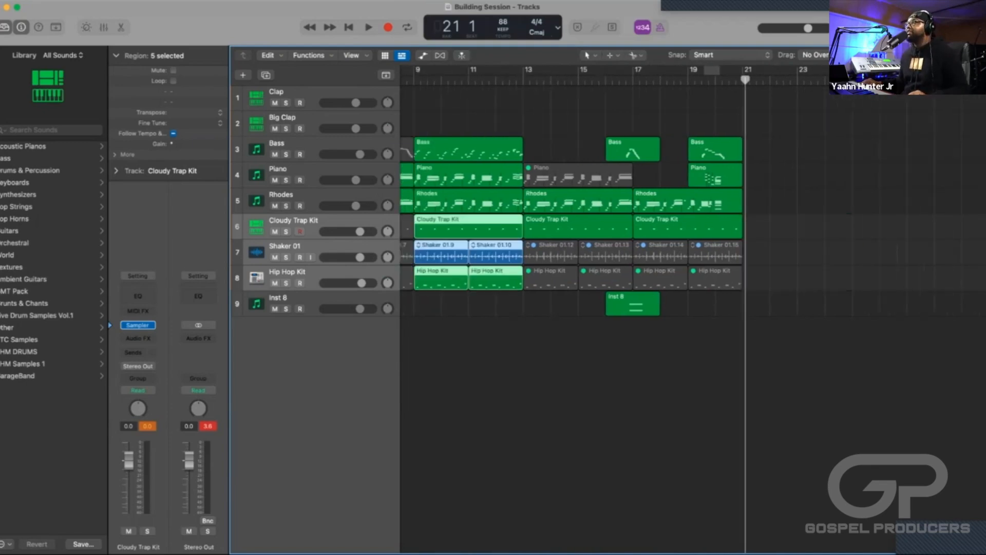
Copy the Cloudy Trap Kit, Shaker and Hip Hop Kit regions from bars 9 to 12 to bar 21.
{"action": "key", "text": "super+Left"}
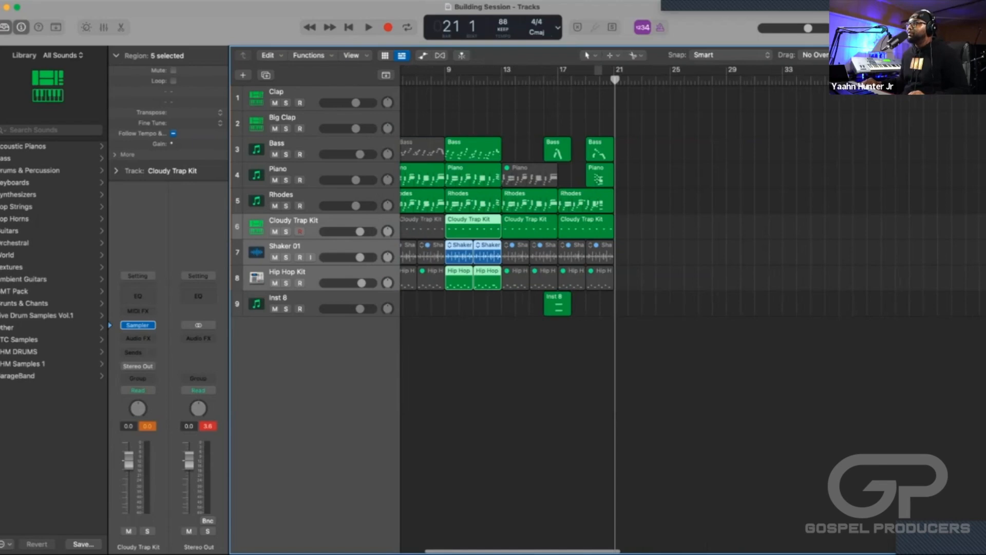
{"action": "key", "text": "alt+shift+d"}
{"action": "left_click_drag", "start_coordinate": [488, 310], "coordinate": [458, 233]}
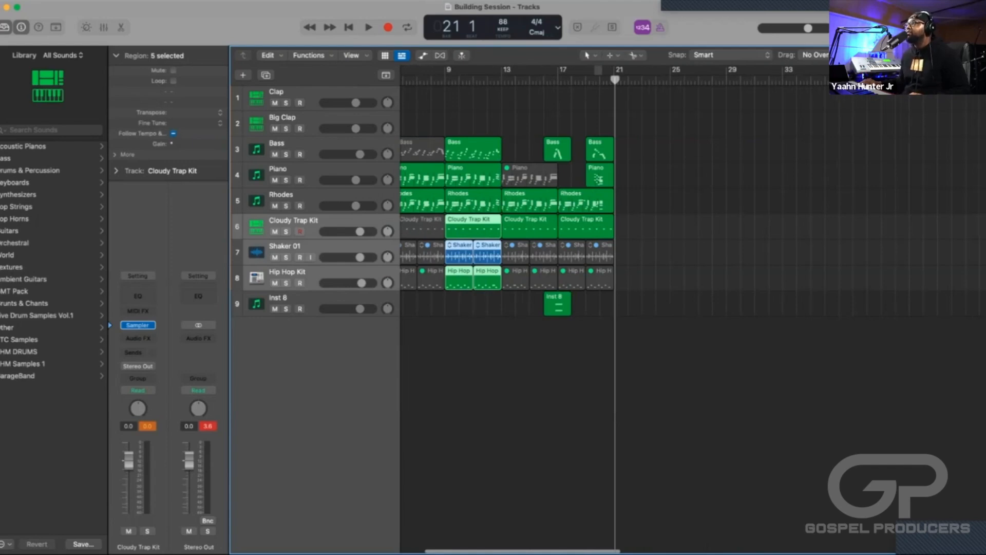
{"action": "key", "text": "super+v"}
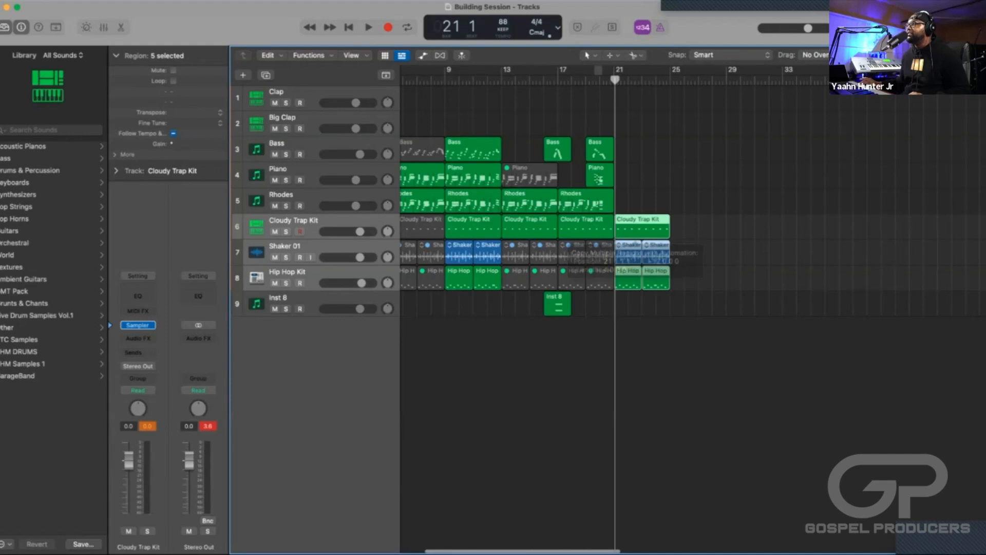
Repeat the copied Cloudy Trap Kit, Shaker and Hip Hop Kit regions once so a second set starts at bar 25.
{"action": "scroll", "coordinate": [607, 308], "scroll_direction": "left", "scroll_amount": 3}
{"action": "scroll", "coordinate": [606, 308], "scroll_direction": "right", "scroll_amount": 6}
{"action": "scroll", "coordinate": [615, 308], "scroll_direction": "right", "scroll_amount": 1}
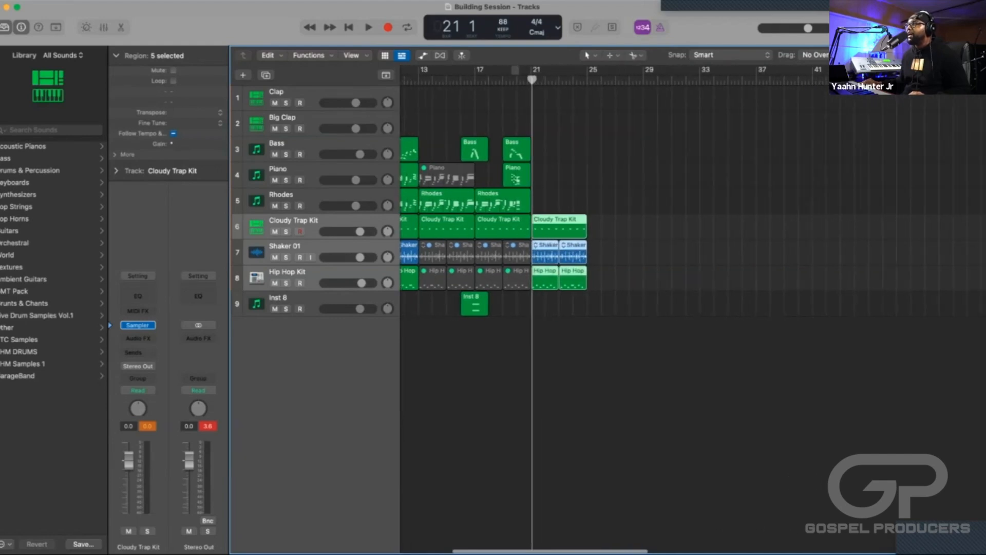
{"action": "scroll", "coordinate": [607, 308], "scroll_direction": "left", "scroll_amount": 1}
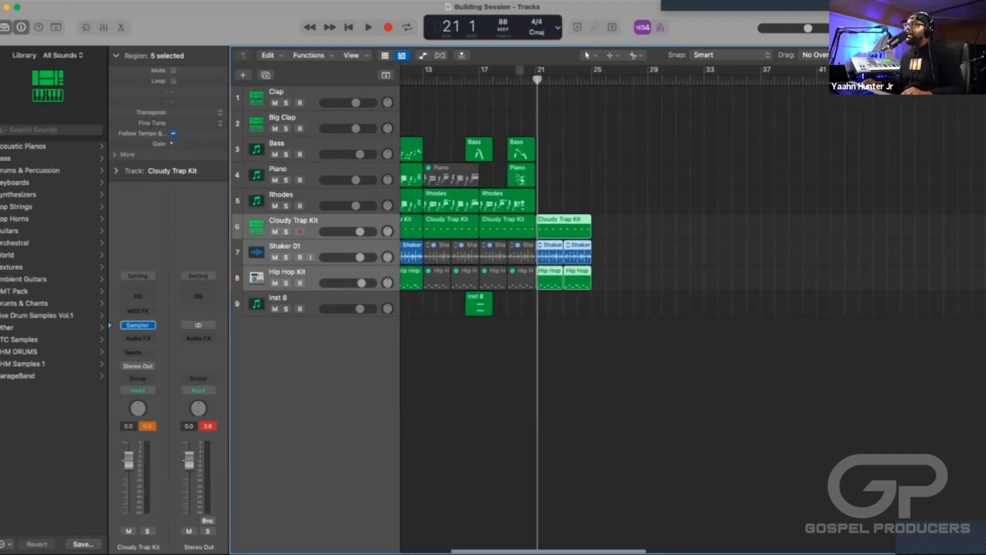
{"action": "key", "text": "super+r"}
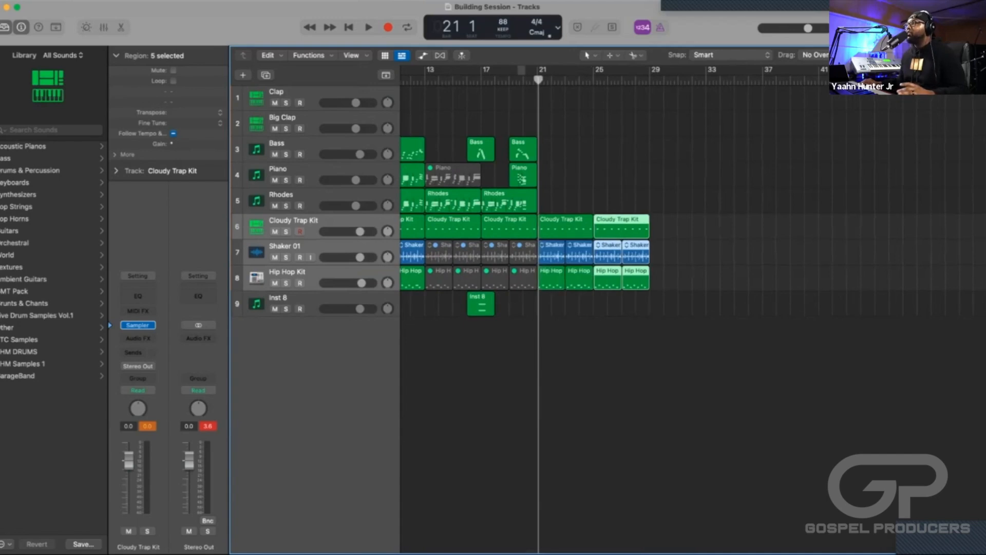
{"action": "scroll", "coordinate": [606, 309], "scroll_direction": "left", "scroll_amount": 6}
{"action": "scroll", "coordinate": [607, 308], "scroll_direction": "right", "scroll_amount": 5}
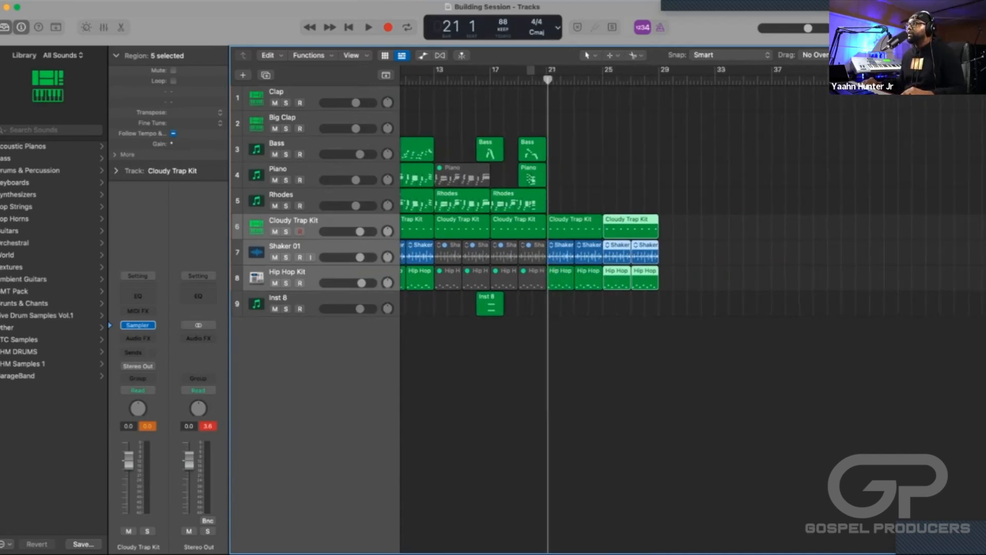
Set the cycle range to bars 21 to 29 from the last two Cloudy Trap Kit regions.
{"action": "left_click_drag", "start_coordinate": [693, 233], "coordinate": [591, 218]}
{"action": "left_click", "coordinate": [691, 231]}
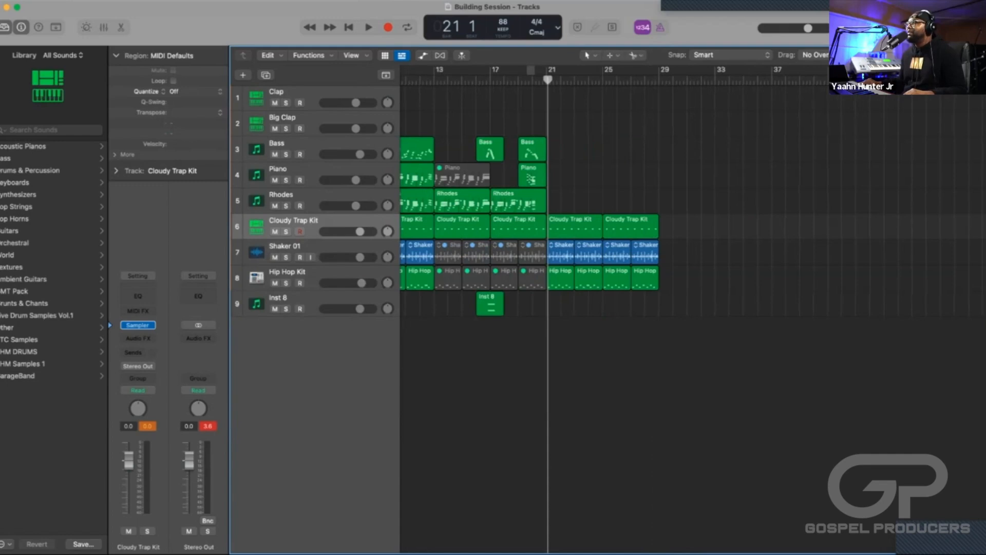
{"action": "left_click", "coordinate": [630, 227]}
{"action": "left_click", "coordinate": [575, 227], "text": "shift"}
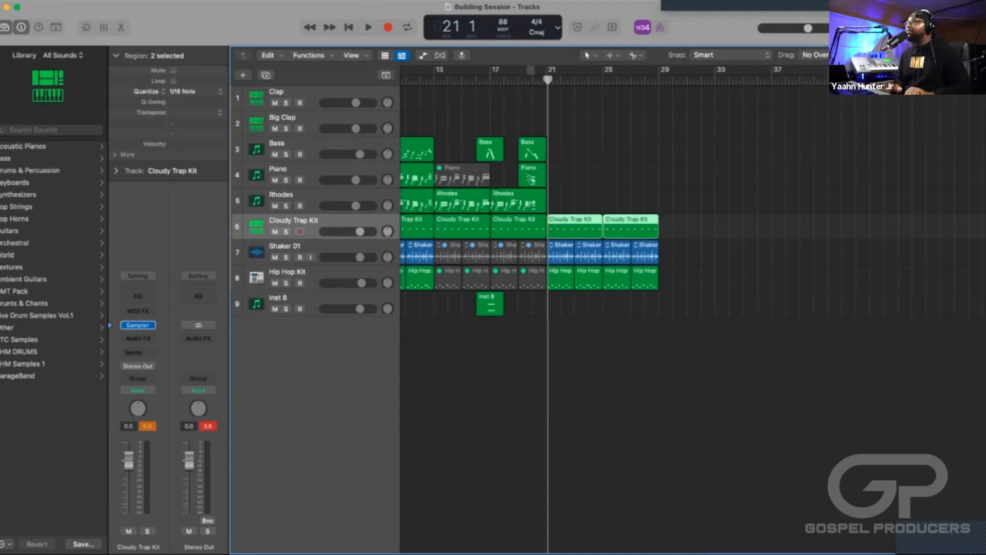
{"action": "key", "text": "u"}
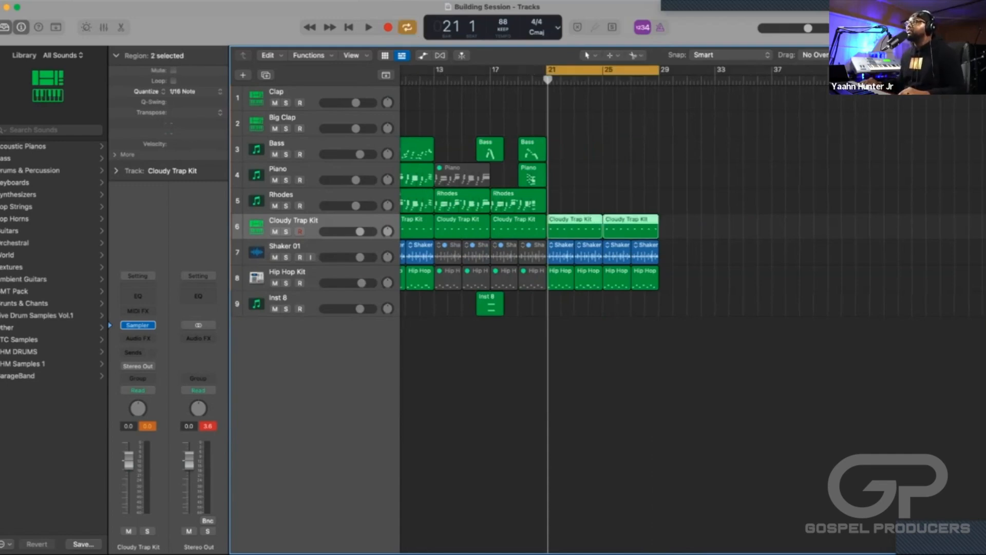
{"action": "scroll", "coordinate": [607, 308], "scroll_direction": "left", "scroll_amount": 3}
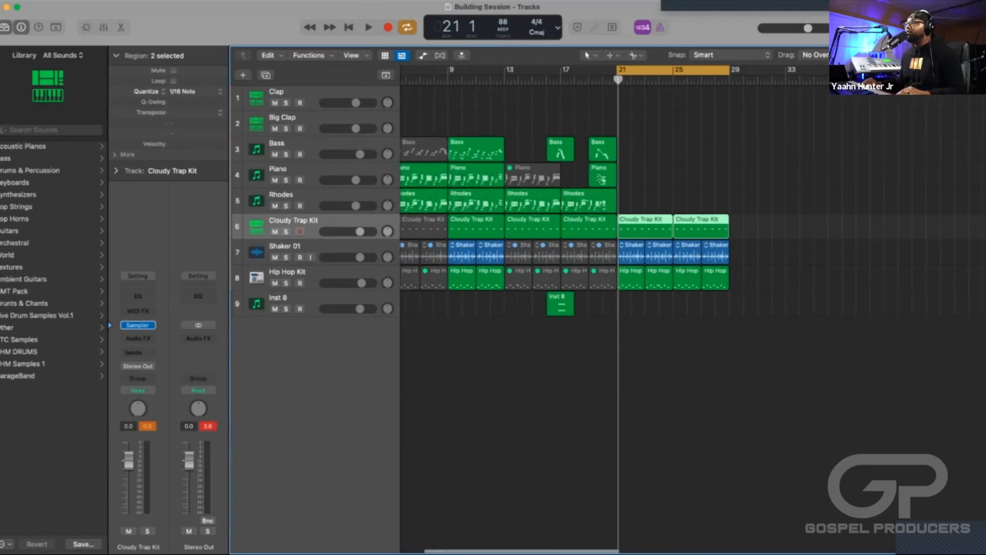
{"action": "left_click_drag", "start_coordinate": [843, 224], "coordinate": [651, 226]}
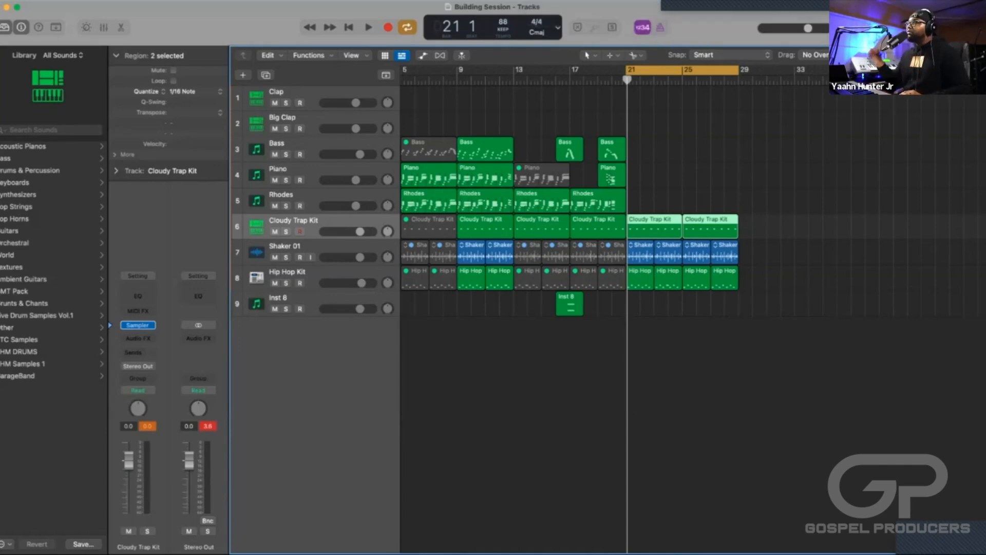
Play the start of the cycled drum section from bar 21 and stop.
{"action": "key", "text": "super+Right"}
{"action": "key", "text": "super+Right"}
{"action": "key", "text": "super+Right"}
{"action": "key", "text": "super+Right"}
{"action": "key", "text": "super+Right"}
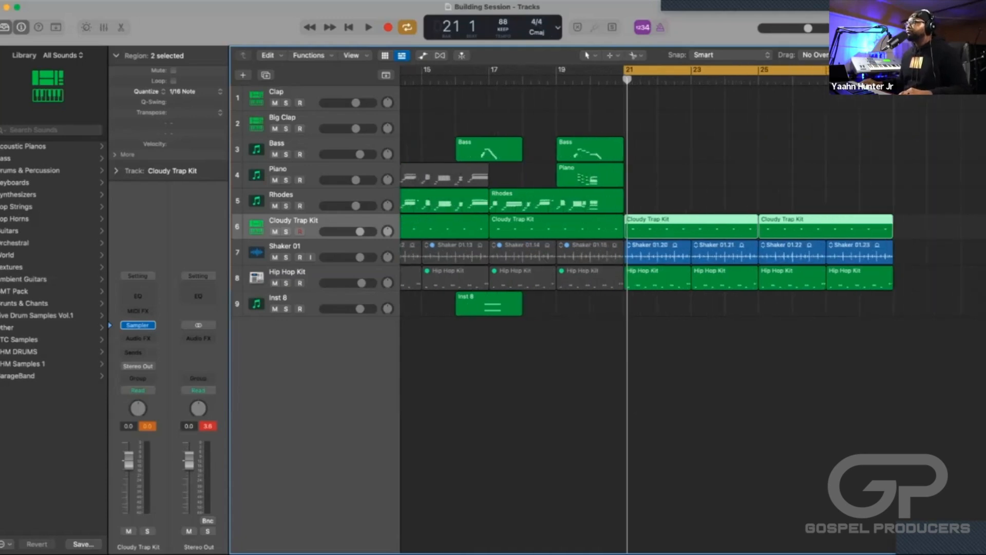
{"action": "key", "text": "super+Left"}
{"action": "key", "text": "super+Left"}
{"action": "key", "text": "super+Left"}
{"action": "key", "text": "super+Left"}
{"action": "key", "text": "space"}
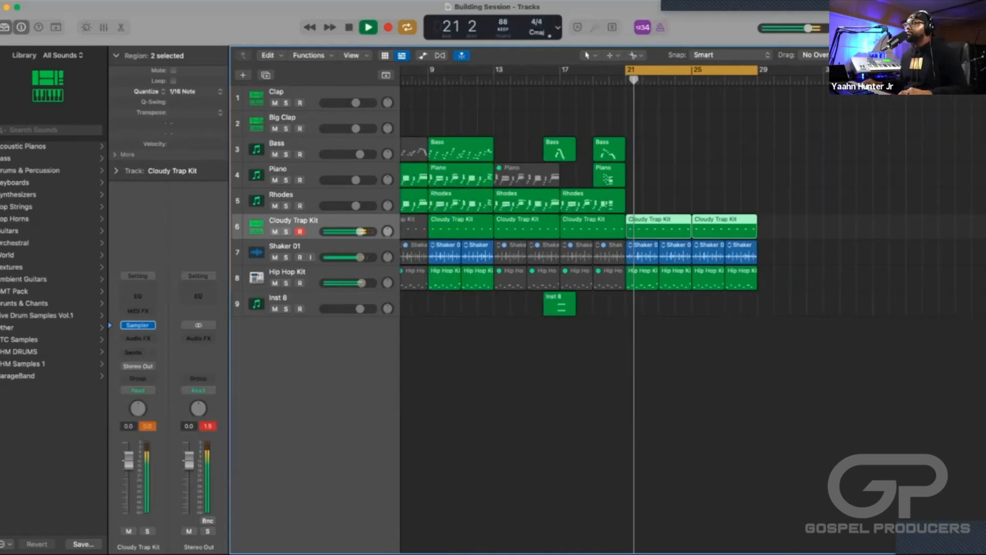
{"action": "key", "text": "space"}
Record a new Rhodes part over bars 21 to 28 and play back its opening.
{"action": "key", "text": "Up"}
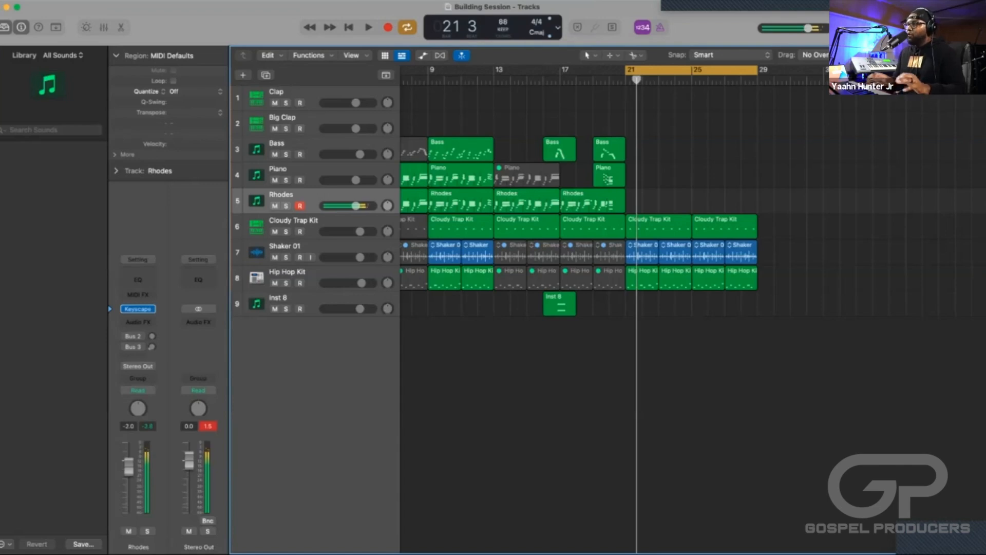
{"action": "key", "text": "r"}
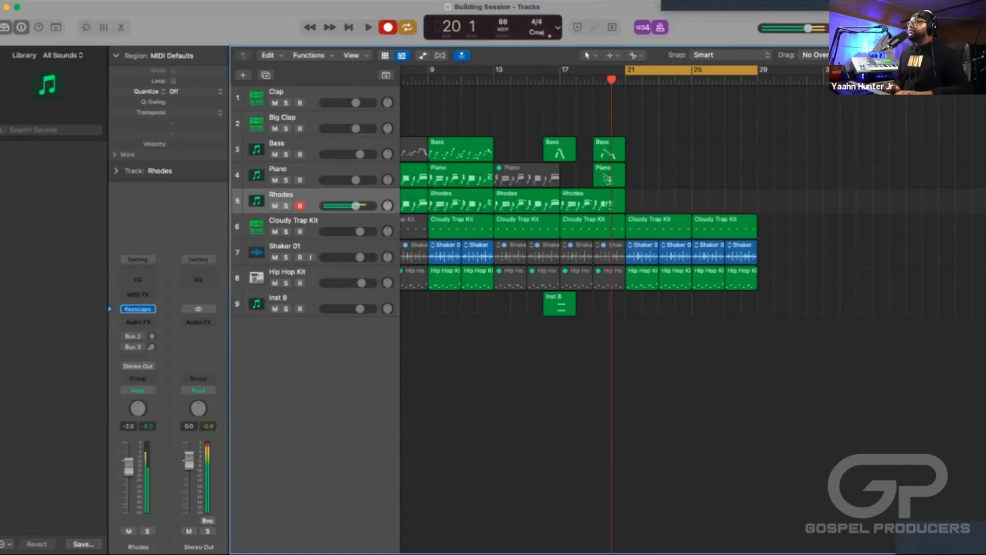
{"action": "key", "text": "f"}
{"action": "key", "text": "f"}
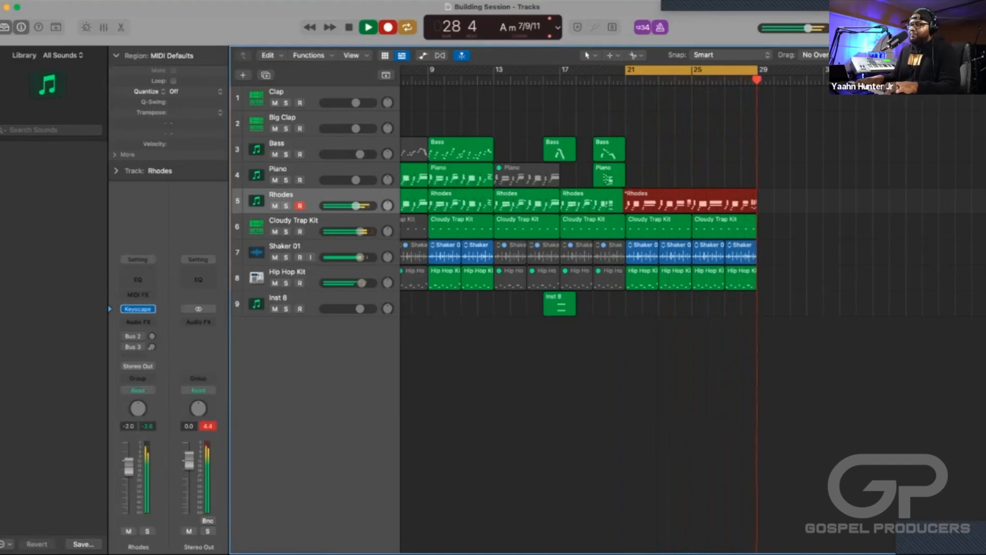
{"action": "key", "text": "space"}
{"action": "key", "text": "space"}
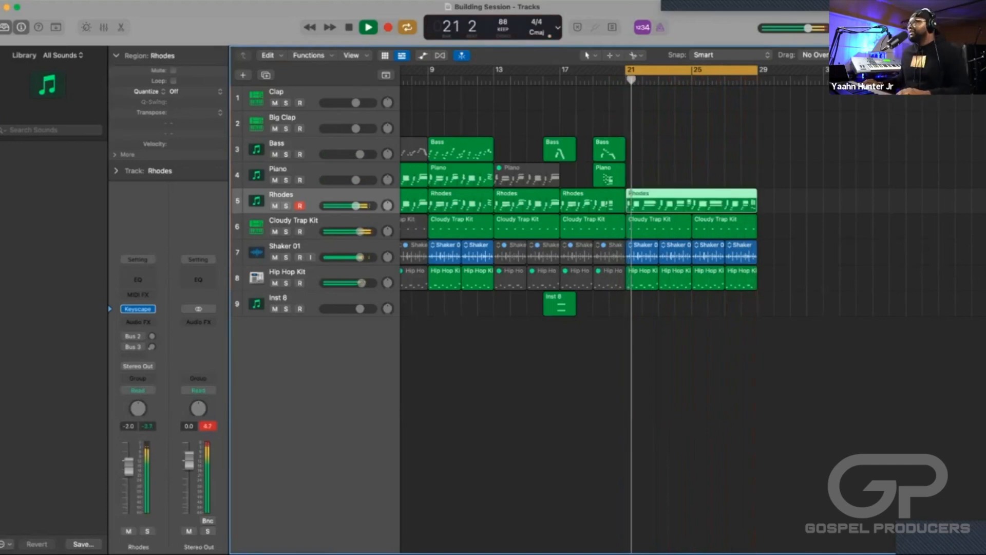
{"action": "key", "text": "space"}
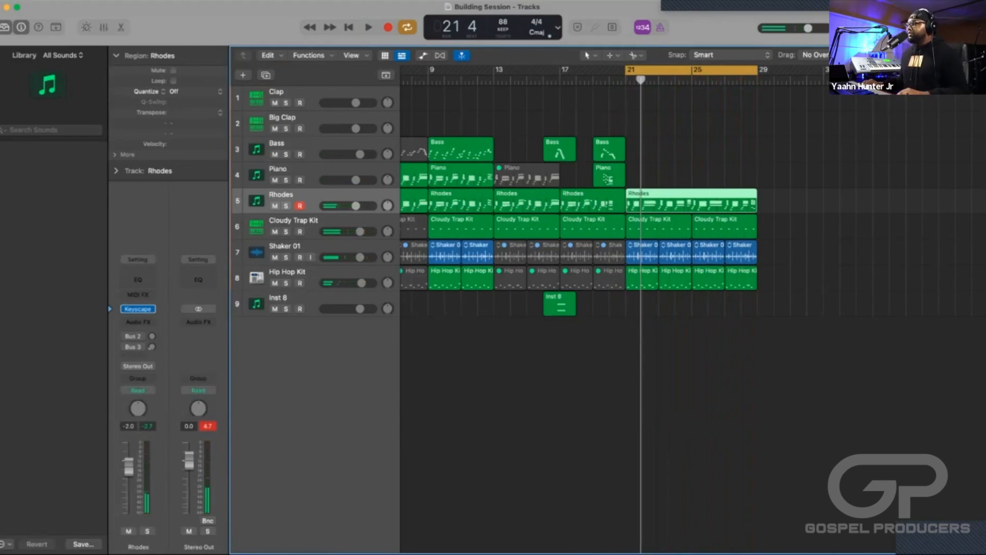
Quantize the first E1 note of the new Rhodes region to 1/16 Note in the Piano Roll and play back the opening.
{"action": "key", "text": "p"}
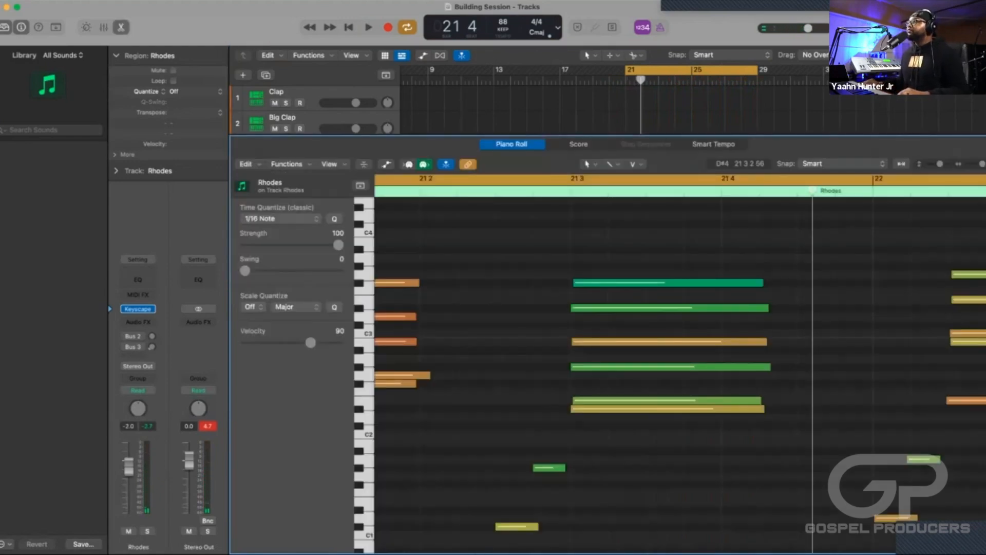
{"action": "scroll", "coordinate": [530, 267], "scroll_direction": "left", "scroll_amount": 6}
{"action": "scroll", "coordinate": [530, 266], "scroll_direction": "down", "scroll_amount": 2}
{"action": "left_click", "coordinate": [592, 468]}
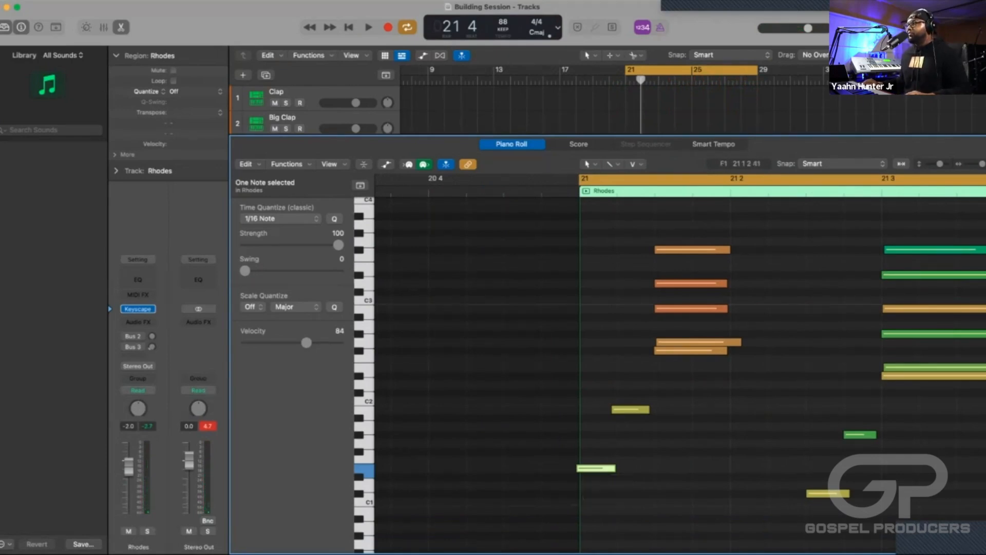
{"action": "left_click", "coordinate": [652, 468]}
{"action": "left_click", "coordinate": [593, 468]}
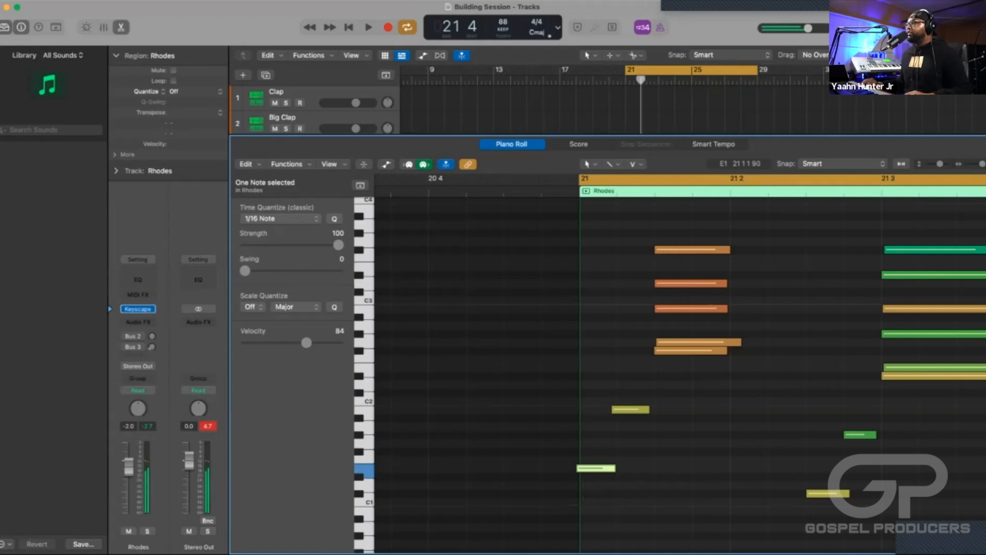
{"action": "key", "text": "q"}
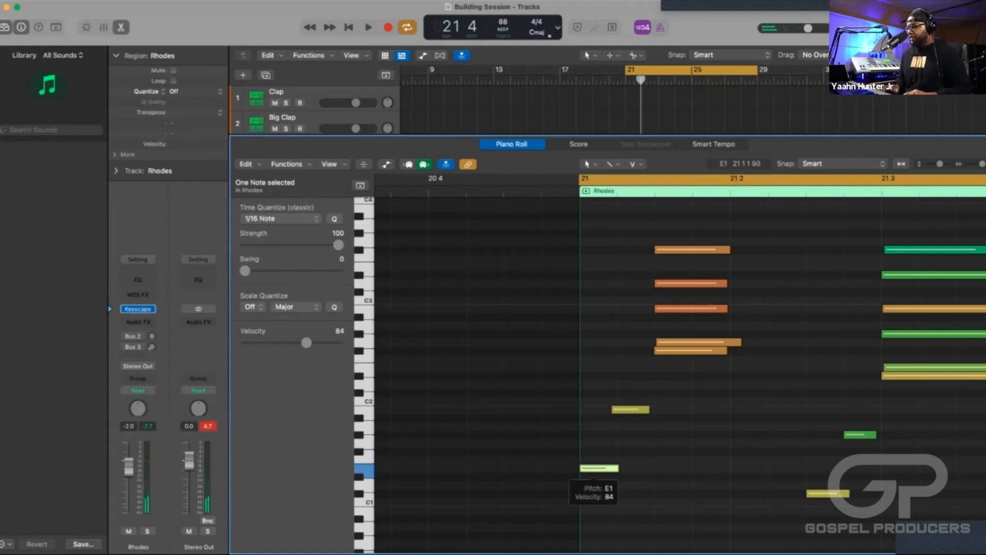
{"action": "key", "text": "e"}
{"action": "key", "text": "space"}
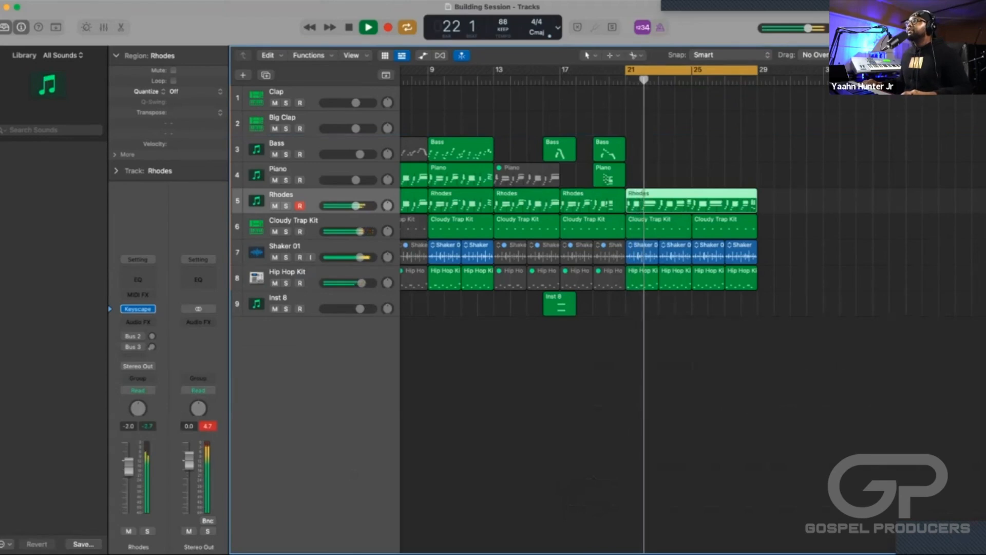
{"action": "key", "text": "space"}
Record a Piano part over bars 21 to 28.
{"action": "key", "text": "Up"}
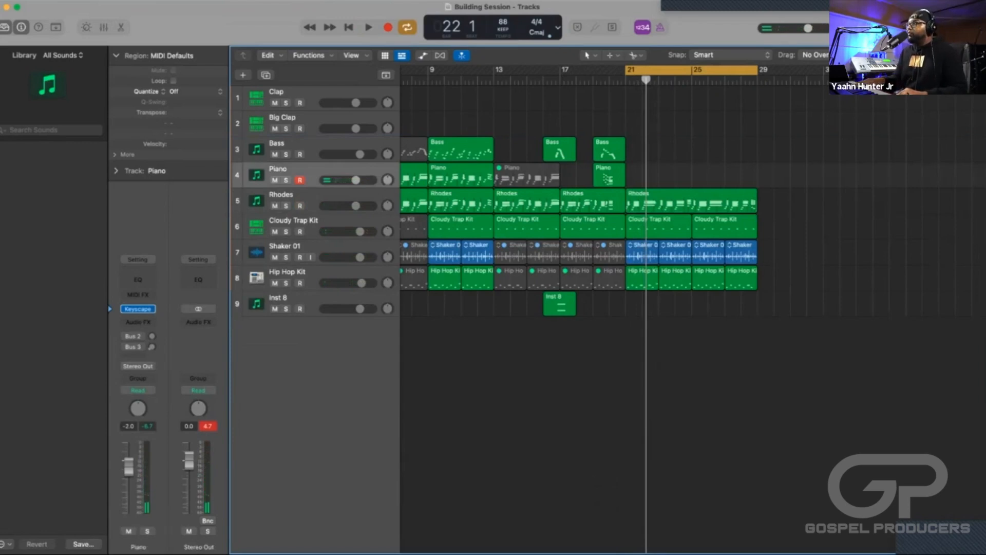
{"action": "key", "text": "r"}
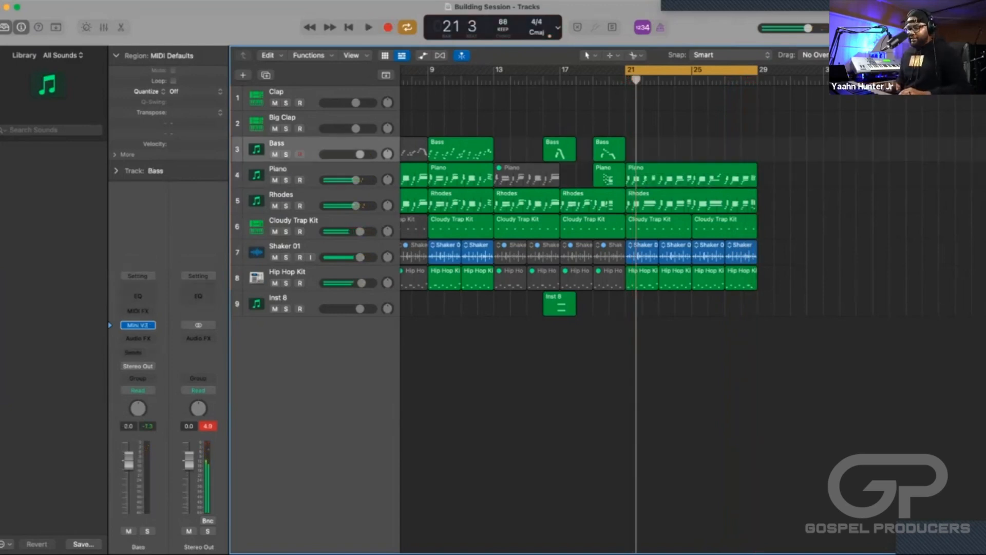
{"action": "key", "text": "r"}
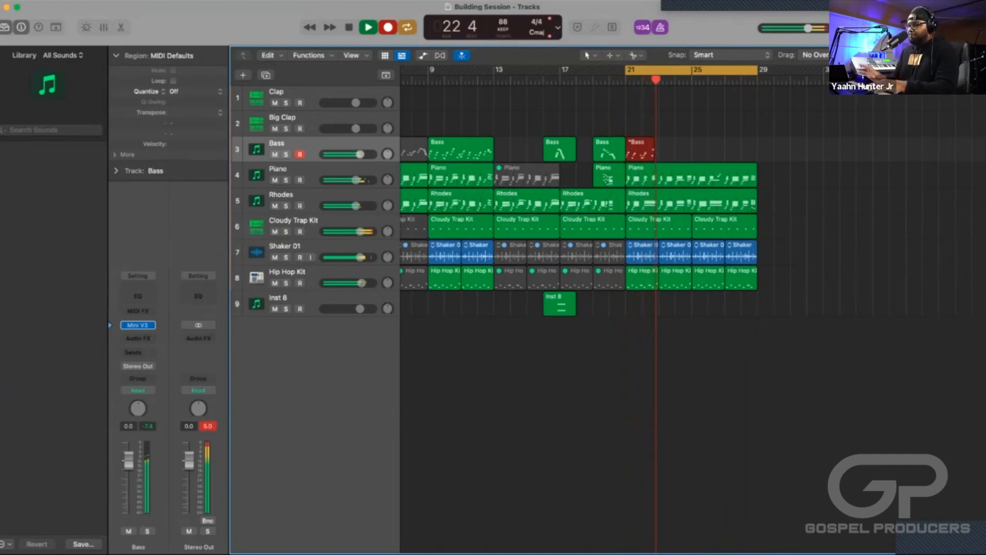
{"action": "key", "text": "space"}
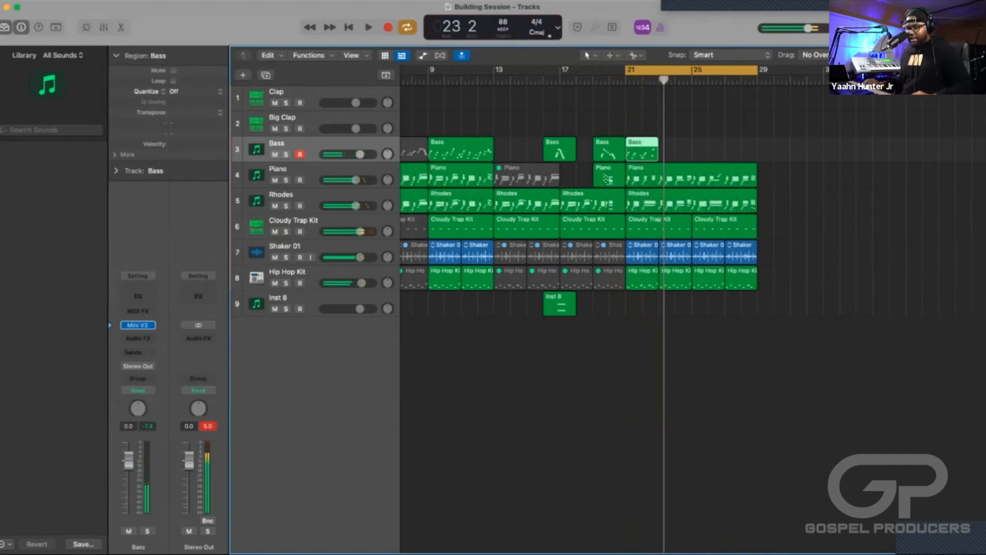
{"action": "key", "text": "Delete"}
Record a Bass part over bars 21 to 28 and stop the transport.
{"action": "key", "text": "r"}
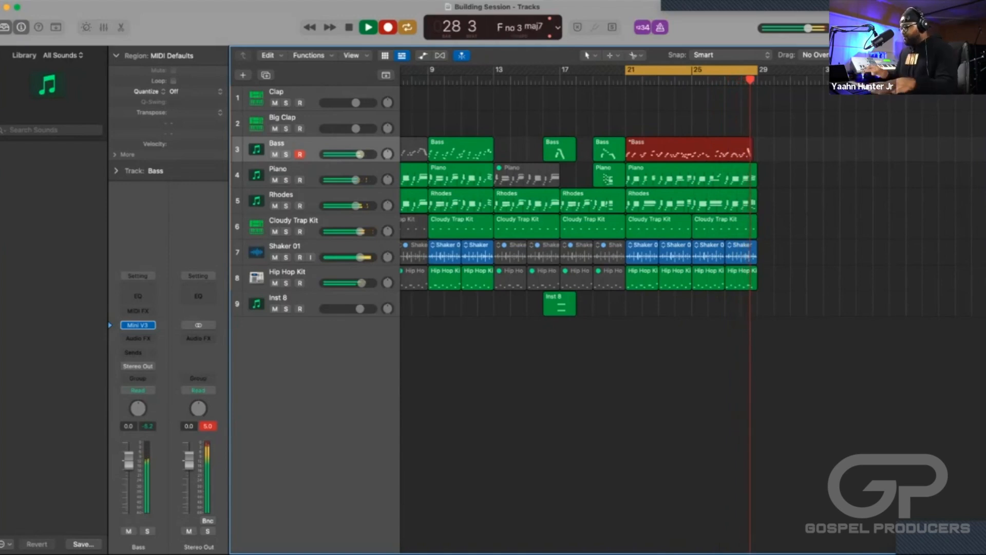
{"action": "key", "text": "space"}
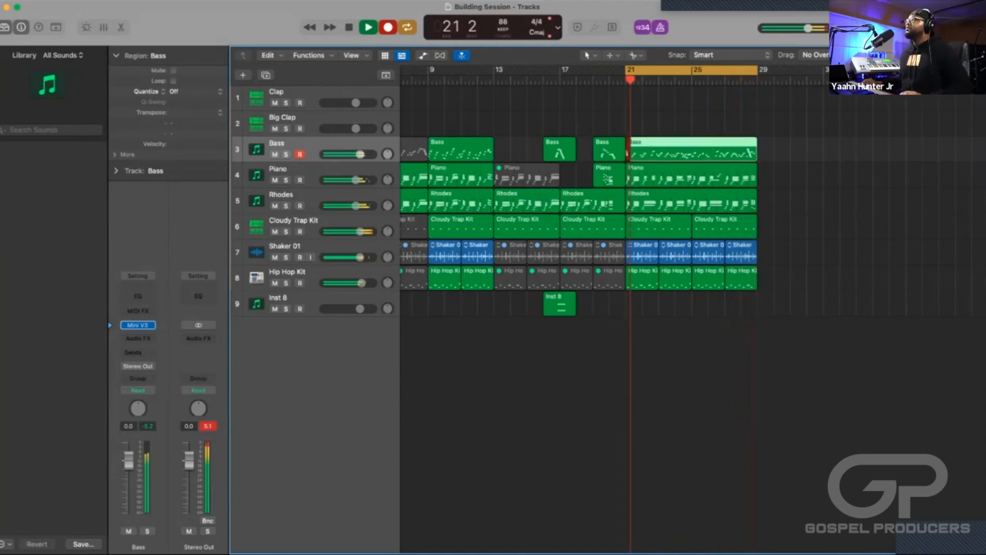
{"action": "key", "text": "space"}
{"action": "key", "text": "space"}
{"action": "key", "text": "space"}
Delete the stray short notes at the start of the new Bass region in the Piano Roll and play the section.
{"action": "key", "text": "e"}
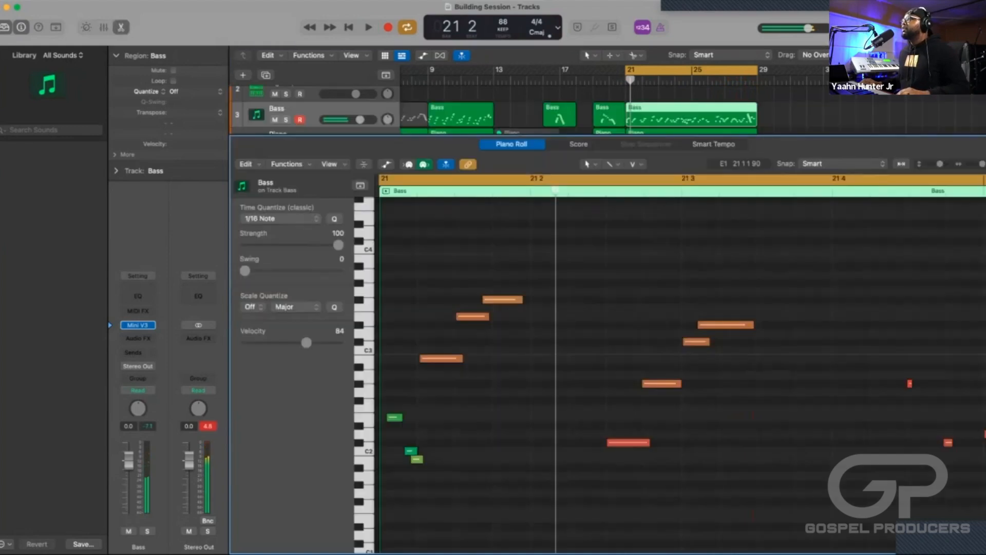
{"action": "left_click_drag", "start_coordinate": [607, 484], "coordinate": [586, 417]}
{"action": "key", "text": "Delete"}
{"action": "key", "text": "space"}
{"action": "key", "text": "space"}
{"action": "key", "text": "space"}
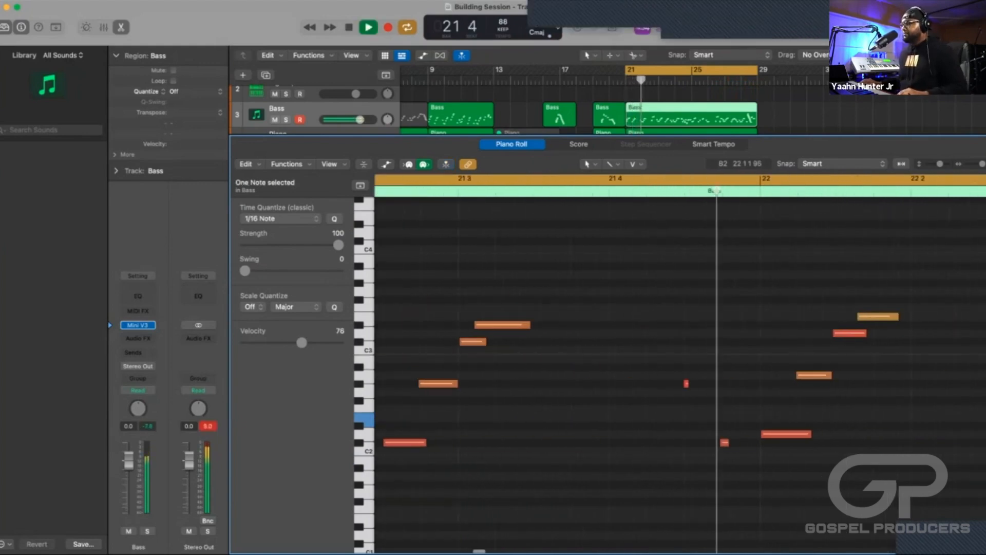
Enlarge the tracks and regions around bars 21 to 28 in the arrangement while the section plays.
{"action": "key", "text": "x"}
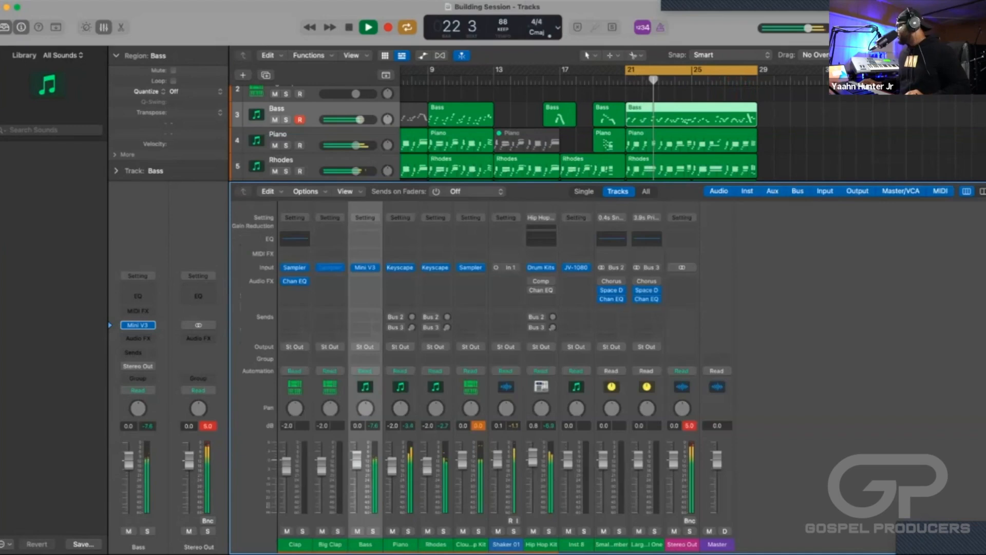
{"action": "key", "text": "x"}
{"action": "key", "text": "super+Right"}
{"action": "key", "text": "super+Right"}
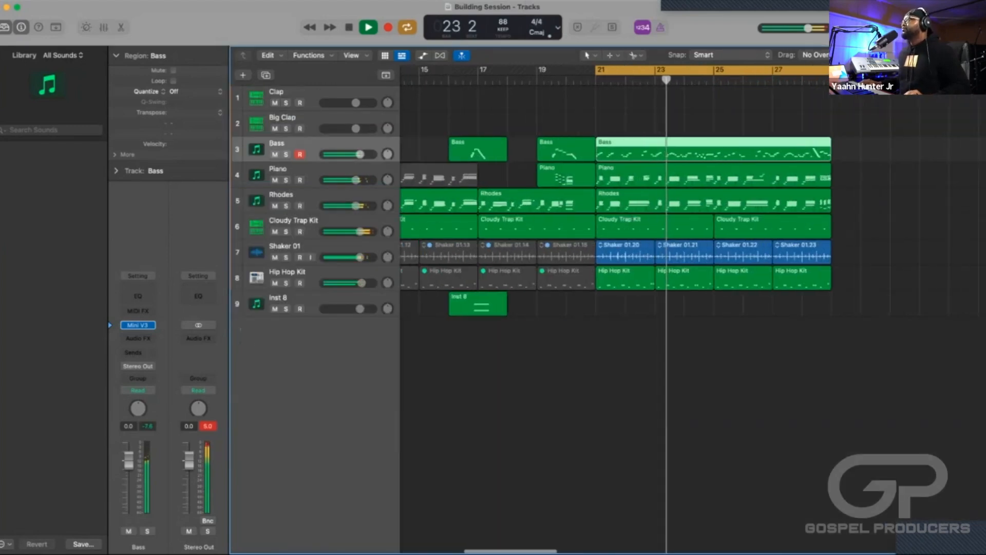
{"action": "key", "text": "super+Down"}
{"action": "key", "text": "super+Down"}
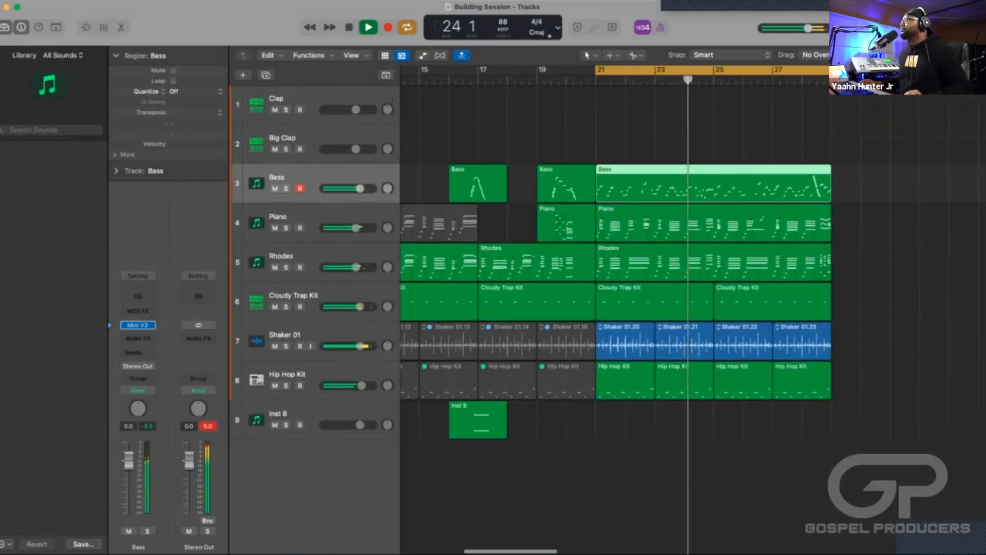
Stop playback of the bars 21 to 28 section and switch off the cycle.
{"action": "key", "text": "super+Right"}
{"action": "key", "text": "super+Right"}
{"action": "key", "text": "super+Left"}
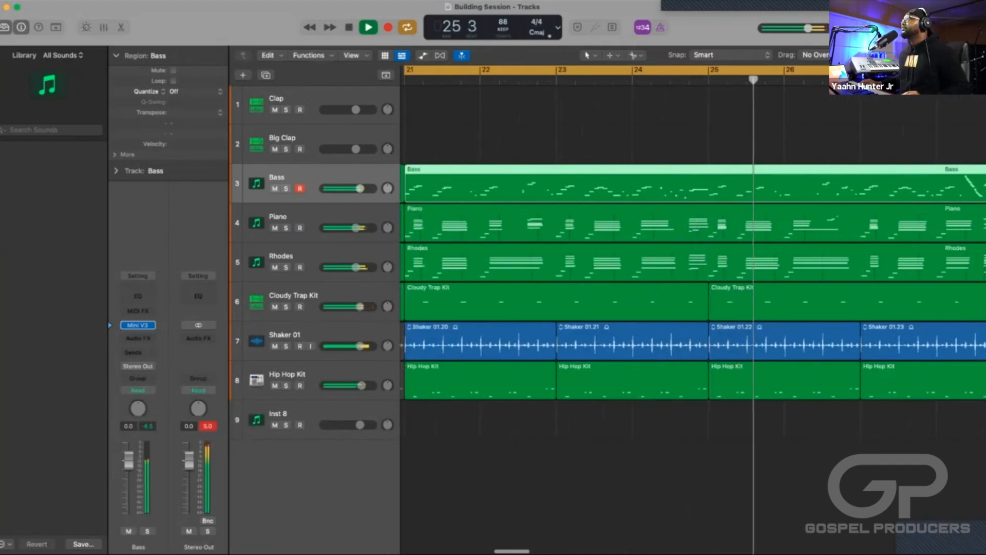
{"action": "key", "text": "super+Left"}
{"action": "key", "text": "super+Left"}
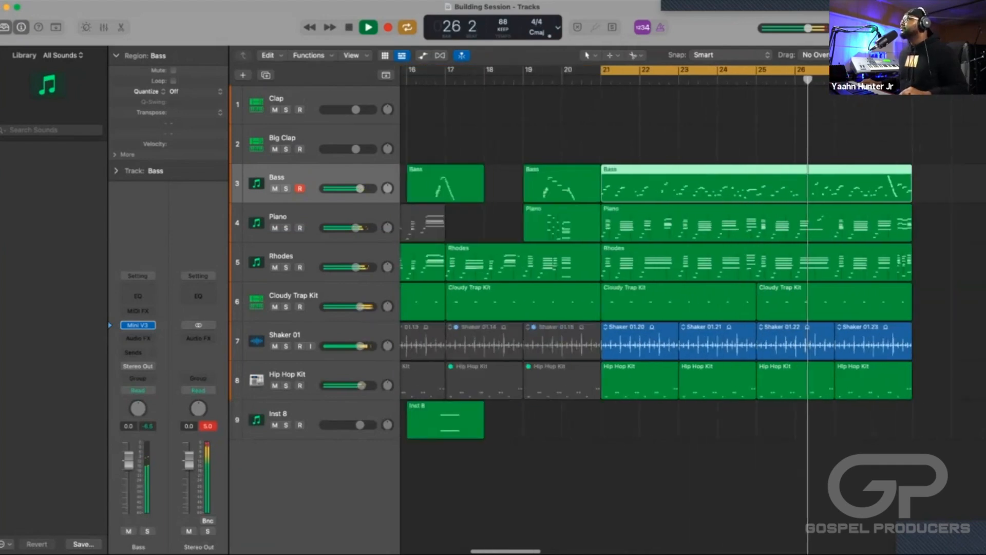
{"action": "key", "text": "space"}
{"action": "key", "text": "c"}
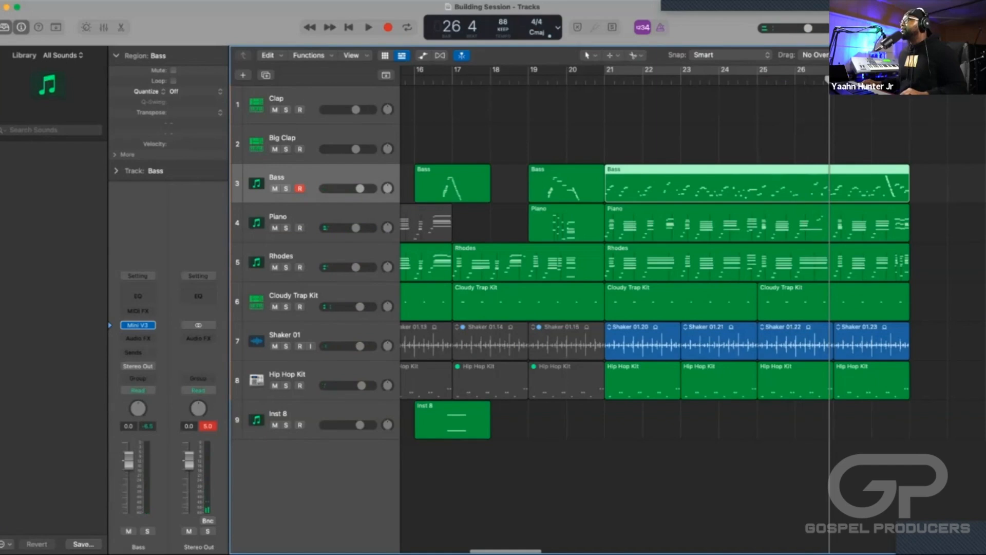
Split the long Bass region at bar 25, choosing Split for the notes that cross the split point.
{"action": "key", "text": "comma"}
{"action": "key", "text": "comma"}
{"action": "key", "text": "space"}
{"action": "key", "text": "space"}
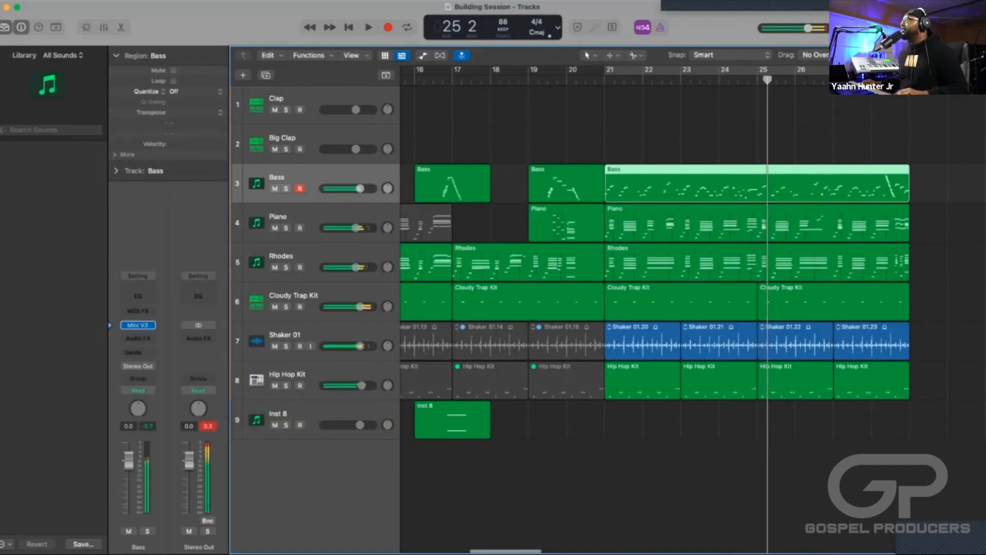
{"action": "key", "text": "comma"}
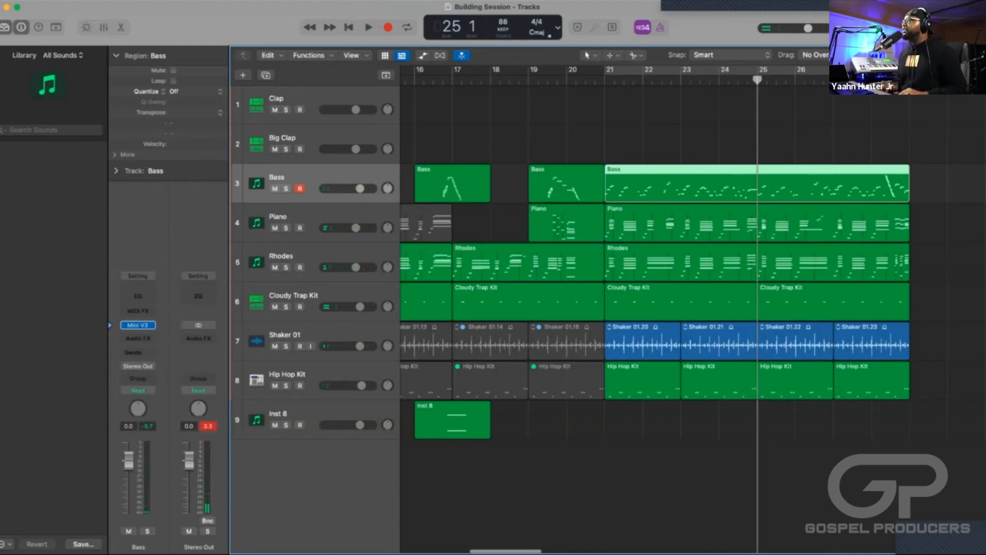
{"action": "key", "text": "super+t"}
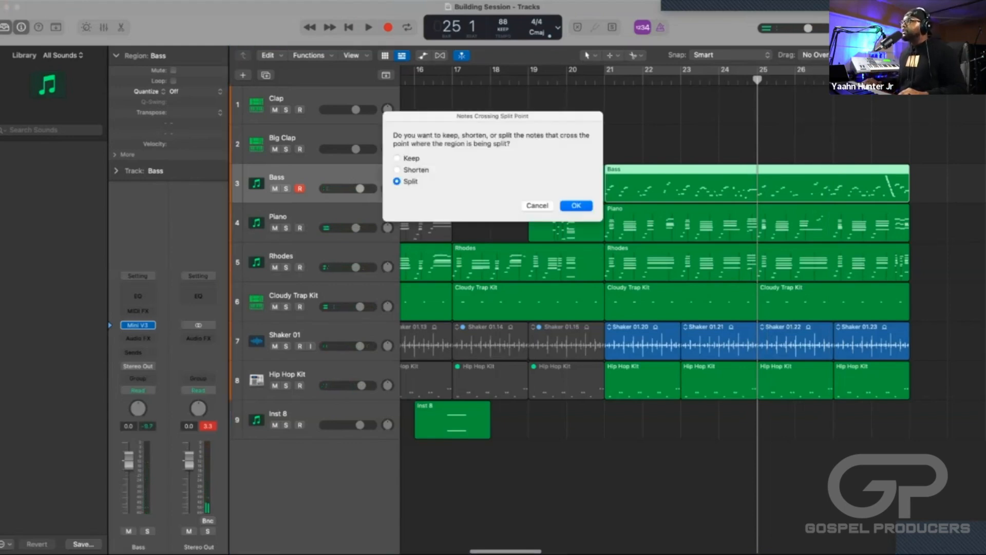
{"action": "key", "text": "Return"}
Play up to bar 28 and split the Bass region at beat 2, just before the descending run.
{"action": "scroll", "coordinate": [632, 309], "scroll_direction": "right", "scroll_amount": 5}
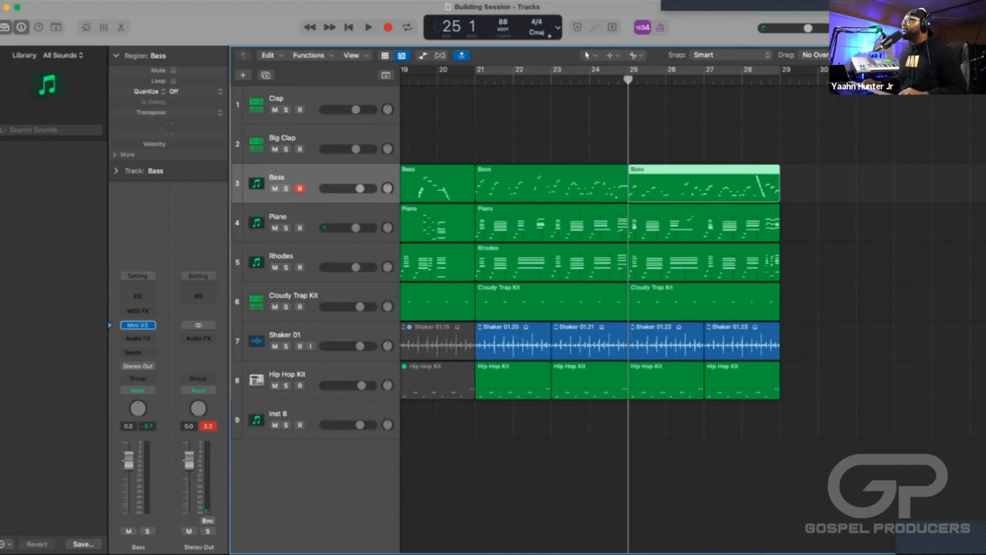
{"action": "left_click", "coordinate": [734, 80]}
{"action": "key", "text": "space"}
{"action": "key", "text": "super+Right"}
{"action": "key", "text": "super+Right"}
{"action": "key", "text": "super+Right"}
{"action": "key", "text": "super+Right"}
{"action": "key", "text": "super+Right"}
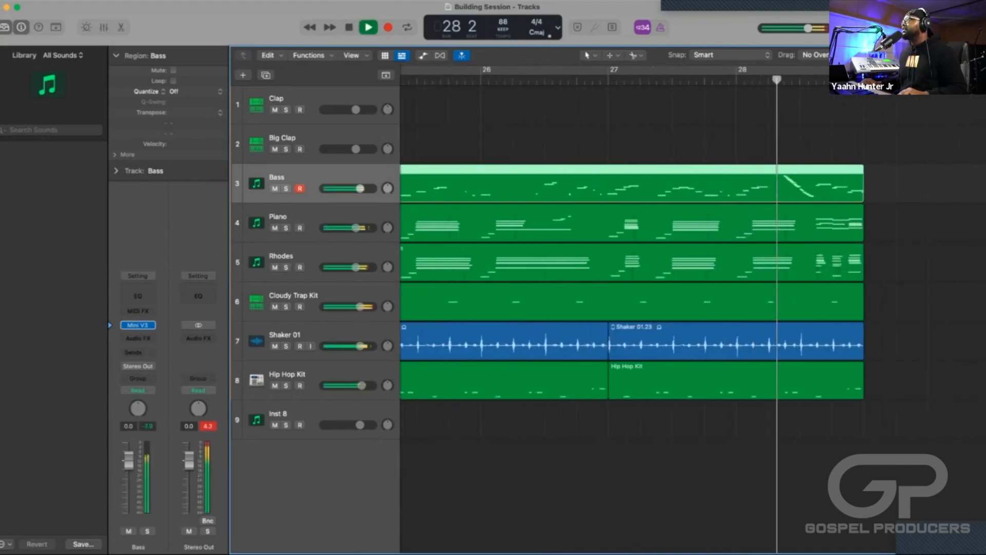
{"action": "key", "text": "space"}
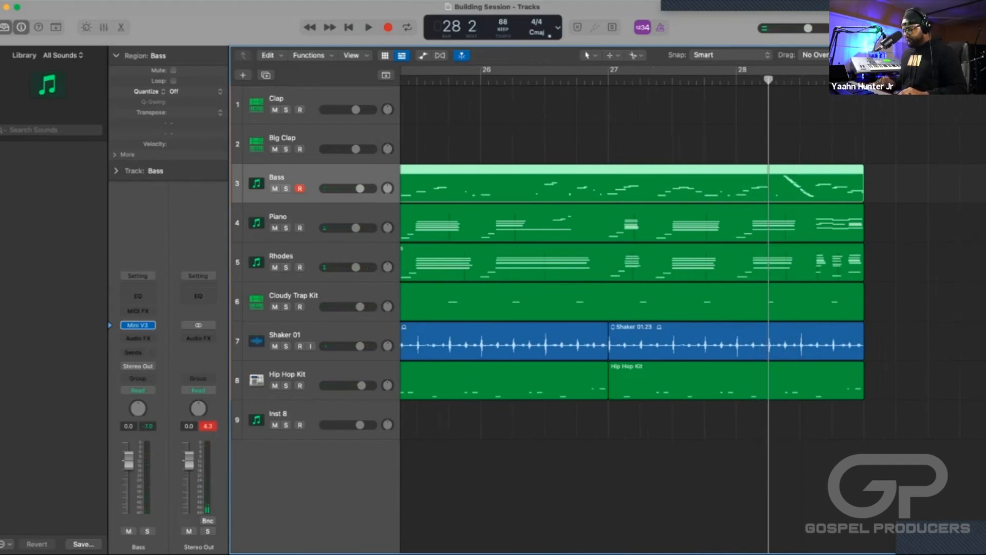
{"action": "key", "text": "super+t"}
Delete the middle Bass region between bar 25 and bar 28 beat 2, keeping the short ending region.
{"action": "key", "text": "super+Left"}
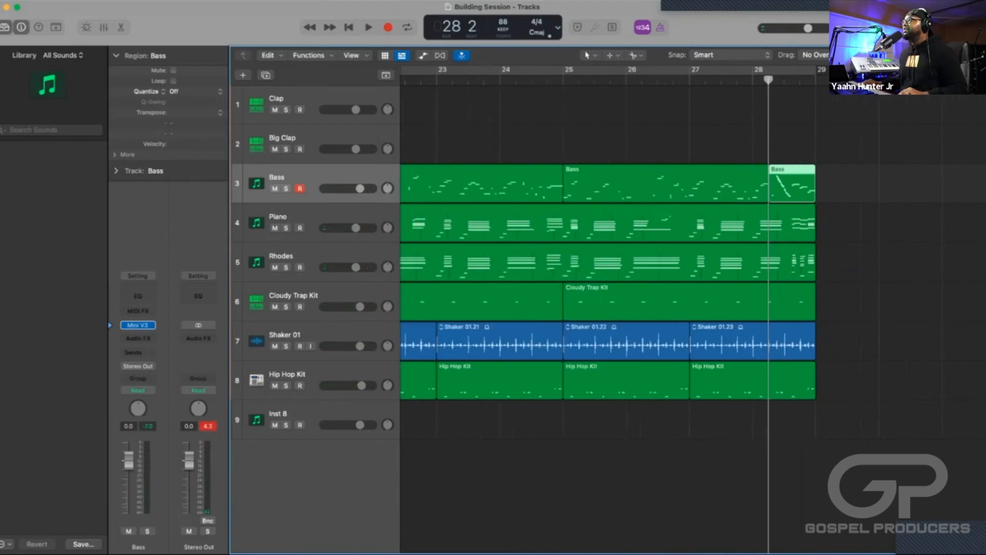
{"action": "key", "text": "Left"}
{"action": "key", "text": "Delete"}
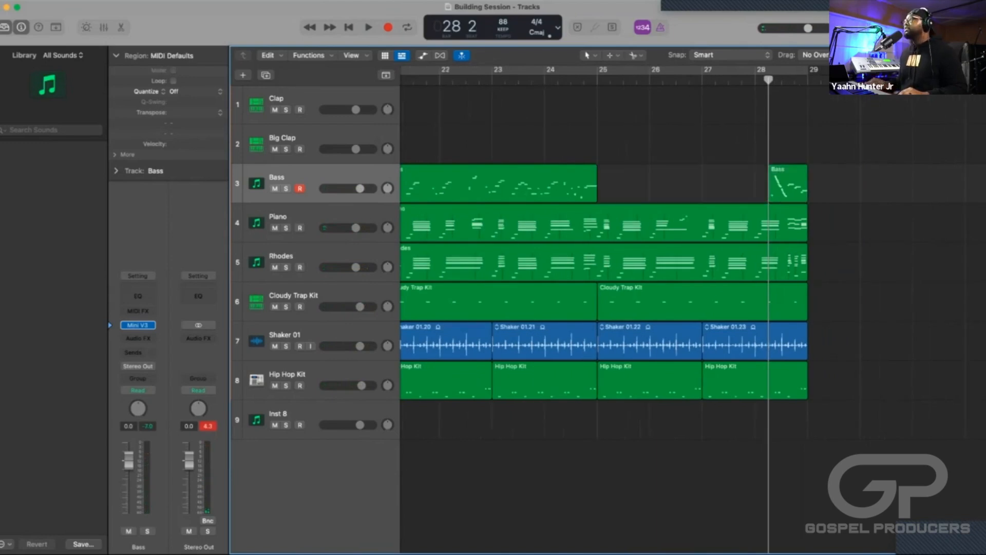
Record a new Bass part over a cycle from bar 25 to just past bar 28 beat 1, switch off the cycle and stop.
{"action": "left_click_drag", "start_coordinate": [597, 70], "coordinate": [774, 70]}
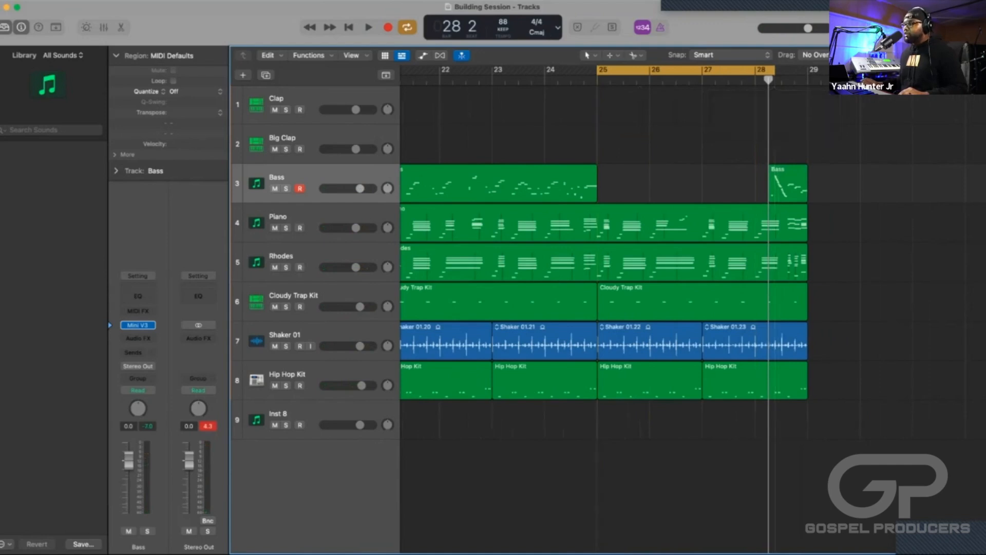
{"action": "key", "text": "r"}
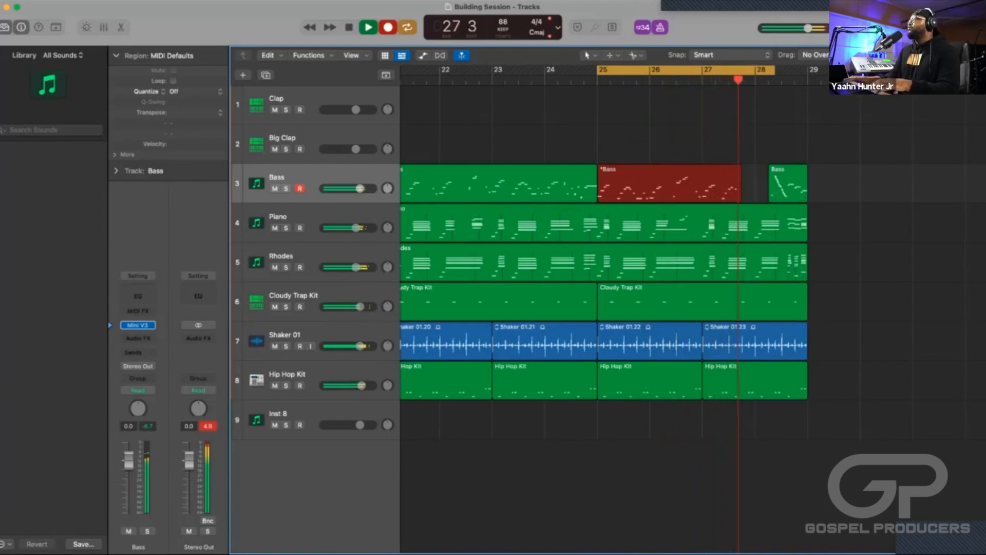
{"action": "key", "text": "space"}
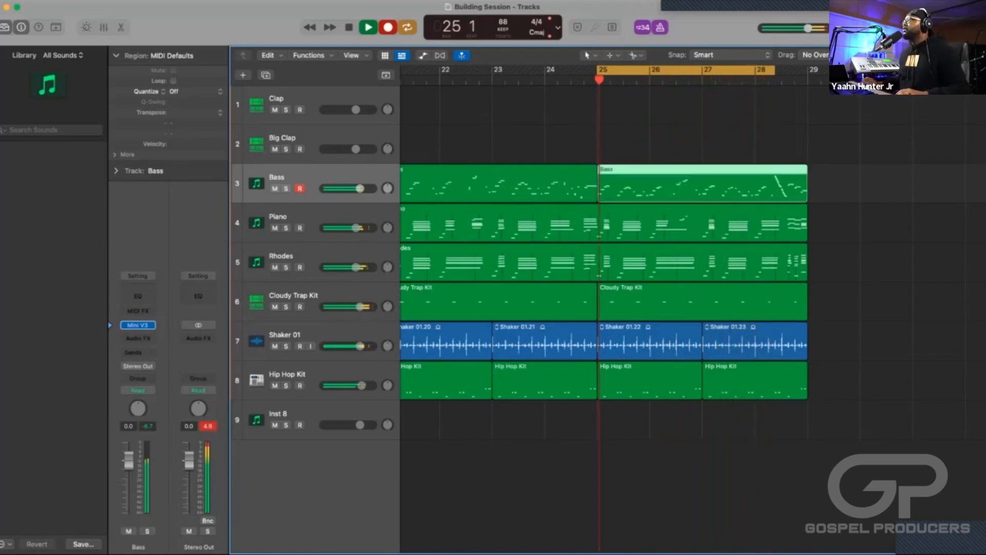
{"action": "key", "text": "c"}
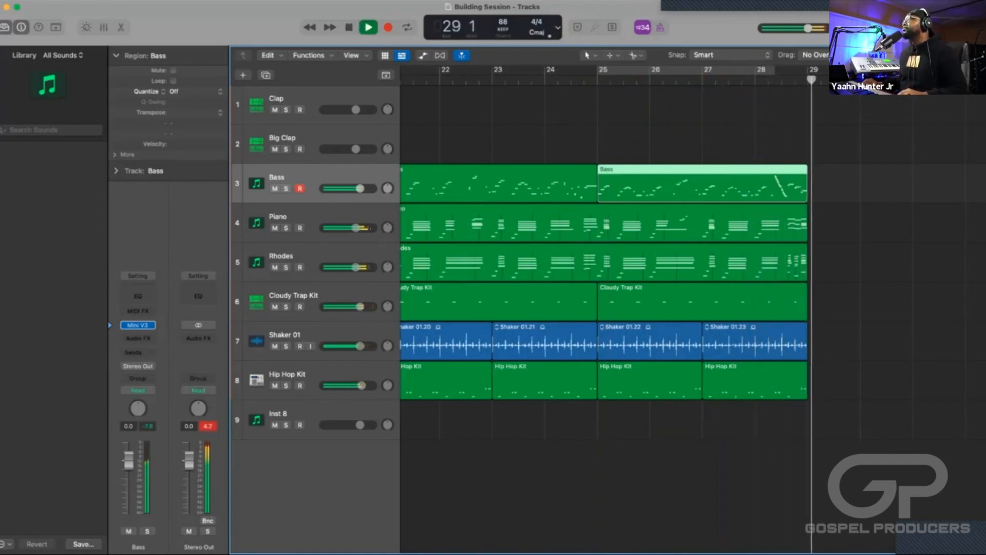
{"action": "key", "text": "space"}
{"action": "key", "text": "super+Left"}
{"action": "key", "text": "super+Left"}
{"action": "key", "text": "super+Left"}
{"action": "key", "text": "super+Left"}
{"action": "key", "text": "super+Left"}
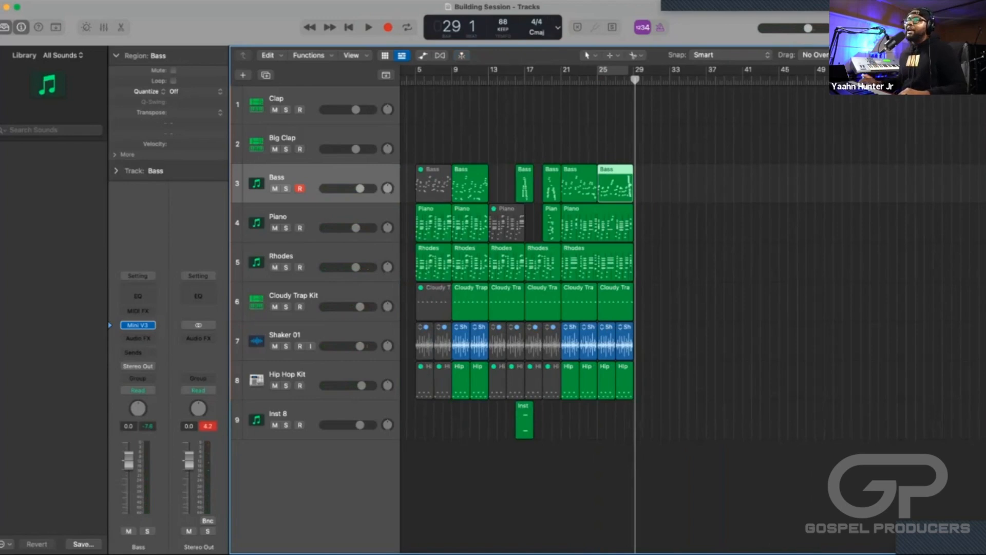
{"action": "key", "text": "super+Right"}
{"action": "key", "text": "super+Right"}
{"action": "key", "text": "super+Right"}
{"action": "key", "text": "super+Left"}
{"action": "key", "text": "super+Left"}
{"action": "key", "text": "super+Left"}
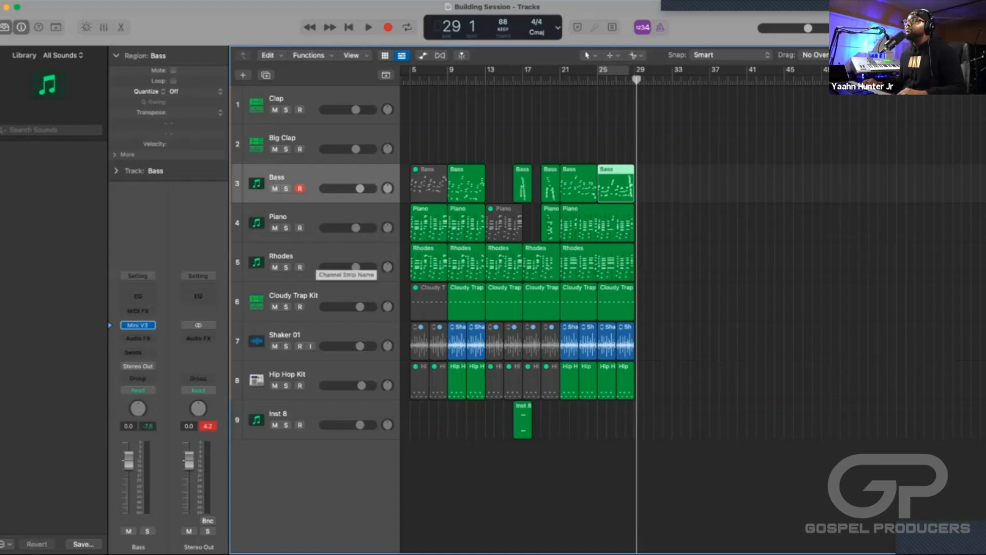
Select the Rhodes track and play the arrangement from bar 13 to hear the section without the main drums.
{"action": "left_click", "coordinate": [316, 257]}
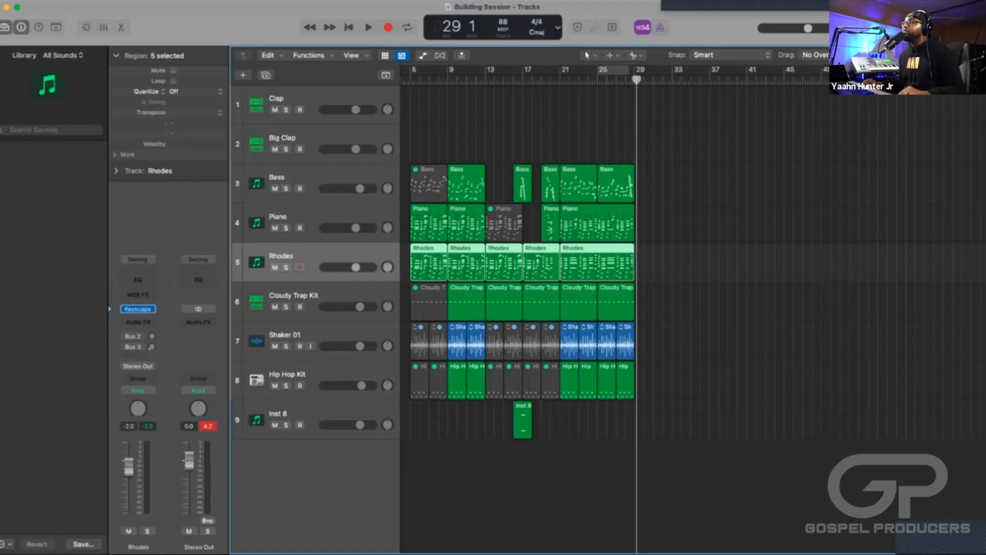
{"action": "key", "text": "super+Right"}
{"action": "key", "text": "super+Right"}
{"action": "key", "text": "super+Right"}
{"action": "key", "text": "super+Right"}
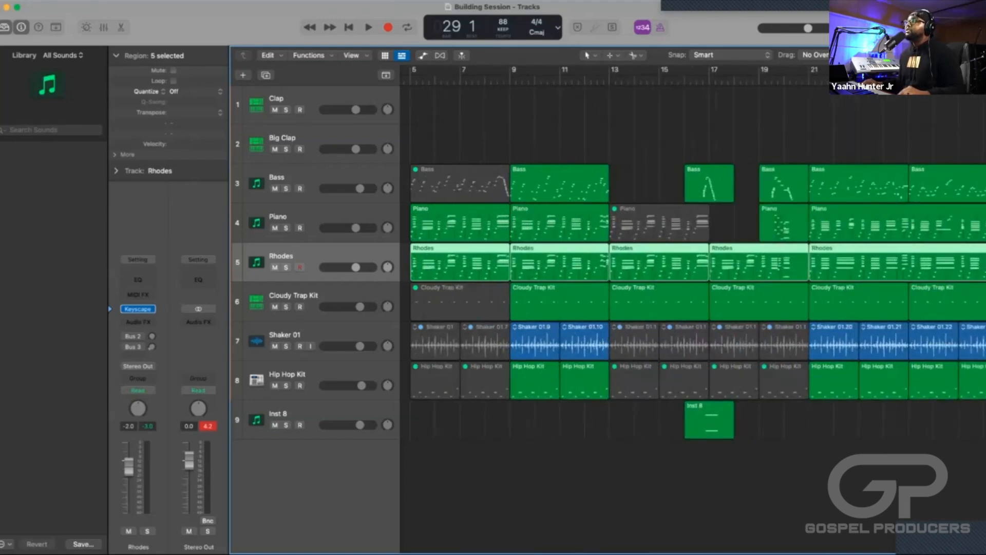
{"action": "scroll", "coordinate": [692, 308], "scroll_direction": "right", "scroll_amount": 5}
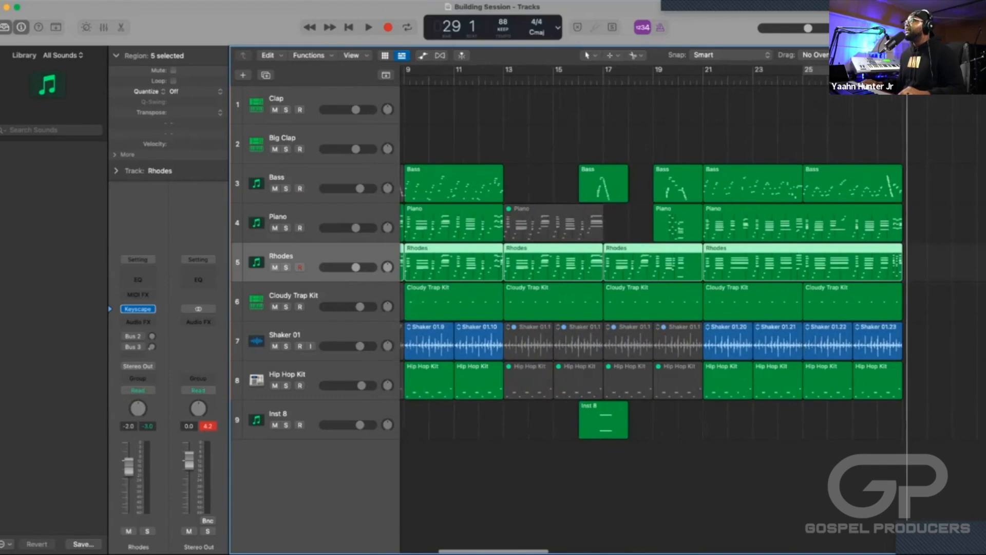
{"action": "double_click", "coordinate": [478, 81]}
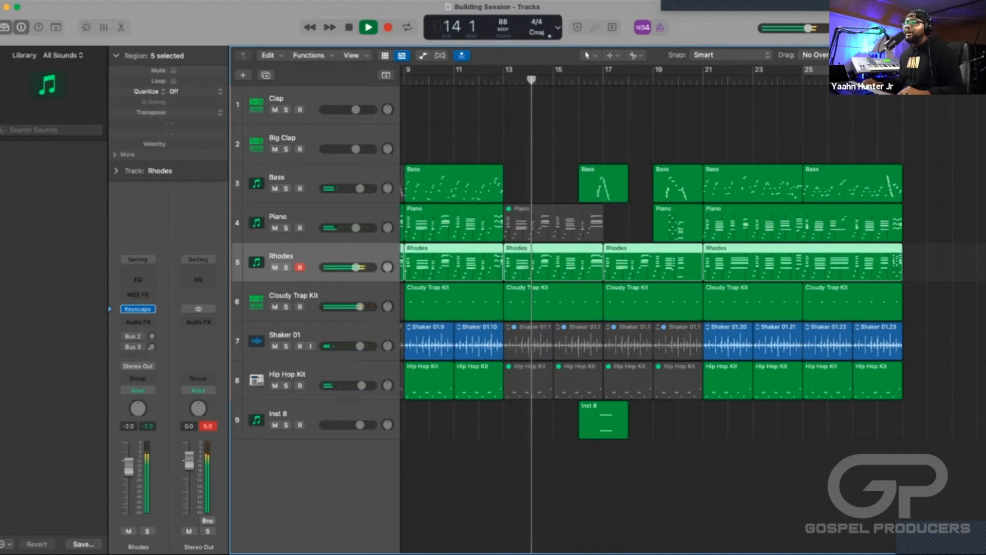
{"action": "key", "text": "space"}
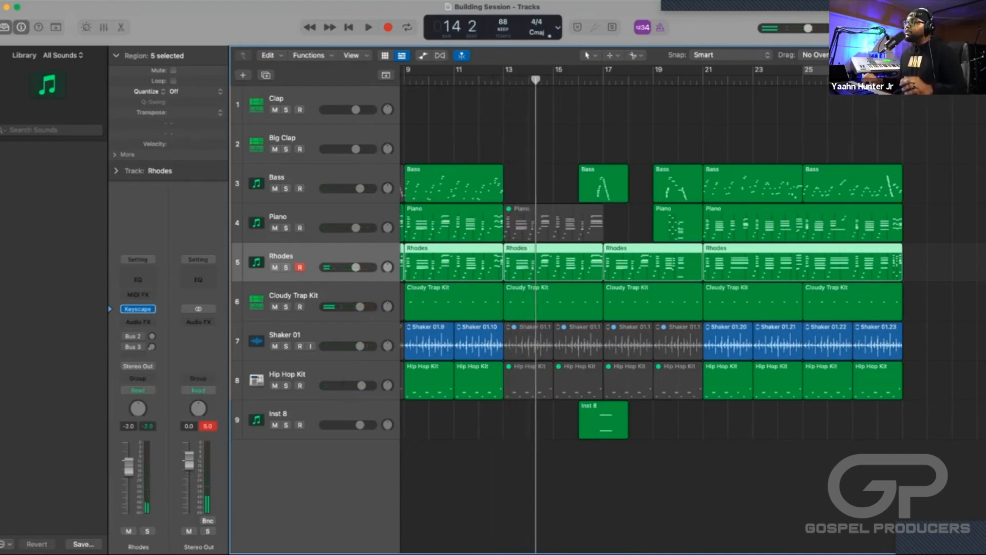
Record a short falling phrase on the Inst 8 track leading from bar 12 into bar 13.
{"action": "left_click", "coordinate": [607, 483]}
{"action": "scroll", "coordinate": [606, 483], "scroll_direction": "left", "scroll_amount": 5}
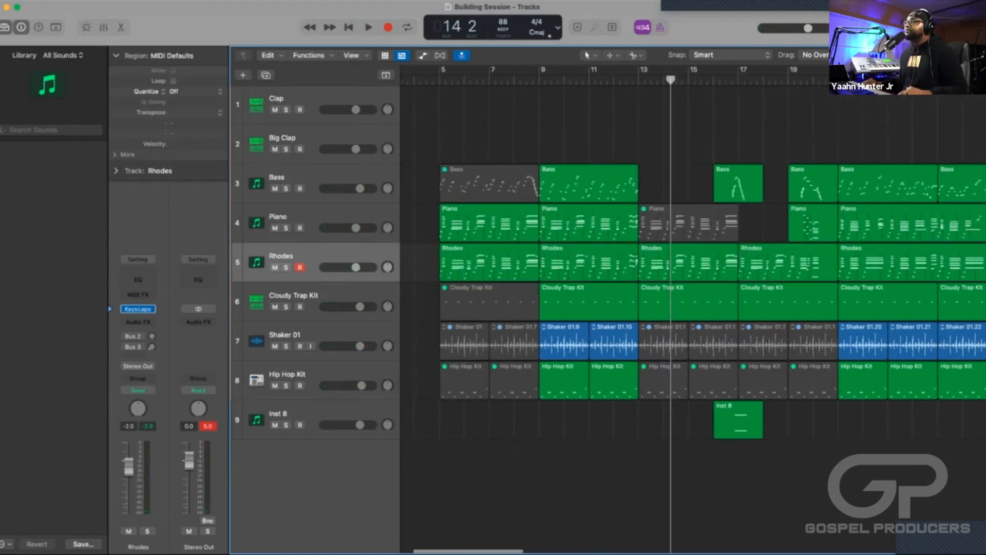
{"action": "left_click", "coordinate": [739, 422]}
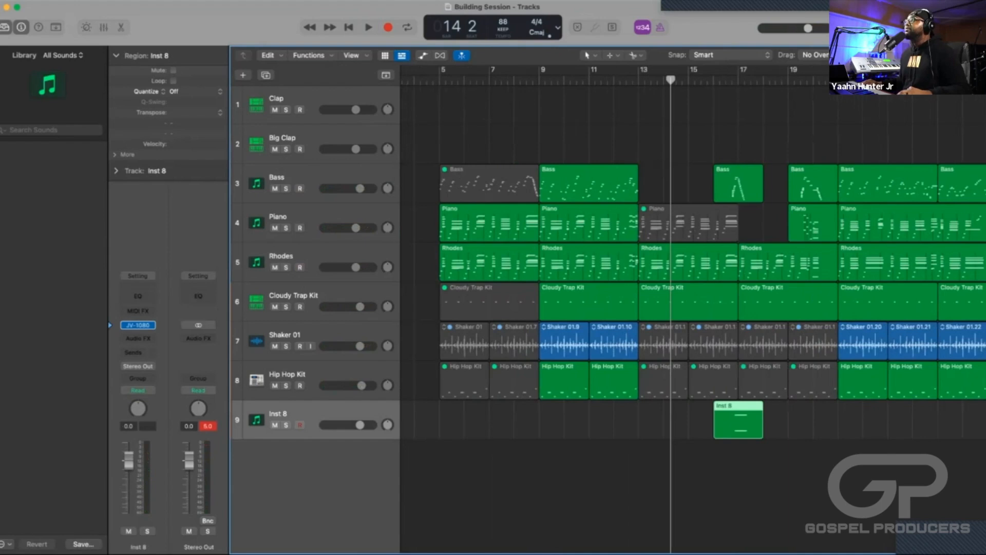
{"action": "key", "text": "comma"}
{"action": "key", "text": "comma"}
{"action": "key", "text": "space"}
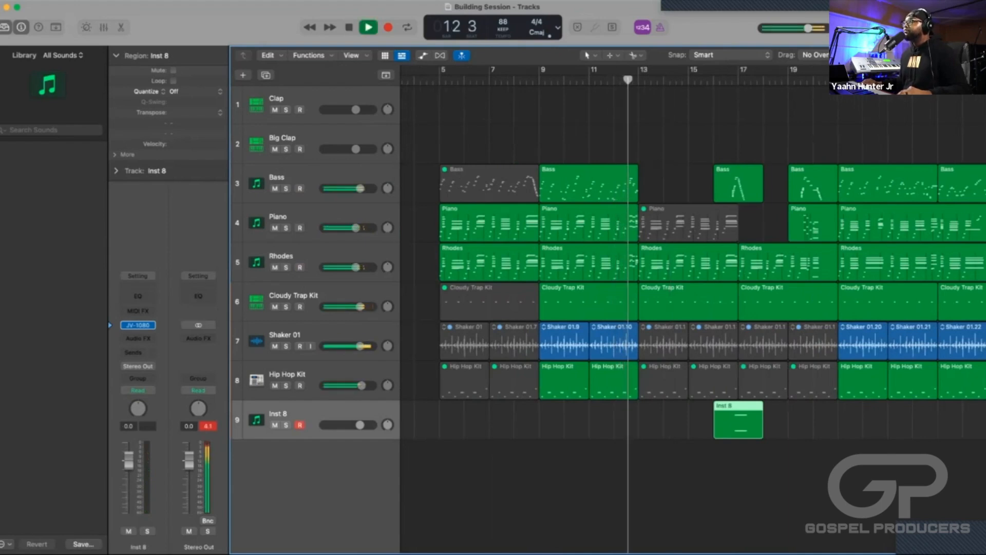
{"action": "key", "text": "space"}
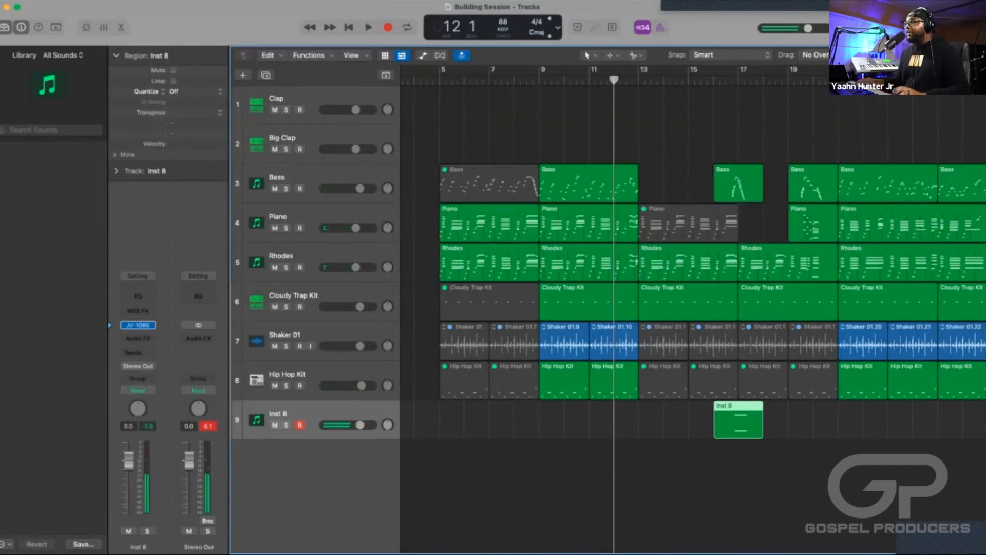
{"action": "key", "text": "r"}
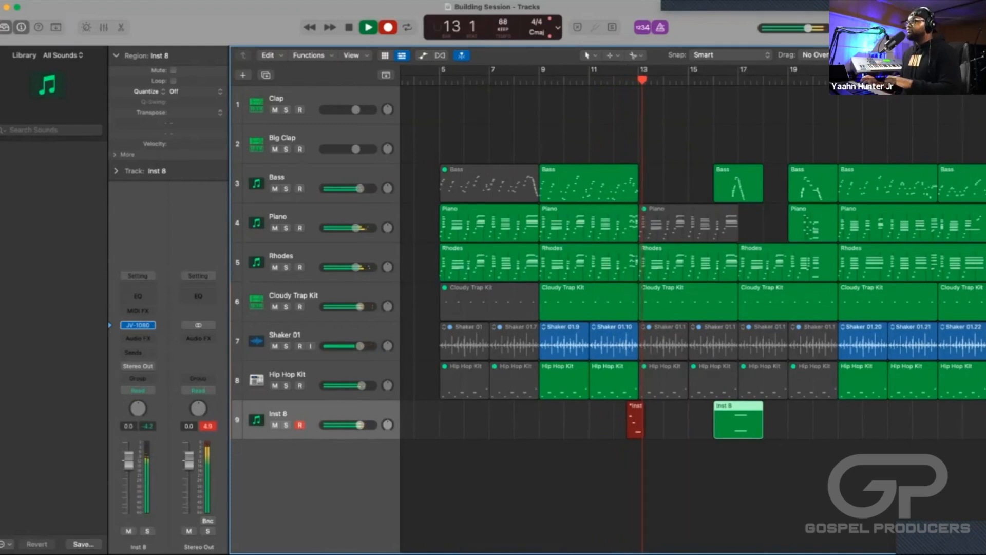
{"action": "key", "text": "space"}
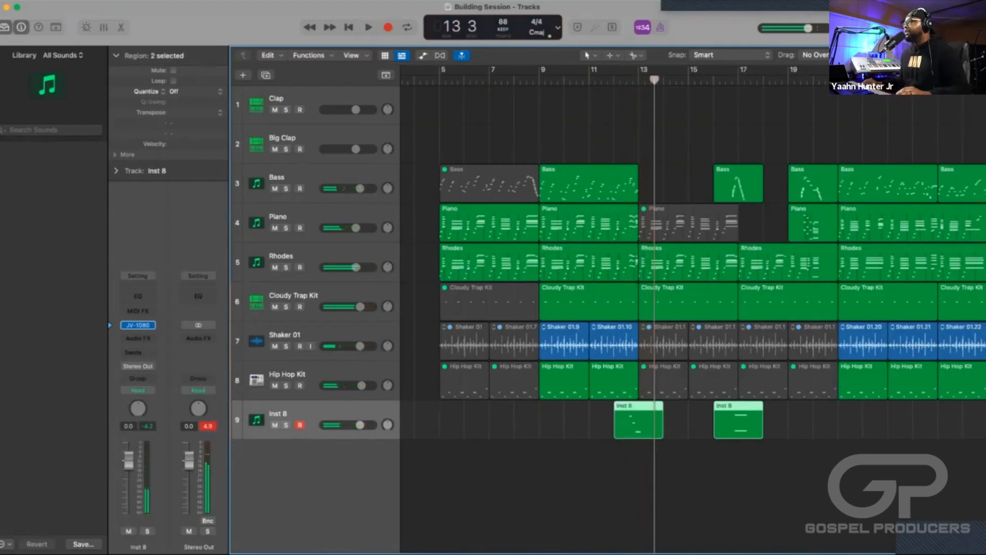
Lengthen the lowest, final note of the new Inst 8 region in the Piano Roll to just before bar 13 beat 2.
{"action": "key", "text": "e"}
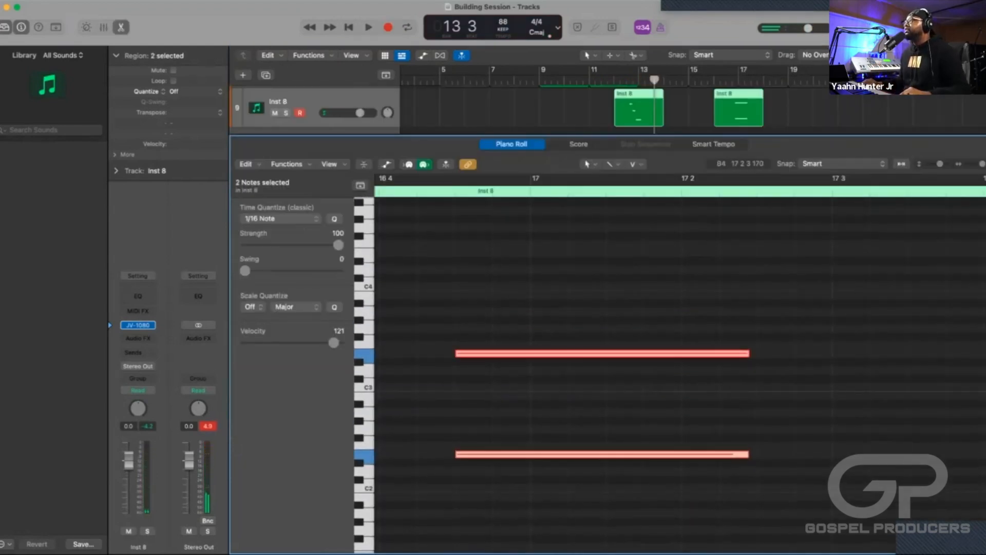
{"action": "left_click", "coordinate": [719, 267]}
{"action": "left_click", "coordinate": [688, 110]}
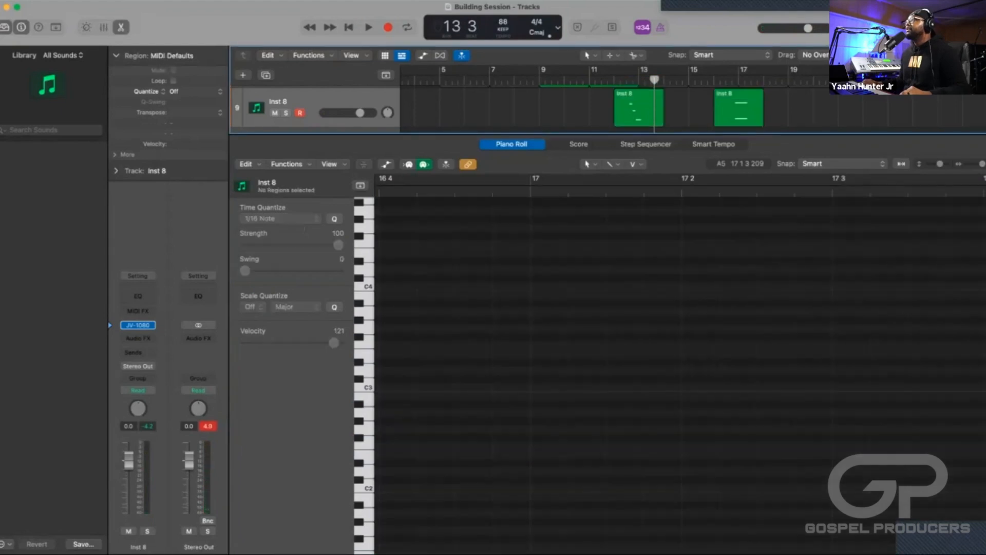
{"action": "left_click", "coordinate": [637, 110]}
{"action": "scroll", "coordinate": [673, 391], "scroll_direction": "left", "scroll_amount": 10}
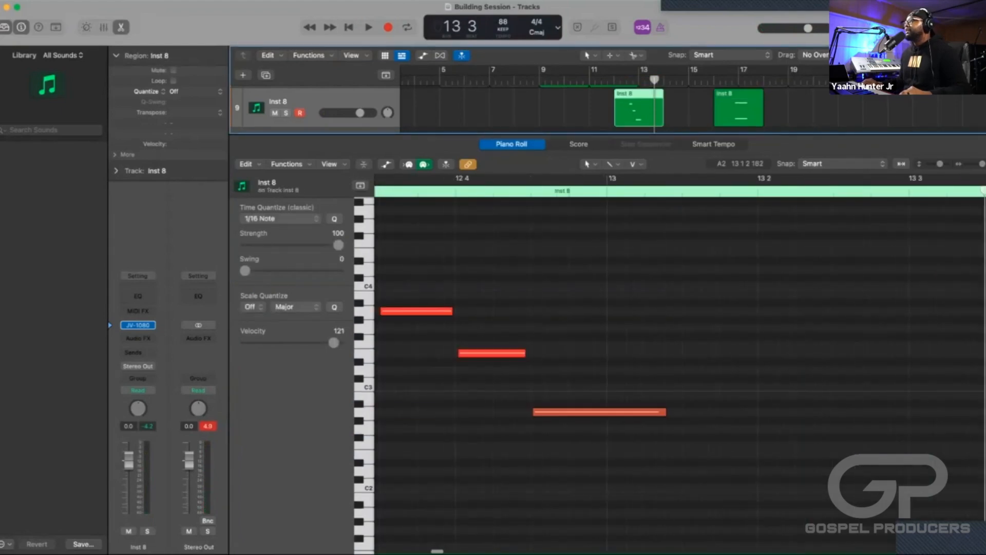
{"action": "left_click_drag", "start_coordinate": [666, 412], "coordinate": [719, 412]}
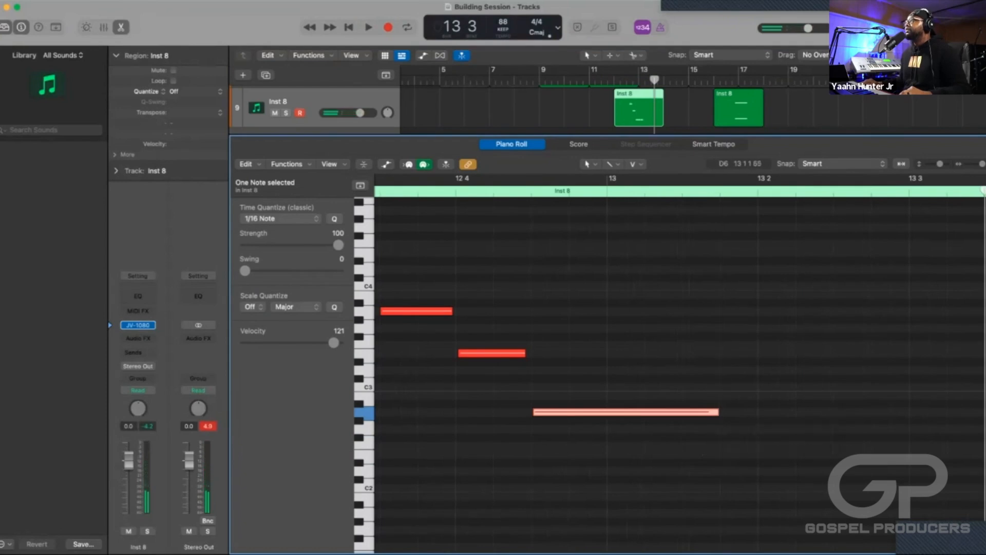
Set a cycle over bars 12 to 14, play back the edited Inst 8 phrase and close the Piano Roll.
{"action": "left_click_drag", "start_coordinate": [616, 70], "coordinate": [689, 70]}
{"action": "key", "text": "space"}
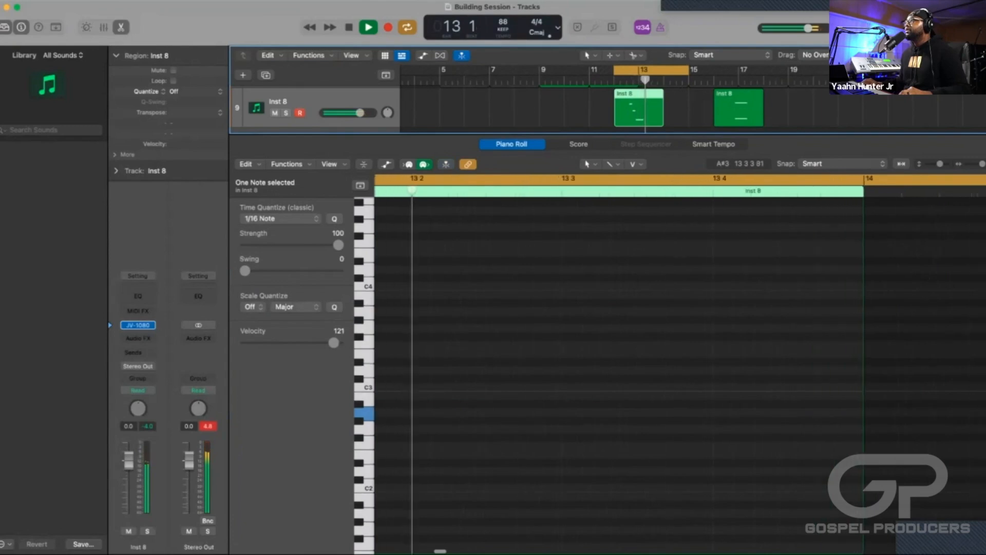
{"action": "key", "text": "space"}
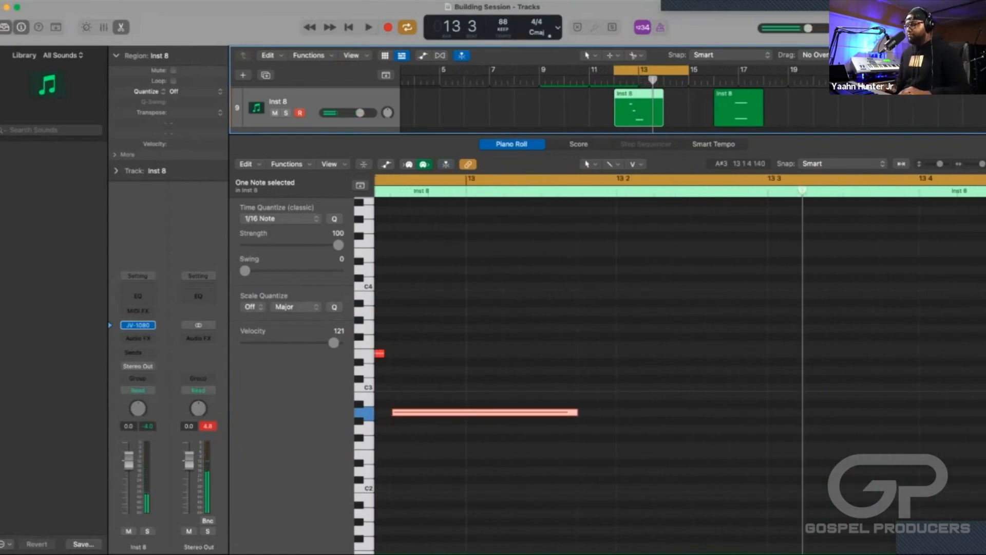
{"action": "key", "text": "e"}
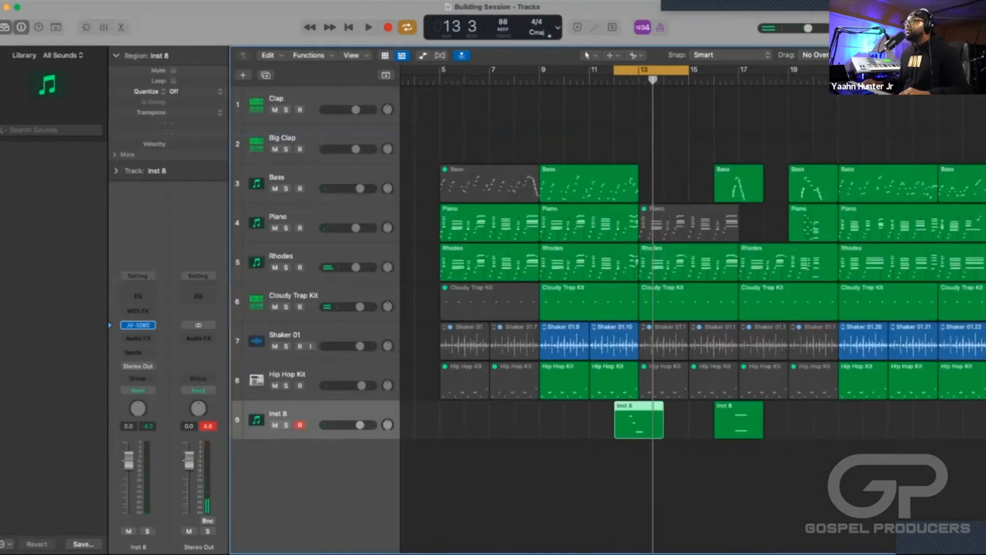
Turn off the cycle and play the arrangement's ending from bar 28.
{"action": "scroll", "coordinate": [692, 308], "scroll_direction": "right", "scroll_amount": 3}
{"action": "key", "text": "c"}
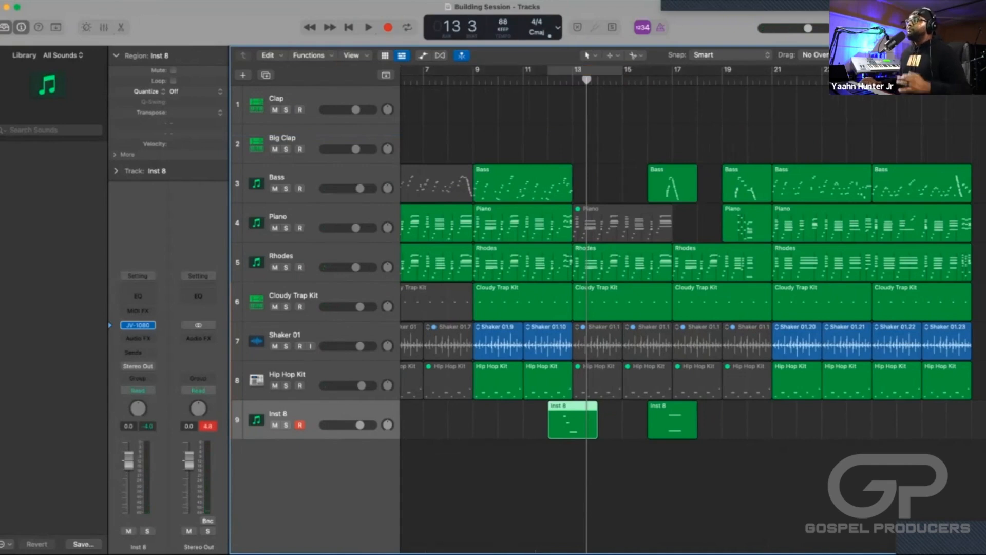
{"action": "scroll", "coordinate": [692, 308], "scroll_direction": "right", "scroll_amount": 6}
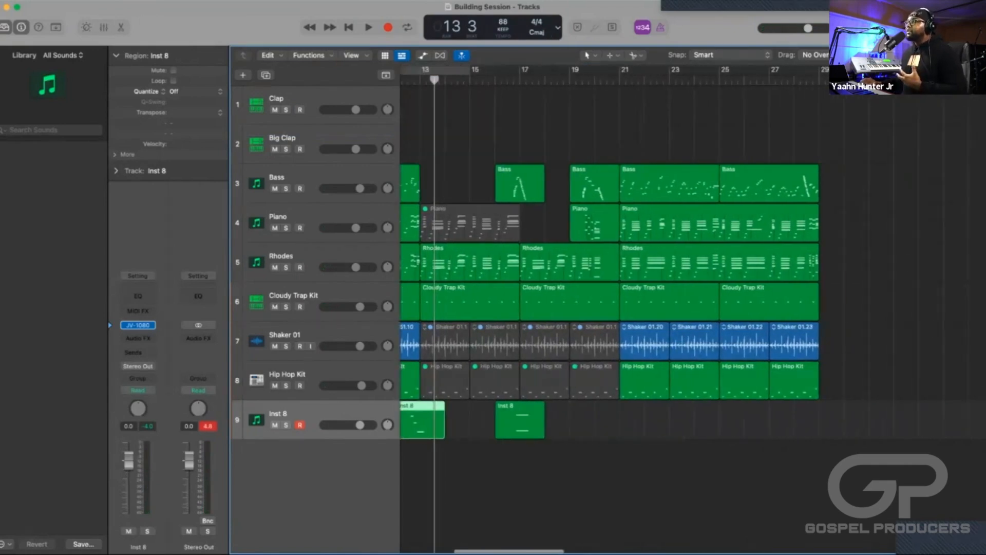
{"action": "scroll", "coordinate": [691, 309], "scroll_direction": "left", "scroll_amount": 4}
{"action": "scroll", "coordinate": [616, 308], "scroll_direction": "right", "scroll_amount": 12}
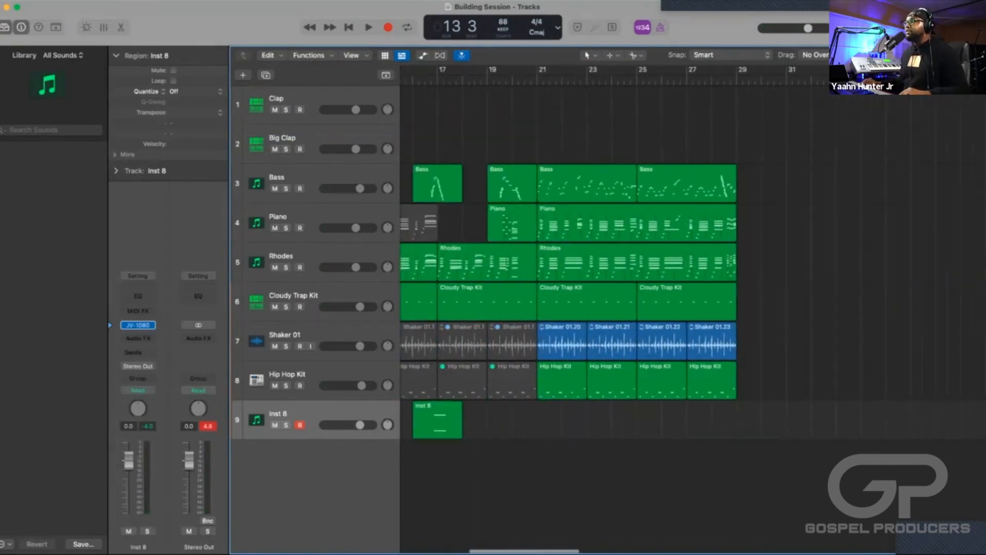
{"action": "scroll", "coordinate": [616, 309], "scroll_direction": "left", "scroll_amount": 3}
{"action": "scroll", "coordinate": [617, 308], "scroll_direction": "right", "scroll_amount": 2}
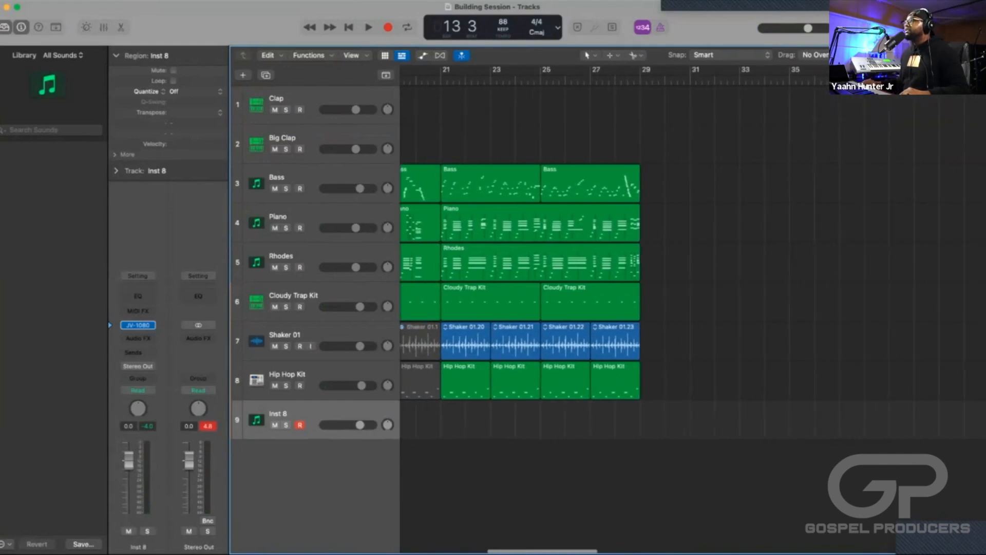
{"action": "double_click", "coordinate": [610, 81]}
{"action": "scroll", "coordinate": [609, 83], "scroll_direction": "left", "scroll_amount": 6}
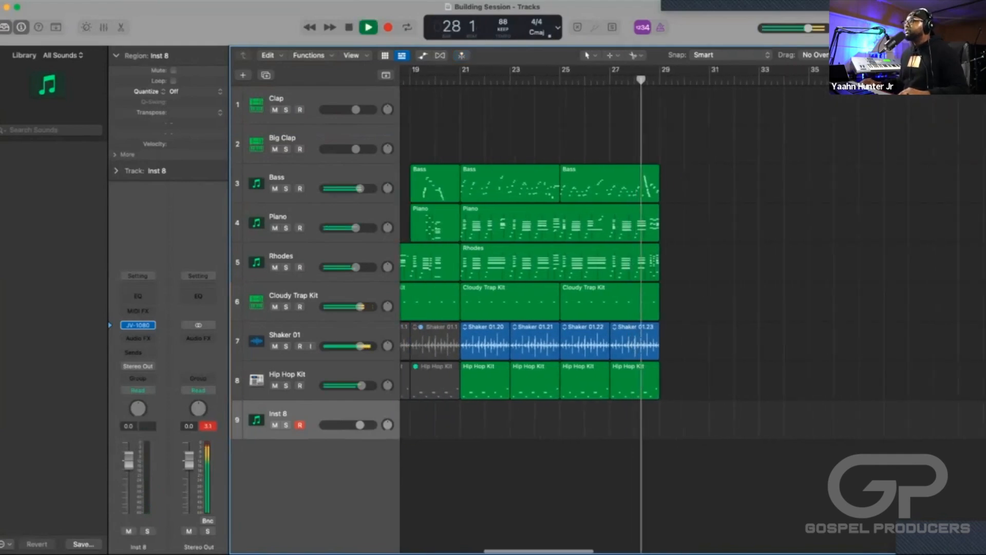
{"action": "scroll", "coordinate": [616, 309], "scroll_direction": "left", "scroll_amount": 3}
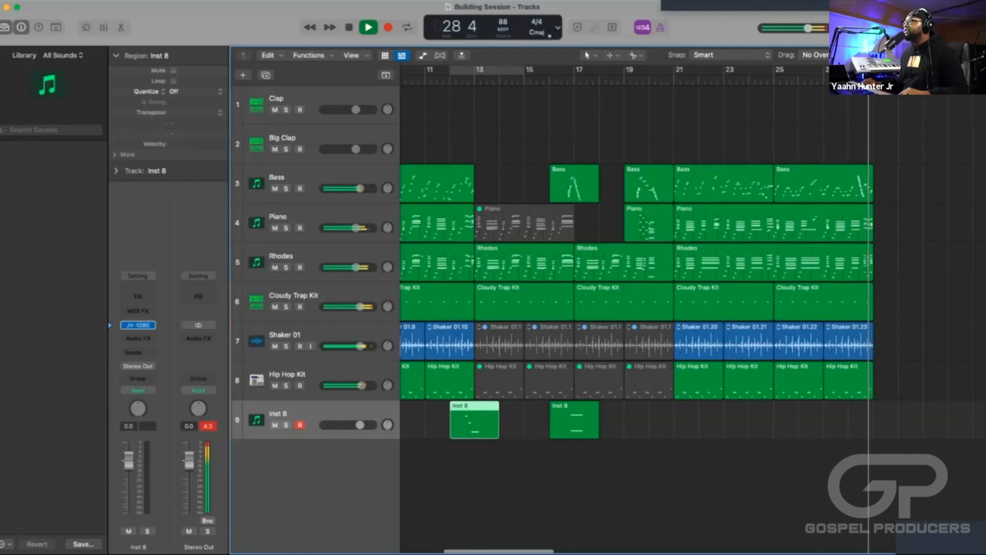
{"action": "key", "text": "space"}
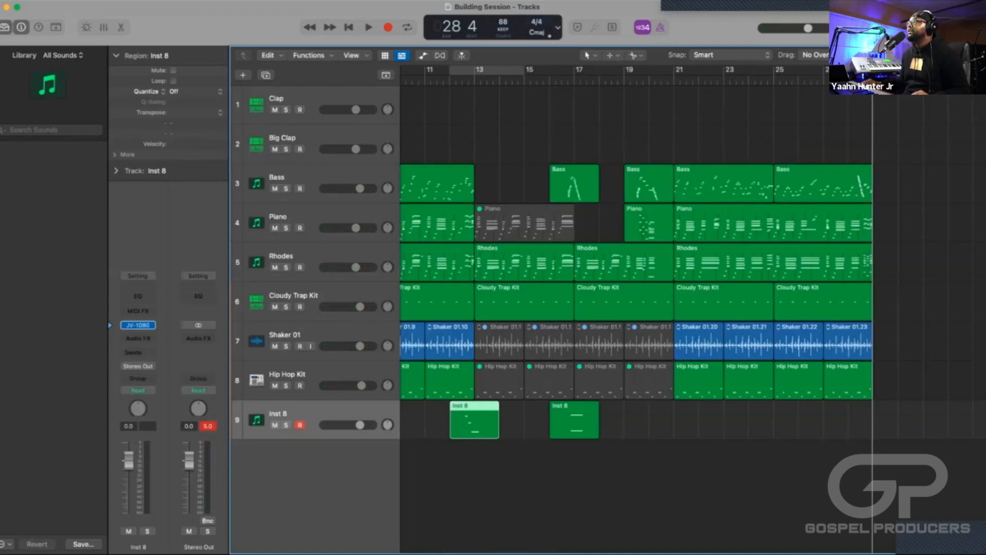
Switch the control bar display from Beats & Project to the Custom layout.
{"action": "left_click", "coordinate": [557, 27]}
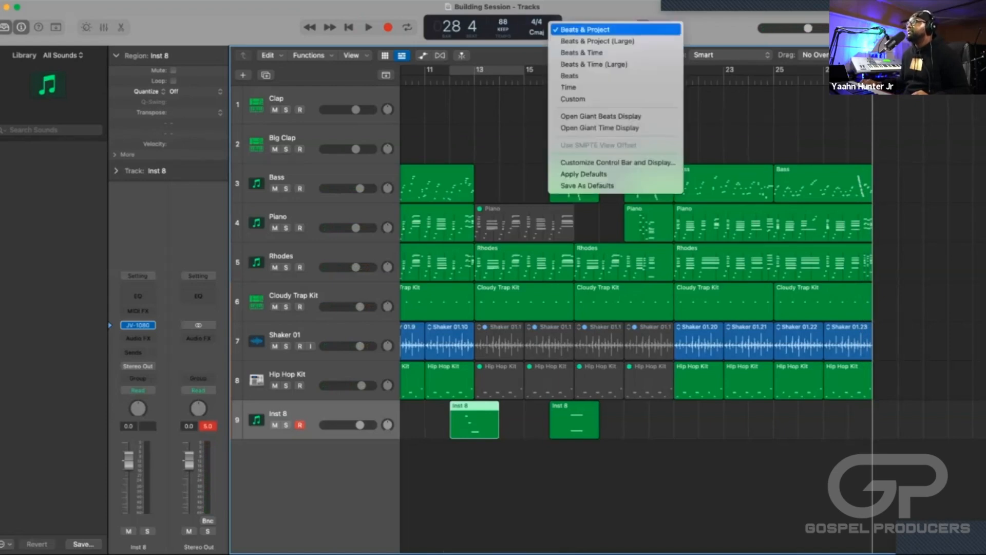
{"action": "key", "text": "Return"}
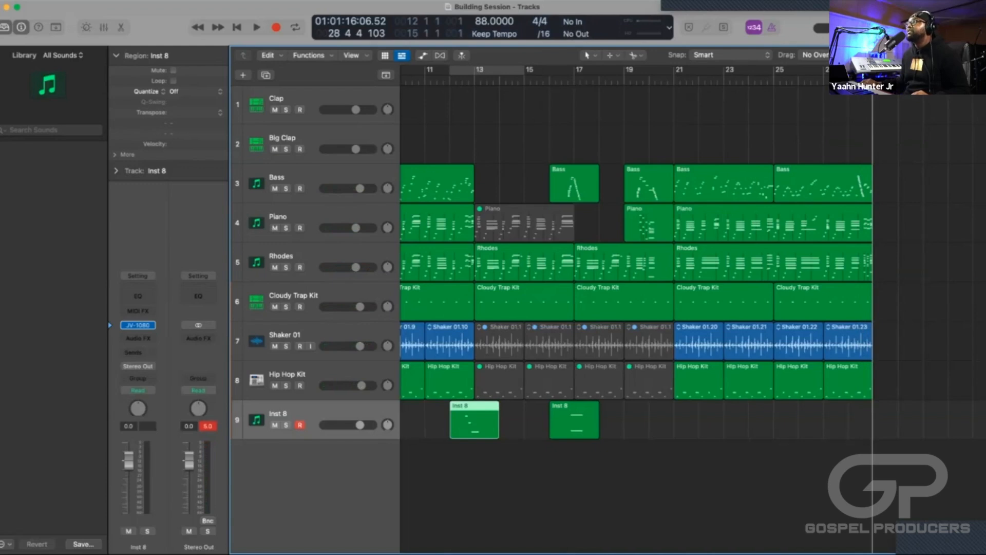
{"action": "left_click", "coordinate": [669, 29]}
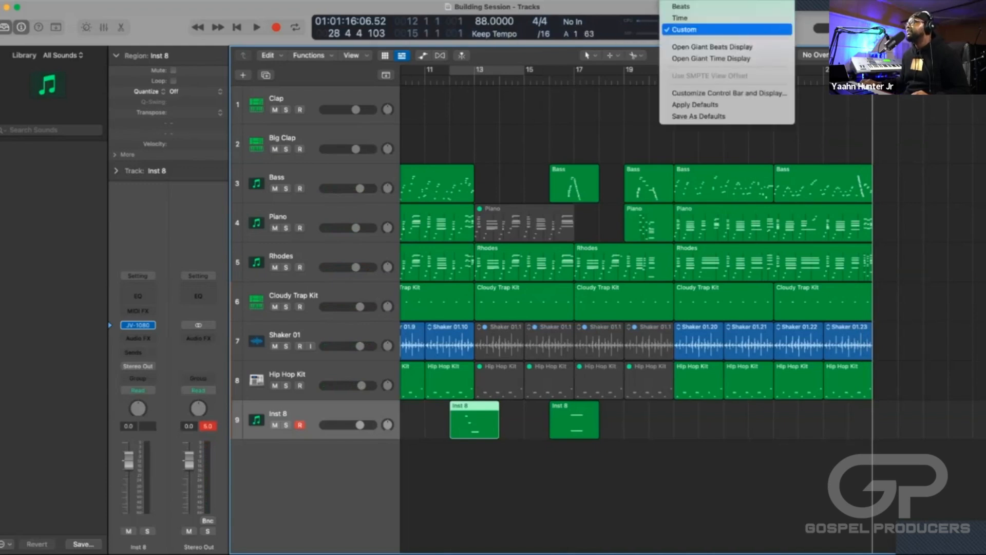
{"action": "left_click", "coordinate": [670, 29]}
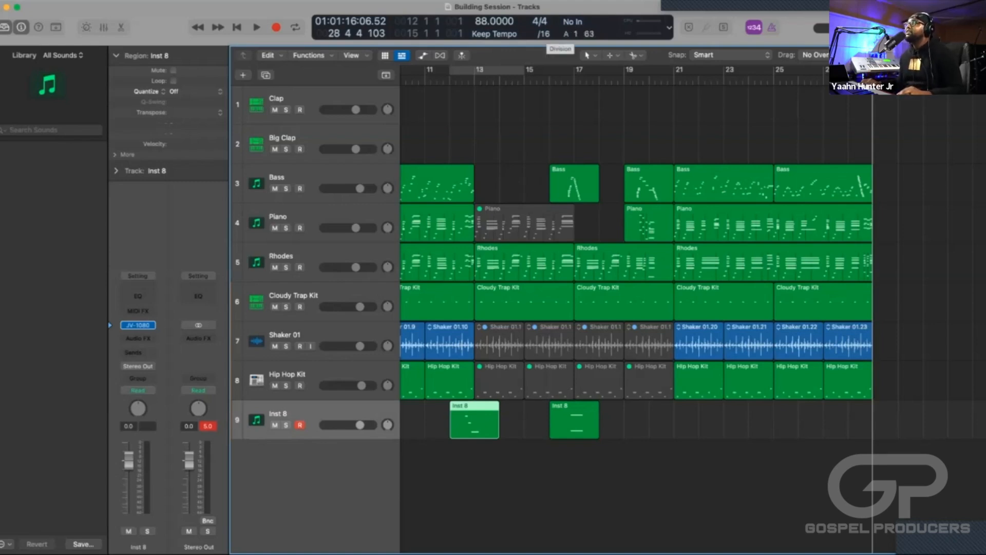
Set the project division to /8 and inspect the ruler grid around the Inst 8 region at bar 12.
{"action": "left_click", "coordinate": [543, 34]}
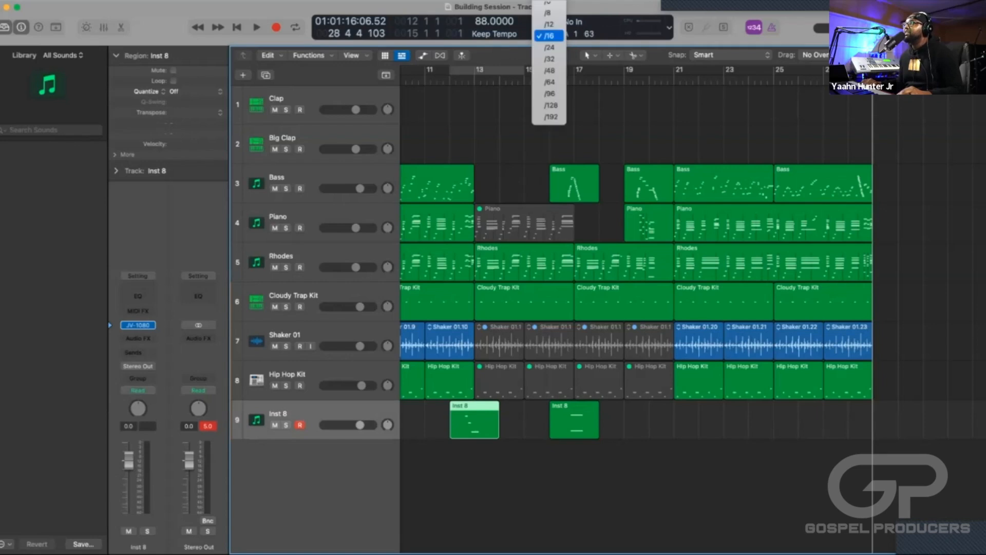
{"action": "key", "text": "Escape"}
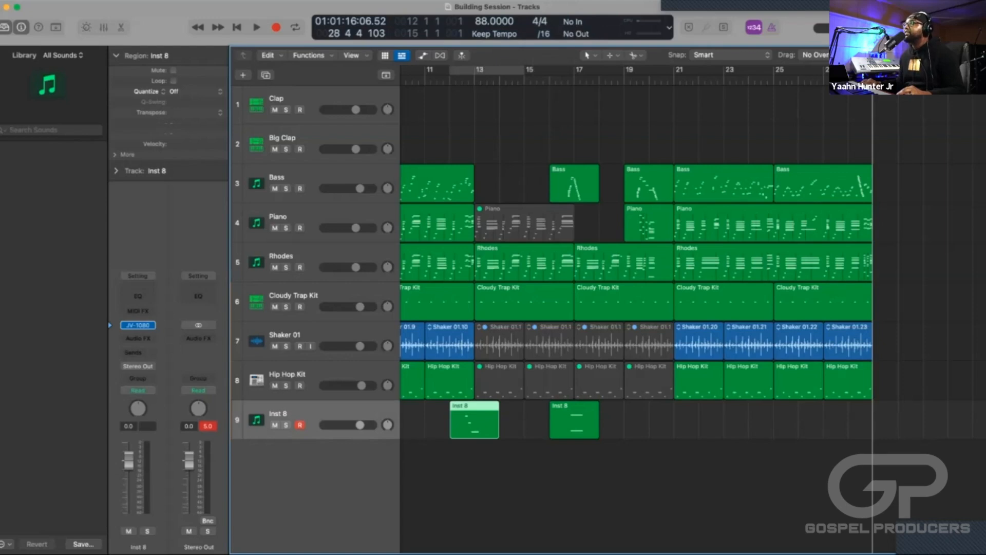
{"action": "left_click", "coordinate": [543, 34]}
{"action": "left_click", "coordinate": [549, 12]}
{"action": "key", "text": "super+Right"}
{"action": "key", "text": "super+Right"}
{"action": "key", "text": "super+Right"}
{"action": "key", "text": "super+Right"}
{"action": "key", "text": "super+Right"}
{"action": "key", "text": "super+Right"}
{"action": "key", "text": "super+Right"}
{"action": "key", "text": "super+Right"}
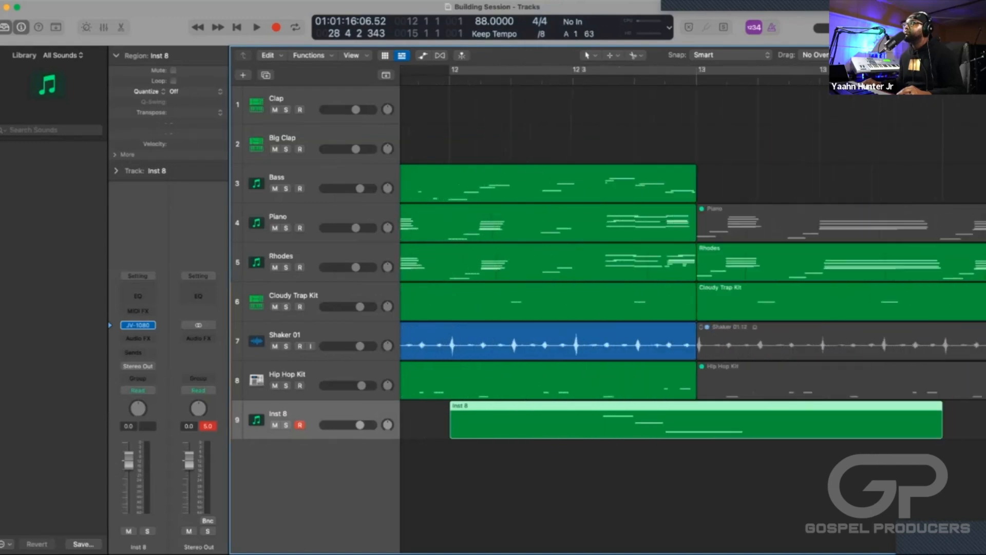
{"action": "key", "text": "super+Left"}
{"action": "key", "text": "super+Left"}
{"action": "key", "text": "super+Left"}
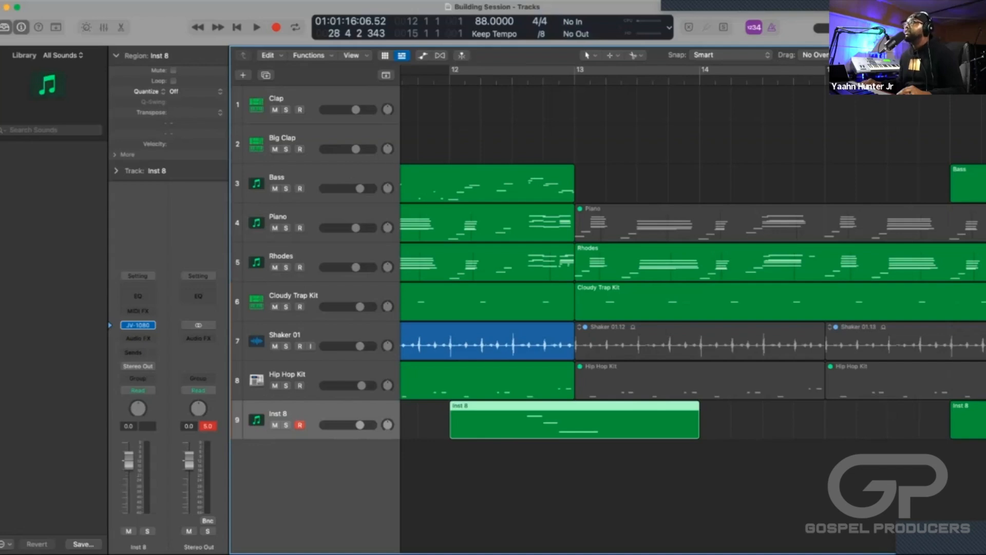
Set the project division to /4 in the control bar display.
{"action": "left_click", "coordinate": [541, 35]}
{"action": "left_click", "coordinate": [549, 14]}
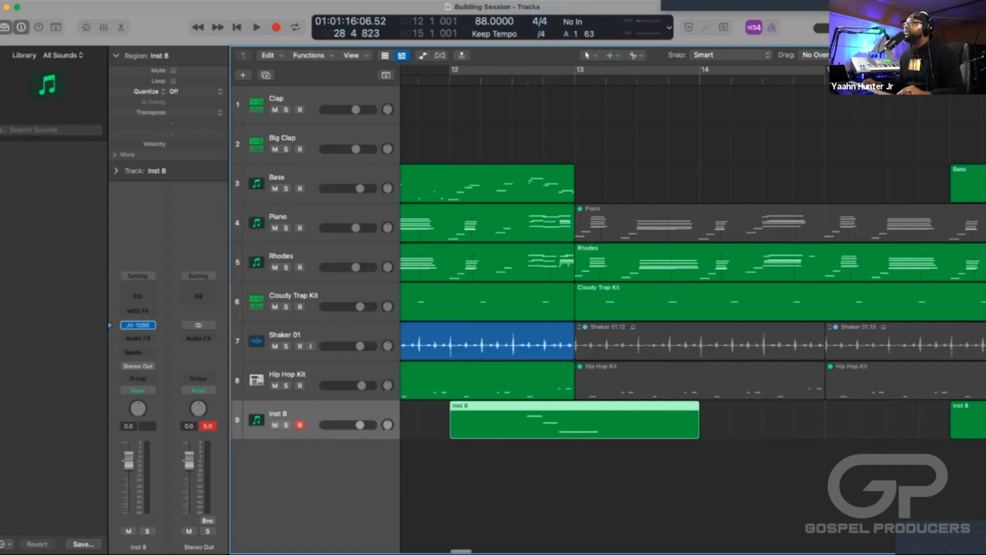
{"action": "key", "text": "super+Left"}
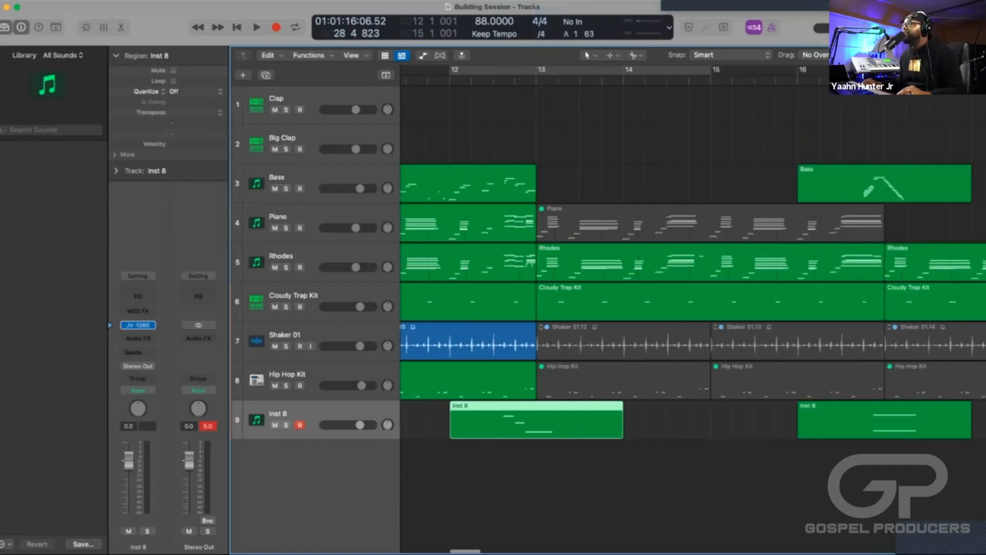
Play back the selected Inst 8 phrase from bar 12 into bar 13.
{"action": "scroll", "coordinate": [692, 308], "scroll_direction": "left", "scroll_amount": 5}
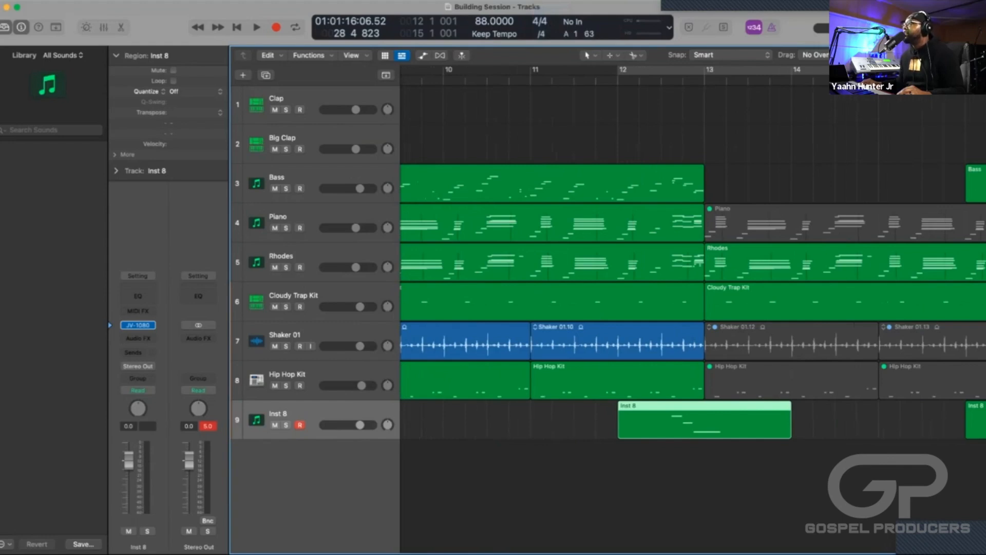
{"action": "key", "text": "shift+space"}
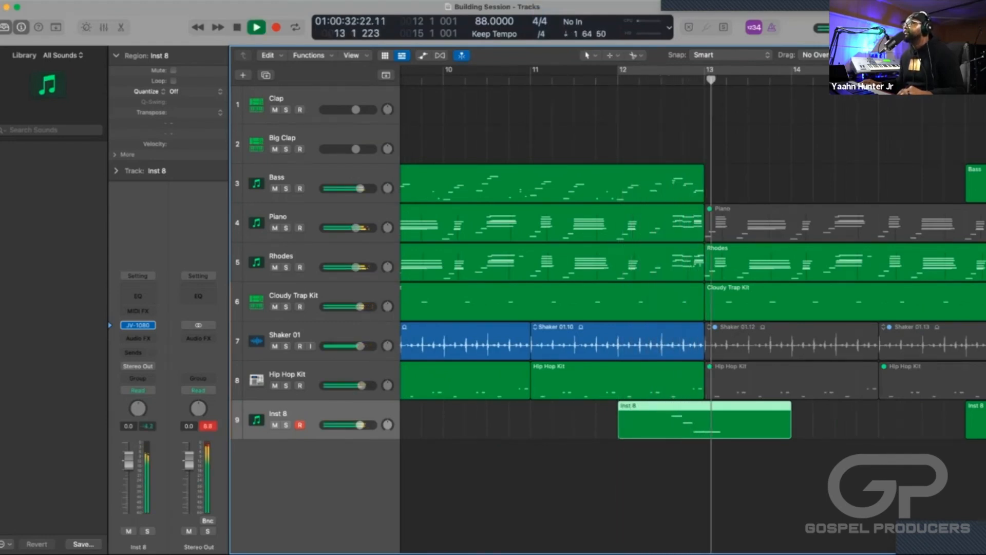
{"action": "key", "text": "space"}
Try a copy of the bar 16 Inst 8 region at bar 28 as the ending transition.
{"action": "scroll", "coordinate": [694, 308], "scroll_direction": "right", "scroll_amount": 5}
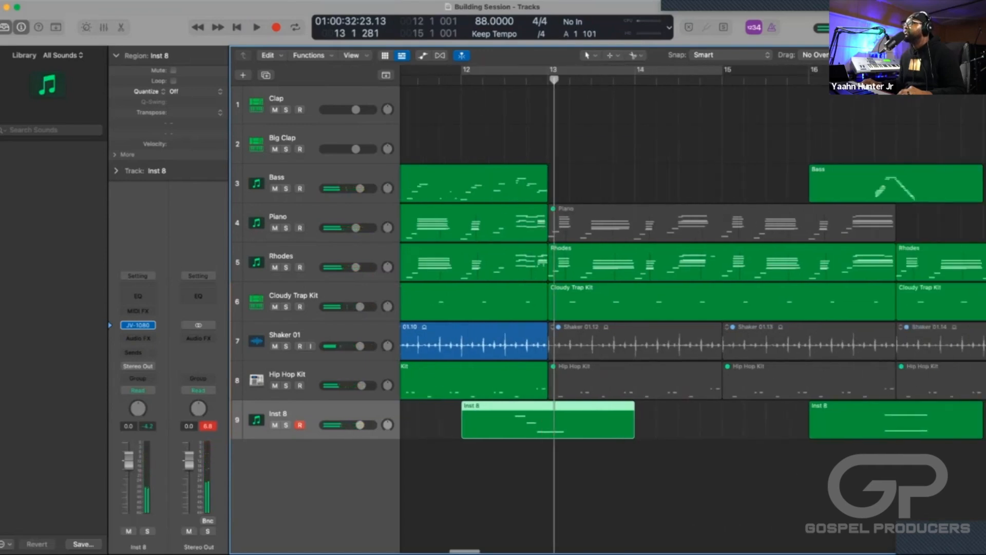
{"action": "scroll", "coordinate": [694, 309], "scroll_direction": "right", "scroll_amount": 5}
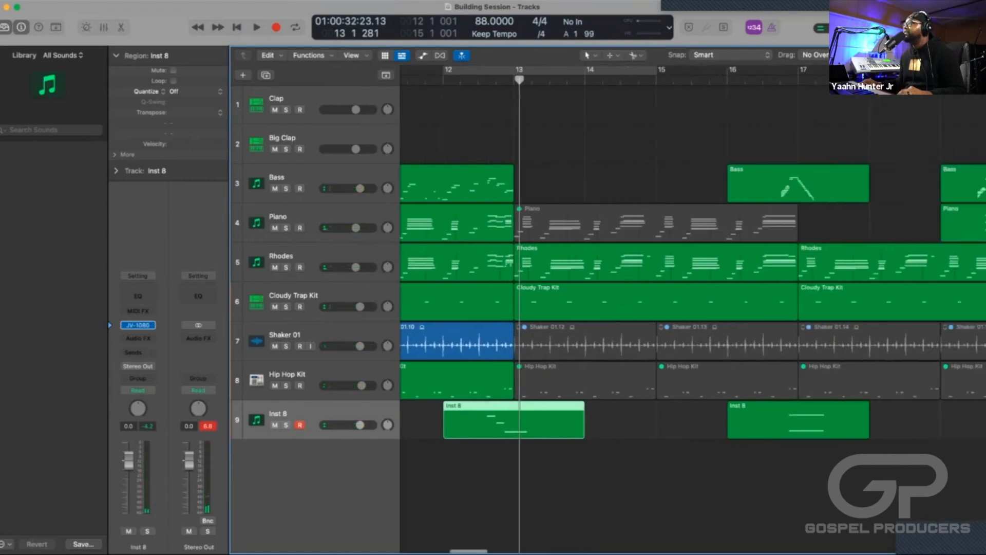
{"action": "scroll", "coordinate": [694, 309], "scroll_direction": "right", "scroll_amount": 15}
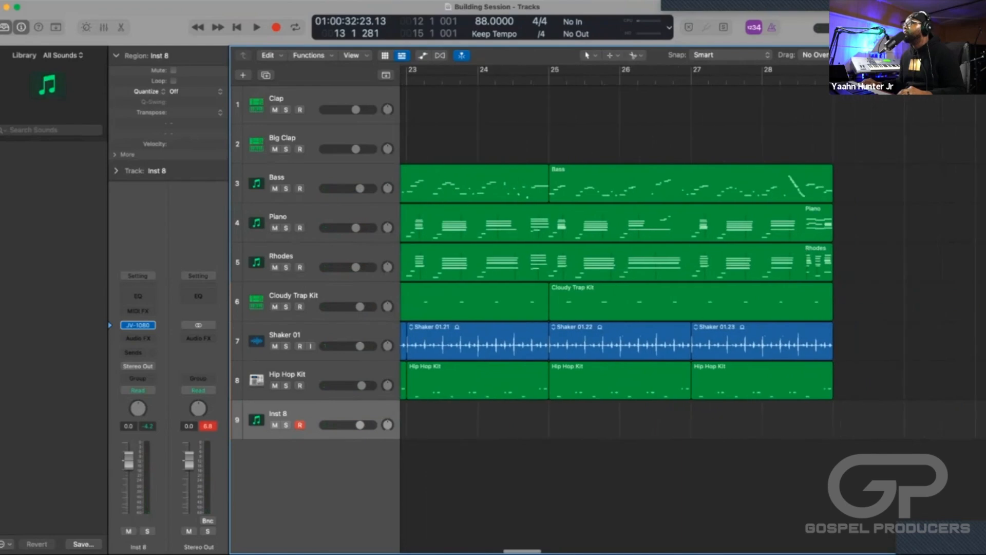
{"action": "scroll", "coordinate": [694, 309], "scroll_direction": "left", "scroll_amount": 6}
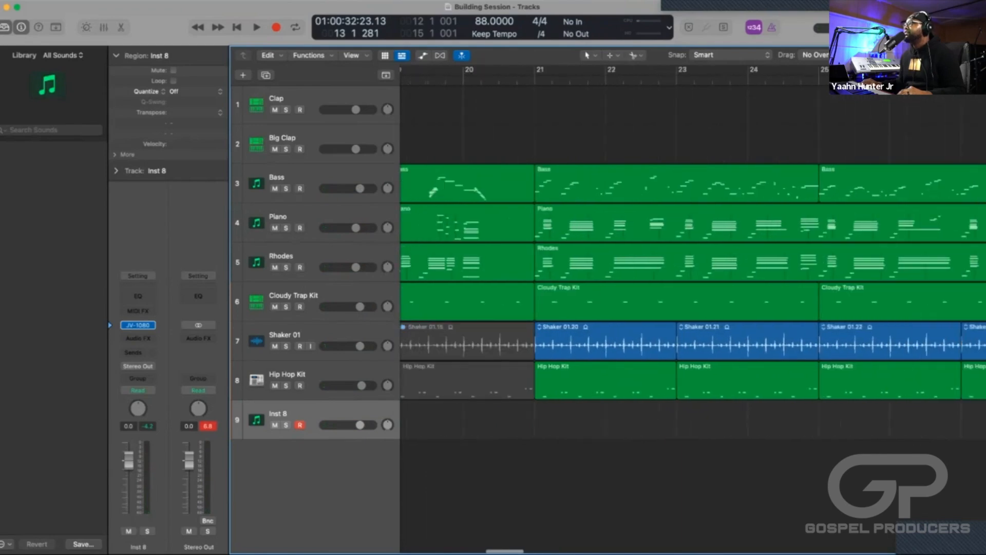
{"action": "key", "text": "super+Left"}
{"action": "key", "text": "super+Left"}
{"action": "key", "text": "super+Left"}
{"action": "key", "text": "super+Left"}
{"action": "key", "text": "super+Left"}
{"action": "scroll", "coordinate": [694, 309], "scroll_direction": "left", "scroll_amount": 2}
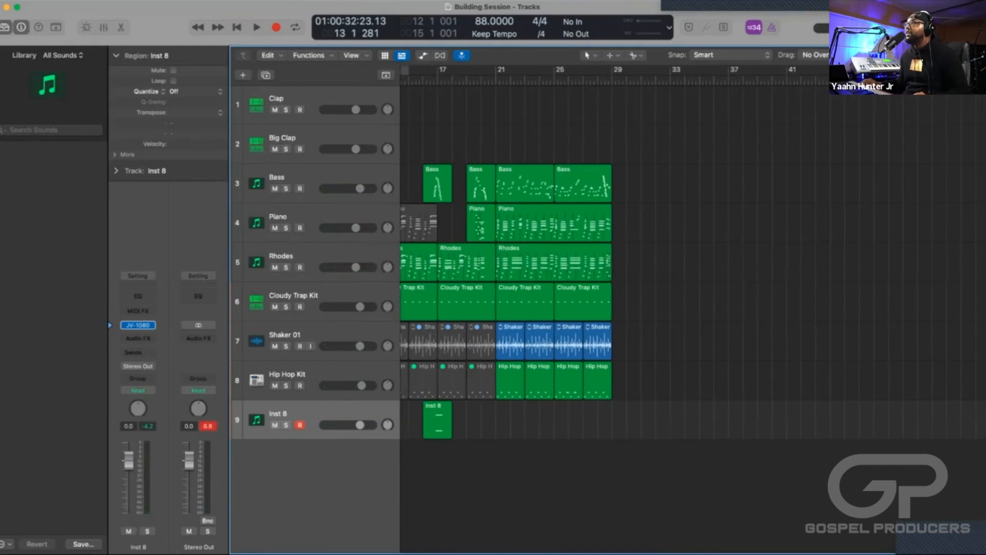
{"action": "left_click", "coordinate": [438, 421]}
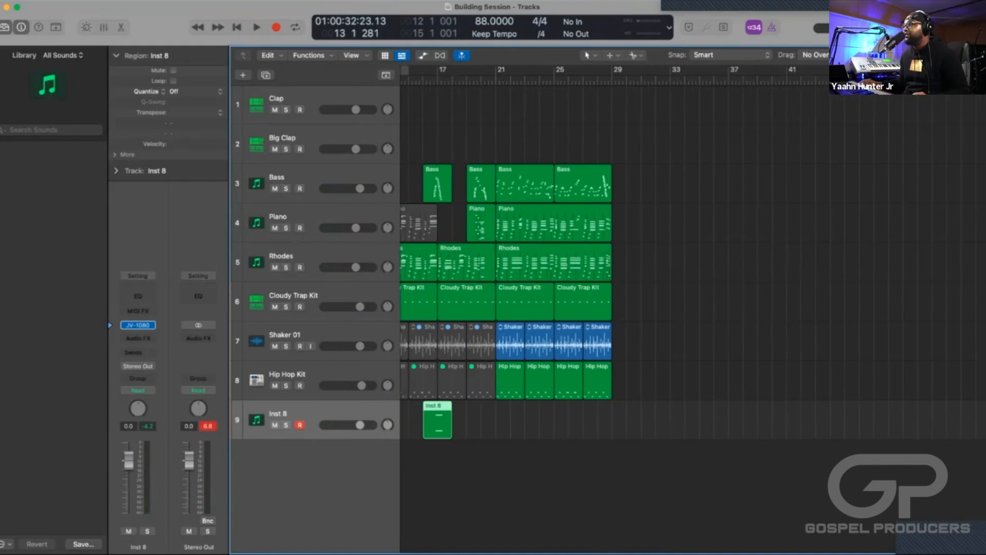
{"action": "left_click_drag", "start_coordinate": [437, 421], "coordinate": [611, 421]}
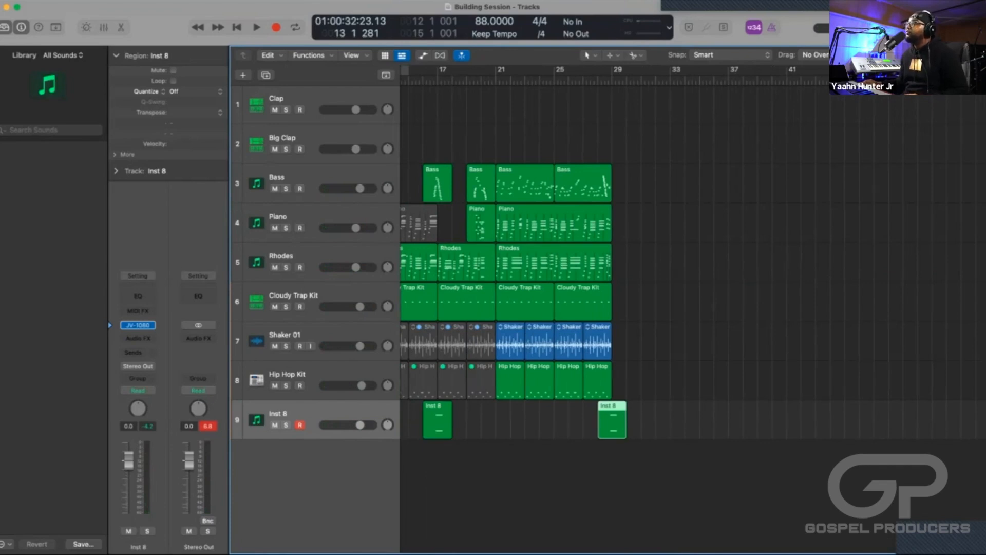
Play the selected Inst 8 copy from bar 28 into bar 29 with the other tracks.
{"action": "key", "text": "shift+space"}
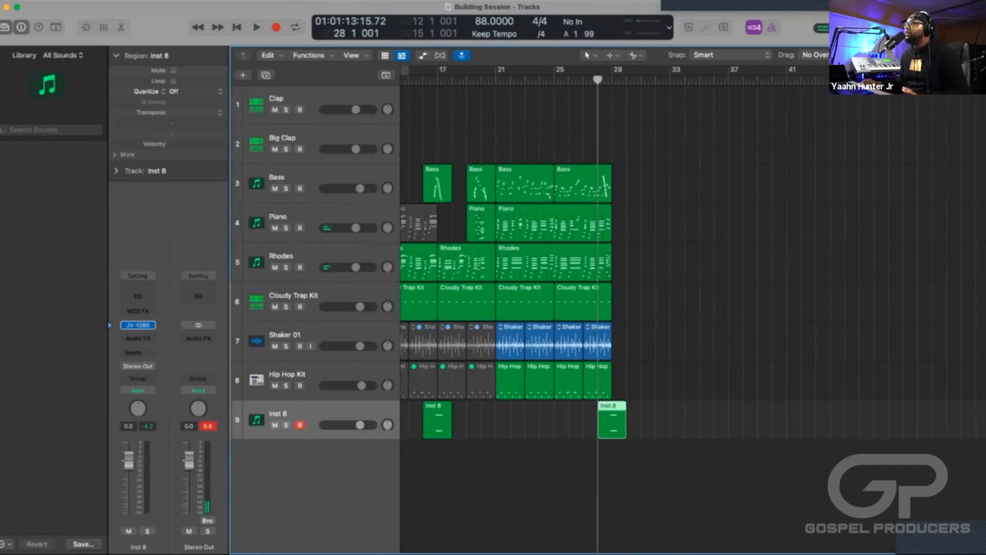
{"action": "key", "text": "space"}
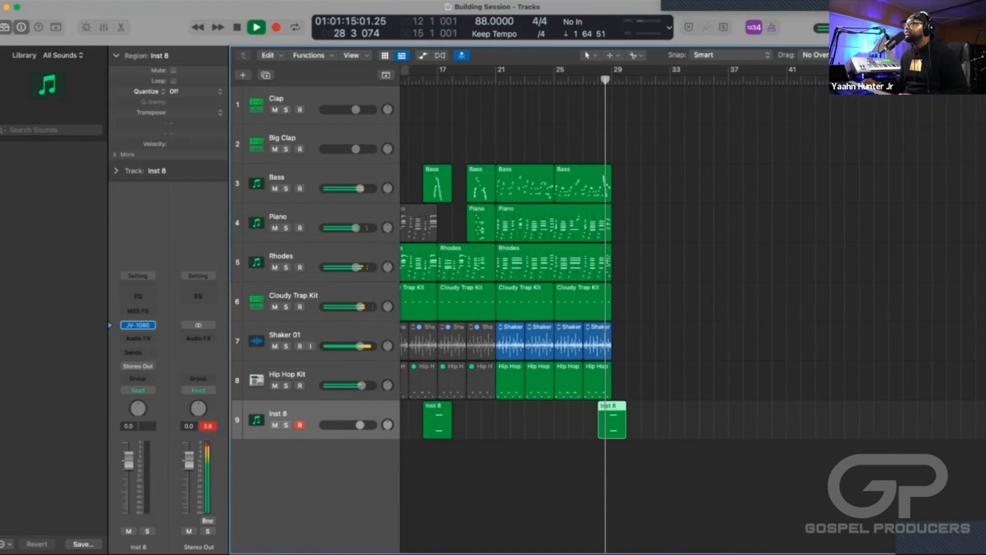
{"action": "key", "text": "super+Right"}
{"action": "key", "text": "super+Right"}
{"action": "key", "text": "super+Right"}
{"action": "key", "text": "space"}
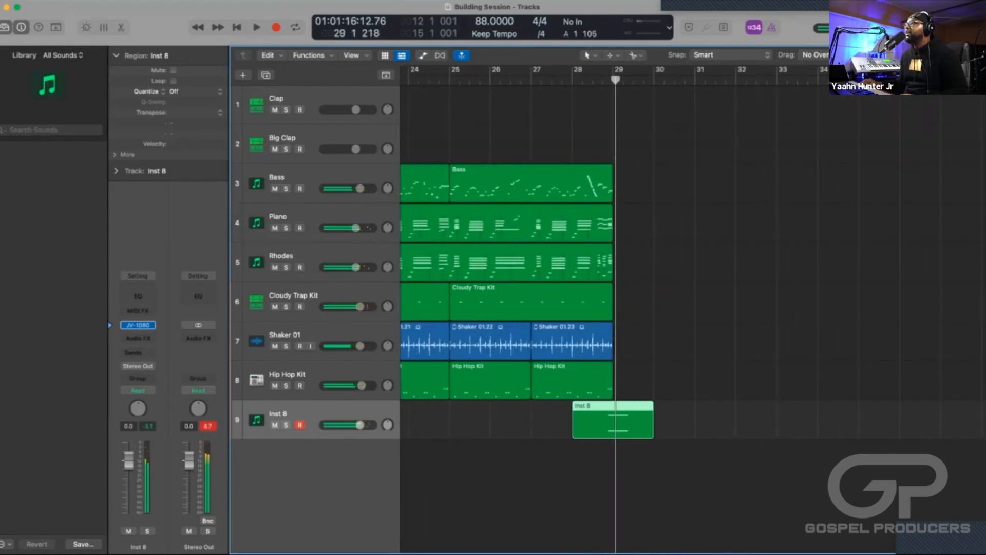
Undo the Inst 8 region copy at bar 28.
{"action": "scroll", "coordinate": [611, 308], "scroll_direction": "left", "scroll_amount": 2}
{"action": "key", "text": "super+Left"}
{"action": "key", "text": "super+Left"}
{"action": "key", "text": "super+z"}
{"action": "scroll", "coordinate": [612, 309], "scroll_direction": "left", "scroll_amount": 2}
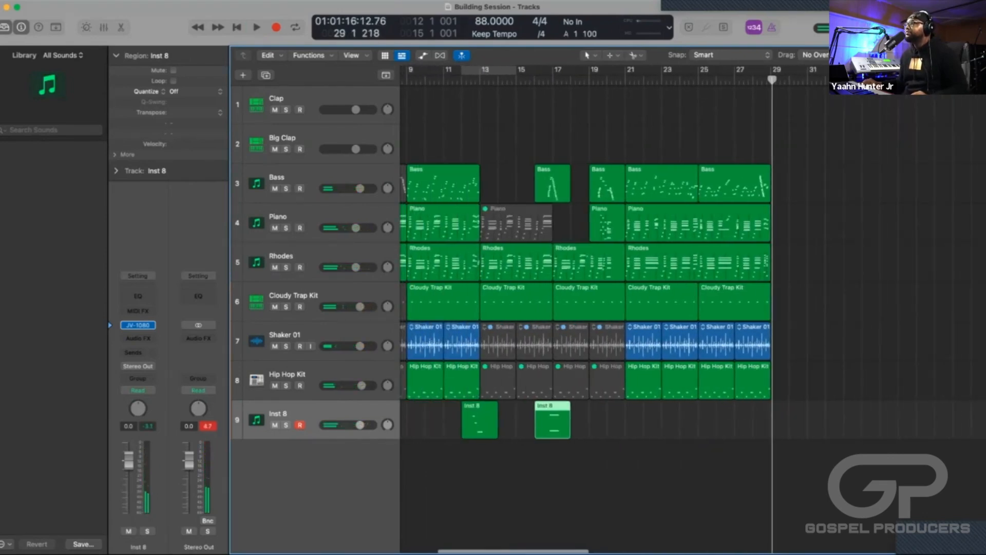
Copy the falling Inst 8 phrase from bar 12 to bar 28 and play it back into bar 29.
{"action": "key", "text": "Left"}
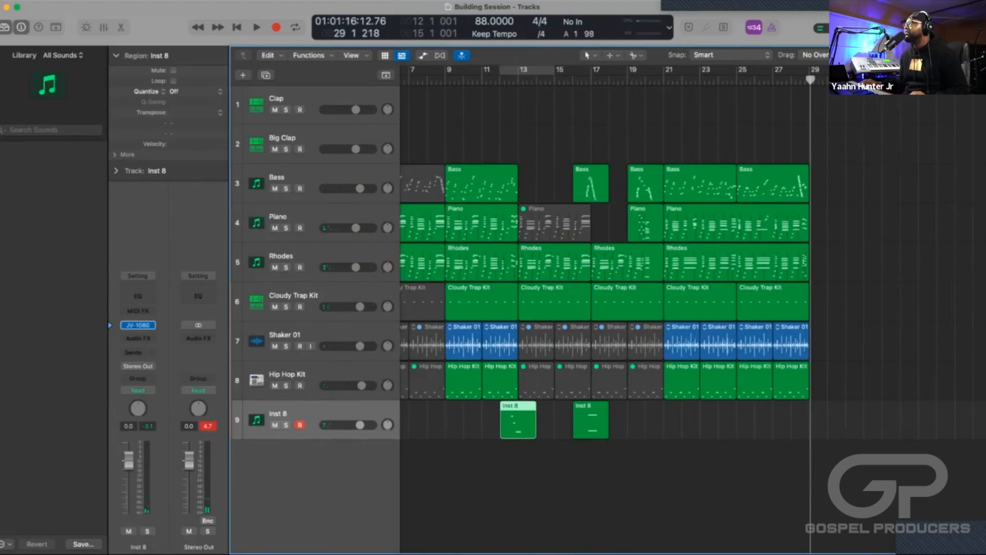
{"action": "key", "text": "super+v"}
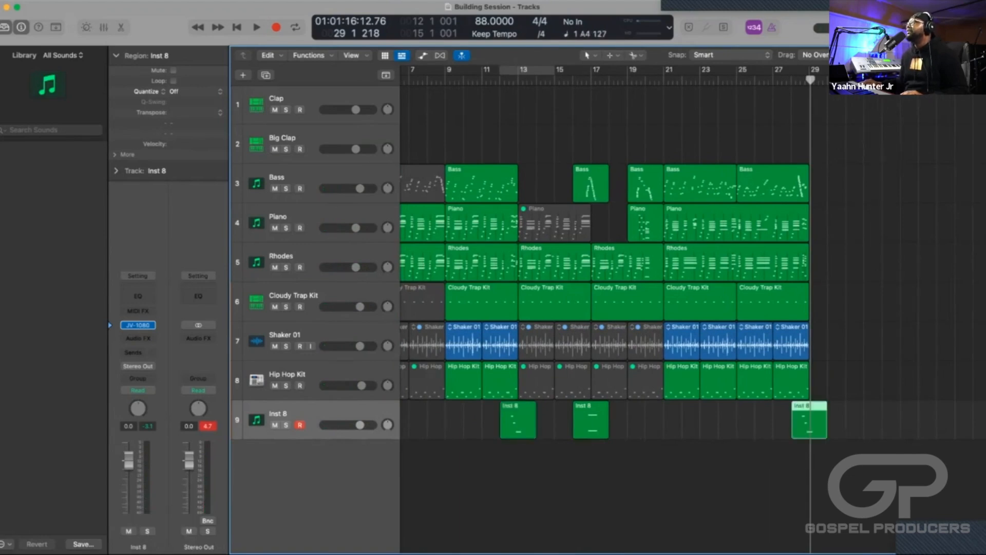
{"action": "key", "text": "comma"}
{"action": "key", "text": "space"}
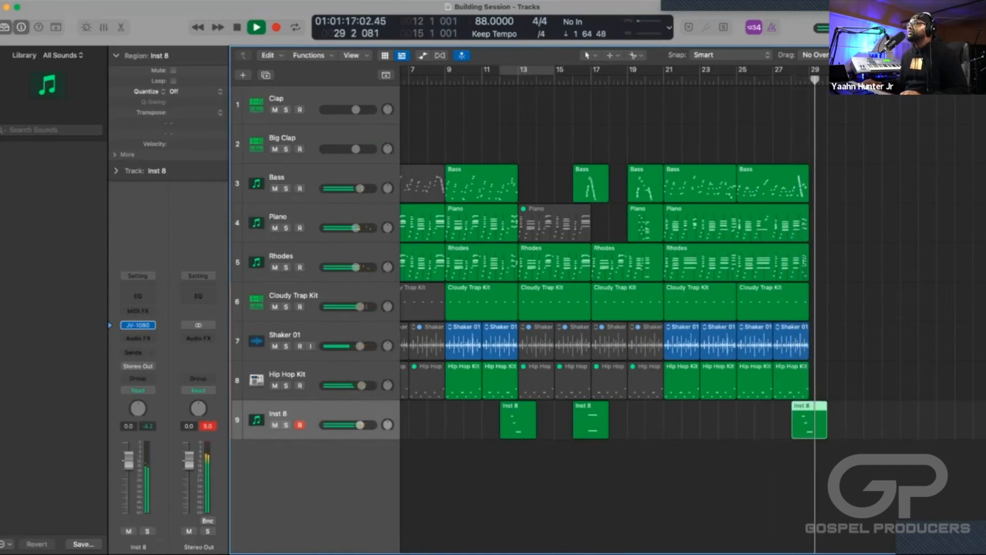
{"action": "key", "text": "space"}
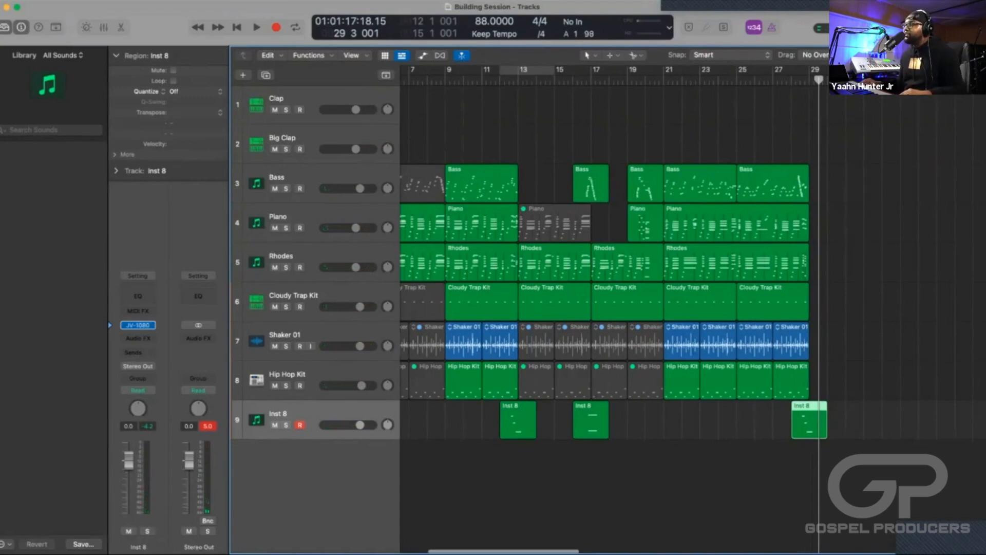
{"action": "key", "text": "super+Left"}
{"action": "key", "text": "super+Left"}
{"action": "key", "text": "super+Left"}
{"action": "key", "text": "super+Left"}
{"action": "key", "text": "super+Right"}
{"action": "key", "text": "super+Right"}
{"action": "key", "text": "super+Right"}
{"action": "key", "text": "super+Right"}
{"action": "key", "text": "super+Right"}
{"action": "key", "text": "super+Right"}
{"action": "key", "text": "super+Right"}
{"action": "key", "text": "super+Right"}
{"action": "scroll", "coordinate": [612, 308], "scroll_direction": "left", "scroll_amount": 5}
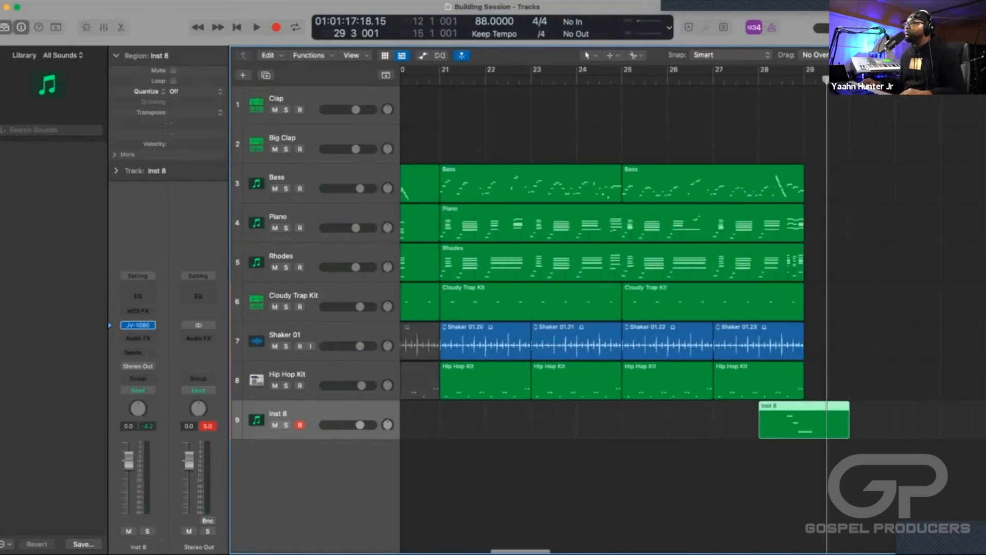
Review the whole arrangement from bar 1 through bar 29 with the playhead returned to the start of the song.
{"action": "key", "text": "super+Left"}
{"action": "key", "text": "super+Left"}
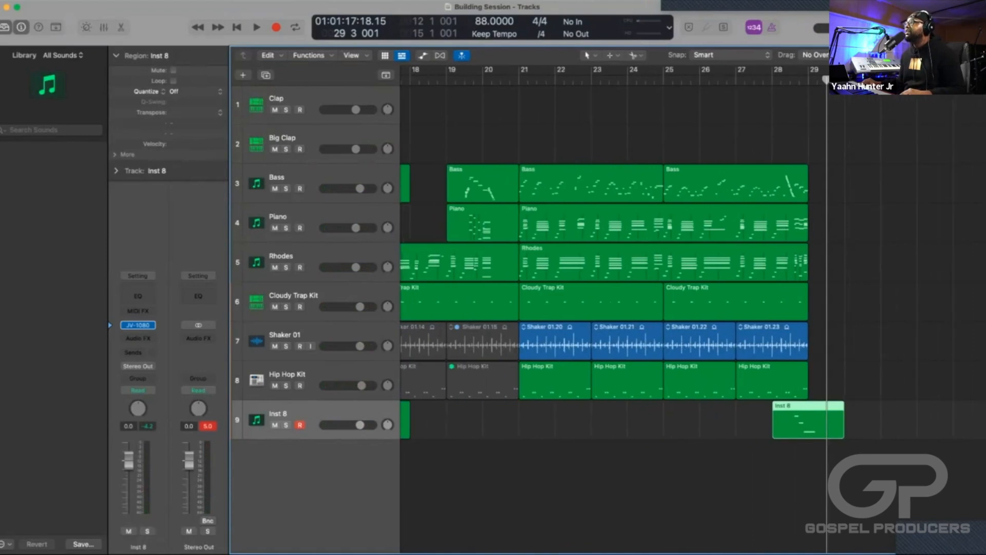
{"action": "key", "text": "super+Left"}
{"action": "key", "text": "super+Left"}
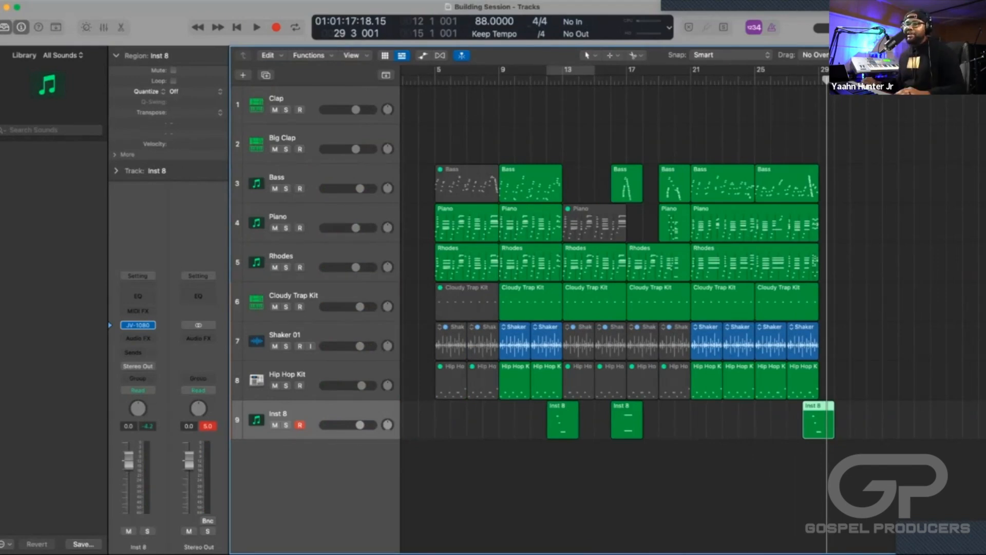
{"action": "scroll", "coordinate": [617, 309], "scroll_direction": "right", "scroll_amount": 6}
{"action": "scroll", "coordinate": [617, 308], "scroll_direction": "left", "scroll_amount": 5}
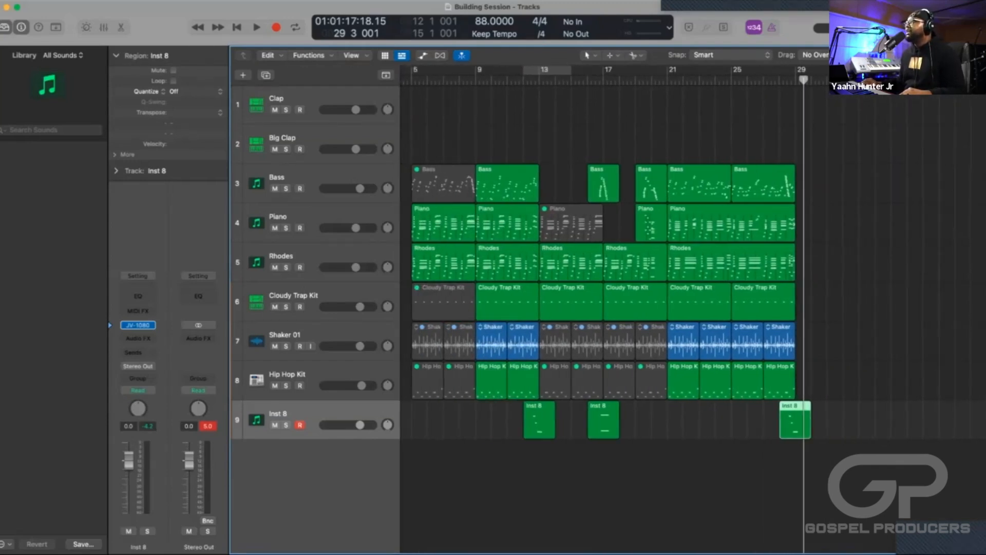
{"action": "key", "text": "Return"}
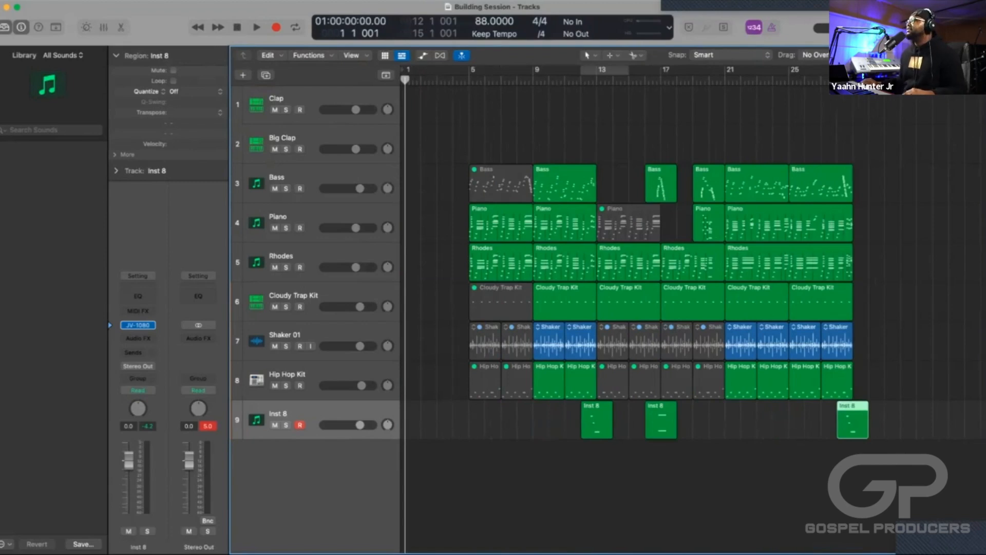
{"action": "key", "text": "super+Right"}
{"action": "key", "text": "super+Right"}
{"action": "key", "text": "super+Right"}
{"action": "key", "text": "super+Left"}
{"action": "key", "text": "super+Left"}
{"action": "key", "text": "super+Left"}
{"action": "key", "text": "super+Left"}
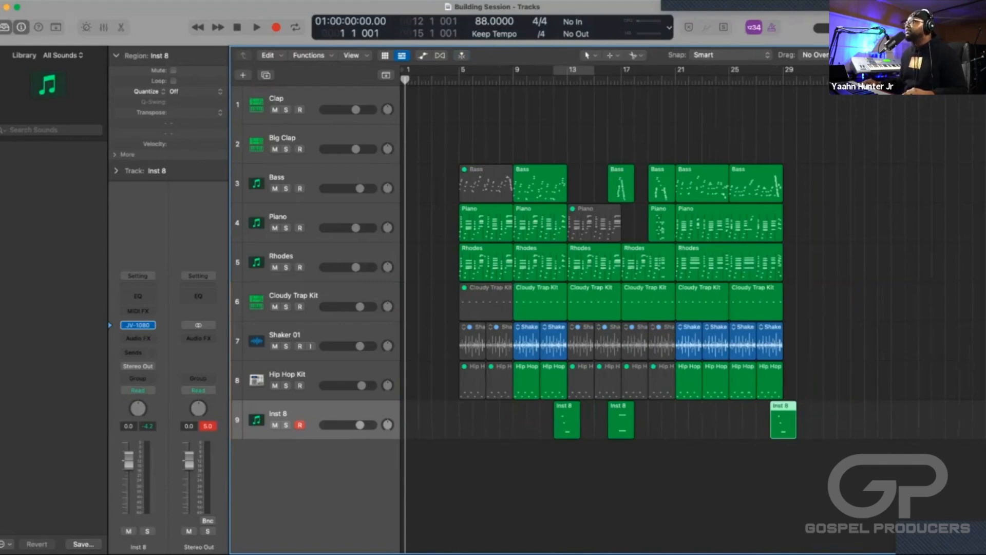
Play the arrangement from bar 5 and punch in a new Inst 8 phrase at bar 19, ending the recording take at bar 29.
{"action": "key", "text": "period"}
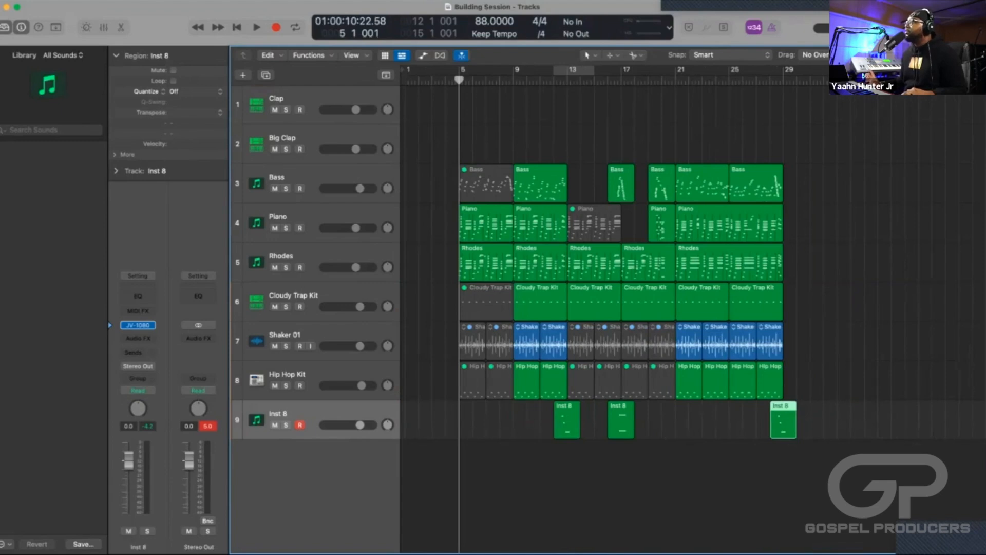
{"action": "key", "text": "space"}
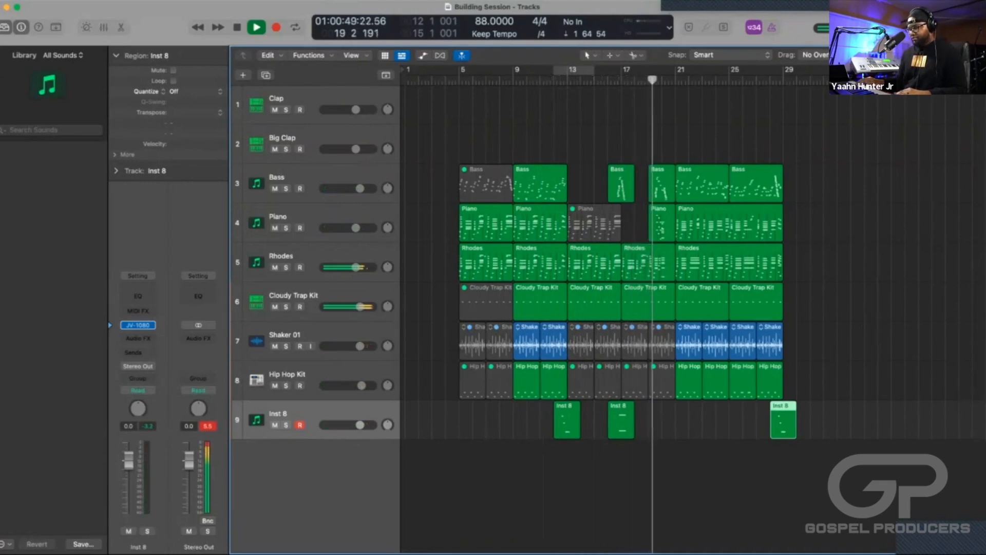
{"action": "key", "text": "r"}
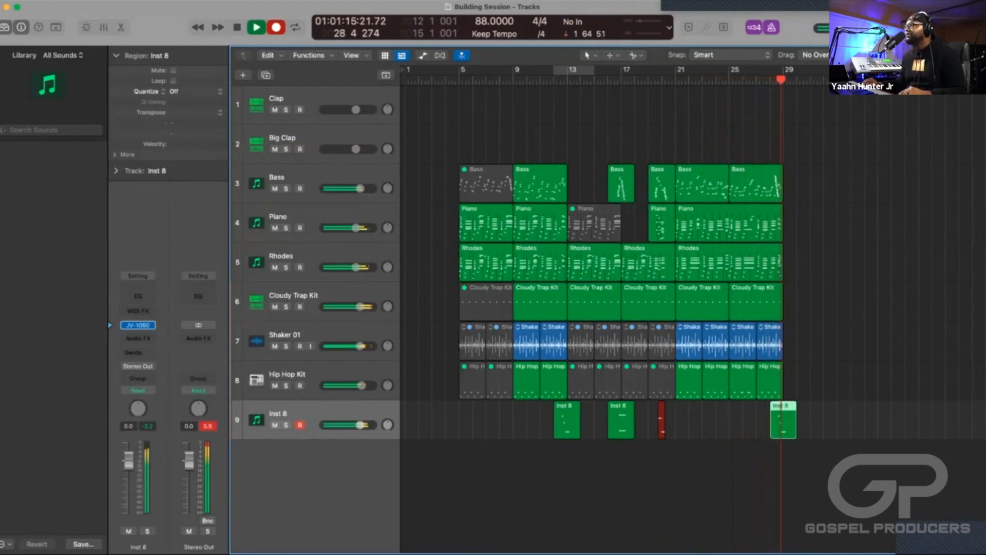
{"action": "key", "text": "space"}
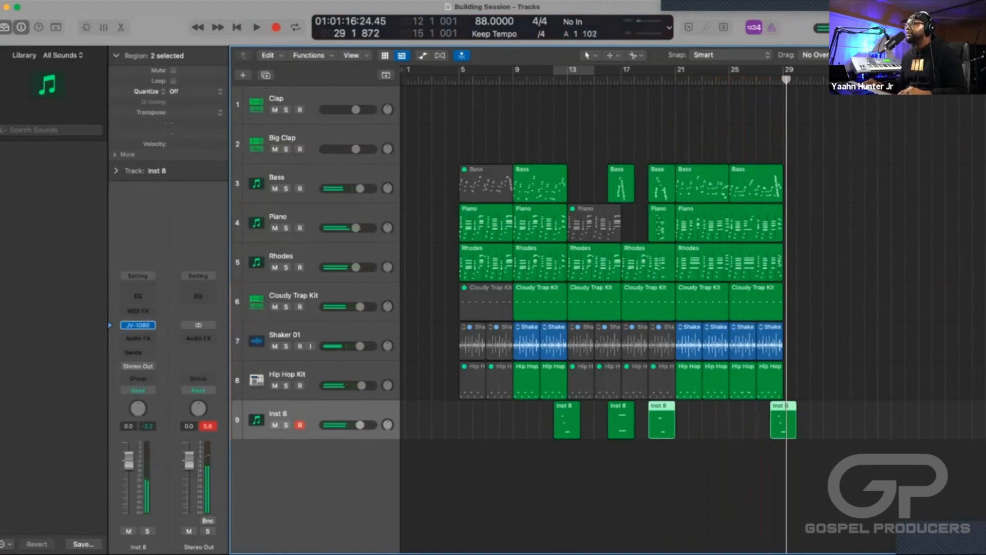
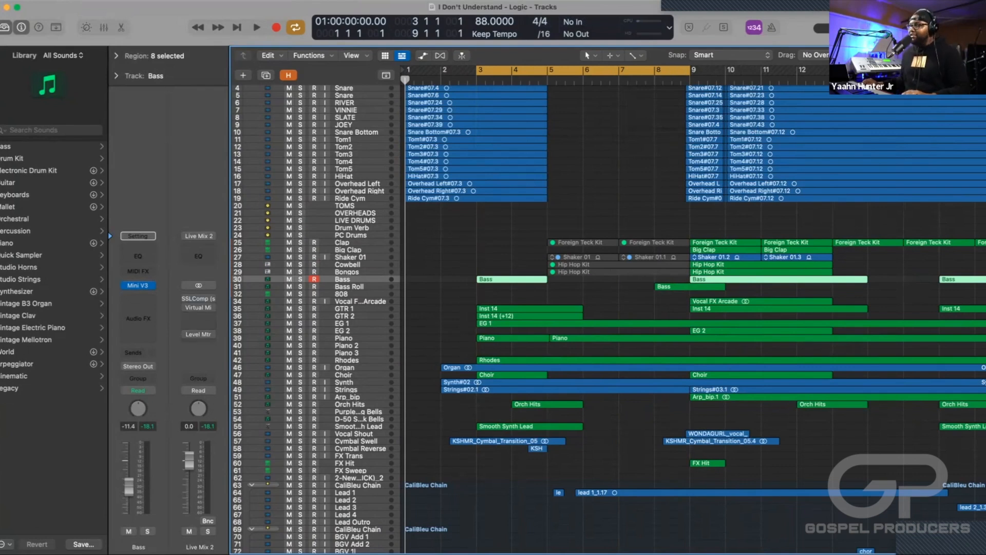
Insert the stereo Waves L1 limiter (s) below the Level Meter on the Live Mix 2 channel strip.
{"action": "key", "text": "x"}
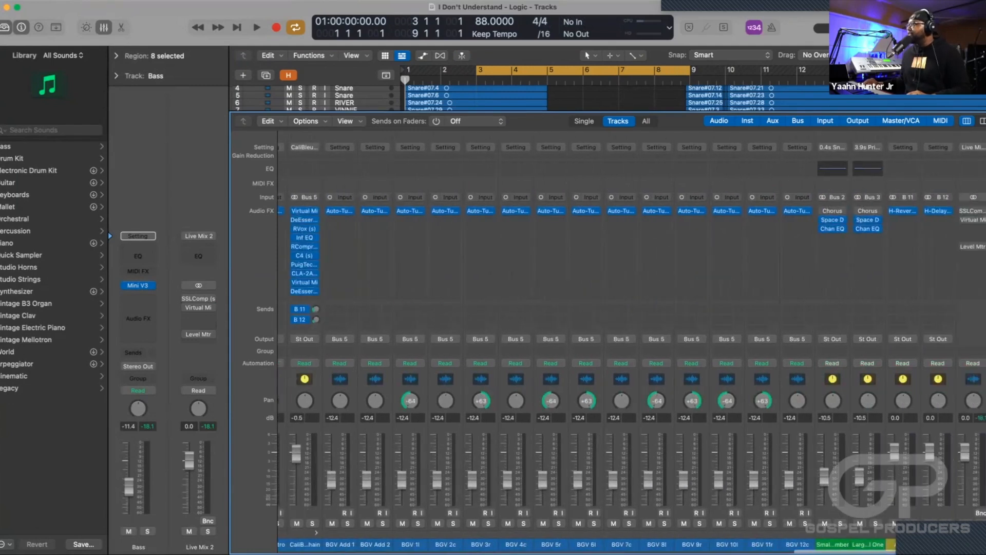
{"action": "scroll", "coordinate": [802, 234], "scroll_direction": "right", "scroll_amount": 2}
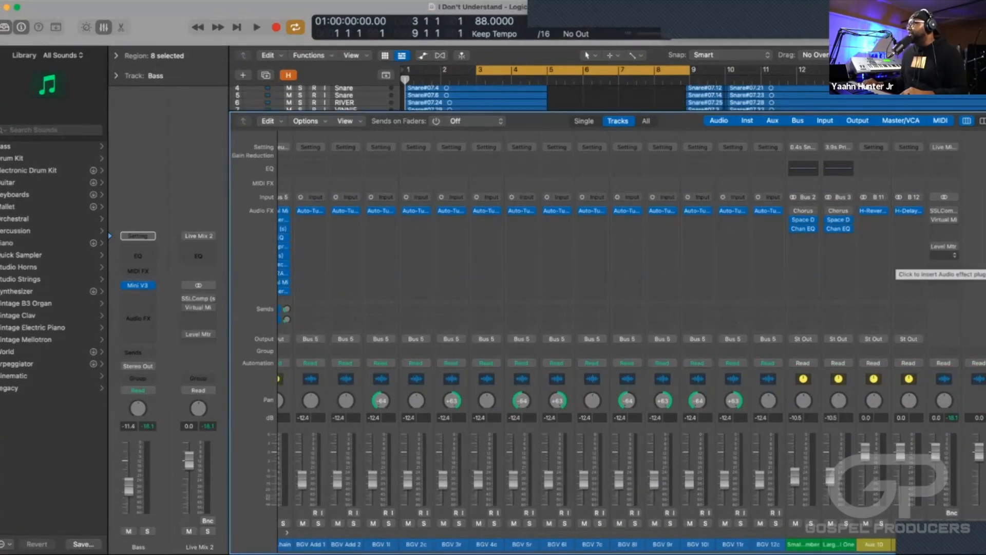
{"action": "left_click", "coordinate": [944, 255]}
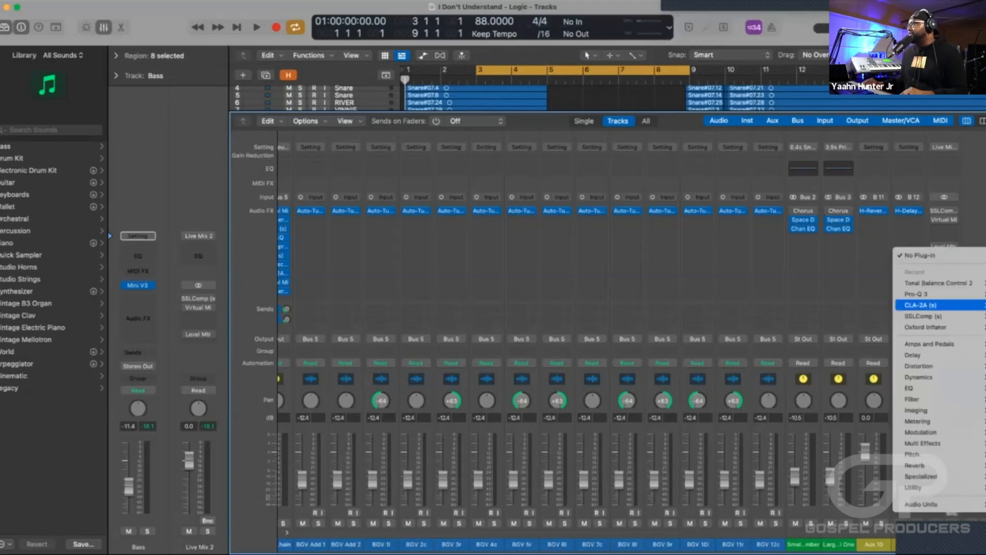
{"action": "mouse_move", "coordinate": [921, 504]}
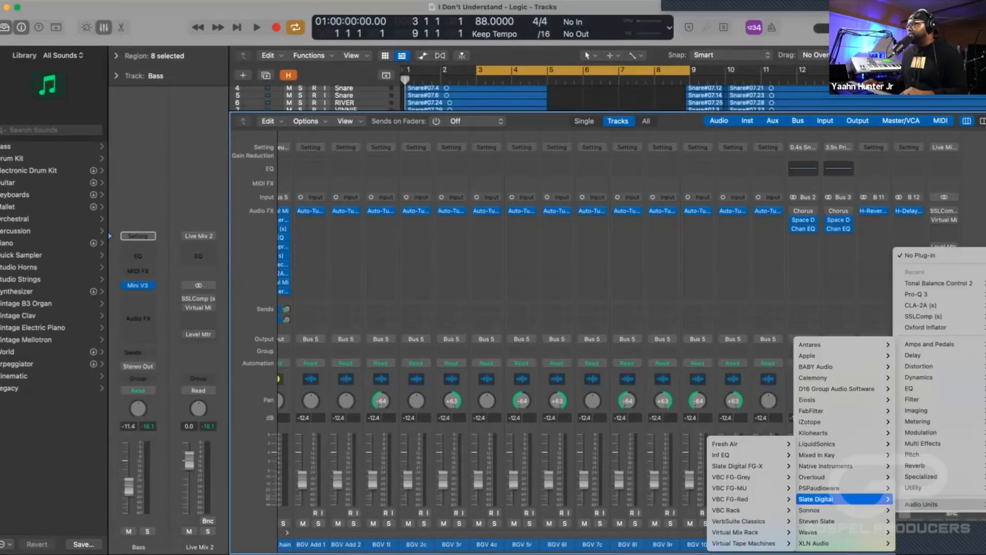
{"action": "mouse_move", "coordinate": [821, 532]}
{"action": "scroll", "coordinate": [730, 431], "scroll_direction": "down", "scroll_amount": 12}
{"action": "mouse_move", "coordinate": [730, 380]}
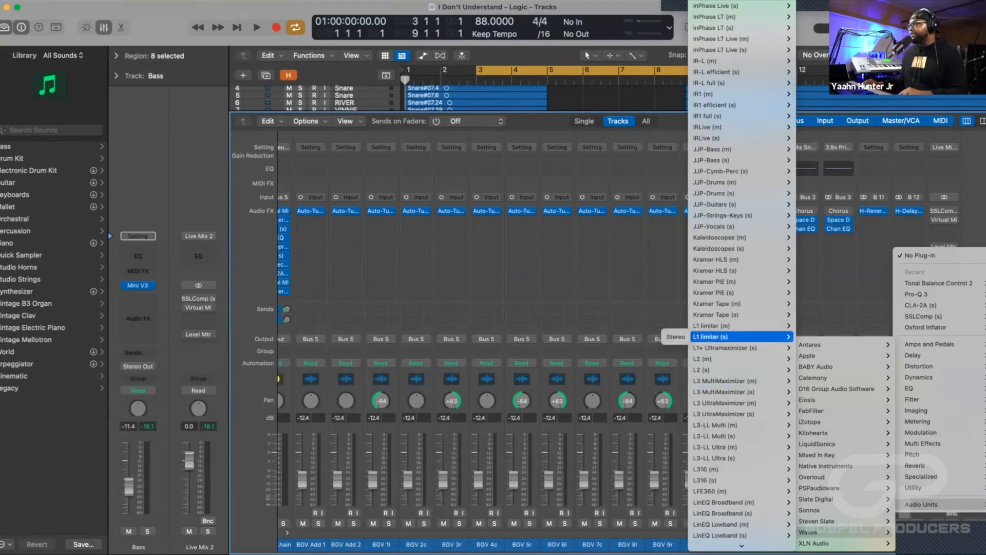
{"action": "left_click", "coordinate": [668, 337]}
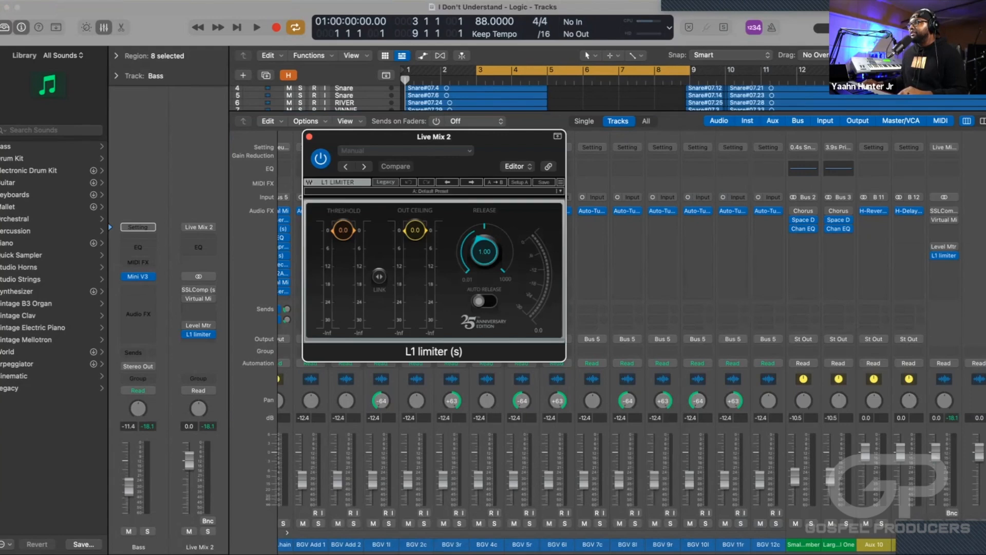
Lower the L1 limiter's threshold to about -6.5 while auditioning the mix from bar 3.
{"action": "key", "text": "space"}
{"action": "mouse_move", "coordinate": [343, 241]}
{"action": "left_mouse_down"}
{"action": "mouse_move", "coordinate": [343, 262]}
{"action": "mouse_move", "coordinate": [343, 250]}
{"action": "left_mouse_up"}
{"action": "key", "text": "space"}
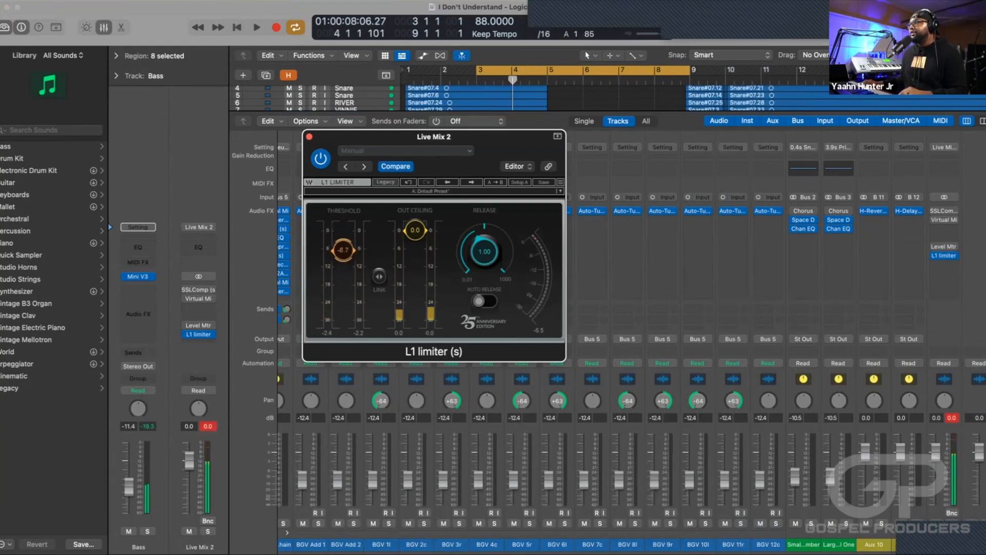
{"action": "key", "text": "space"}
Extend the cycle range's start back to bar 2 and fine-tune the limiter threshold to about -6.4 during playback.
{"action": "key", "text": "space"}
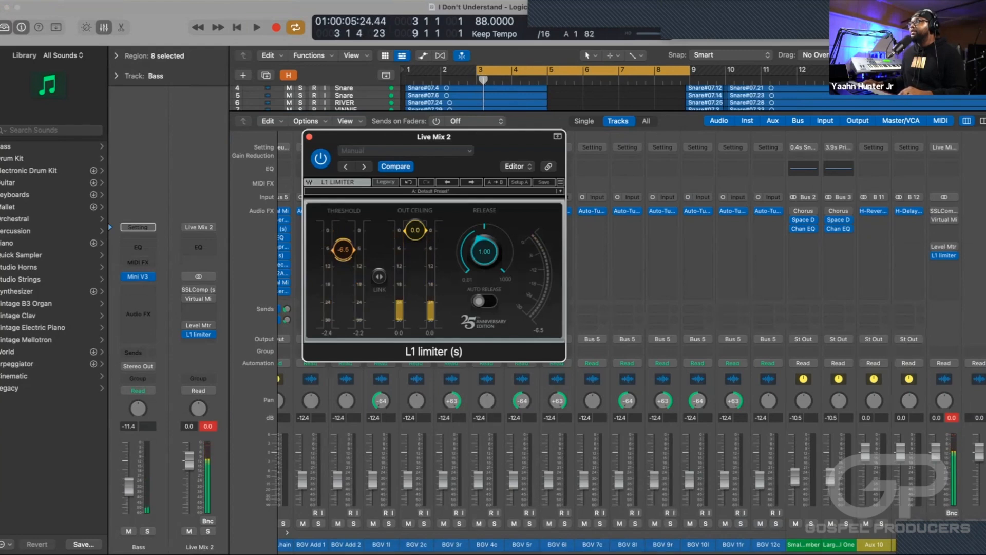
{"action": "left_click_drag", "start_coordinate": [479, 70], "coordinate": [443, 70]}
{"action": "key", "text": "space"}
{"action": "left_click_drag", "start_coordinate": [343, 250], "coordinate": [344, 256]}
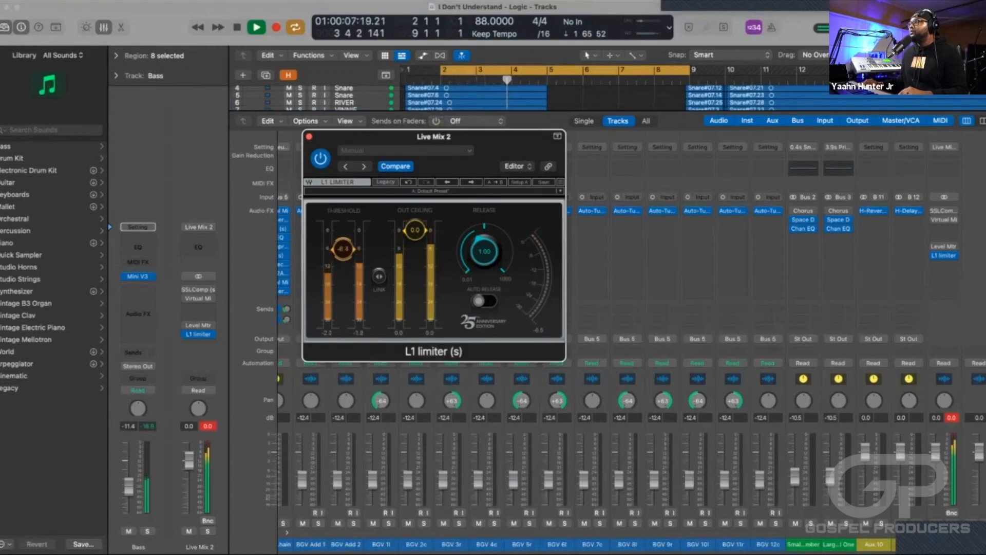
{"action": "key", "text": "super+w"}
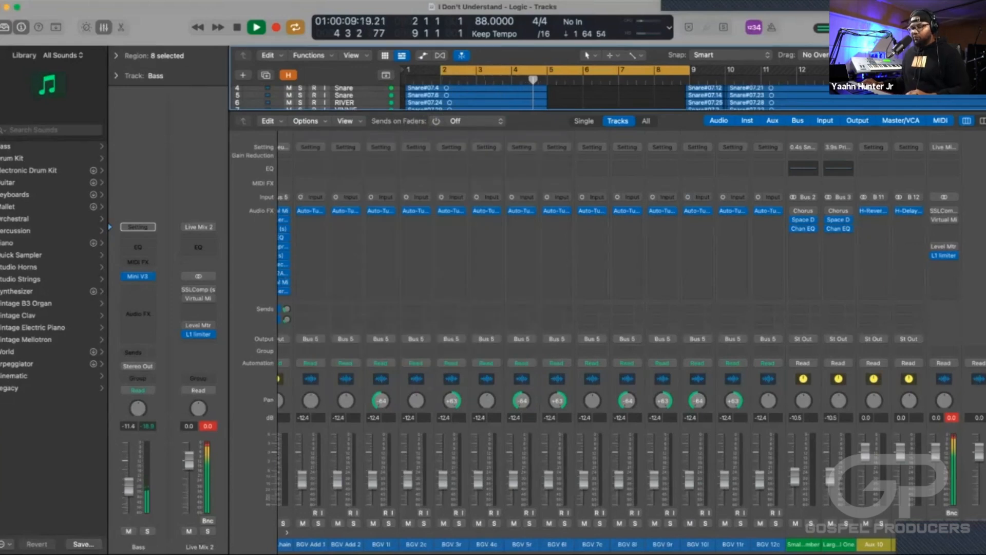
Turn off cycle mode and listen to the arrangement up to bar 7 with the mixer hidden.
{"action": "key", "text": "x"}
{"action": "key", "text": "c"}
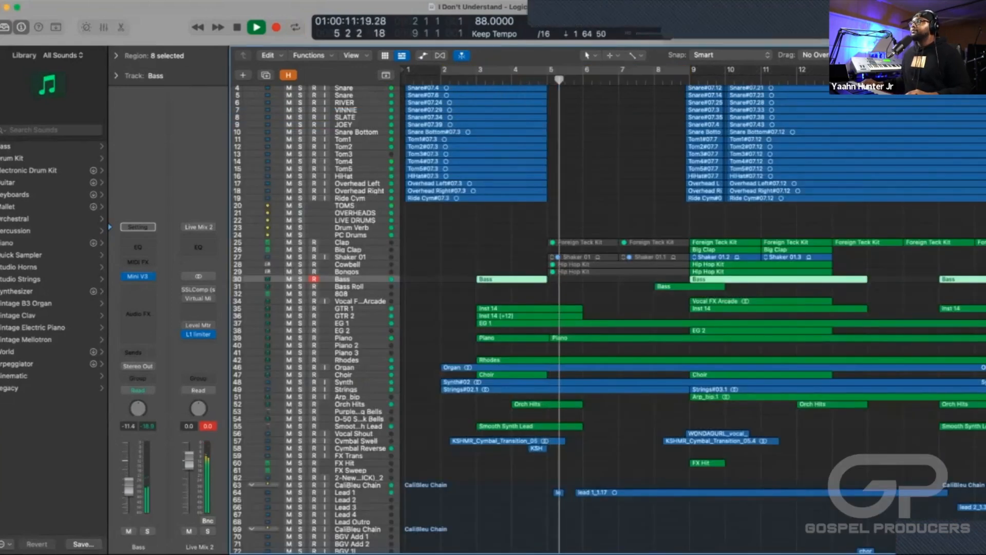
{"action": "key", "text": "super+Left"}
{"action": "key", "text": "super+Left"}
{"action": "key", "text": "super+Left"}
{"action": "key", "text": "super+Left"}
{"action": "key", "text": "super+Left"}
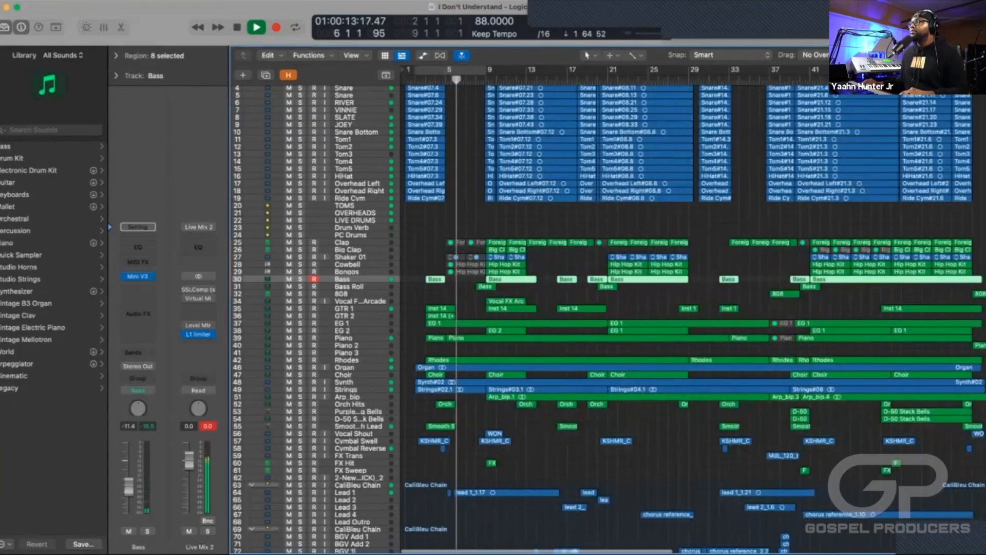
{"action": "scroll", "coordinate": [617, 318], "scroll_direction": "right", "scroll_amount": 1}
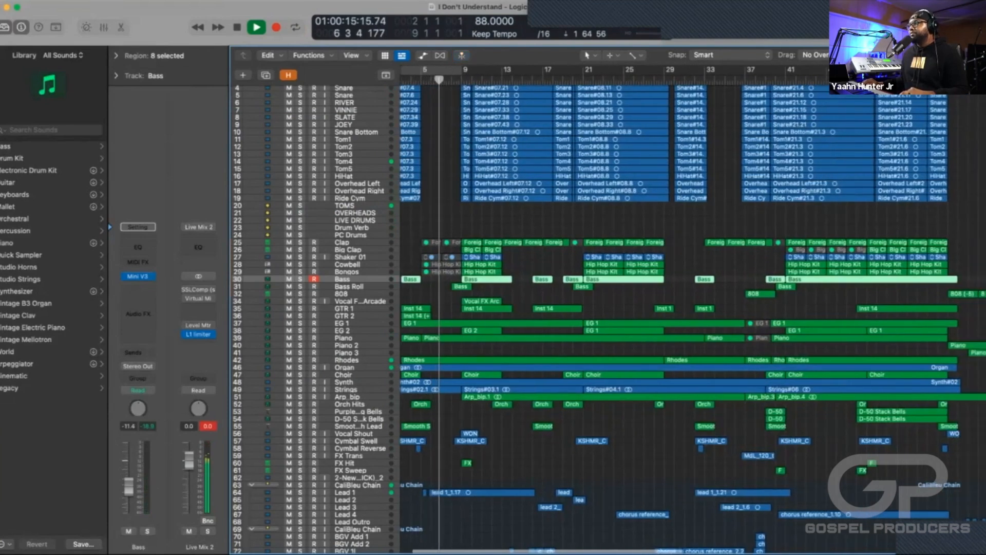
{"action": "key", "text": "space"}
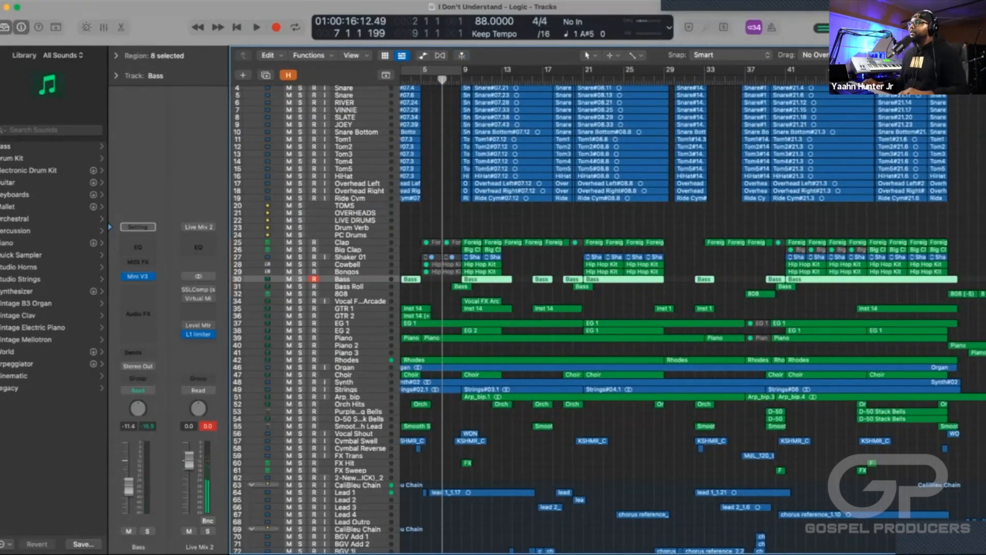
Inspect the opening bars at a larger track size, from the instrument tracks up to Kick, with the playhead at bar 3.
{"action": "scroll", "coordinate": [616, 319], "scroll_direction": "left", "scroll_amount": 1}
{"action": "scroll", "coordinate": [617, 318], "scroll_direction": "down", "scroll_amount": 2}
{"action": "key", "text": "super+Right"}
{"action": "key", "text": "super+Right"}
{"action": "key", "text": "super+Right"}
{"action": "key", "text": "super+Right"}
{"action": "key", "text": "super+Right"}
{"action": "key", "text": "super+Right"}
{"action": "key", "text": "super+Right"}
{"action": "key", "text": "super+Right"}
{"action": "key", "text": "super+Right"}
{"action": "key", "text": "super+Right"}
{"action": "key", "text": "super+Left"}
{"action": "key", "text": "super+Left"}
{"action": "key", "text": "super+Down"}
{"action": "key", "text": "super+Down"}
{"action": "key", "text": "super+Down"}
{"action": "key", "text": "super+Down"}
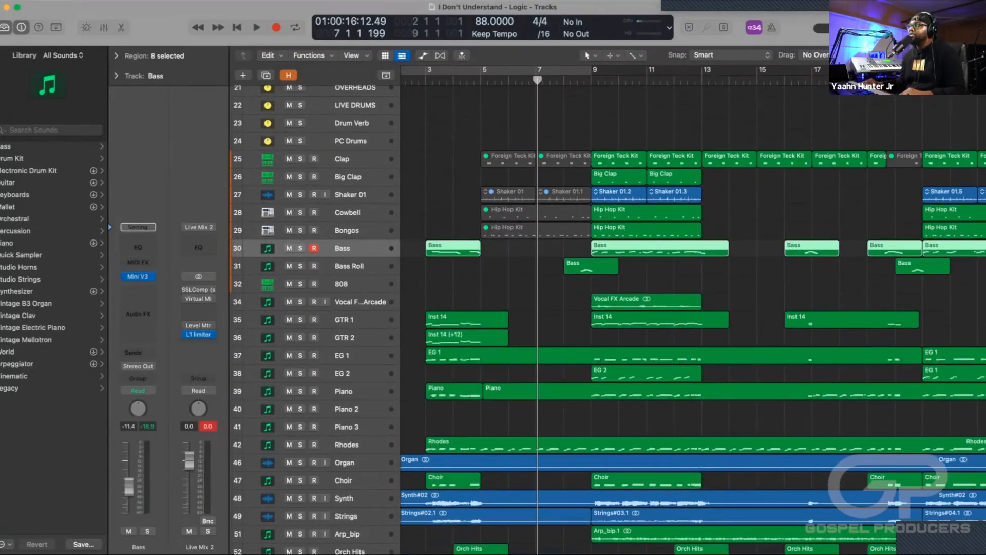
{"action": "scroll", "coordinate": [616, 318], "scroll_direction": "down", "scroll_amount": 3}
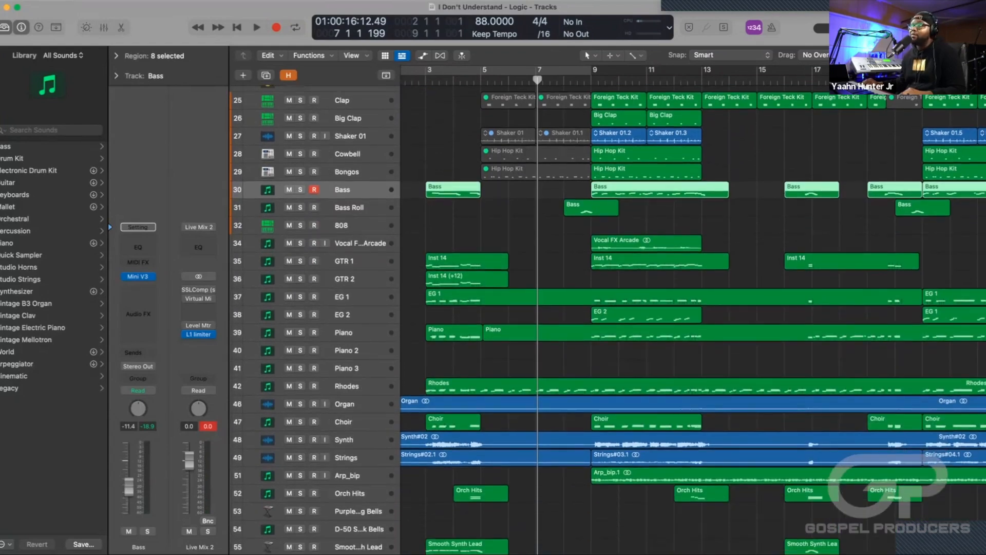
{"action": "scroll", "coordinate": [693, 310], "scroll_direction": "left", "scroll_amount": 2}
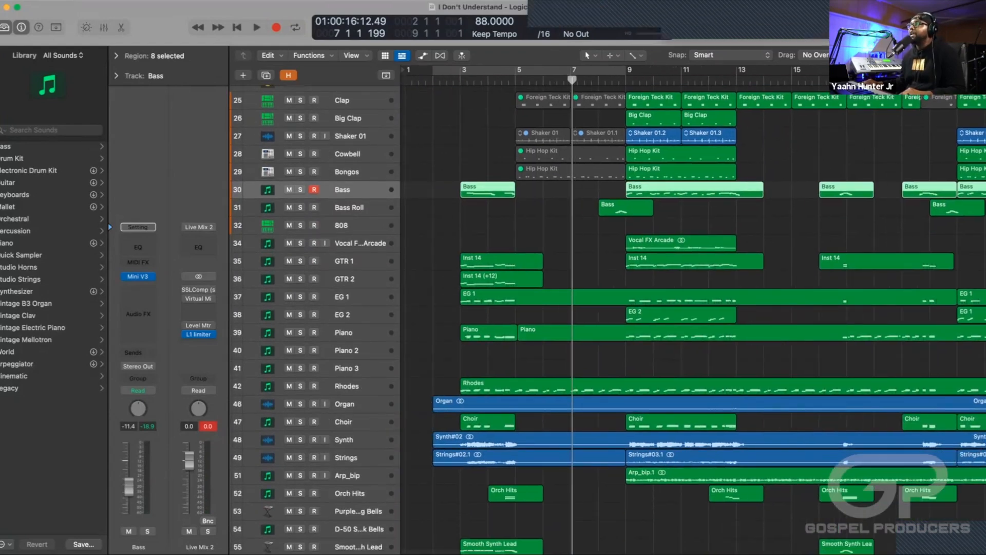
{"action": "left_click", "coordinate": [461, 81]}
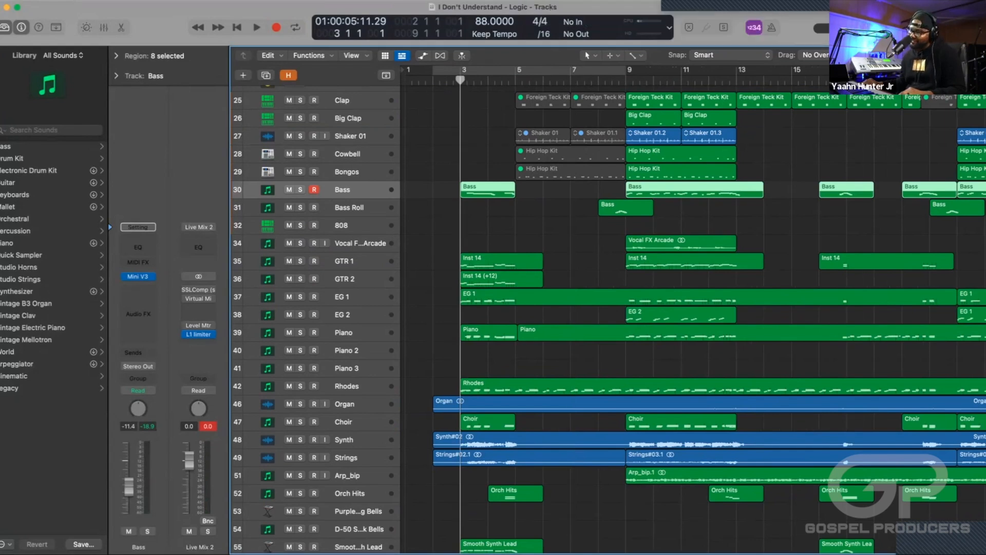
{"action": "scroll", "coordinate": [609, 316], "scroll_direction": "down", "scroll_amount": 5}
{"action": "scroll", "coordinate": [609, 316], "scroll_direction": "up", "scroll_amount": 7}
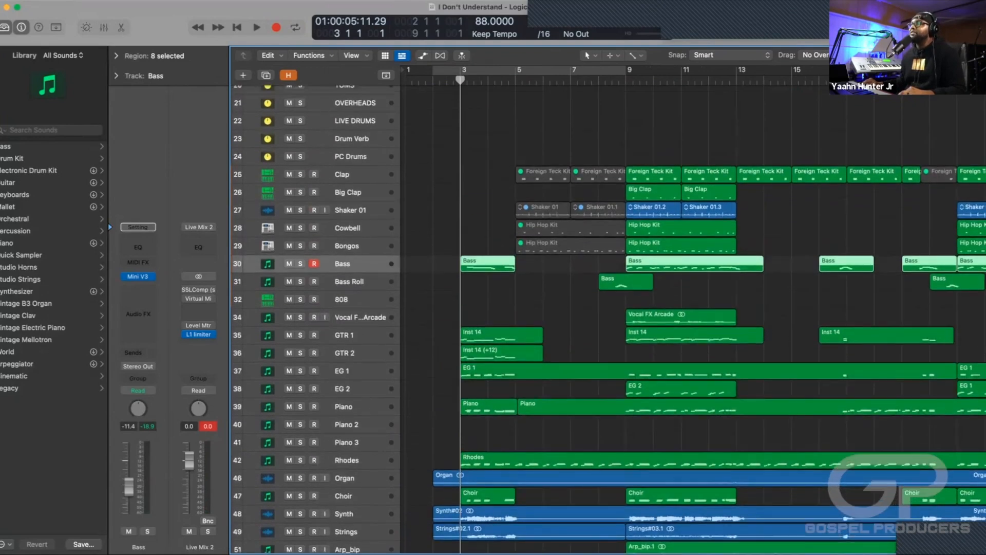
{"action": "scroll", "coordinate": [609, 315], "scroll_direction": "up", "scroll_amount": 5}
{"action": "scroll", "coordinate": [608, 316], "scroll_direction": "up", "scroll_amount": 9}
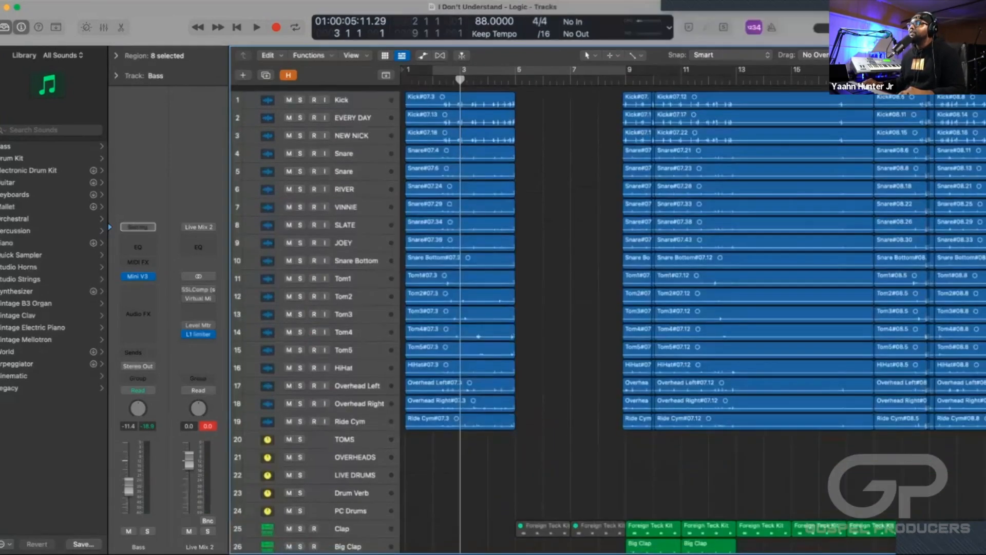
Play the intro from bar 2 beat 2 into bar 3 and look over the drum tracks.
{"action": "left_click_drag", "start_coordinate": [461, 80], "coordinate": [440, 80]}
{"action": "key", "text": "space"}
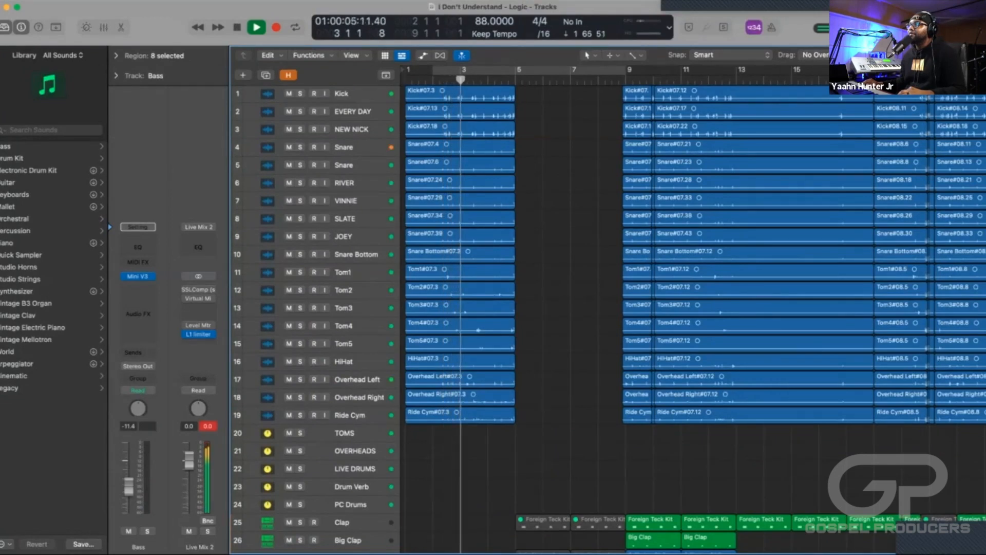
{"action": "scroll", "coordinate": [609, 316], "scroll_direction": "down", "scroll_amount": 1}
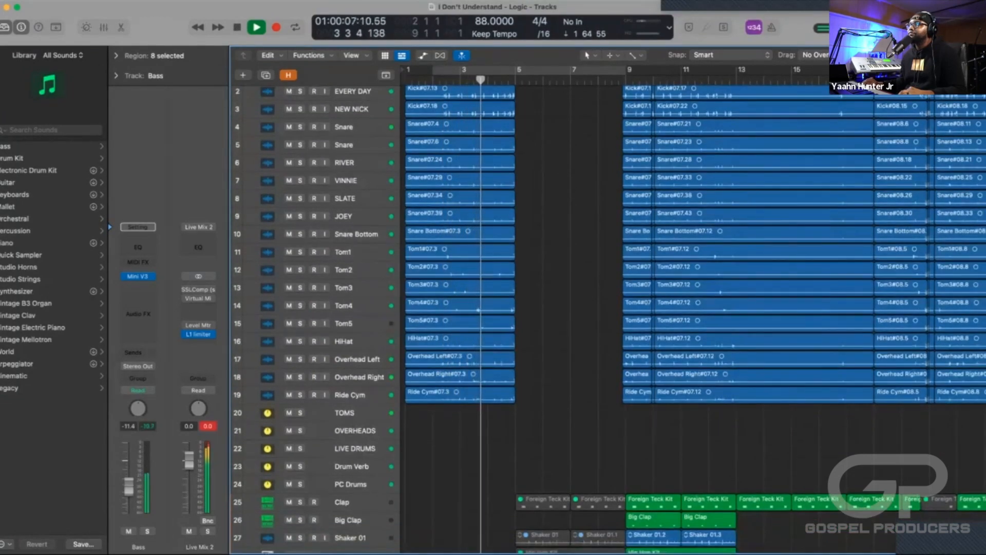
{"action": "key", "text": "space"}
{"action": "scroll", "coordinate": [609, 316], "scroll_direction": "down", "scroll_amount": 3}
{"action": "scroll", "coordinate": [609, 316], "scroll_direction": "up", "scroll_amount": 4}
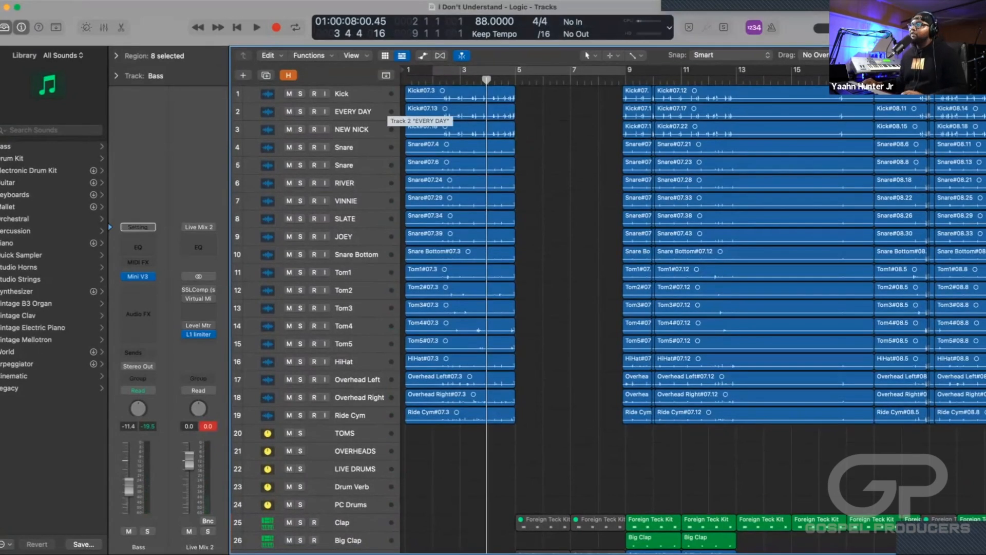
Mute the EVERY DAY, NEW NICK, RIVER, VINNIE, SLATE and JOEY drum channels together in the mixer, leaving the mixer hidden.
{"action": "key", "text": "x"}
{"action": "scroll", "coordinate": [632, 340], "scroll_direction": "left", "scroll_amount": 15}
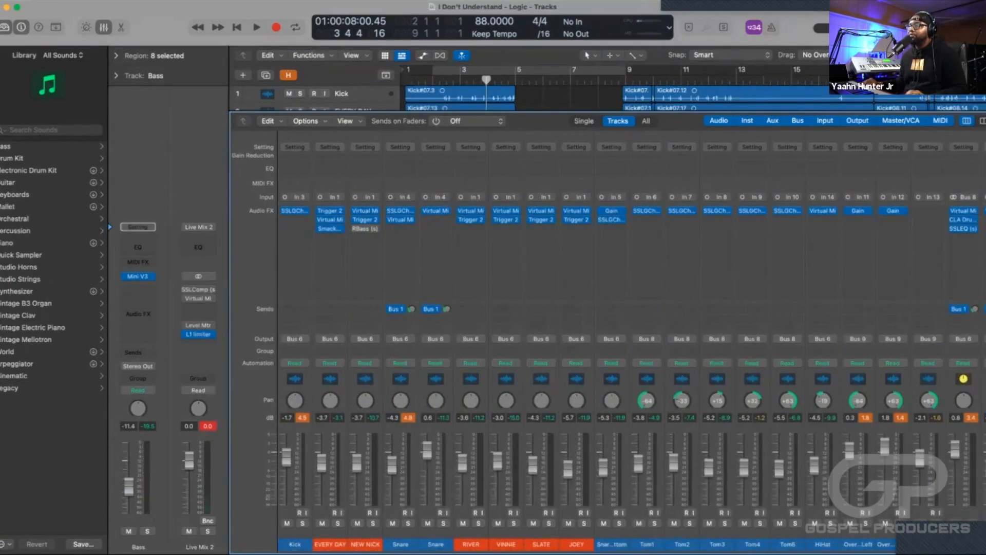
{"action": "left_click", "coordinate": [330, 544]}
{"action": "left_click", "coordinate": [365, 544], "text": "shift"}
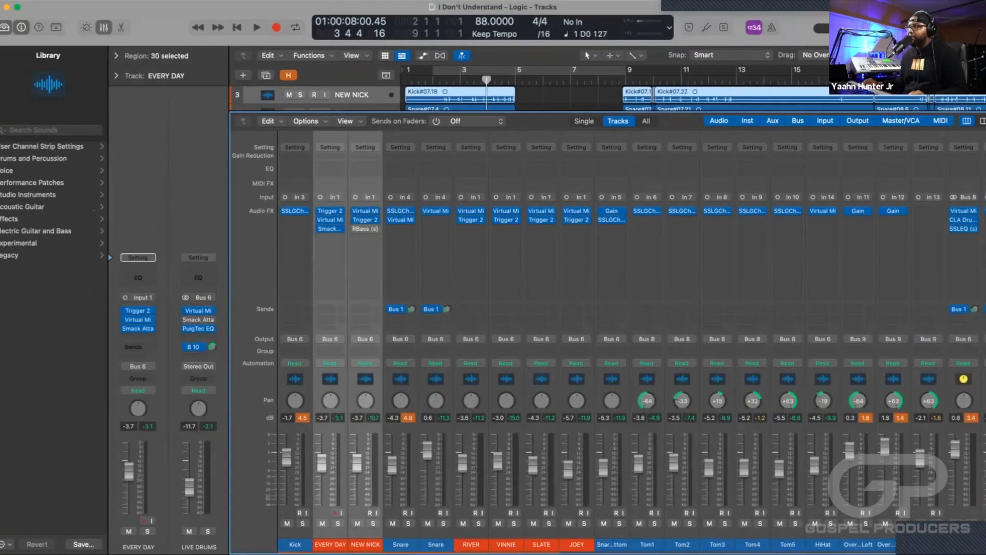
{"action": "left_click", "coordinate": [472, 544], "text": "super"}
{"action": "left_click", "coordinate": [506, 544], "text": "super"}
{"action": "left_click", "coordinate": [542, 544], "text": "super"}
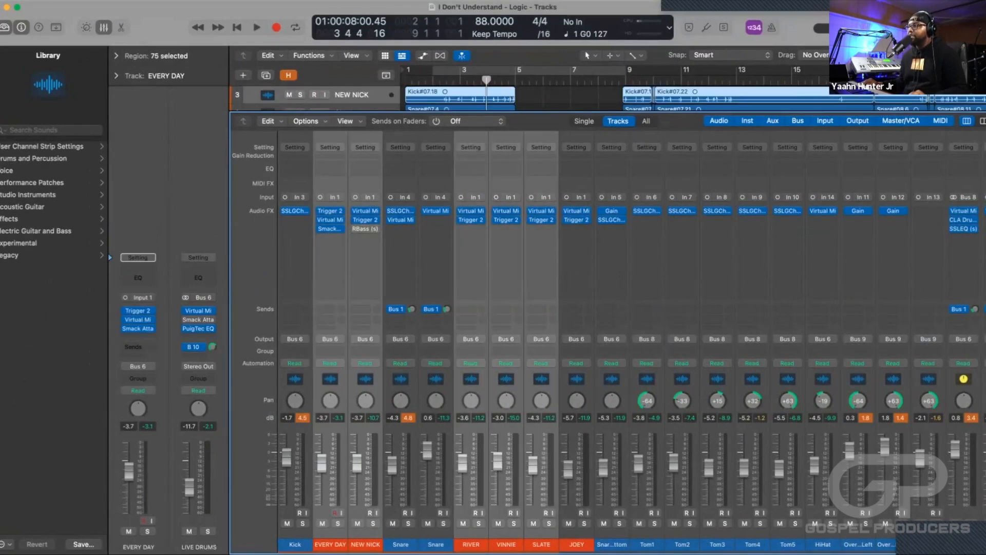
{"action": "left_click", "coordinate": [577, 544], "text": "super"}
{"action": "key", "text": "ctrl+m"}
{"action": "scroll", "coordinate": [631, 342], "scroll_direction": "right", "scroll_amount": 10}
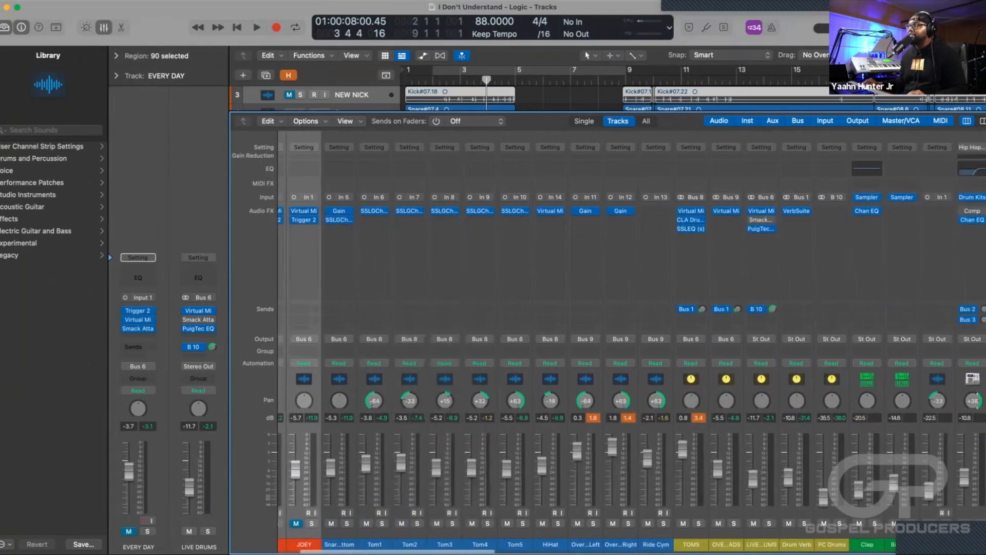
{"action": "scroll", "coordinate": [632, 342], "scroll_direction": "right", "scroll_amount": 10}
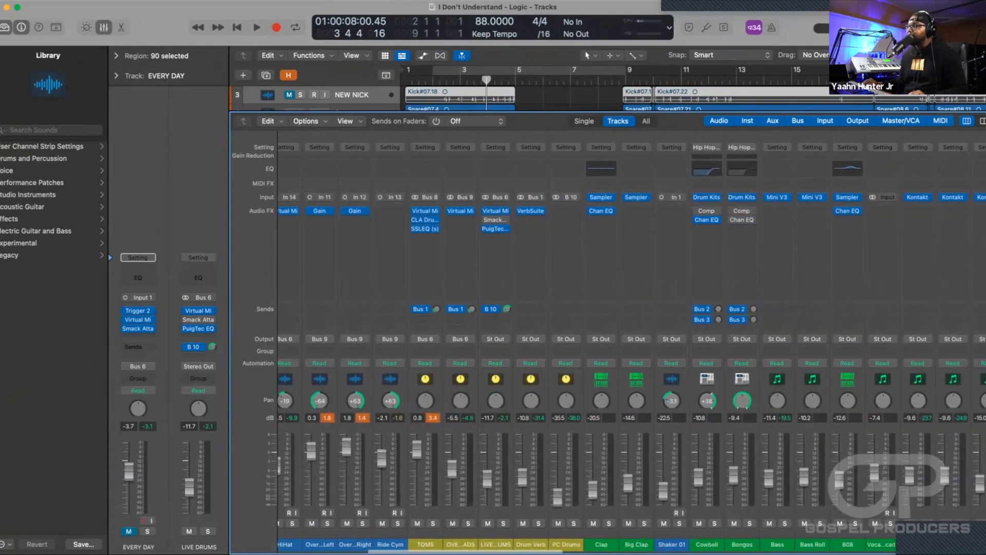
{"action": "scroll", "coordinate": [632, 342], "scroll_direction": "left", "scroll_amount": 10}
{"action": "scroll", "coordinate": [632, 342], "scroll_direction": "left", "scroll_amount": 3}
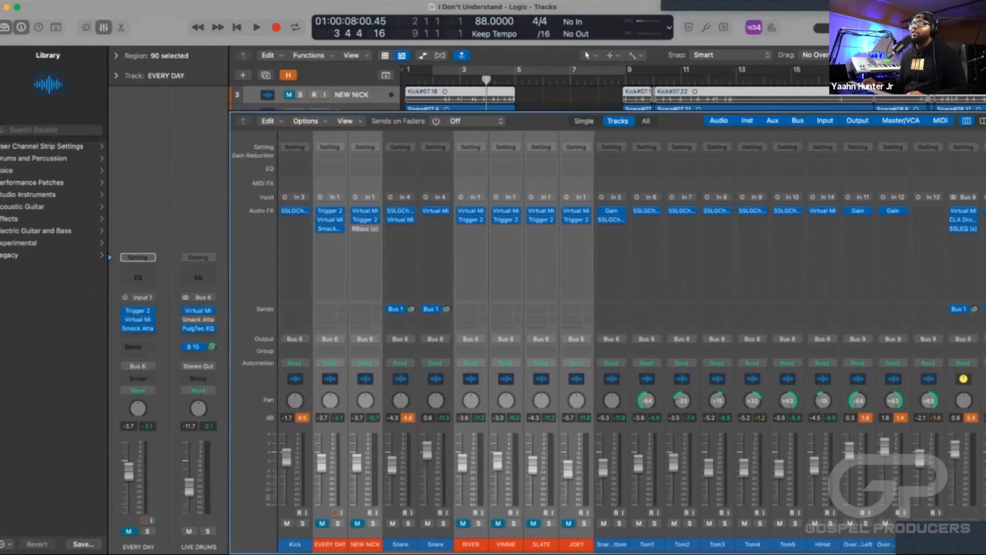
{"action": "key", "text": "x"}
{"action": "scroll", "coordinate": [609, 319], "scroll_direction": "up", "scroll_amount": 2}
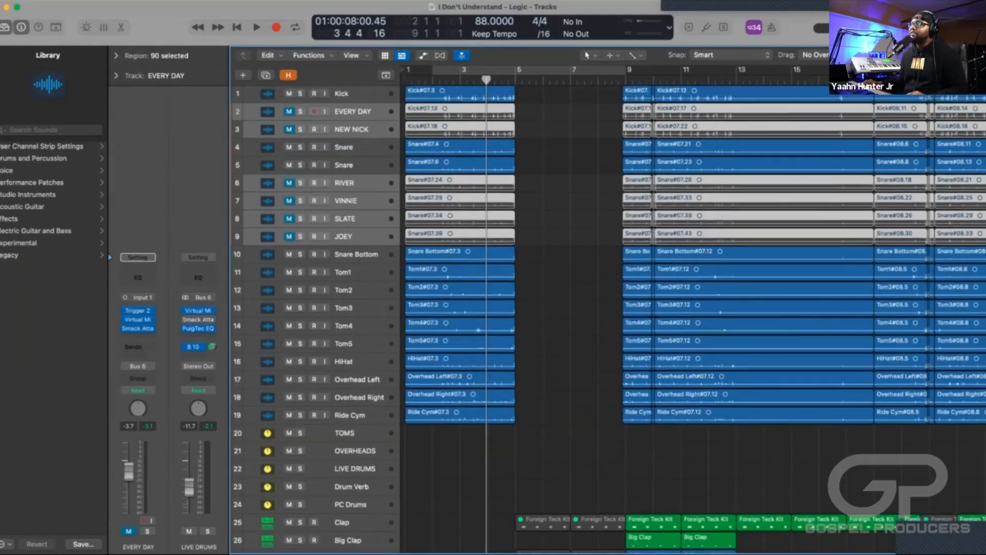
Solo the TOMS, OVERHEADS, LIVE DRUMS, Drum Verb and PC Drums tracks with the playhead back at bar 2 beat 2.
{"action": "key", "text": "comma"}
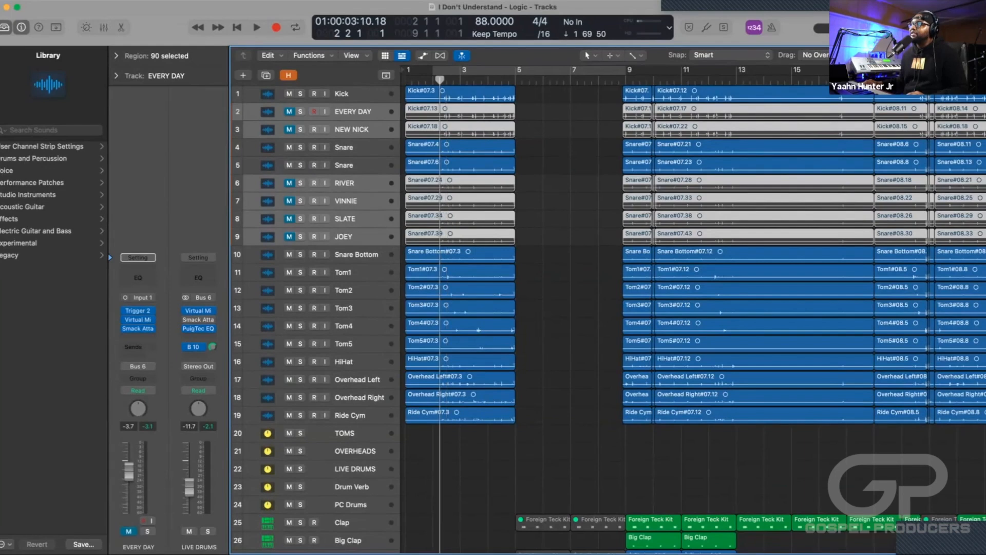
{"action": "scroll", "coordinate": [609, 319], "scroll_direction": "down", "scroll_amount": 3}
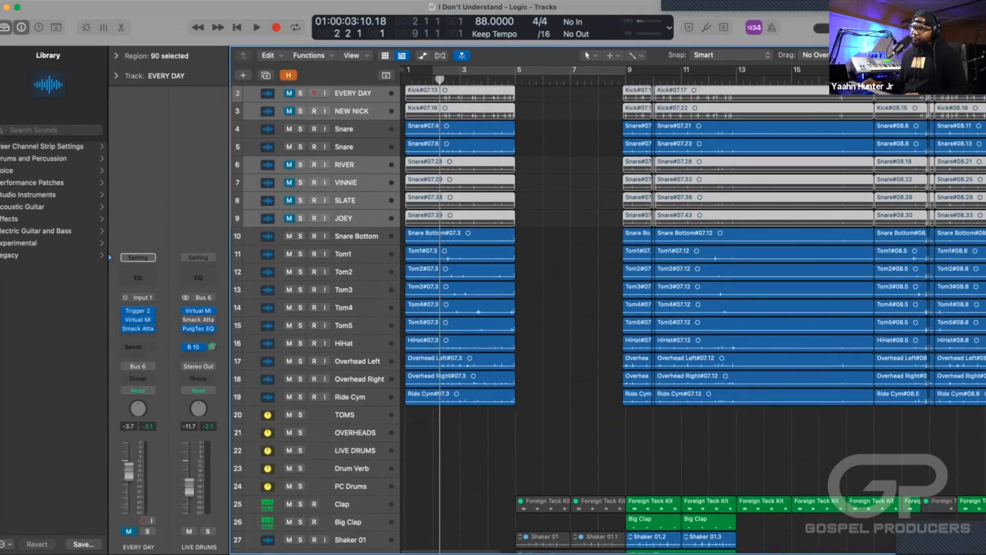
{"action": "scroll", "coordinate": [609, 319], "scroll_direction": "up", "scroll_amount": 3}
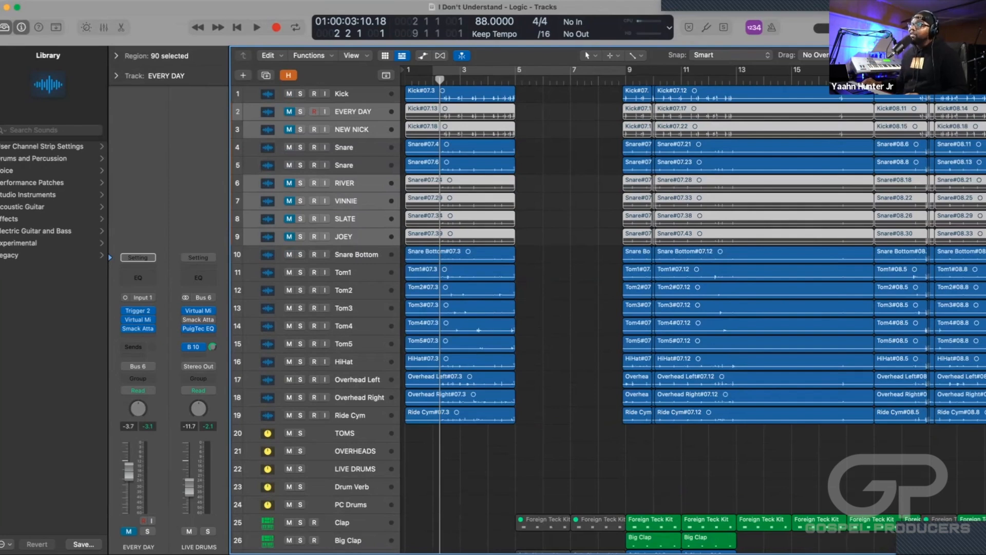
{"action": "scroll", "coordinate": [608, 319], "scroll_direction": "down", "scroll_amount": 1}
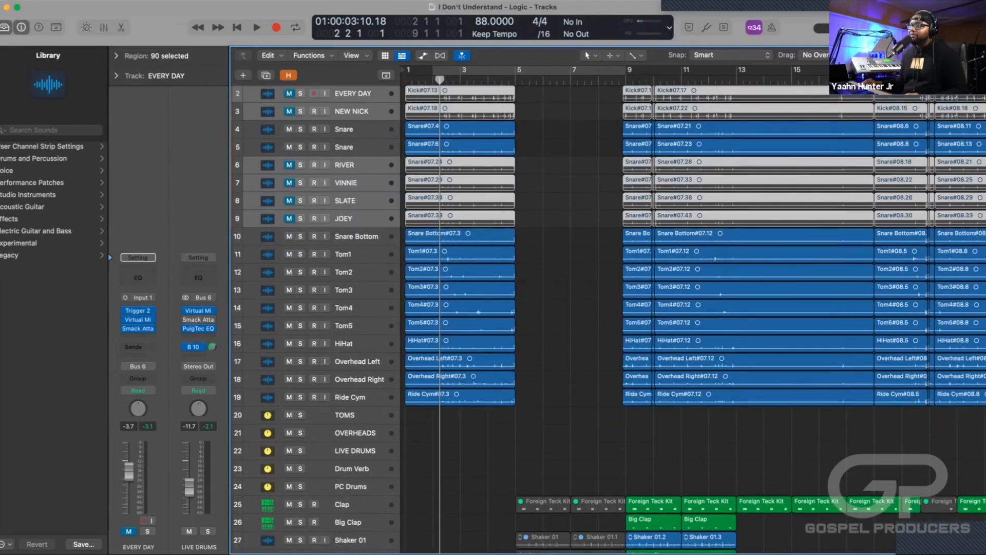
{"action": "left_click_drag", "start_coordinate": [301, 415], "coordinate": [301, 468]}
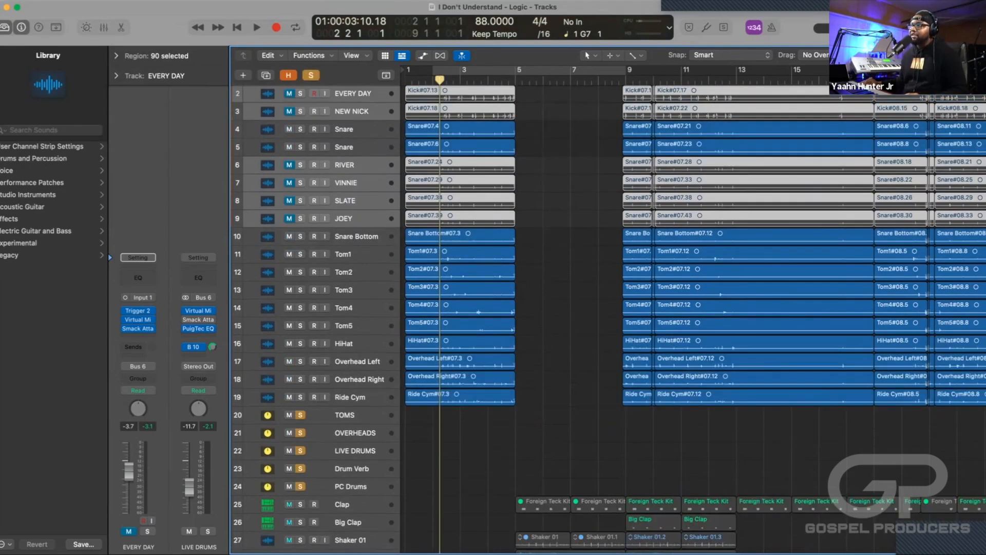
Play the soloed drum tracks from bar 2 beat 2 into bar 5 and look over the Kick and Snare tracks.
{"action": "key", "text": "space"}
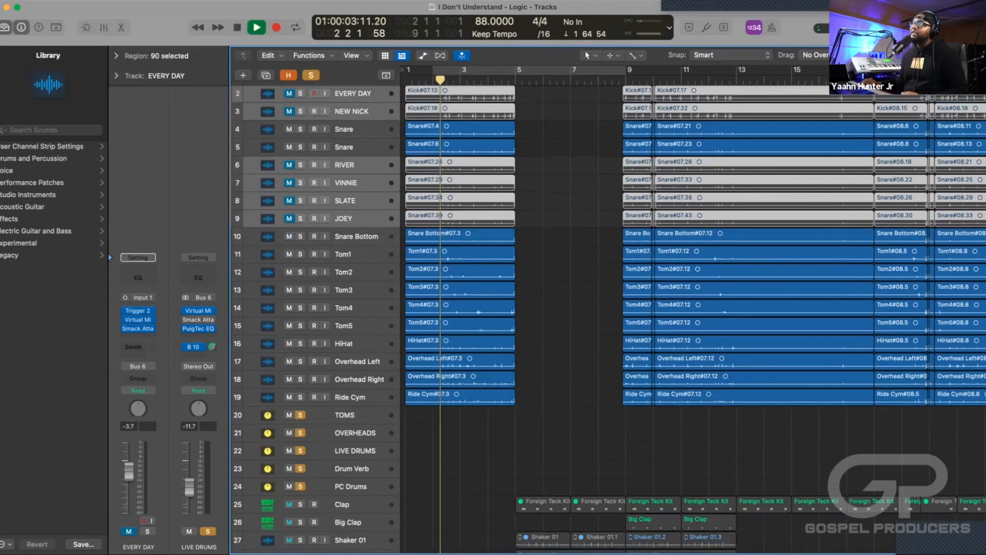
{"action": "scroll", "coordinate": [608, 319], "scroll_direction": "up", "scroll_amount": 1}
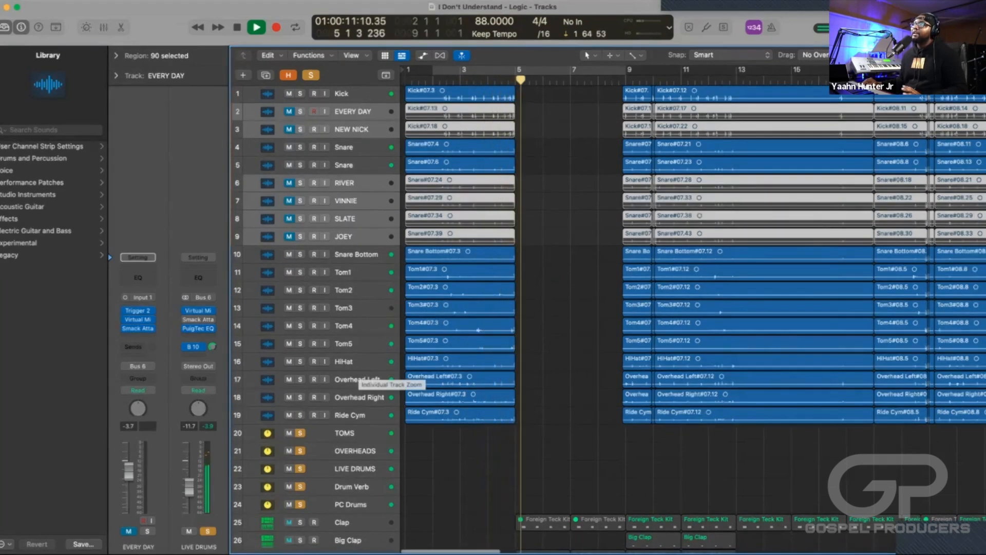
{"action": "key", "text": "space"}
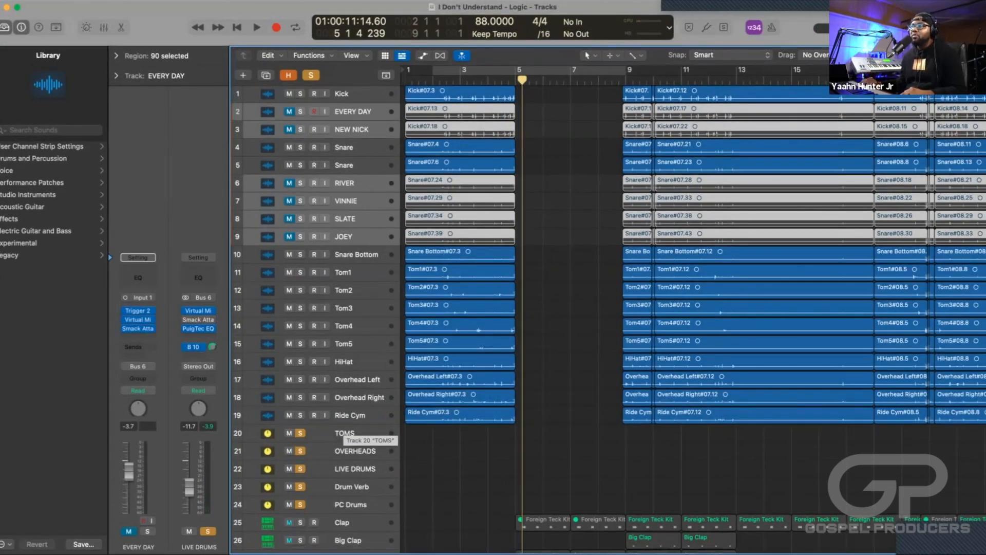
Unsolo the TOMS, OVERHEADS, LIVE DRUMS, Drum Verb and PC Drums tracks together.
{"action": "left_click", "coordinate": [345, 433]}
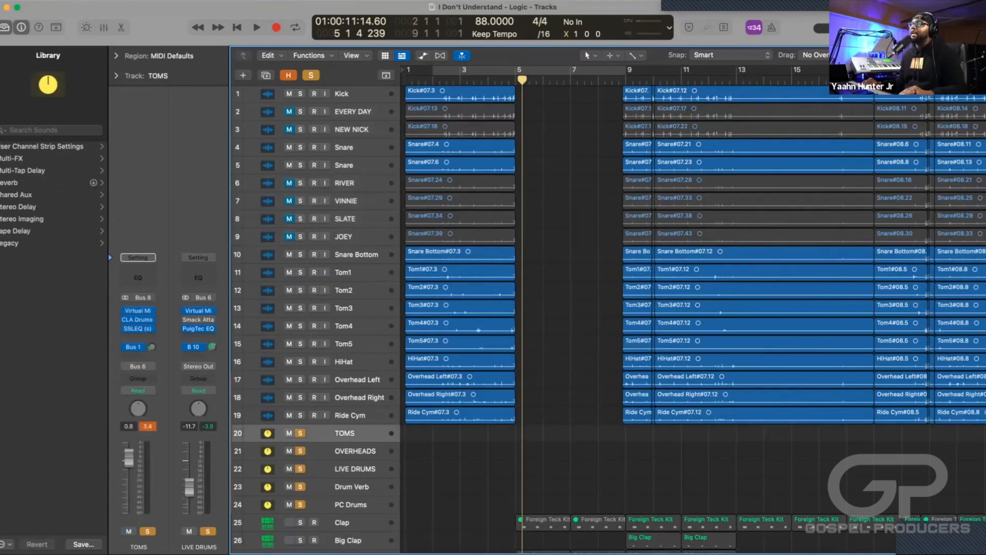
{"action": "left_click", "coordinate": [351, 505], "text": "shift"}
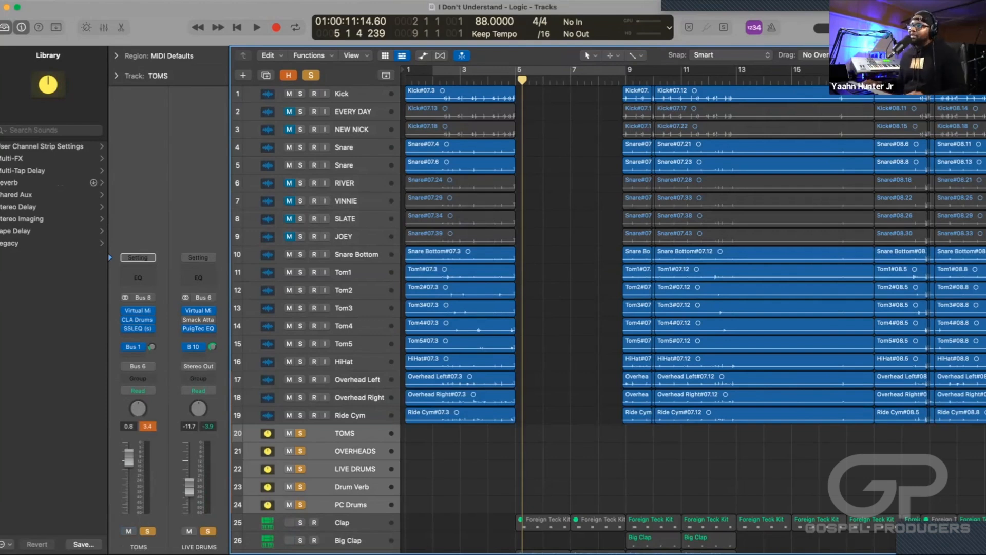
{"action": "scroll", "coordinate": [609, 318], "scroll_direction": "down", "scroll_amount": 10}
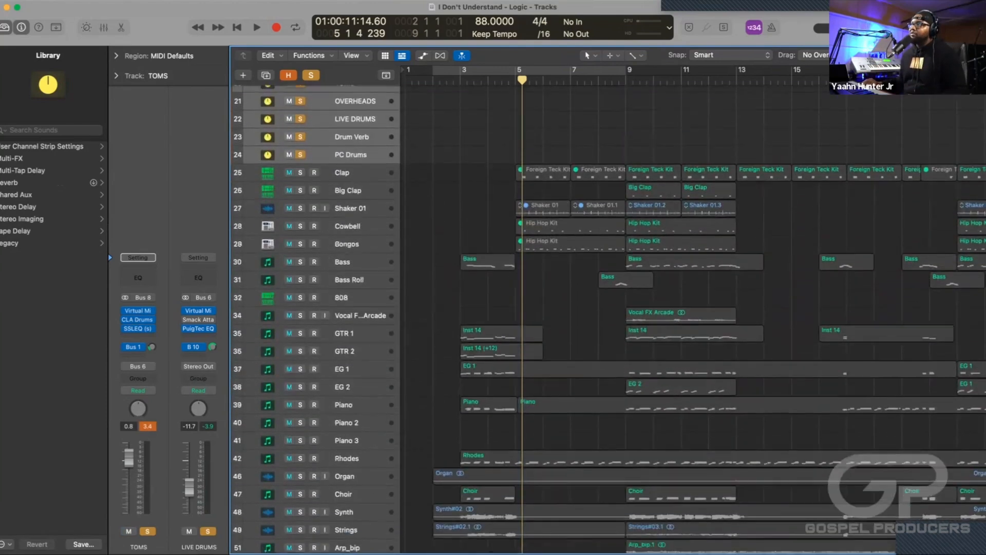
{"action": "scroll", "coordinate": [610, 319], "scroll_direction": "up", "scroll_amount": 5}
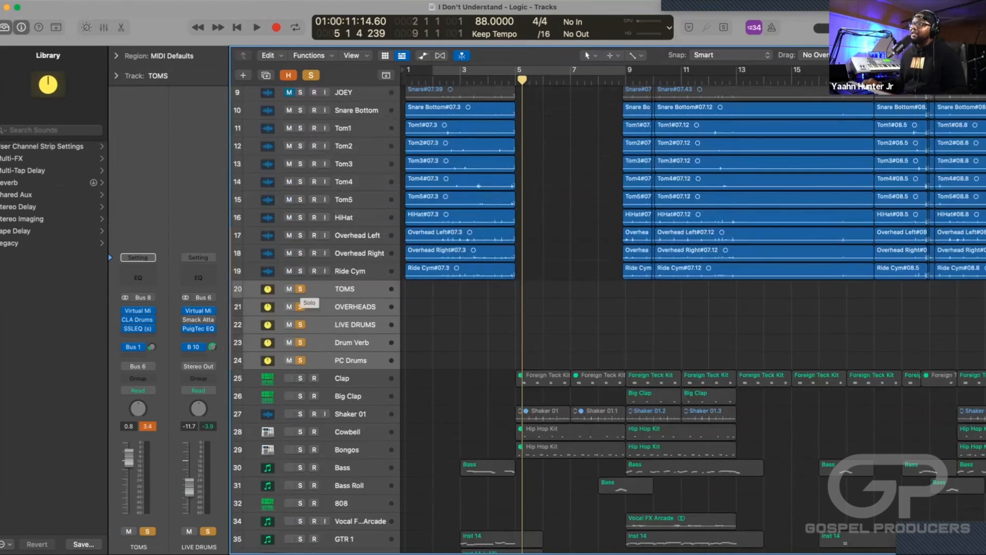
{"action": "left_click", "coordinate": [301, 289]}
{"action": "scroll", "coordinate": [610, 319], "scroll_direction": "up", "scroll_amount": 6}
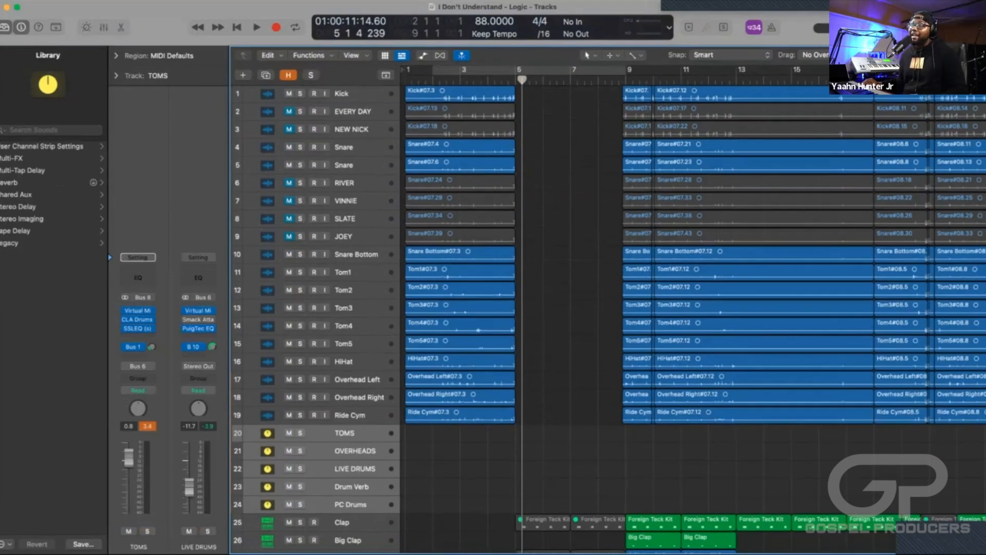
Play the intro with no track soloed and look over the drum and instrument tracks together.
{"action": "scroll", "coordinate": [609, 318], "scroll_direction": "down", "scroll_amount": 3}
{"action": "scroll", "coordinate": [609, 318], "scroll_direction": "up", "scroll_amount": 3}
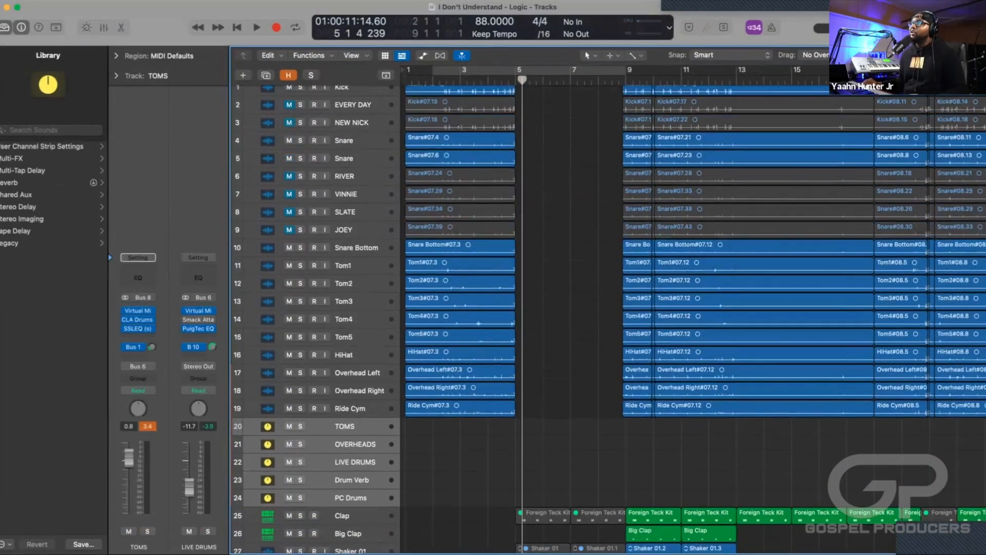
{"action": "scroll", "coordinate": [609, 318], "scroll_direction": "down", "scroll_amount": 10}
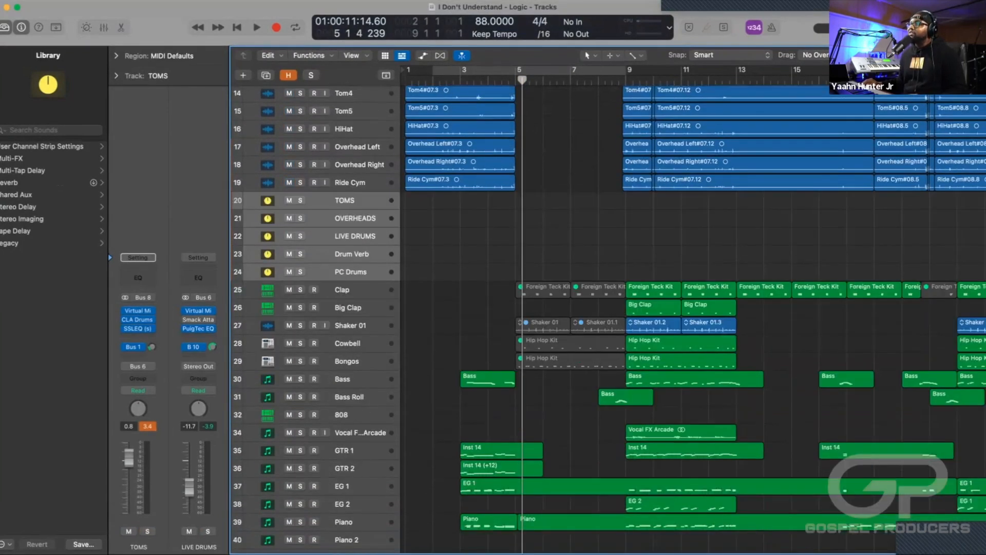
{"action": "key", "text": "space"}
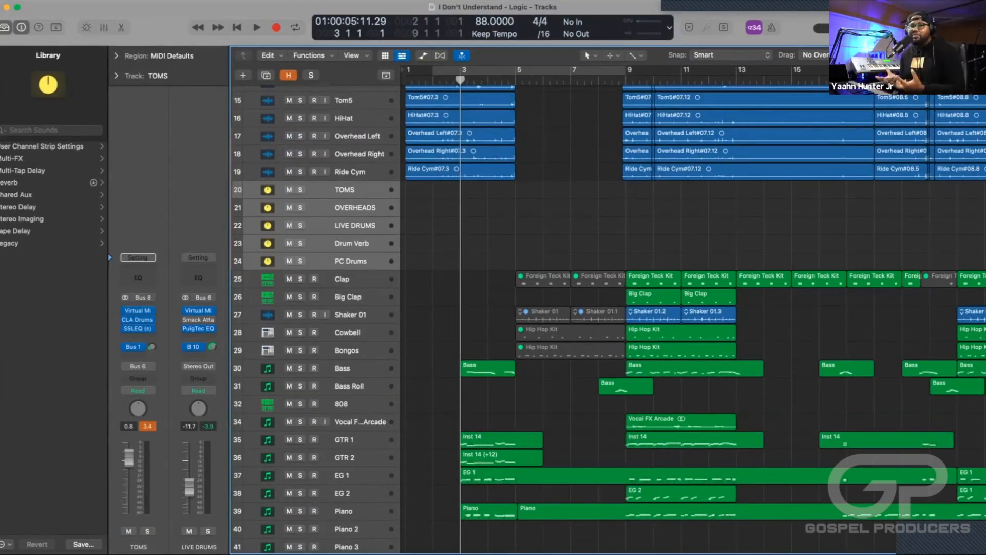
{"action": "scroll", "coordinate": [609, 313], "scroll_direction": "up", "scroll_amount": 10}
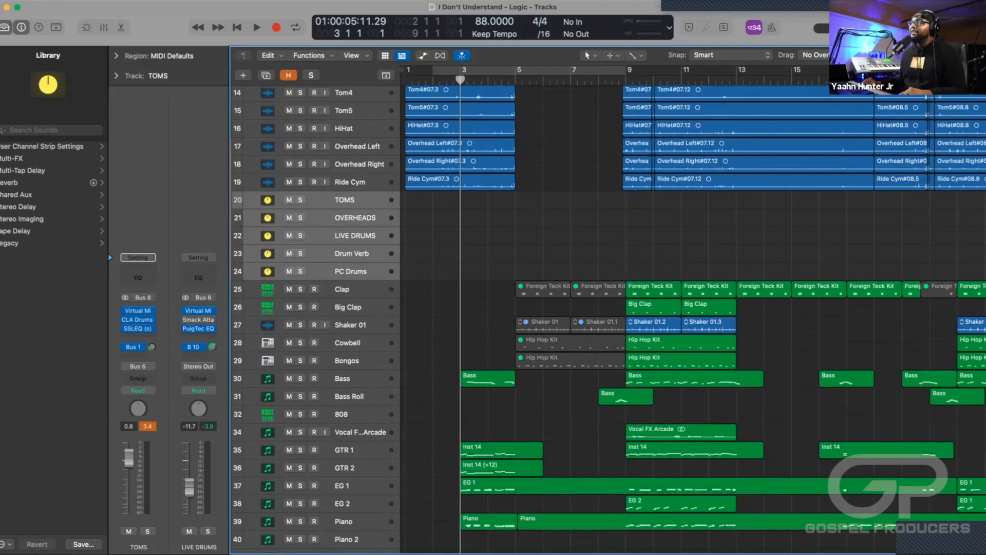
{"action": "scroll", "coordinate": [609, 313], "scroll_direction": "down", "scroll_amount": 5}
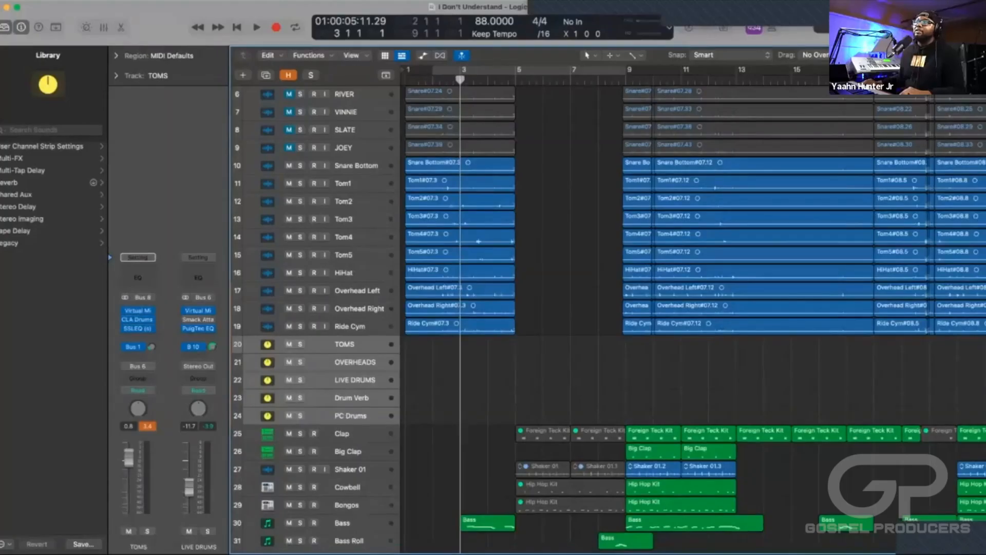
Set a cycle range from bar 2 to bar 6 and show the mixer.
{"action": "scroll", "coordinate": [616, 257], "scroll_direction": "up", "scroll_amount": 3}
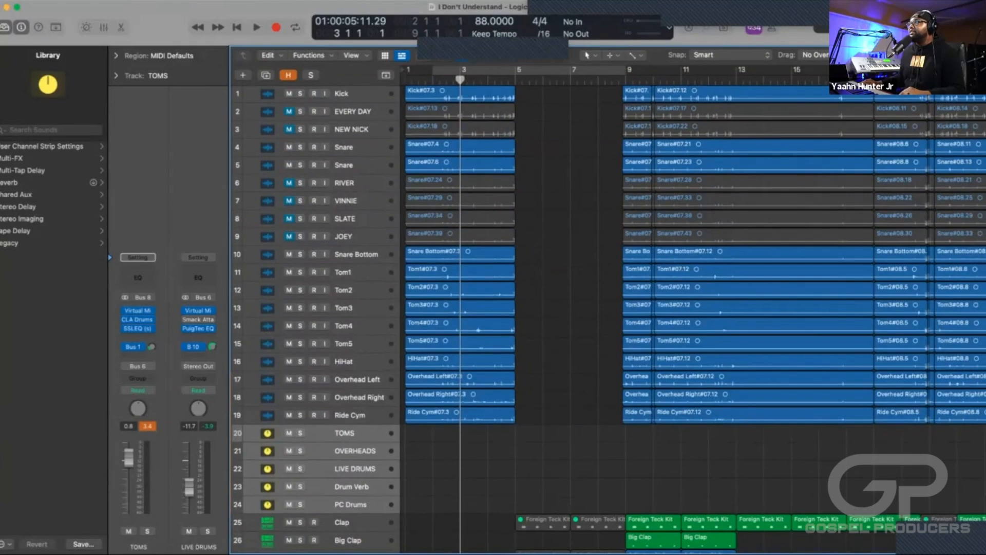
{"action": "left_click_drag", "start_coordinate": [443, 71], "coordinate": [534, 71]}
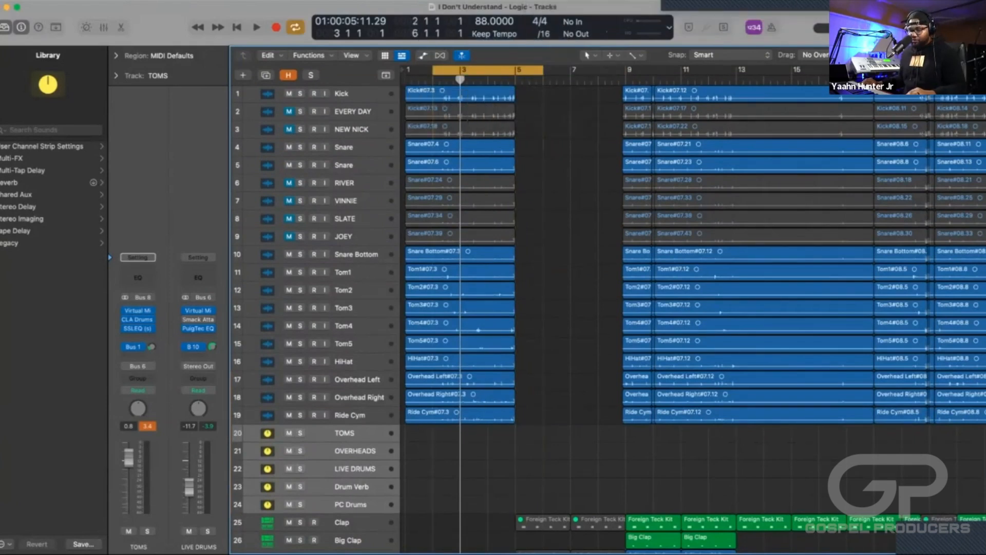
{"action": "key", "text": "x"}
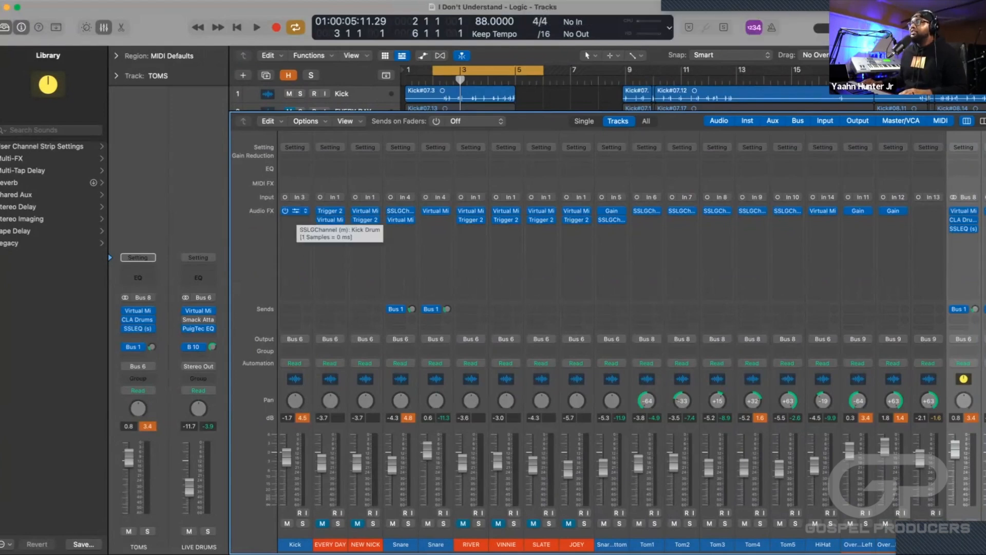
Examine the SSLGChannel settings on the Kick channel while playing the loop, leaving the plug-in window closed.
{"action": "left_click", "coordinate": [295, 211]}
{"action": "left_click_drag", "start_coordinate": [396, 136], "coordinate": [512, 102]}
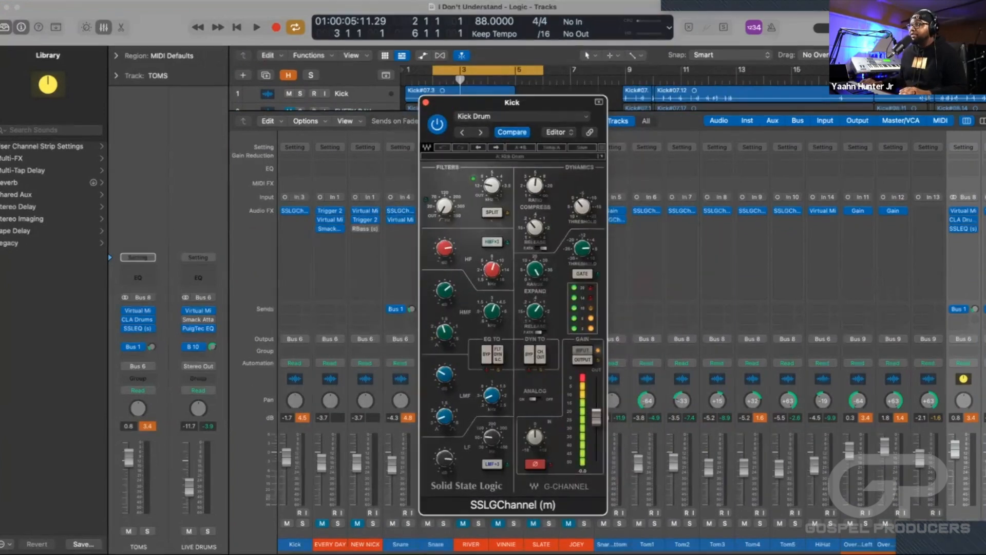
{"action": "key", "text": "space"}
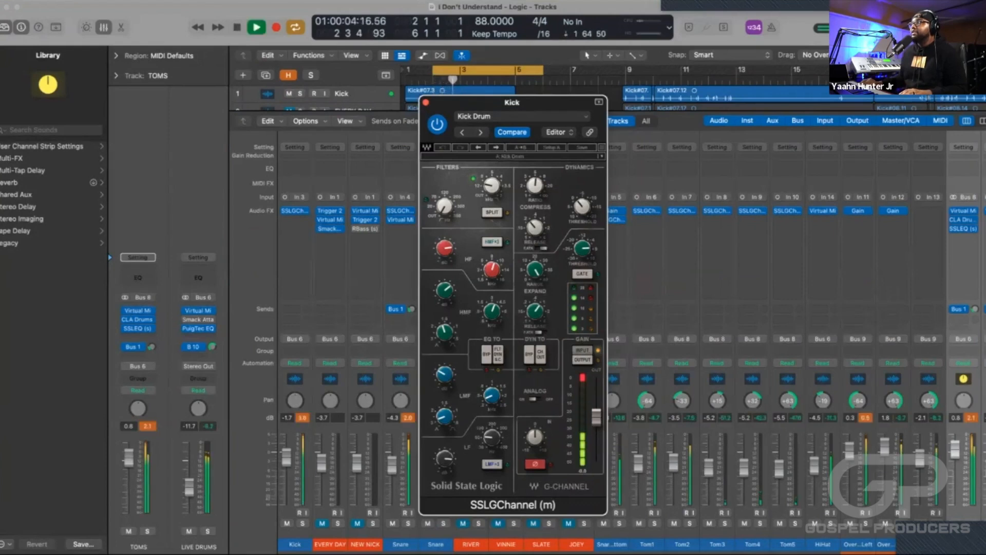
{"action": "key", "text": "space"}
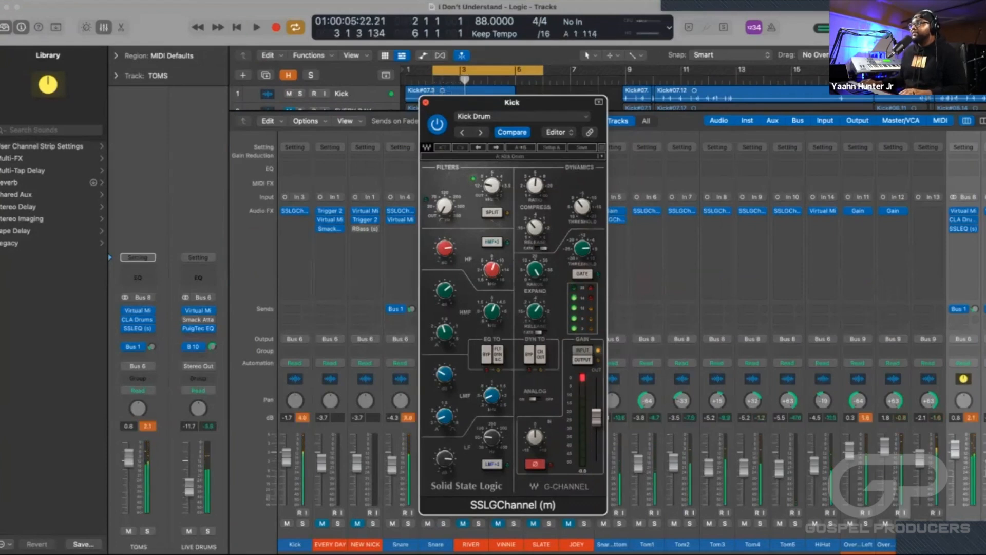
{"action": "left_click", "coordinate": [426, 102]}
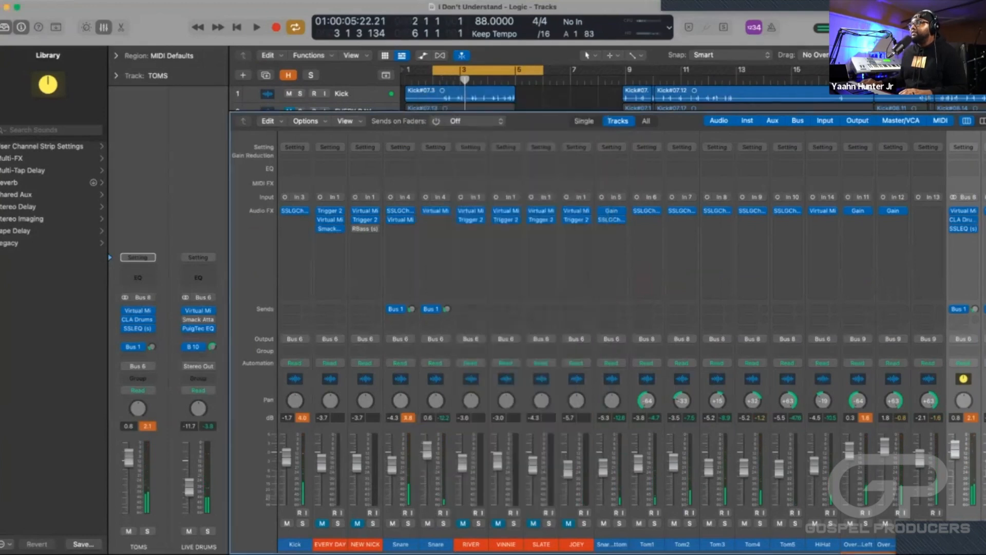
{"action": "left_click", "coordinate": [295, 211]}
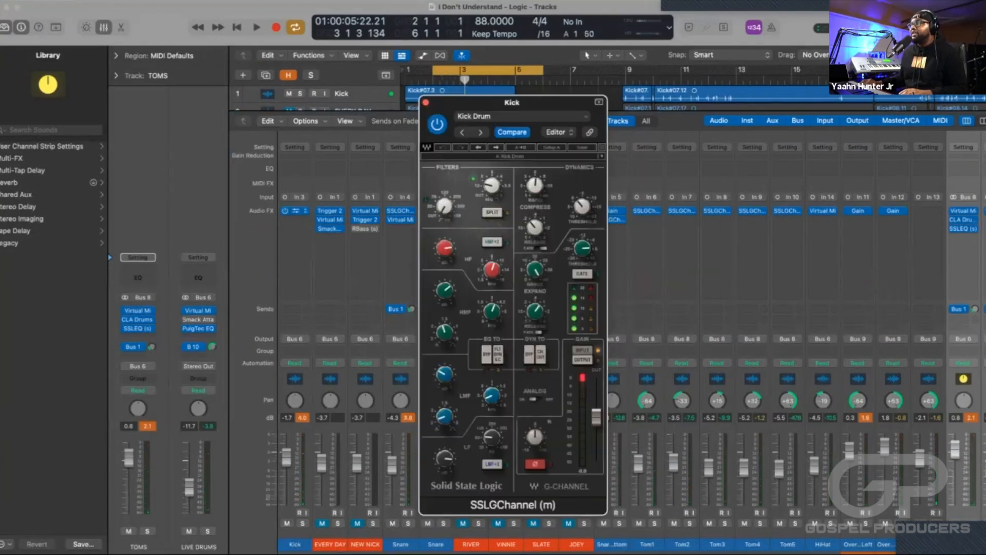
{"action": "left_click", "coordinate": [426, 102]}
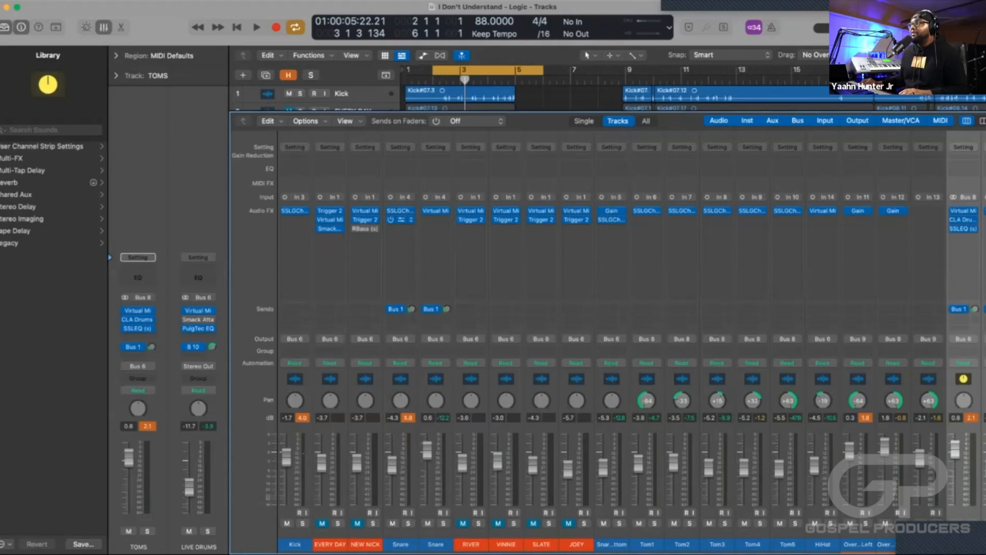
{"action": "left_click", "coordinate": [401, 220]}
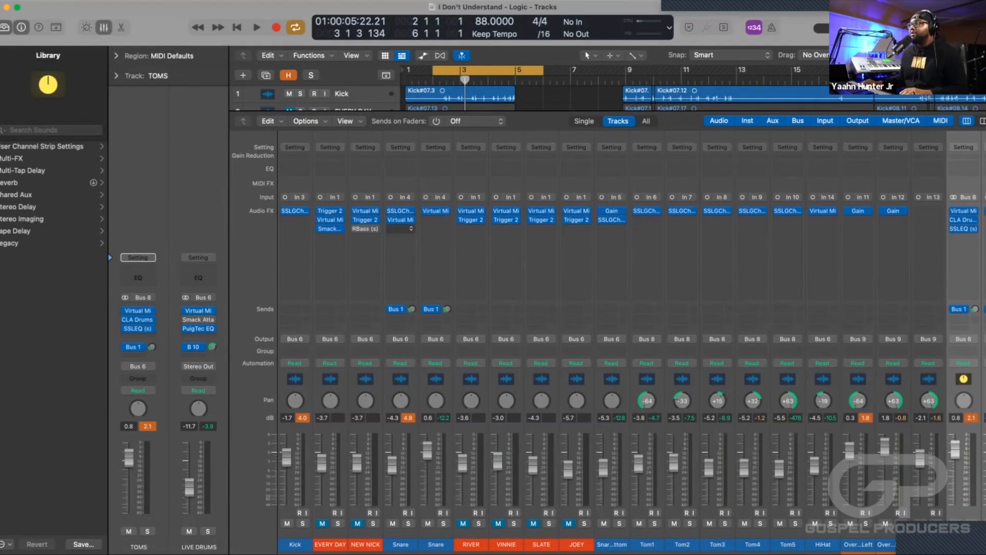
{"action": "left_click", "coordinate": [409, 524]}
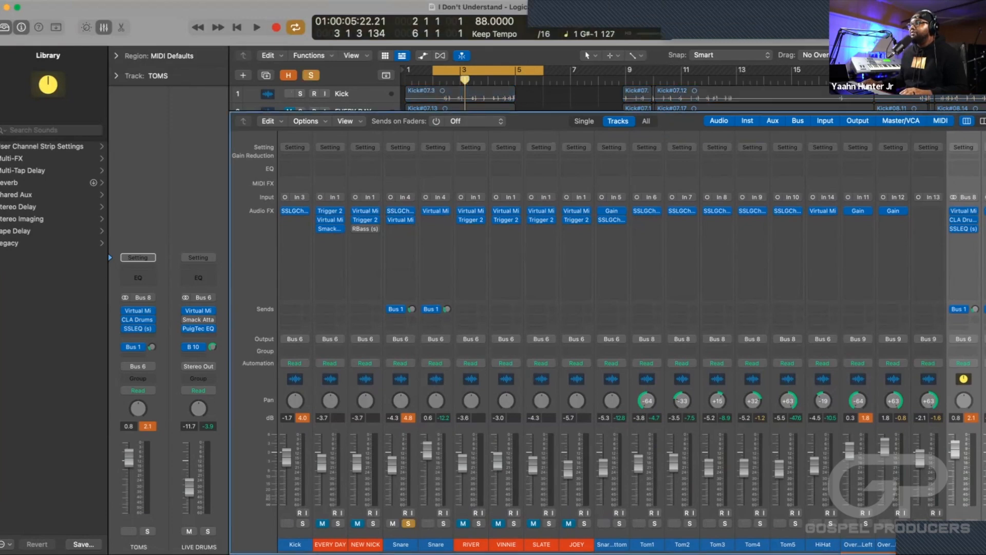
{"action": "left_click", "coordinate": [400, 211]}
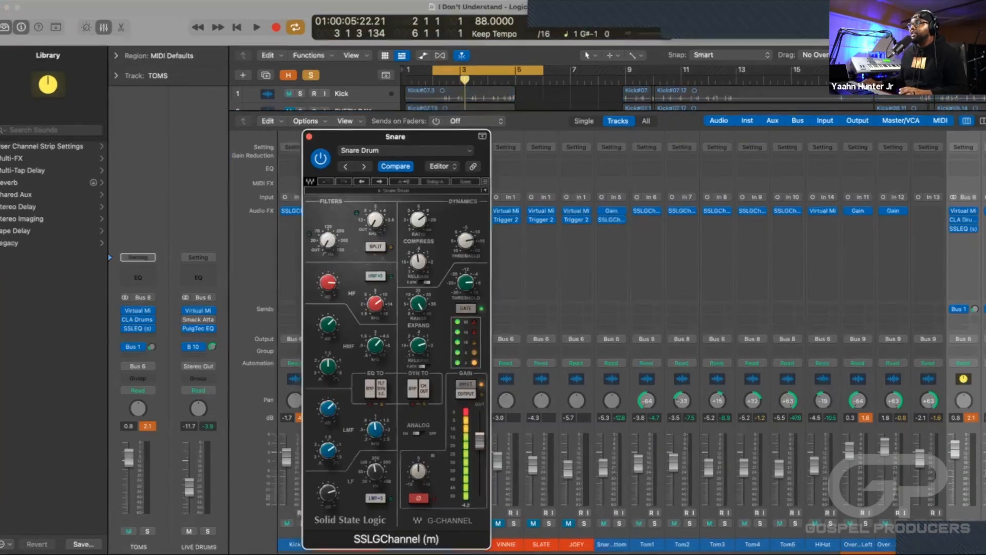
{"action": "key", "text": "space"}
{"action": "left_click_drag", "start_coordinate": [396, 136], "coordinate": [629, 98]}
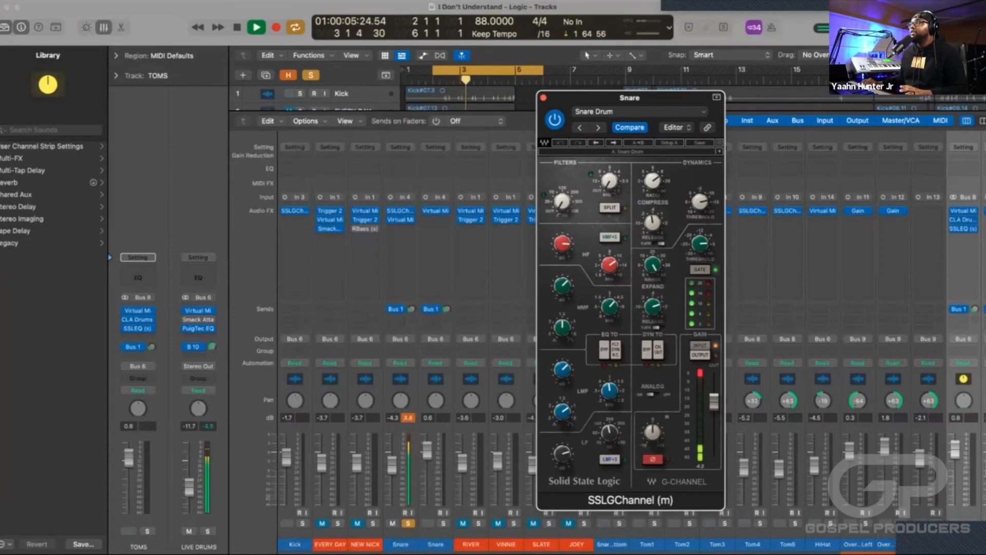
{"action": "key", "text": "space"}
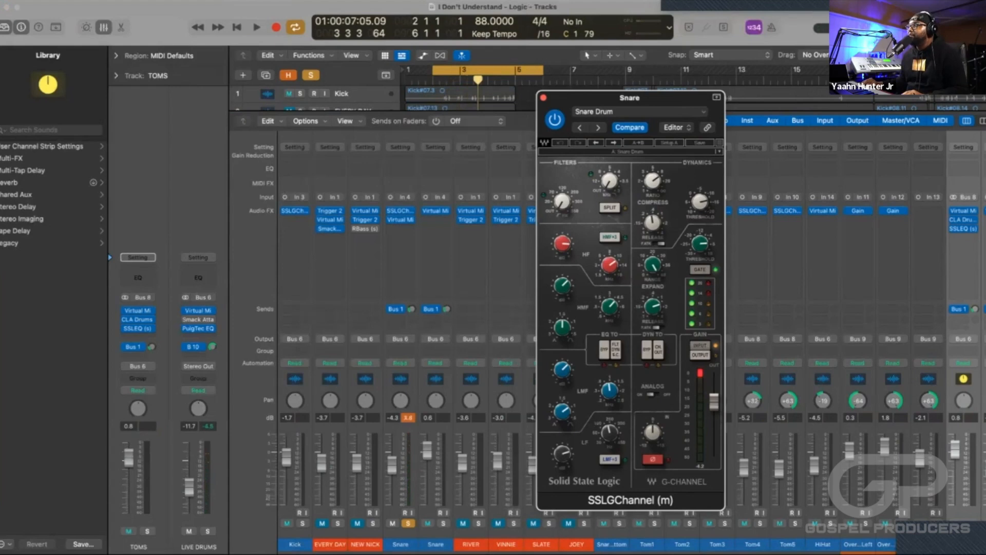
{"action": "left_click_drag", "start_coordinate": [617, 98], "coordinate": [513, 100]}
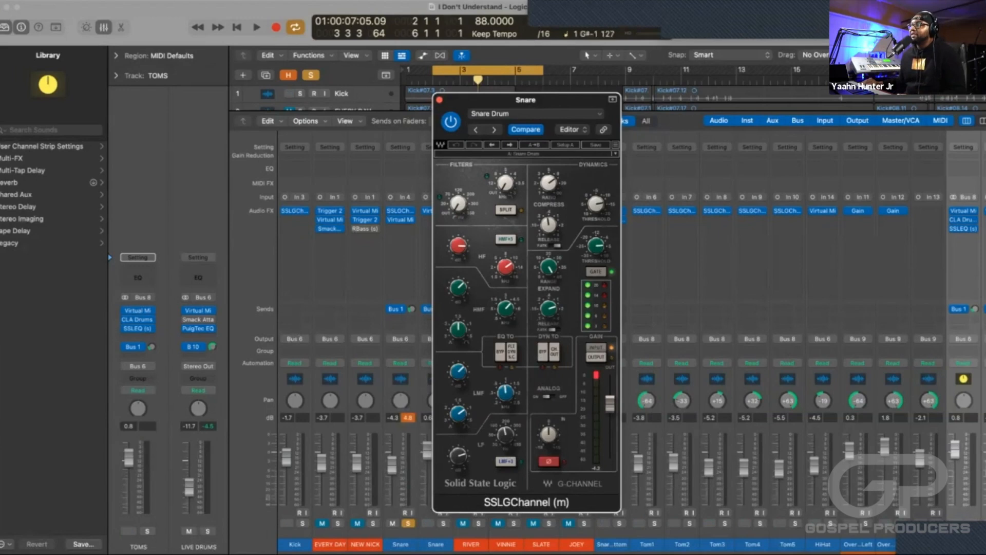
Bypass the Virtual Mix plug-in on the soloed Snare channel while the loop plays.
{"action": "key", "text": "space"}
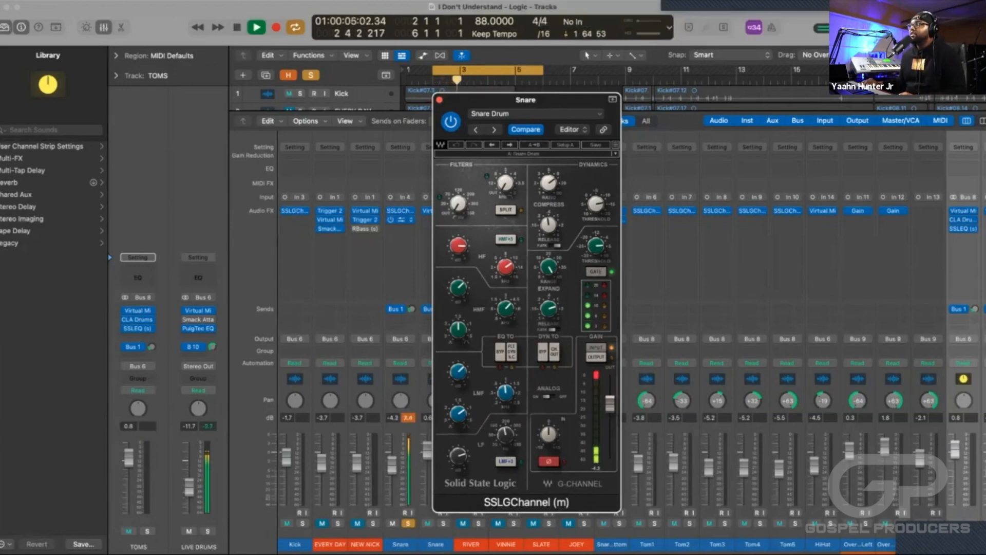
{"action": "left_click", "coordinate": [391, 220]}
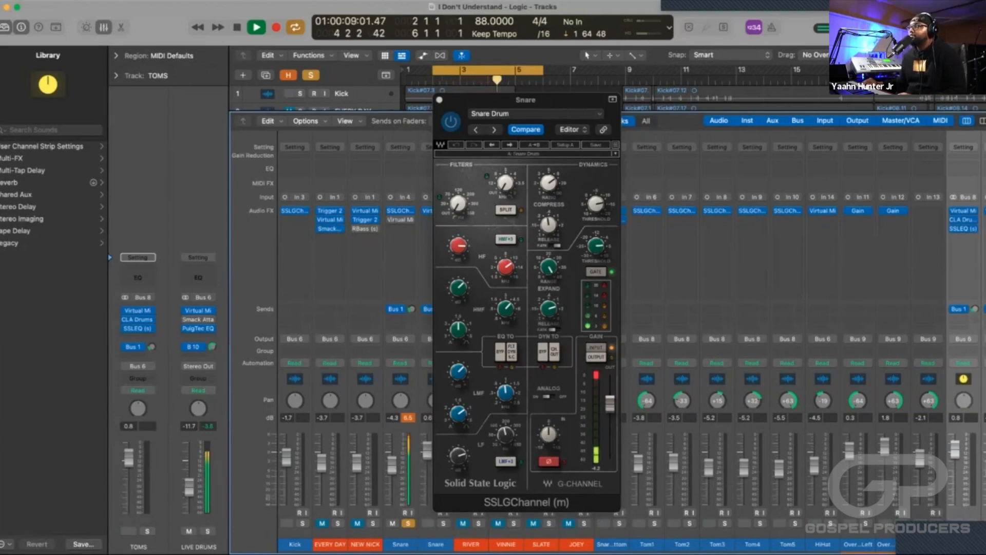
{"action": "key", "text": "space"}
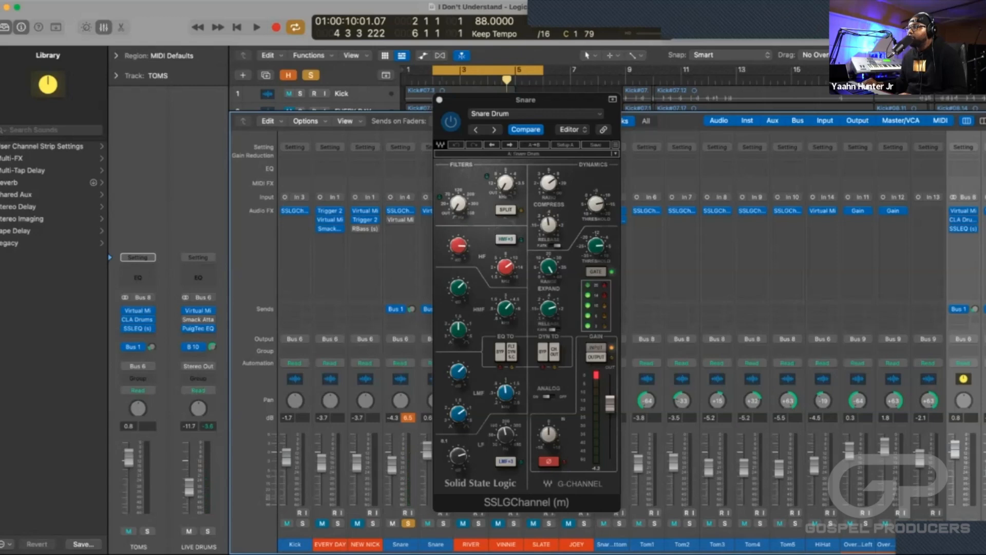
Play the soloed Snare in the loop while adjusting the LF band gain in its SSLGChannel.
{"action": "key", "text": "space"}
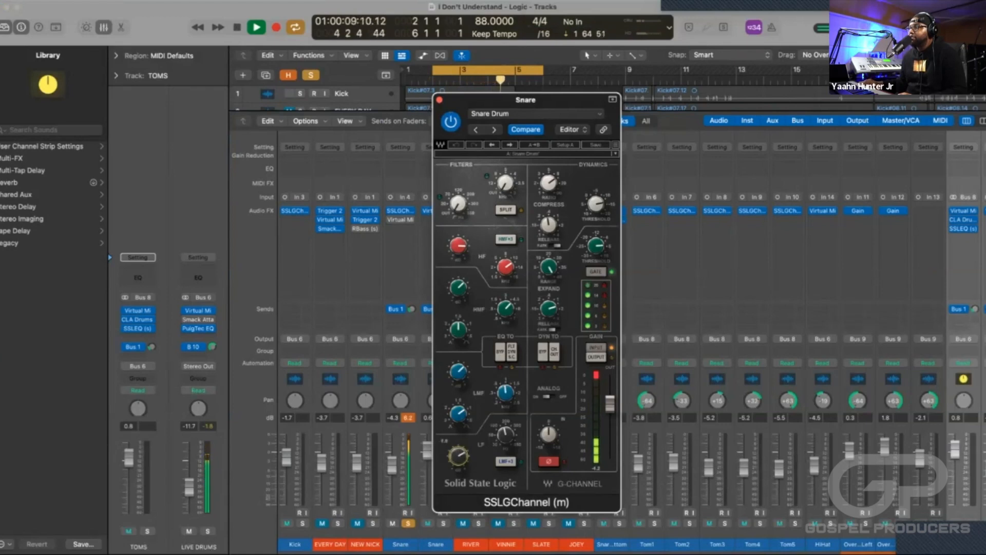
{"action": "key", "text": "space"}
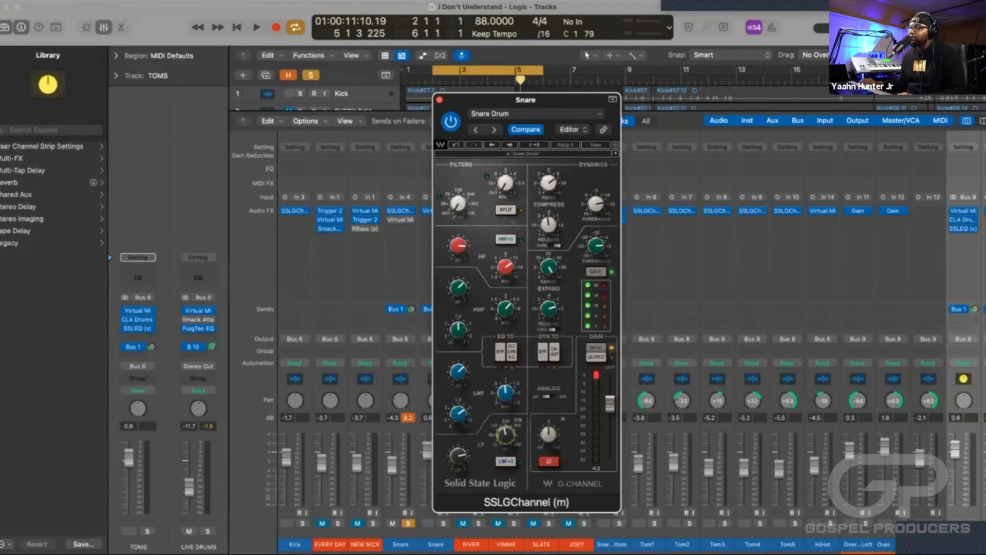
{"action": "key", "text": "space"}
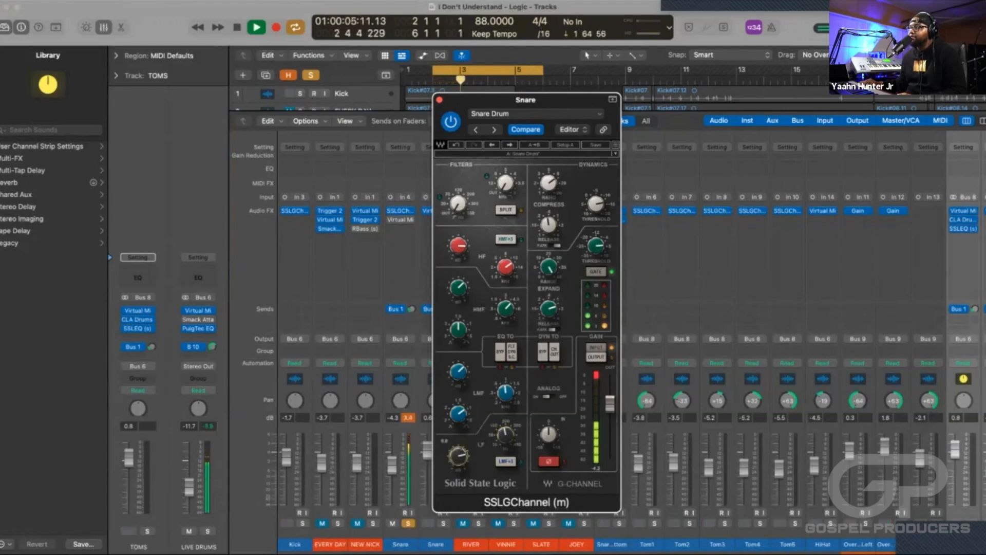
{"action": "key", "text": "space"}
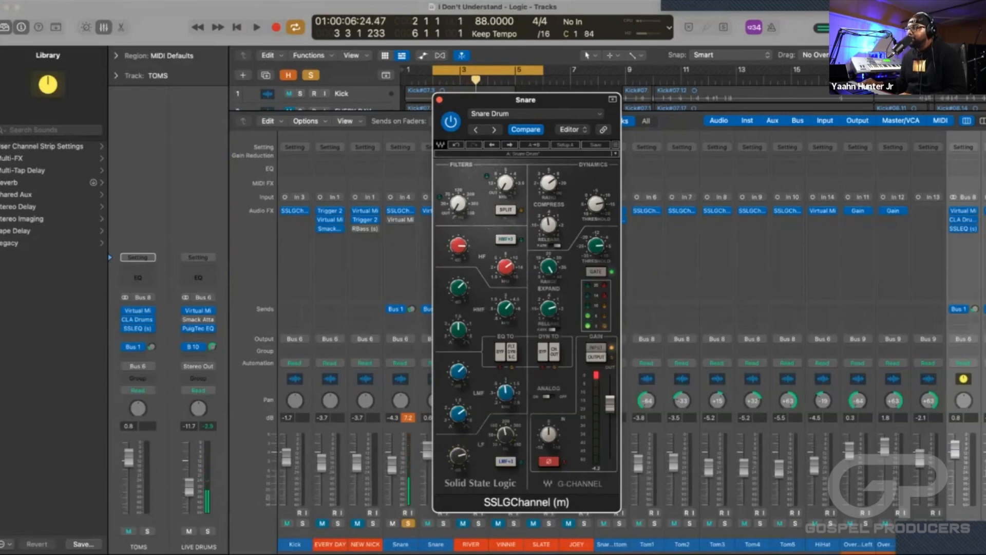
Play the soloed Snare in the loop while checking the HF band frequency in its SSLGChannel.
{"action": "mouse_move", "coordinate": [458, 413]}
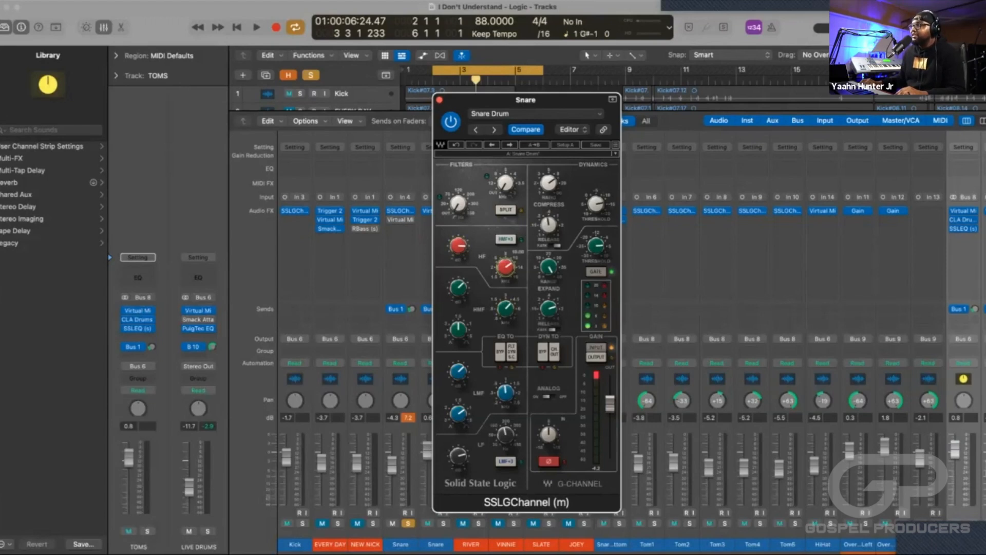
{"action": "key", "text": "space"}
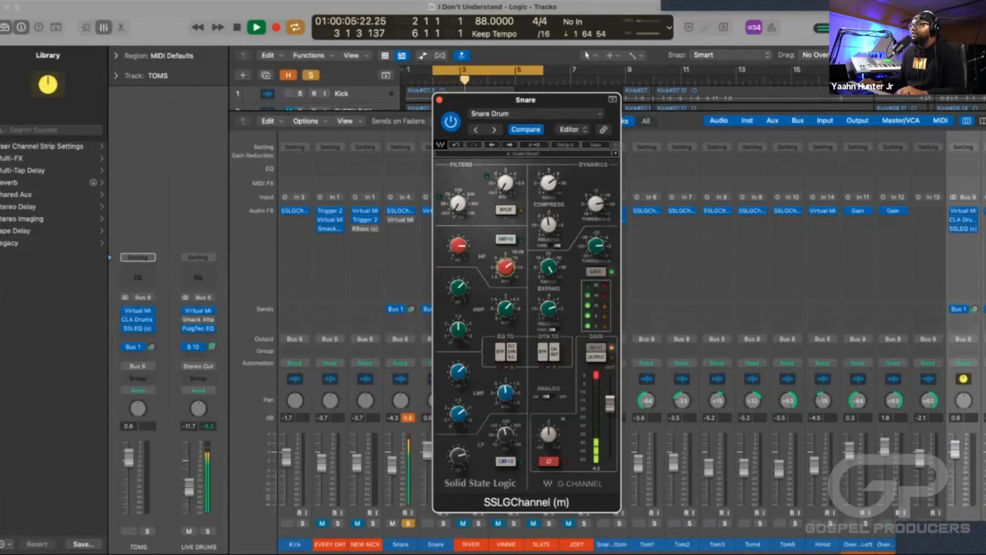
{"action": "key", "text": "space"}
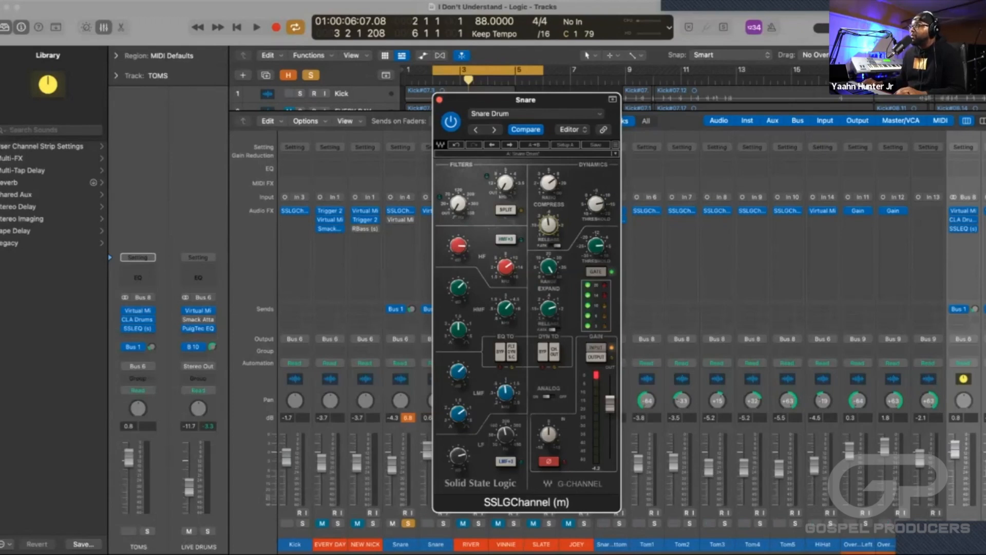
Audition the soloed Snare in short loop passes while checking the compressor's fast attack setting in its SSLGChannel.
{"action": "key", "text": "space"}
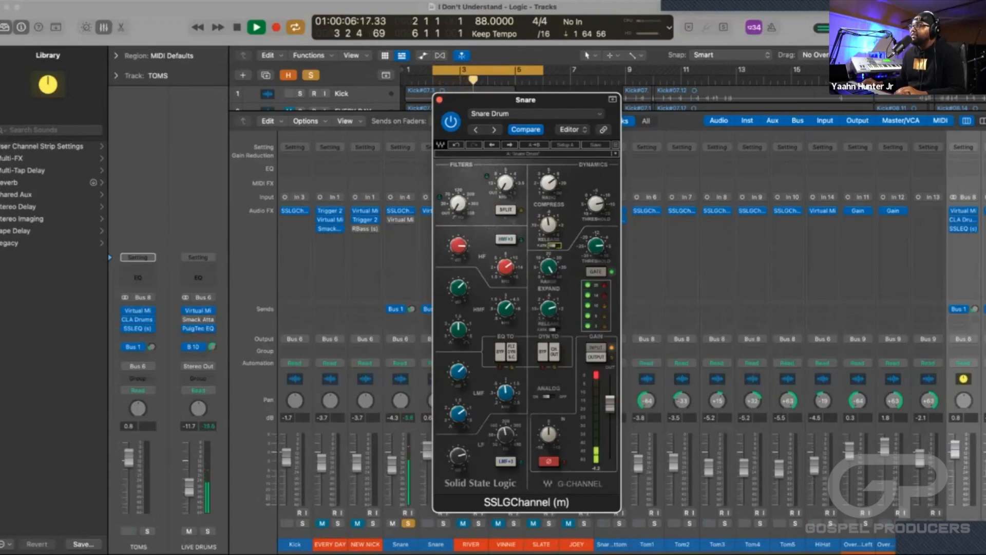
{"action": "key", "text": "space"}
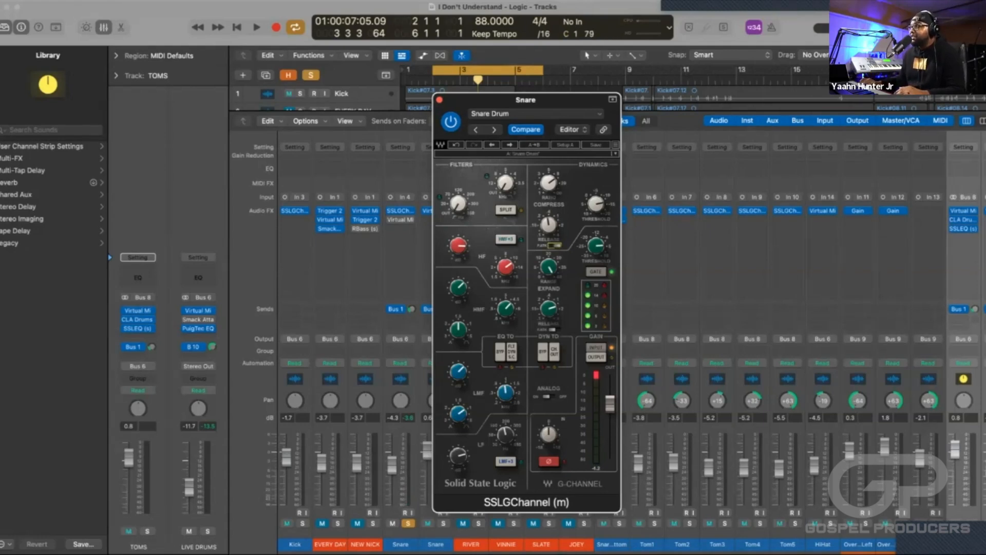
{"action": "key", "text": "space"}
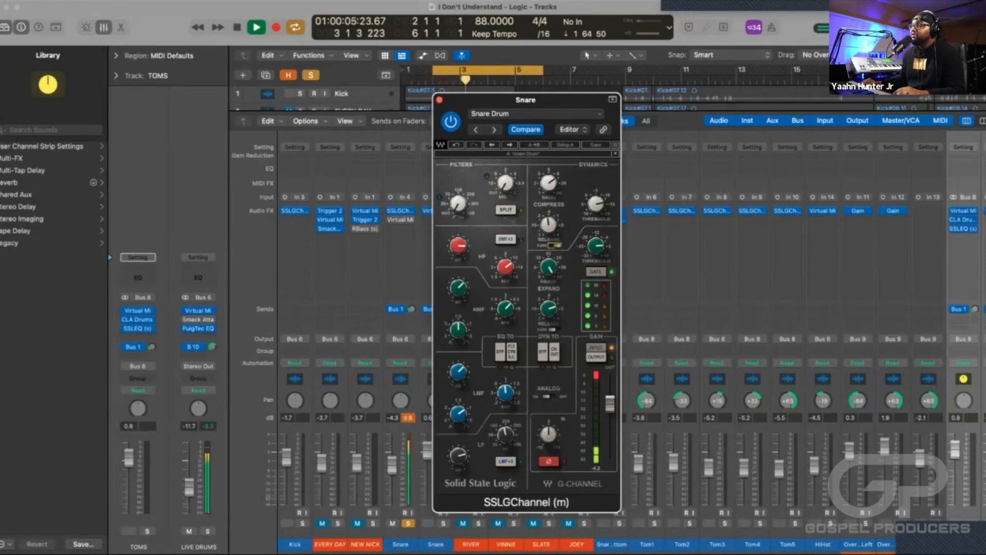
{"action": "key", "text": "space"}
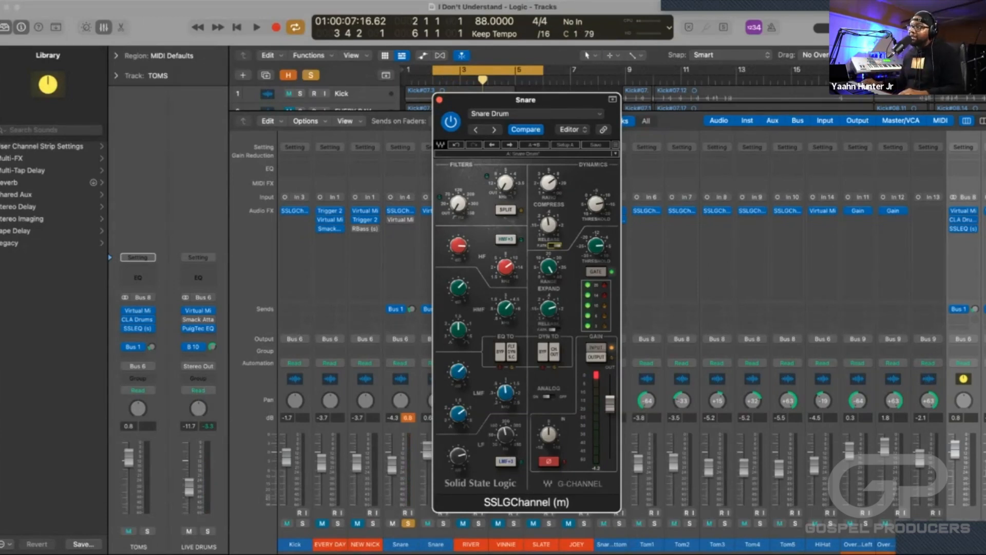
{"action": "key", "text": "space"}
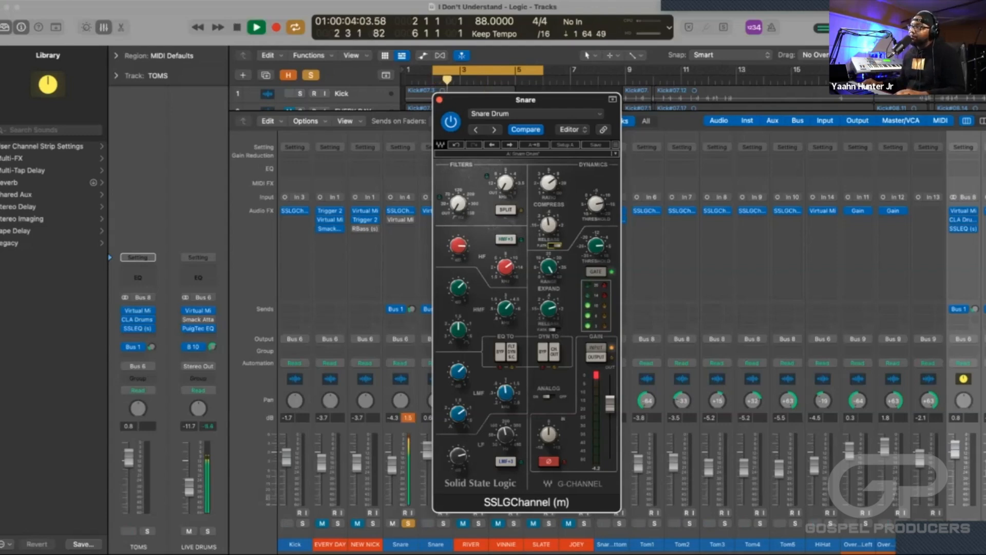
{"action": "key", "text": "space"}
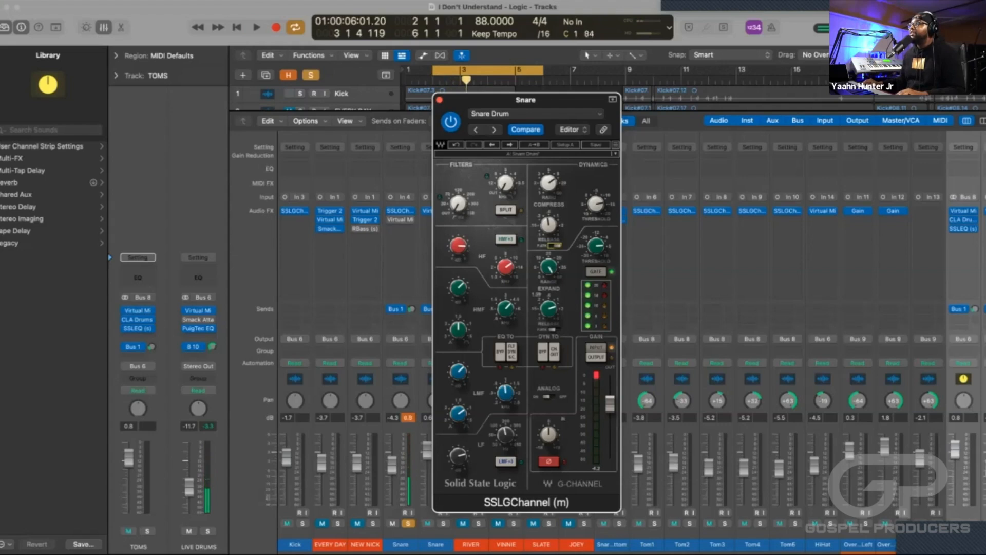
Adjust the expander release in the Snare's SSLGChannel, auditioning the change in the loop.
{"action": "left_click_drag", "start_coordinate": [549, 309], "coordinate": [549, 337]}
{"action": "key", "text": "space"}
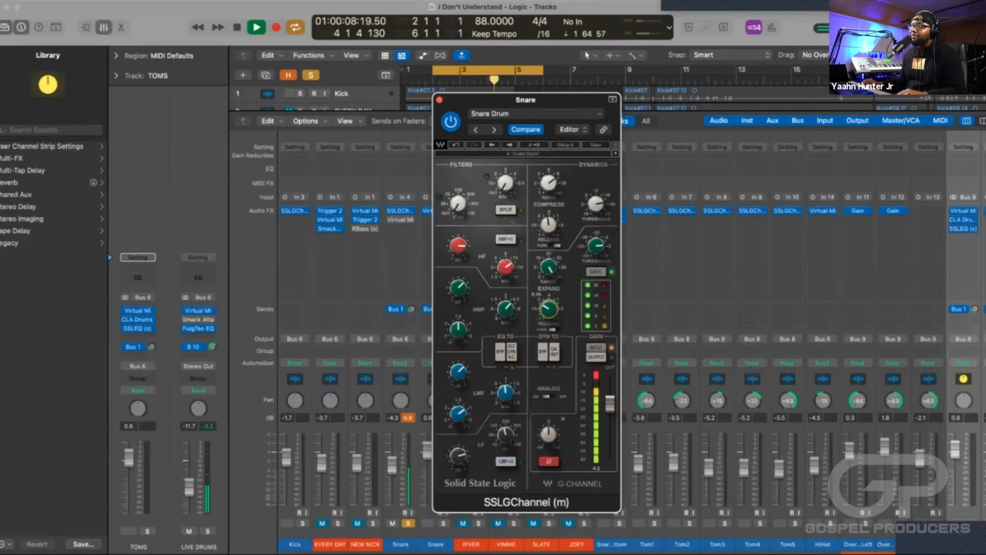
{"action": "key", "text": "space"}
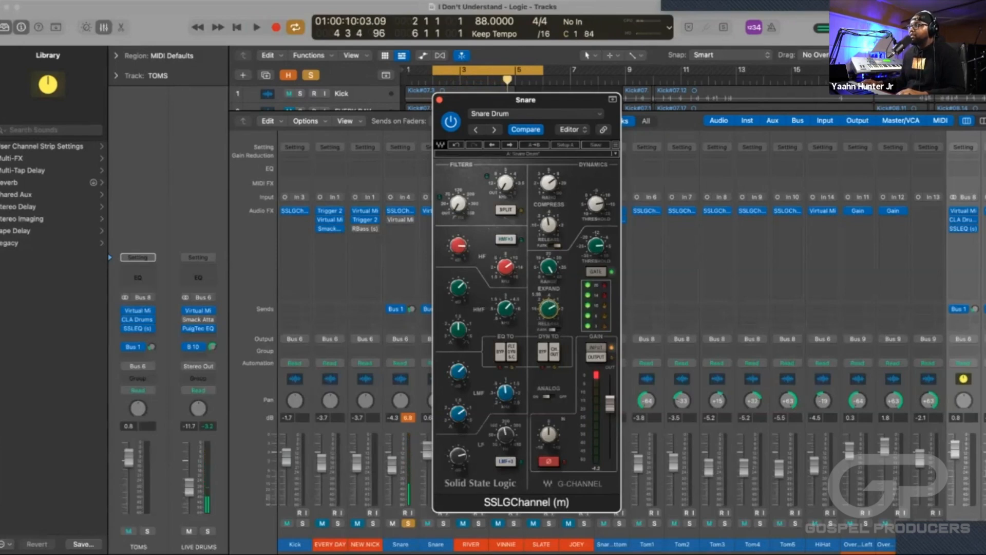
{"action": "key", "text": "space"}
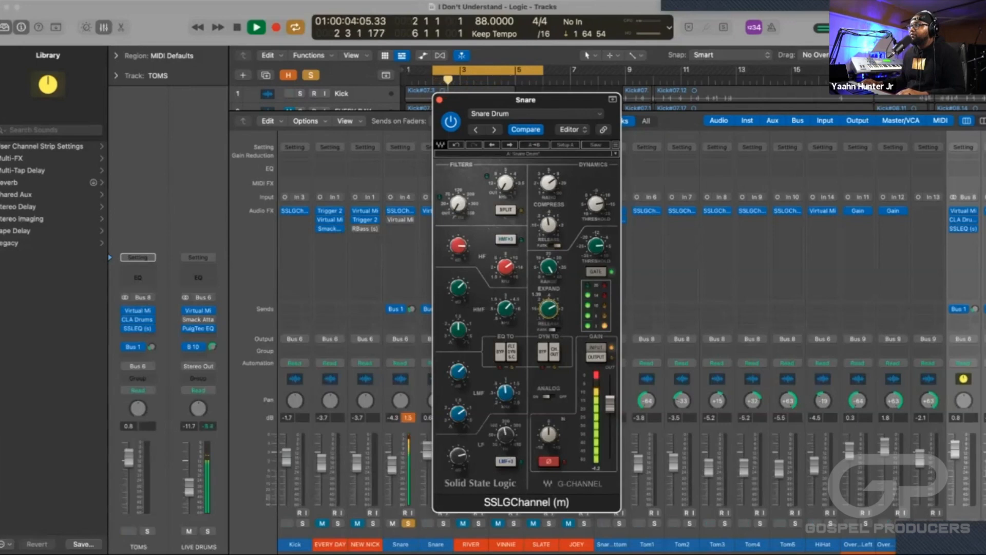
{"action": "key", "text": "space"}
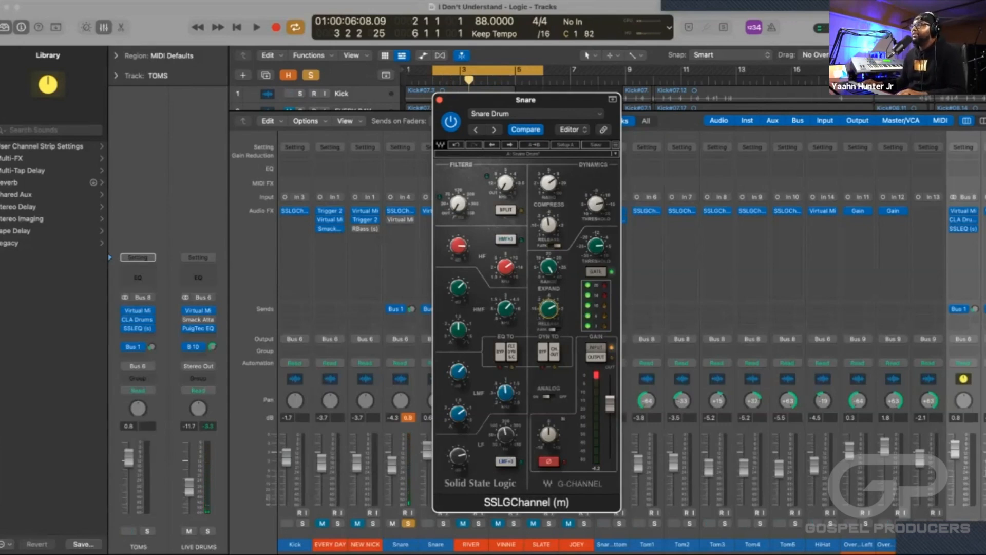
Reduce the expander range in the Snare's SSLGChannel and fine-tune it while auditioning the soloed Snare in the loop.
{"action": "mouse_move", "coordinate": [549, 267]}
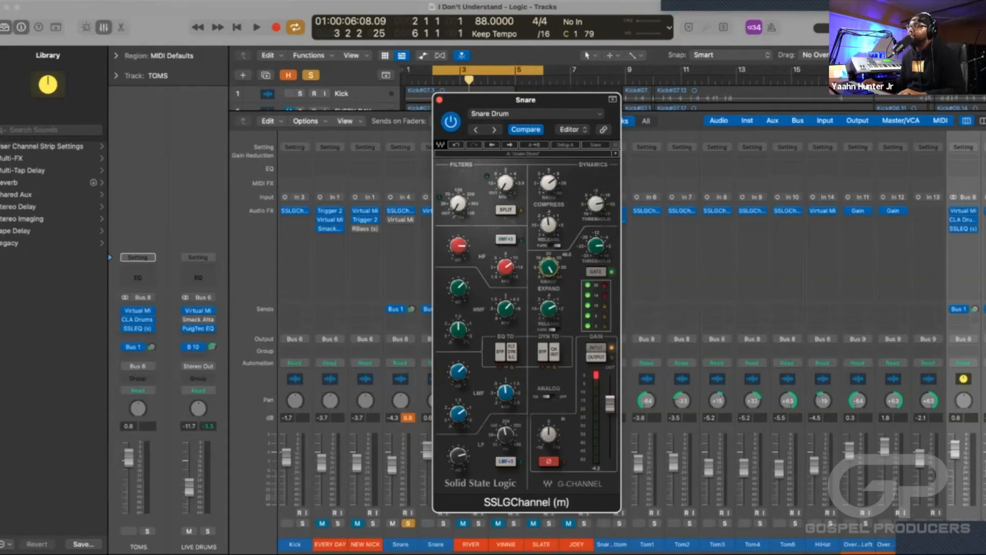
{"action": "key", "text": "super+Tab"}
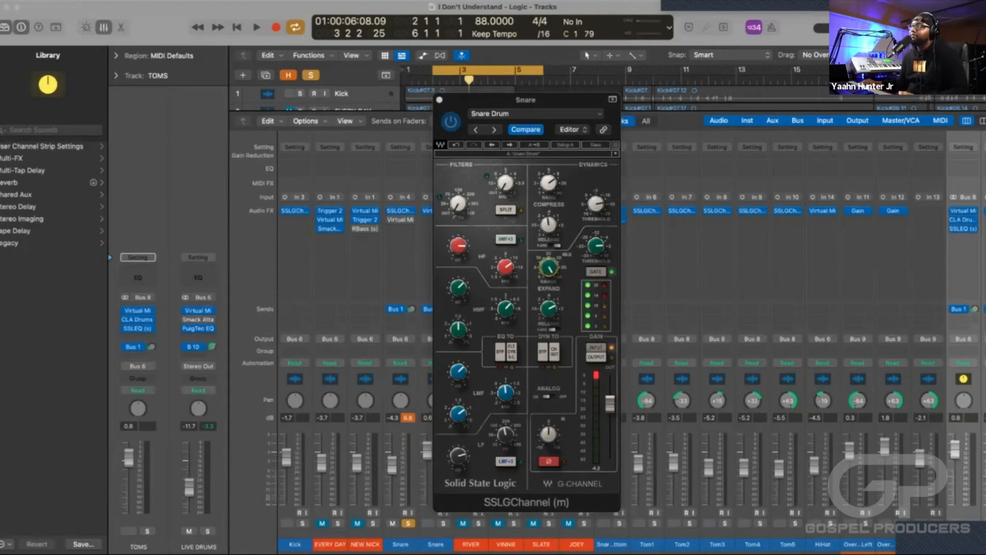
{"action": "left_click_drag", "start_coordinate": [548, 267], "coordinate": [549, 313]}
{"action": "key", "text": "space"}
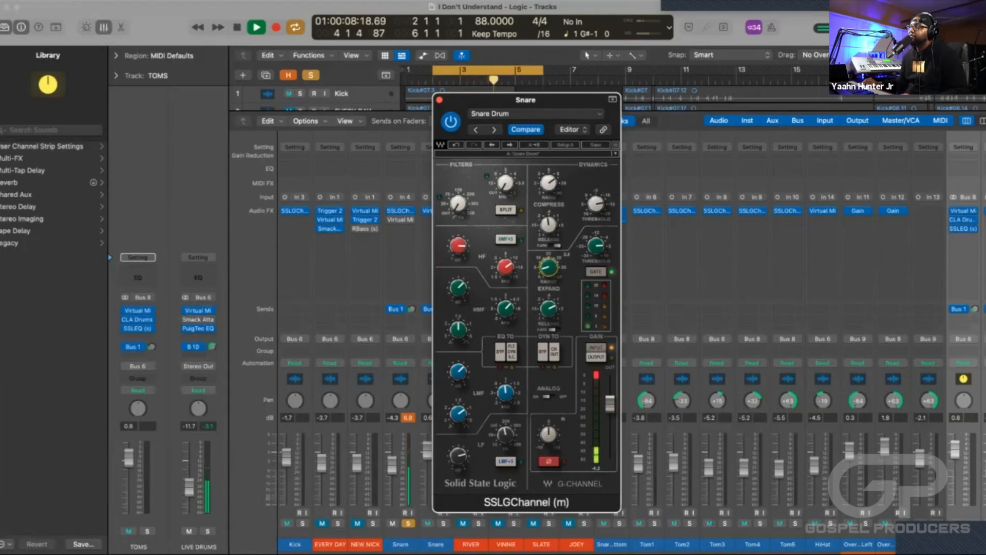
{"action": "key", "text": "space"}
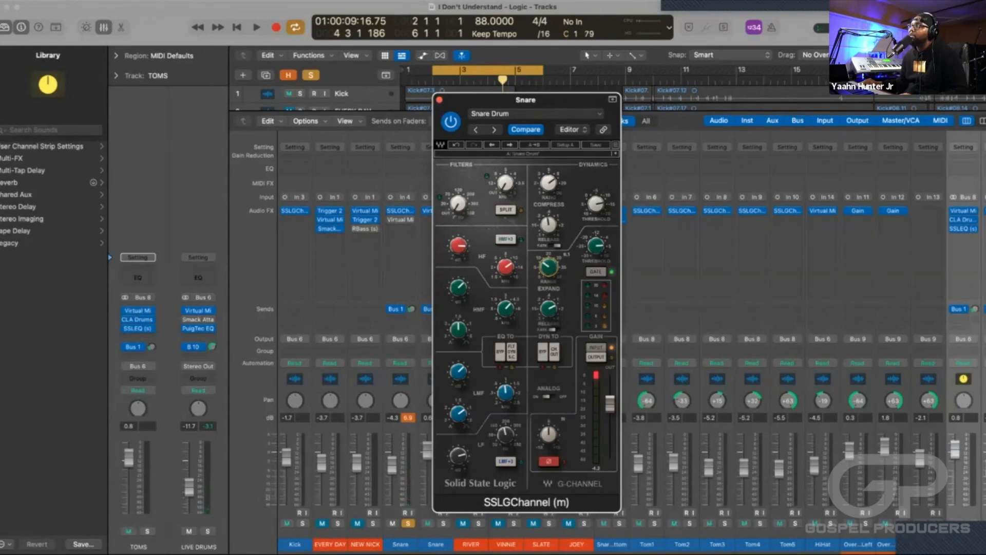
{"action": "key", "text": "space"}
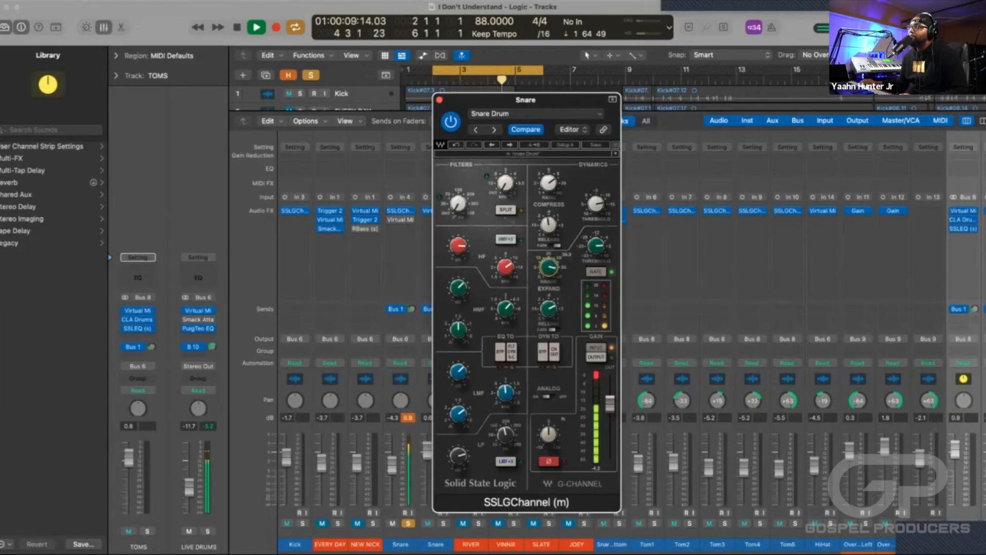
{"action": "key", "text": "space"}
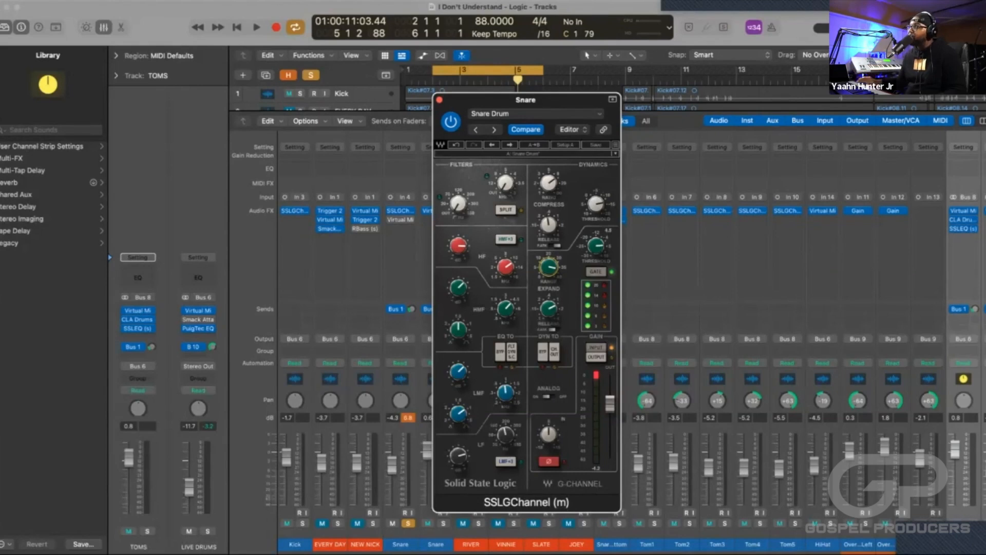
Adjust the expander threshold in the Snare's SSLGChannel and audition the soloed Snare in the loop.
{"action": "left_click_drag", "start_coordinate": [596, 246], "coordinate": [596, 285]}
{"action": "key", "text": "space"}
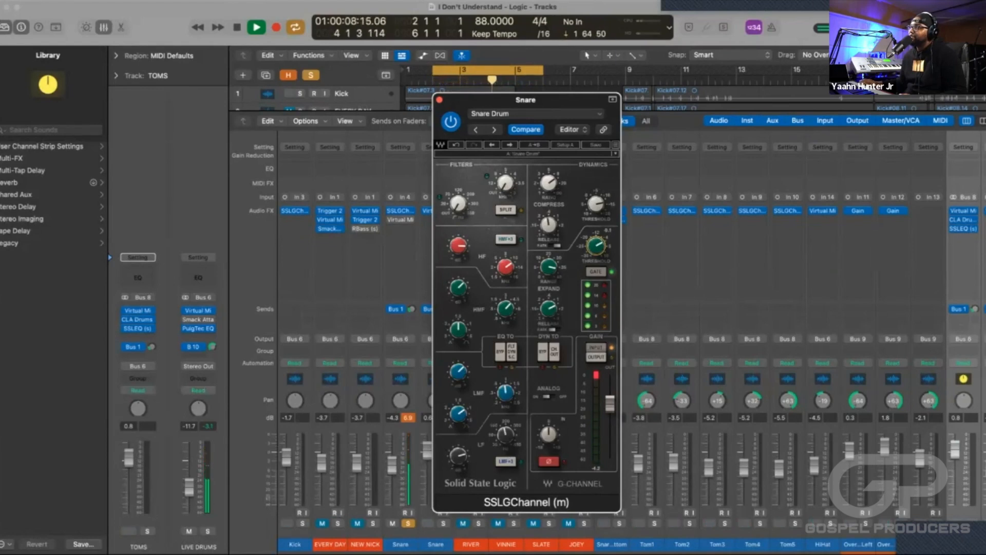
{"action": "key", "text": "space"}
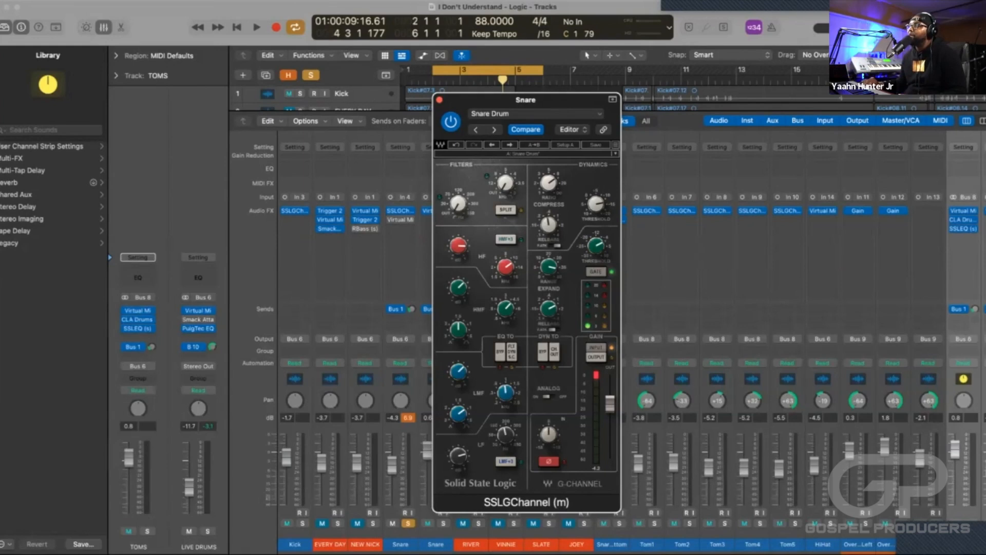
Close the Snare's SSLGChannel and check the Kick channel's SSLGChannel settings, leaving its window closed.
{"action": "left_click", "coordinate": [439, 100]}
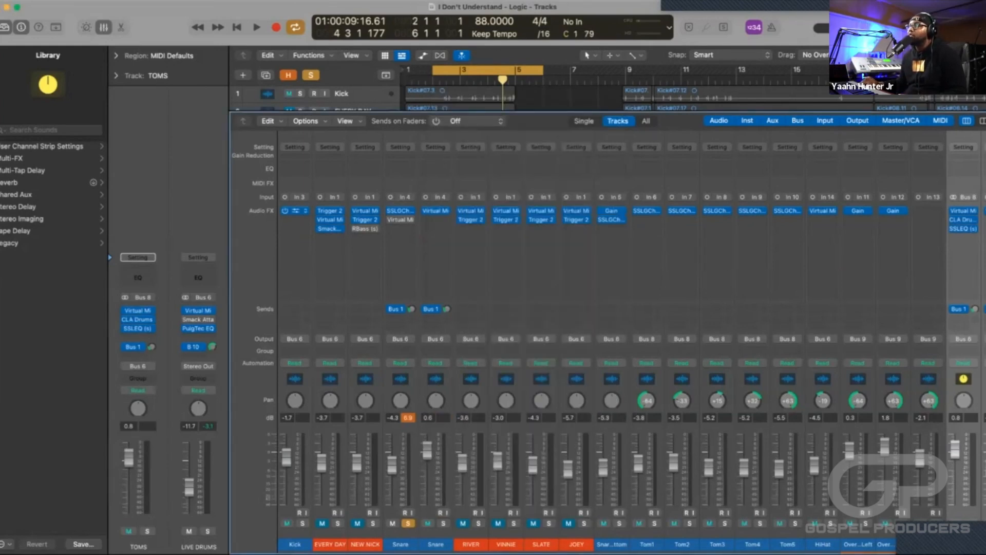
{"action": "left_click", "coordinate": [294, 211]}
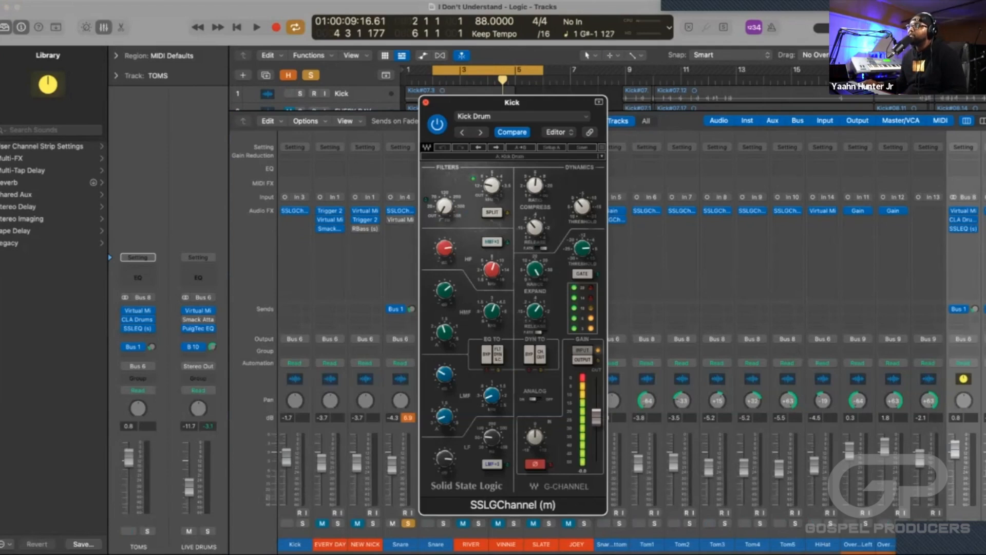
{"action": "left_click", "coordinate": [426, 102]}
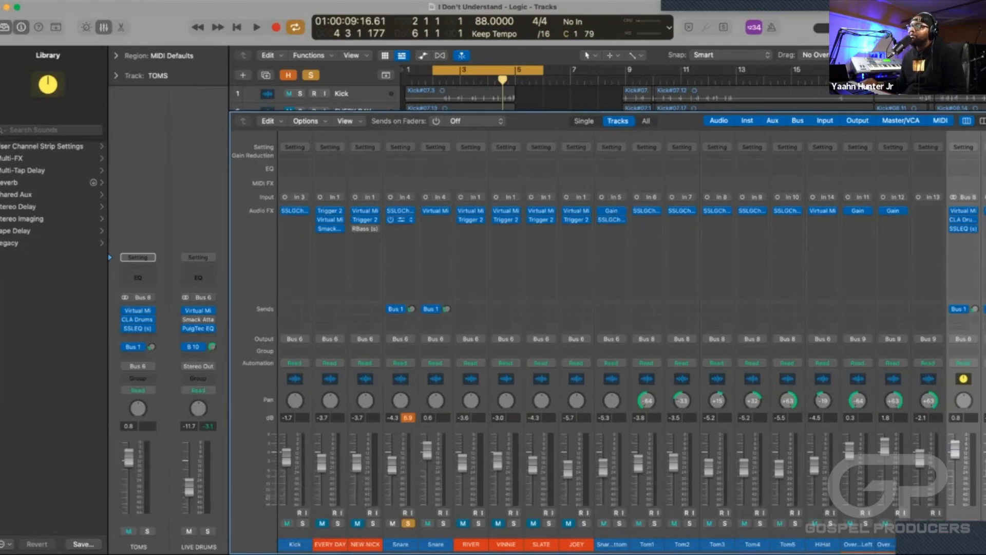
Re-enable Virtual Mix Rack on the first Snare channel, audition it in the loop, and leave its window closed and the channel unsoloed.
{"action": "left_click", "coordinate": [401, 211]}
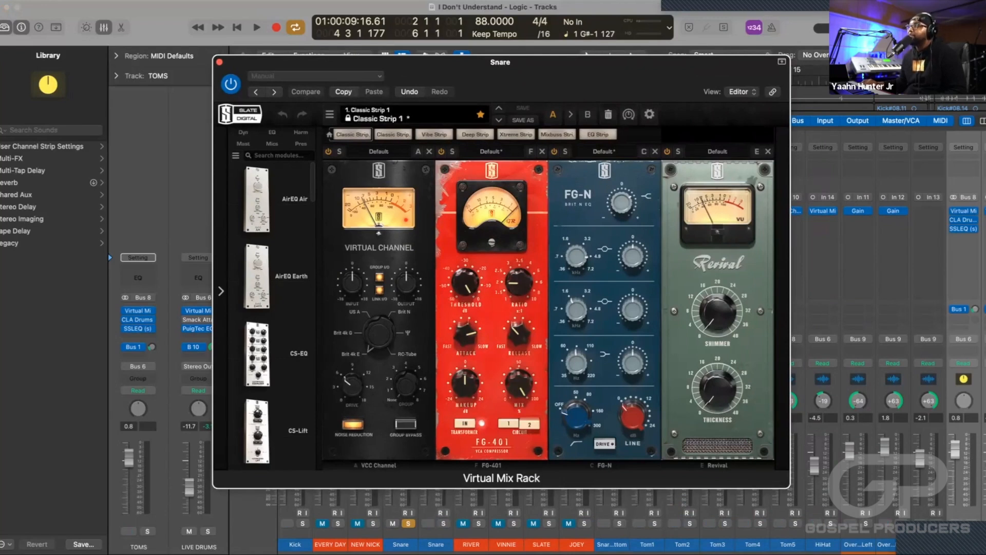
{"action": "key", "text": "space"}
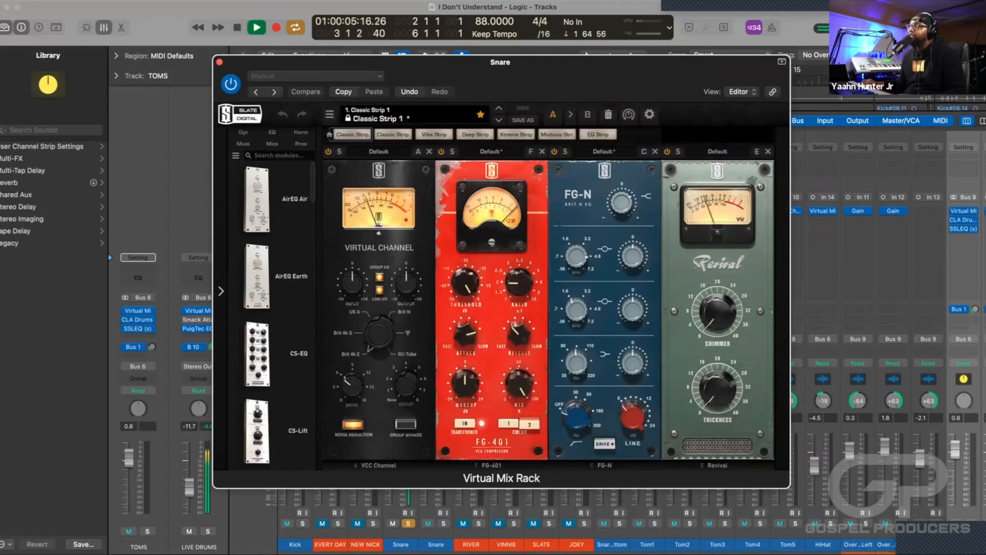
{"action": "key", "text": "space"}
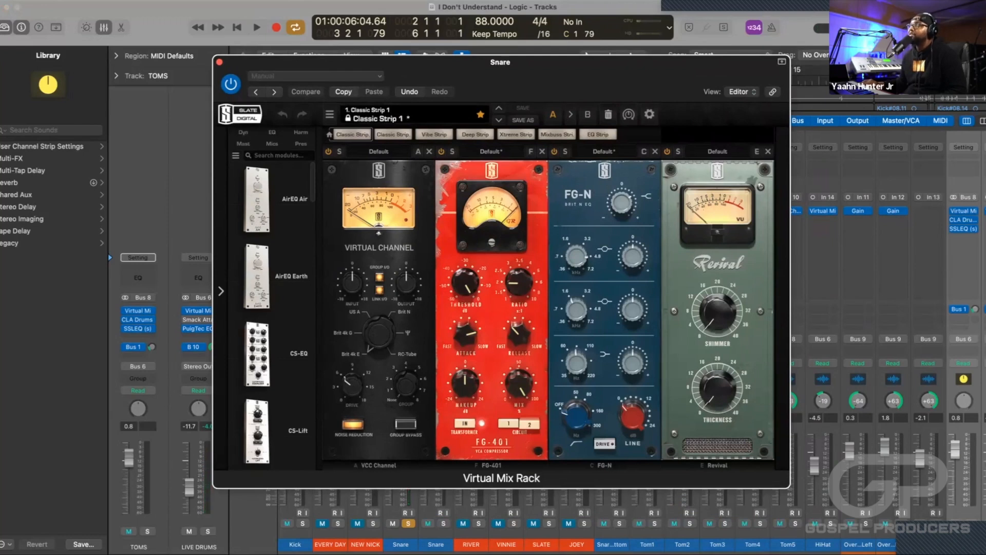
{"action": "key", "text": "super+w"}
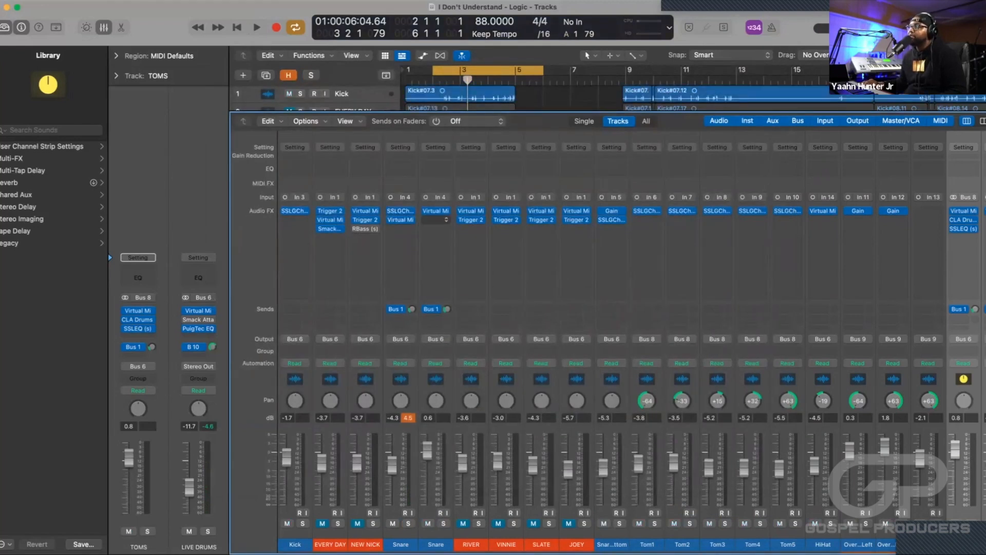
Audition the second Snare channel soloed in the loop with its Virtual Mix Rack open, leaving the window closed and the channel unsoloed.
{"action": "left_click", "coordinate": [436, 210]}
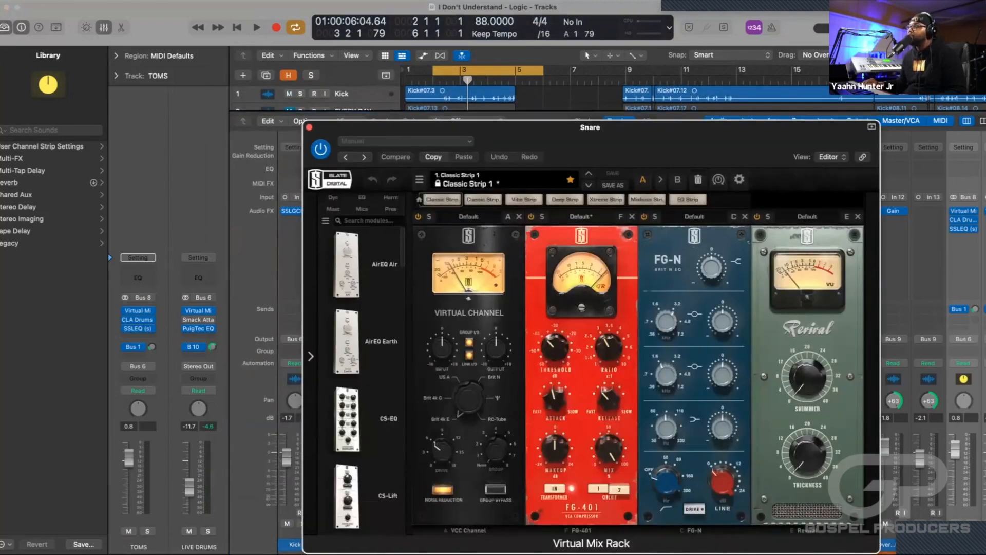
{"action": "left_click_drag", "start_coordinate": [483, 128], "coordinate": [564, 37]}
{"action": "left_click", "coordinate": [444, 522]}
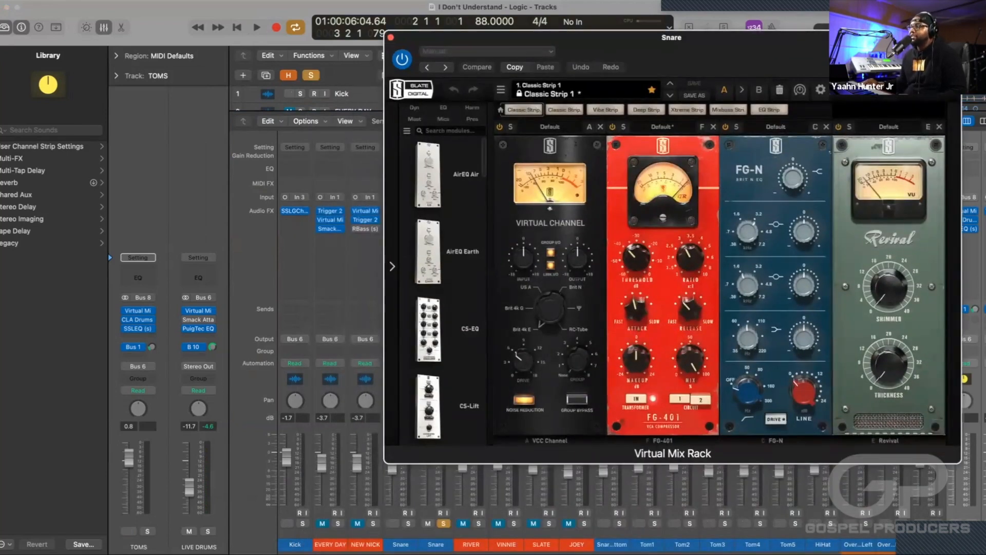
{"action": "key", "text": "space"}
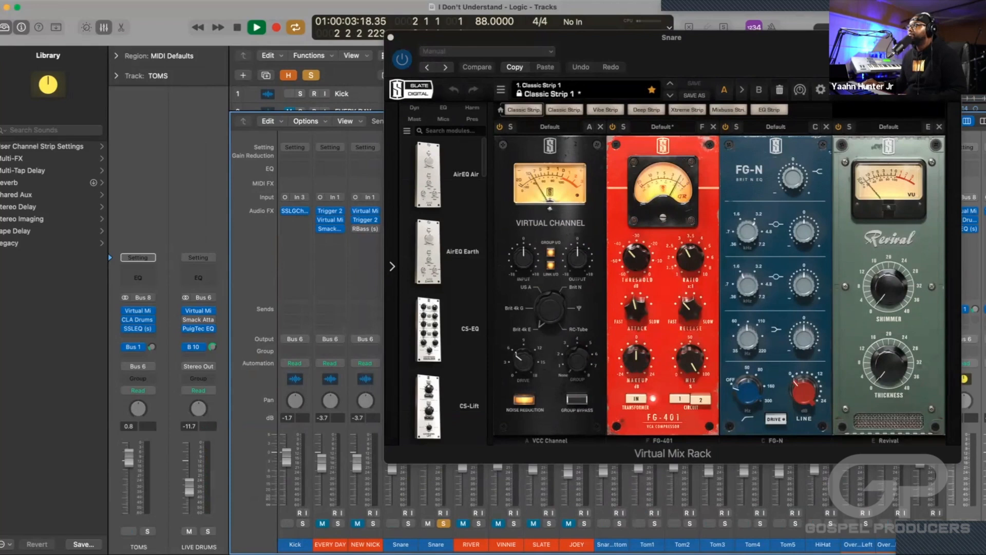
{"action": "left_click_drag", "start_coordinate": [565, 38], "coordinate": [395, 88]}
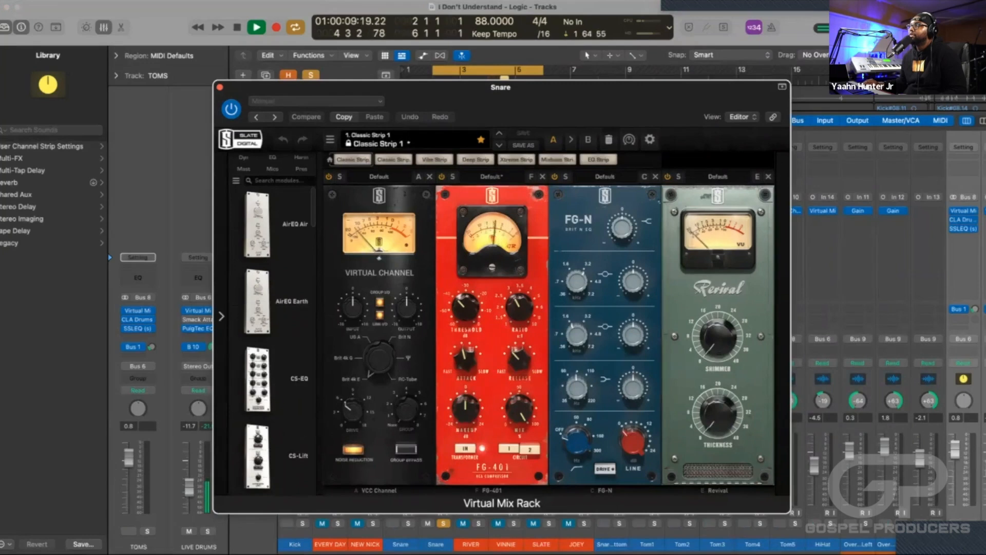
{"action": "key", "text": "space"}
{"action": "left_click", "coordinate": [220, 87]}
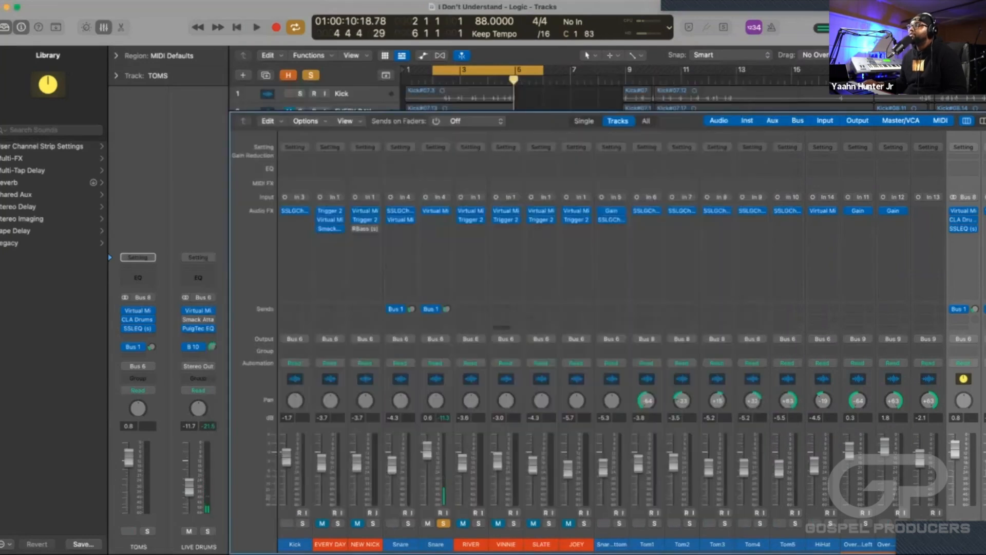
{"action": "left_click", "coordinate": [443, 523]}
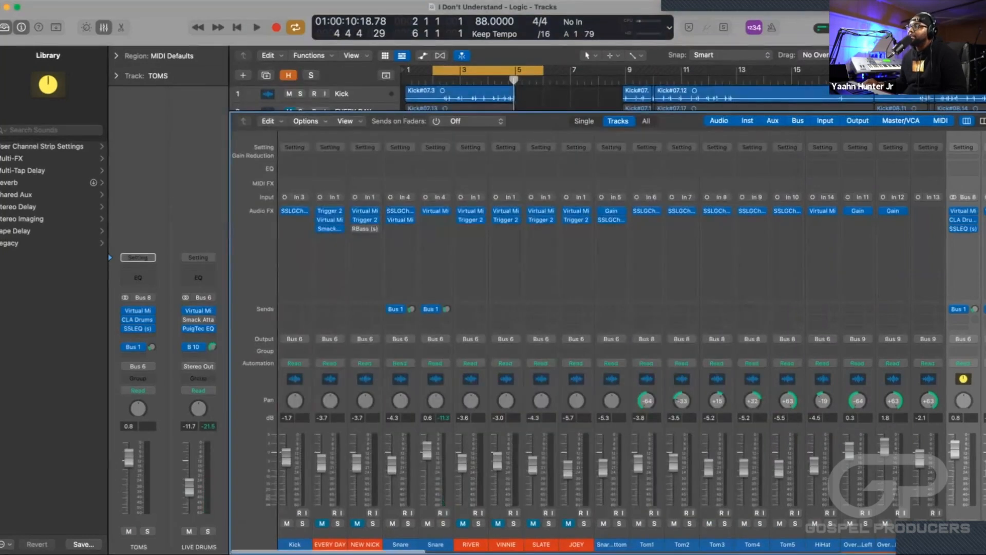
{"action": "scroll", "coordinate": [444, 493], "scroll_direction": "right", "scroll_amount": 2}
{"action": "scroll", "coordinate": [606, 339], "scroll_direction": "right", "scroll_amount": 8}
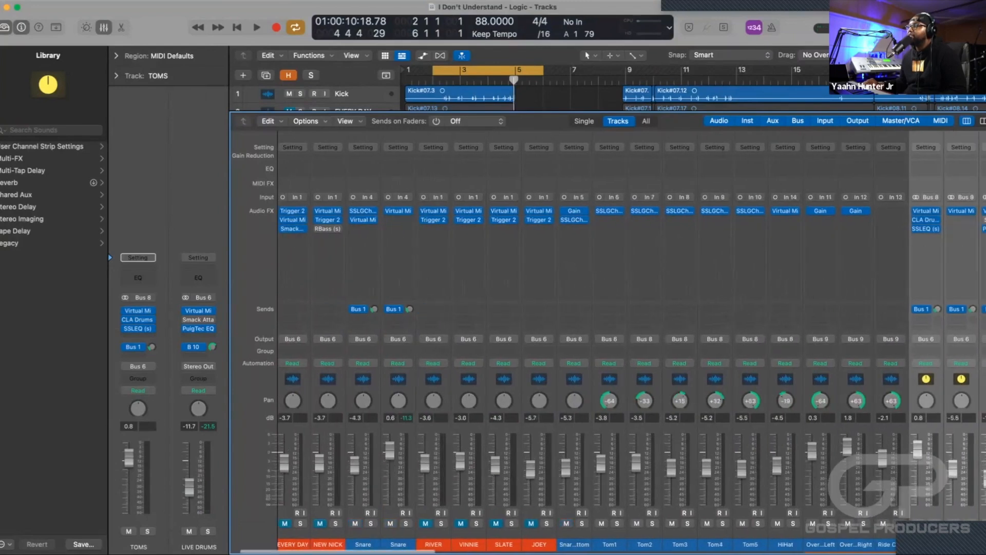
Select the Tom1 channel and inspect its SSLGChannel settings, leaving the plug-in window closed.
{"action": "scroll", "coordinate": [457, 463], "scroll_direction": "left", "scroll_amount": 4}
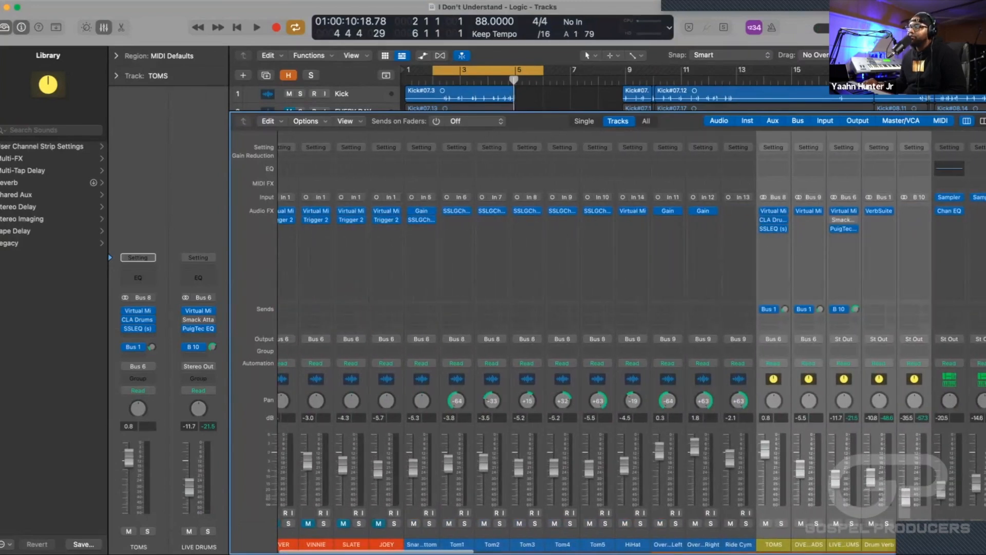
{"action": "left_click", "coordinate": [457, 544]}
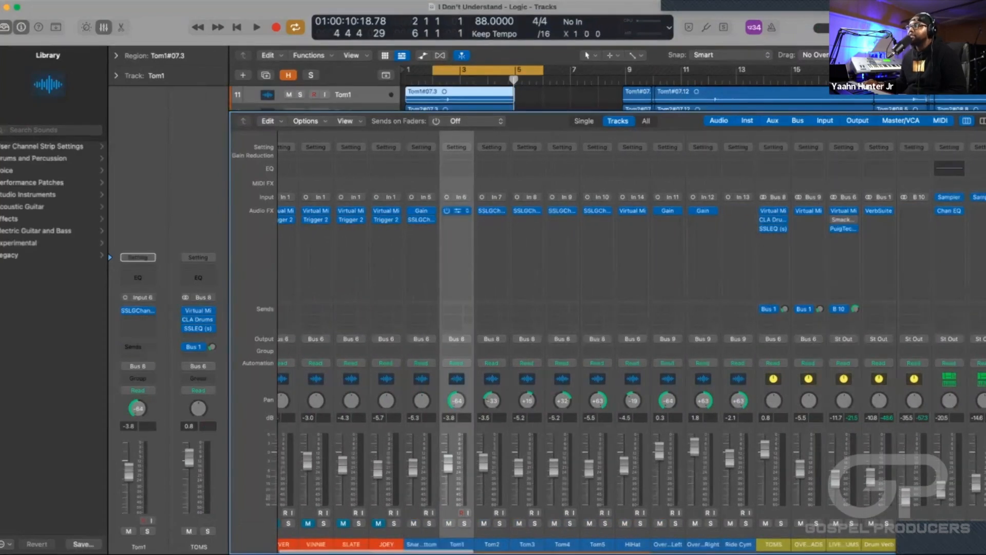
{"action": "left_click", "coordinate": [457, 210]}
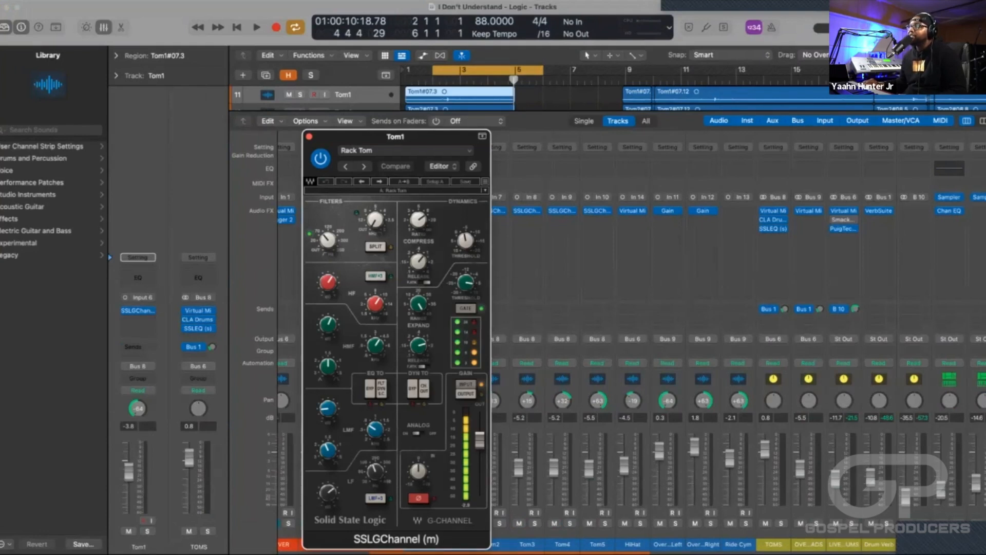
{"action": "left_click", "coordinate": [309, 137]}
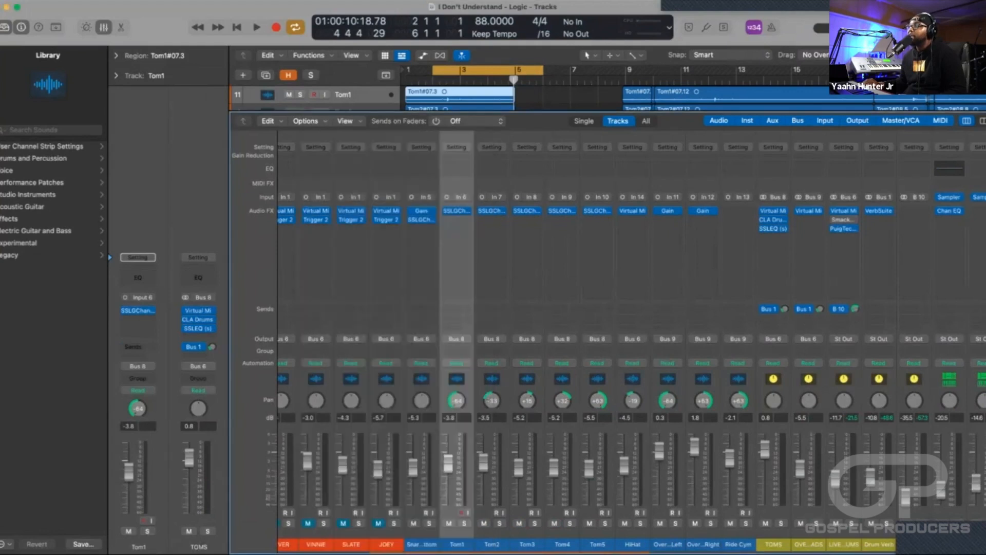
Inspect the Virtual Mix Rack modules on the HiHat channel, leaving the plug-in window closed.
{"action": "scroll", "coordinate": [576, 297], "scroll_direction": "right", "scroll_amount": 5}
{"action": "scroll", "coordinate": [474, 297], "scroll_direction": "left", "scroll_amount": 10}
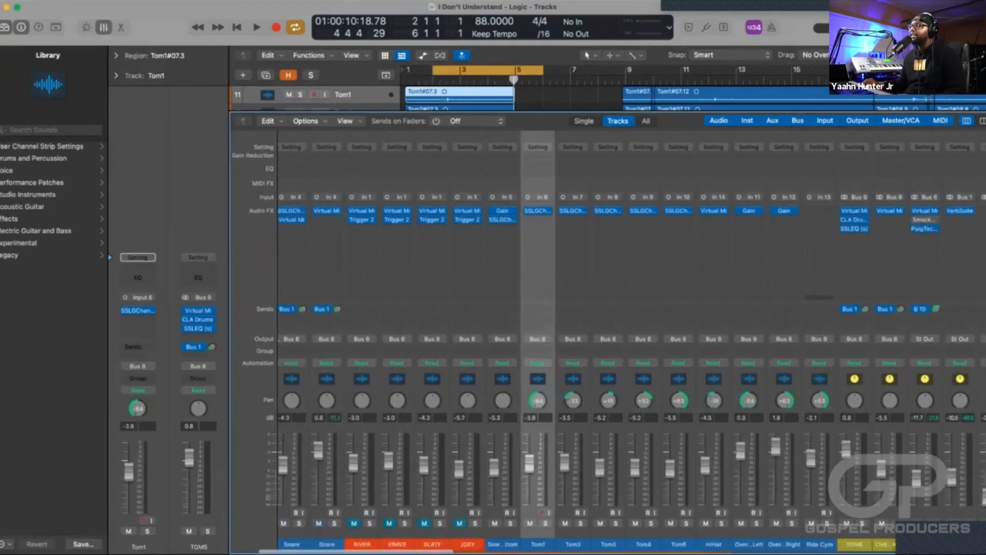
{"action": "scroll", "coordinate": [513, 257], "scroll_direction": "right", "scroll_amount": 9}
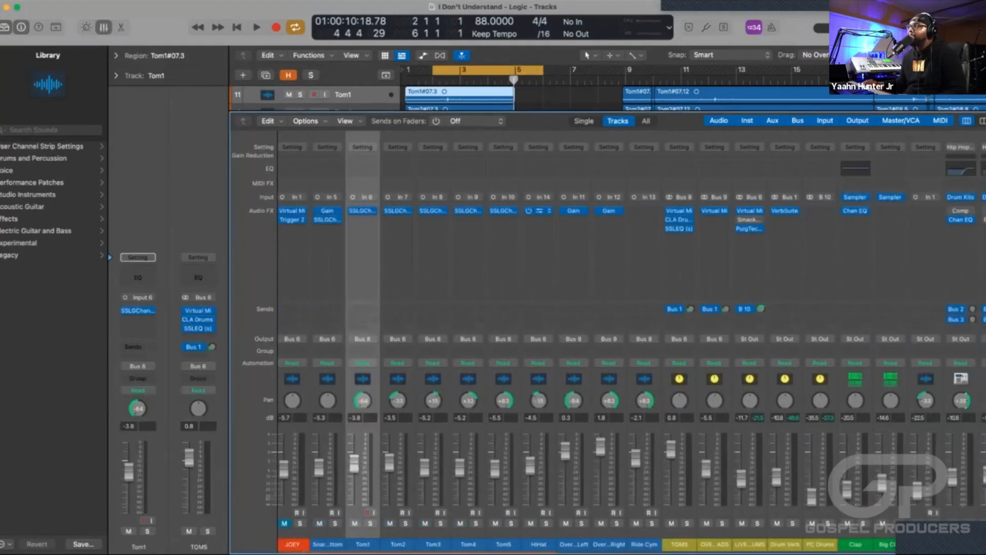
{"action": "left_click", "coordinate": [539, 211]}
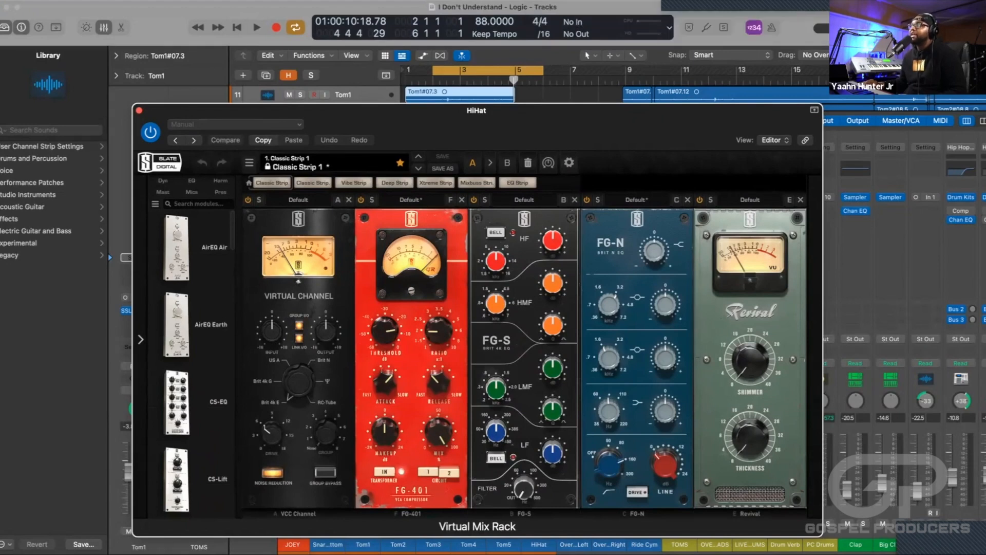
{"action": "key", "text": "super+w"}
Inspect the Virtual Mix Rack chain on the OVERHEADS bus, leaving the plug-in window closed.
{"action": "scroll", "coordinate": [504, 291], "scroll_direction": "right", "scroll_amount": 3}
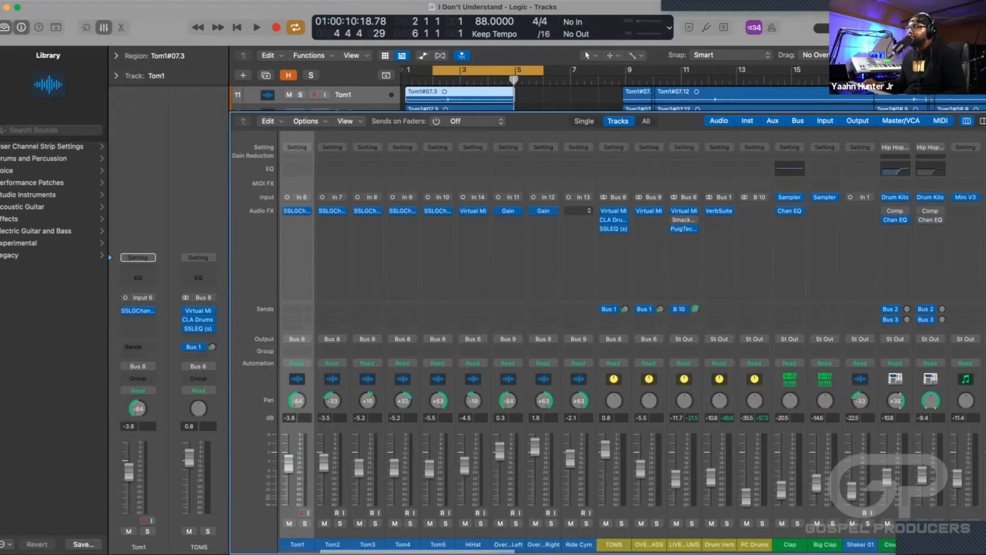
{"action": "scroll", "coordinate": [649, 256], "scroll_direction": "right", "scroll_amount": 3}
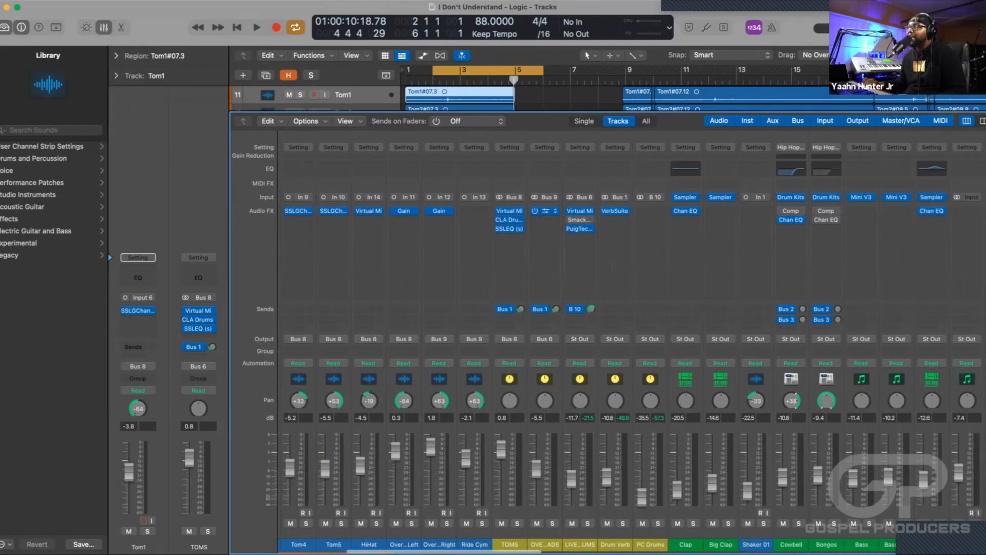
{"action": "left_click", "coordinate": [545, 210]}
{"action": "left_click_drag", "start_coordinate": [575, 128], "coordinate": [440, 98]}
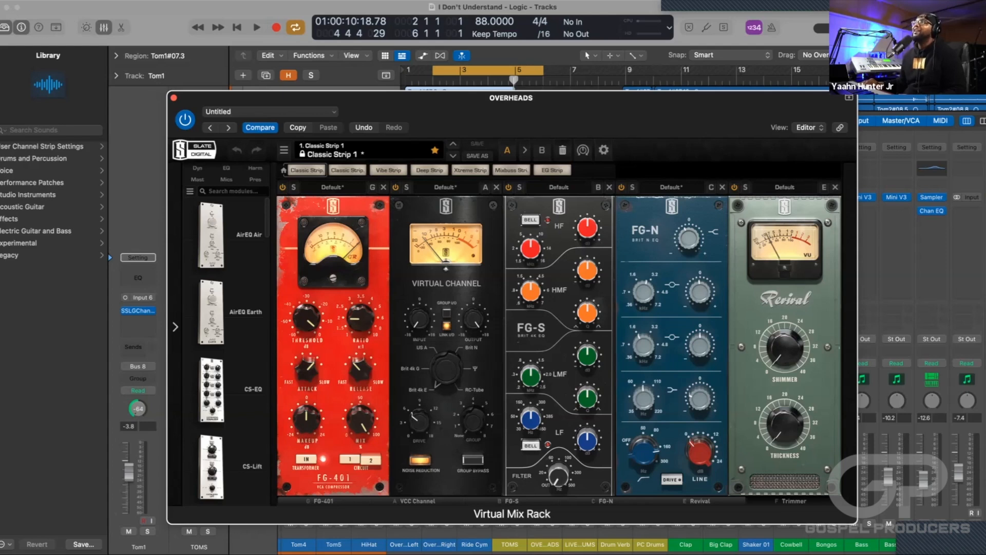
{"action": "left_click", "coordinate": [173, 98]}
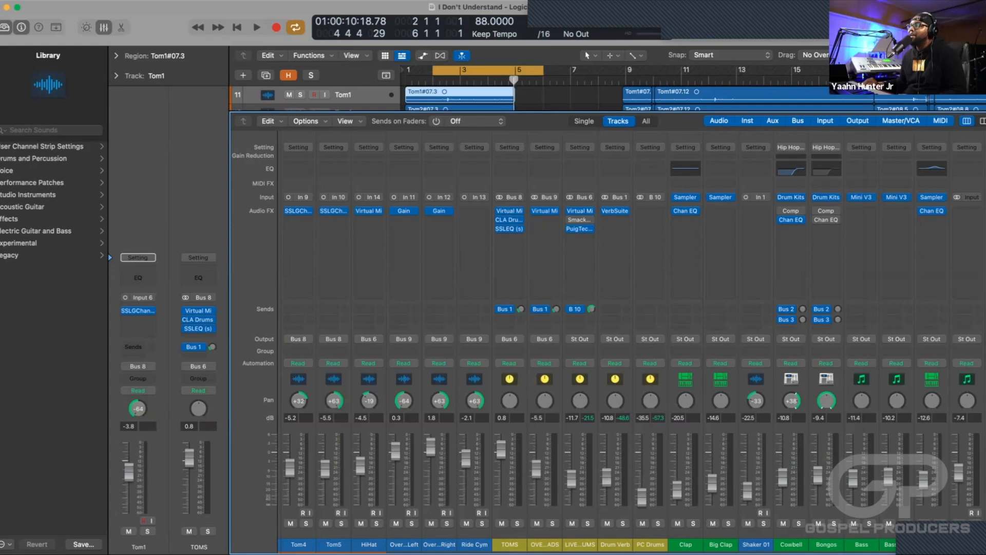
Solo LIVE DRUMS, Drum Verb and PC Drums and audition the live kit in the loop.
{"action": "scroll", "coordinate": [510, 360], "scroll_direction": "left", "scroll_amount": 5}
{"action": "scroll", "coordinate": [643, 363], "scroll_direction": "left", "scroll_amount": 4}
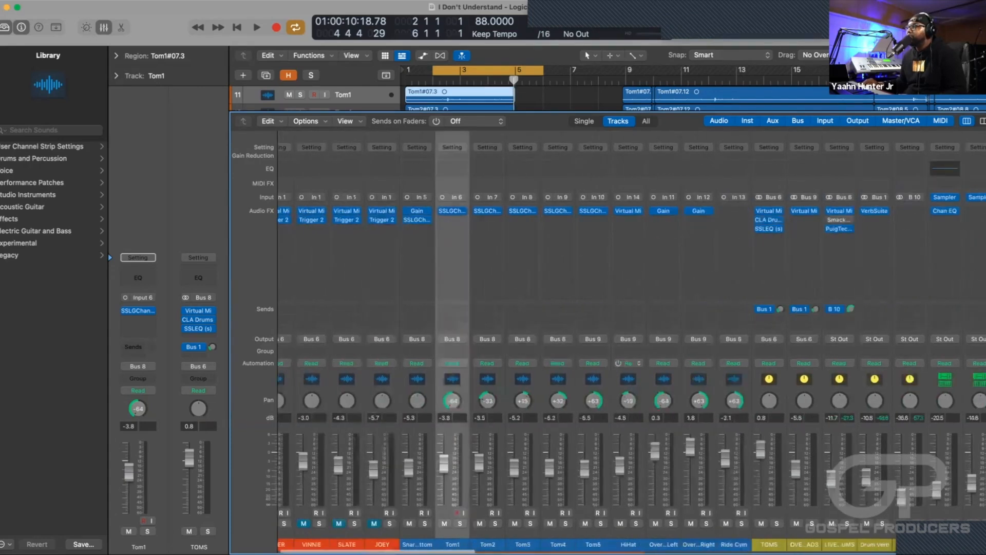
{"action": "scroll", "coordinate": [643, 364], "scroll_direction": "right", "scroll_amount": 7}
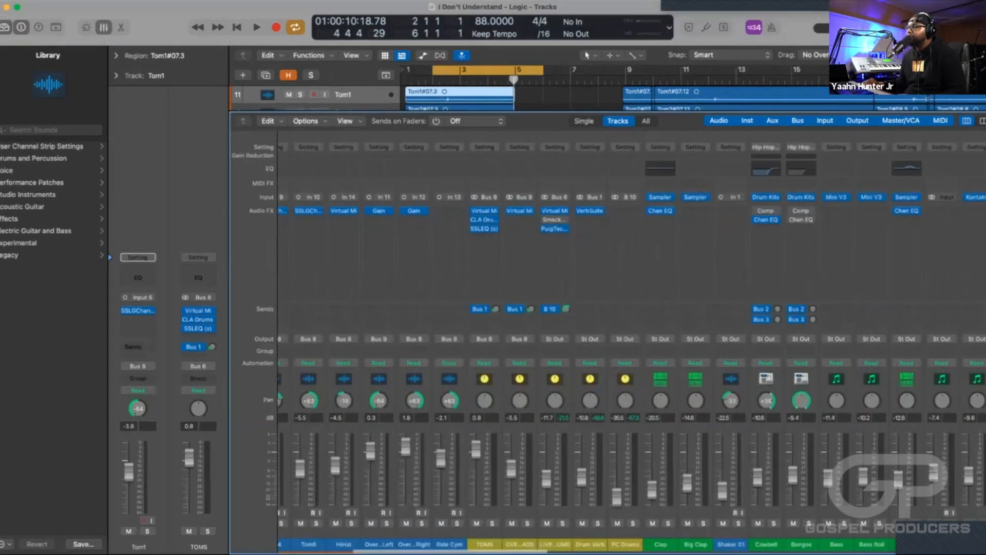
{"action": "left_click", "coordinate": [563, 523]}
{"action": "left_click", "coordinate": [598, 523]}
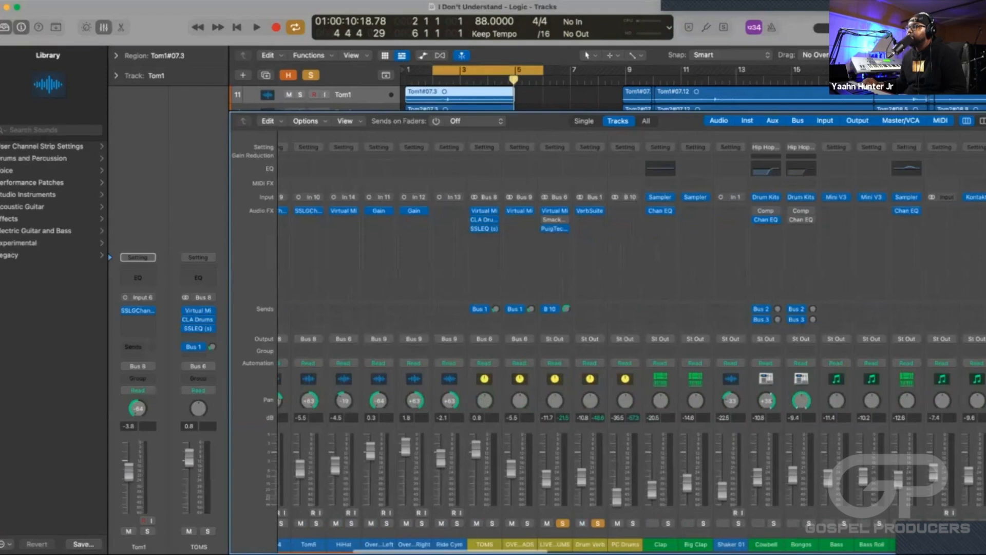
{"action": "left_click", "coordinate": [633, 523]}
{"action": "key", "text": "space"}
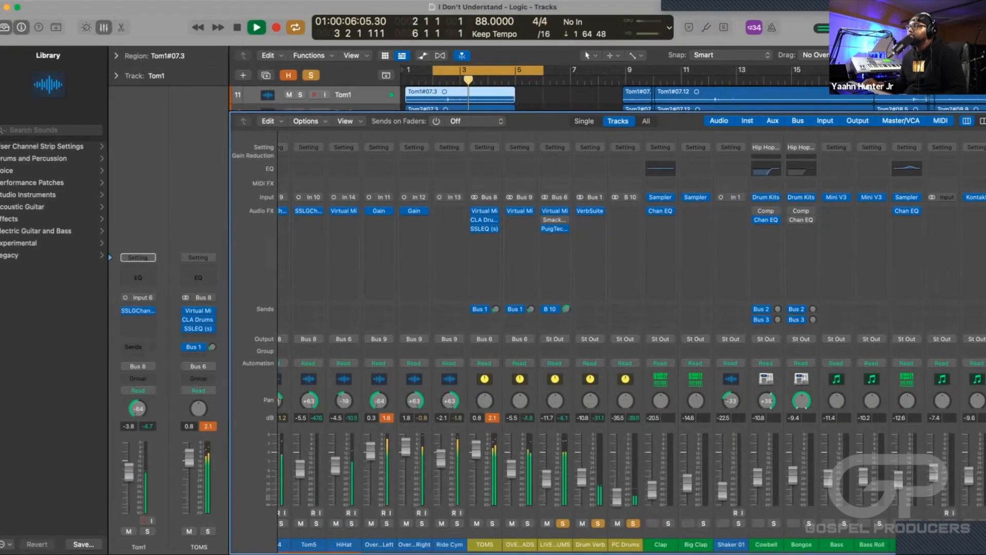
{"action": "scroll", "coordinate": [632, 329], "scroll_direction": "left", "scroll_amount": 10}
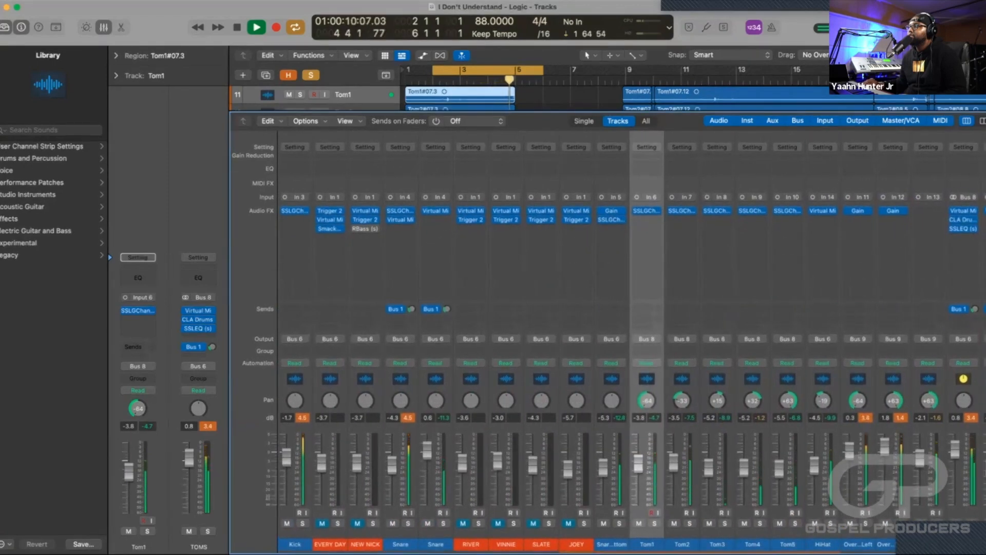
{"action": "key", "text": "space"}
Select the EVERY DAY, NEW NICK, RIVER, VINNIE, SLATE and JOEY sample channels together and unmute them.
{"action": "left_click", "coordinate": [329, 544]}
{"action": "left_click", "coordinate": [365, 544], "text": "shift"}
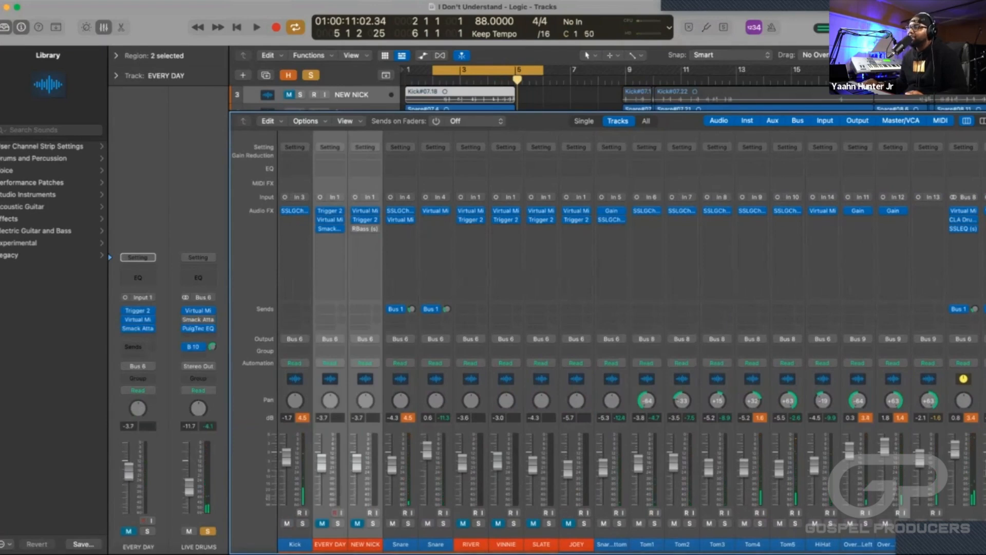
{"action": "left_click", "coordinate": [471, 544], "text": "super"}
{"action": "left_click", "coordinate": [506, 544], "text": "super"}
{"action": "left_click", "coordinate": [541, 544], "text": "super"}
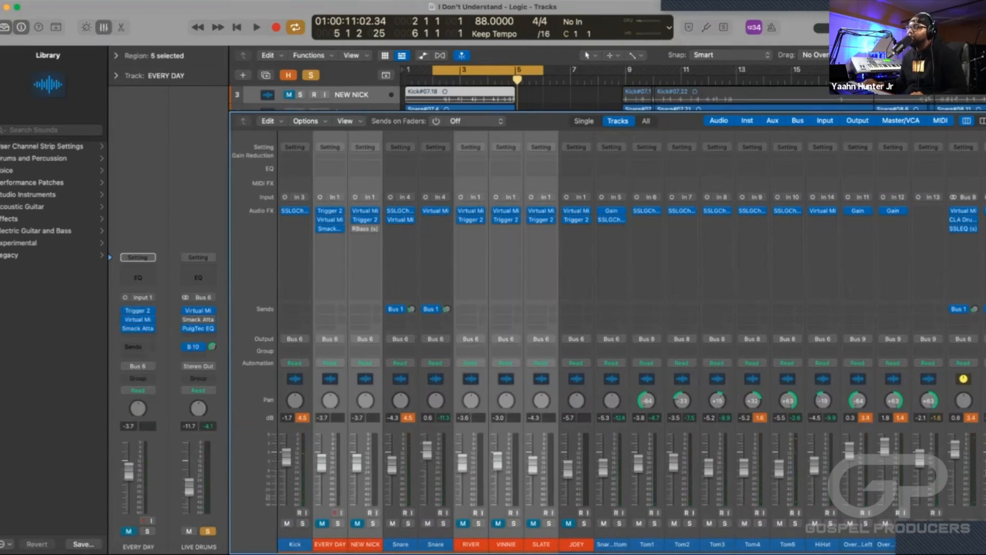
{"action": "left_click", "coordinate": [577, 544], "text": "super"}
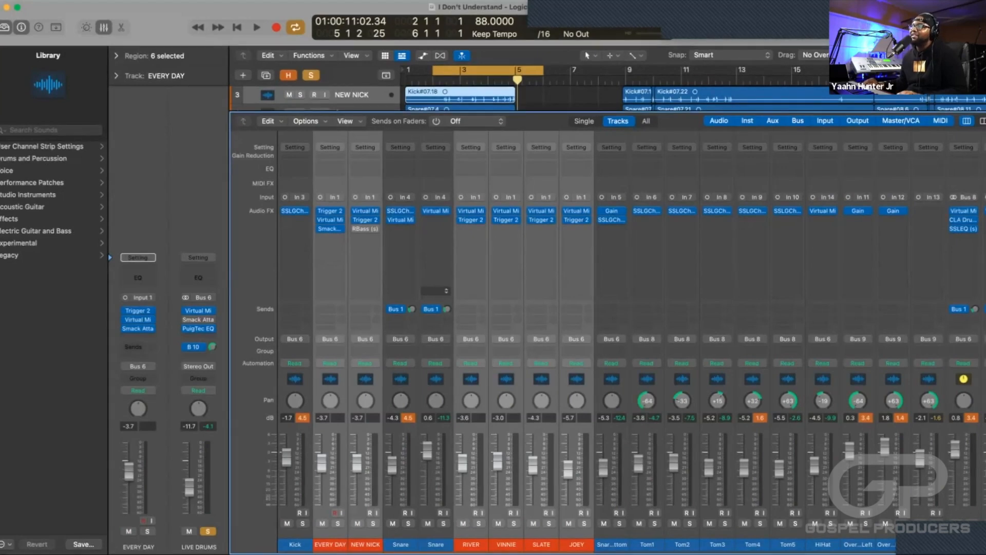
Audition the soloed live drums in the loop with the kick and snare sample layers active, checking levels across the channels.
{"action": "key", "text": "space"}
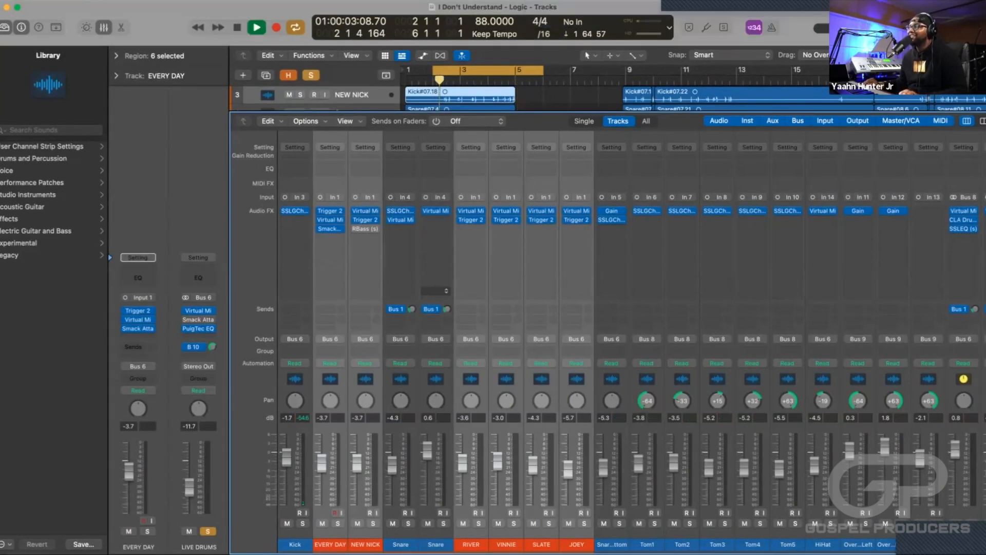
{"action": "scroll", "coordinate": [606, 334], "scroll_direction": "right", "scroll_amount": 10}
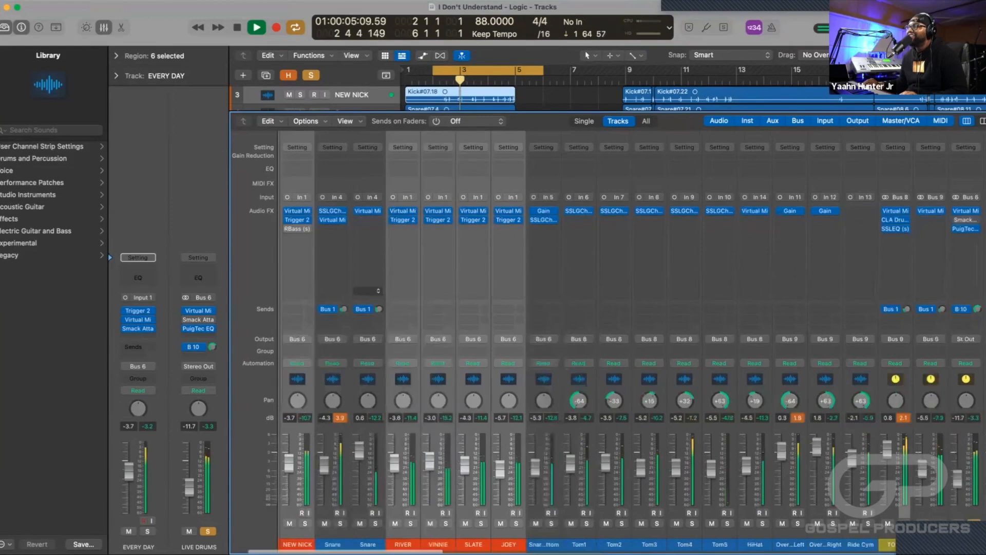
{"action": "scroll", "coordinate": [607, 334], "scroll_direction": "right", "scroll_amount": 6}
{"action": "scroll", "coordinate": [606, 334], "scroll_direction": "left", "scroll_amount": 9}
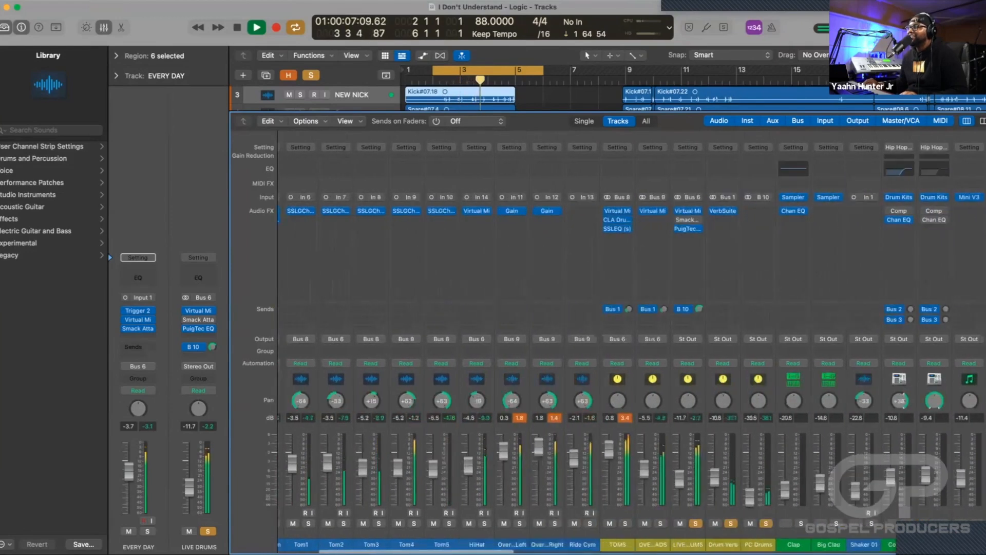
{"action": "scroll", "coordinate": [606, 333], "scroll_direction": "left", "scroll_amount": 8}
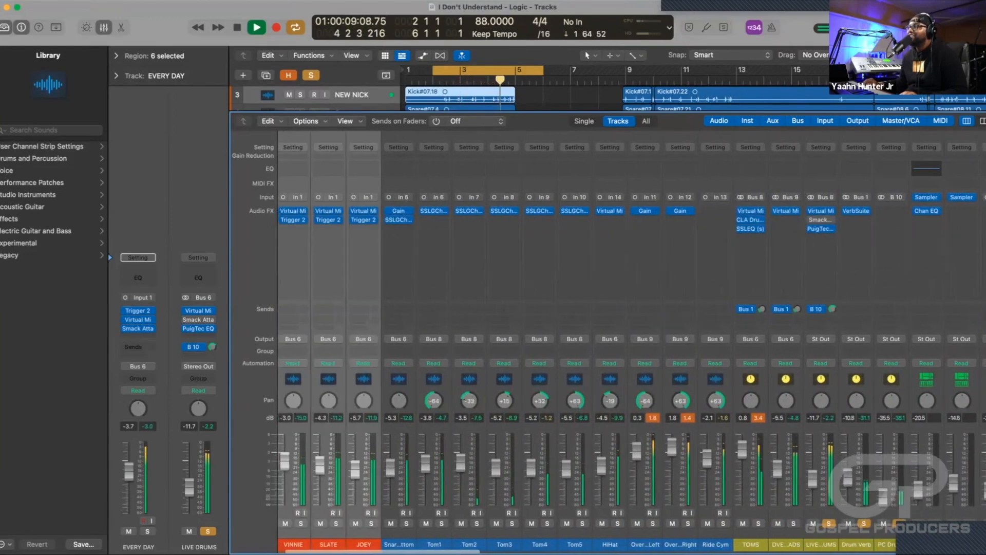
{"action": "scroll", "coordinate": [606, 334], "scroll_direction": "right", "scroll_amount": 1}
{"action": "key", "text": "space"}
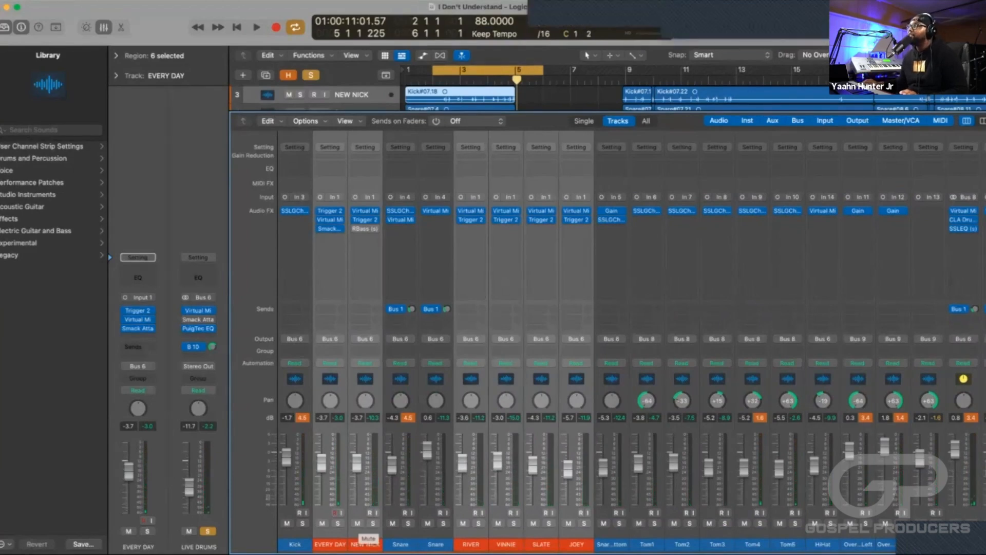
Clear the solos on LIVE DRUMS, Drum Verb and PC Drums and hide the mixer.
{"action": "scroll", "coordinate": [358, 523], "scroll_direction": "right", "scroll_amount": 6}
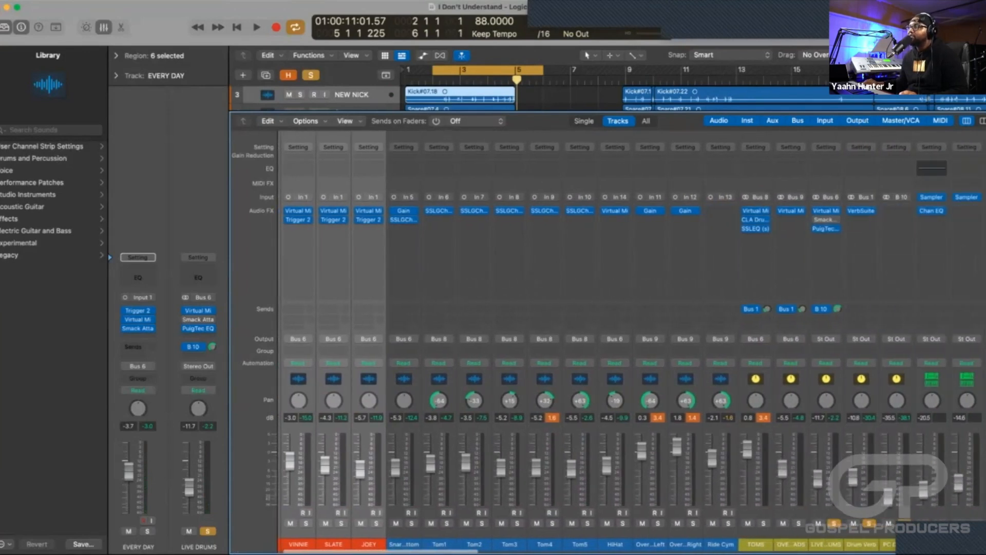
{"action": "scroll", "coordinate": [358, 523], "scroll_direction": "right", "scroll_amount": 6}
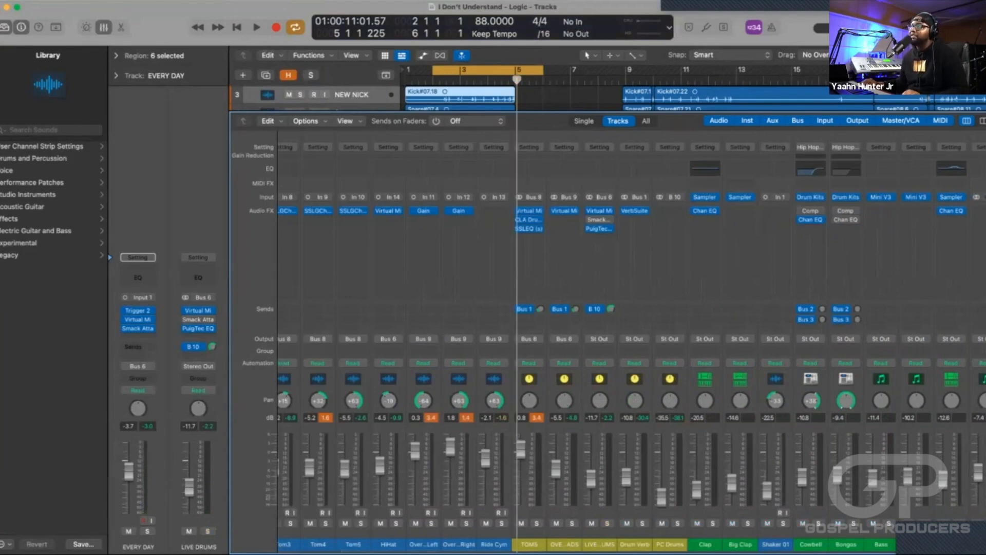
{"action": "key", "text": "x"}
Turn off cycle mode for the intro section.
{"action": "scroll", "coordinate": [693, 309], "scroll_direction": "right", "scroll_amount": 5}
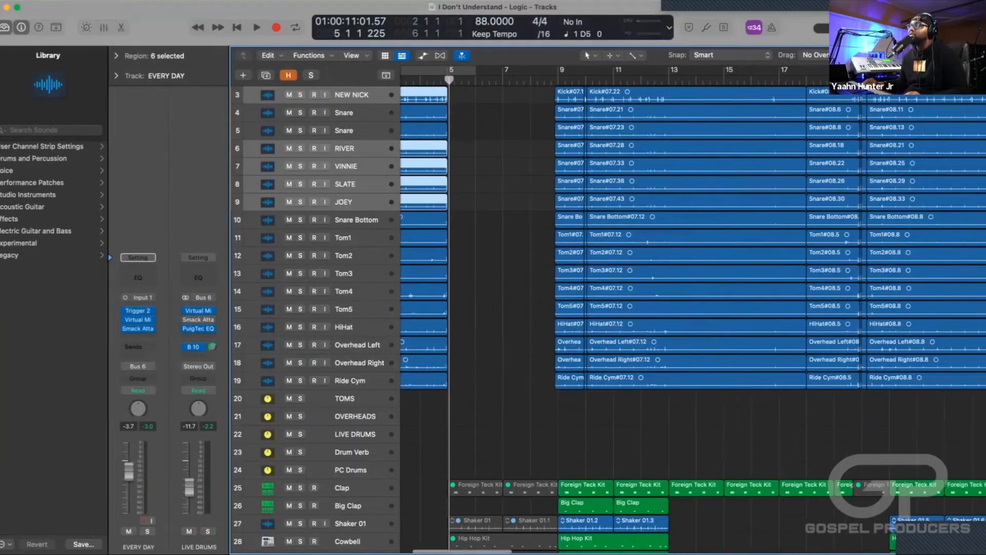
{"action": "scroll", "coordinate": [692, 308], "scroll_direction": "left", "scroll_amount": 4}
{"action": "key", "text": "c"}
{"action": "key", "text": "super+Left"}
{"action": "key", "text": "super+Left"}
{"action": "key", "text": "super+Left"}
{"action": "key", "text": "super+Left"}
{"action": "key", "text": "super+Left"}
{"action": "scroll", "coordinate": [591, 319], "scroll_direction": "down", "scroll_amount": 15}
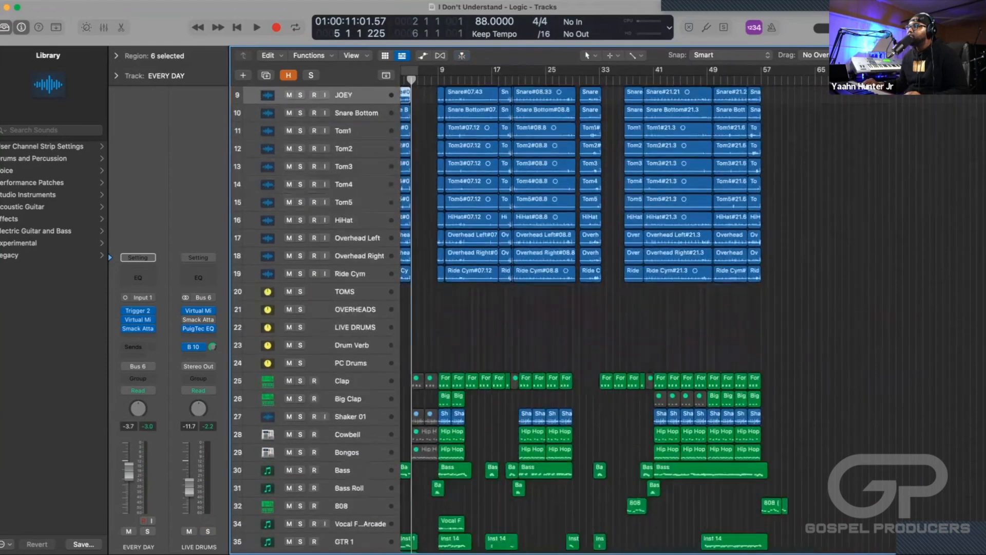
Place the playhead at bar 9 and select the Clap track with all its regions.
{"action": "key", "text": "super+Right"}
{"action": "key", "text": "super+Right"}
{"action": "key", "text": "super+Right"}
{"action": "key", "text": "super+Right"}
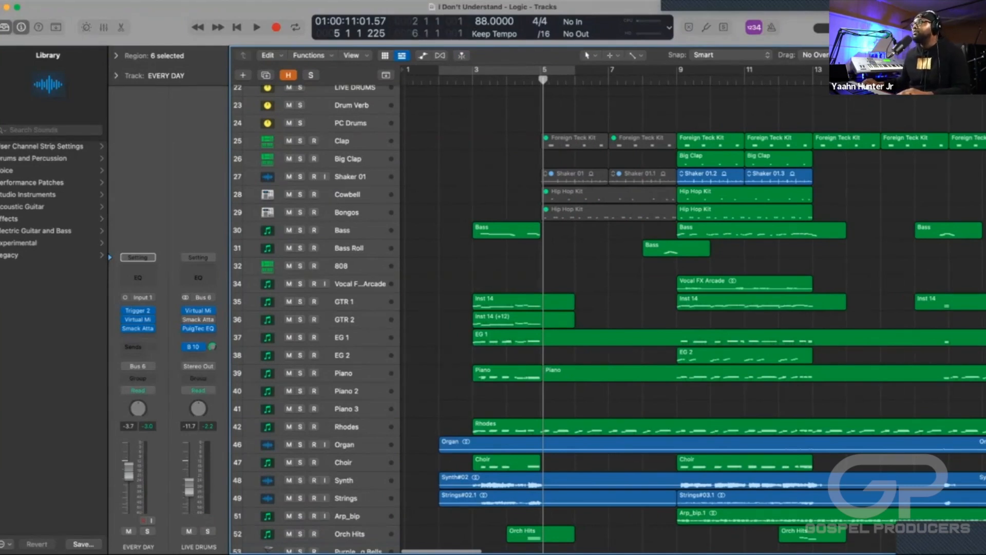
{"action": "scroll", "coordinate": [694, 309], "scroll_direction": "right", "scroll_amount": 5}
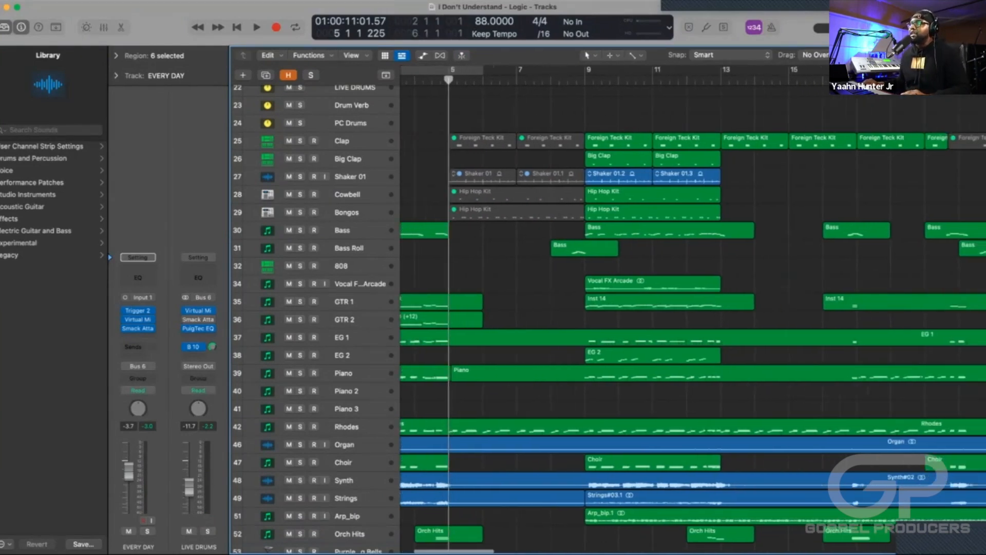
{"action": "scroll", "coordinate": [694, 308], "scroll_direction": "right", "scroll_amount": 5}
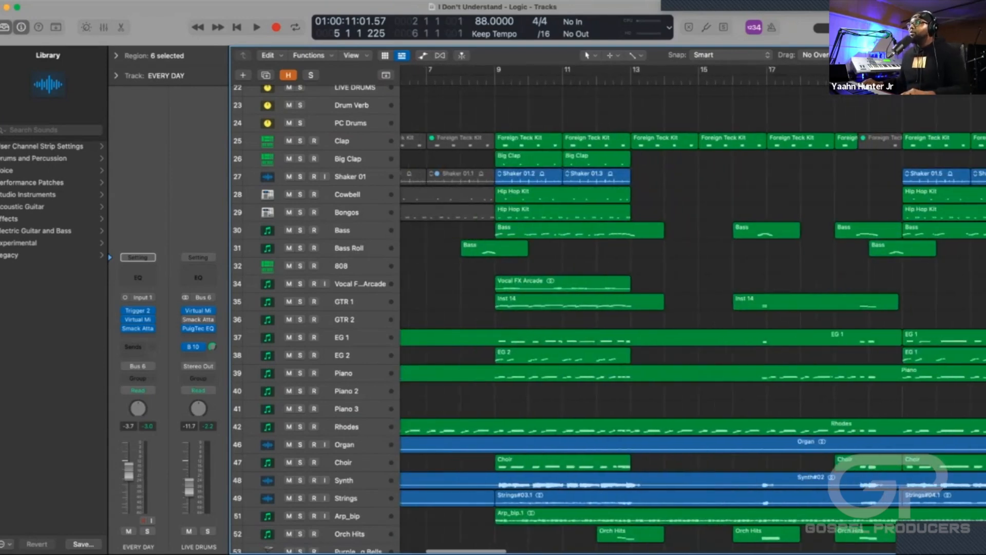
{"action": "scroll", "coordinate": [692, 306], "scroll_direction": "left", "scroll_amount": 2}
{"action": "scroll", "coordinate": [694, 318], "scroll_direction": "down", "scroll_amount": 7}
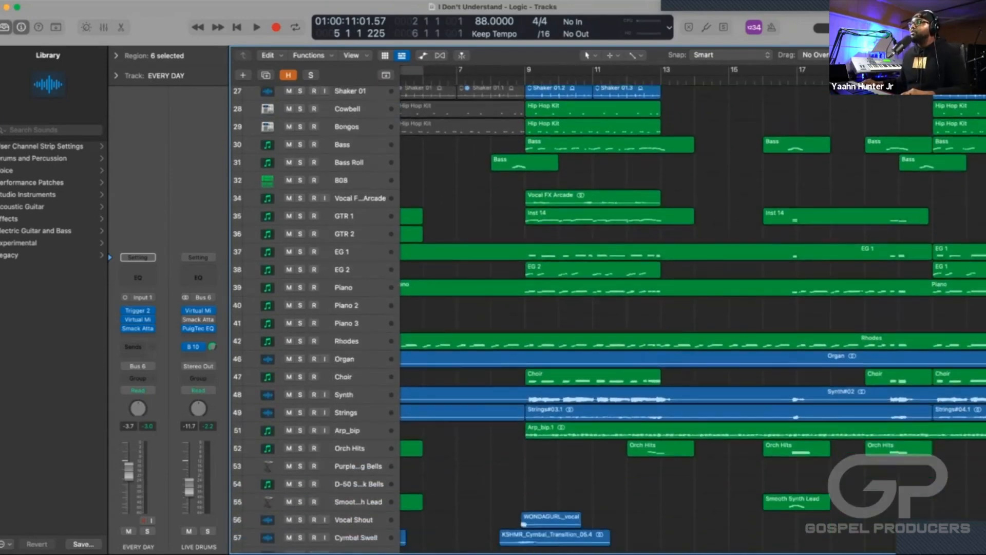
{"action": "scroll", "coordinate": [693, 318], "scroll_direction": "up", "scroll_amount": 6}
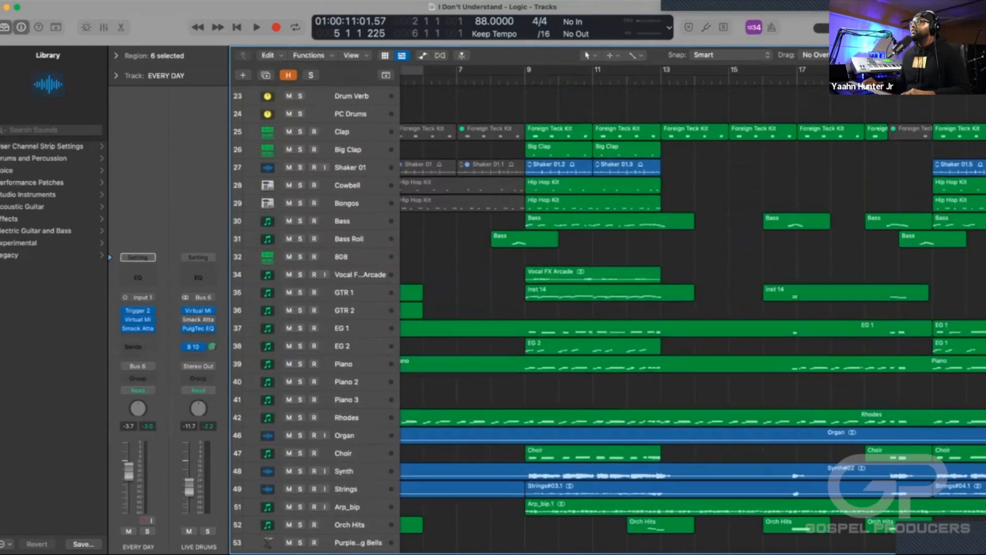
{"action": "key", "text": "space"}
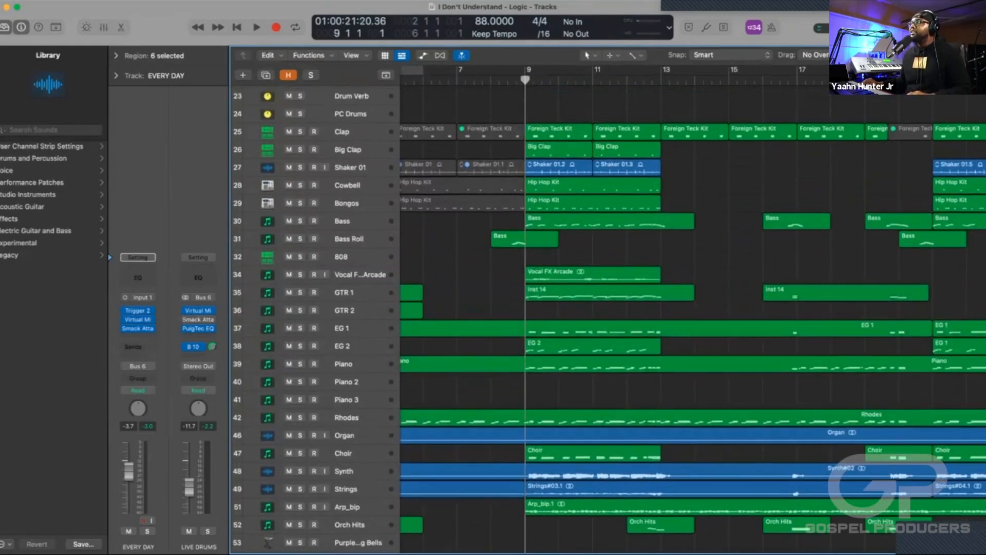
{"action": "left_click", "coordinate": [354, 132]}
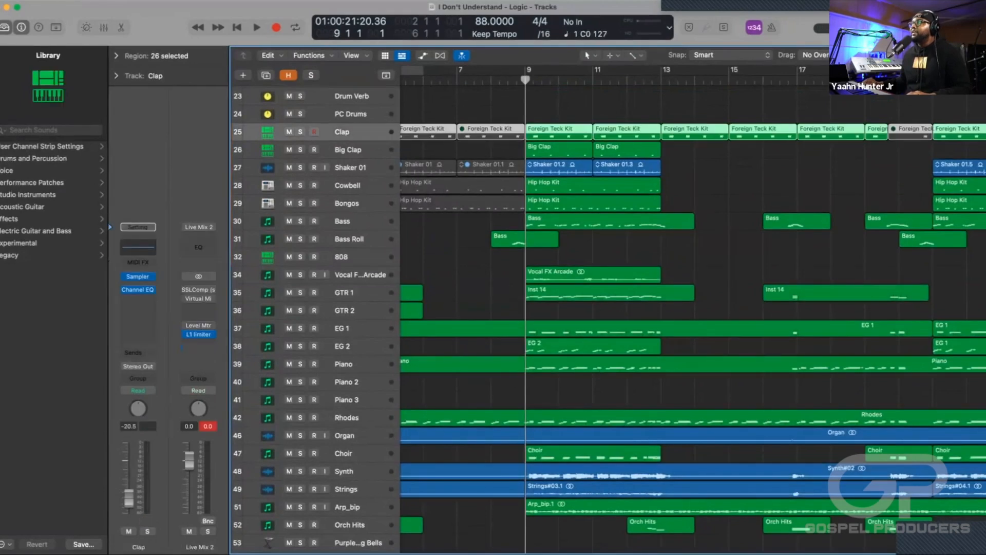
Audition the Clap, Big Clap, Shaker 01, Cowbell and Bongos tracks soloed together from bar 9, and clear their solos.
{"action": "left_click", "coordinate": [354, 203], "text": "shift"}
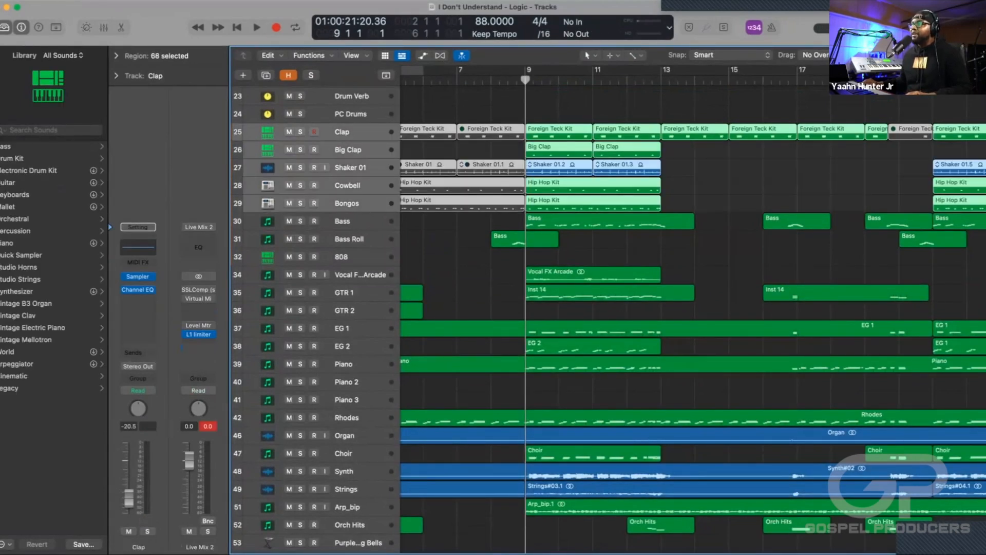
{"action": "key", "text": "s"}
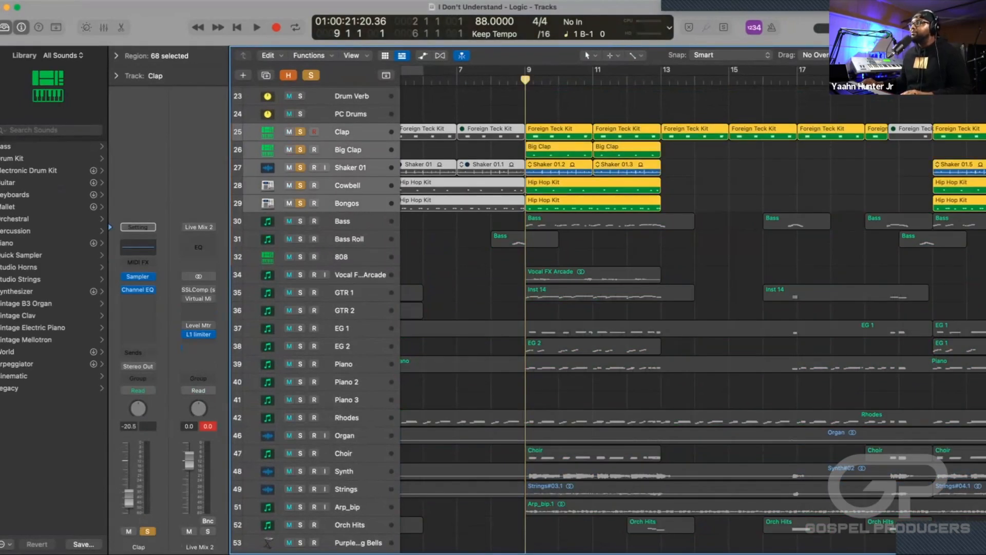
{"action": "key", "text": "space"}
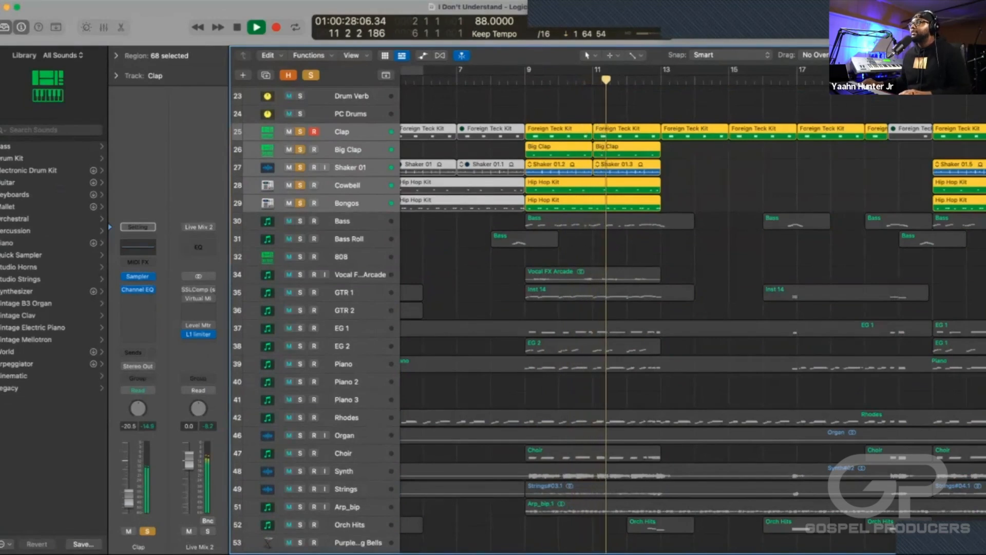
{"action": "scroll", "coordinate": [692, 313], "scroll_direction": "right", "scroll_amount": 2}
{"action": "scroll", "coordinate": [693, 313], "scroll_direction": "up", "scroll_amount": 1}
{"action": "scroll", "coordinate": [693, 314], "scroll_direction": "up", "scroll_amount": 3}
{"action": "key", "text": "space"}
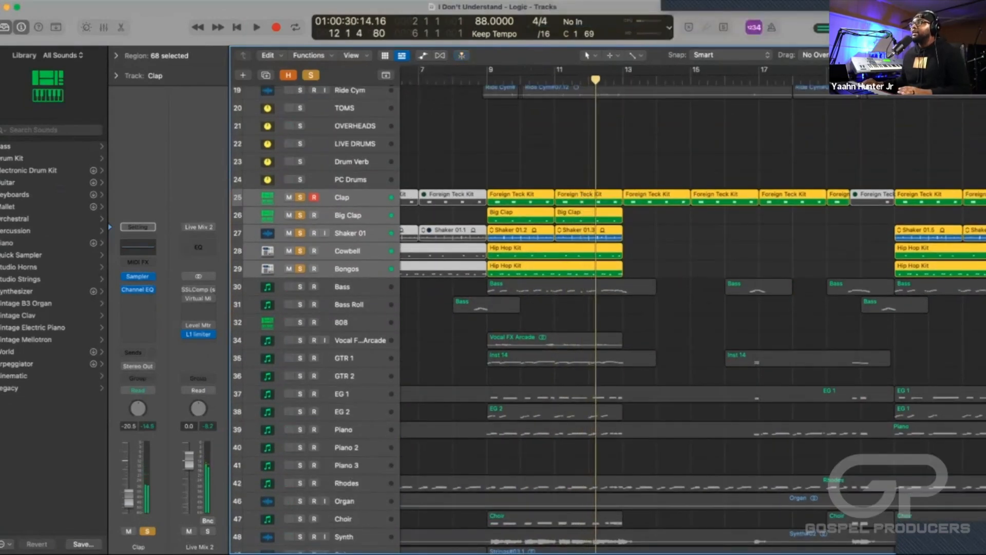
{"action": "scroll", "coordinate": [693, 313], "scroll_direction": "left", "scroll_amount": 2}
{"action": "key", "text": "ctrl+s"}
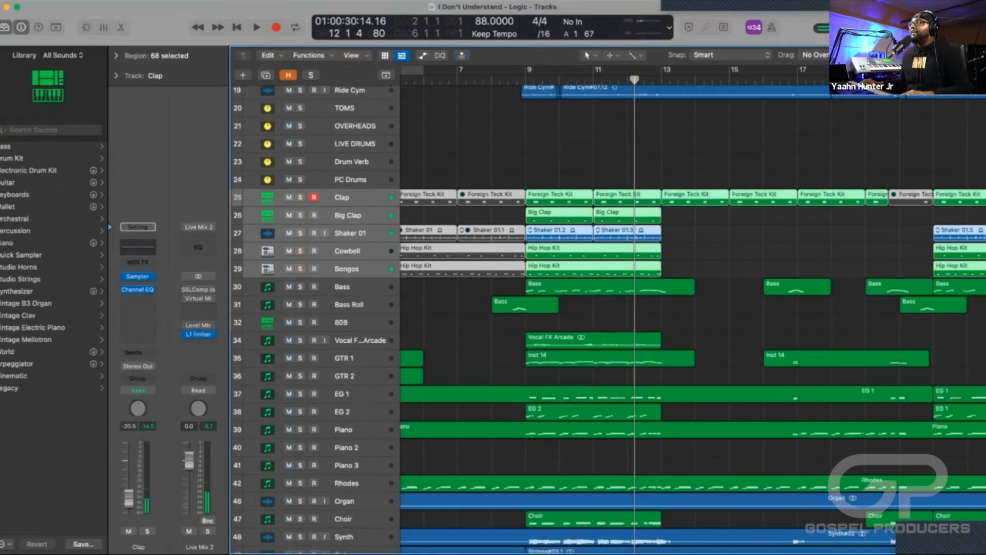
Cycle bars 9 to 14 and audition the percussion within the full mix, and turn cycle mode off after playback.
{"action": "left_click_drag", "start_coordinate": [526, 70], "coordinate": [695, 70]}
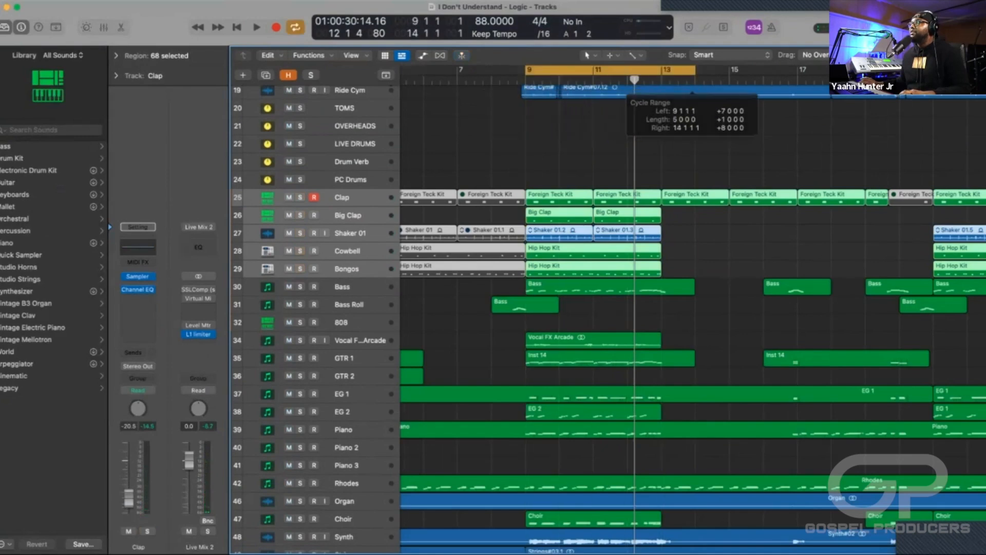
{"action": "key", "text": "space"}
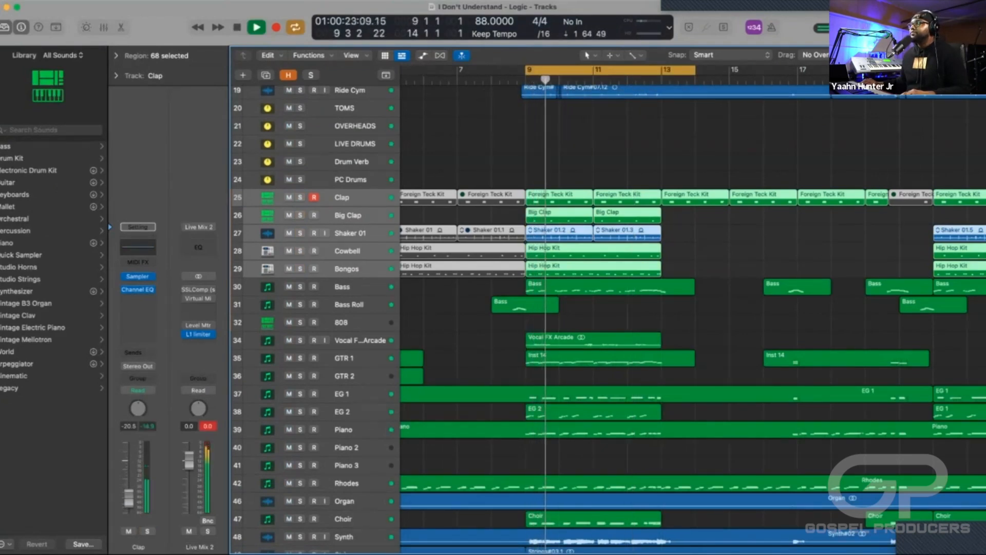
{"action": "scroll", "coordinate": [693, 314], "scroll_direction": "down", "scroll_amount": 1}
{"action": "scroll", "coordinate": [692, 313], "scroll_direction": "down", "scroll_amount": 5}
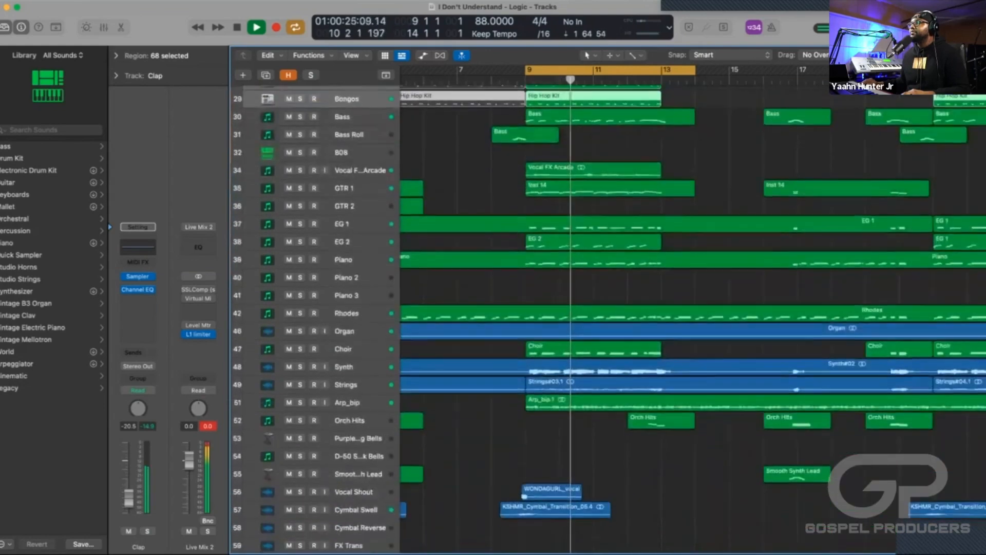
{"action": "scroll", "coordinate": [692, 313], "scroll_direction": "up", "scroll_amount": 8}
{"action": "scroll", "coordinate": [693, 314], "scroll_direction": "up", "scroll_amount": 2}
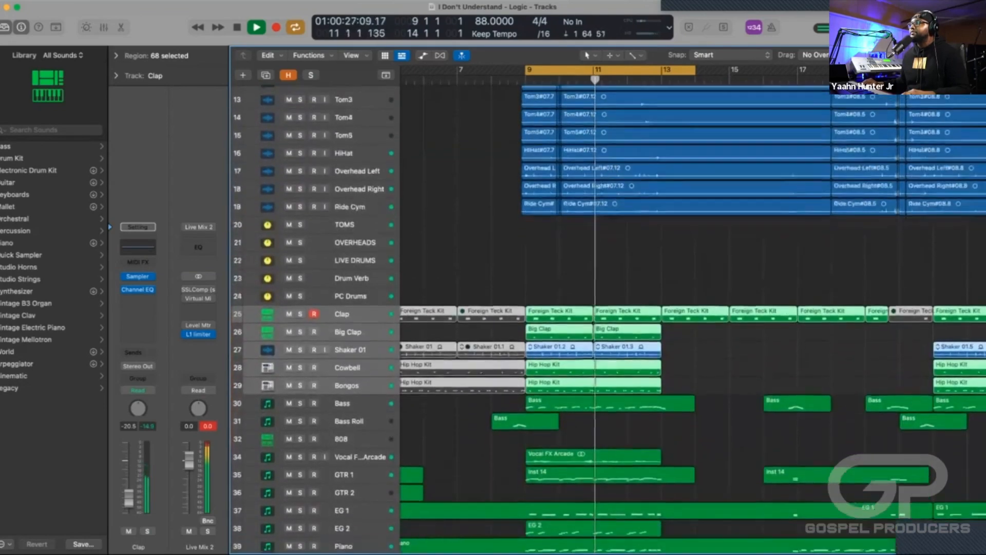
{"action": "scroll", "coordinate": [692, 314], "scroll_direction": "down", "scroll_amount": 2}
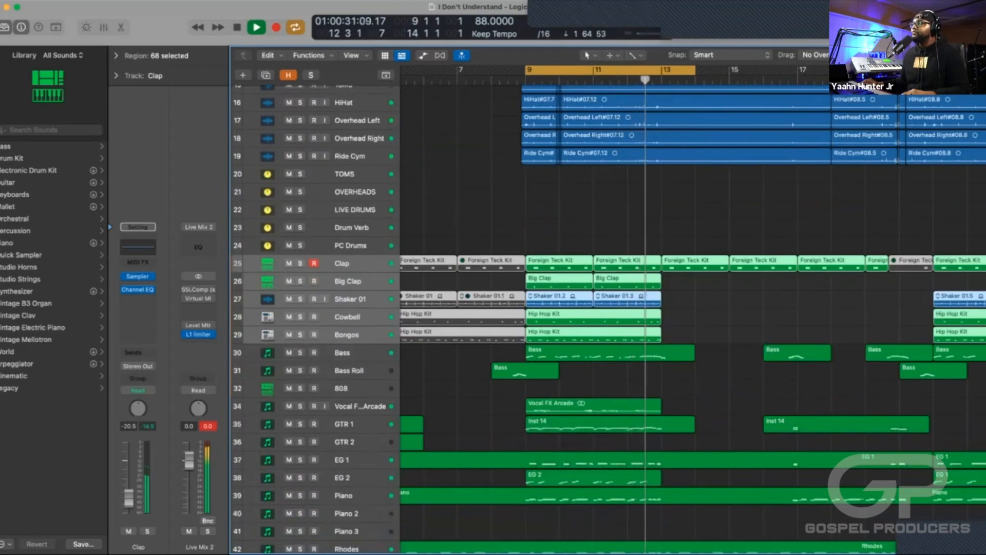
{"action": "key", "text": "space"}
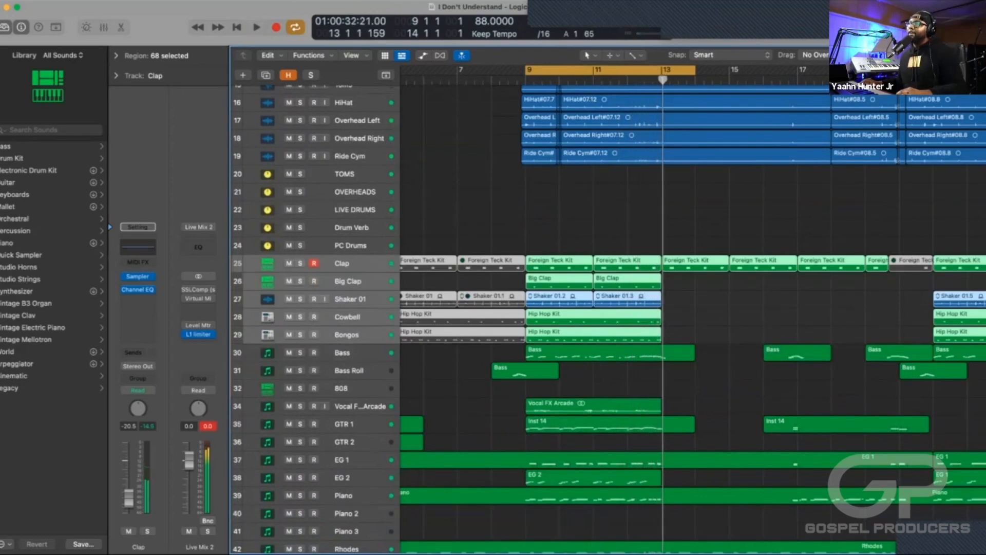
{"action": "scroll", "coordinate": [692, 314], "scroll_direction": "right", "scroll_amount": 1}
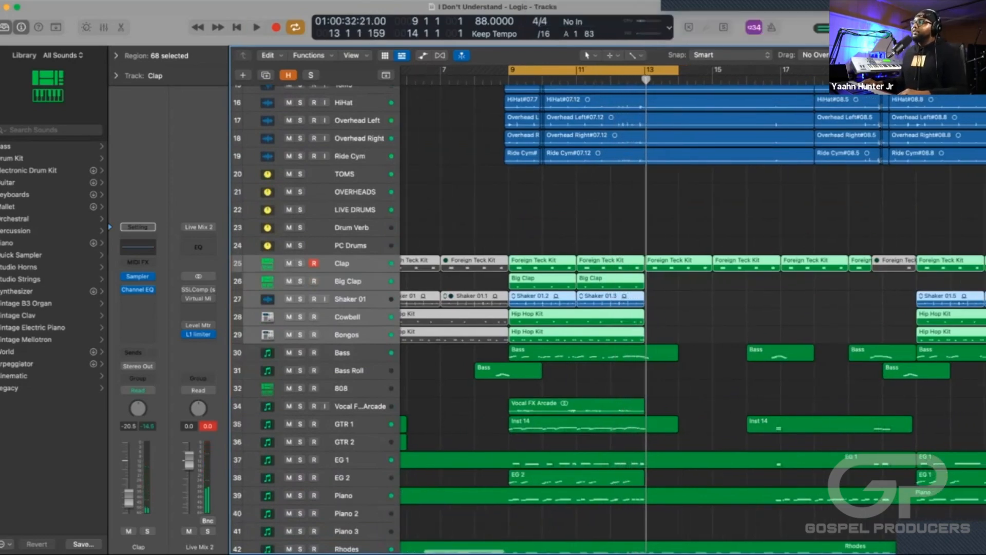
{"action": "scroll", "coordinate": [692, 313], "scroll_direction": "down", "scroll_amount": 6}
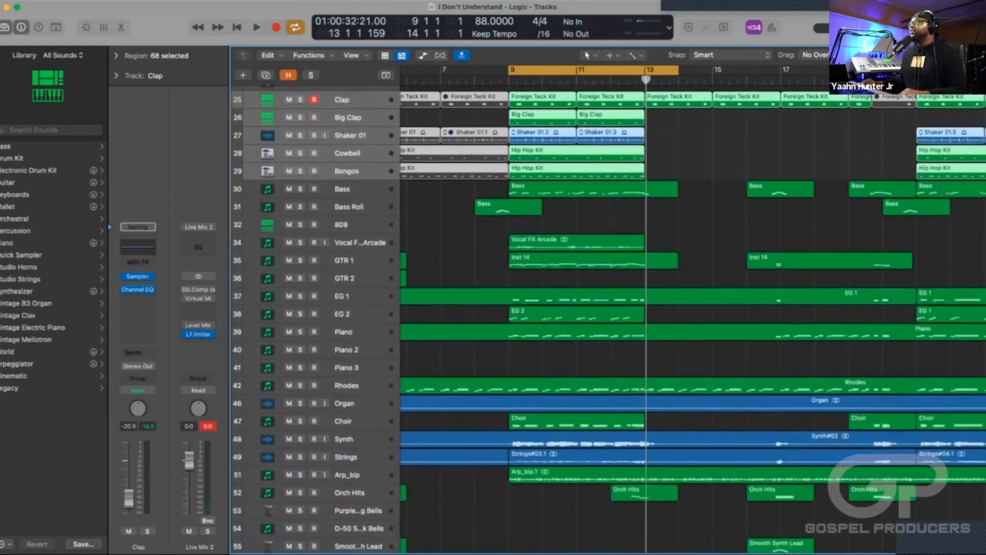
{"action": "key", "text": "c"}
Audition the Bass Roll track soloed from bar 8 beat 3 and clear its solo.
{"action": "scroll", "coordinate": [693, 313], "scroll_direction": "down", "scroll_amount": 1}
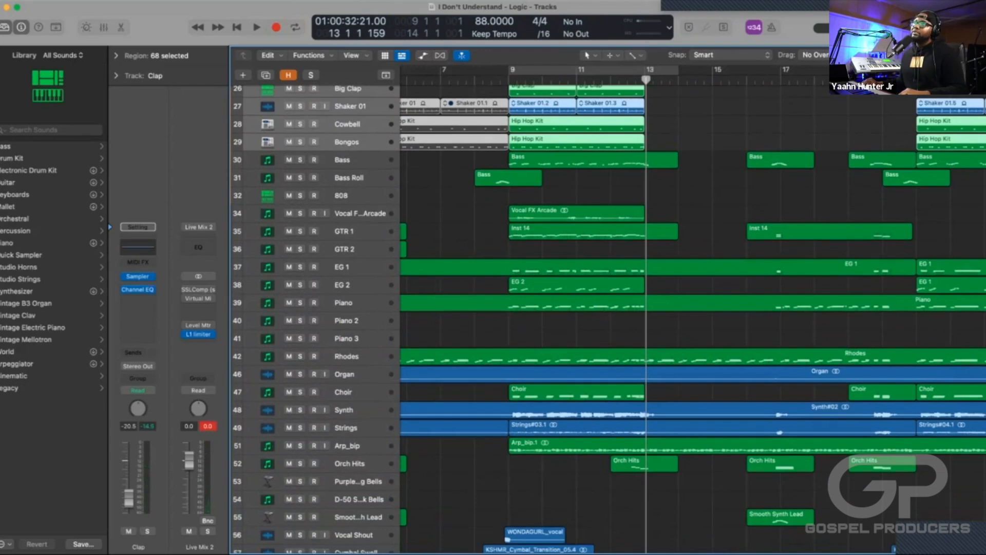
{"action": "left_click", "coordinate": [355, 179]}
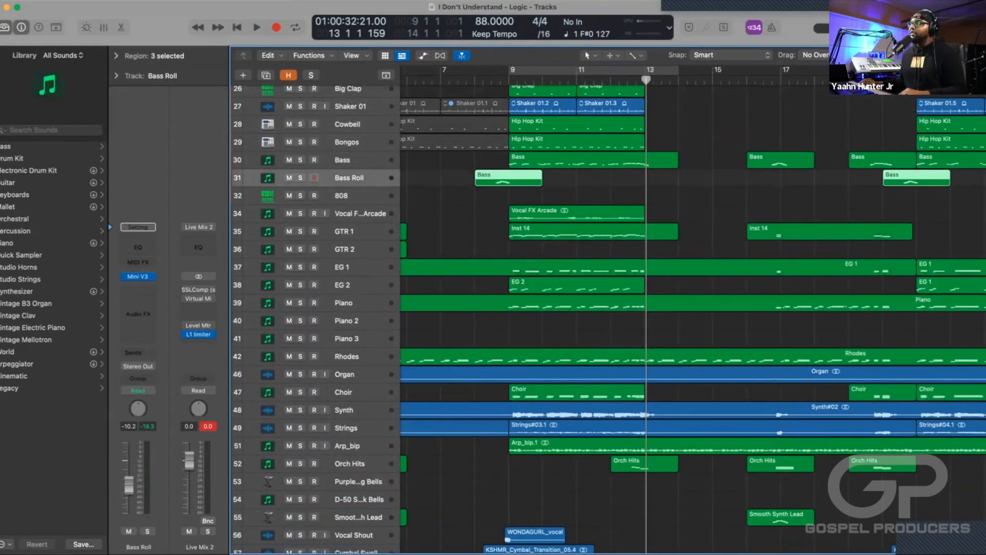
{"action": "left_click", "coordinate": [492, 80]}
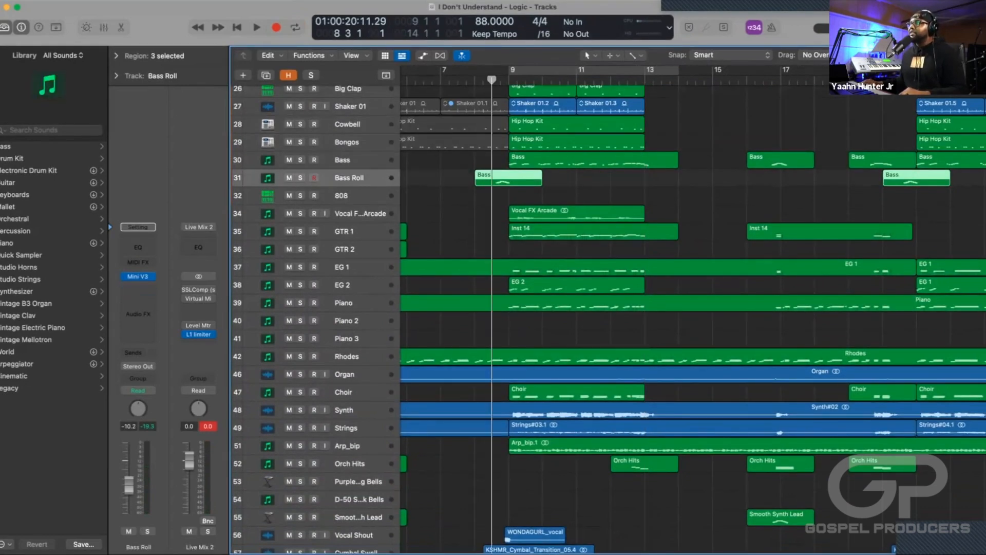
{"action": "key", "text": "s"}
{"action": "key", "text": "space"}
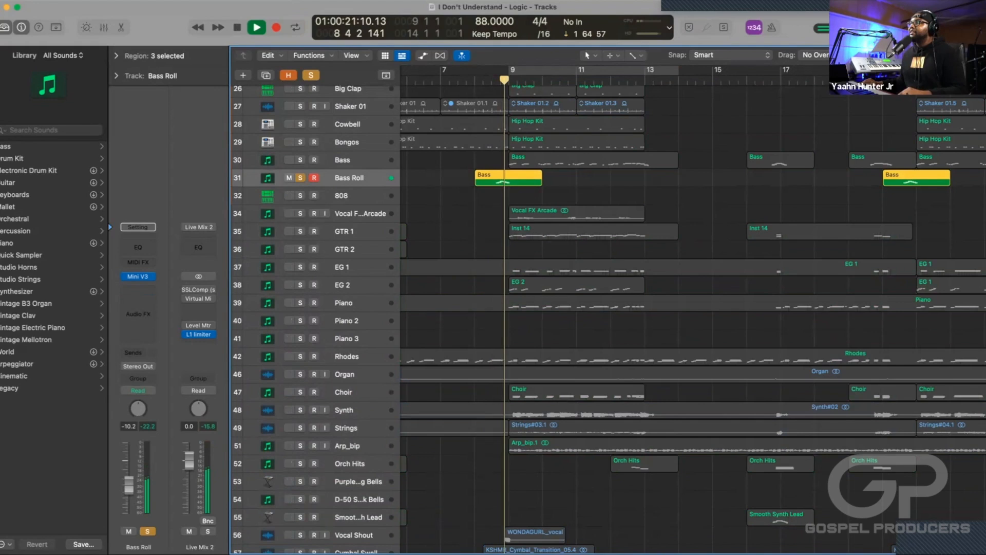
{"action": "key", "text": "space"}
{"action": "key", "text": "s"}
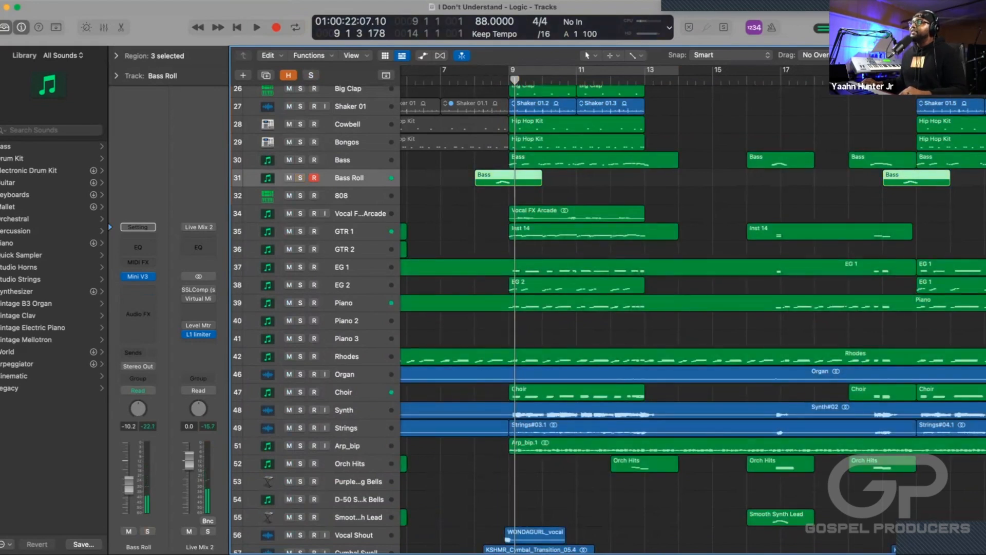
Solo Bass together with Bass Roll, play them from bar 8 beat 3, and clear both solos during playback.
{"action": "key", "text": "s"}
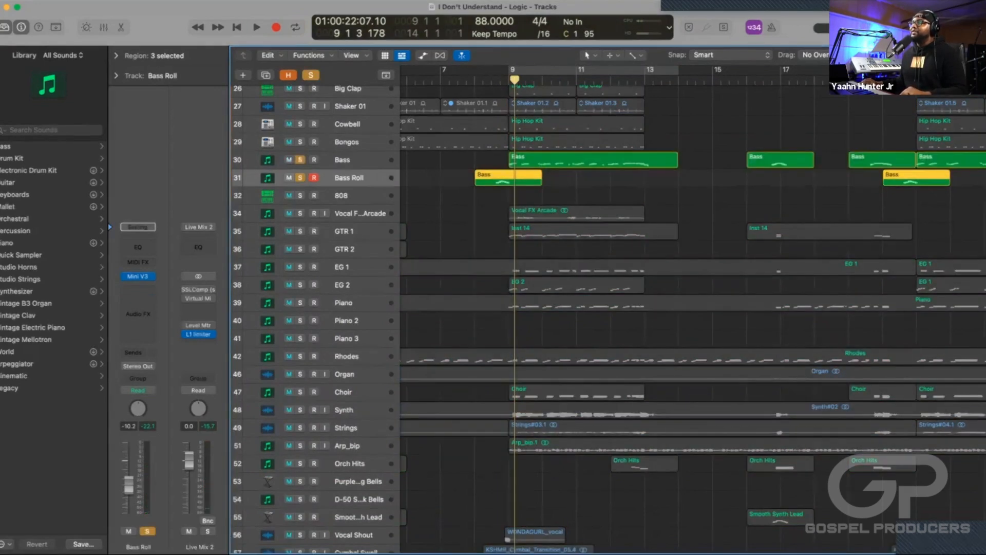
{"action": "left_click", "coordinate": [491, 80]}
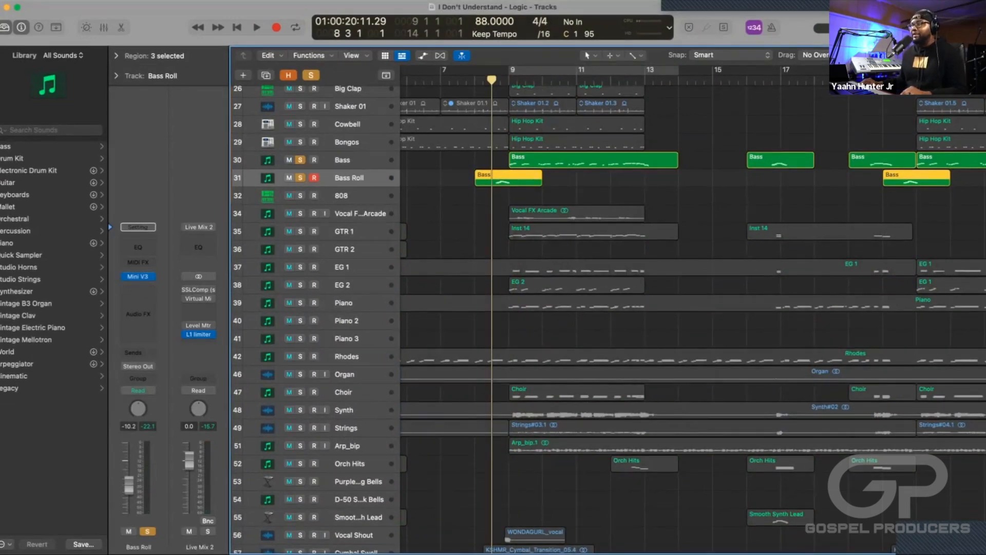
{"action": "scroll", "coordinate": [694, 308], "scroll_direction": "right", "scroll_amount": 2}
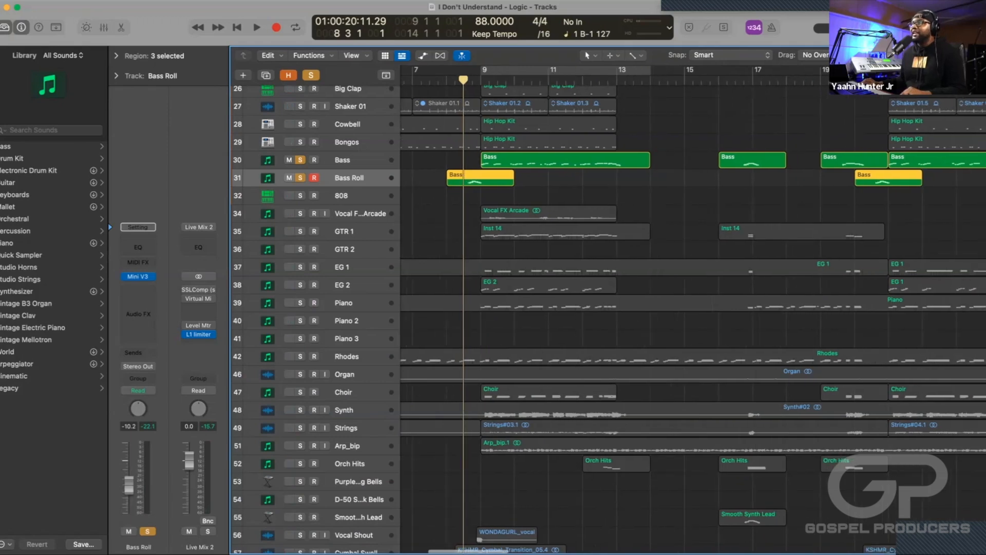
{"action": "key", "text": "space"}
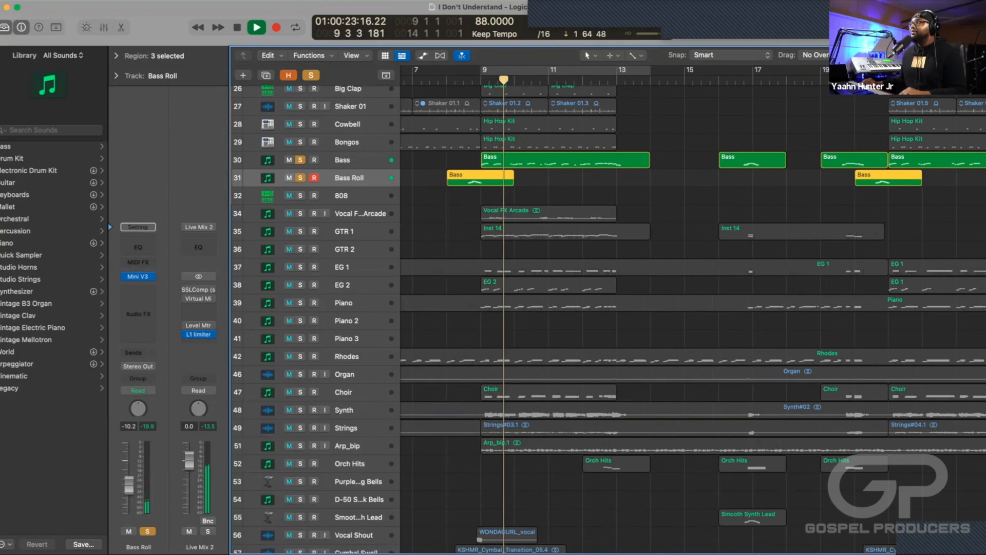
{"action": "left_click", "coordinate": [300, 159]}
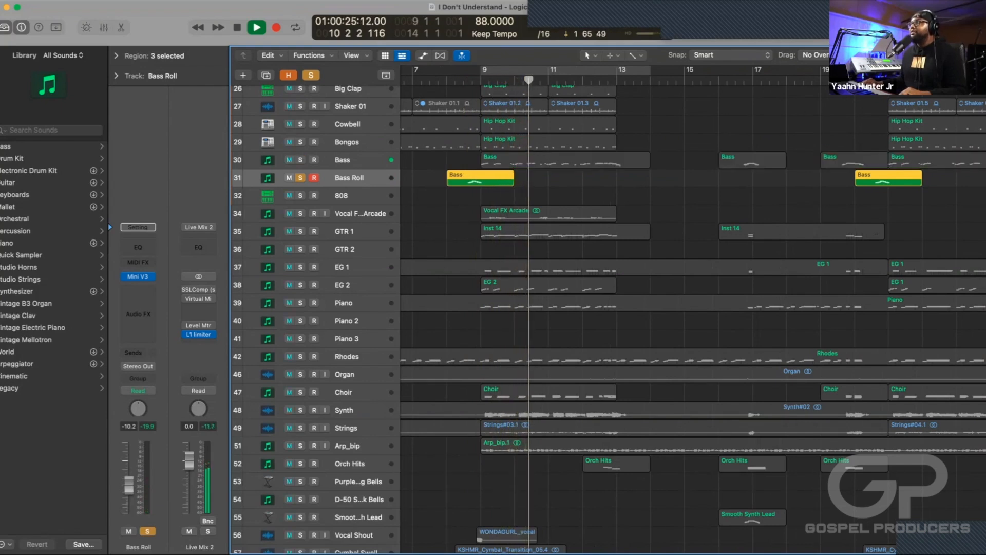
{"action": "left_click", "coordinate": [300, 178]}
Listen to the bass parts in the full mix through bar 13 while reviewing the wider arrangement, and stop playback.
{"action": "scroll", "coordinate": [606, 318], "scroll_direction": "down", "scroll_amount": 1}
{"action": "key", "text": "super+Left"}
{"action": "key", "text": "super+Left"}
{"action": "key", "text": "super+Left"}
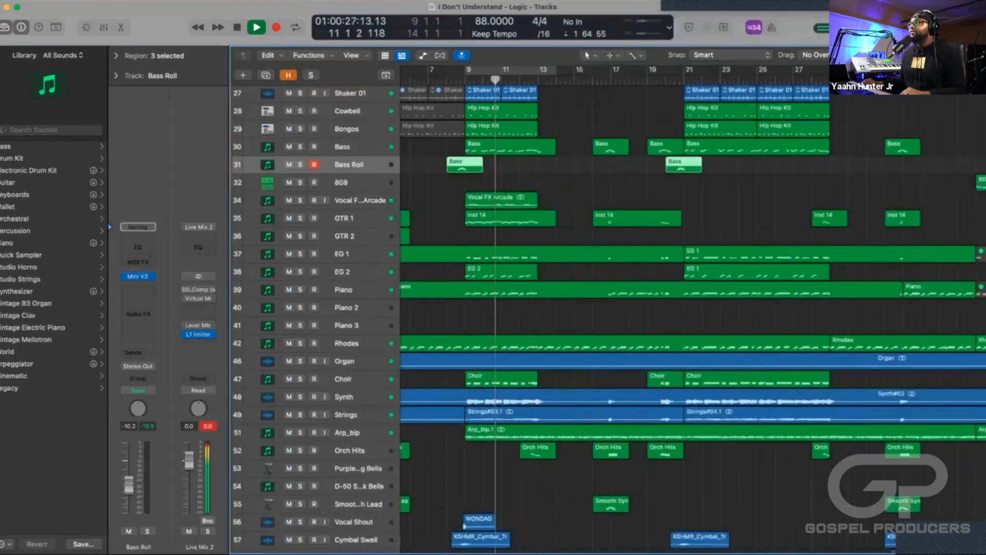
{"action": "scroll", "coordinate": [693, 308], "scroll_direction": "down", "scroll_amount": 2}
{"action": "scroll", "coordinate": [694, 308], "scroll_direction": "left", "scroll_amount": 3}
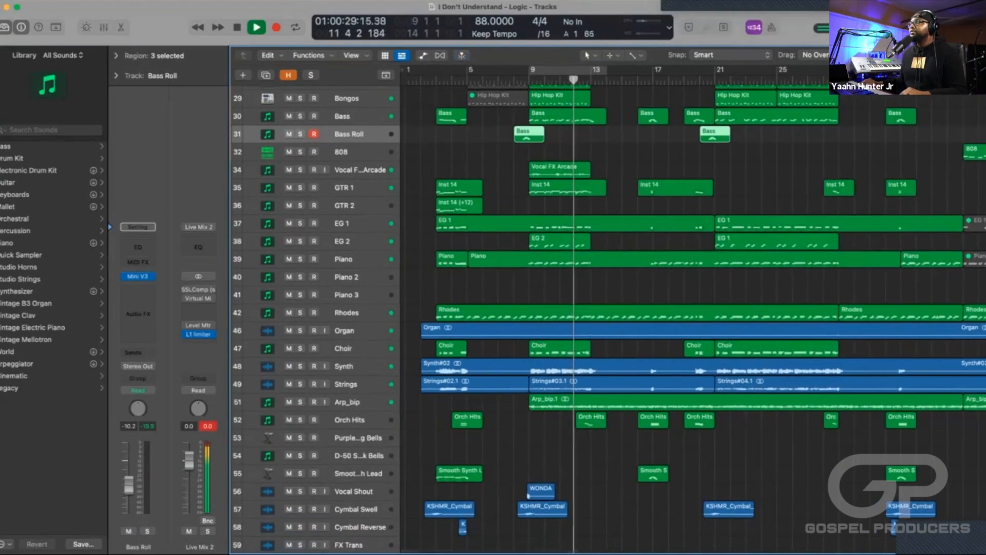
{"action": "scroll", "coordinate": [694, 308], "scroll_direction": "right", "scroll_amount": 2}
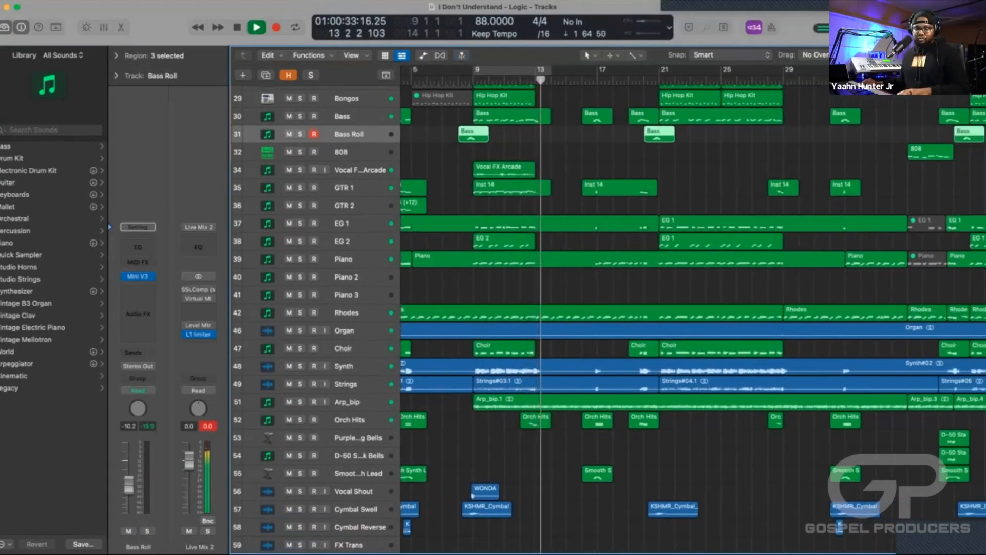
{"action": "key", "text": "space"}
Reveal the hidden tracks around Vocal FX Arcade and select the hidden Arcade instrument track above it.
{"action": "scroll", "coordinate": [694, 308], "scroll_direction": "up", "scroll_amount": 5}
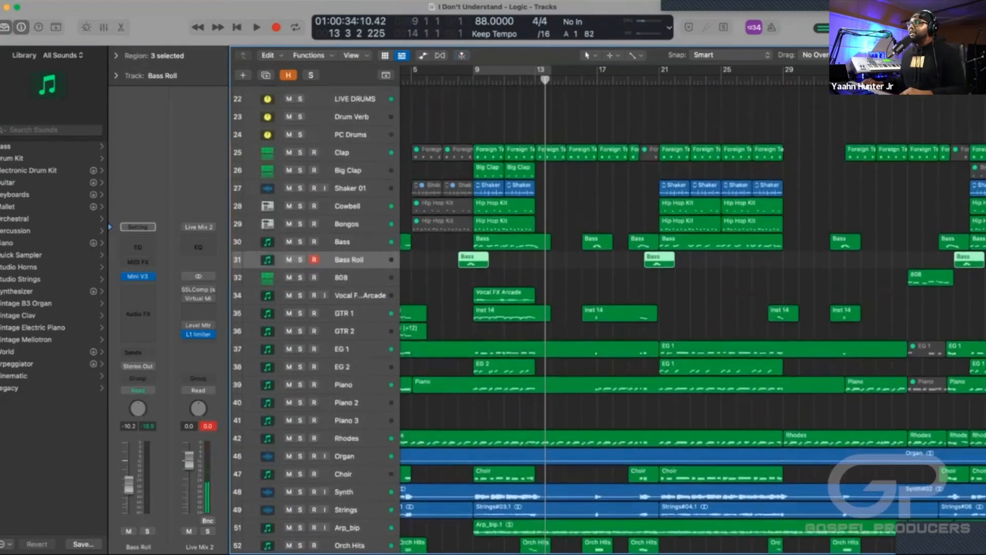
{"action": "scroll", "coordinate": [694, 309], "scroll_direction": "down", "scroll_amount": 4}
{"action": "scroll", "coordinate": [693, 308], "scroll_direction": "down", "scroll_amount": 2}
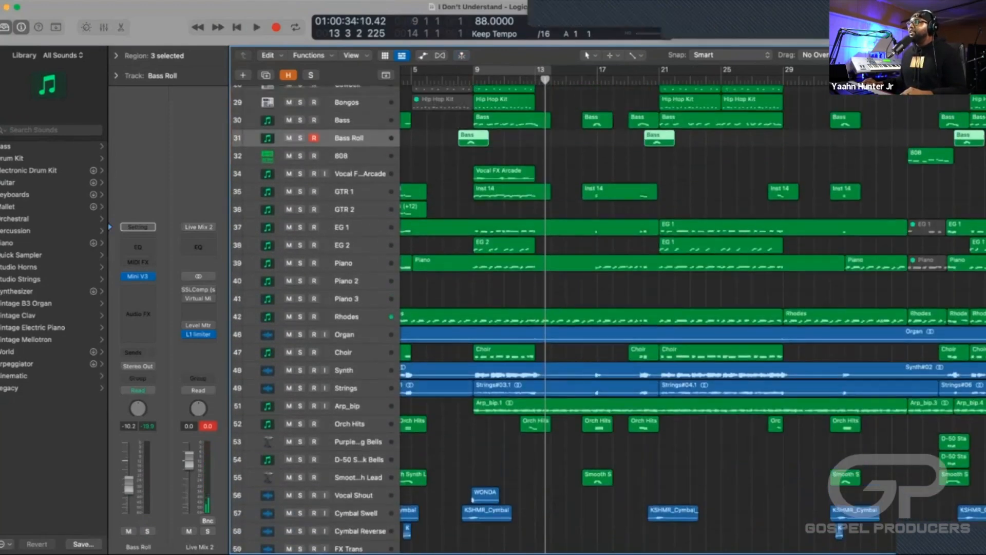
{"action": "scroll", "coordinate": [693, 309], "scroll_direction": "up", "scroll_amount": 1}
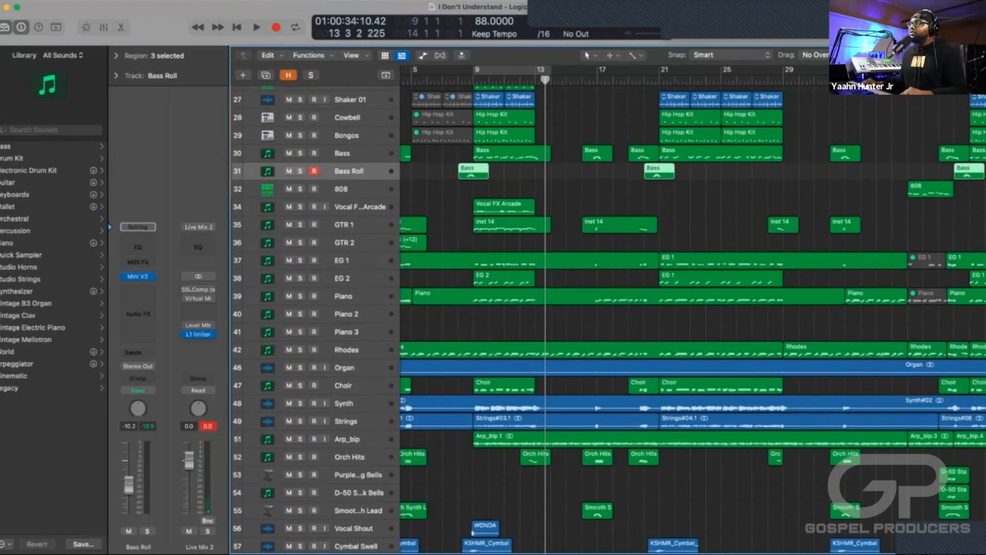
{"action": "left_click", "coordinate": [360, 207]}
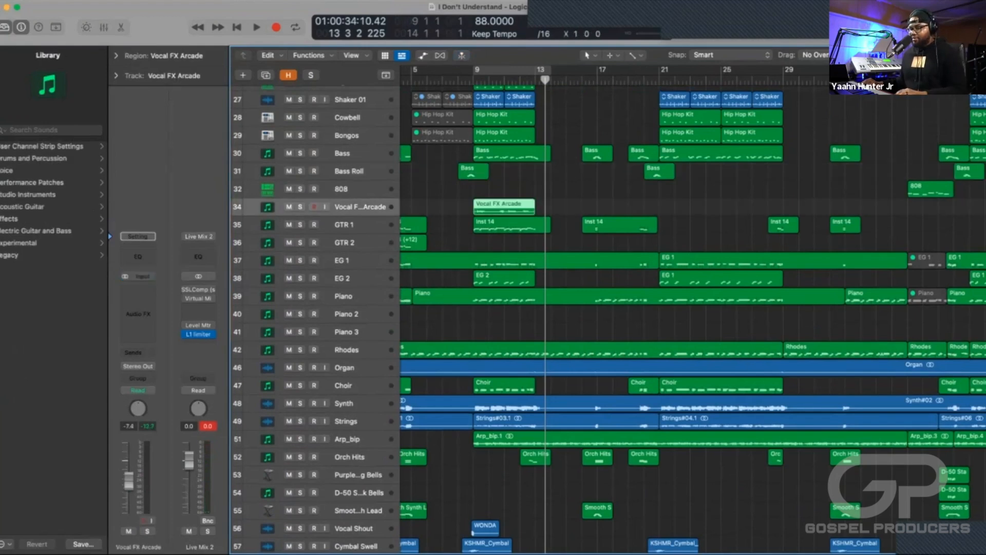
{"action": "key", "text": "h"}
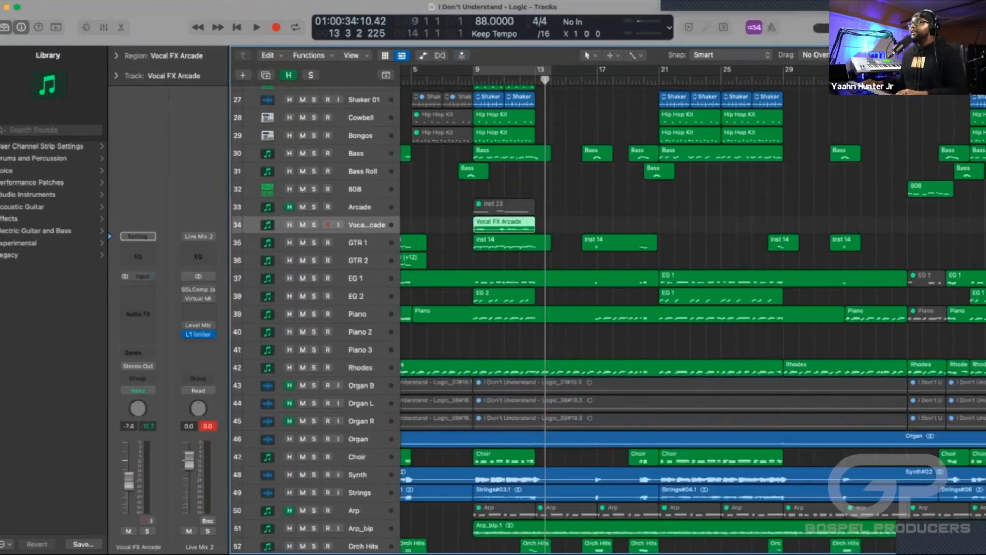
{"action": "left_click", "coordinate": [289, 207]}
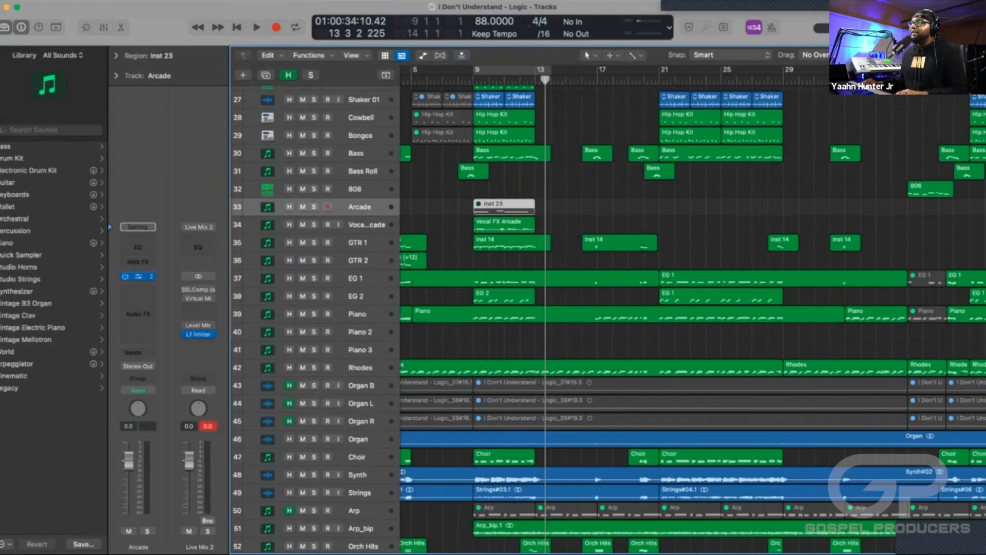
Open the Arcade instrument with the Love Talk kit and display its Sample Edit settings for inspection.
{"action": "left_click", "coordinate": [138, 276]}
{"action": "left_click_drag", "start_coordinate": [463, 35], "coordinate": [347, 17]}
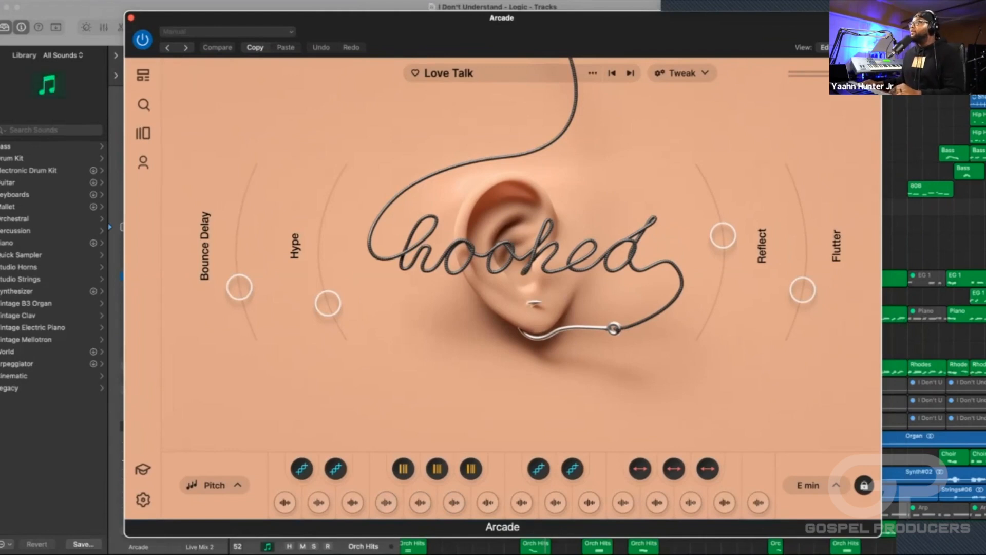
{"action": "left_click", "coordinate": [682, 73]}
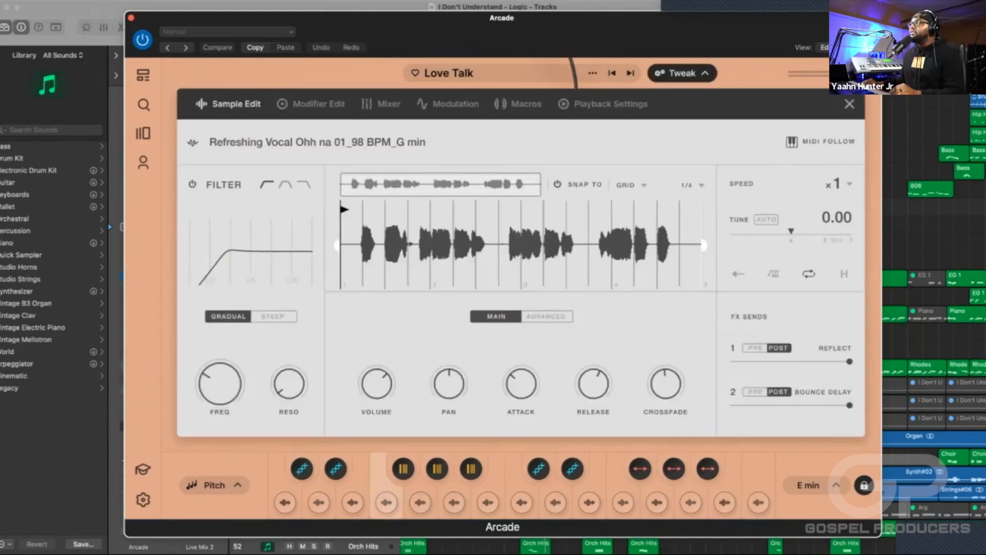
{"action": "mouse_move", "coordinate": [289, 384]}
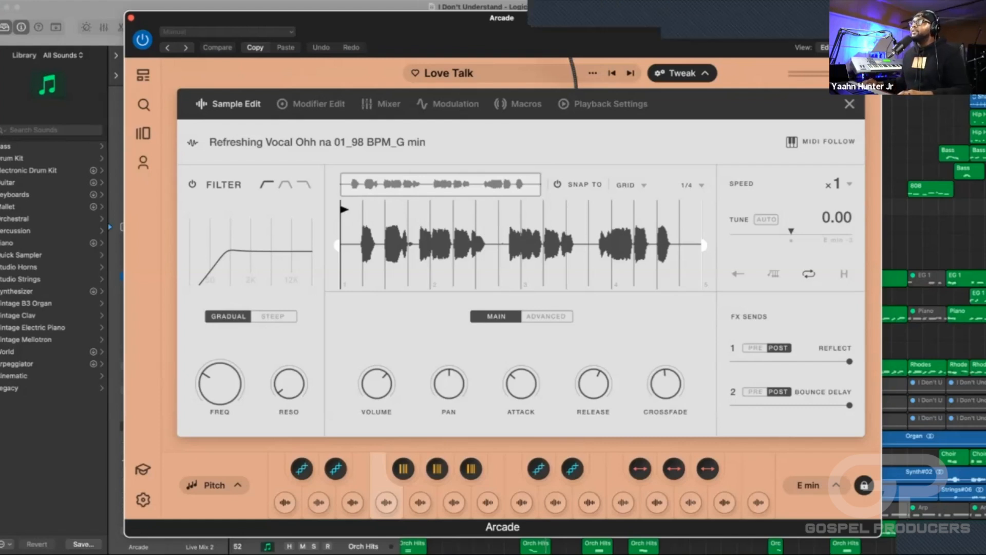
Close the Arcade instrument window and briefly play the arrangement with cycling enabled from bar 9 to bar 14.
{"action": "key", "text": "super+w"}
{"action": "key", "text": "space"}
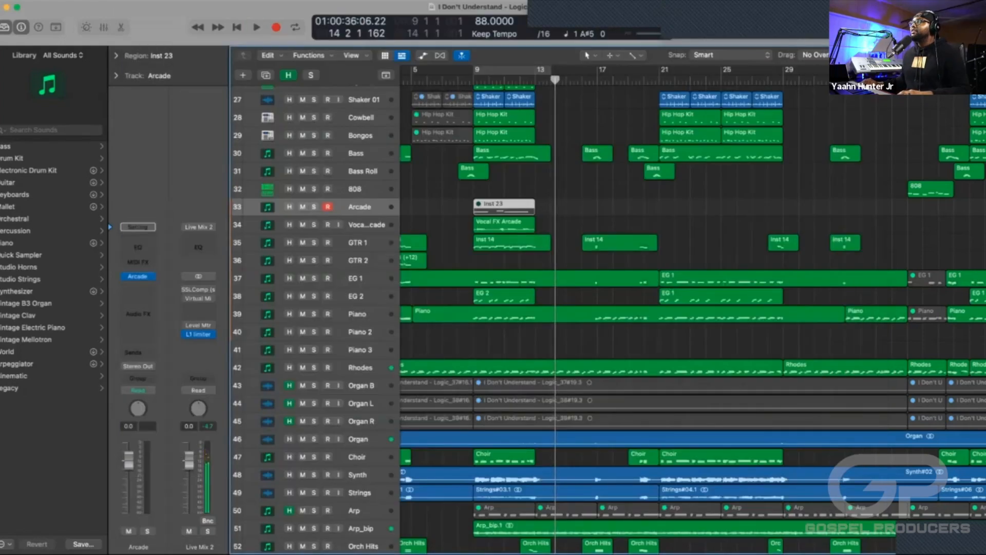
{"action": "key", "text": "c"}
{"action": "key", "text": "space"}
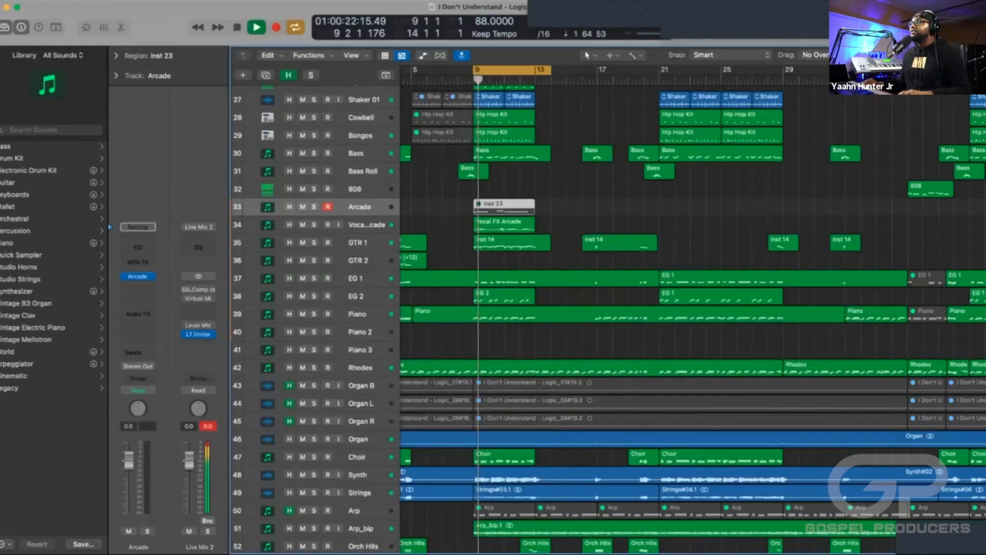
{"action": "key", "text": "space"}
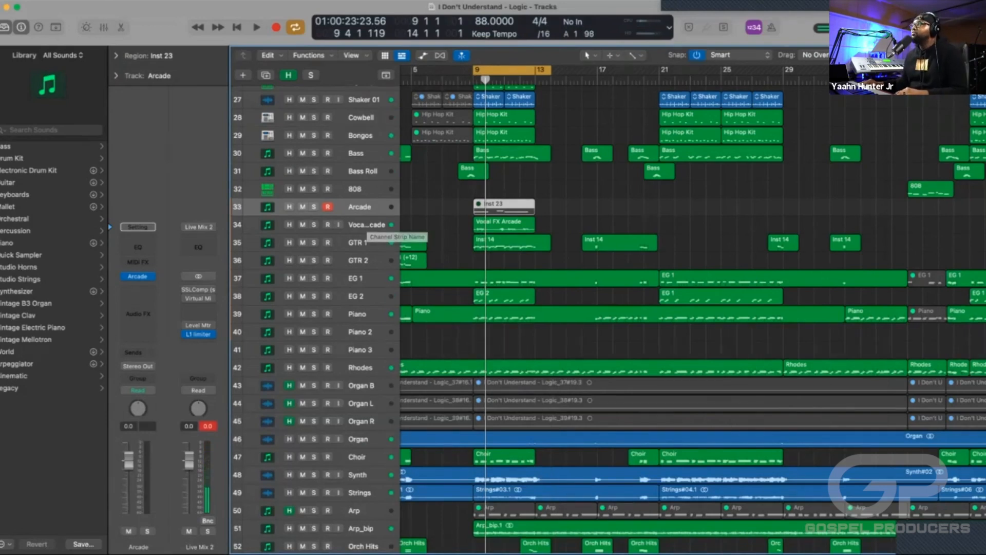
Unmute the Inst 23 region on the Arcade track and mute it again.
{"action": "key", "text": "super+Down"}
{"action": "key", "text": "super+Down"}
{"action": "key", "text": "super+Down"}
{"action": "key", "text": "super+Down"}
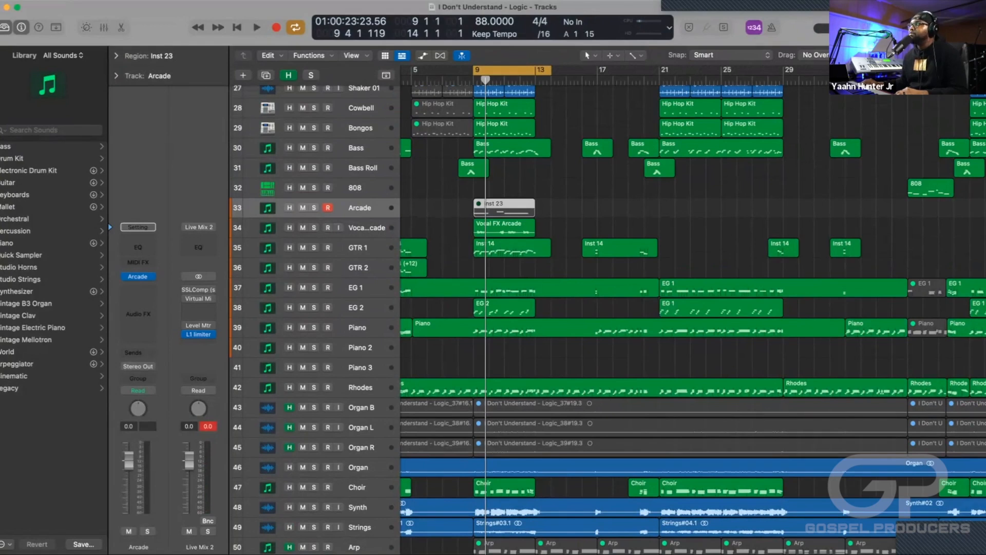
{"action": "key", "text": "super+Down"}
{"action": "key", "text": "super+Right"}
{"action": "key", "text": "super+Right"}
{"action": "key", "text": "super+Right"}
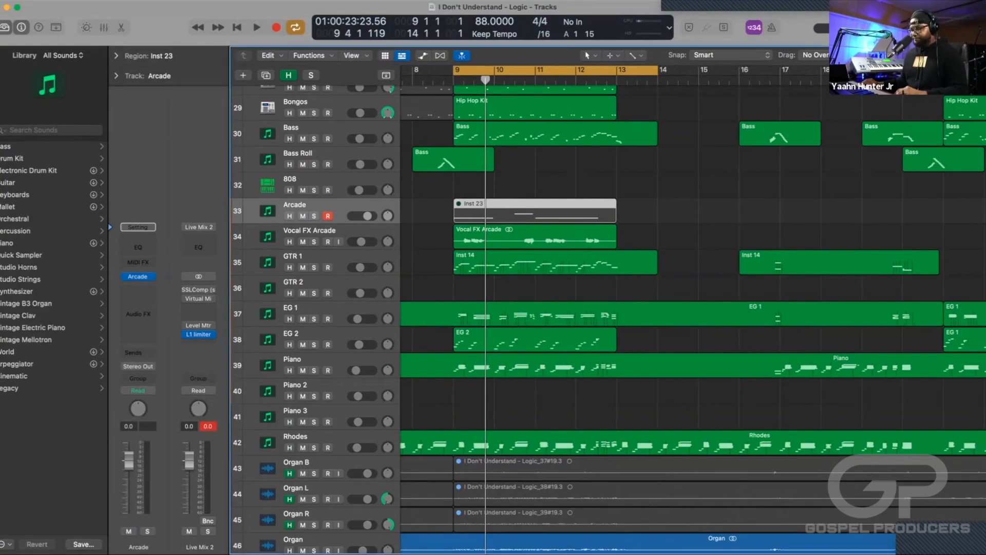
{"action": "key", "text": "ctrl+m"}
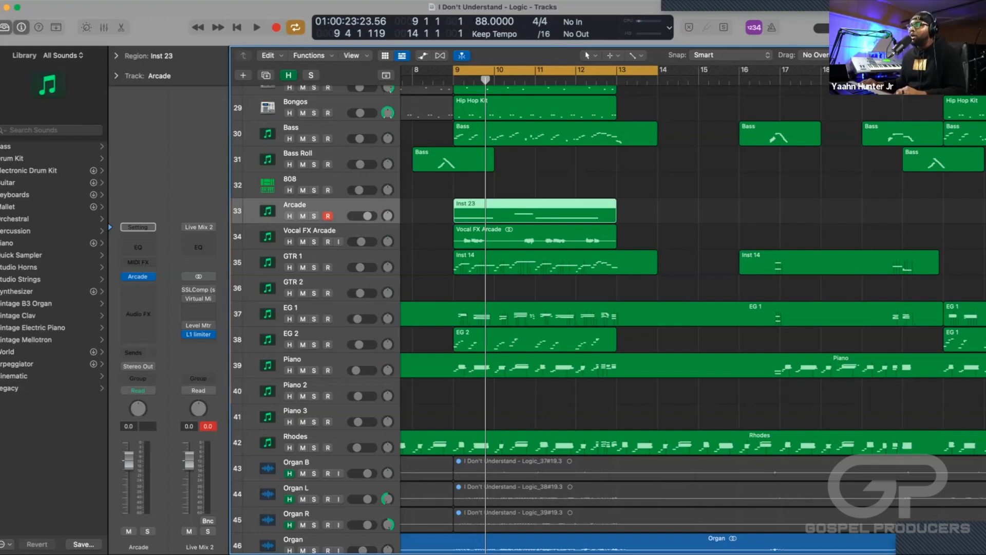
{"action": "key", "text": "ctrl+m"}
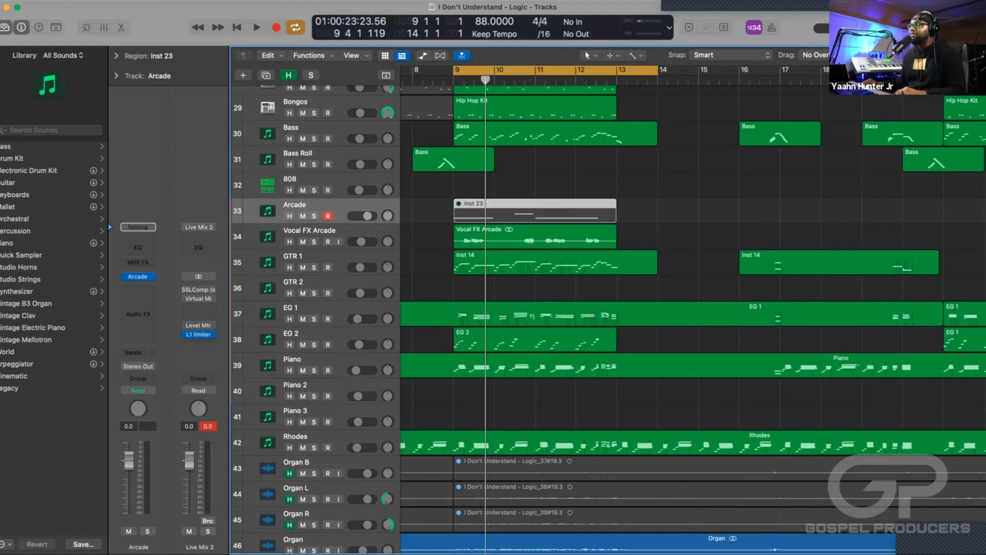
Try bouncing the unmuted Inst 23 region in place to a new track with its source muted, undo the bounce and mute the region again.
{"action": "key", "text": "Down"}
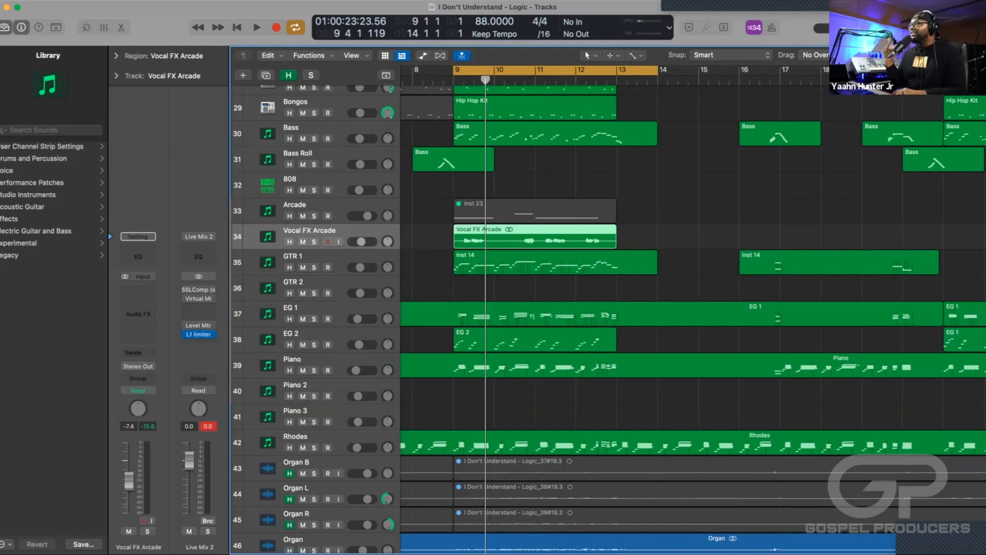
{"action": "left_click", "coordinate": [535, 210]}
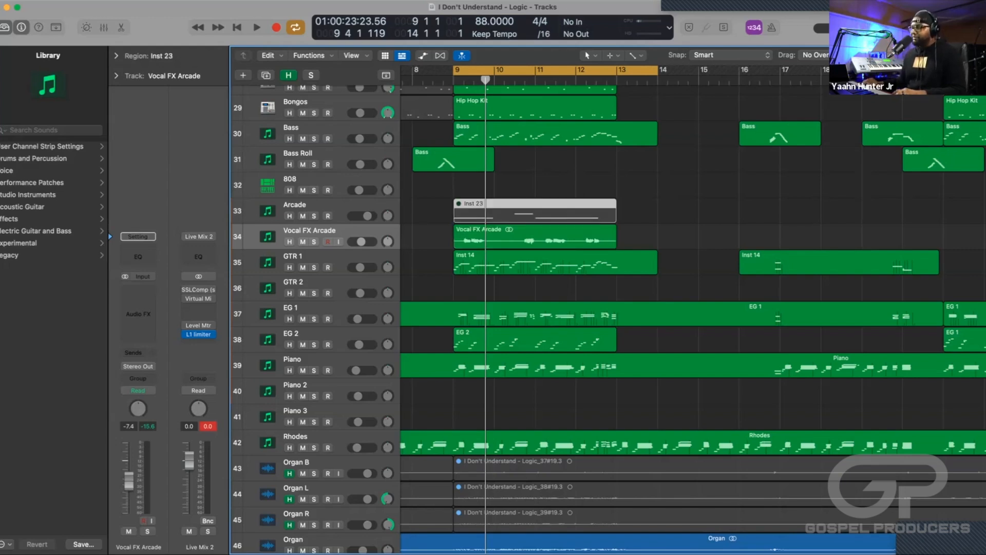
{"action": "key", "text": "ctrl+m"}
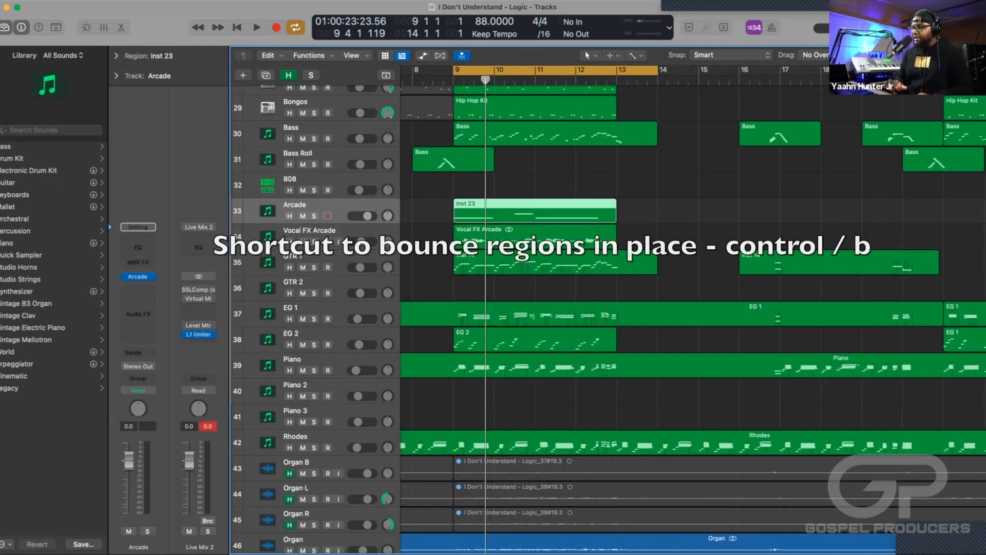
{"action": "key", "text": "ctrl+b"}
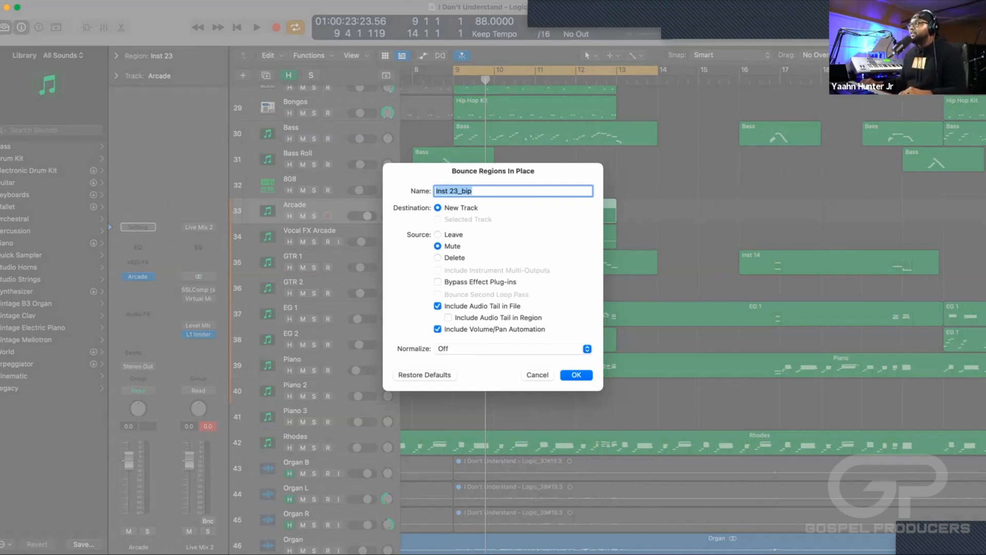
{"action": "key", "text": "Return"}
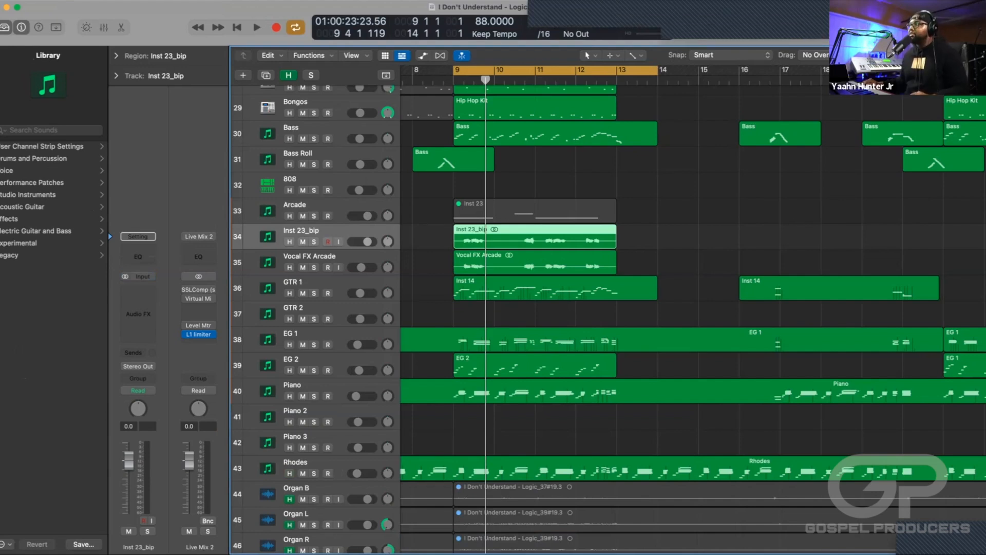
{"action": "key", "text": "super+z"}
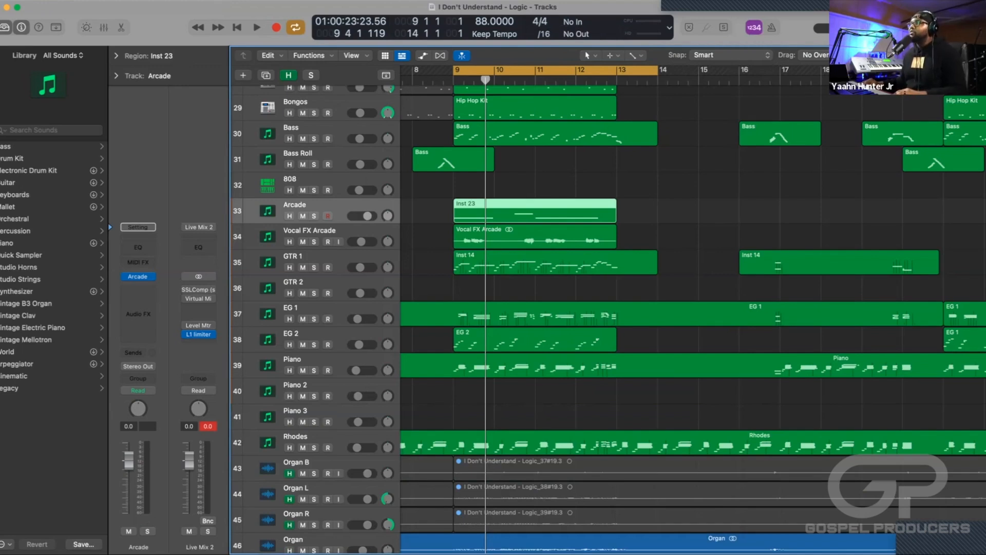
{"action": "key", "text": "ctrl+m"}
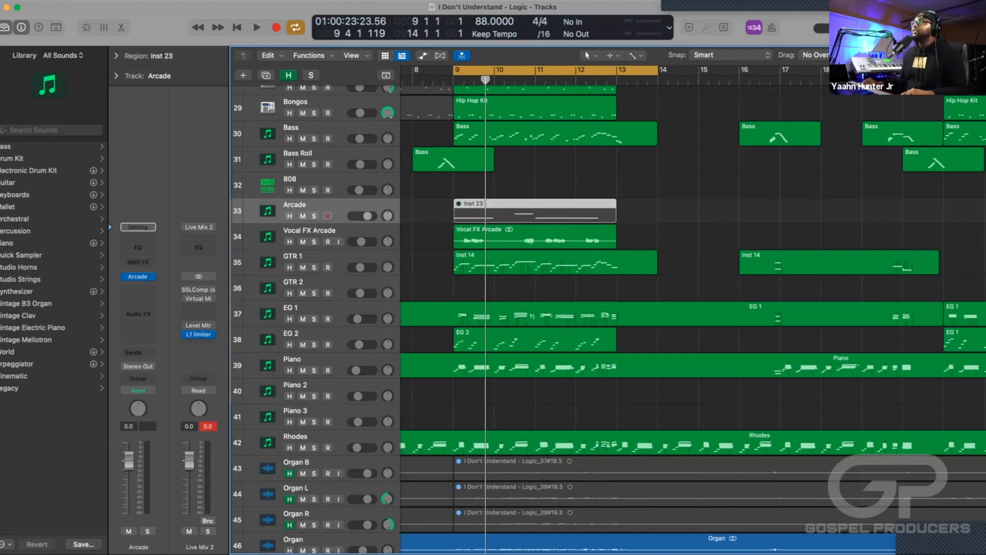
Play the cycled section from bar 9 to hear Vocal FX Arcade in the full mix, and stop at bar 11.
{"action": "scroll", "coordinate": [608, 319], "scroll_direction": "down", "scroll_amount": 1}
{"action": "scroll", "coordinate": [609, 320], "scroll_direction": "down", "scroll_amount": 1}
{"action": "key", "text": "super+Left"}
{"action": "key", "text": "super+Left"}
{"action": "key", "text": "super+Left"}
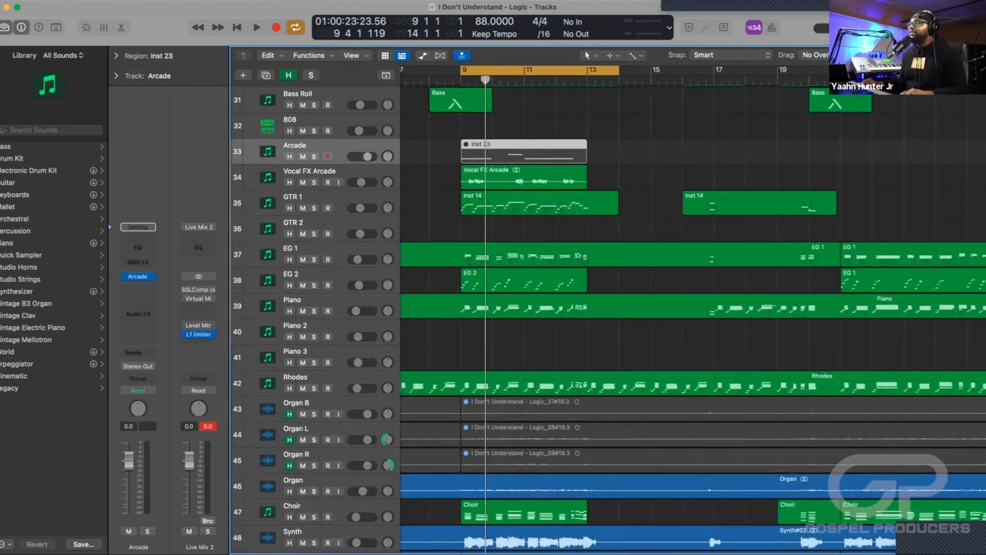
{"action": "key", "text": "space"}
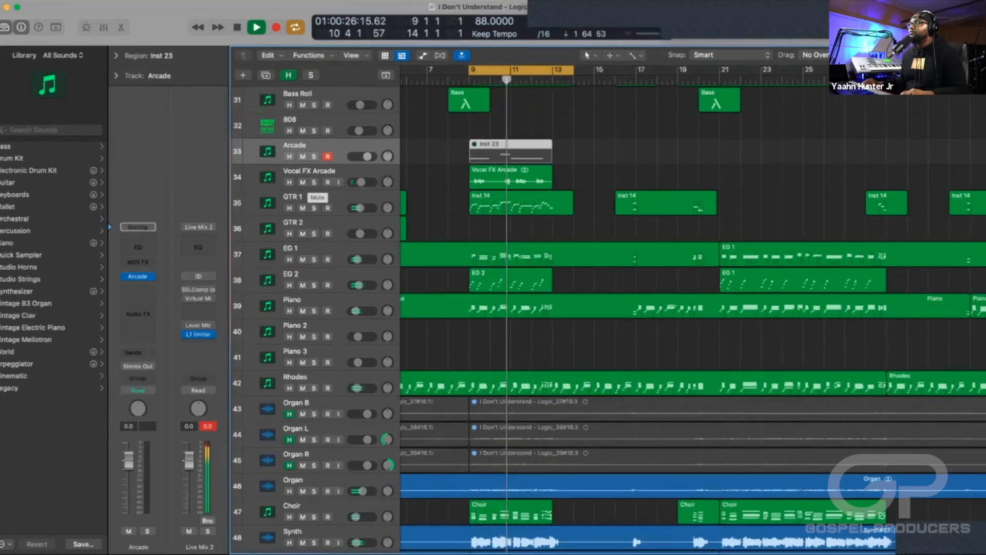
{"action": "key", "text": "space"}
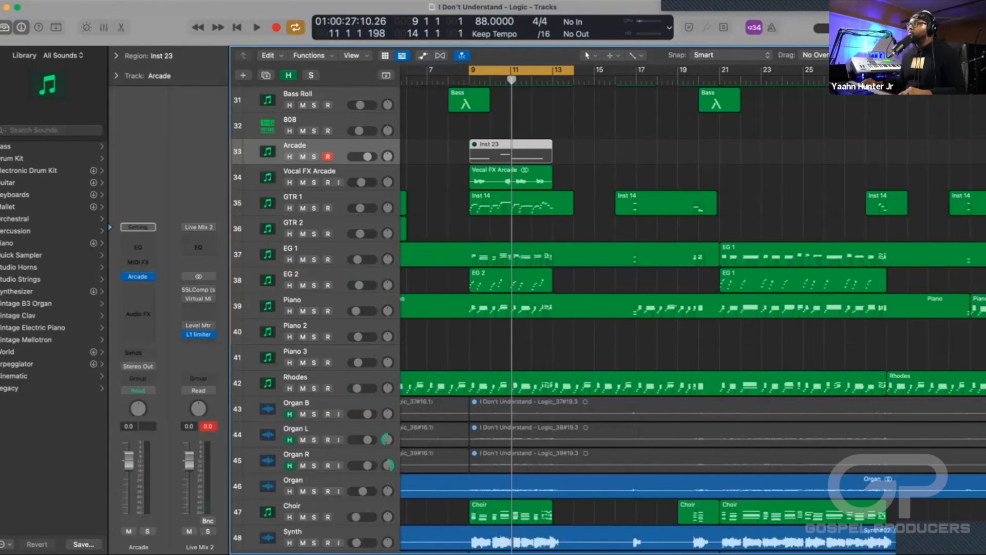
Mute the Vocal FX Arcade track, play the cycled section without it, and unmute it after stopping playback.
{"action": "scroll", "coordinate": [609, 319], "scroll_direction": "down", "scroll_amount": 15}
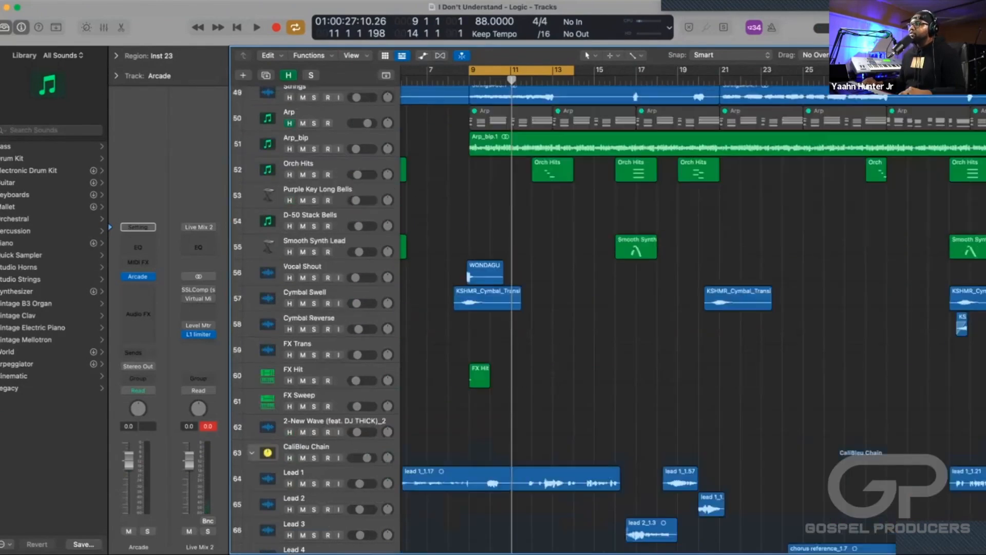
{"action": "scroll", "coordinate": [609, 319], "scroll_direction": "up", "scroll_amount": 3}
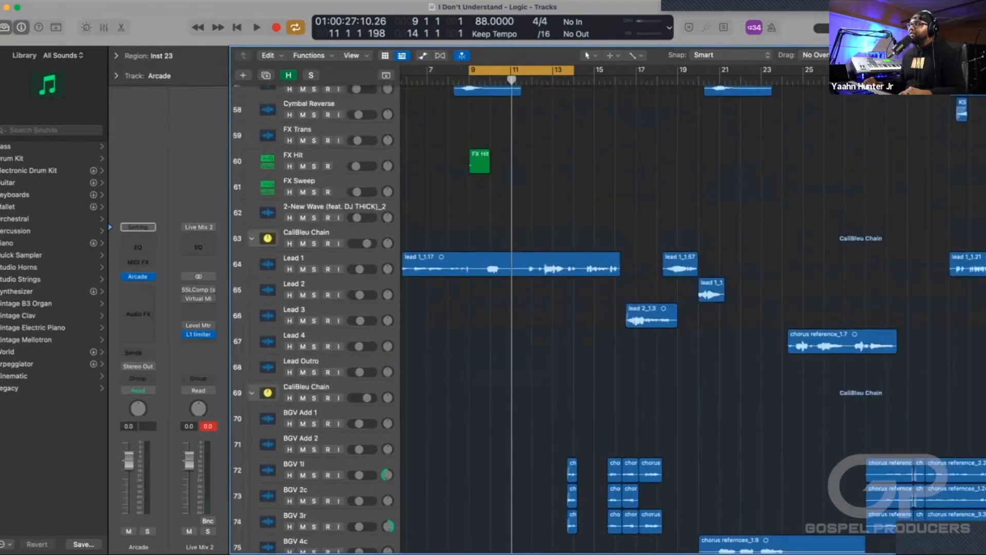
{"action": "scroll", "coordinate": [608, 318], "scroll_direction": "up", "scroll_amount": 10}
{"action": "scroll", "coordinate": [609, 318], "scroll_direction": "up", "scroll_amount": 8}
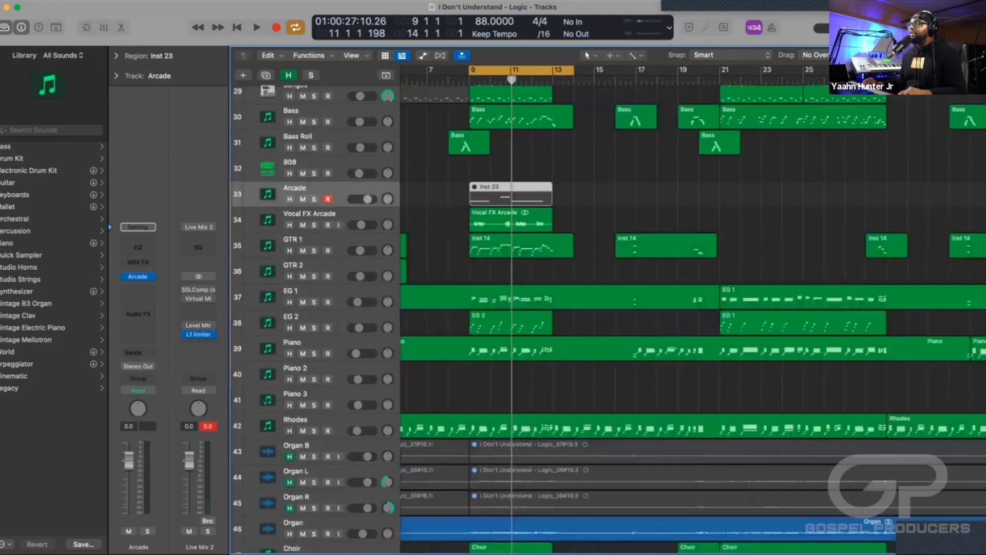
{"action": "scroll", "coordinate": [609, 318], "scroll_direction": "down", "scroll_amount": 1}
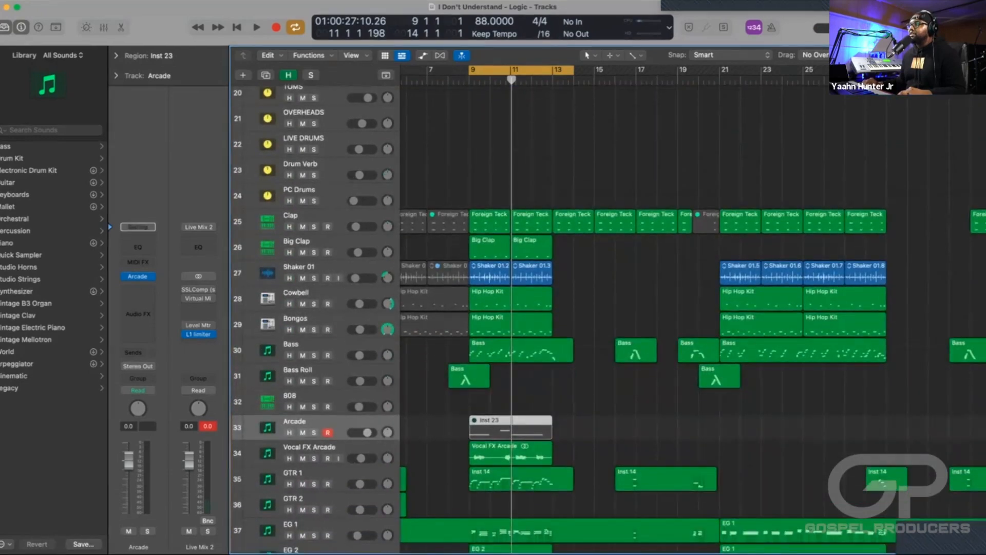
{"action": "left_click", "coordinate": [303, 458]}
{"action": "key", "text": "space"}
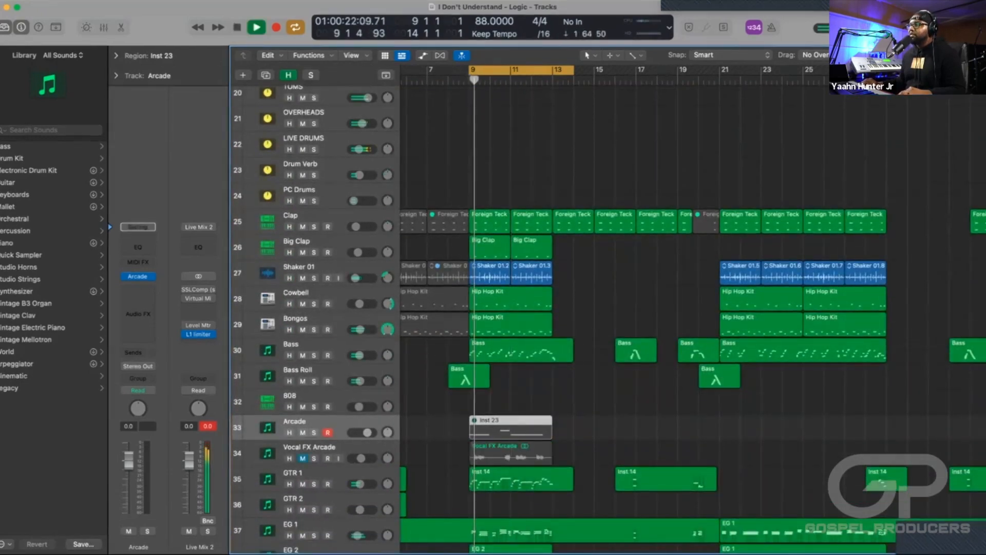
{"action": "scroll", "coordinate": [608, 319], "scroll_direction": "down", "scroll_amount": 1}
{"action": "scroll", "coordinate": [609, 319], "scroll_direction": "down", "scroll_amount": 3}
{"action": "scroll", "coordinate": [608, 318], "scroll_direction": "down", "scroll_amount": 1}
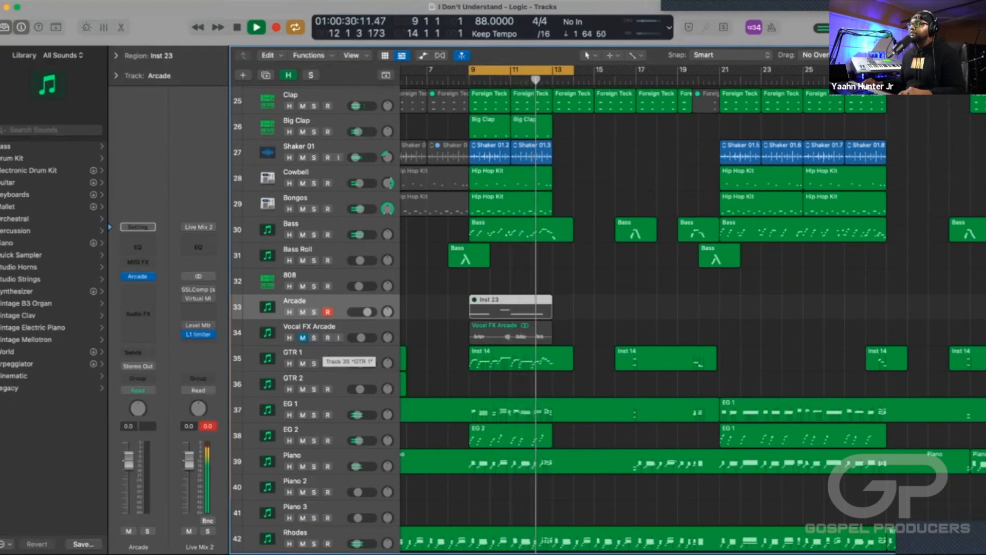
{"action": "key", "text": "space"}
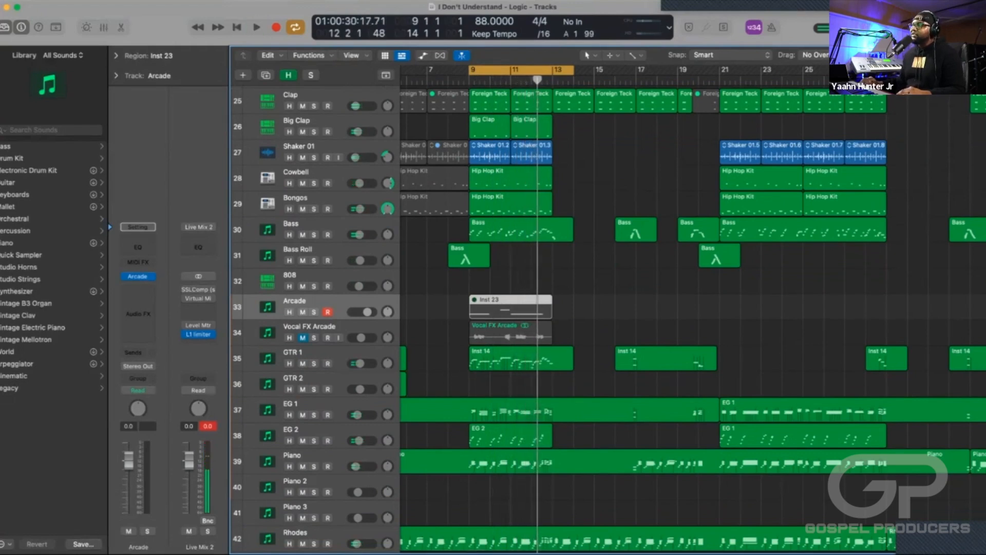
{"action": "left_click", "coordinate": [302, 337]}
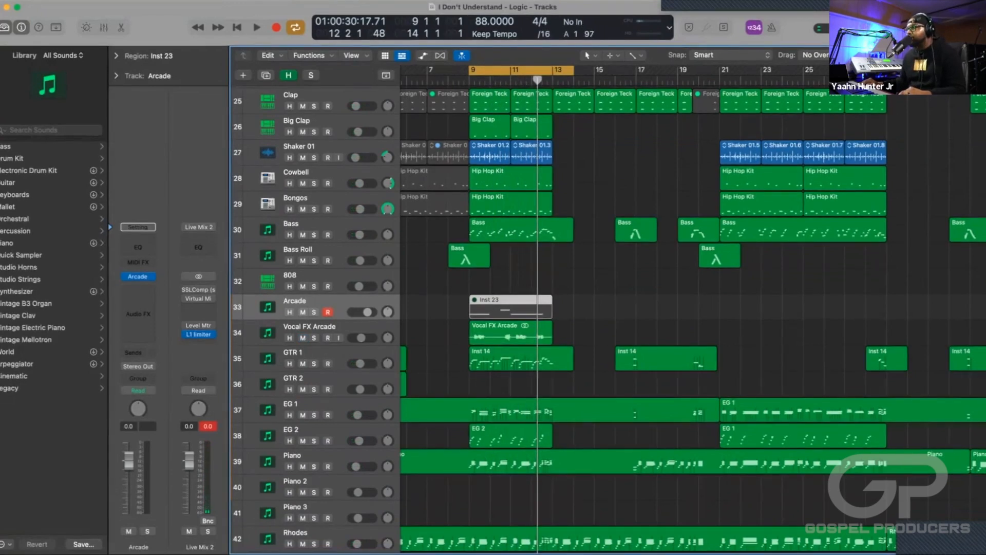
Remove the tracks marked as hidden, including Organ B, Organ L and Organ R, from the arrangement view.
{"action": "scroll", "coordinate": [565, 308], "scroll_direction": "down", "scroll_amount": 2}
{"action": "scroll", "coordinate": [565, 308], "scroll_direction": "down", "scroll_amount": 8}
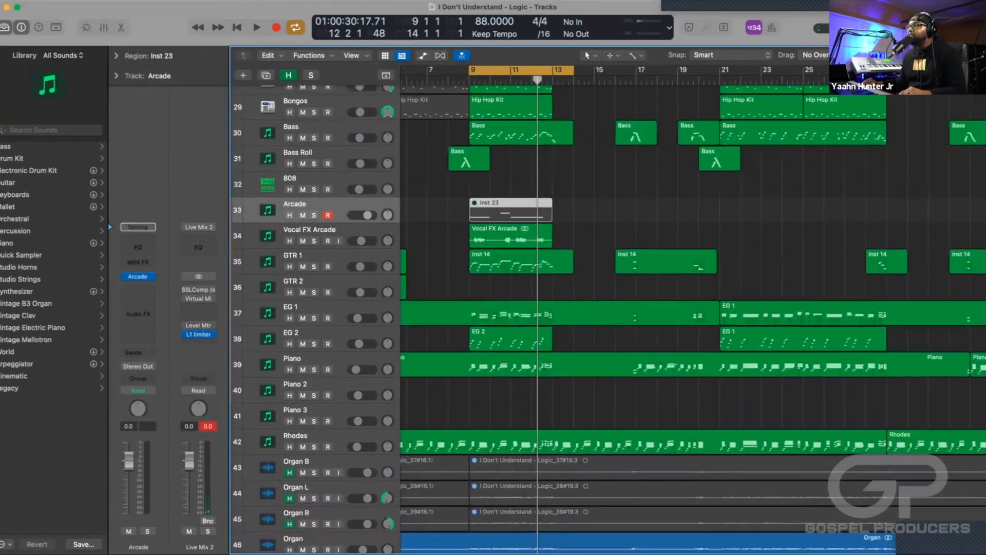
{"action": "scroll", "coordinate": [565, 308], "scroll_direction": "up", "scroll_amount": 3}
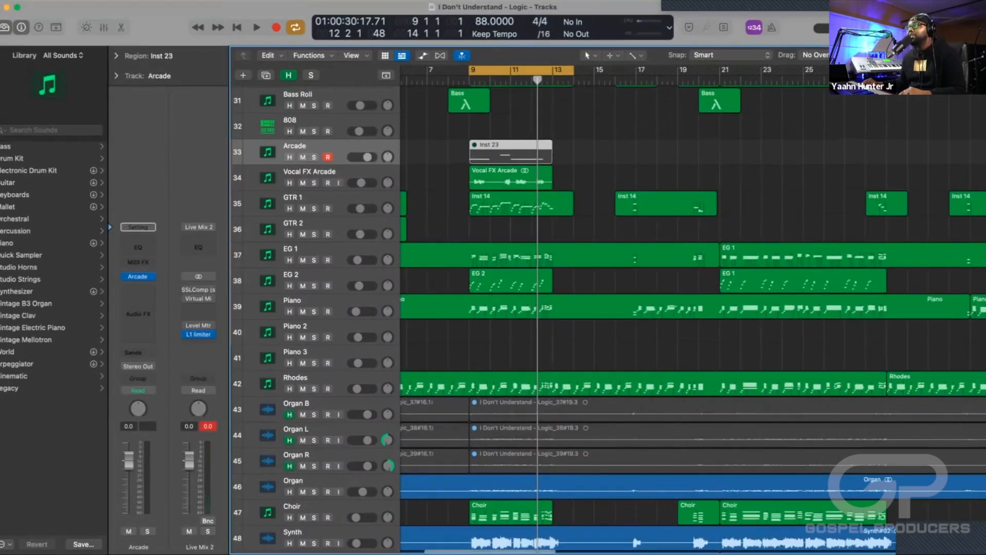
{"action": "scroll", "coordinate": [565, 308], "scroll_direction": "up", "scroll_amount": 9}
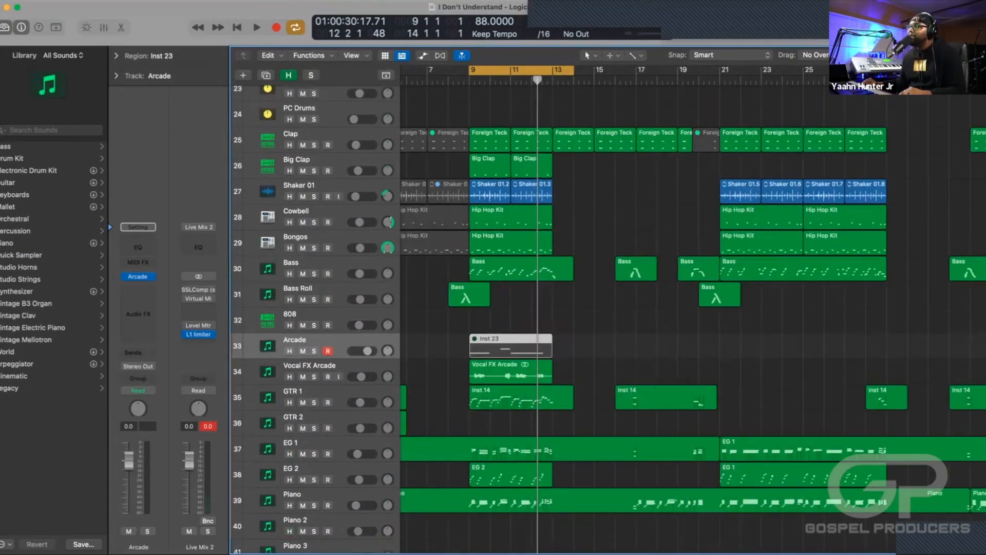
{"action": "scroll", "coordinate": [565, 308], "scroll_direction": "down", "scroll_amount": 3}
{"action": "scroll", "coordinate": [565, 309], "scroll_direction": "down", "scroll_amount": 1}
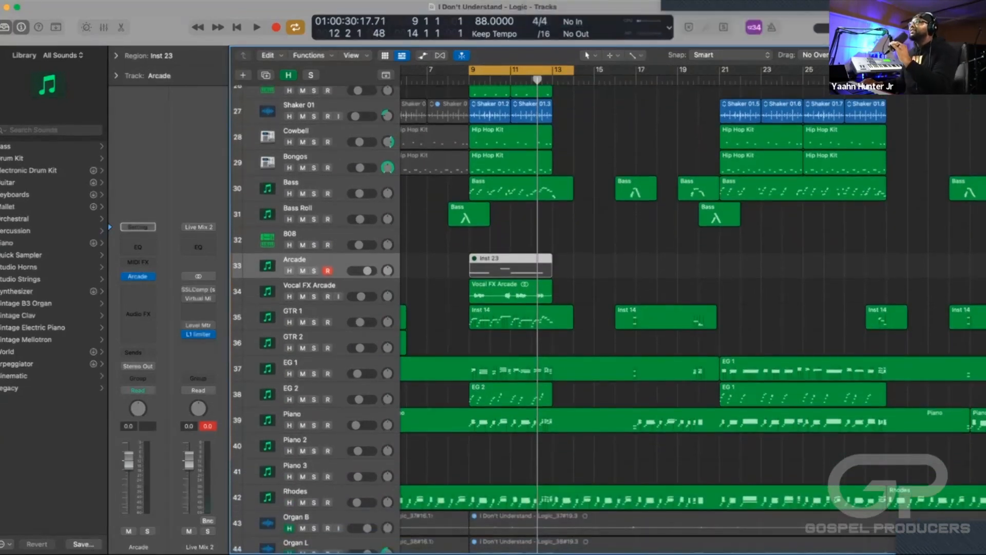
{"action": "scroll", "coordinate": [609, 319], "scroll_direction": "down", "scroll_amount": 1}
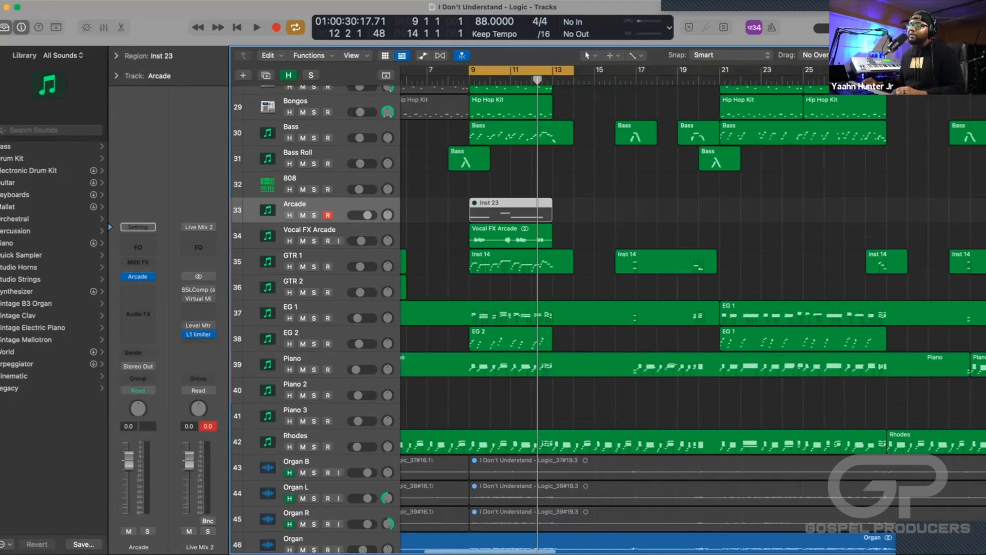
{"action": "key", "text": "h"}
Solo the EG 2 track and play the cycled section from bar 9 to hear it alone, and stop playback.
{"action": "scroll", "coordinate": [617, 308], "scroll_direction": "left", "scroll_amount": 3}
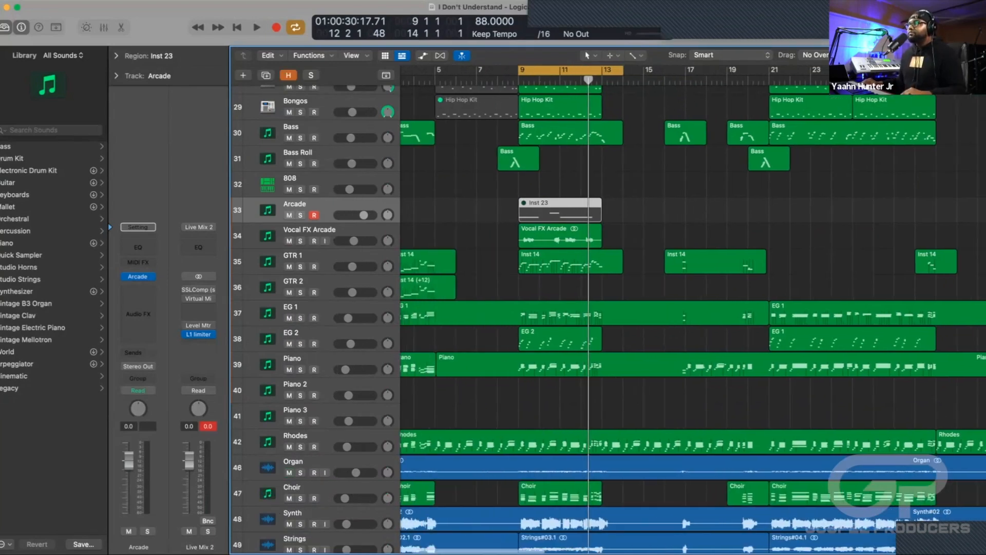
{"action": "key", "text": "super+Left"}
{"action": "key", "text": "super+Left"}
{"action": "scroll", "coordinate": [607, 318], "scroll_direction": "down", "scroll_amount": 3}
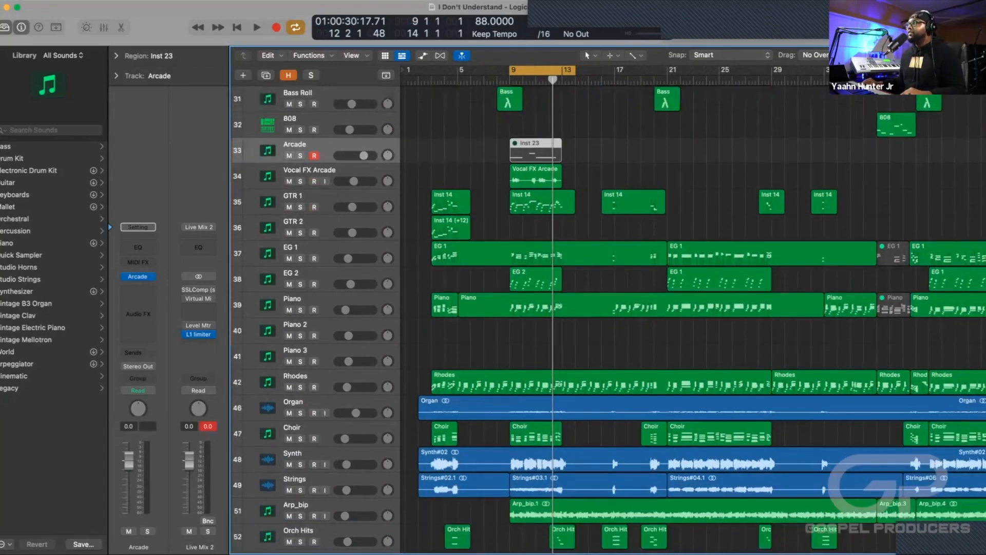
{"action": "scroll", "coordinate": [608, 319], "scroll_direction": "down", "scroll_amount": 1}
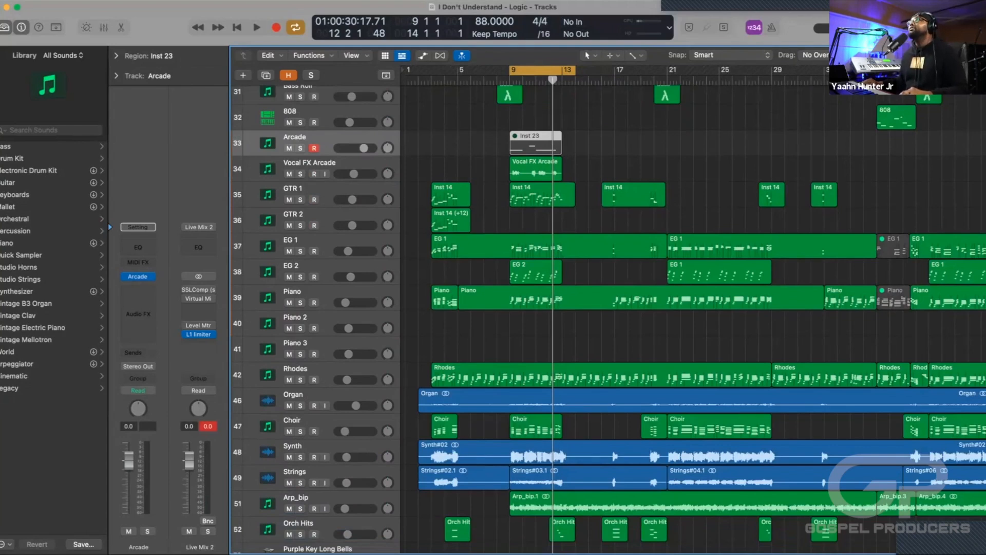
{"action": "left_click", "coordinate": [300, 277]}
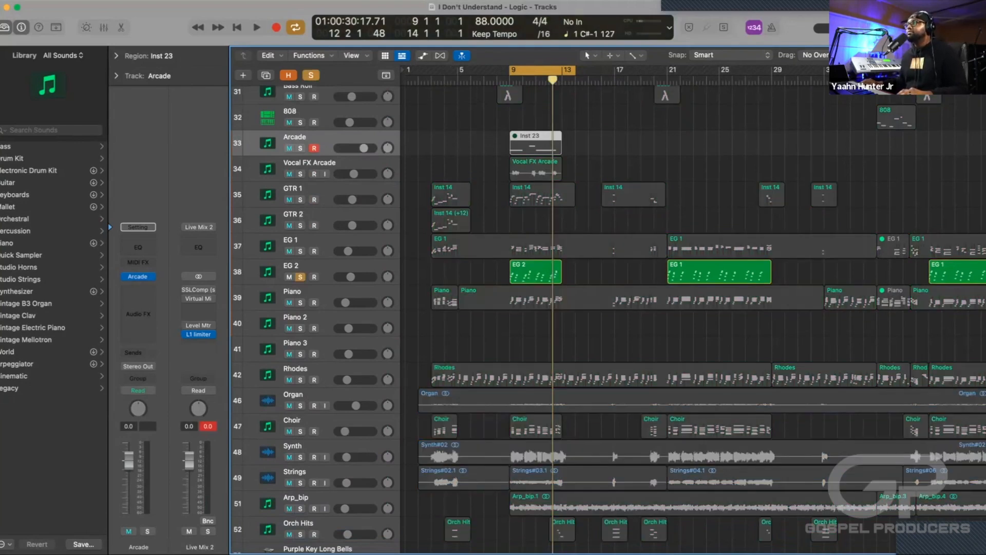
{"action": "key", "text": "space"}
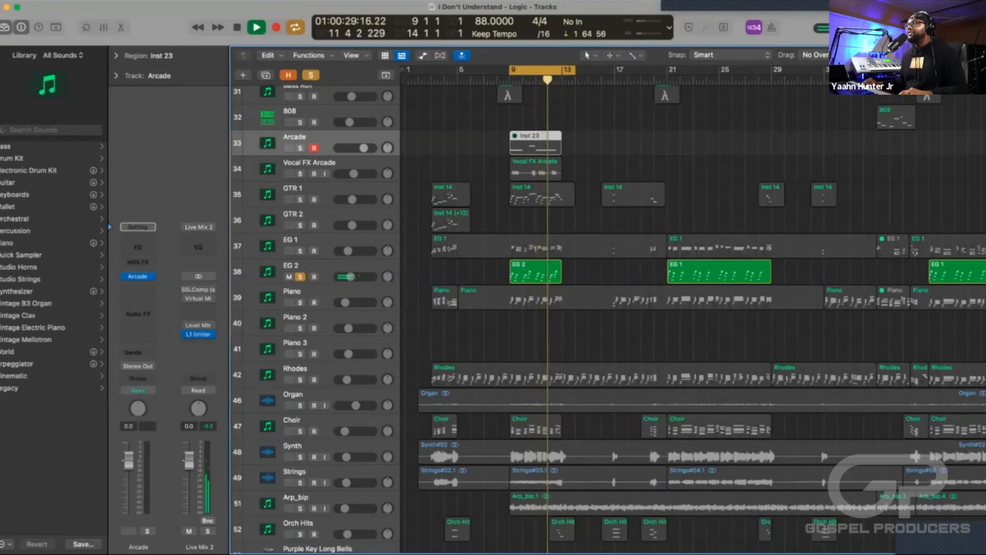
{"action": "key", "text": "space"}
Unsolo EG 2 and play the cycled section to hear it in the full mix, and stop playback.
{"action": "key", "text": "s"}
{"action": "key", "text": "space"}
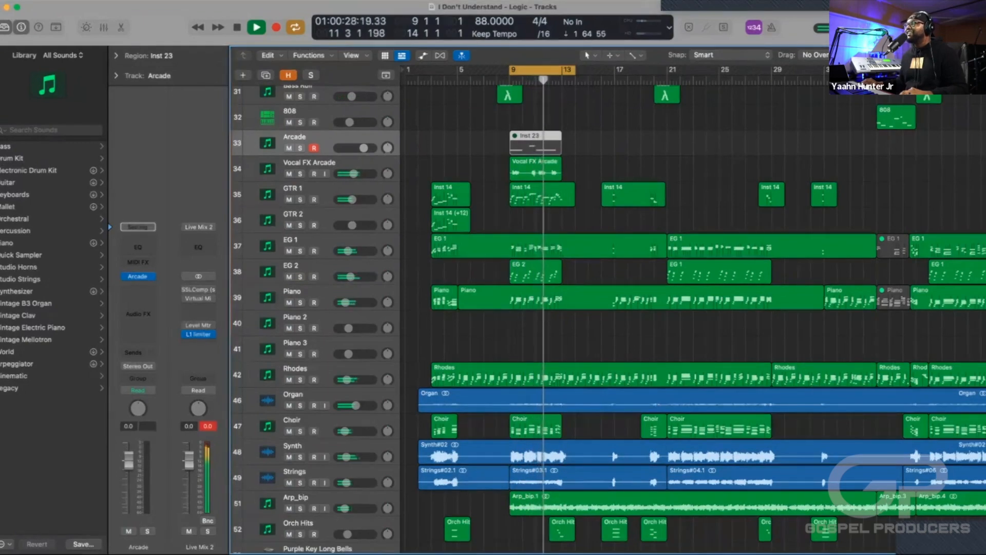
{"action": "key", "text": "space"}
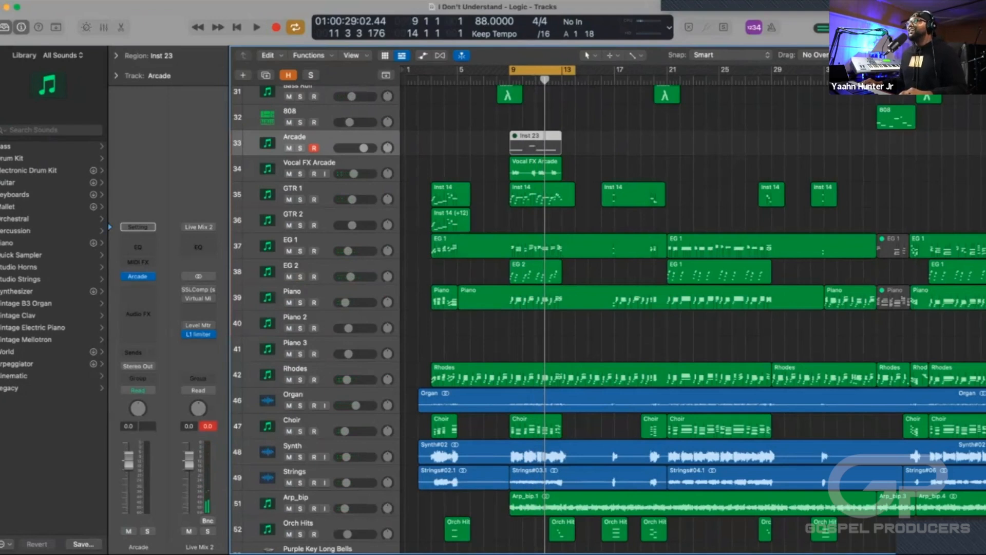
Open the Kontakt instrument of EG 2, examine Electric Sunburst Deluxe and its melody and pattern settings, and close it.
{"action": "left_click", "coordinate": [329, 266]}
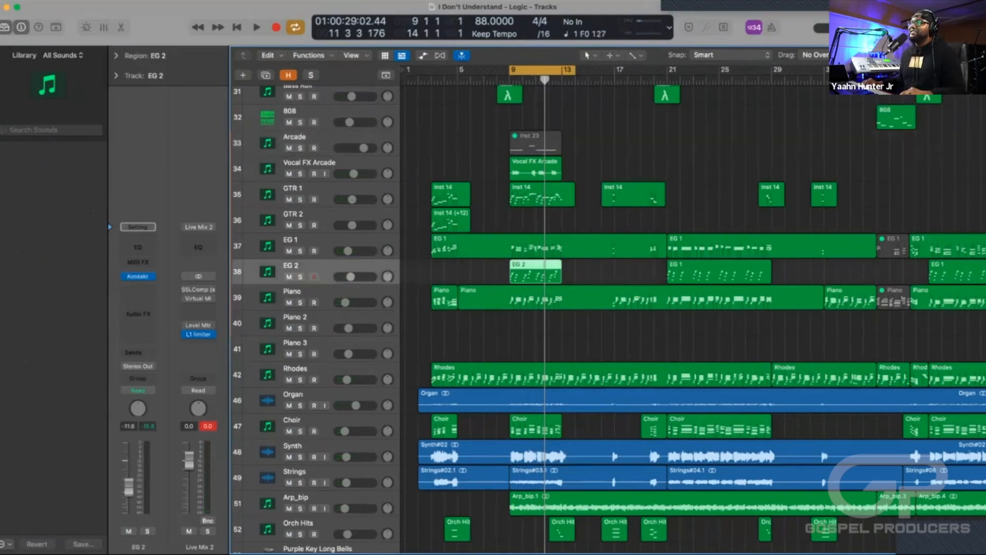
{"action": "left_click", "coordinate": [138, 276]}
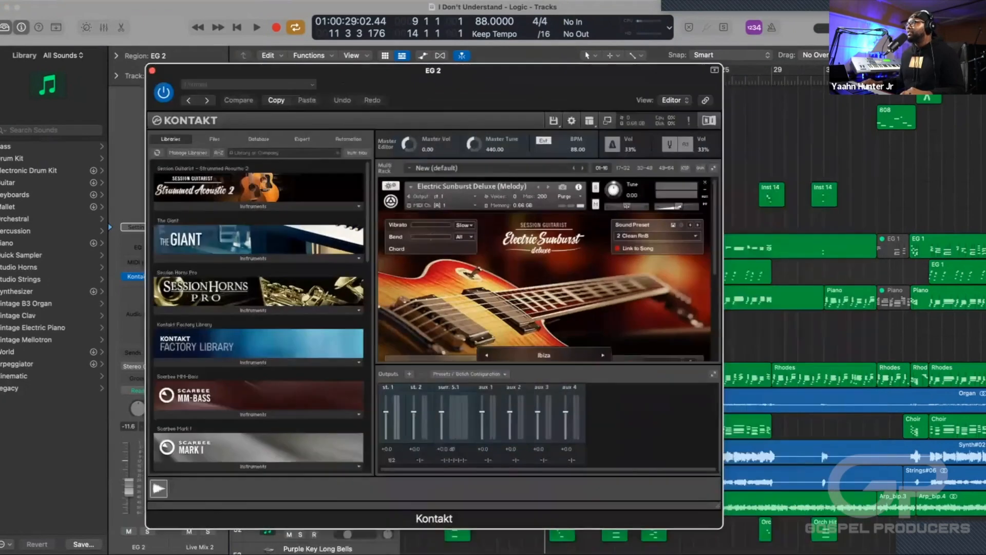
{"action": "left_click_drag", "start_coordinate": [329, 71], "coordinate": [346, 65]}
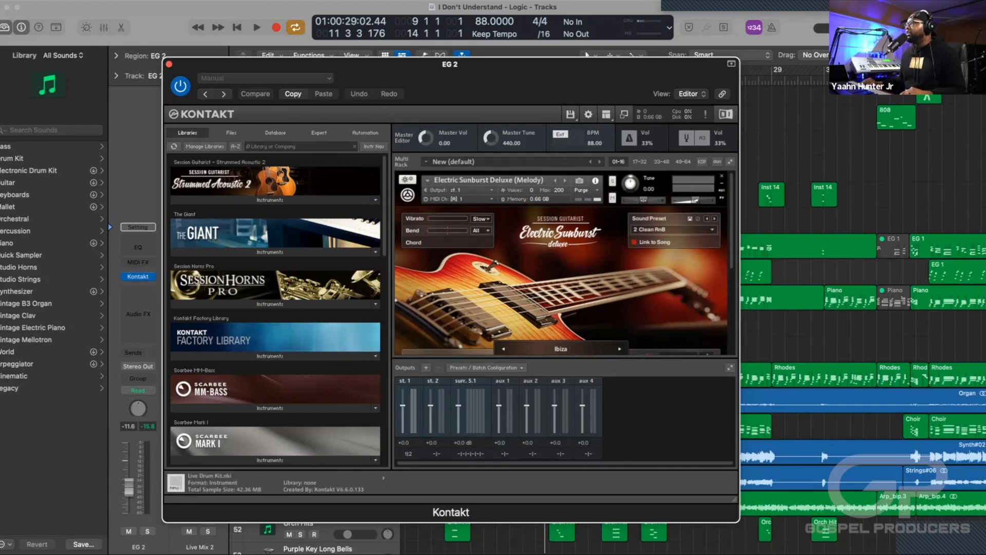
{"action": "scroll", "coordinate": [563, 263], "scroll_direction": "down", "scroll_amount": 4}
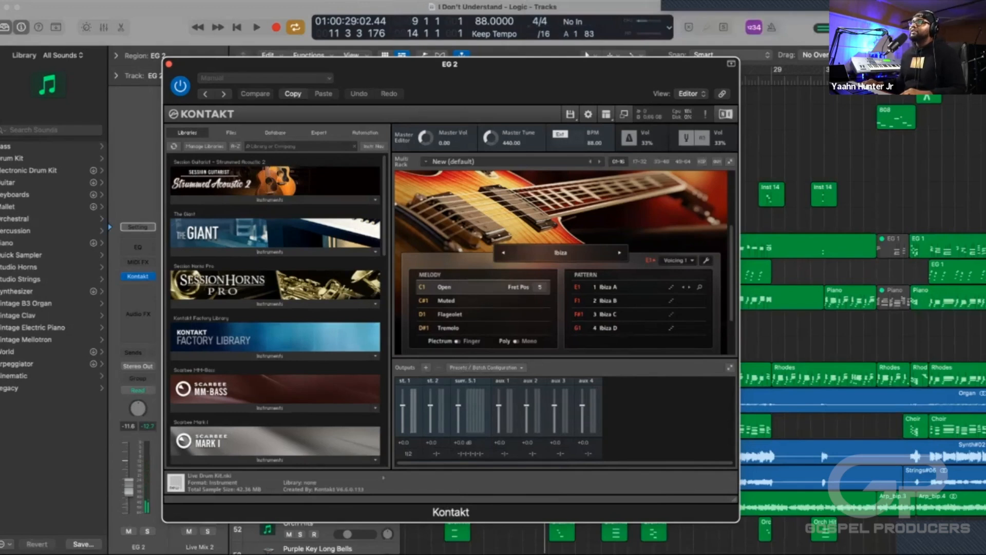
{"action": "key", "text": "super+w"}
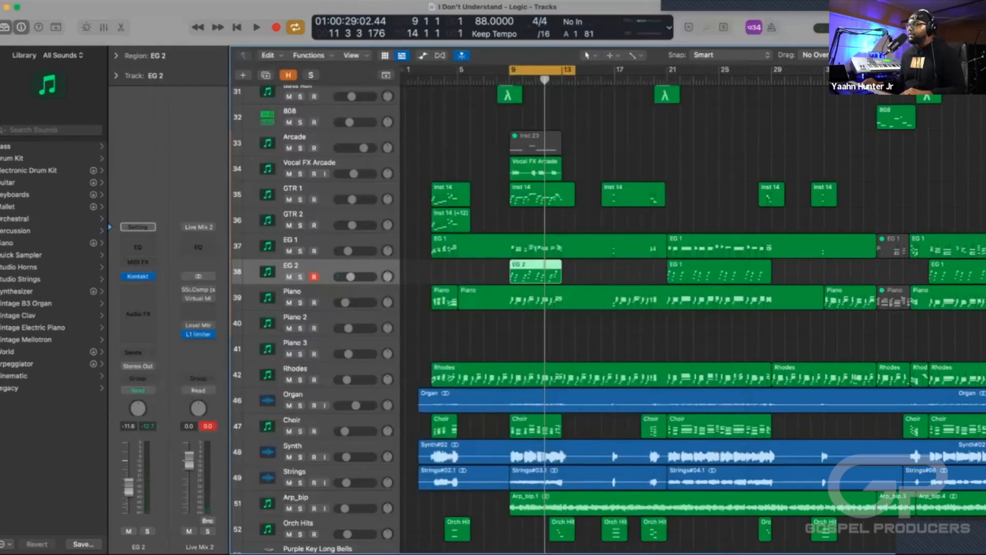
Select and solo the EG 1 track, play the cycled section to hear it alone, and stop playback.
{"action": "key", "text": "Up"}
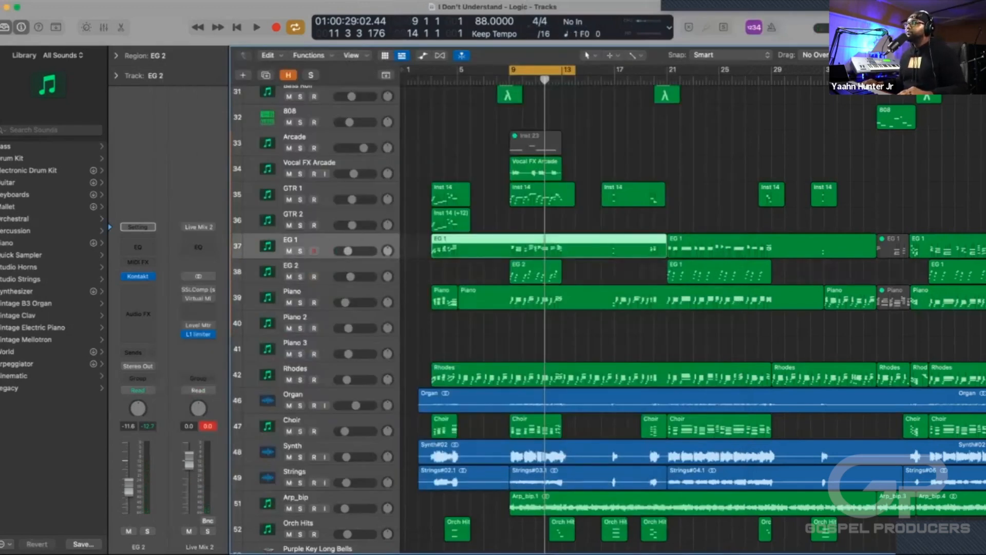
{"action": "key", "text": "s"}
{"action": "key", "text": "space"}
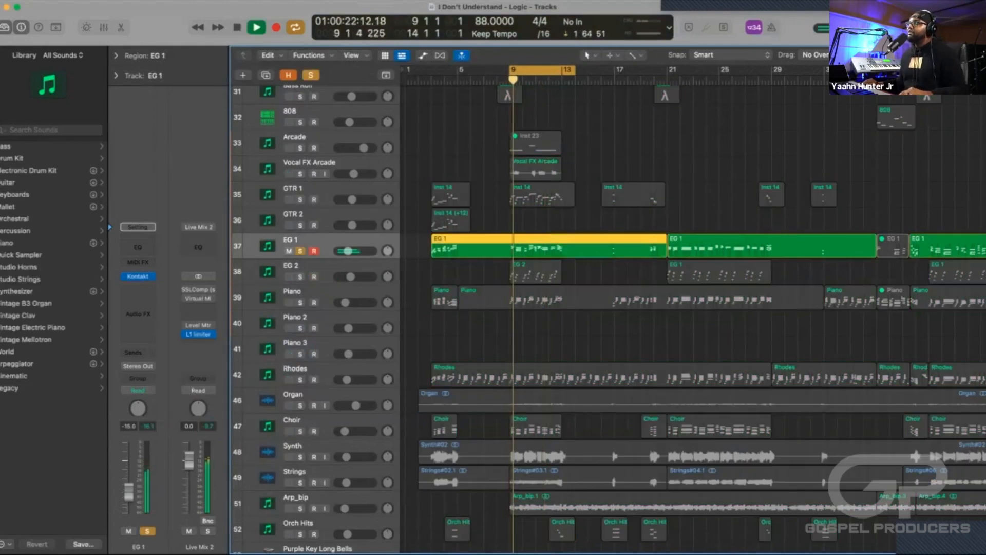
{"action": "key", "text": "space"}
Unsolo EG 1 and play the cycled section with all tracks to hear it in context, and stop playback.
{"action": "key", "text": "s"}
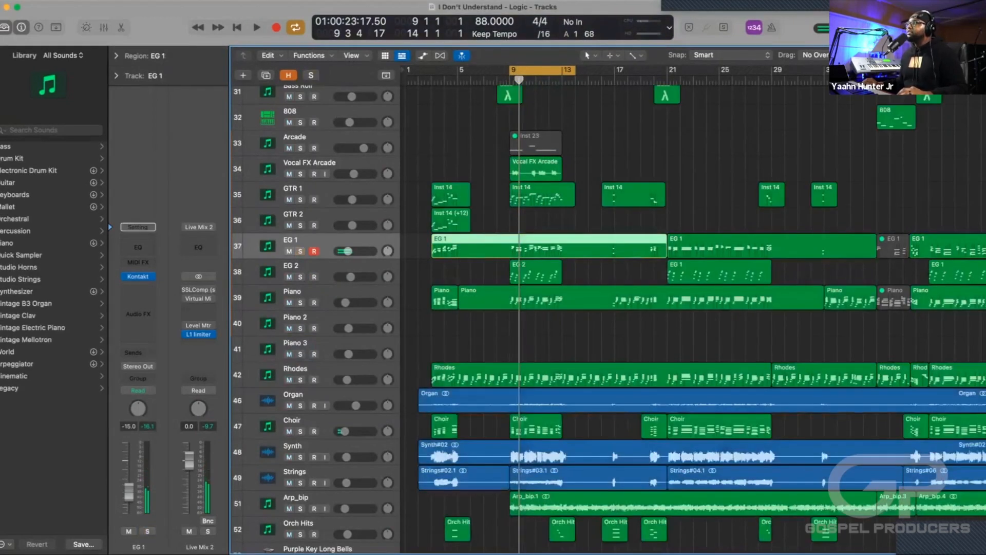
{"action": "key", "text": "space"}
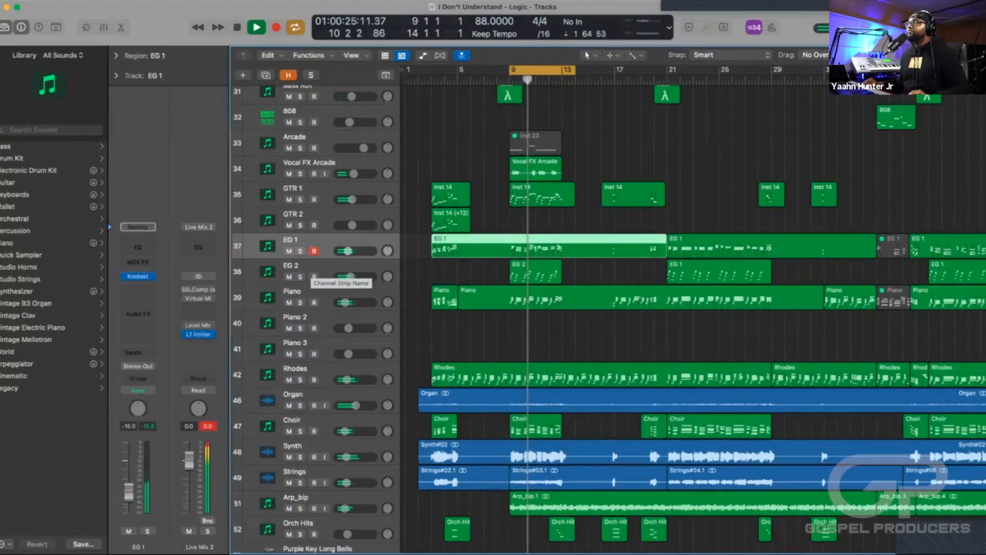
{"action": "key", "text": "space"}
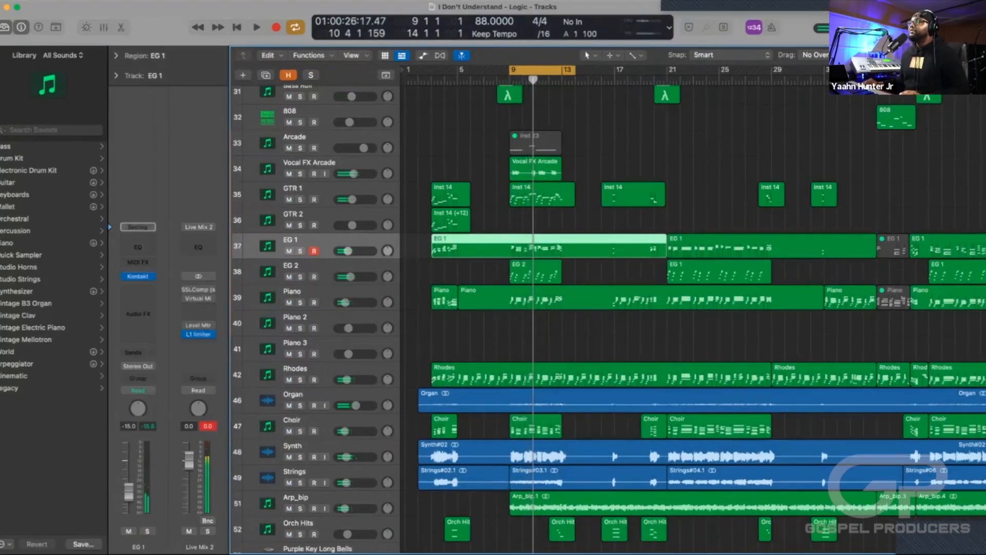
Select and solo the GTR 1 track, play the cycled section to hear it alone, and stop playback.
{"action": "left_click", "coordinate": [319, 189]}
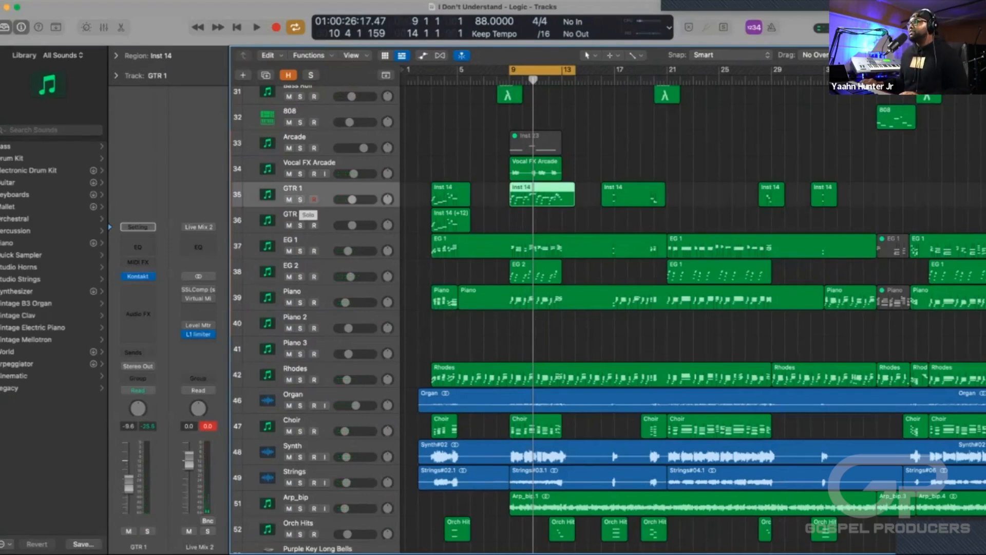
{"action": "left_click", "coordinate": [300, 200]}
{"action": "key", "text": "space"}
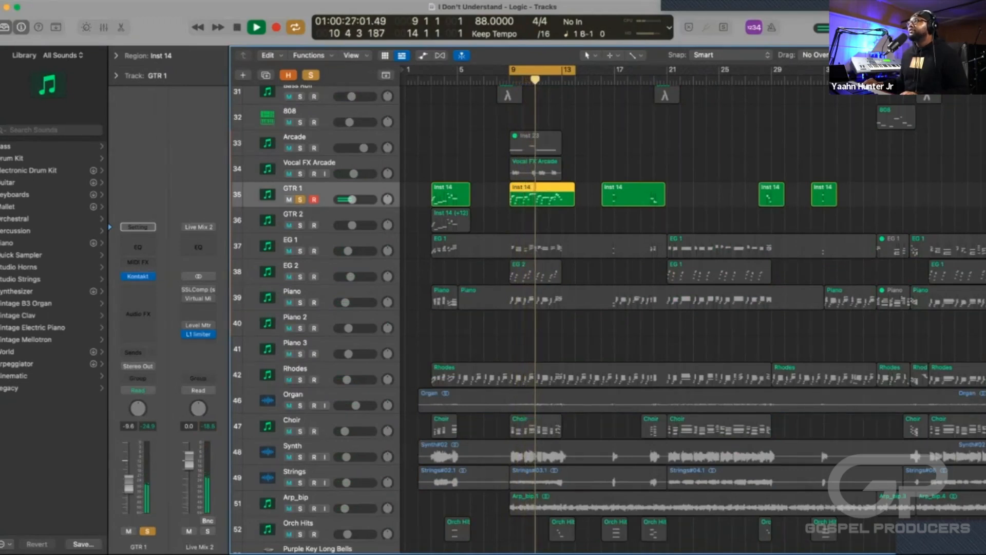
{"action": "key", "text": "space"}
Unsolo GTR 1 and play the cycled section to hear it within the full mix, and stop playback.
{"action": "key", "text": "s"}
{"action": "key", "text": "space"}
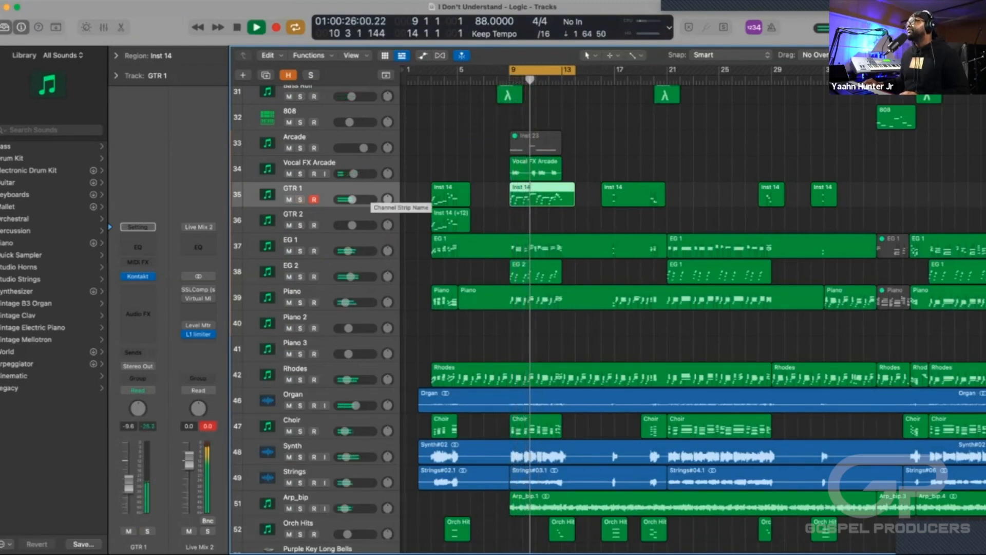
{"action": "key", "text": "space"}
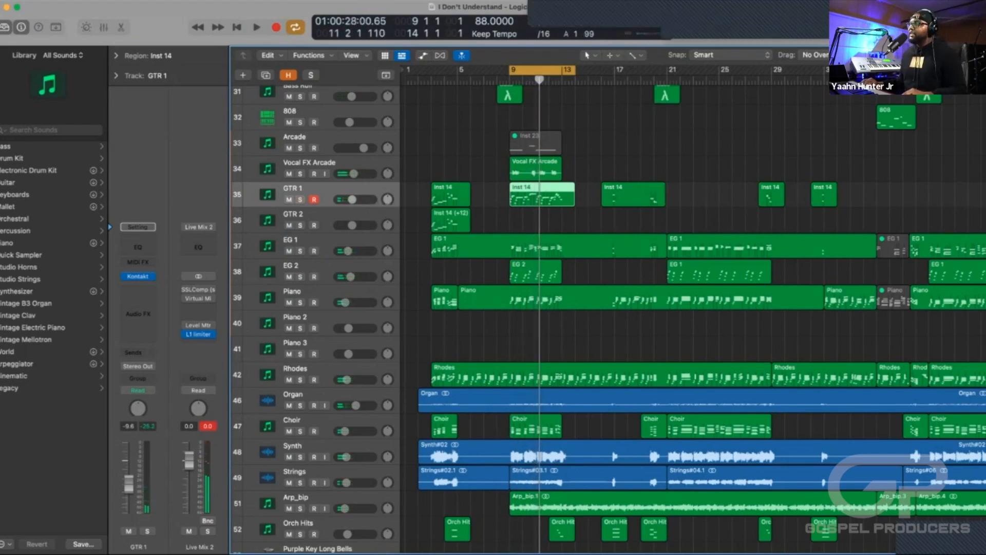
Review the percussion, bass and drum tracks above the guitars in the arrangement.
{"action": "scroll", "coordinate": [606, 318], "scroll_direction": "up", "scroll_amount": 5}
{"action": "scroll", "coordinate": [606, 318], "scroll_direction": "up", "scroll_amount": 1}
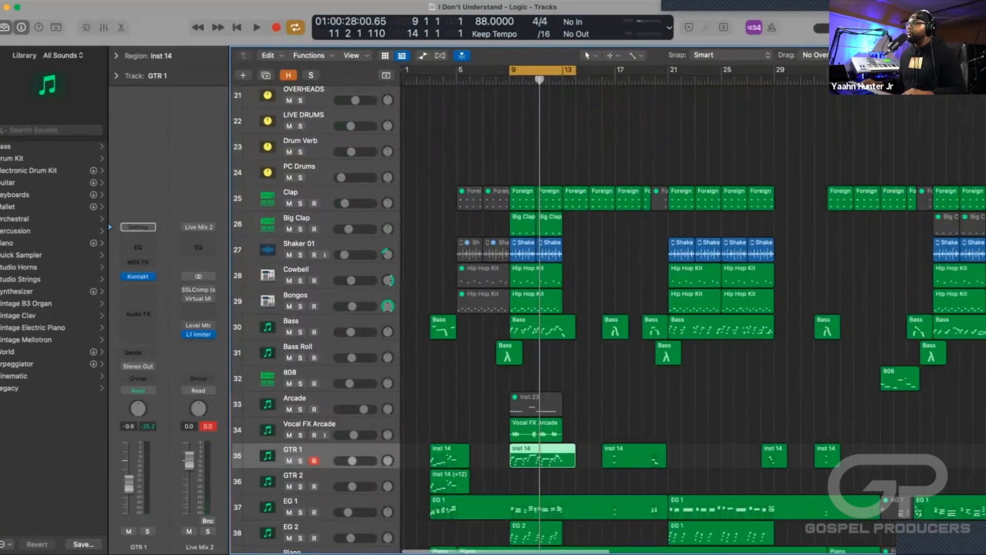
{"action": "key", "text": "super+Right"}
{"action": "key", "text": "super+Right"}
{"action": "key", "text": "super+Left"}
{"action": "scroll", "coordinate": [606, 318], "scroll_direction": "down", "scroll_amount": 1}
{"action": "scroll", "coordinate": [606, 319], "scroll_direction": "down", "scroll_amount": 3}
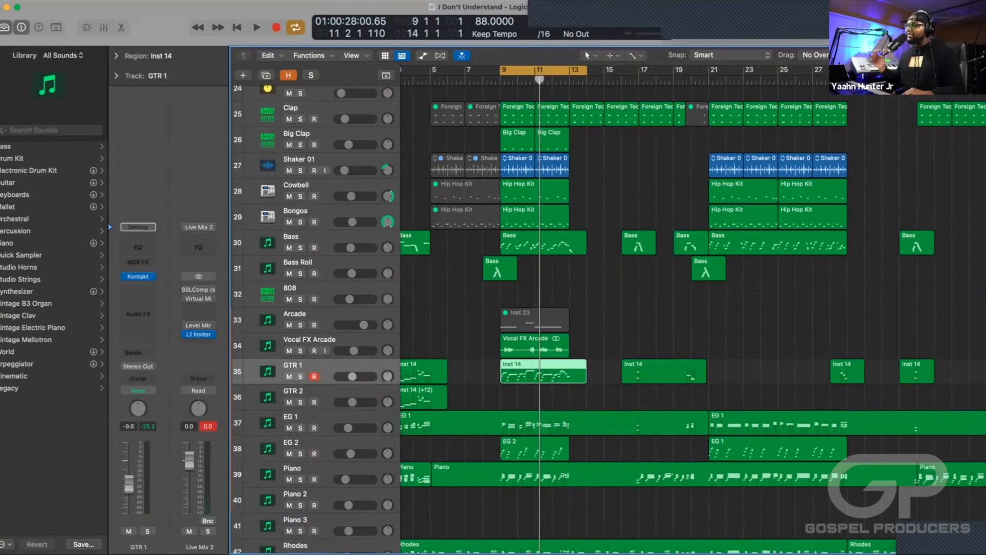
{"action": "scroll", "coordinate": [606, 318], "scroll_direction": "up", "scroll_amount": 1}
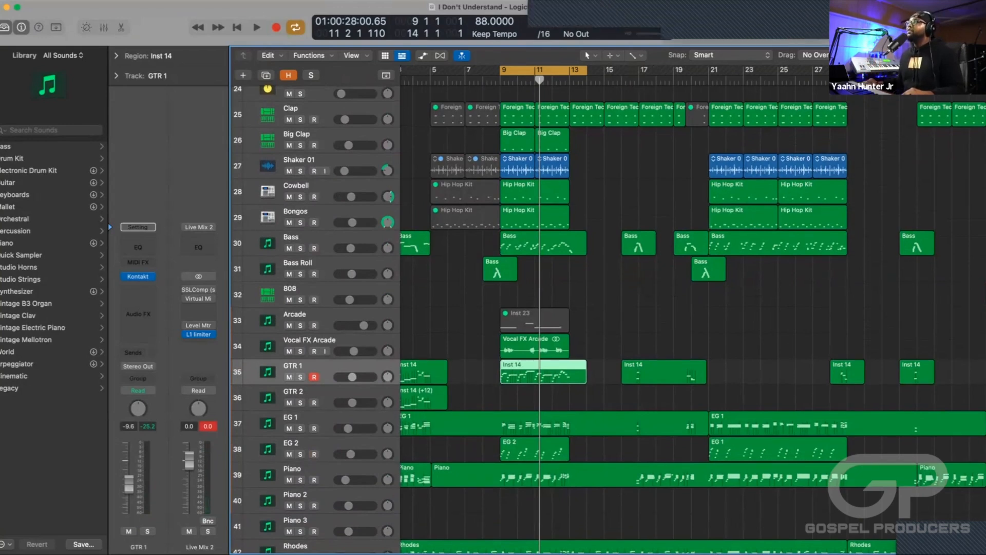
{"action": "scroll", "coordinate": [606, 318], "scroll_direction": "up", "scroll_amount": 8}
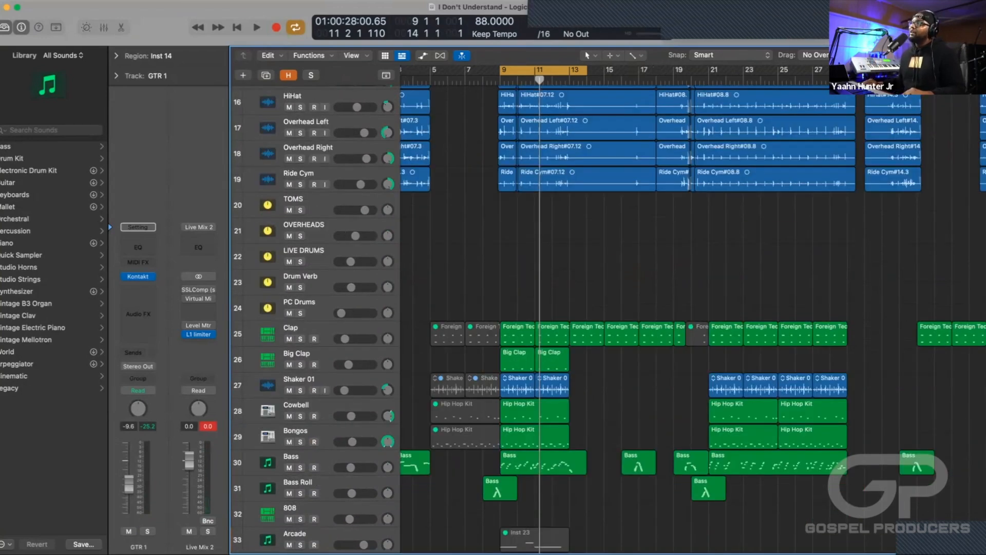
{"action": "scroll", "coordinate": [606, 318], "scroll_direction": "down", "scroll_amount": 3}
{"action": "scroll", "coordinate": [606, 318], "scroll_direction": "down", "scroll_amount": 5}
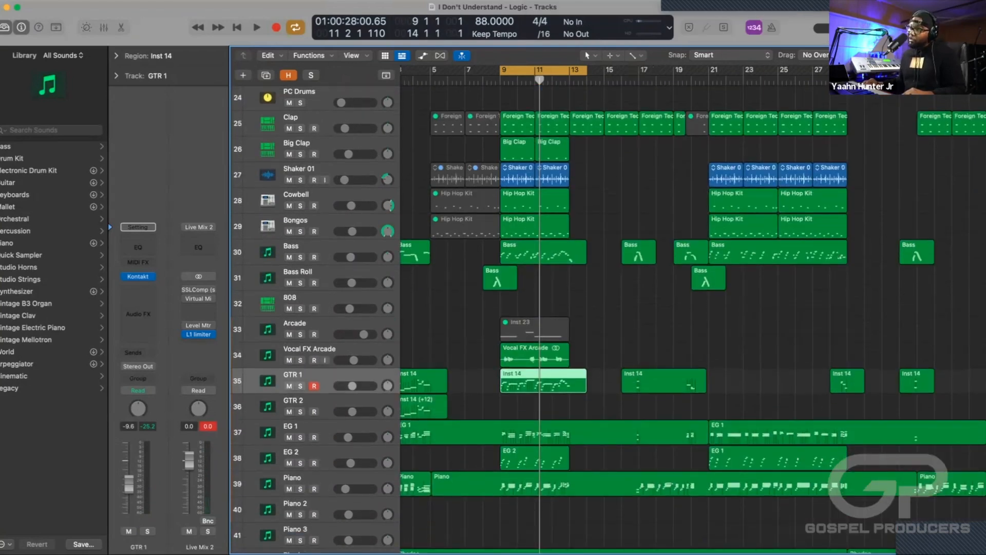
Look through the piano, organ, choir, synth, strings and effects tracks, and go back up to the live drum tracks.
{"action": "scroll", "coordinate": [609, 319], "scroll_direction": "down", "scroll_amount": 2}
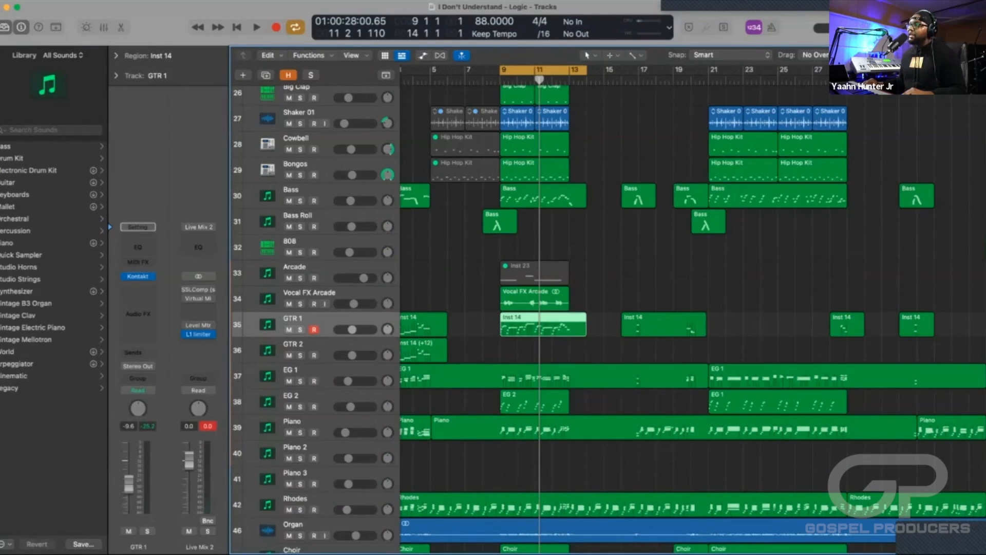
{"action": "scroll", "coordinate": [609, 318], "scroll_direction": "down", "scroll_amount": 2}
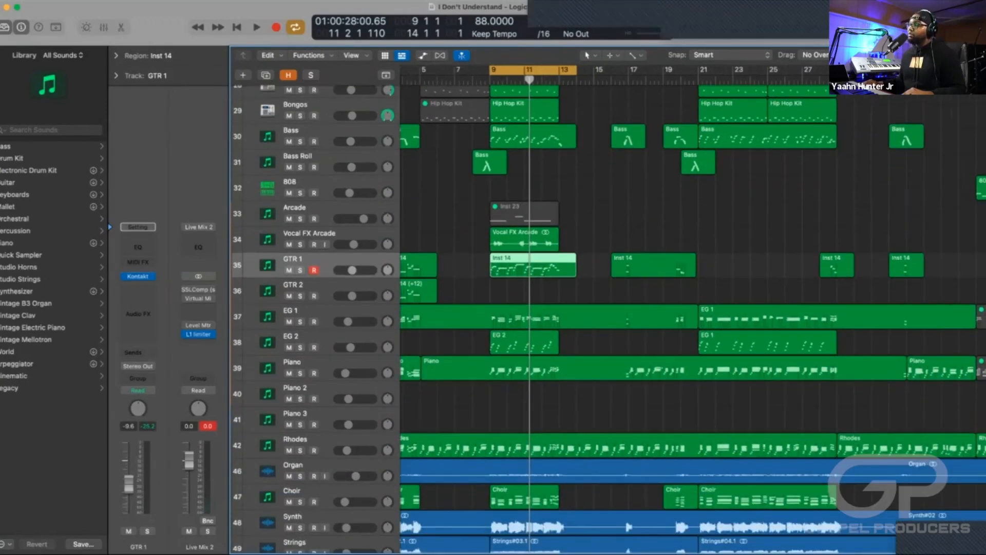
{"action": "scroll", "coordinate": [609, 318], "scroll_direction": "down", "scroll_amount": 3}
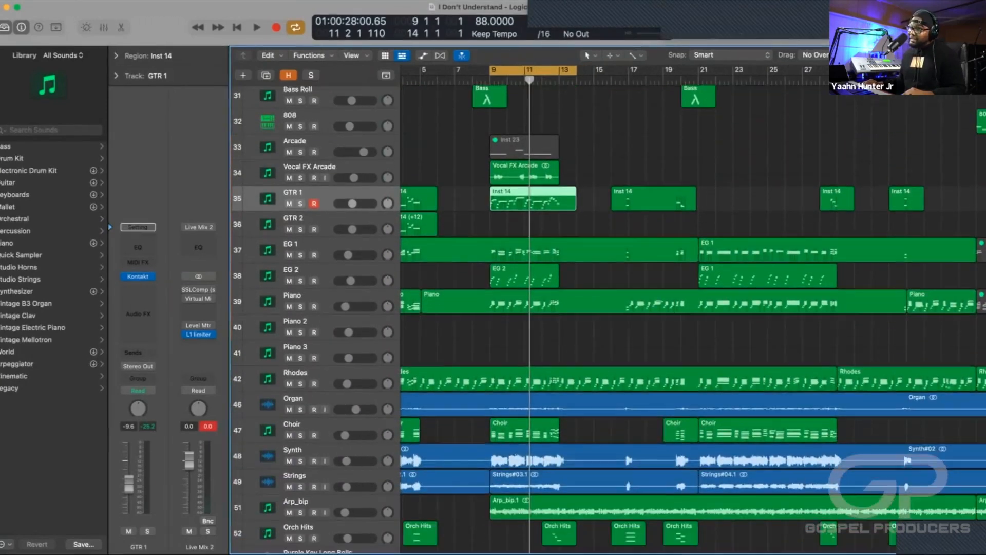
{"action": "scroll", "coordinate": [609, 319], "scroll_direction": "down", "scroll_amount": 3}
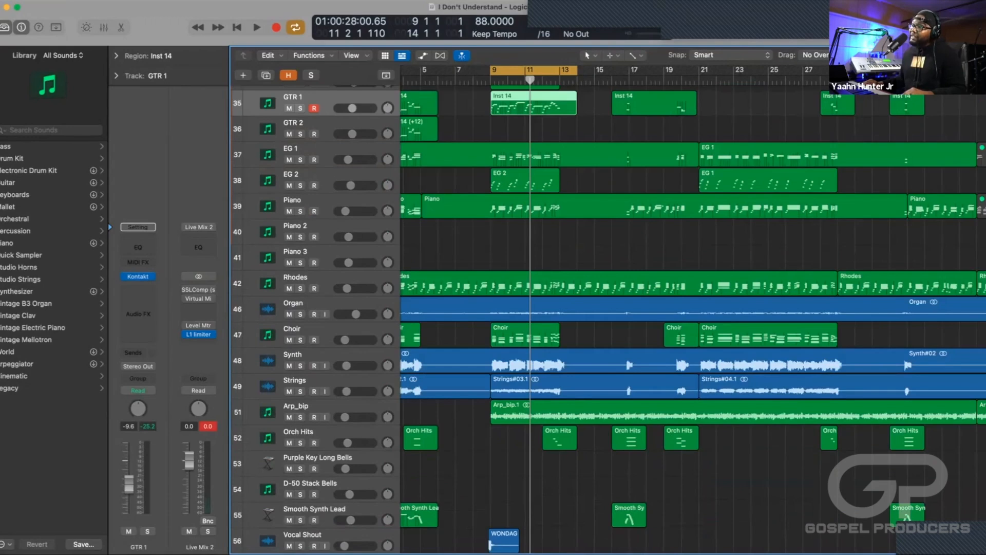
{"action": "scroll", "coordinate": [609, 318], "scroll_direction": "down", "scroll_amount": 1}
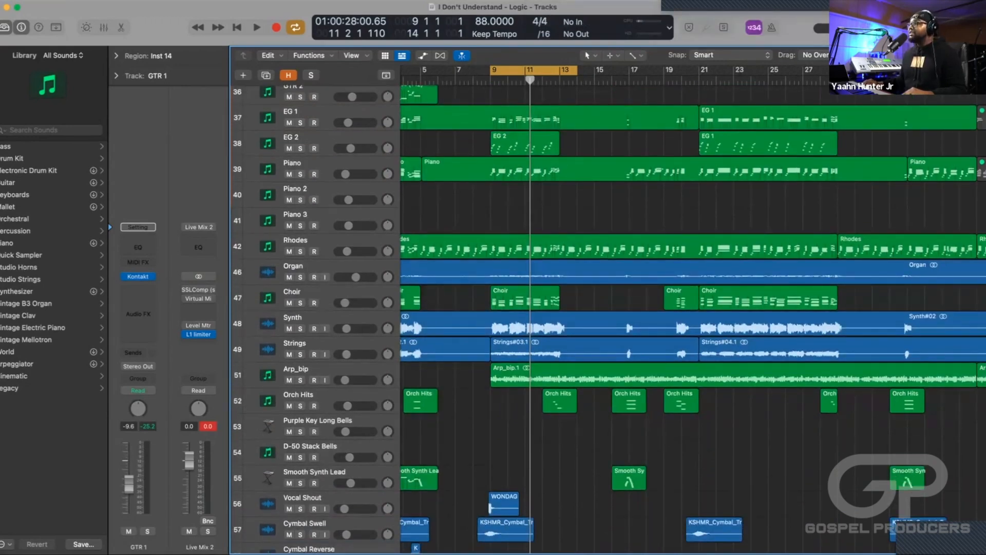
{"action": "scroll", "coordinate": [609, 318], "scroll_direction": "down", "scroll_amount": 4}
{"action": "scroll", "coordinate": [609, 318], "scroll_direction": "up", "scroll_amount": 15}
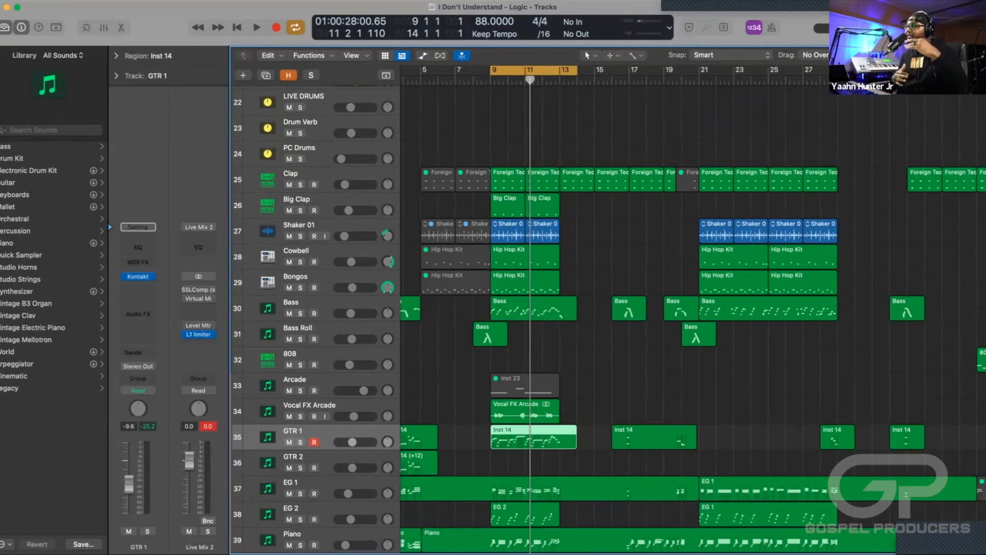
{"action": "scroll", "coordinate": [609, 318], "scroll_direction": "down", "scroll_amount": 8}
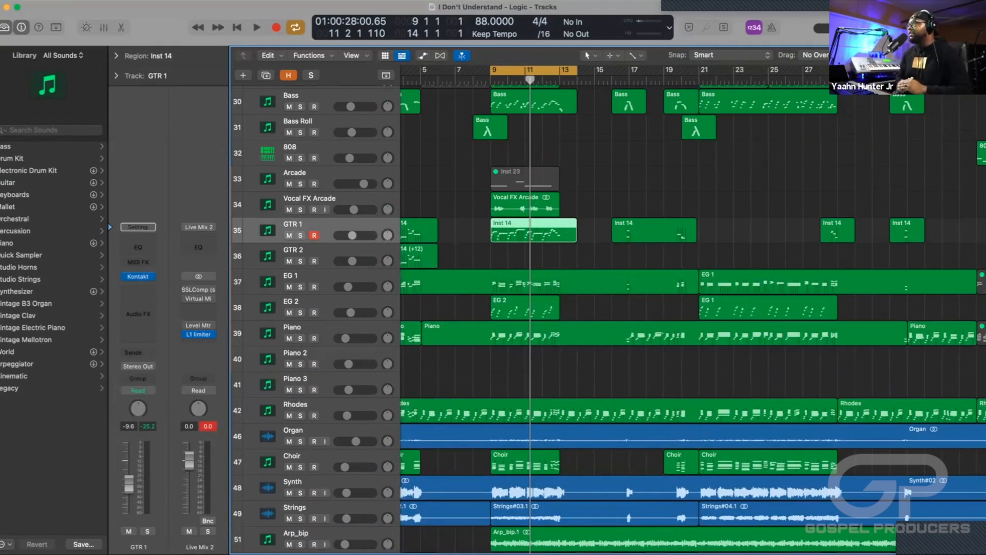
{"action": "scroll", "coordinate": [609, 319], "scroll_direction": "up", "scroll_amount": 20}
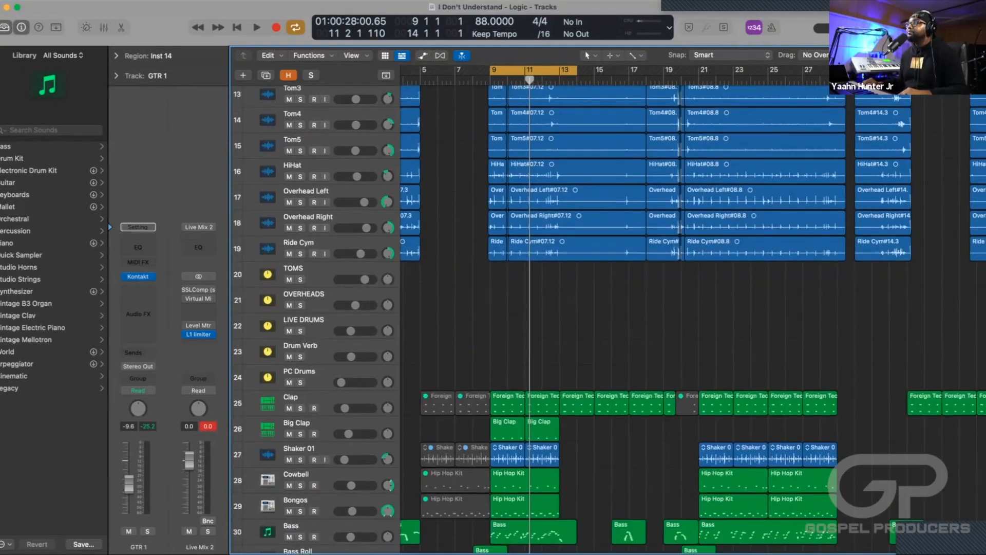
{"action": "scroll", "coordinate": [608, 319], "scroll_direction": "up", "scroll_amount": 2}
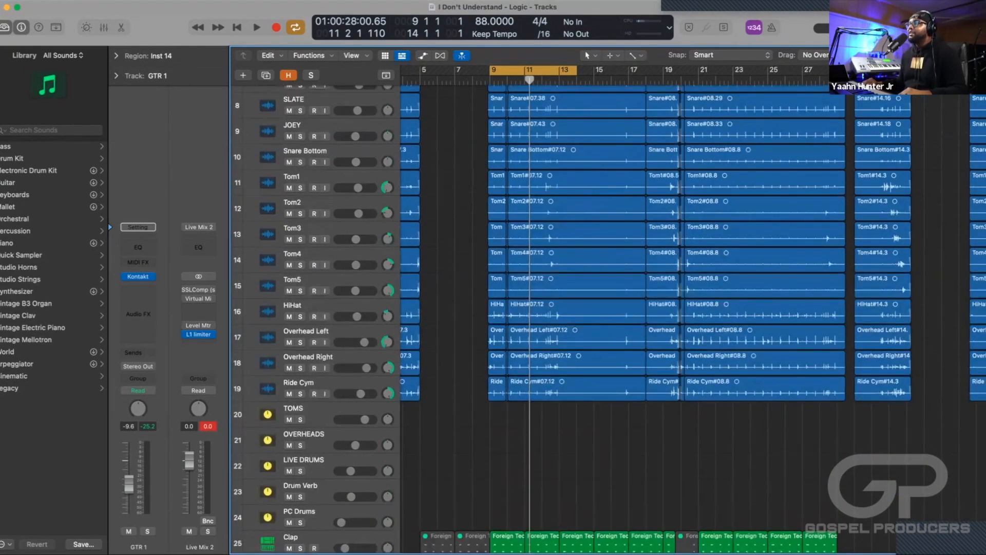
Select the Clap, Big Clap, Shaker 01, Cowbell and Bongos tracks, solo them, play the cycled section, and stop playback.
{"action": "scroll", "coordinate": [609, 319], "scroll_direction": "down", "scroll_amount": 5}
{"action": "scroll", "coordinate": [609, 318], "scroll_direction": "down", "scroll_amount": 9}
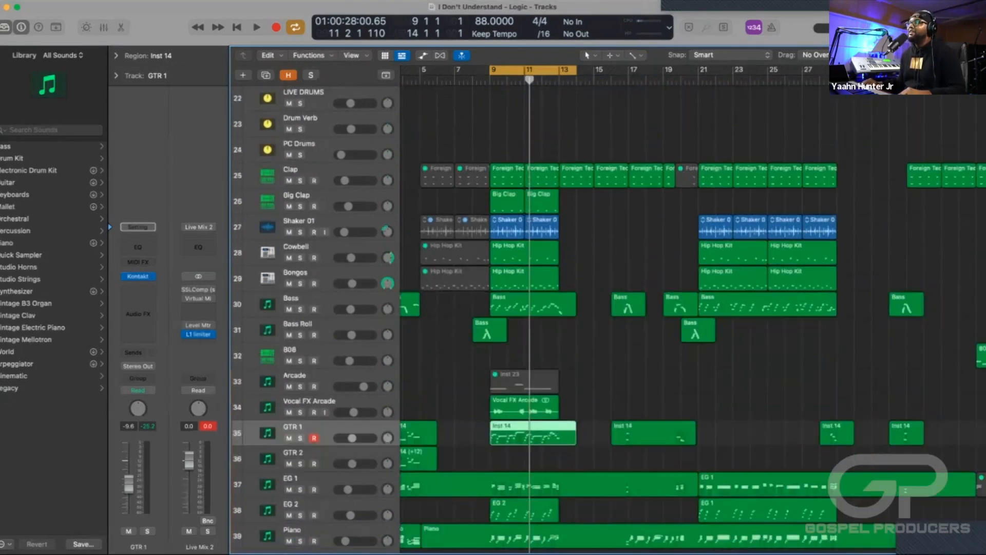
{"action": "left_click", "coordinate": [321, 170]}
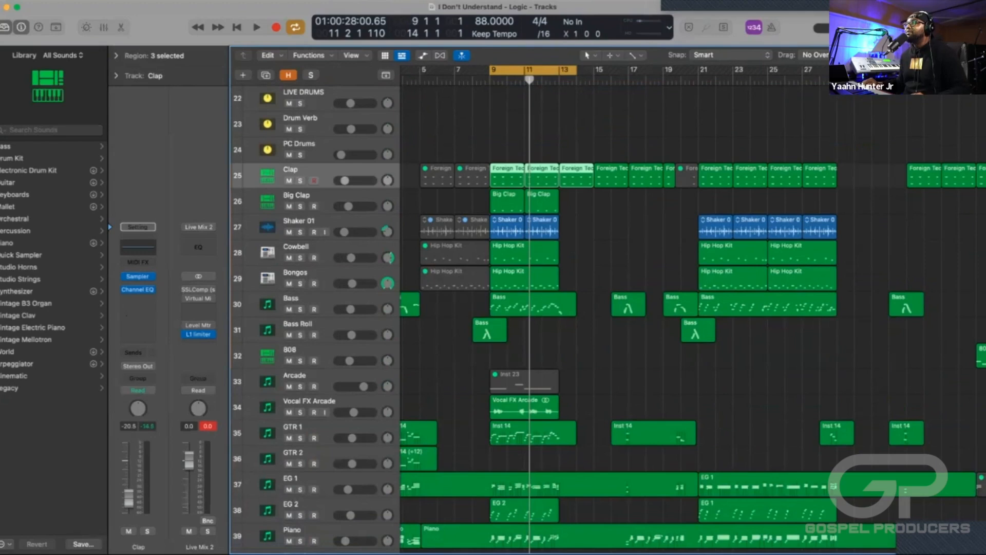
{"action": "left_click", "coordinate": [321, 273], "text": "shift"}
{"action": "key", "text": "ctrl+s"}
{"action": "key", "text": "space"}
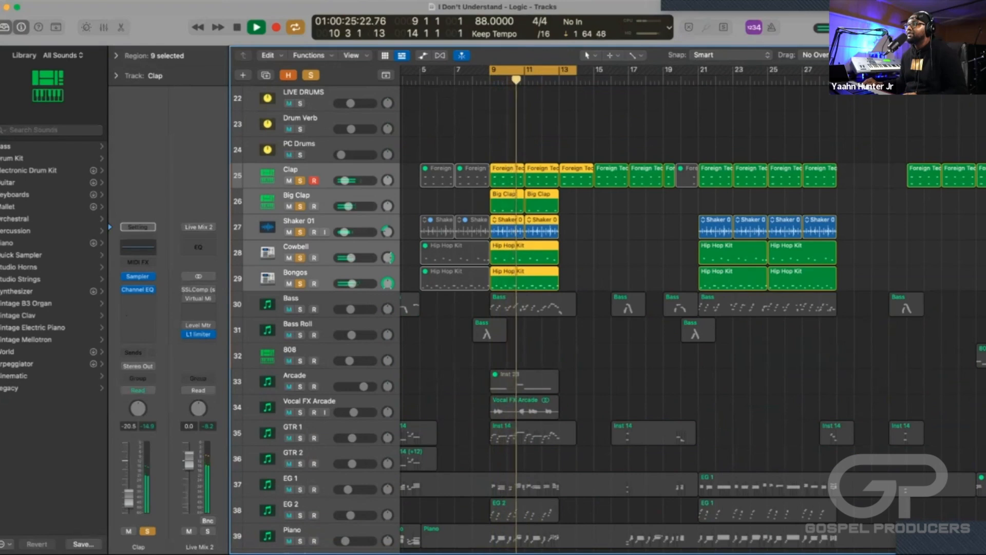
{"action": "key", "text": "space"}
Solo LIVE DRUMS, Drum Verb and PC Drums along with the five percussion tracks, play the cycled section, stop, and clear the solos.
{"action": "key", "text": "s"}
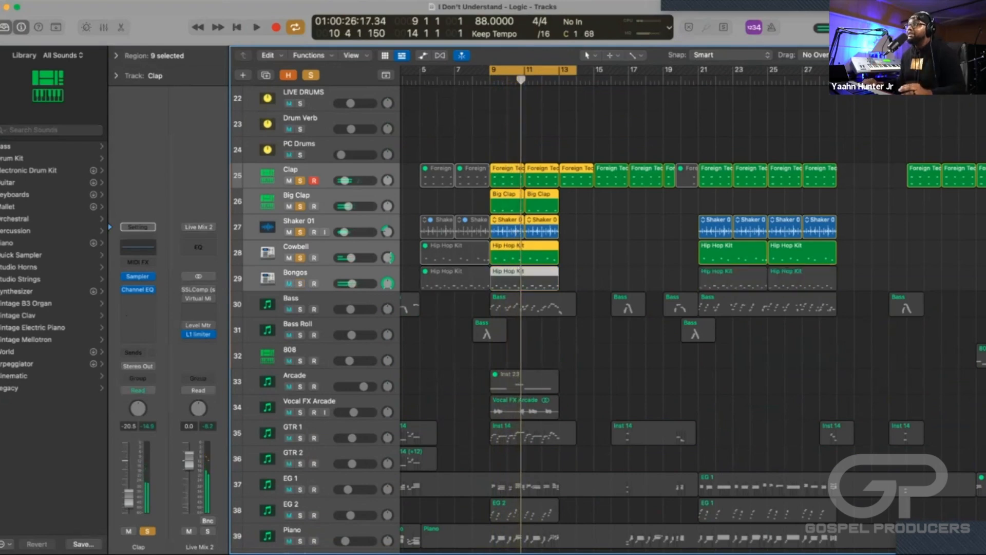
{"action": "key", "text": "s"}
{"action": "scroll", "coordinate": [565, 308], "scroll_direction": "up", "scroll_amount": 5}
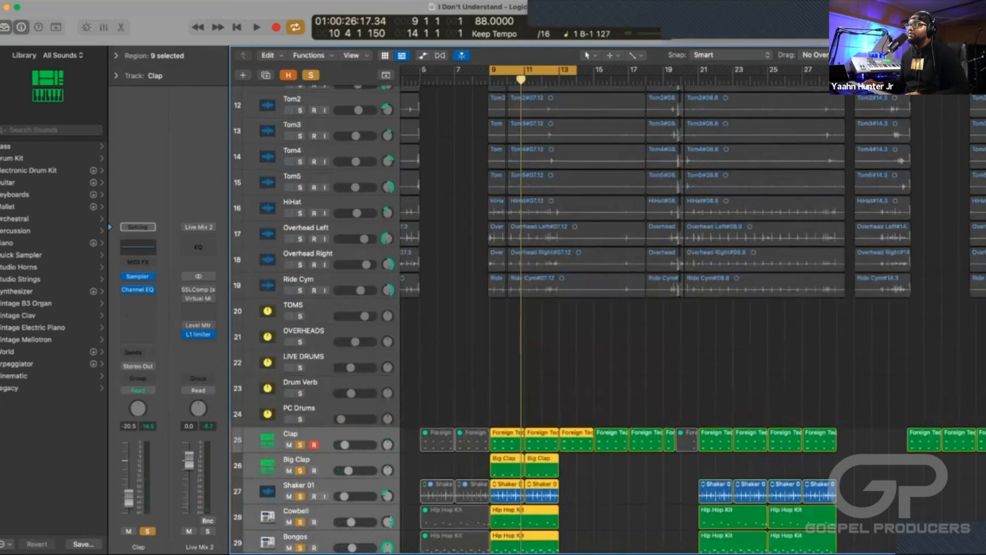
{"action": "left_click_drag", "start_coordinate": [300, 368], "coordinate": [300, 419]}
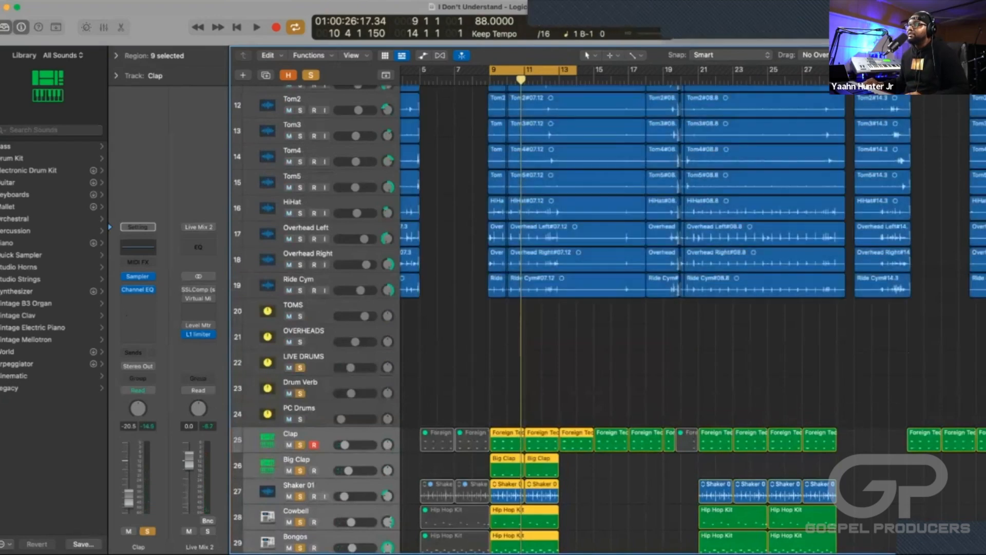
{"action": "key", "text": "space"}
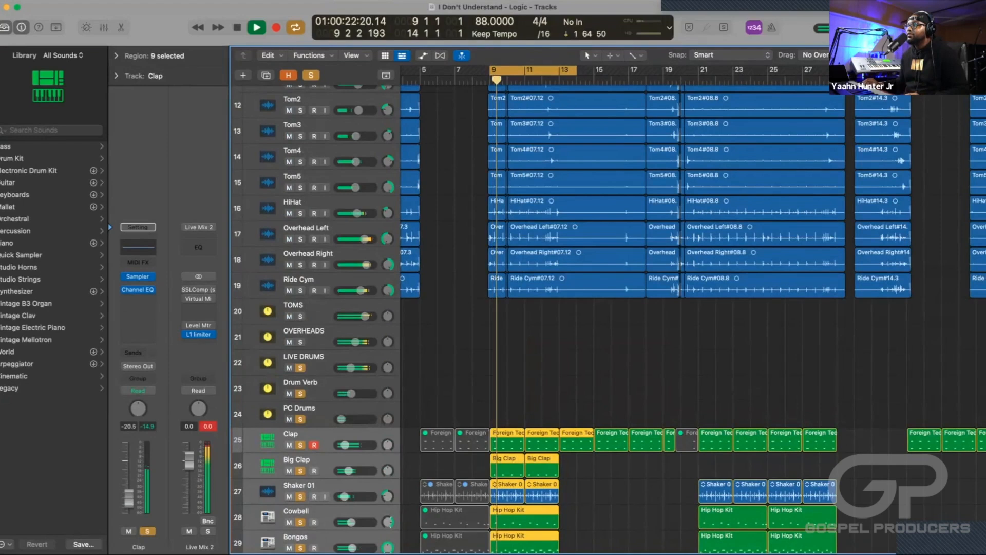
{"action": "scroll", "coordinate": [565, 308], "scroll_direction": "down", "scroll_amount": 3}
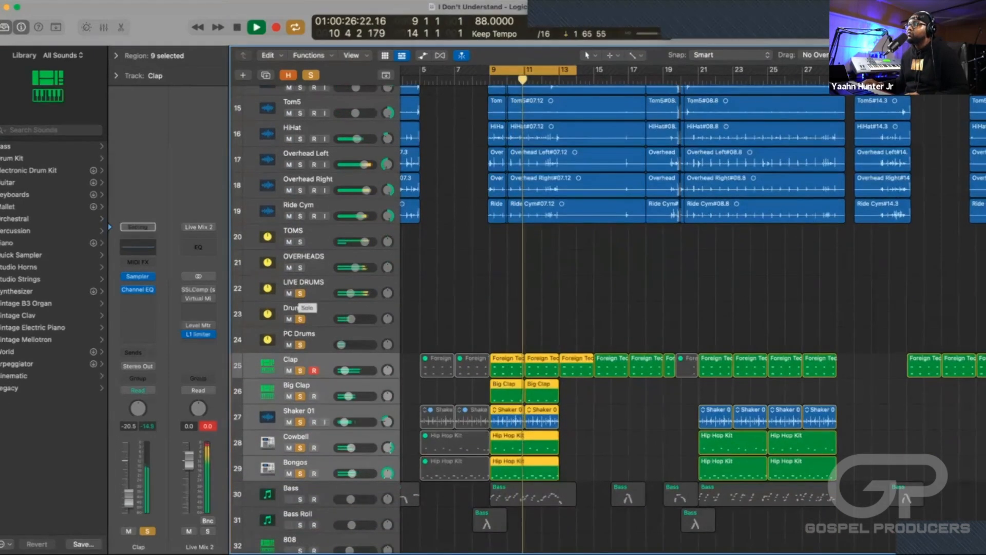
{"action": "key", "text": "space"}
{"action": "left_click_drag", "start_coordinate": [300, 294], "coordinate": [300, 473]}
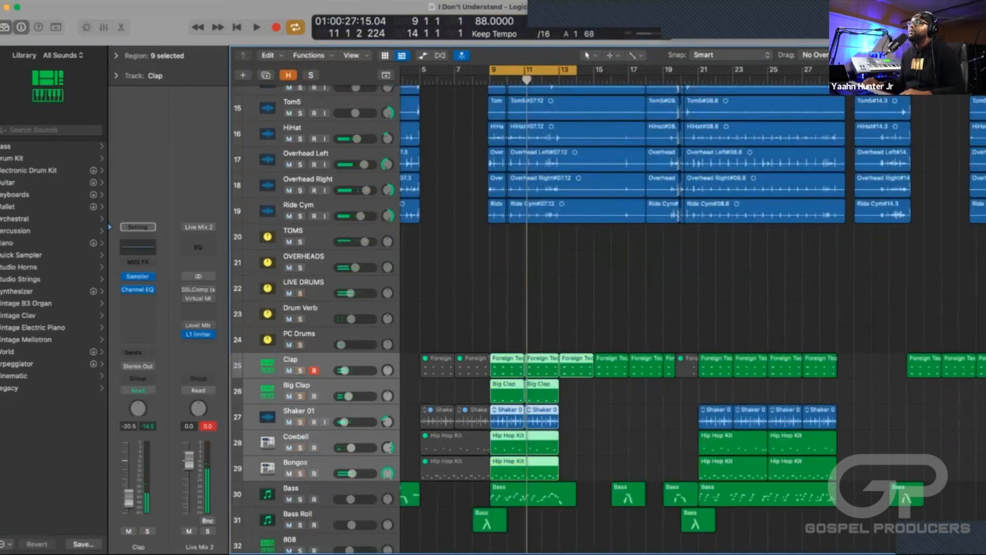
Look over the drum buses, the percussion tracks and the bass, guitar and piano tracks below them.
{"action": "scroll", "coordinate": [608, 319], "scroll_direction": "down", "scroll_amount": 1}
{"action": "scroll", "coordinate": [608, 319], "scroll_direction": "down", "scroll_amount": 5}
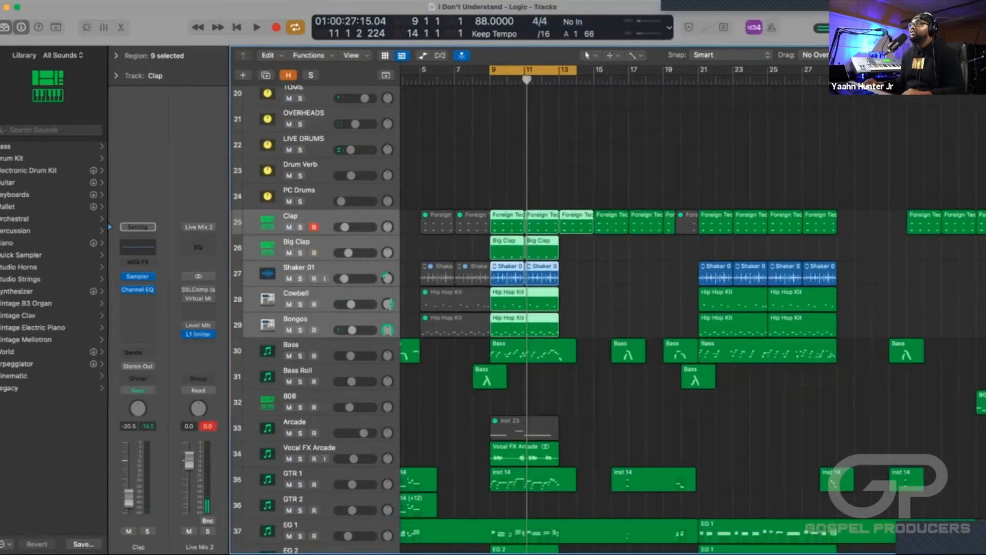
{"action": "scroll", "coordinate": [565, 308], "scroll_direction": "up", "scroll_amount": 3}
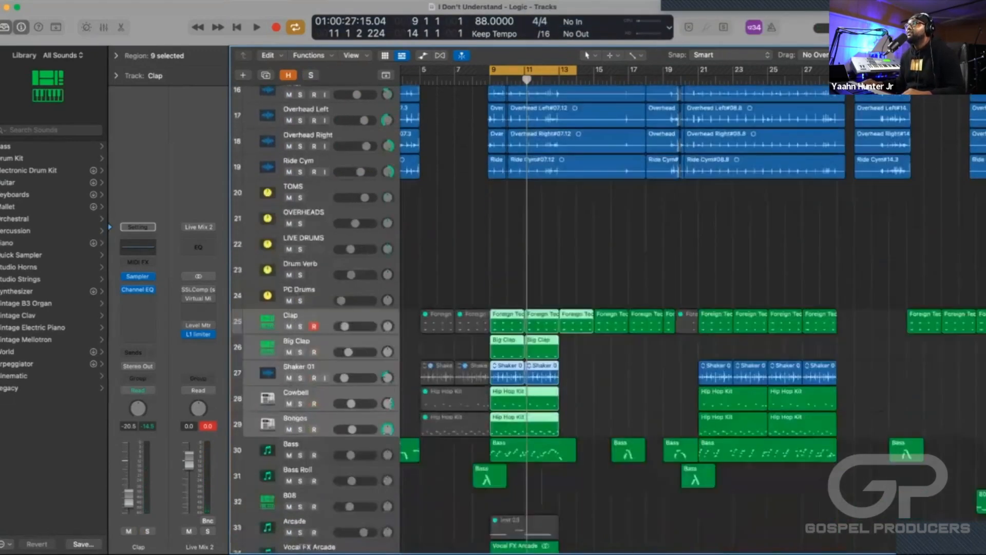
{"action": "scroll", "coordinate": [565, 308], "scroll_direction": "down", "scroll_amount": 7}
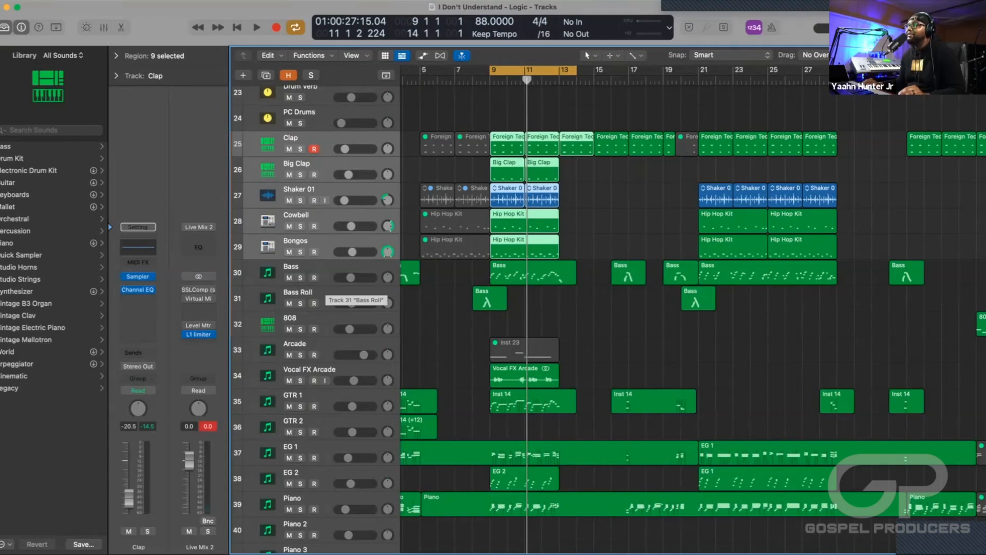
{"action": "scroll", "coordinate": [565, 309], "scroll_direction": "up", "scroll_amount": 1}
{"action": "scroll", "coordinate": [350, 296], "scroll_direction": "up", "scroll_amount": 3}
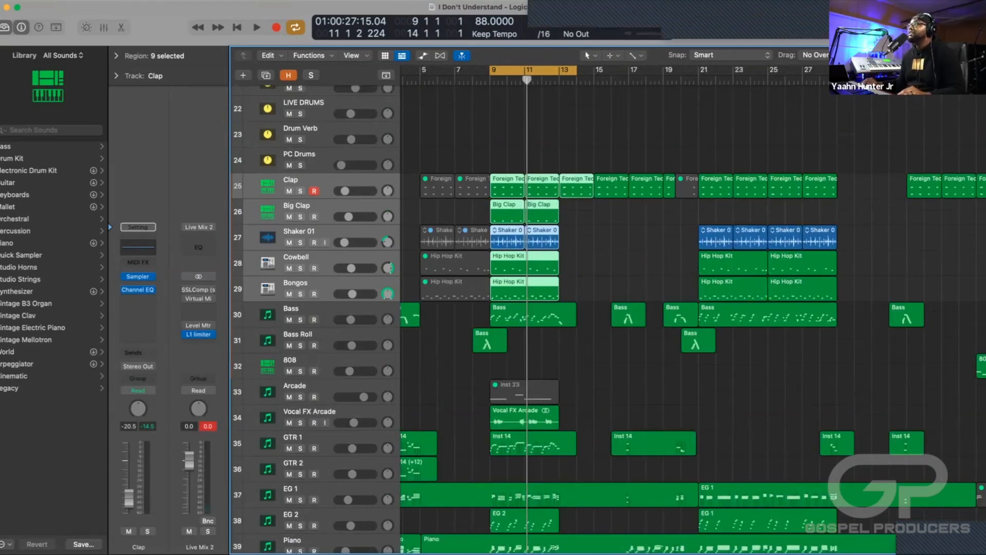
{"action": "scroll", "coordinate": [565, 308], "scroll_direction": "up", "scroll_amount": 2}
{"action": "scroll", "coordinate": [565, 308], "scroll_direction": "down", "scroll_amount": 4}
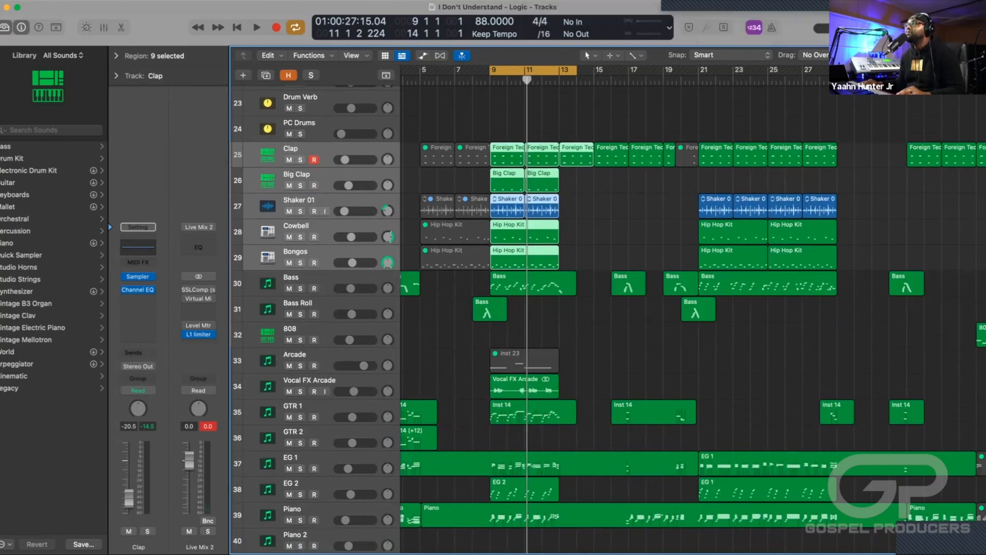
Select and solo the Clap track, play the cycled section to hear it alone, and stop playback.
{"action": "left_click", "coordinate": [319, 149]}
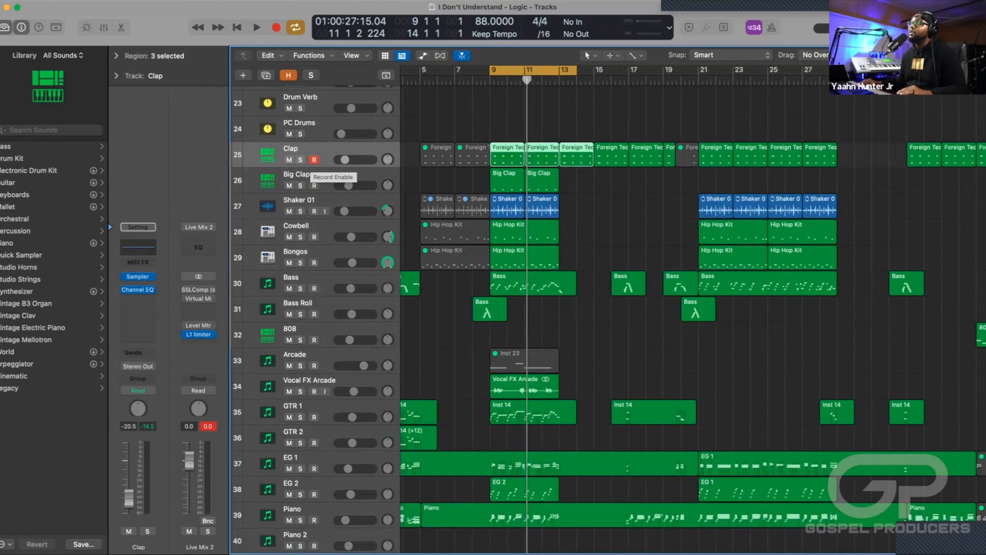
{"action": "key", "text": "s"}
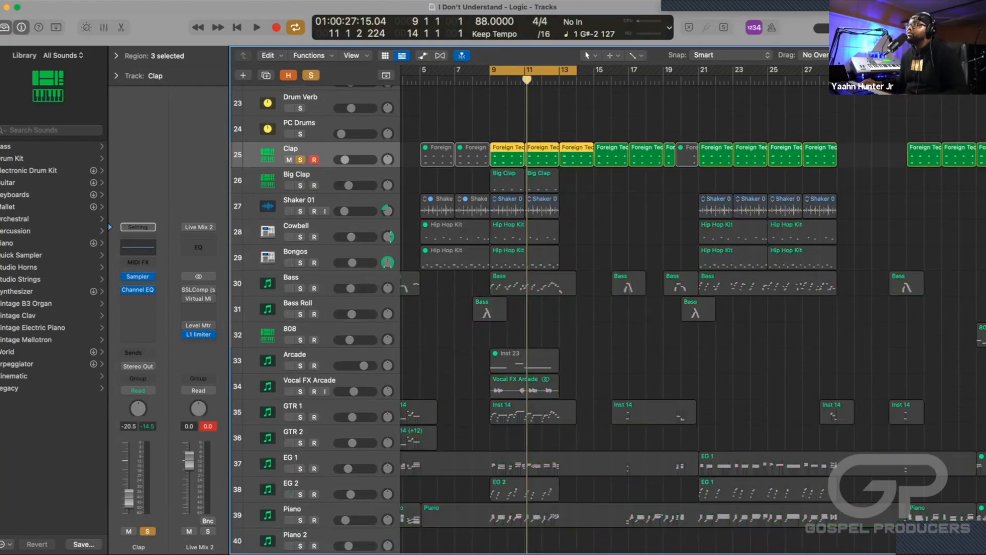
{"action": "key", "text": "space"}
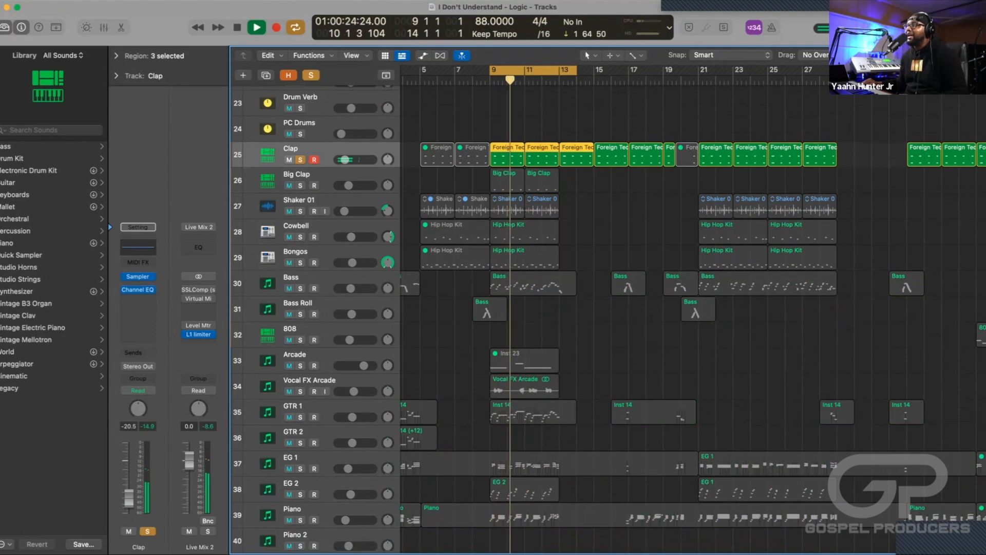
{"action": "key", "text": "space"}
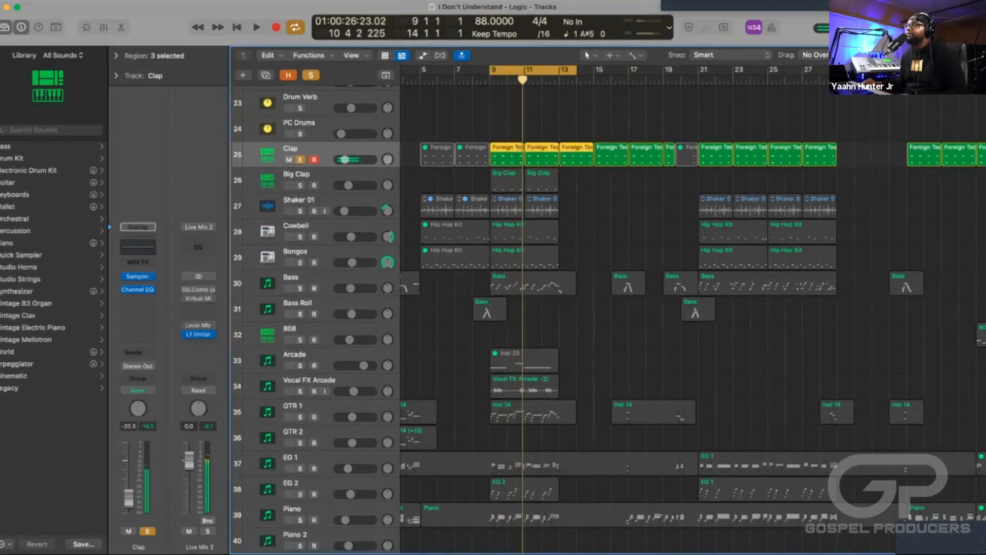
Add Big Clap to the soloed Clap track, play both in the cycled section, stop, and clear the solos.
{"action": "left_click", "coordinate": [300, 185]}
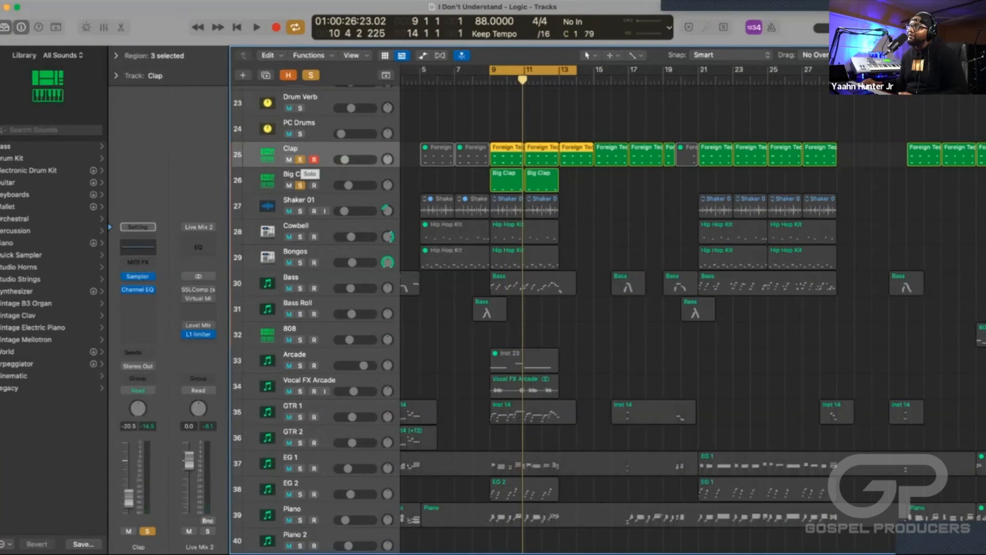
{"action": "key", "text": "space"}
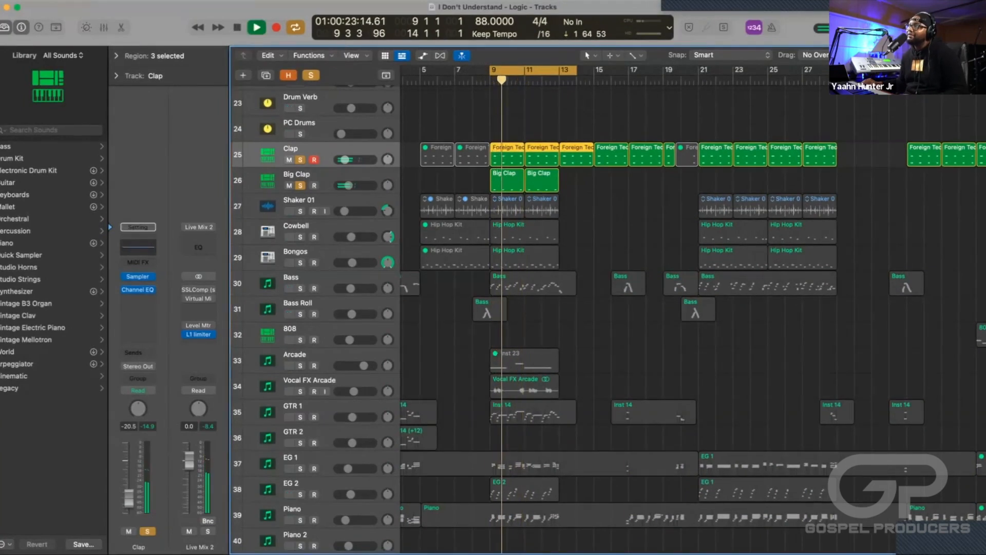
{"action": "key", "text": "space"}
{"action": "key", "text": "s"}
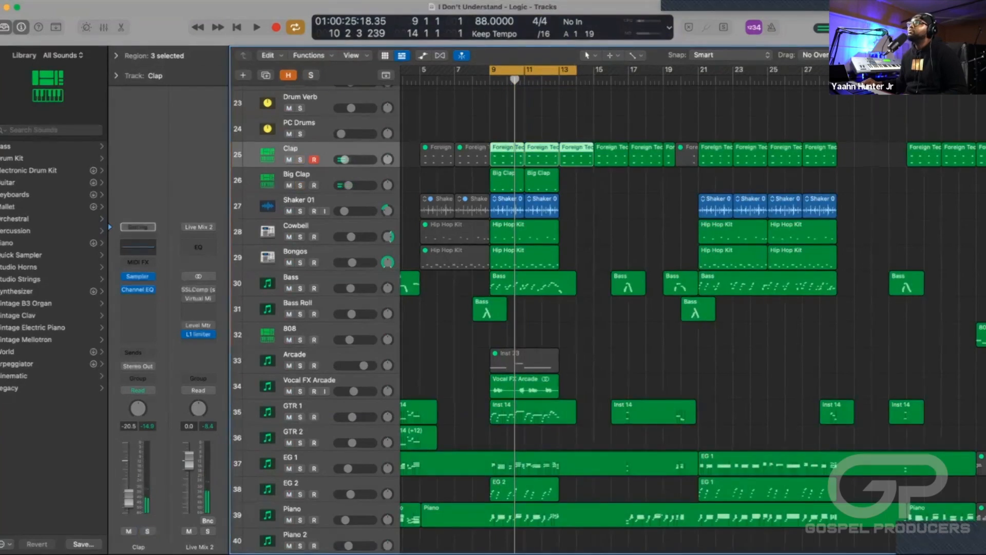
Select the Shaker 01, Cowbell and Bongos tracks one after another to go through the remaining percussion parts.
{"action": "left_click", "coordinate": [328, 200]}
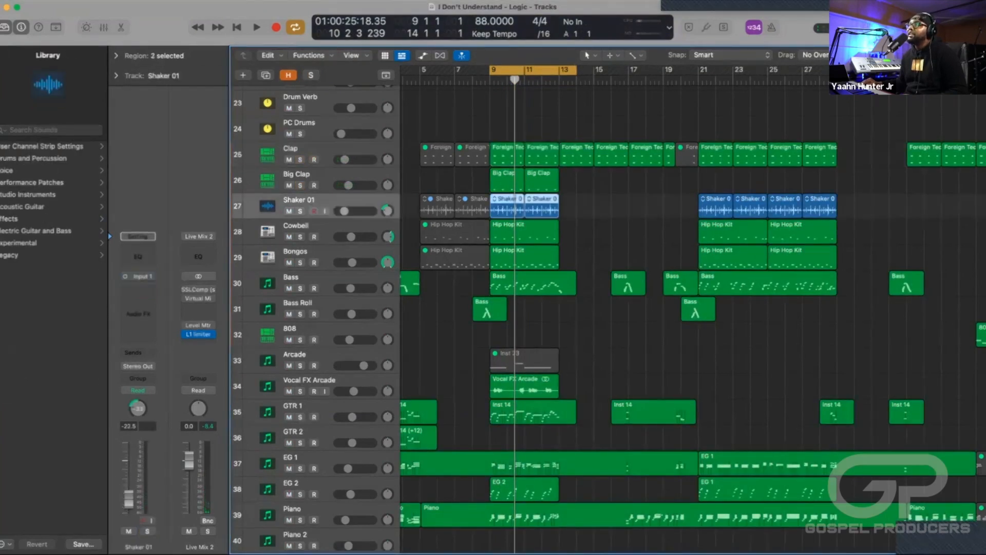
{"action": "key", "text": "Down"}
{"action": "key", "text": "Down"}
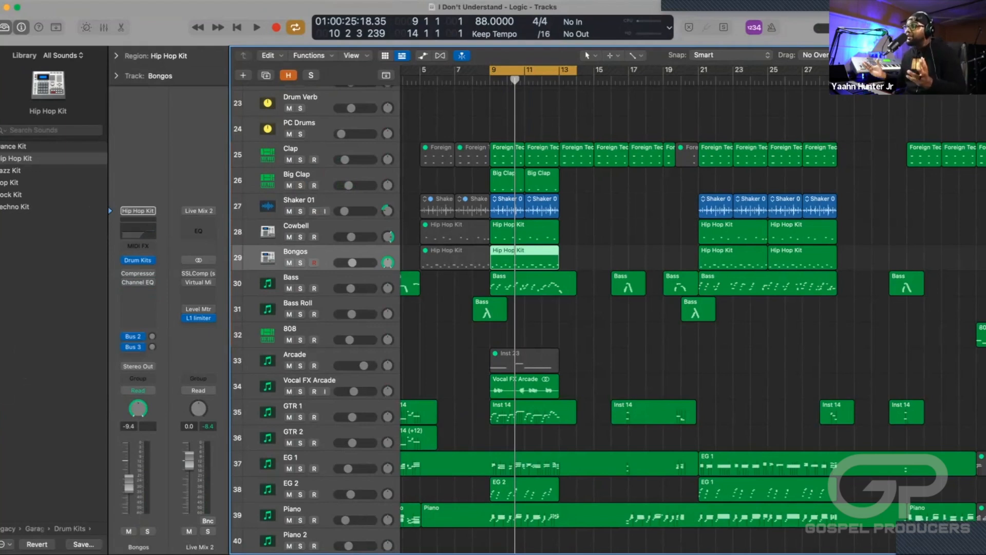
{"action": "scroll", "coordinate": [608, 319], "scroll_direction": "up", "scroll_amount": 1}
{"action": "scroll", "coordinate": [609, 319], "scroll_direction": "down", "scroll_amount": 2}
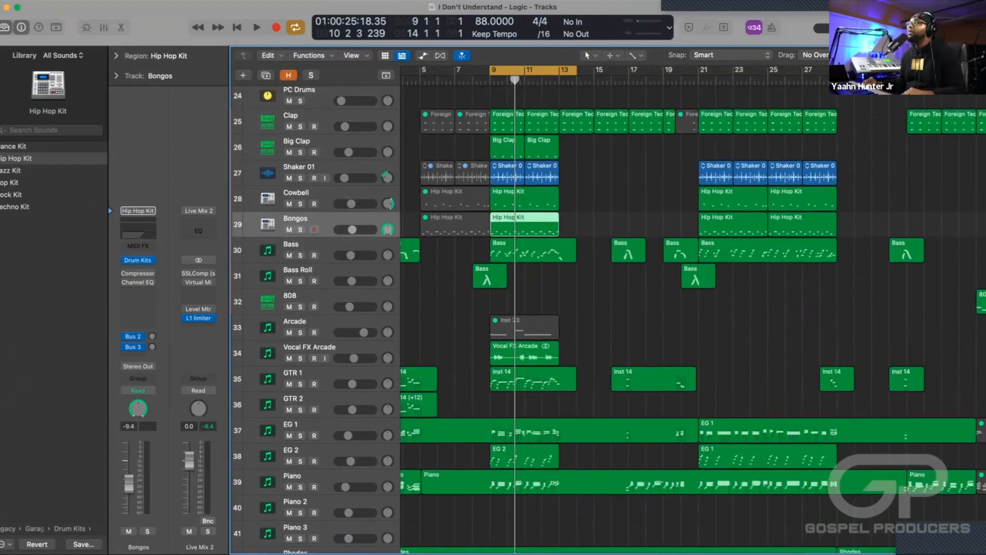
{"action": "scroll", "coordinate": [609, 318], "scroll_direction": "up", "scroll_amount": 1}
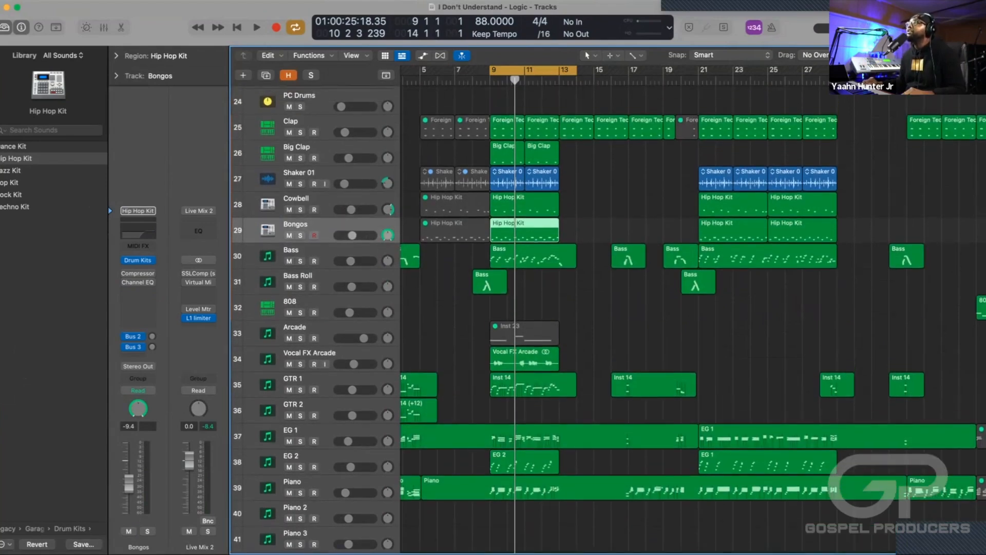
Select and solo the tracks from Clap to Bongos, play the cycled section as a group, stop, and unsolo them.
{"action": "left_click", "coordinate": [308, 121]}
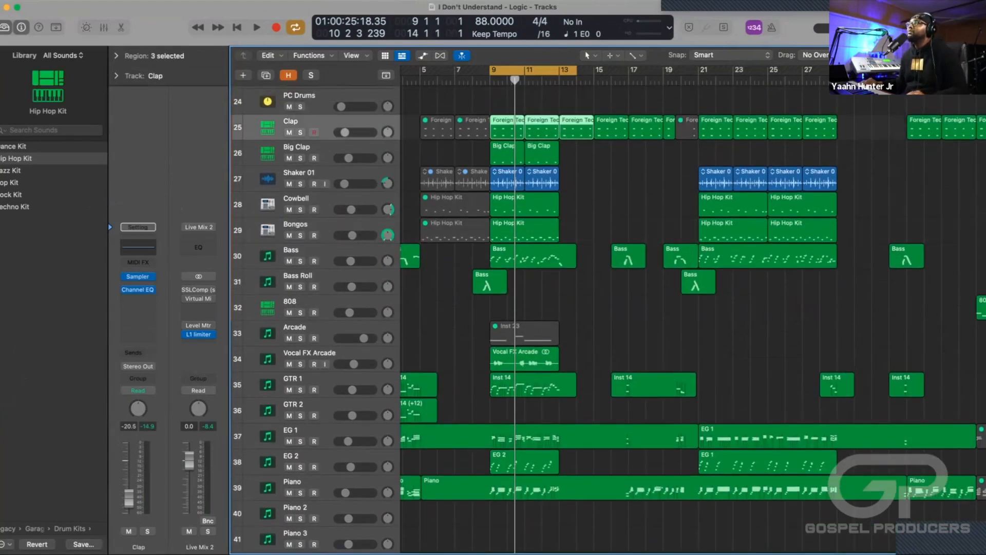
{"action": "left_click", "coordinate": [309, 225], "text": "shift"}
{"action": "key", "text": "s"}
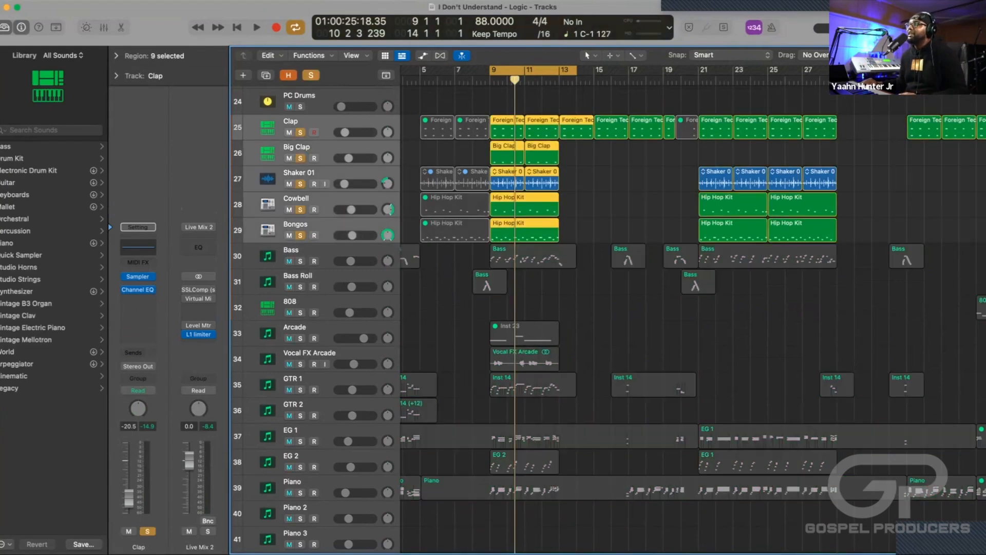
{"action": "key", "text": "space"}
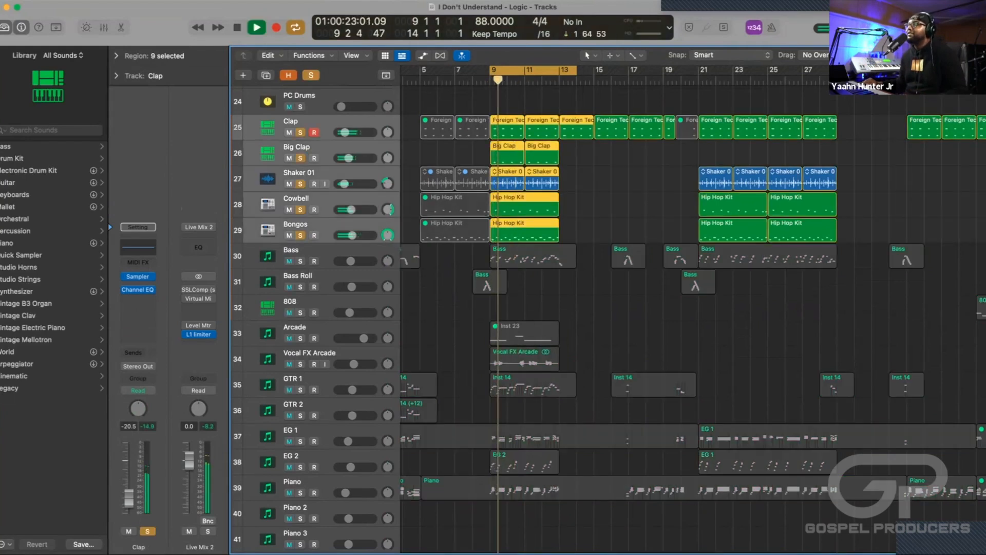
{"action": "key", "text": "space"}
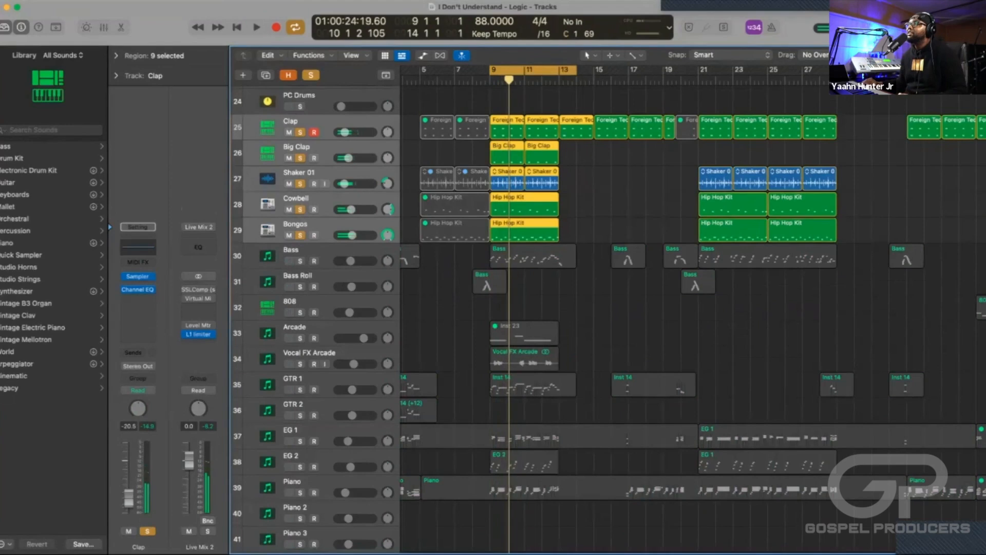
{"action": "key", "text": "s"}
Select the Shaker 01 track and then Big Clap, and look through the arrangement from the percussion down to the strings and back.
{"action": "scroll", "coordinate": [565, 308], "scroll_direction": "down", "scroll_amount": 1}
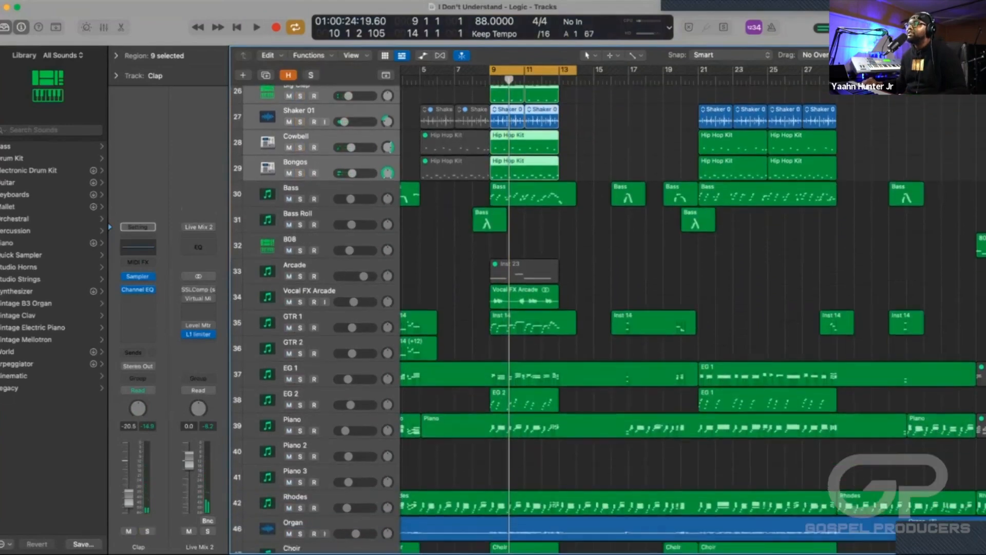
{"action": "scroll", "coordinate": [565, 318], "scroll_direction": "up", "scroll_amount": 1}
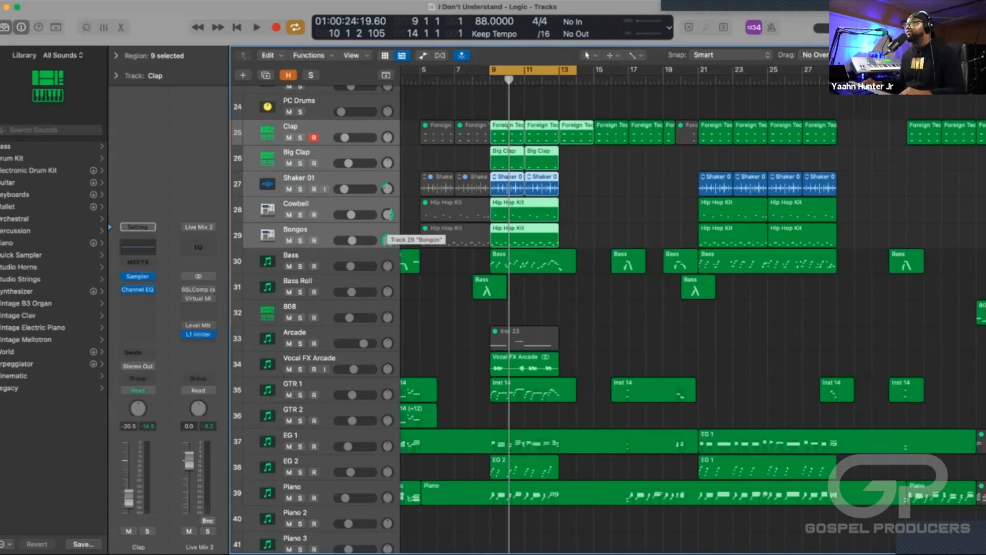
{"action": "left_click", "coordinate": [367, 179]}
{"action": "left_click", "coordinate": [366, 154]}
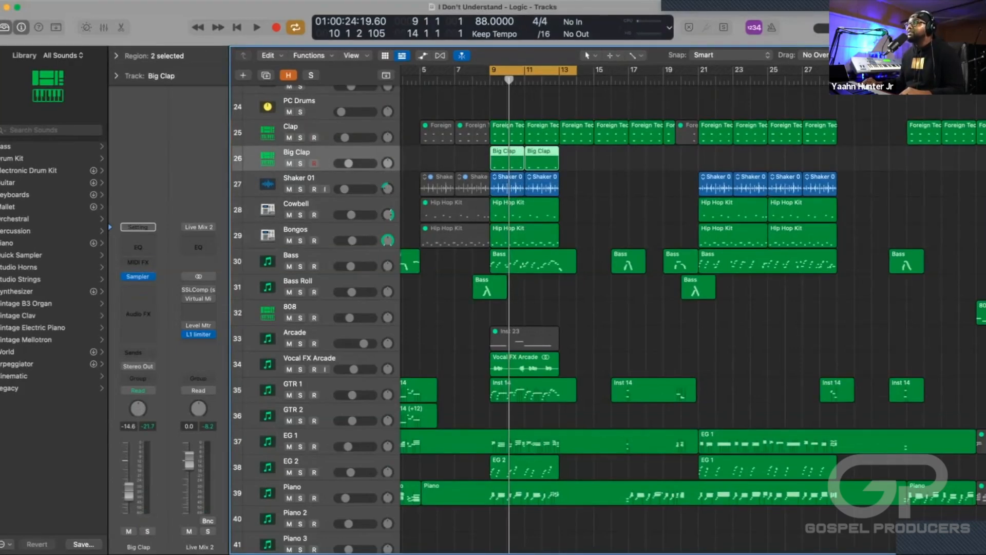
{"action": "scroll", "coordinate": [353, 202], "scroll_direction": "down", "scroll_amount": 2}
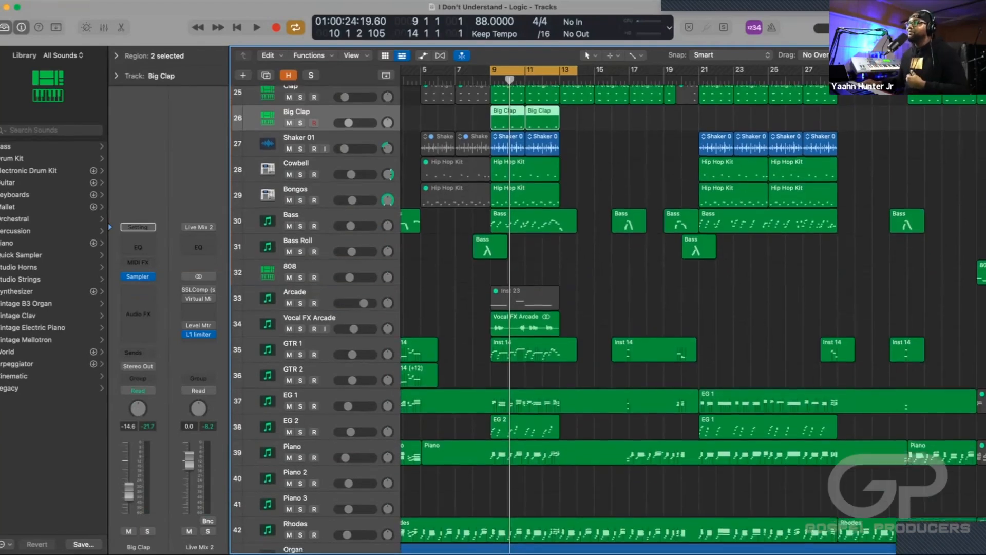
{"action": "scroll", "coordinate": [352, 202], "scroll_direction": "down", "scroll_amount": 5}
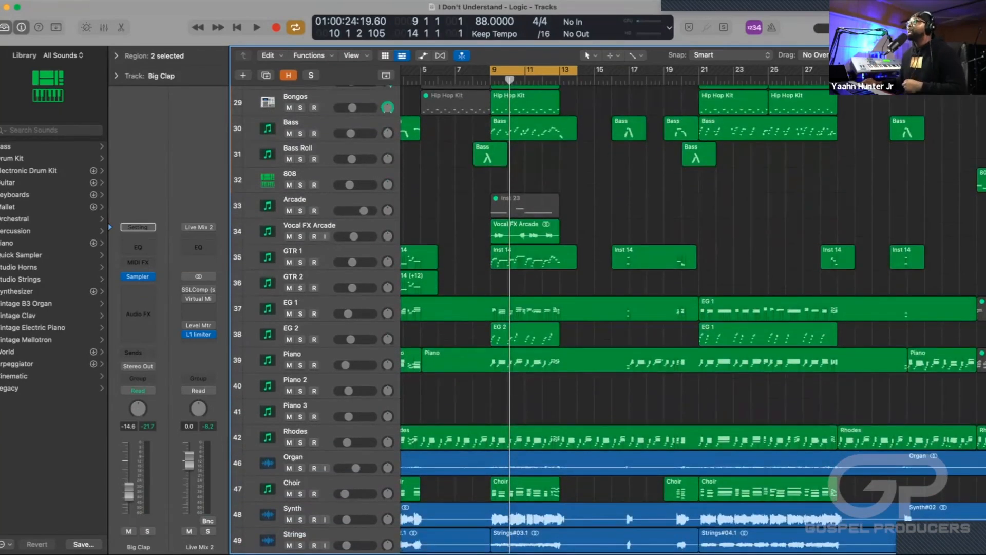
{"action": "scroll", "coordinate": [610, 318], "scroll_direction": "up", "scroll_amount": 10}
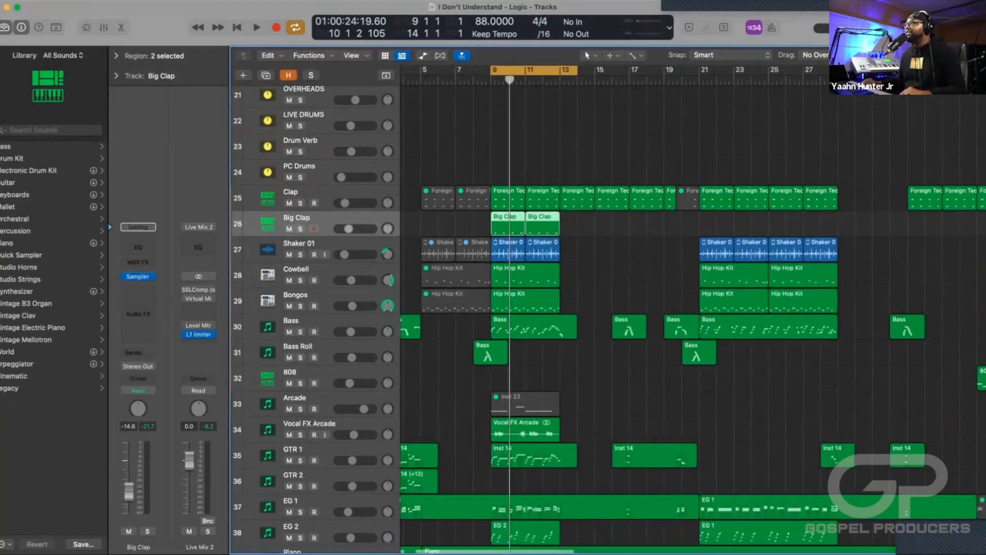
Select and solo the EG 1 track, play it alone in the cycled section, and stop.
{"action": "scroll", "coordinate": [609, 318], "scroll_direction": "down", "scroll_amount": 3}
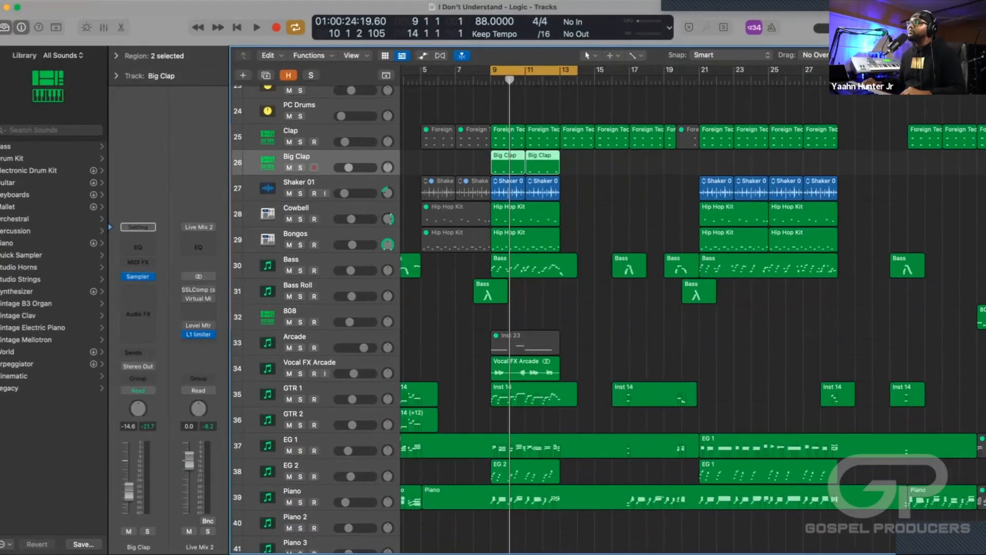
{"action": "scroll", "coordinate": [609, 318], "scroll_direction": "down", "scroll_amount": 2}
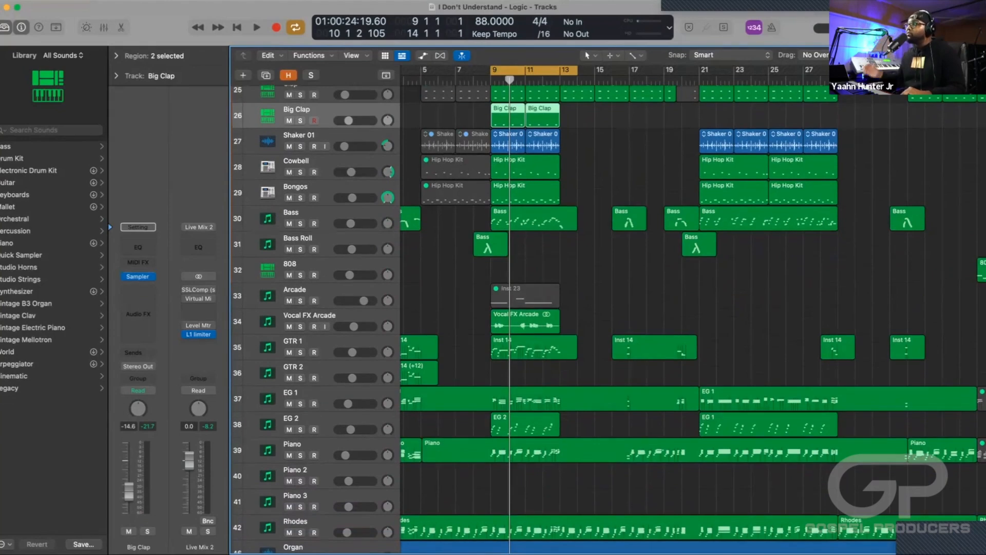
{"action": "scroll", "coordinate": [609, 318], "scroll_direction": "down", "scroll_amount": 3}
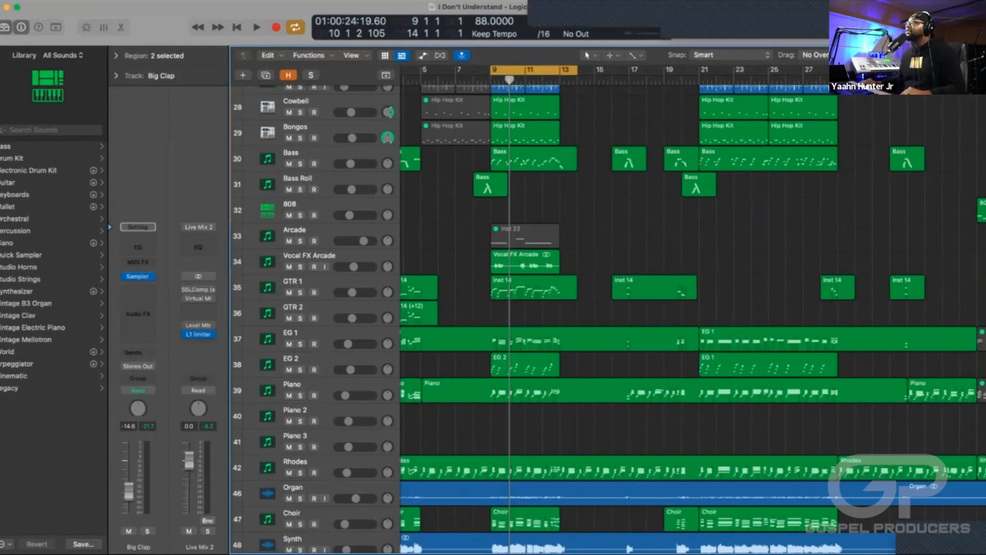
{"action": "scroll", "coordinate": [609, 318], "scroll_direction": "down", "scroll_amount": 1}
{"action": "scroll", "coordinate": [608, 319], "scroll_direction": "down", "scroll_amount": 5}
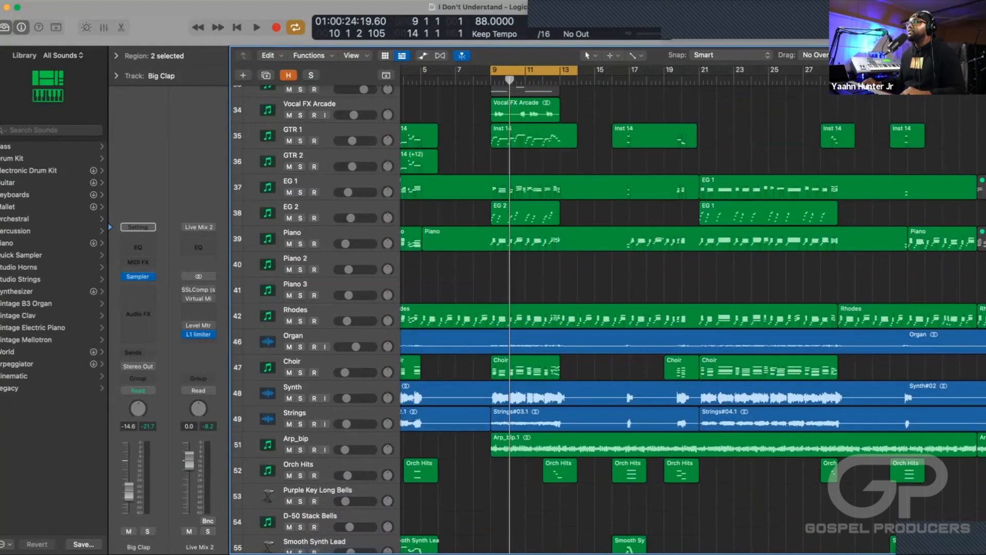
{"action": "scroll", "coordinate": [609, 319], "scroll_direction": "up", "scroll_amount": 1}
{"action": "left_click", "coordinate": [303, 188]}
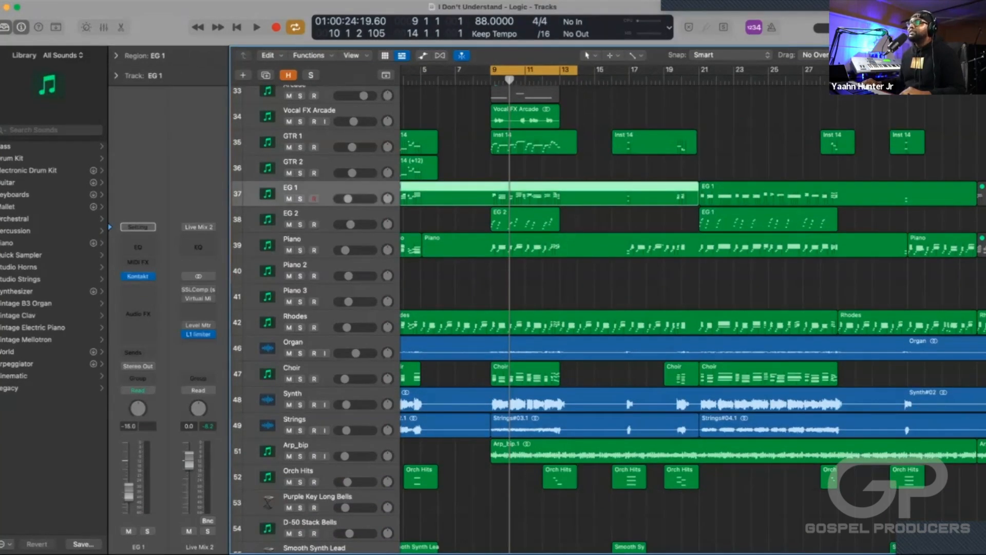
{"action": "key", "text": "s"}
{"action": "key", "text": "space"}
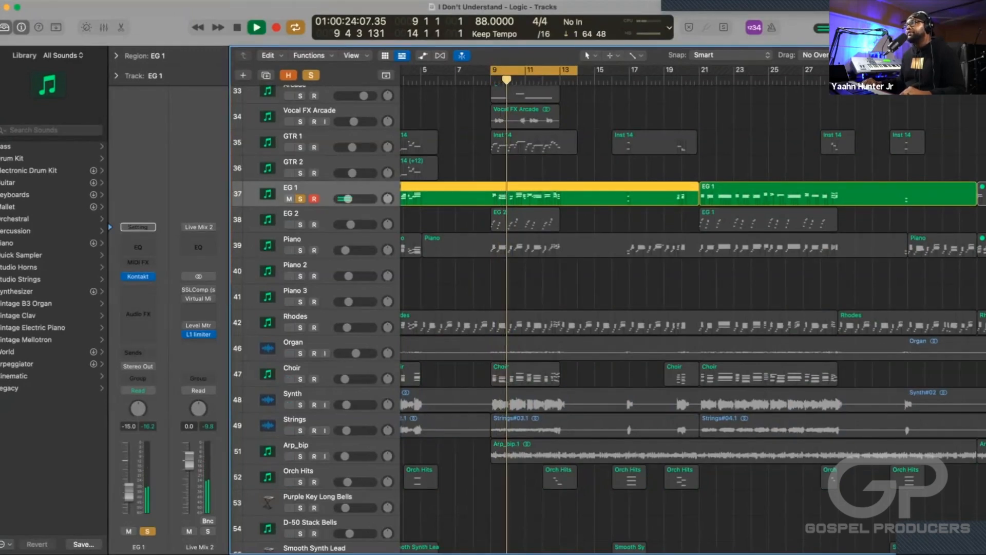
{"action": "key", "text": "space"}
Switch the solo from EG 1 to EG 2, play the cycled section, stop, and clear the solos on both guitar tracks.
{"action": "left_click", "coordinate": [300, 224]}
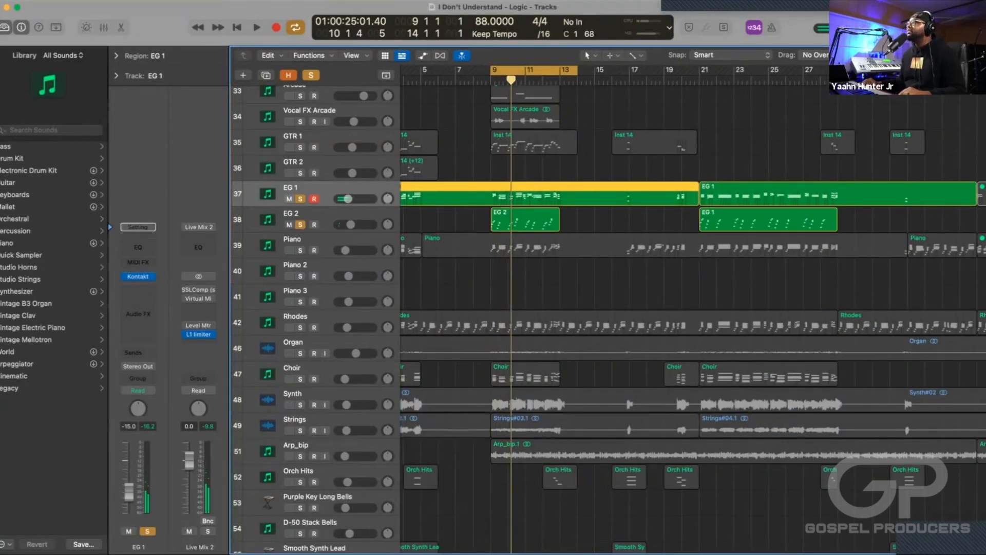
{"action": "key", "text": "s"}
{"action": "key", "text": "space"}
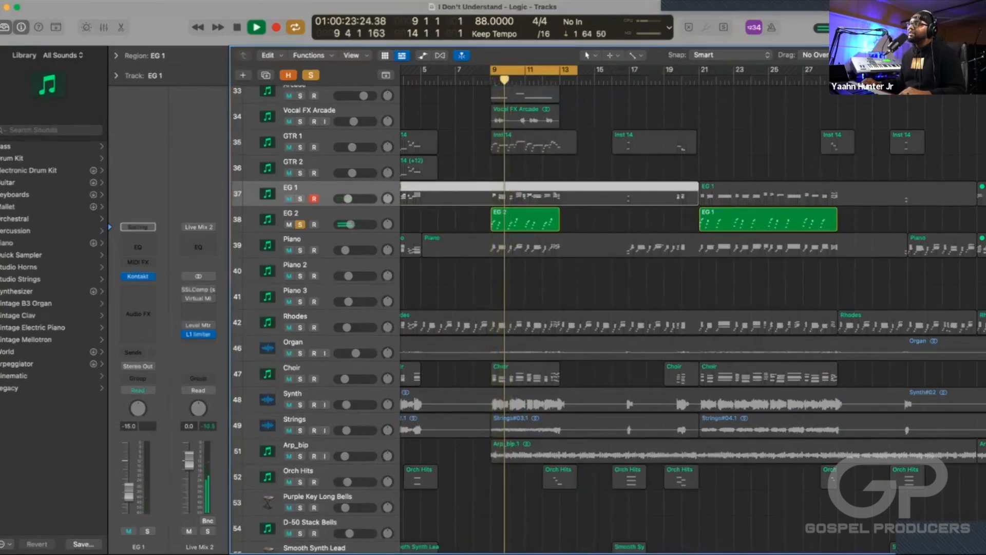
{"action": "key", "text": "space"}
{"action": "key", "text": "s"}
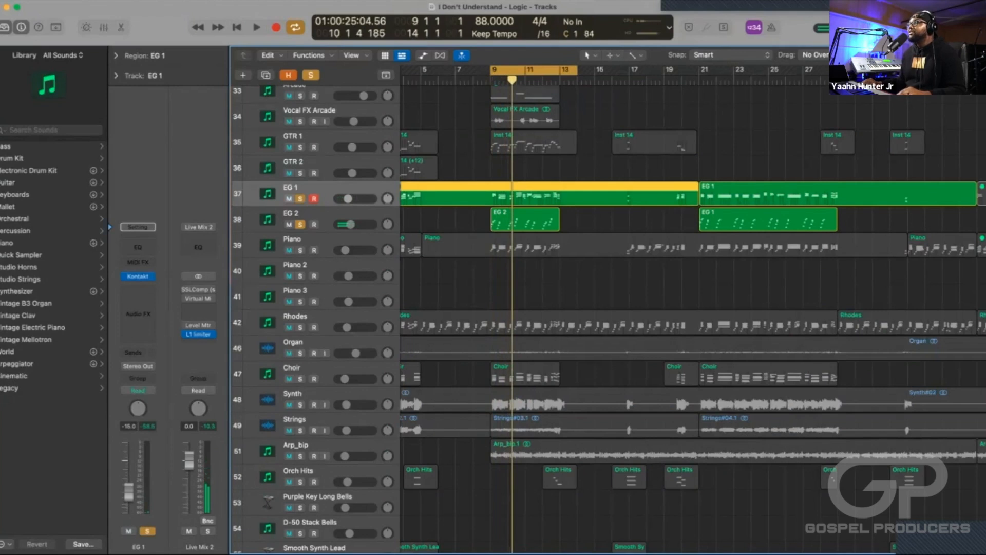
{"action": "left_click", "coordinate": [300, 224]}
{"action": "key", "text": "s"}
Move the cycle range back to the intro so that it starts at bar 3.
{"action": "scroll", "coordinate": [694, 318], "scroll_direction": "up", "scroll_amount": 1}
{"action": "scroll", "coordinate": [694, 318], "scroll_direction": "left", "scroll_amount": 3}
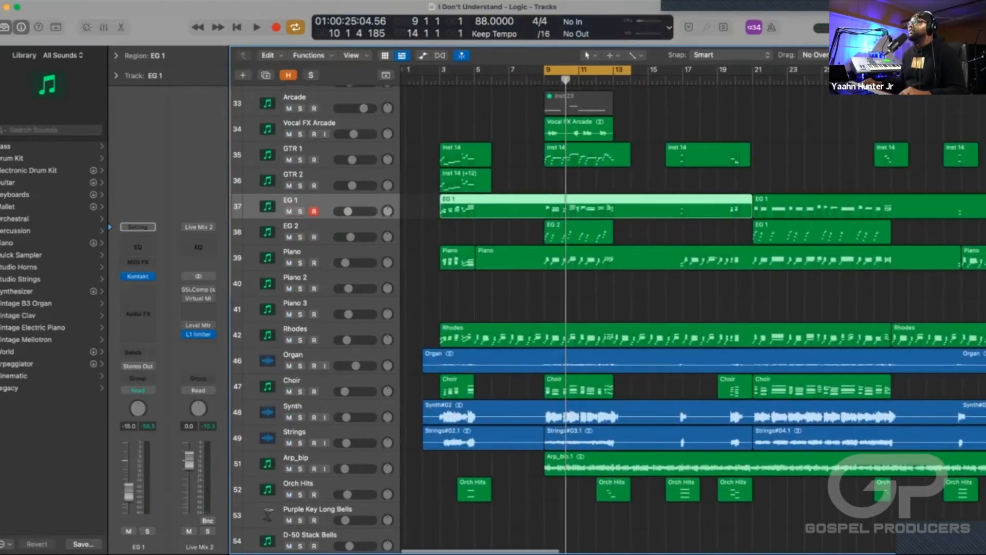
{"action": "left_click_drag", "start_coordinate": [588, 69], "coordinate": [484, 70]}
Select the first GTR 1 region, solo GTR 1 and GTR 2 together, play the cycled intro, and stop.
{"action": "left_click", "coordinate": [465, 154]}
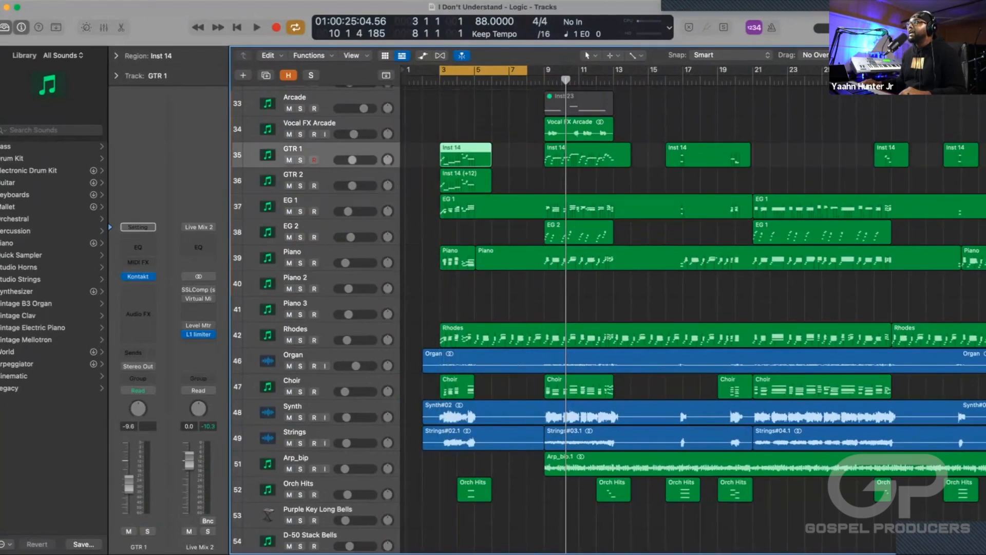
{"action": "key", "text": "s"}
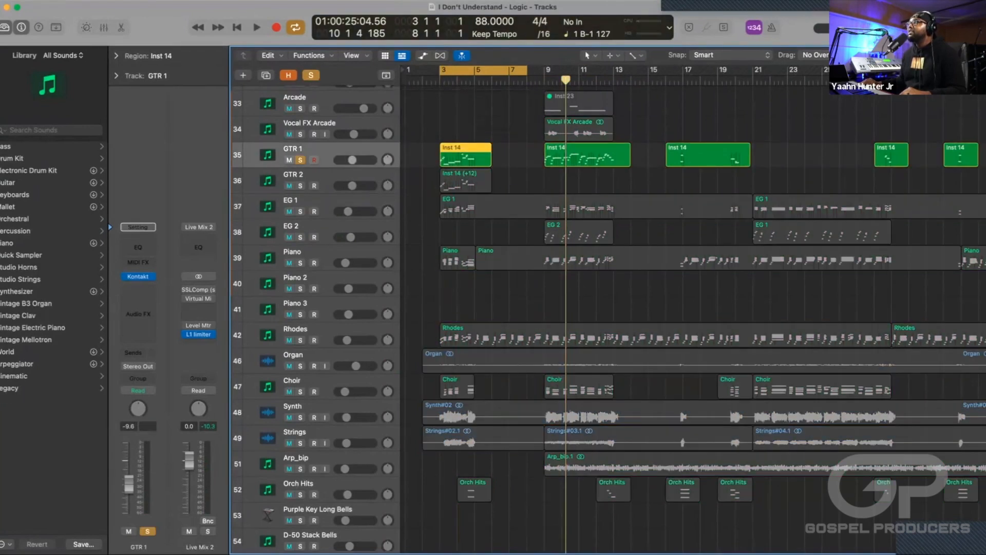
{"action": "left_click", "coordinate": [300, 186]}
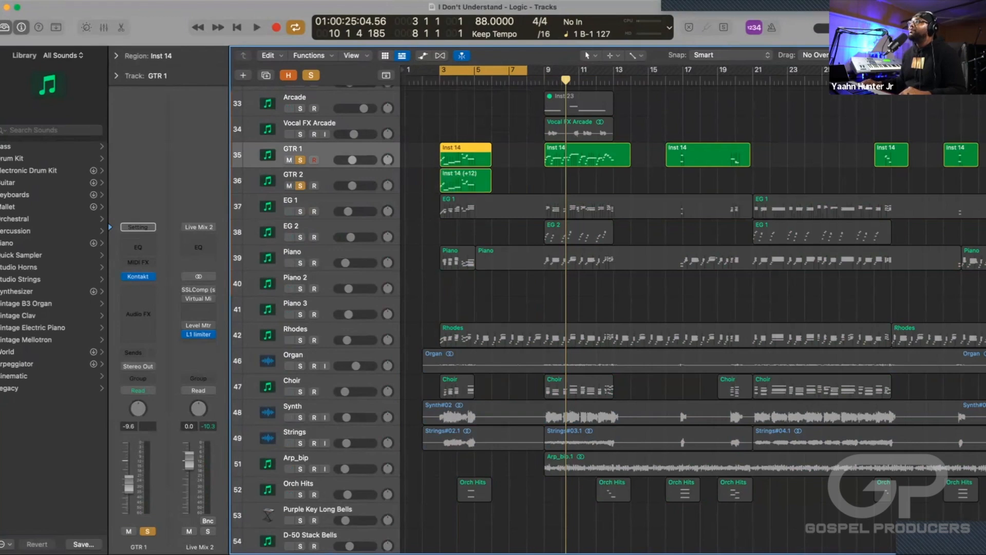
{"action": "key", "text": "space"}
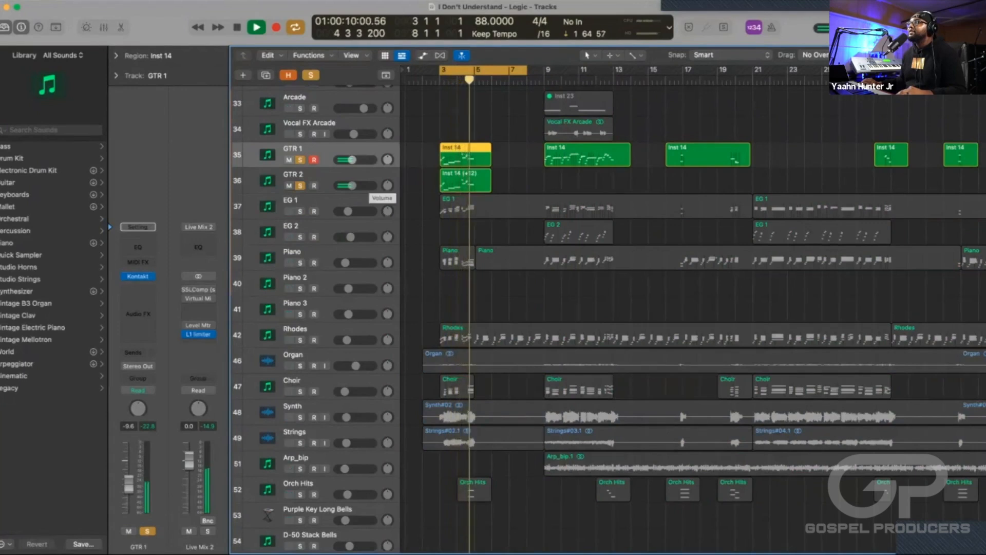
{"action": "key", "text": "space"}
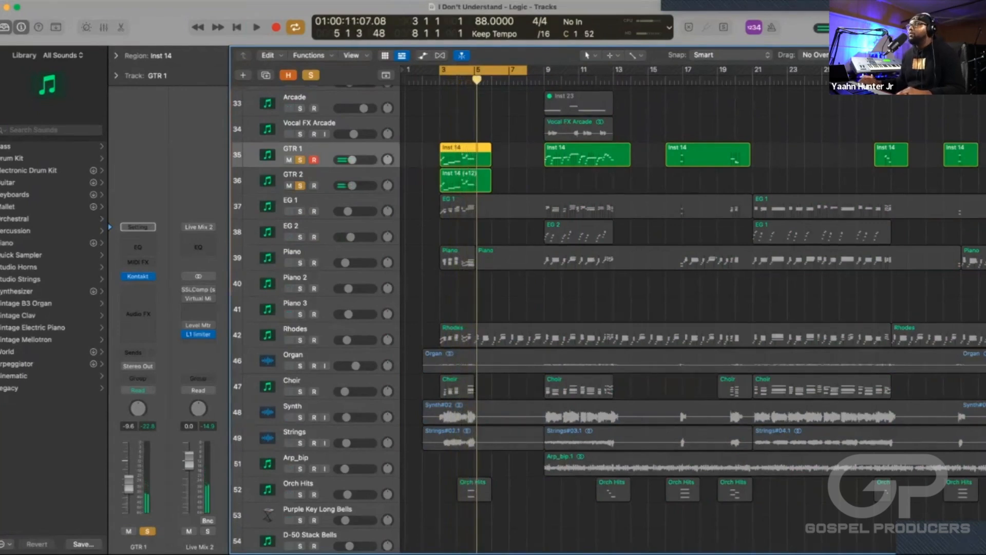
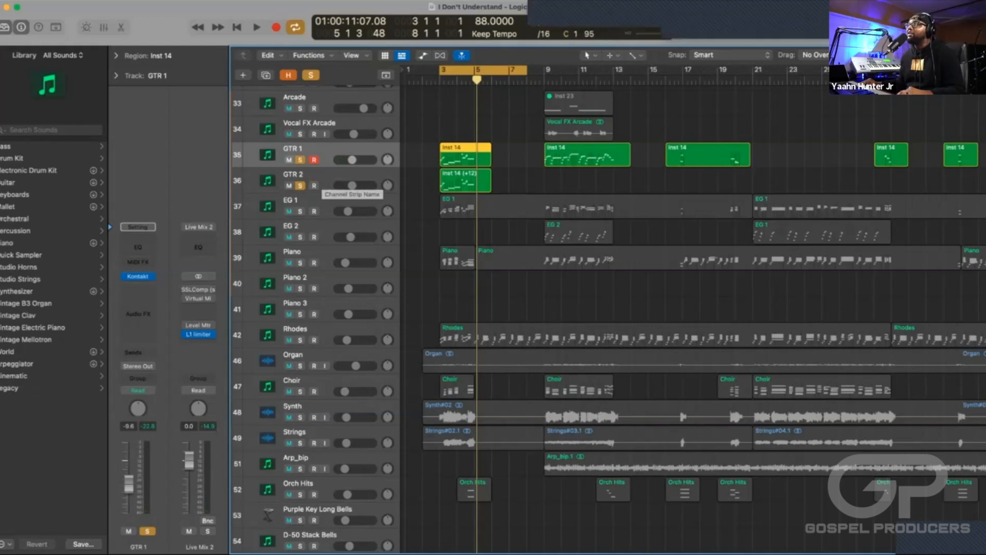
Play the soloed guitars, unsolo GTR 1 and GTR 2, and play the same section in the full mix.
{"action": "key", "text": "space"}
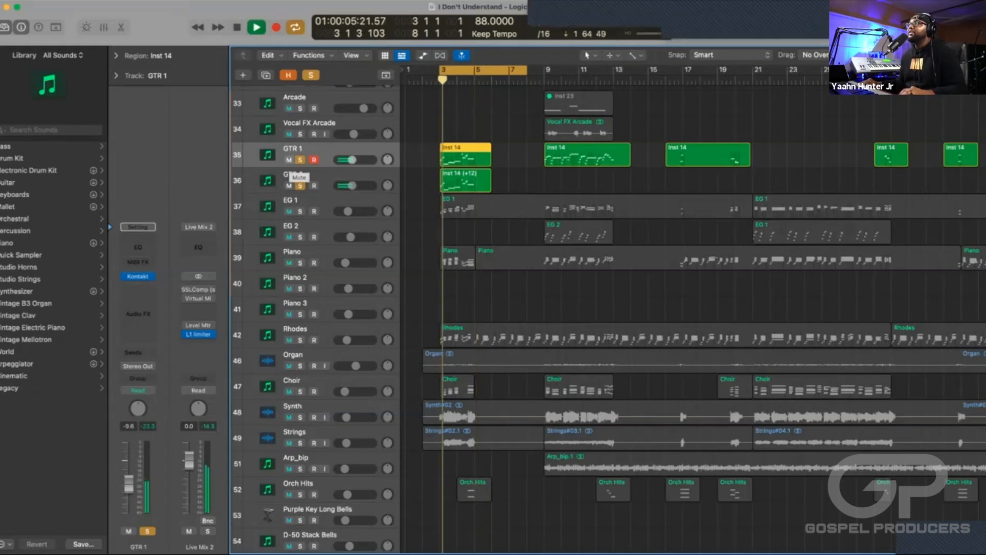
{"action": "key", "text": "space"}
{"action": "left_click", "coordinate": [300, 160]}
{"action": "left_click", "coordinate": [300, 185]}
{"action": "key", "text": "space"}
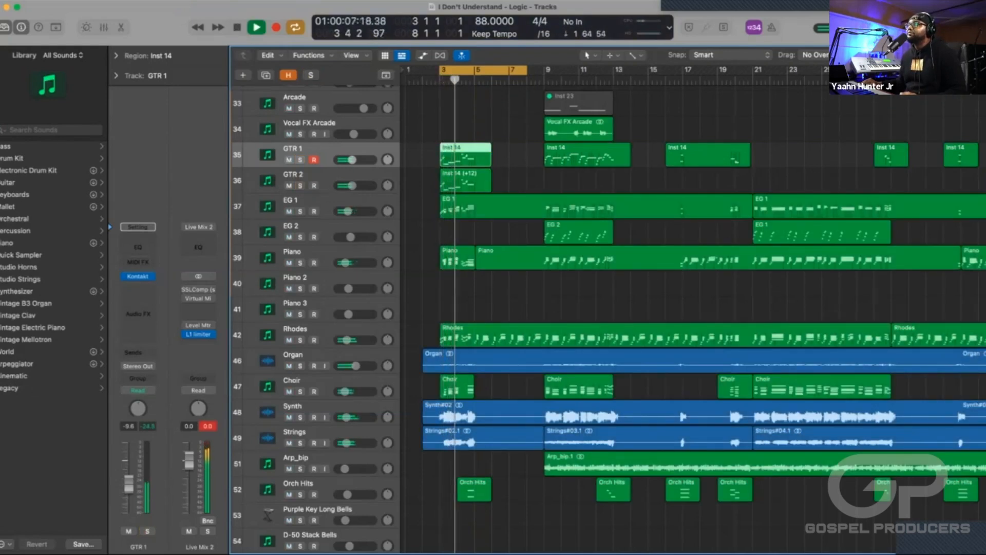
{"action": "key", "text": "space"}
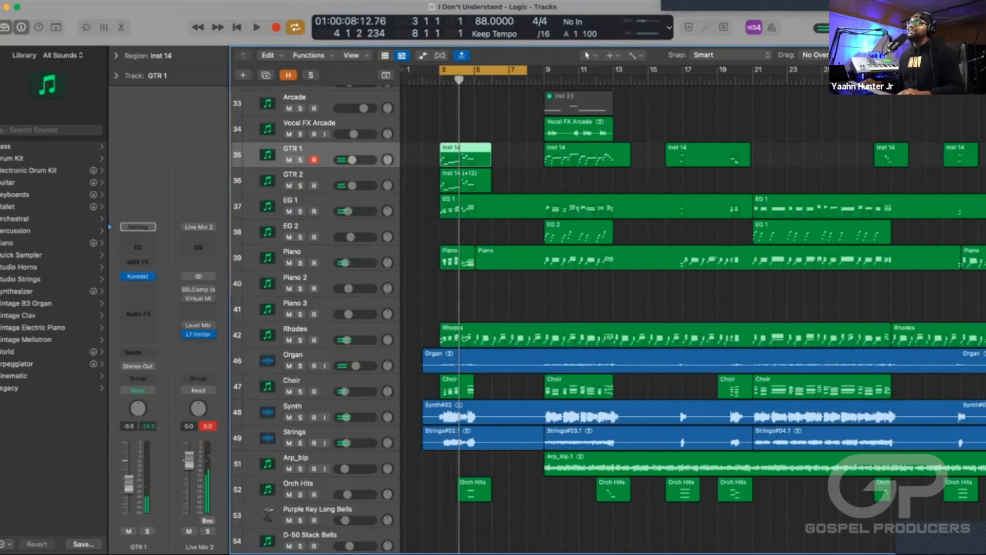
Raise the GTR 2 volume to -3.4 dB, audition it in the full mix, and lower it back to its earlier level.
{"action": "left_click", "coordinate": [308, 175]}
{"action": "left_click_drag", "start_coordinate": [352, 186], "coordinate": [358, 186]}
{"action": "key", "text": "space"}
{"action": "key", "text": "space"}
{"action": "key", "text": "space"}
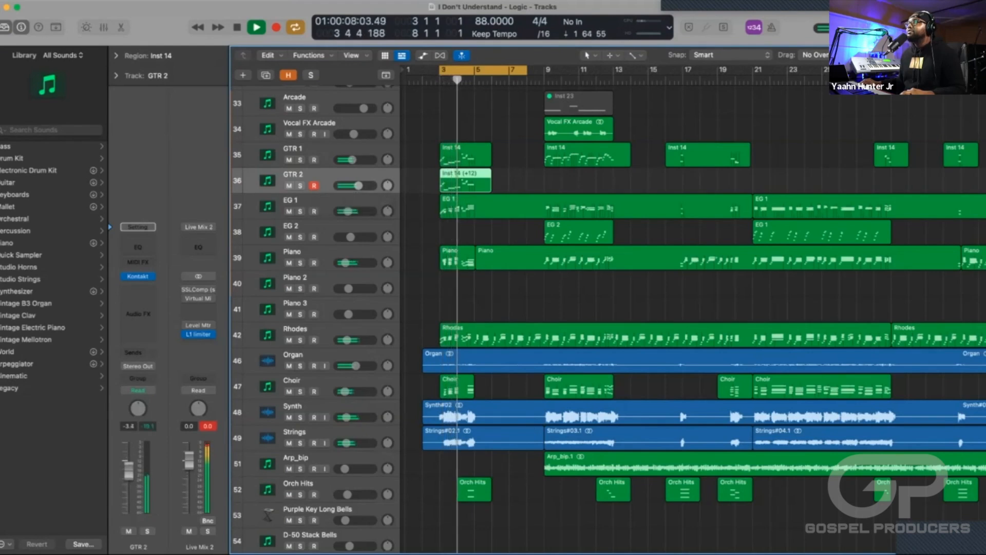
{"action": "key", "text": "space"}
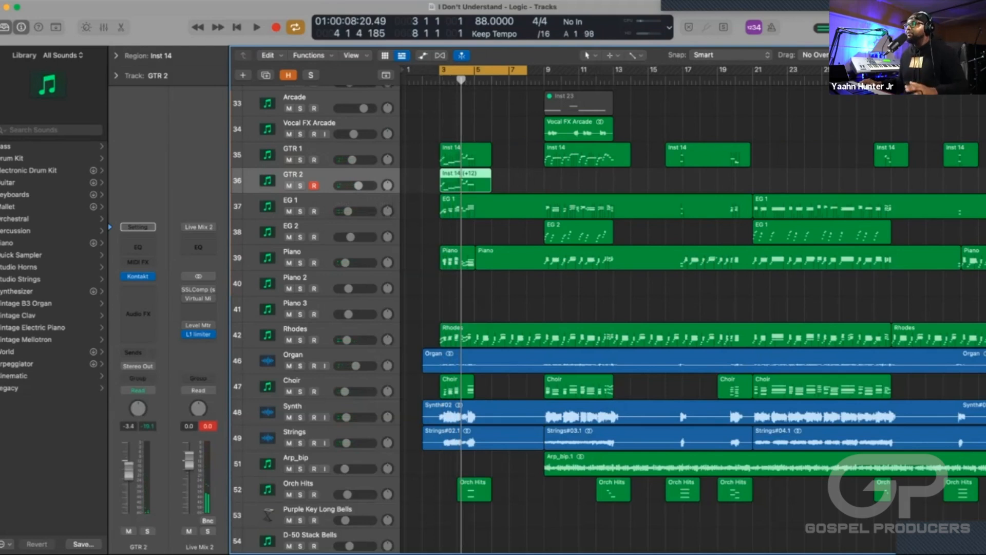
{"action": "left_click_drag", "start_coordinate": [358, 186], "coordinate": [352, 185]}
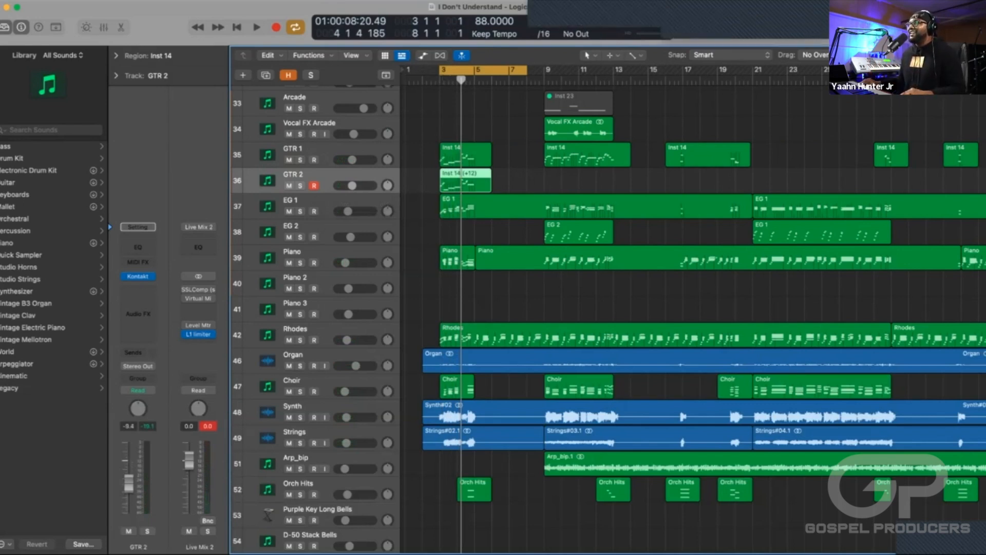
{"action": "scroll", "coordinate": [692, 308], "scroll_direction": "right", "scroll_amount": 5}
{"action": "scroll", "coordinate": [693, 308], "scroll_direction": "right", "scroll_amount": 20}
{"action": "scroll", "coordinate": [616, 308], "scroll_direction": "left", "scroll_amount": 12}
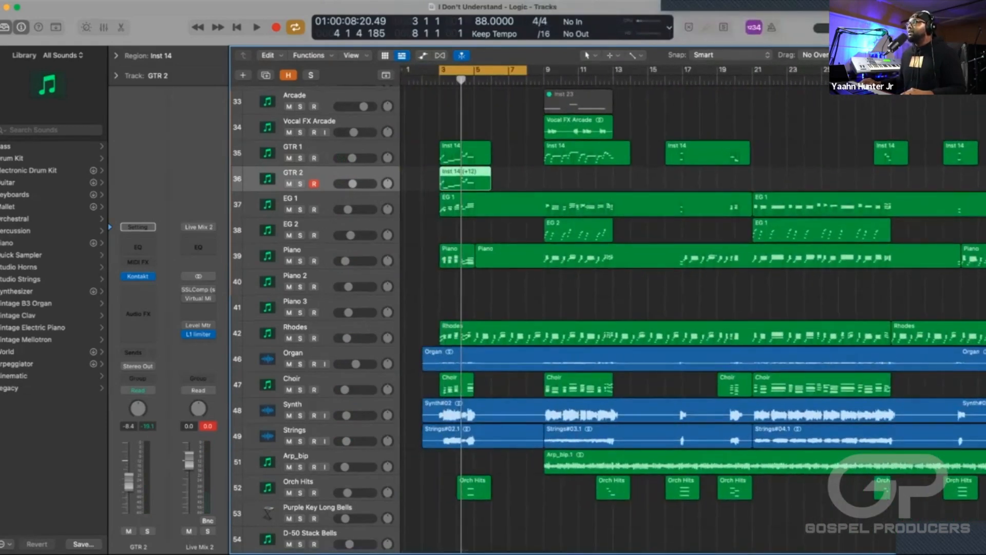
{"action": "scroll", "coordinate": [693, 308], "scroll_direction": "right", "scroll_amount": 13}
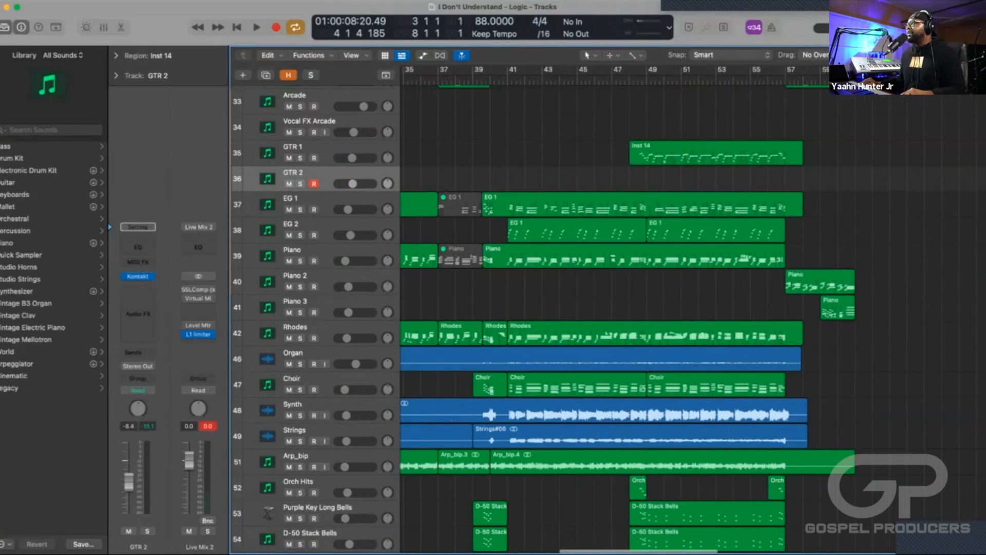
{"action": "scroll", "coordinate": [693, 309], "scroll_direction": "left", "scroll_amount": 12}
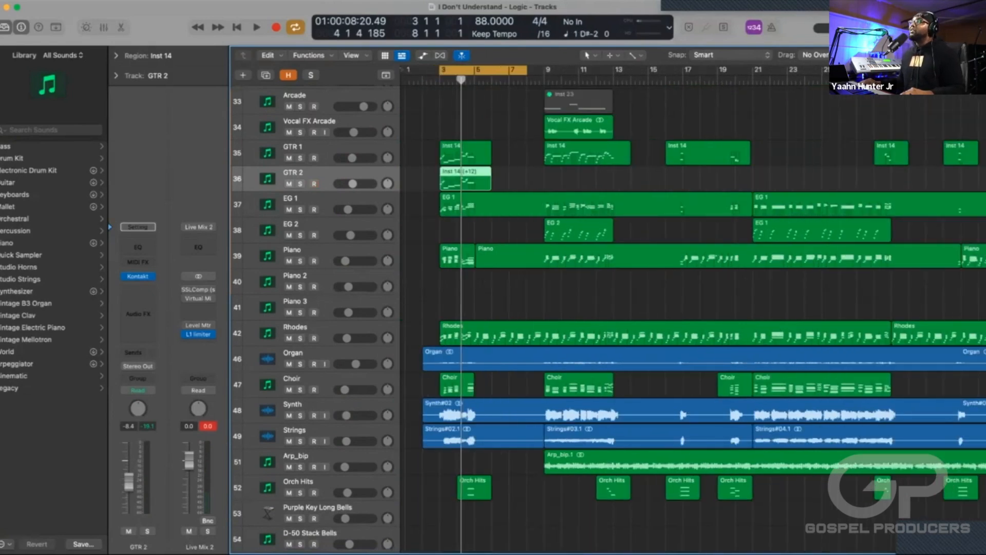
Select the main Piano track and play the cycled intro section to hear it in the full mix.
{"action": "scroll", "coordinate": [693, 308], "scroll_direction": "down", "scroll_amount": 3}
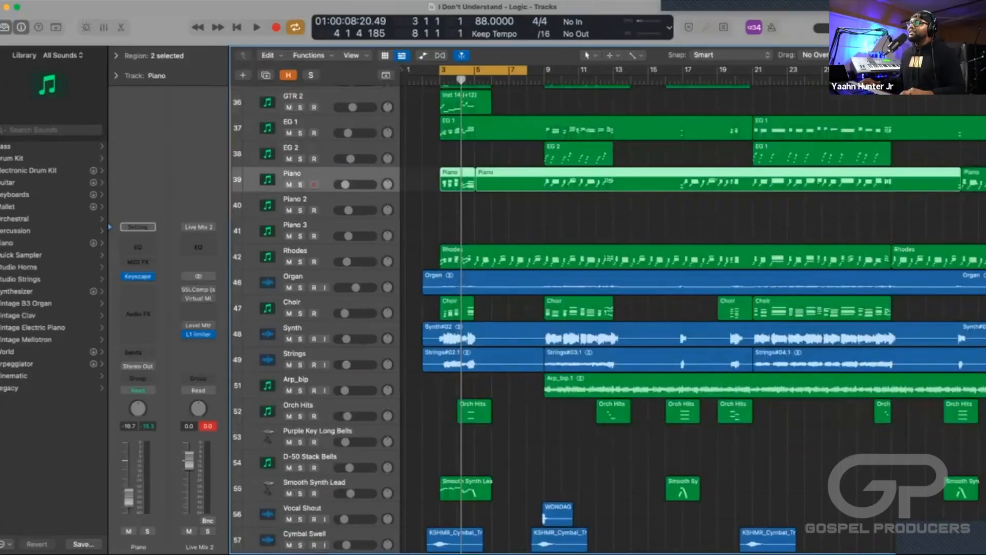
{"action": "key", "text": "space"}
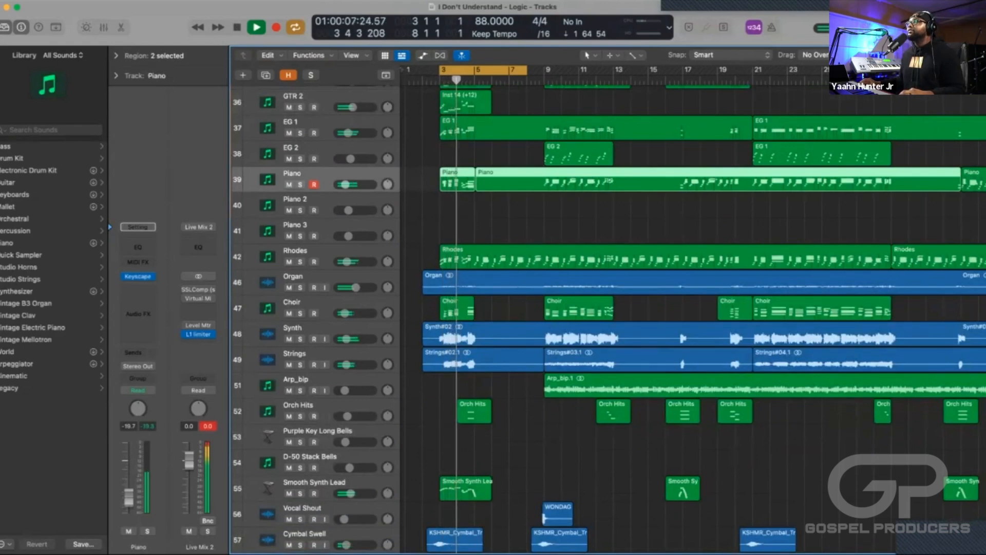
{"action": "key", "text": "space"}
Set the cycle range to bars 57–62 over the piano ending and start playback there.
{"action": "key", "text": "super+Left"}
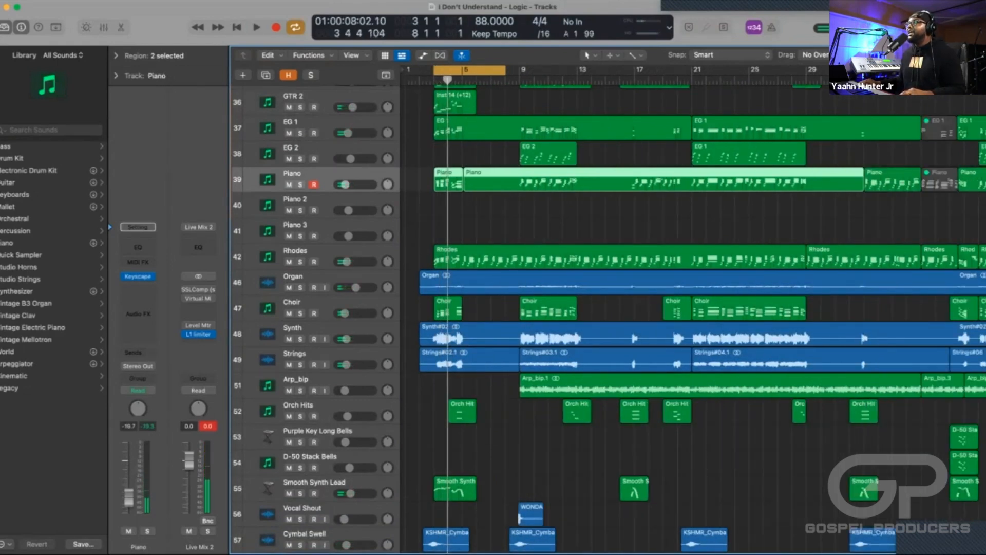
{"action": "key", "text": "c"}
{"action": "scroll", "coordinate": [692, 308], "scroll_direction": "right", "scroll_amount": 15}
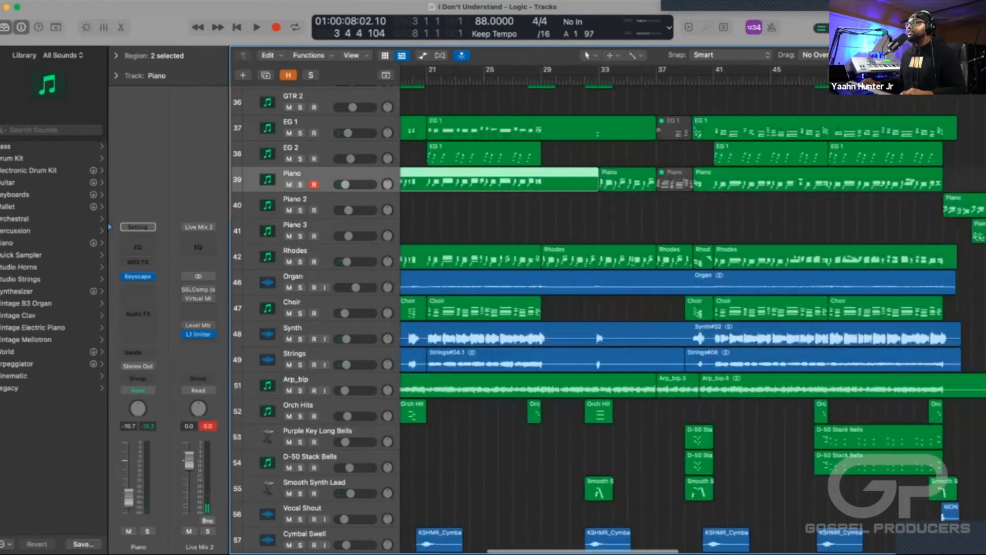
{"action": "scroll", "coordinate": [614, 308], "scroll_direction": "right", "scroll_amount": 6}
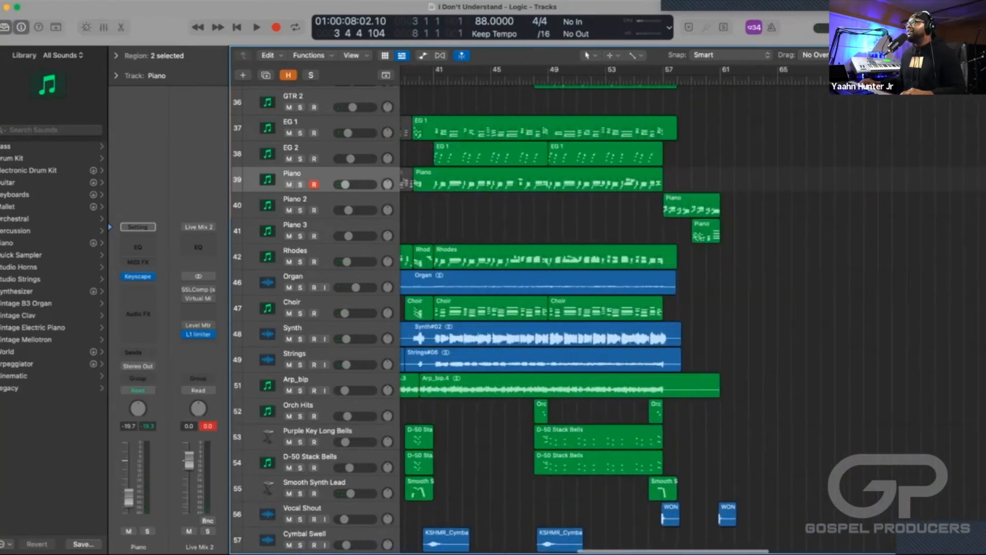
{"action": "left_click_drag", "start_coordinate": [665, 70], "coordinate": [734, 71]}
{"action": "key", "text": "space"}
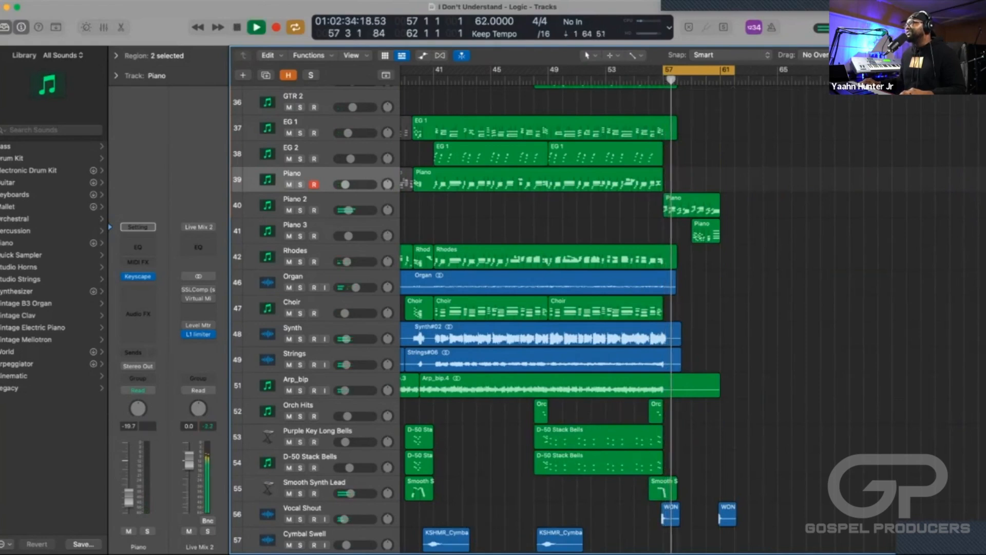
Select the Piano 2 region and the Piano 3 track while the ending plays, and stop playback.
{"action": "left_click", "coordinate": [692, 204]}
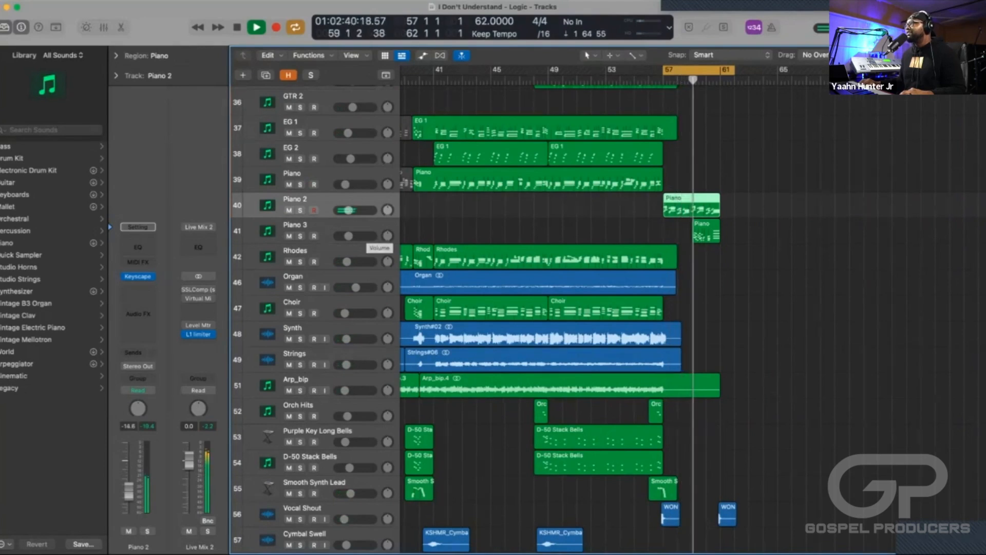
{"action": "left_click", "coordinate": [367, 230]}
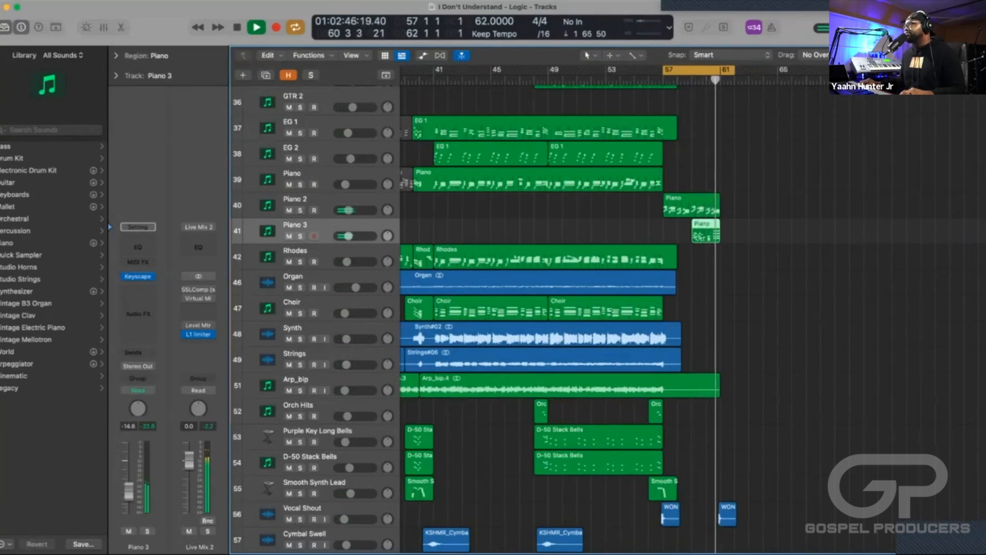
{"action": "key", "text": "space"}
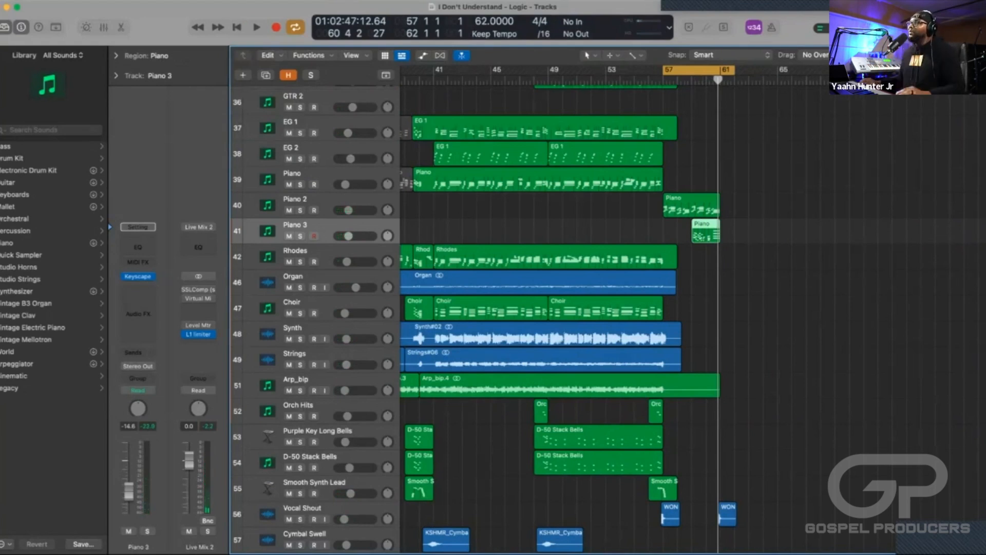
Select the long Rhodes region starting at bar 41 and look over the Rhodes part across the arrangement.
{"action": "key", "text": "super+Left"}
{"action": "scroll", "coordinate": [616, 308], "scroll_direction": "left", "scroll_amount": 8}
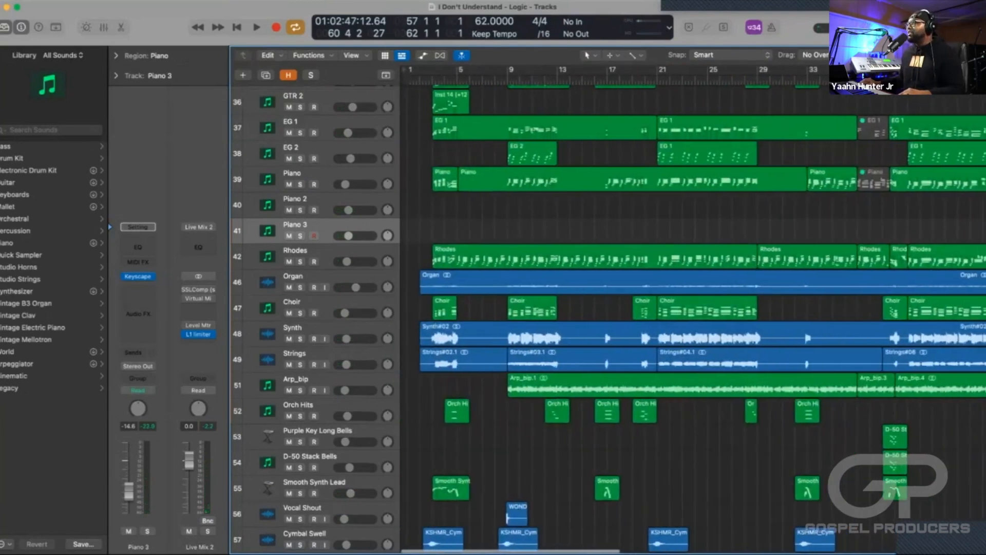
{"action": "scroll", "coordinate": [616, 308], "scroll_direction": "right", "scroll_amount": 5}
{"action": "scroll", "coordinate": [617, 308], "scroll_direction": "right", "scroll_amount": 3}
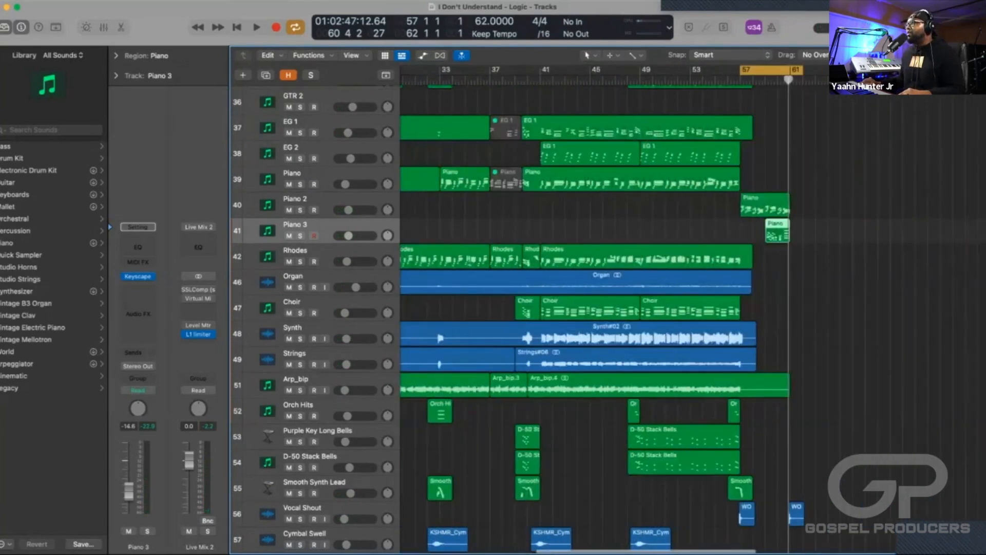
{"action": "scroll", "coordinate": [616, 308], "scroll_direction": "left", "scroll_amount": 8}
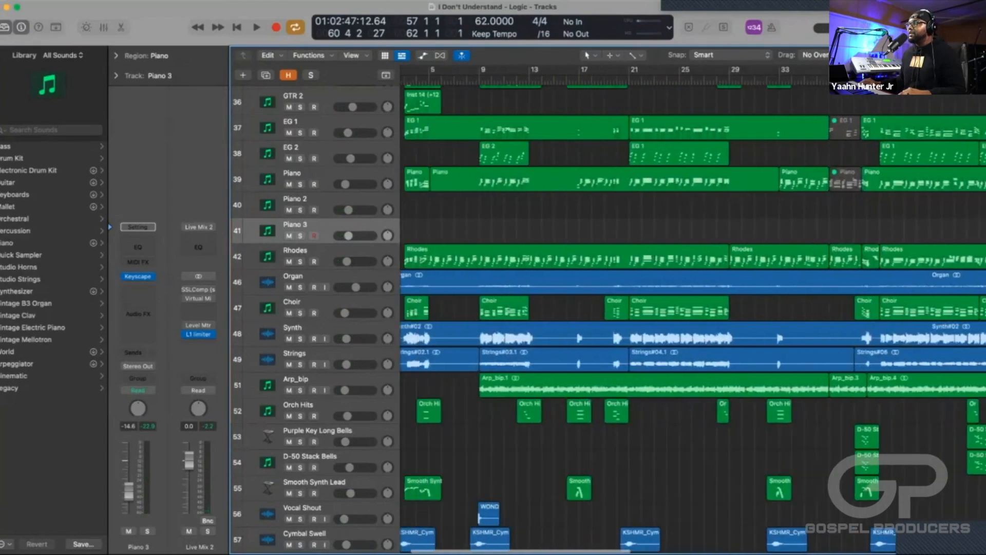
{"action": "left_click", "coordinate": [944, 257]}
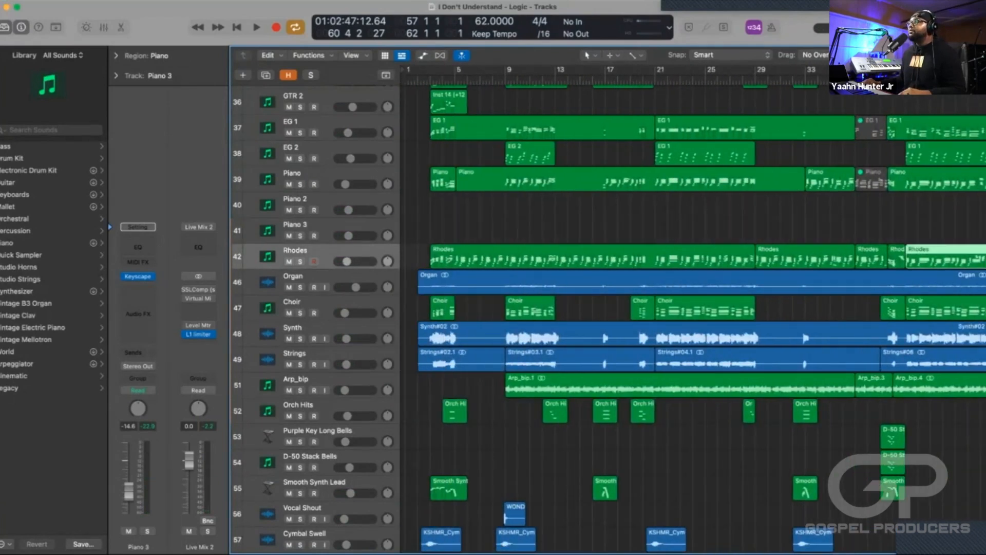
{"action": "scroll", "coordinate": [945, 256], "scroll_direction": "right", "scroll_amount": 4}
{"action": "scroll", "coordinate": [694, 308], "scroll_direction": "left", "scroll_amount": 4}
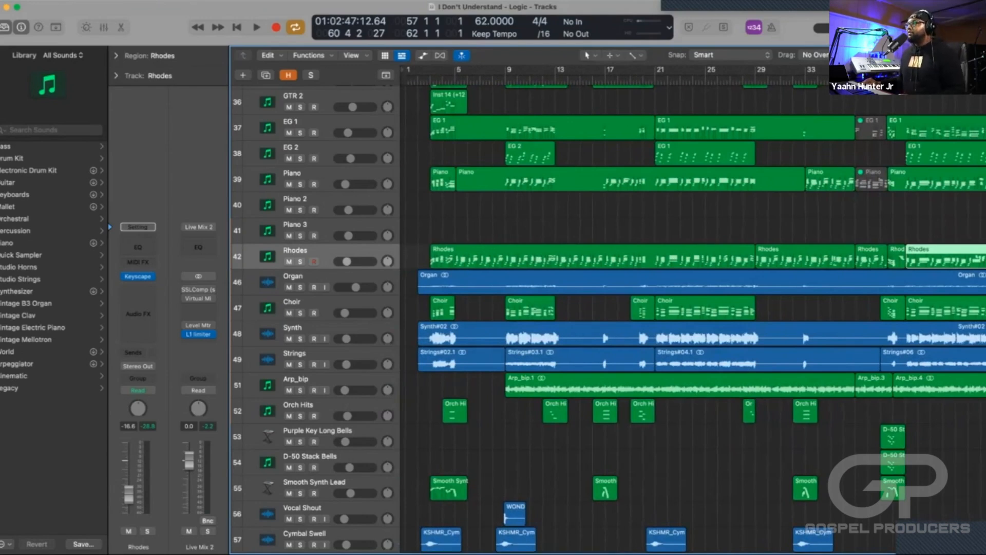
Look over the tracks below Rhodes and place the playhead at bar 9.
{"action": "scroll", "coordinate": [694, 319], "scroll_direction": "down", "scroll_amount": 1}
{"action": "scroll", "coordinate": [693, 318], "scroll_direction": "up", "scroll_amount": 5}
{"action": "scroll", "coordinate": [694, 318], "scroll_direction": "down", "scroll_amount": 8}
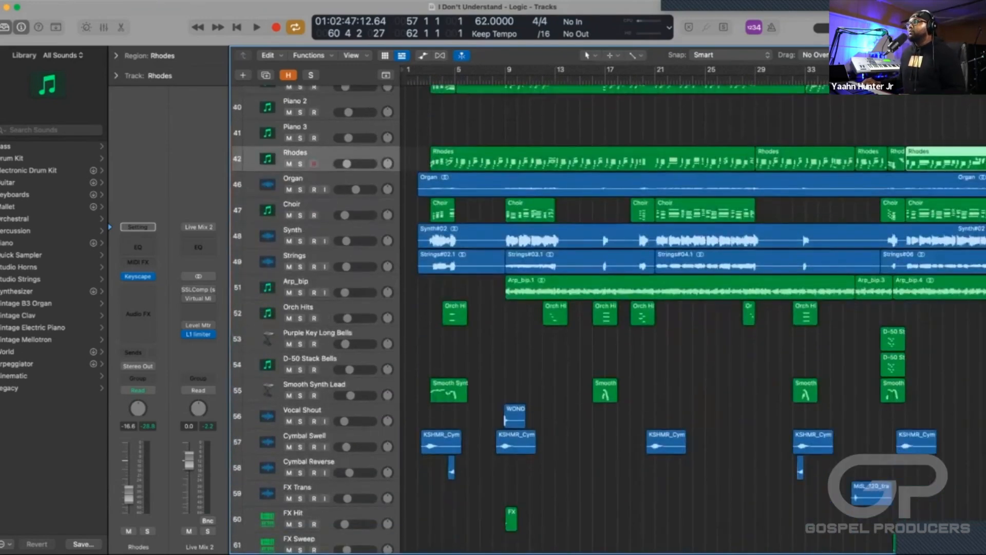
{"action": "left_click", "coordinate": [505, 80]}
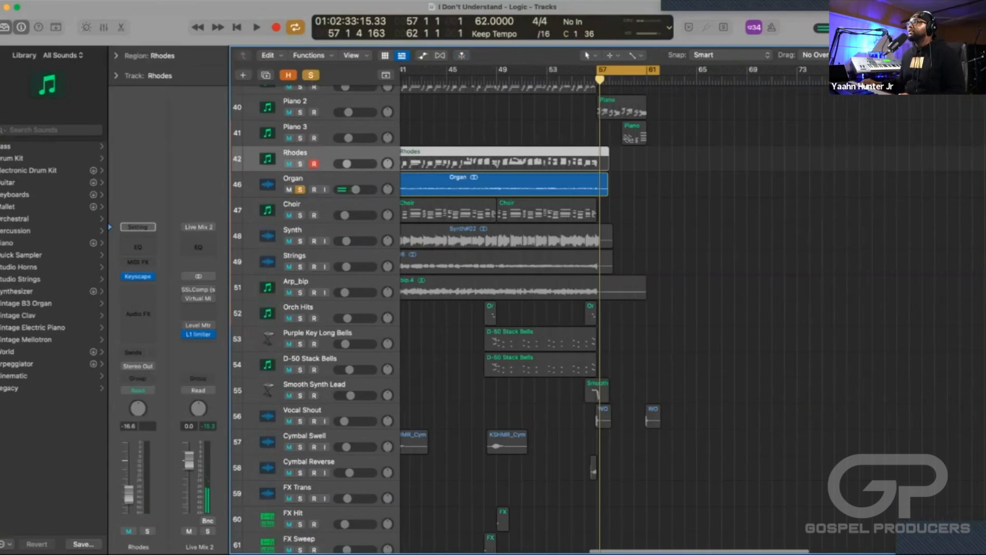
Set the cycle range to bars 47–52, solo the Organ track, and audition its selected region.
{"action": "left_click_drag", "start_coordinate": [614, 70], "coordinate": [485, 69]}
{"action": "key", "text": "space"}
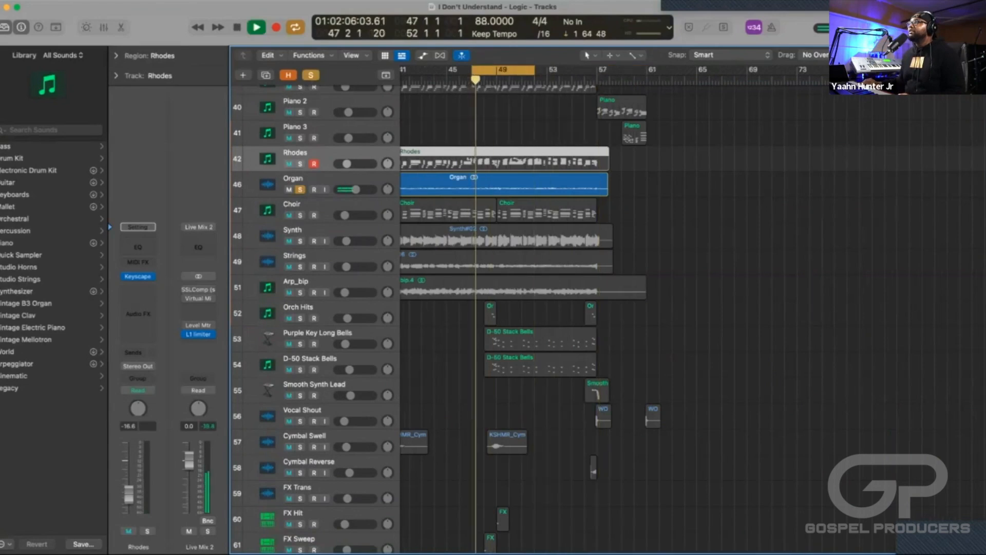
{"action": "scroll", "coordinate": [565, 205], "scroll_direction": "left", "scroll_amount": 5}
{"action": "left_click", "coordinate": [565, 184]}
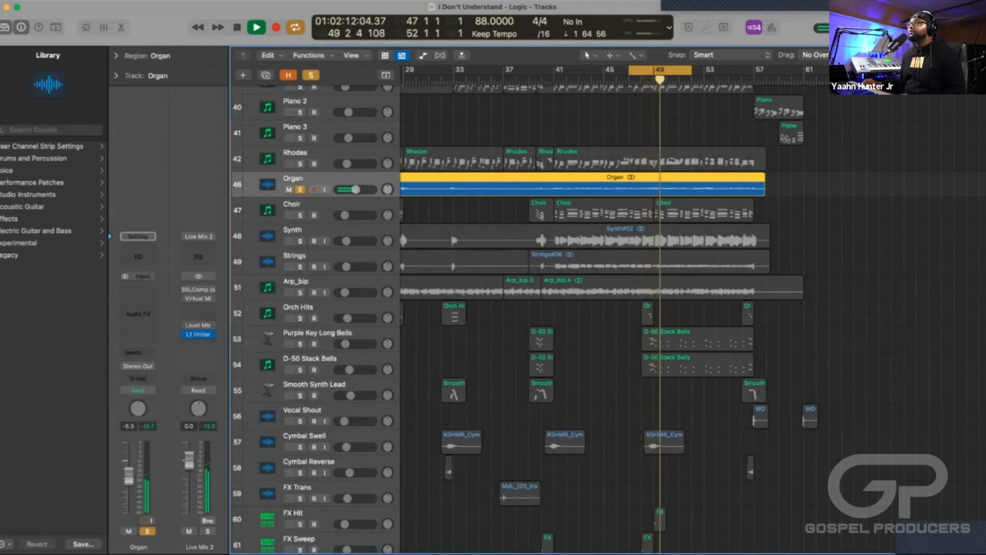
{"action": "key", "text": "space"}
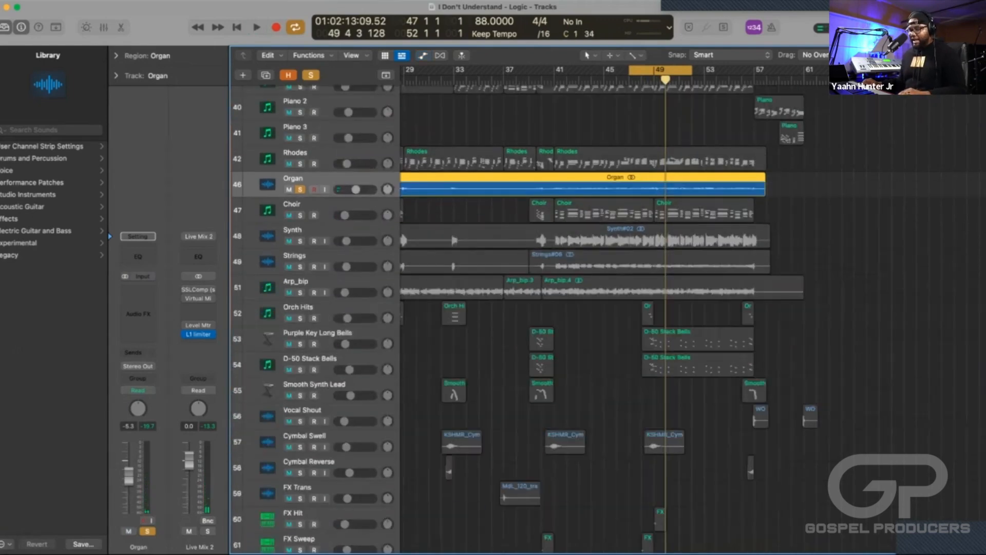
Show the project's hidden tracks and turn off the Organ track's solo.
{"action": "key", "text": "h"}
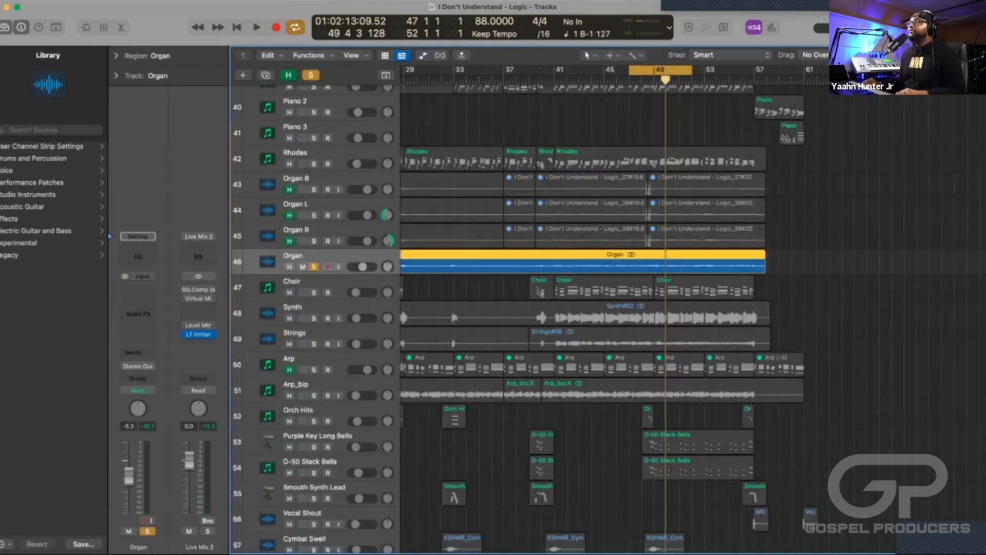
{"action": "key", "text": "ctrl+s"}
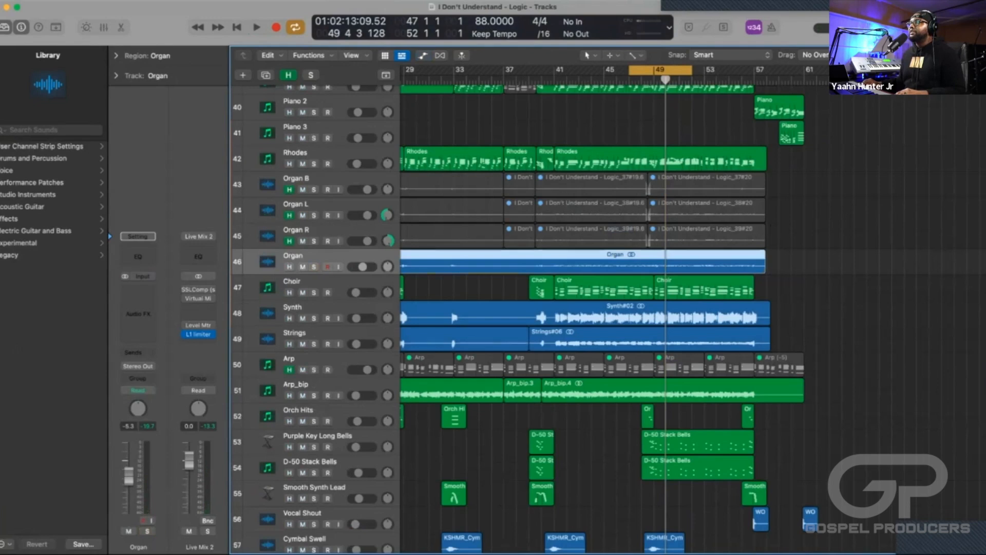
{"action": "scroll", "coordinate": [650, 309], "scroll_direction": "left", "scroll_amount": 5}
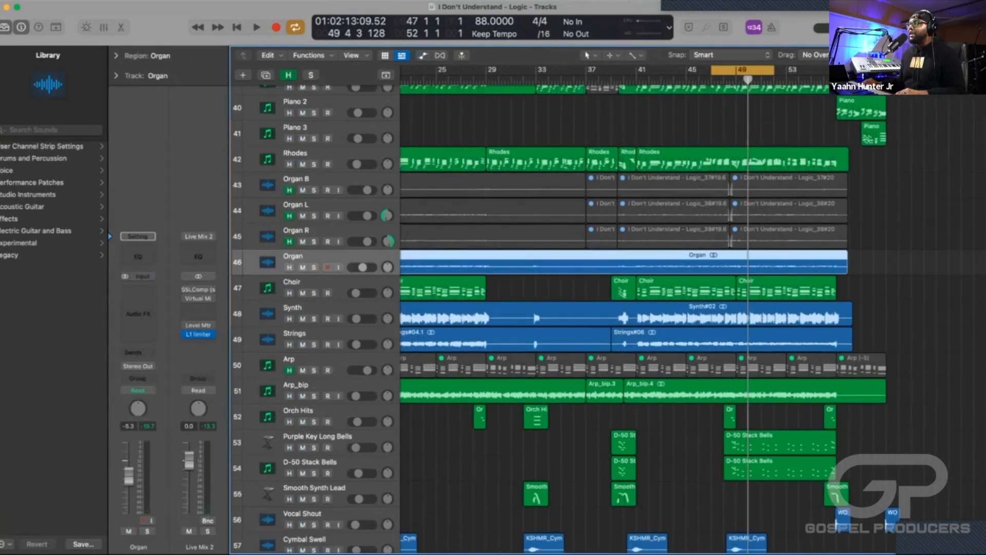
Select the Organ B, Organ L and Organ R tracks together to inspect them, and conceal the hidden tracks again.
{"action": "key", "text": "Up"}
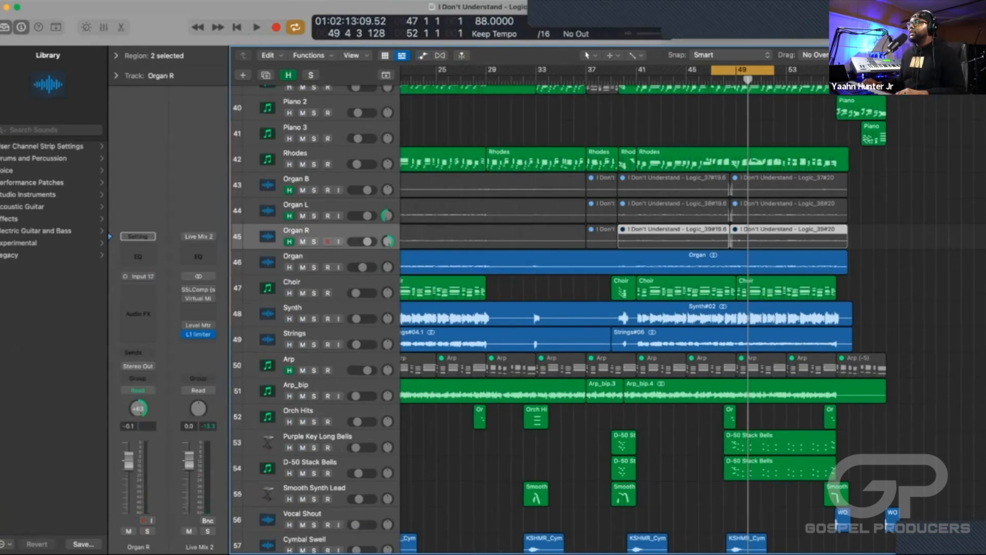
{"action": "key", "text": "Up"}
{"action": "scroll", "coordinate": [693, 308], "scroll_direction": "left", "scroll_amount": 10}
{"action": "key", "text": "super+Left"}
{"action": "key", "text": "super+Left"}
{"action": "key", "text": "super+Left"}
{"action": "key", "text": "super+Left"}
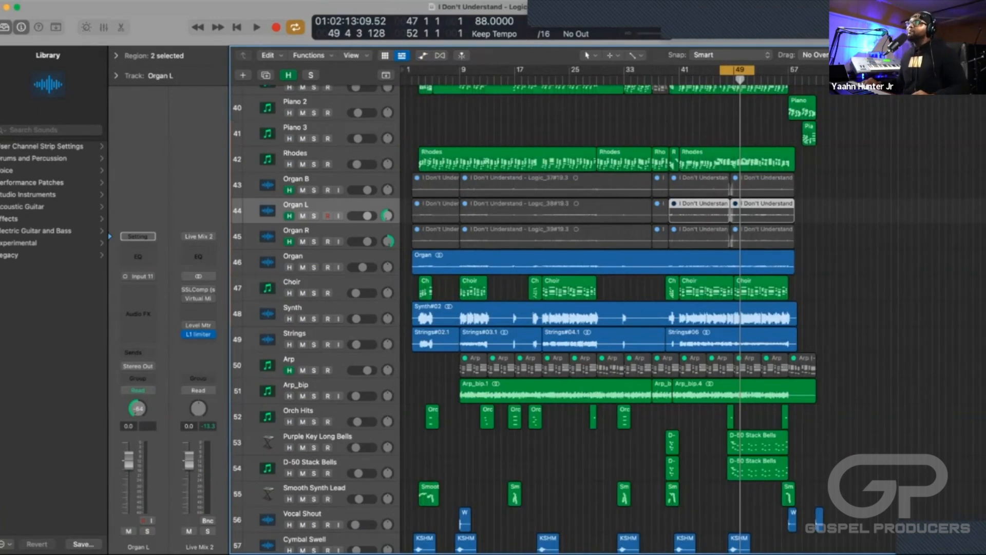
{"action": "left_click", "coordinate": [318, 179]}
{"action": "left_click", "coordinate": [319, 231], "text": "shift"}
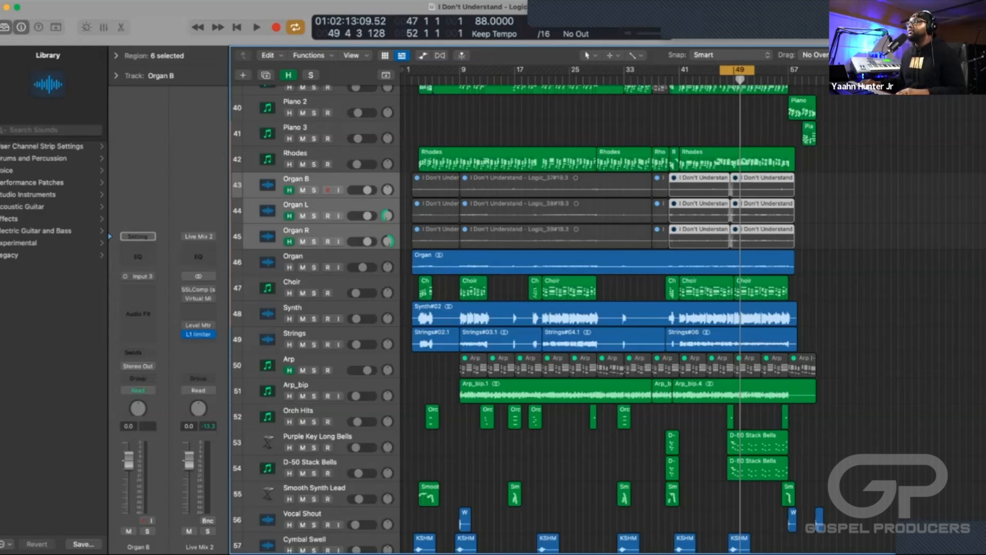
{"action": "key", "text": "h"}
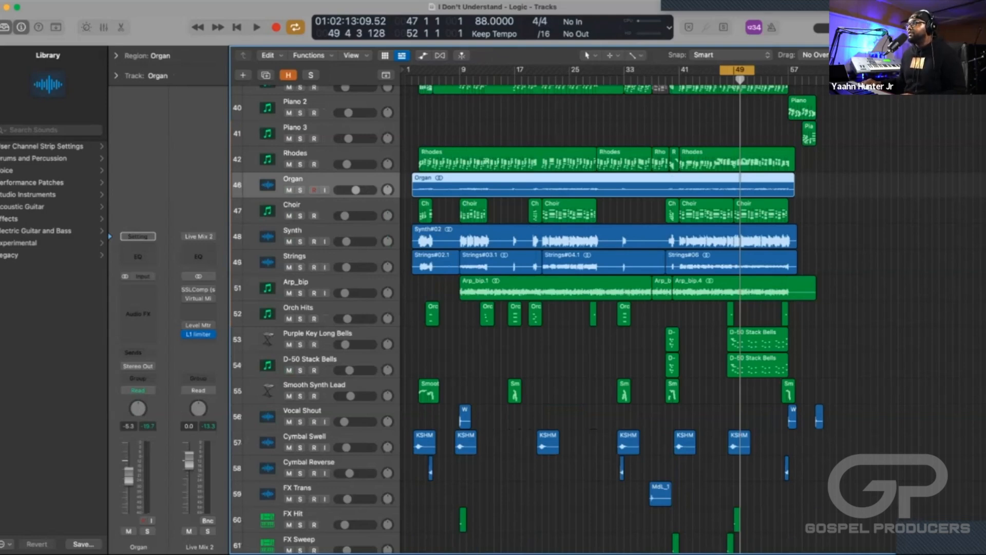
Move the cycle range to bars 9–14 and play it, briefly soloing the Organ track against the full mix.
{"action": "left_click_drag", "start_coordinate": [738, 69], "coordinate": [560, 70]}
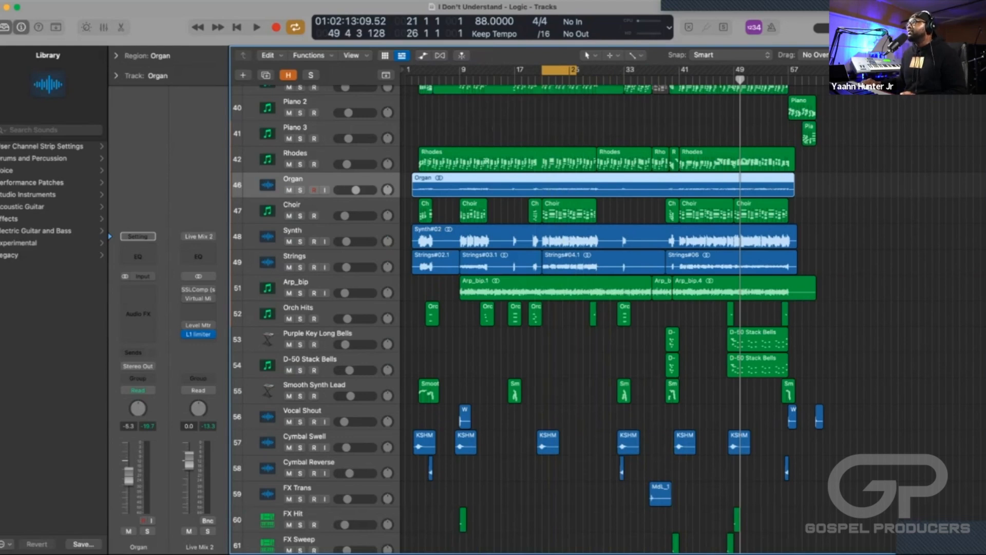
{"action": "left_click_drag", "start_coordinate": [560, 69], "coordinate": [477, 69]}
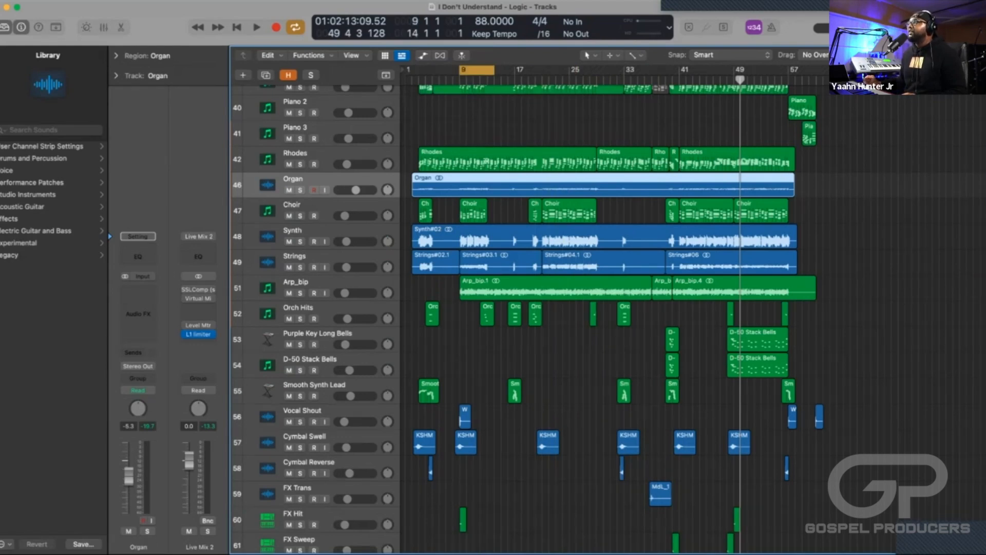
{"action": "key", "text": "space"}
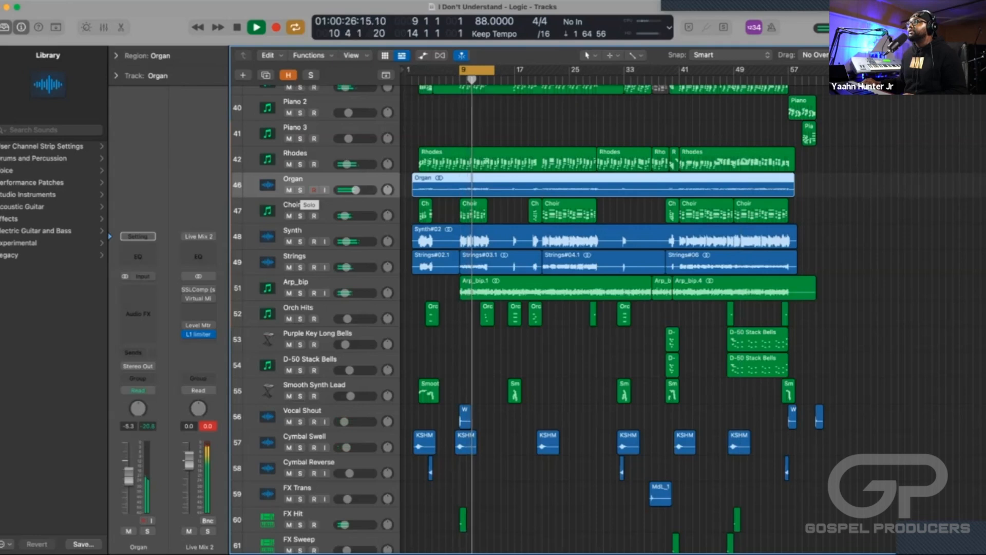
{"action": "left_click", "coordinate": [301, 190]}
{"action": "left_click", "coordinate": [300, 190]}
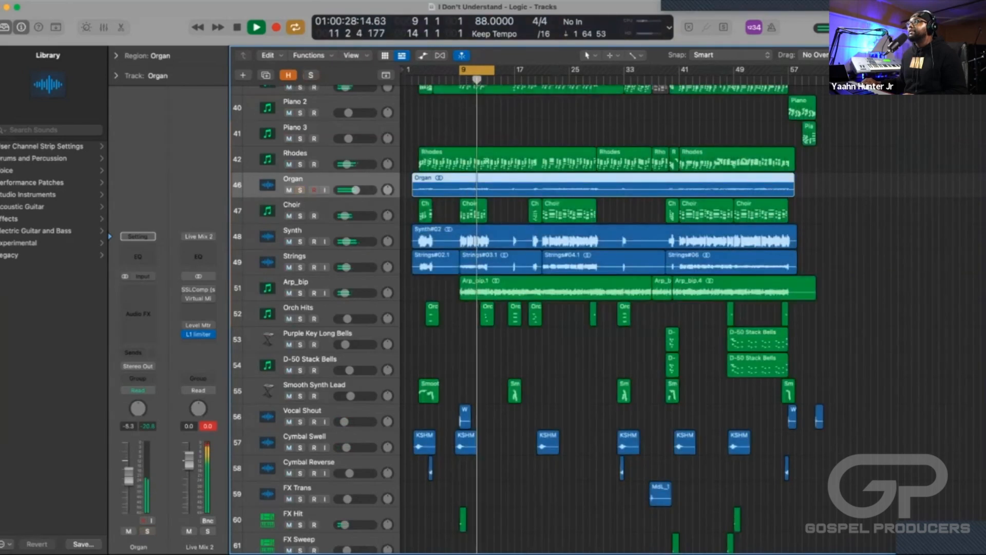
{"action": "key", "text": "space"}
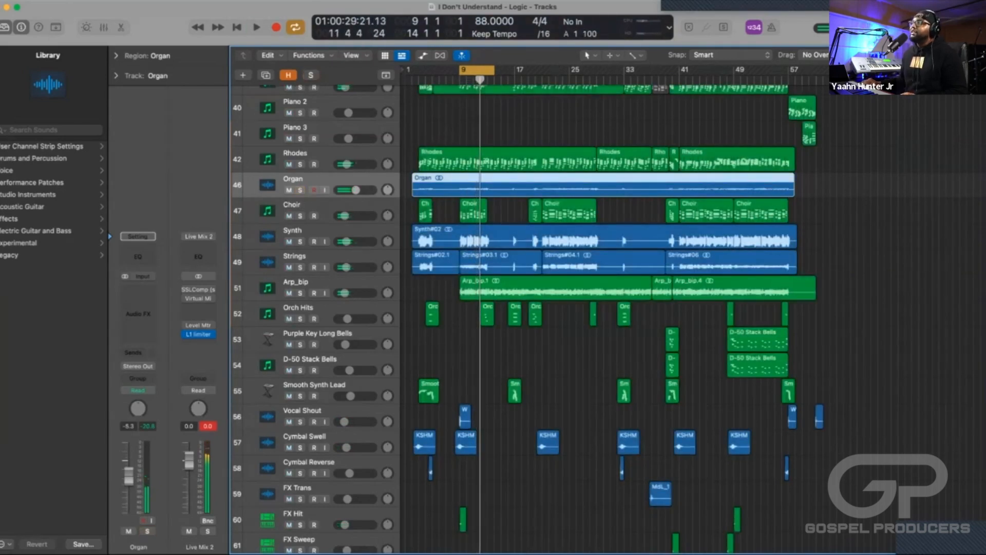
Compare the cycled section with the Organ track muted and then unmuted, stopping playback after each pass.
{"action": "key", "text": "m"}
{"action": "key", "text": "space"}
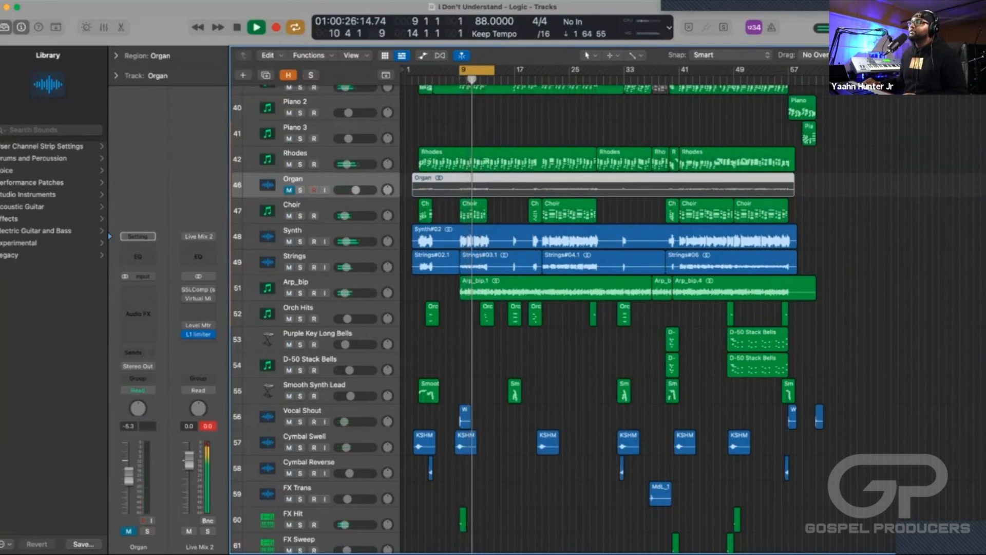
{"action": "key", "text": "space"}
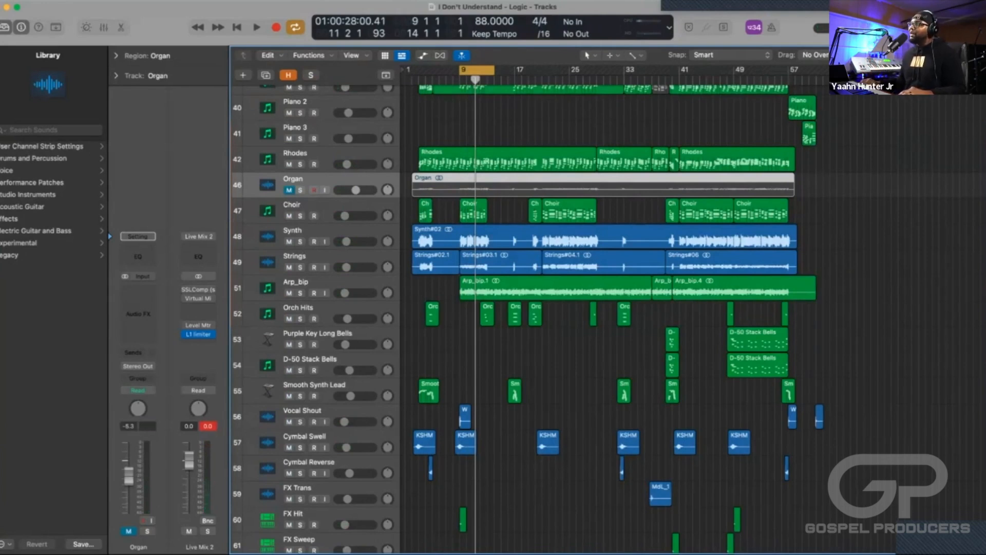
{"action": "key", "text": "m"}
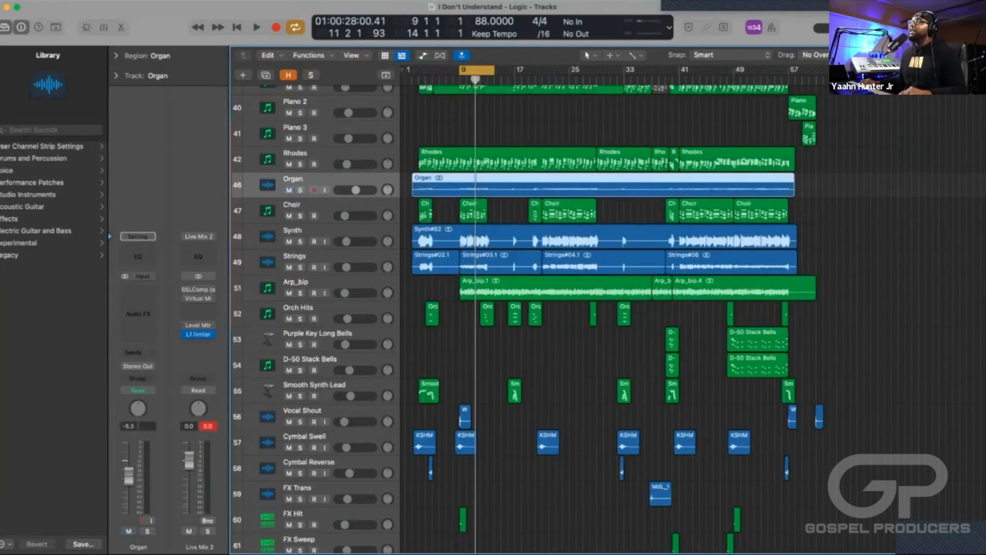
{"action": "key", "text": "space"}
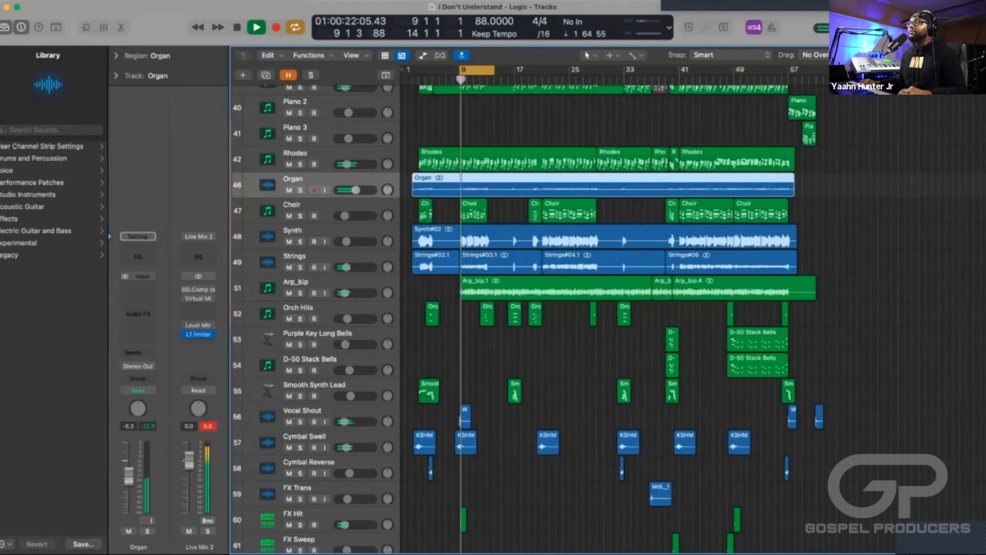
{"action": "key", "text": "space"}
Select the Choir track and open its Omnisphere instrument, placing the plug-in window clear of the track headers.
{"action": "key", "text": "Down"}
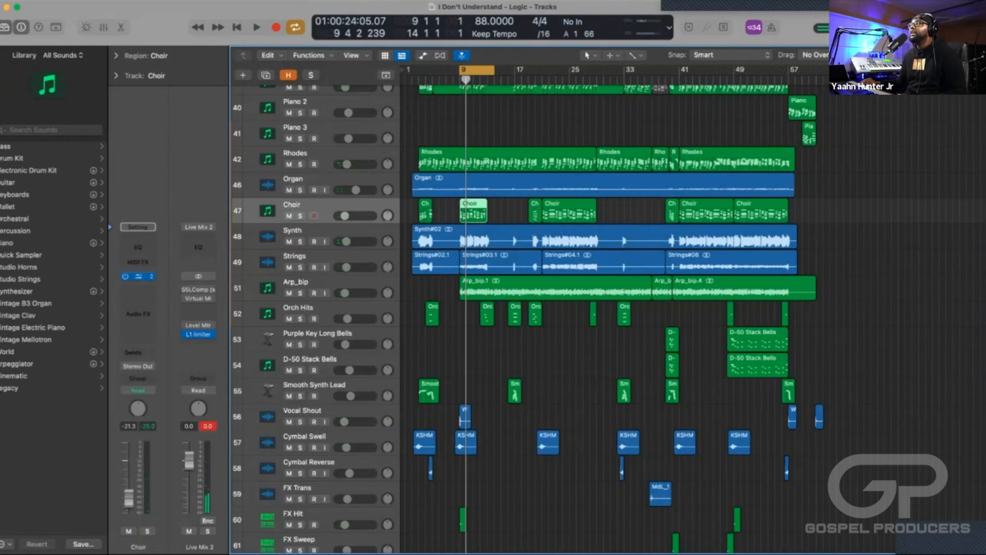
{"action": "left_click", "coordinate": [137, 276]}
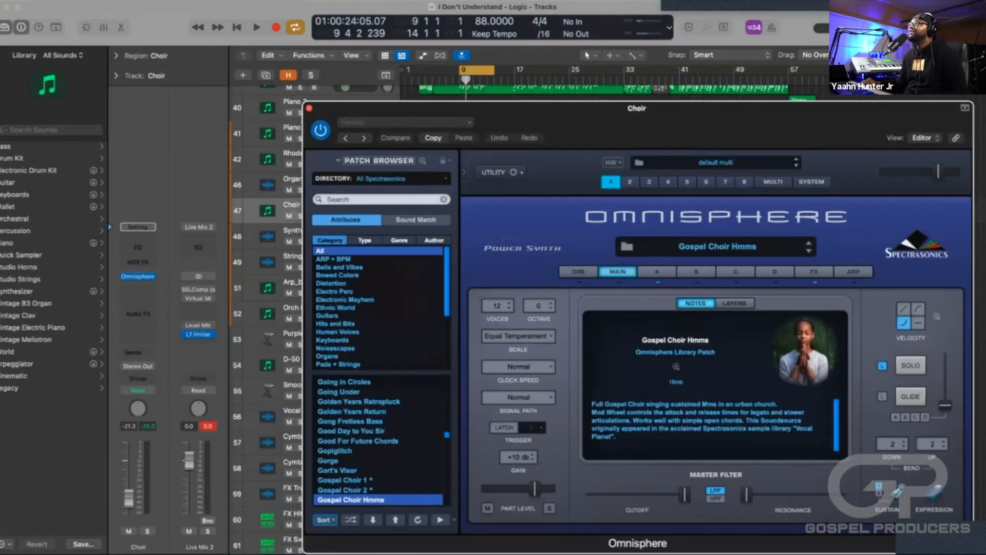
{"action": "left_click_drag", "start_coordinate": [513, 108], "coordinate": [565, 66]}
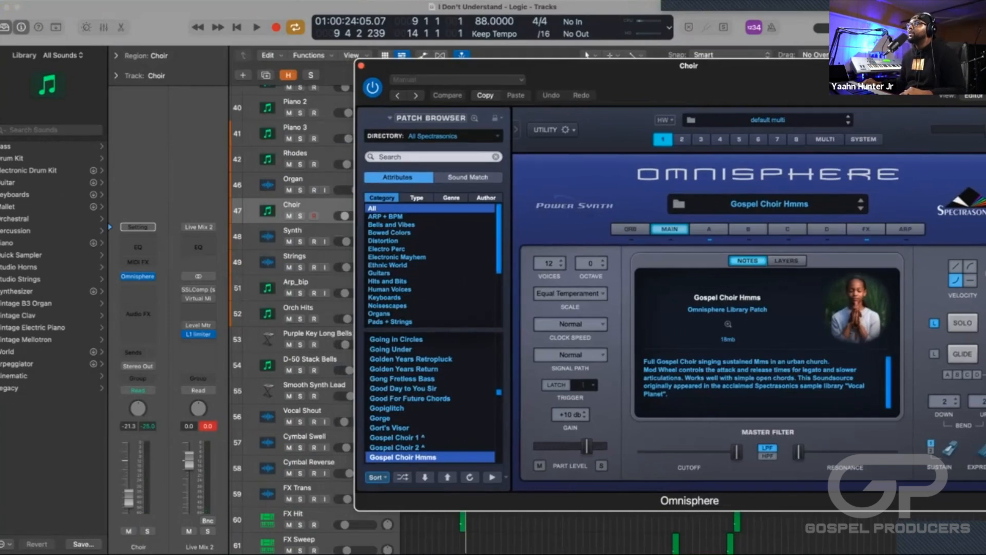
{"action": "scroll", "coordinate": [318, 233], "scroll_direction": "up", "scroll_amount": 1}
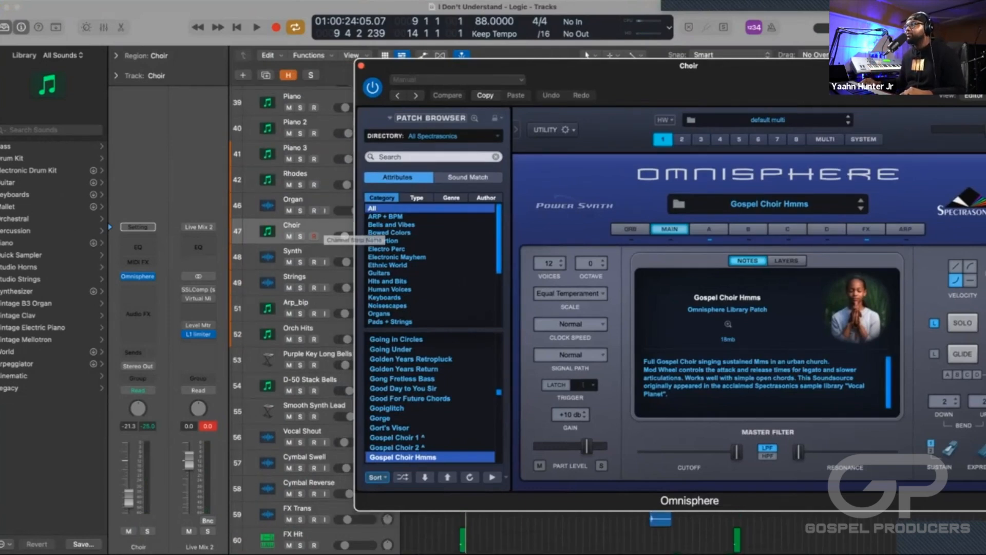
{"action": "mouse_move", "coordinate": [513, 66]}
{"action": "left_mouse_down"}
{"action": "mouse_move", "coordinate": [438, 68]}
{"action": "mouse_move", "coordinate": [527, 70]}
{"action": "left_mouse_up"}
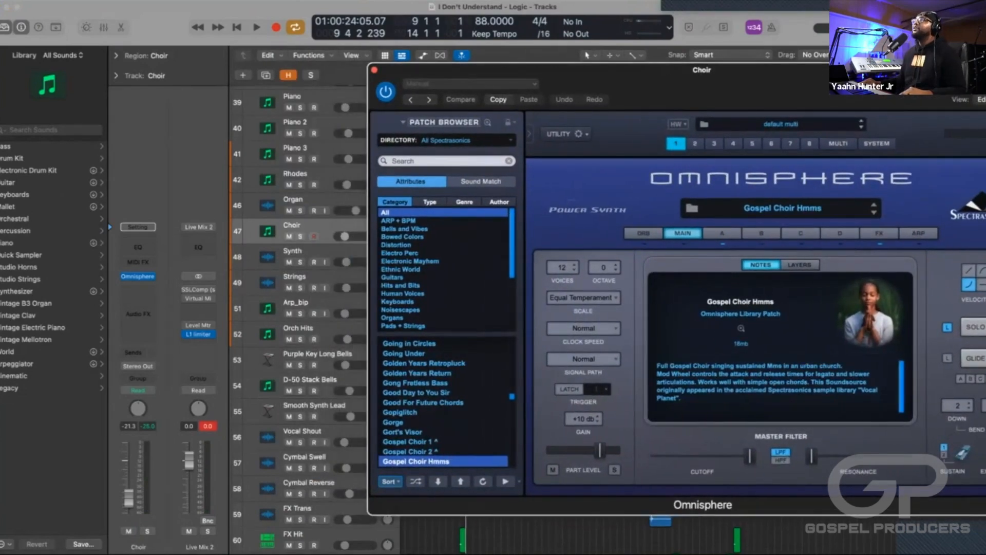
Solo the Choir track and play the section, adding the Organ, Rhodes and Piano tracks to the solo.
{"action": "key", "text": "s"}
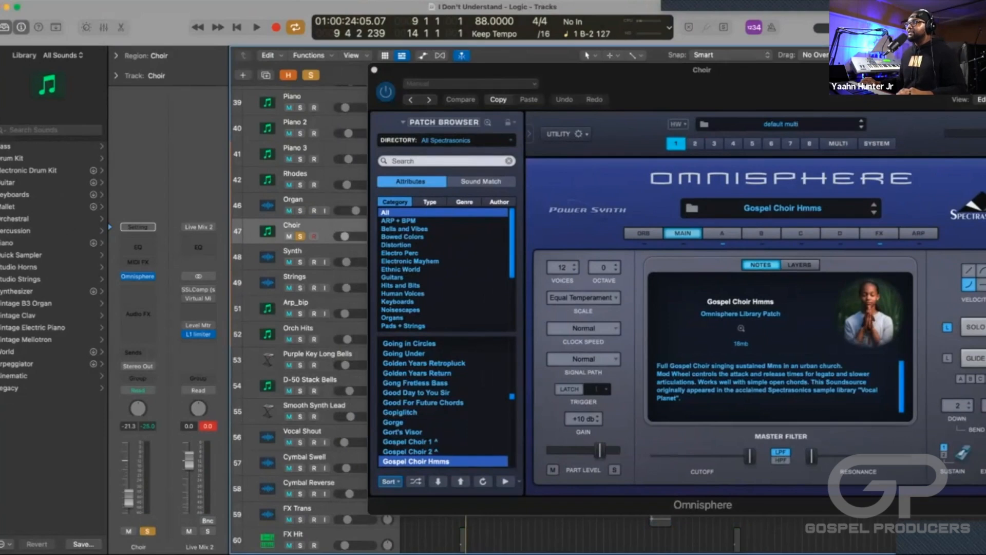
{"action": "key", "text": "space"}
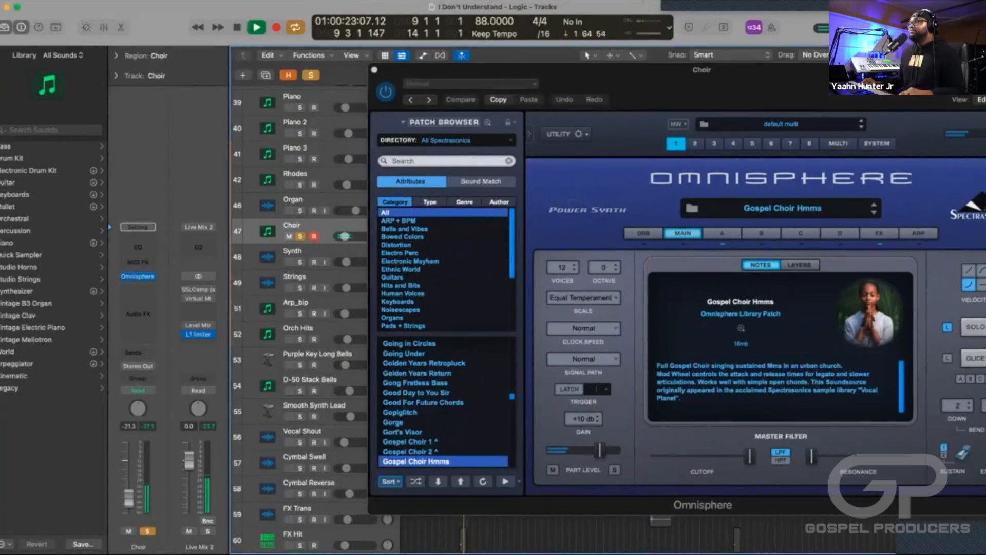
{"action": "left_click", "coordinate": [300, 210]}
{"action": "left_click", "coordinate": [300, 185]}
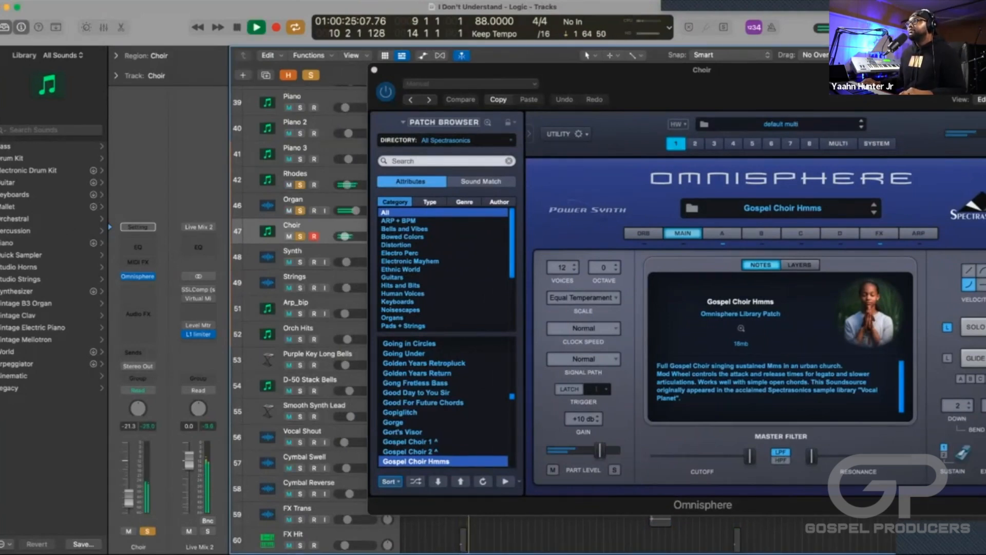
{"action": "scroll", "coordinate": [300, 205], "scroll_direction": "up", "scroll_amount": 2}
{"action": "scroll", "coordinate": [300, 308], "scroll_direction": "up", "scroll_amount": 1}
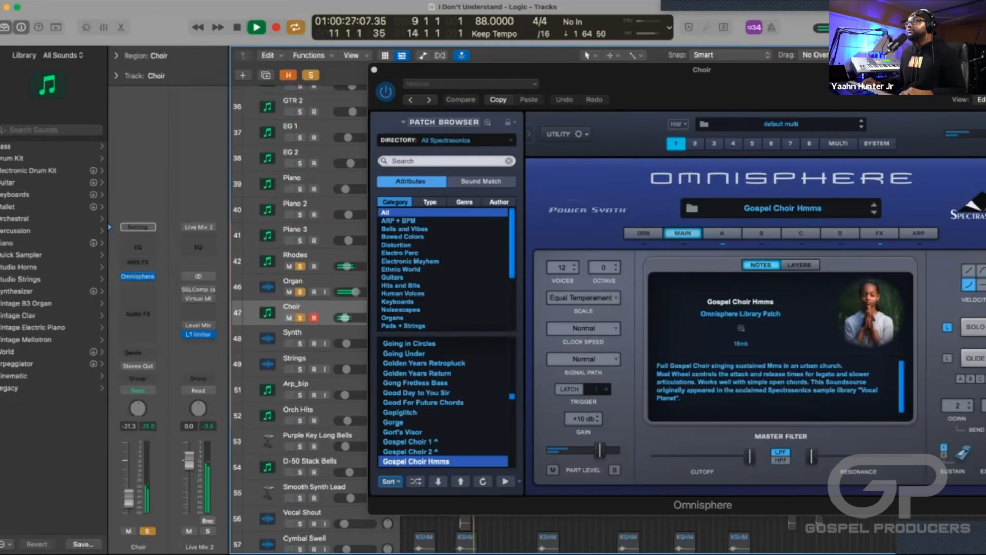
{"action": "left_click", "coordinate": [300, 189]}
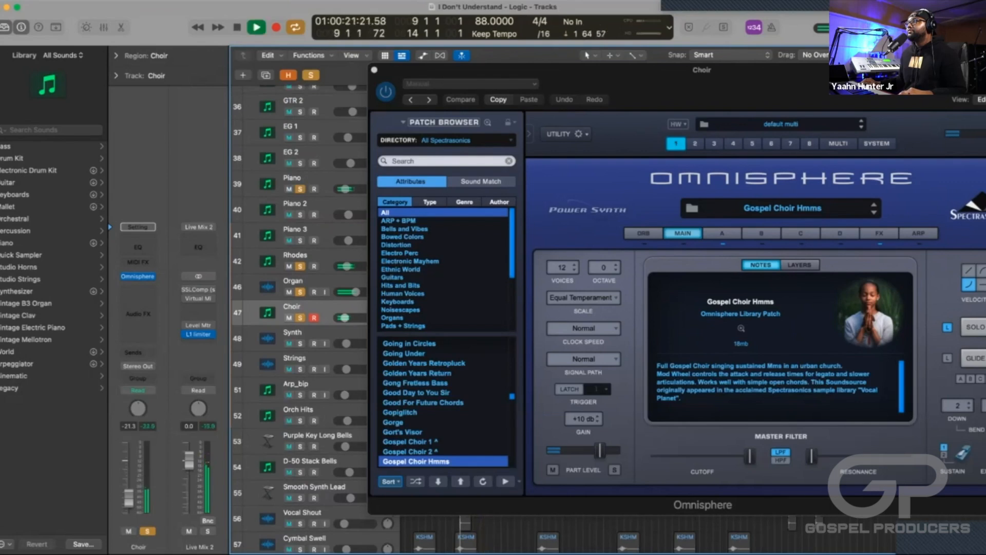
Compare the soloed Piano, Rhodes and Organ without and with the Choir track, and stop playback.
{"action": "key", "text": "space"}
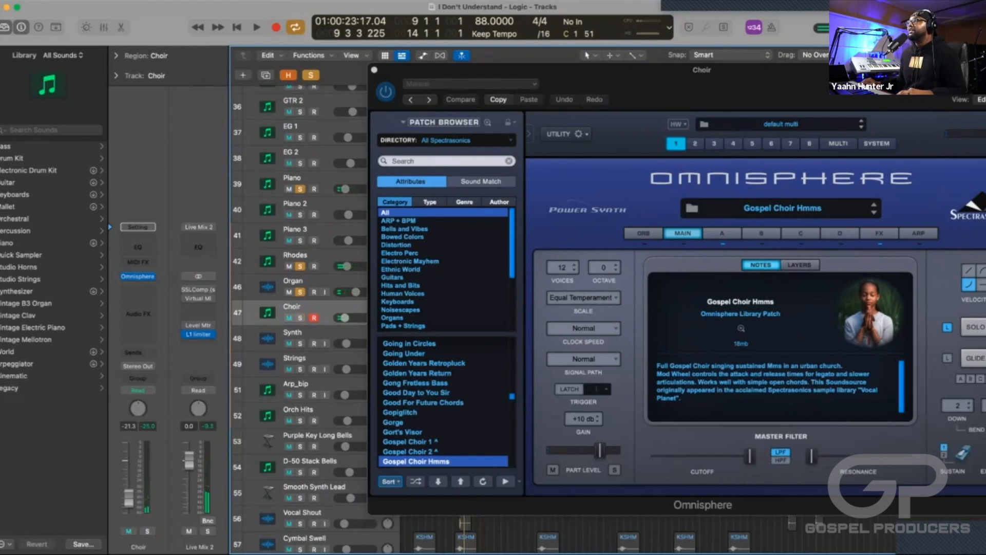
{"action": "key", "text": "space"}
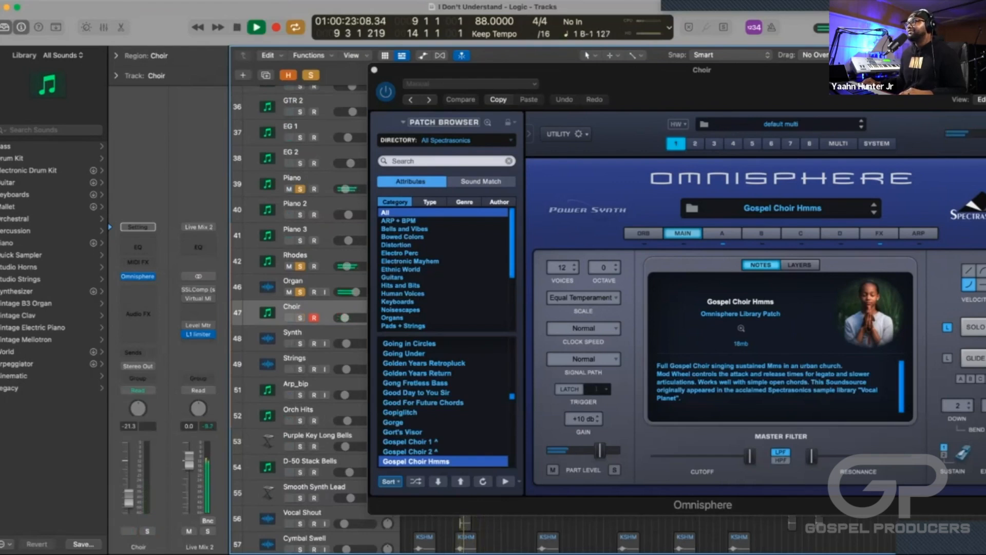
{"action": "key", "text": "space"}
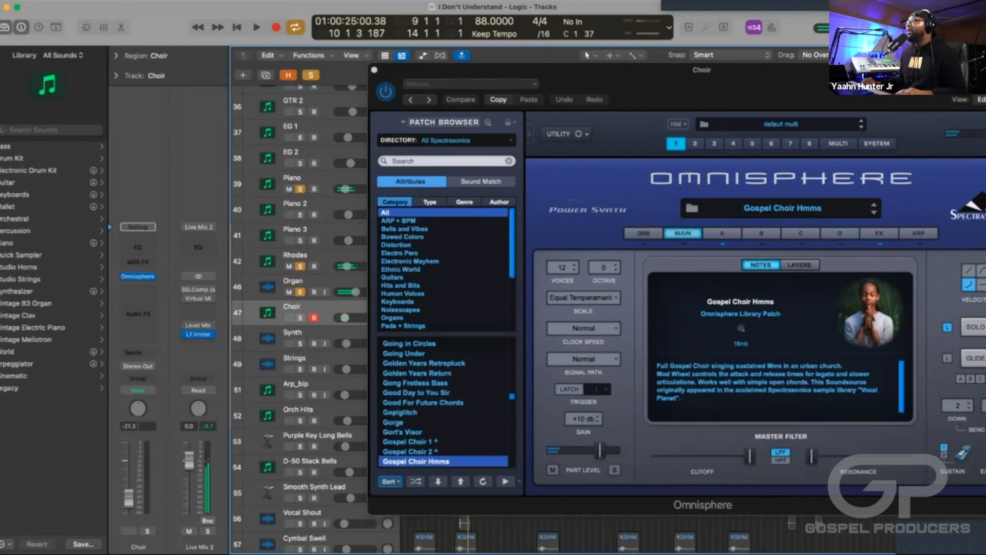
{"action": "key", "text": "space"}
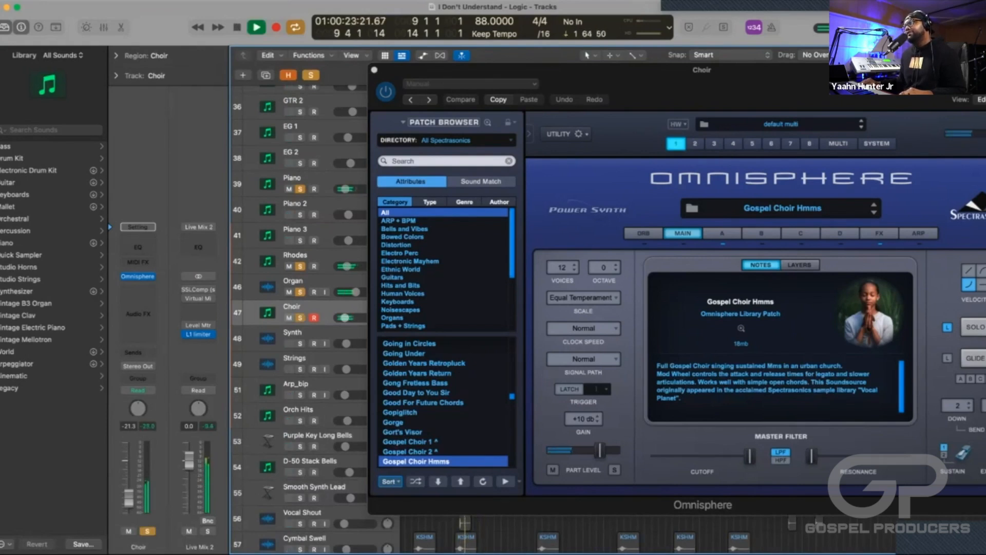
{"action": "key", "text": "space"}
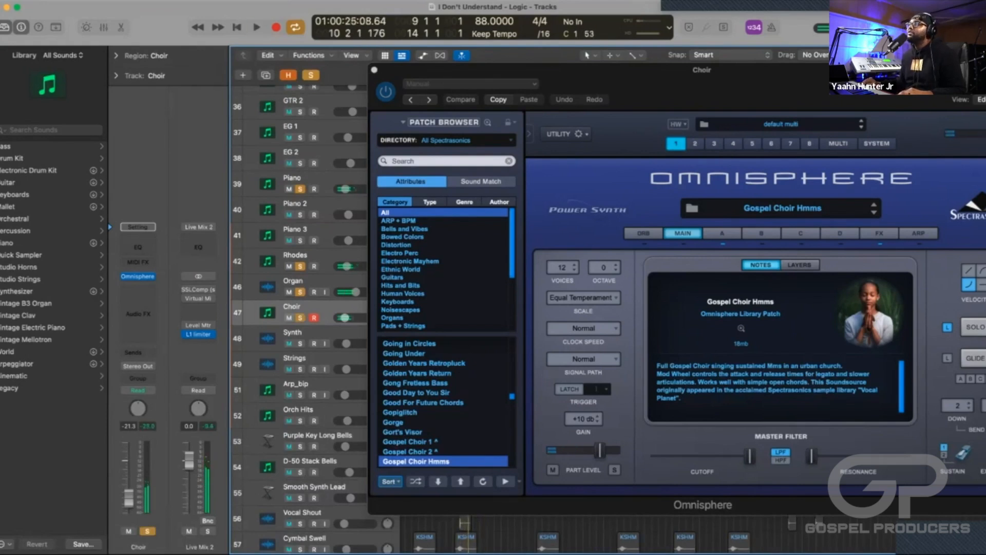
Turn off the solos on the Choir, Rhodes, Organ and Piano tracks and close the Omnisphere window.
{"action": "left_click", "coordinate": [302, 282]}
{"action": "left_click", "coordinate": [300, 266]}
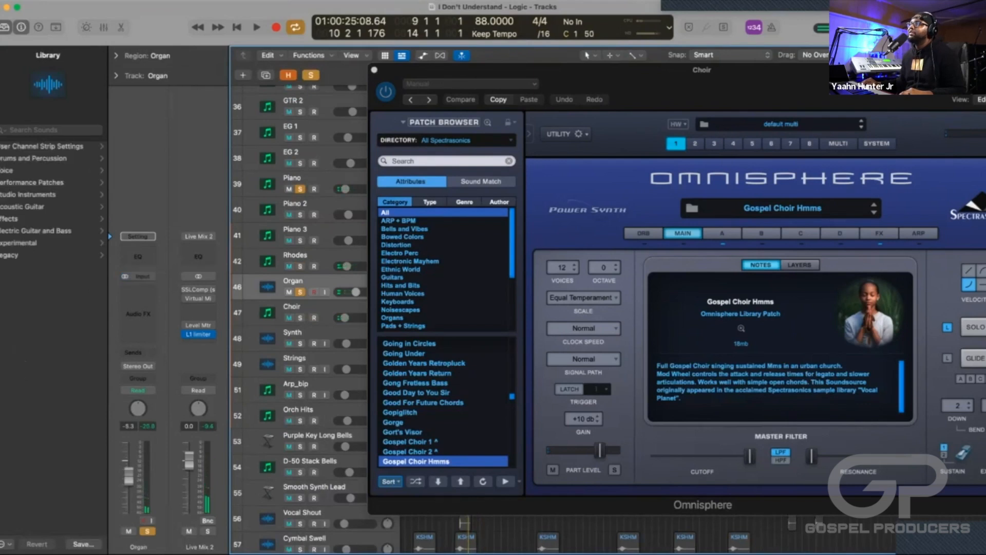
{"action": "left_click", "coordinate": [300, 292]}
{"action": "left_click", "coordinate": [300, 189]}
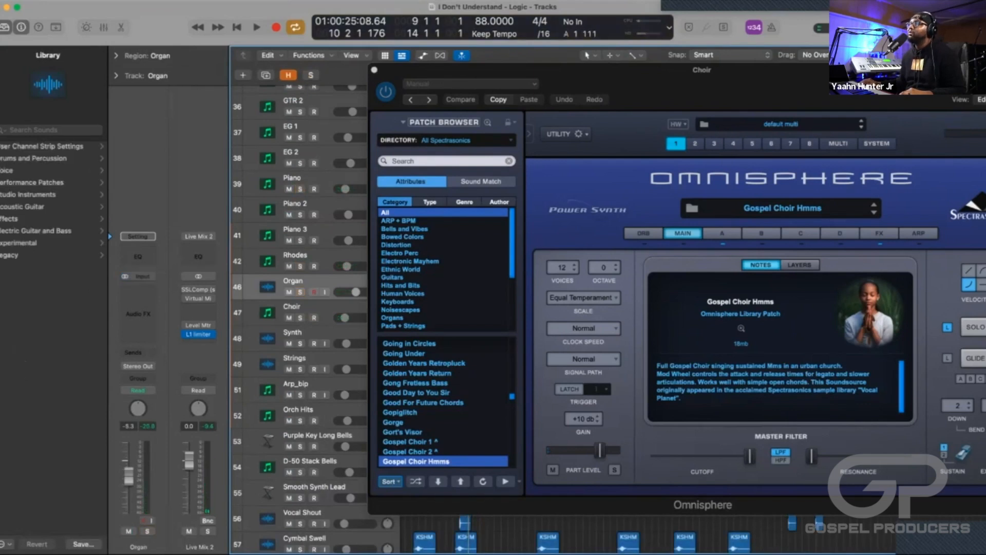
{"action": "left_click", "coordinate": [375, 70]}
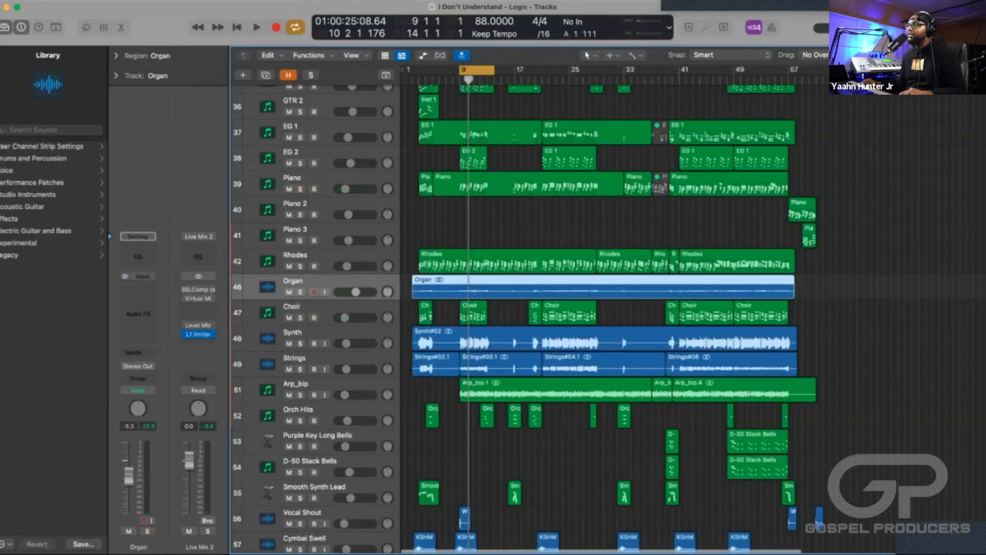
Select the Choir track and audition the cycled section in the full mix.
{"action": "scroll", "coordinate": [513, 308], "scroll_direction": "down", "scroll_amount": 3}
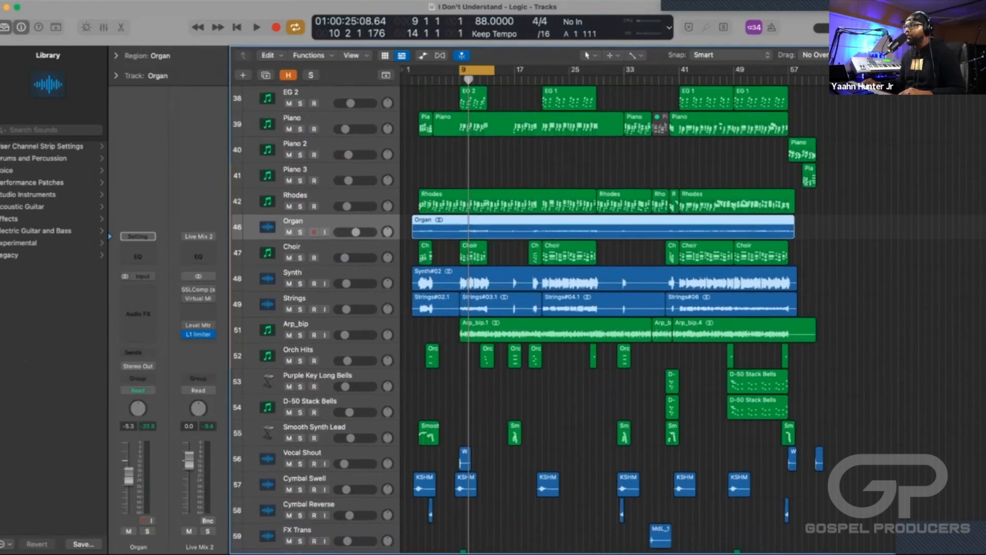
{"action": "scroll", "coordinate": [403, 242], "scroll_direction": "up", "scroll_amount": 3}
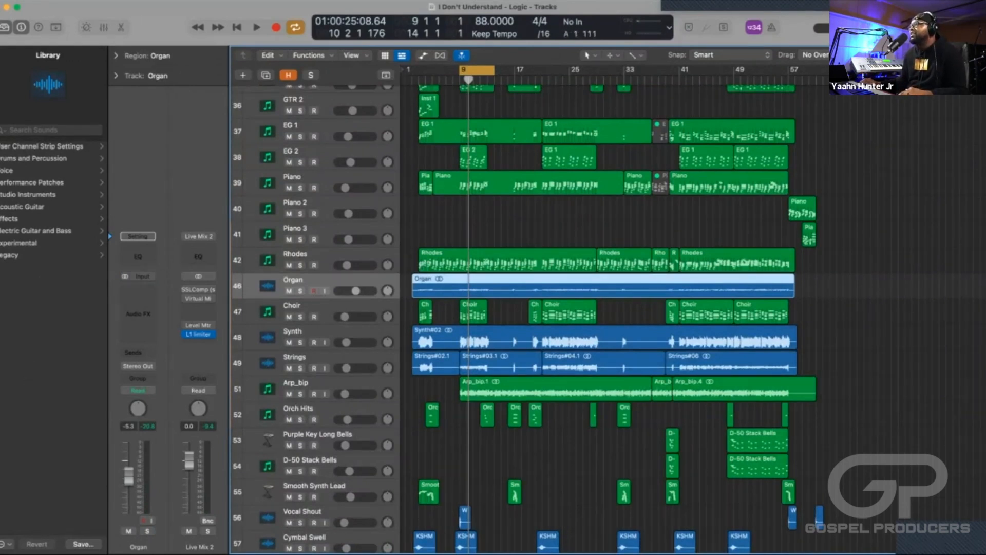
{"action": "left_click", "coordinate": [308, 305]}
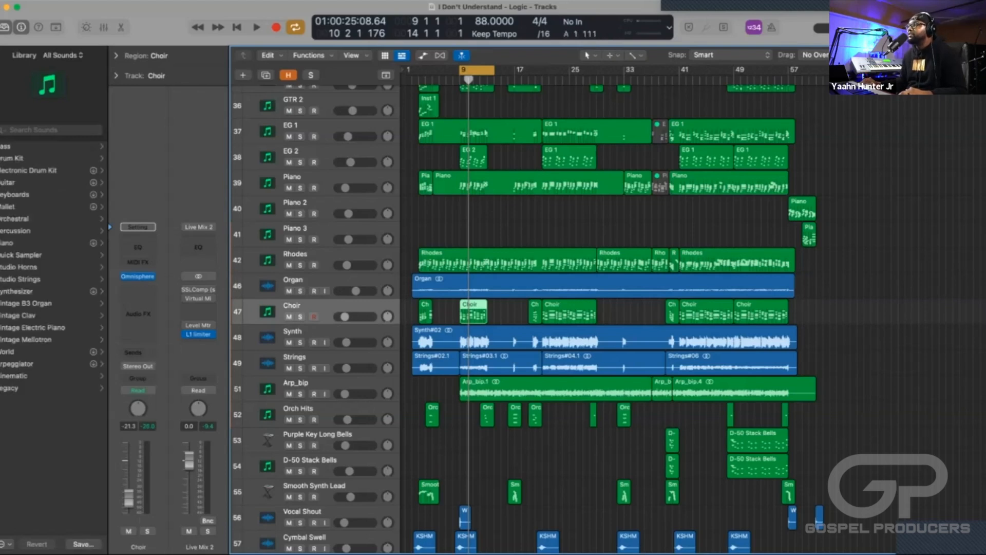
{"action": "key", "text": "space"}
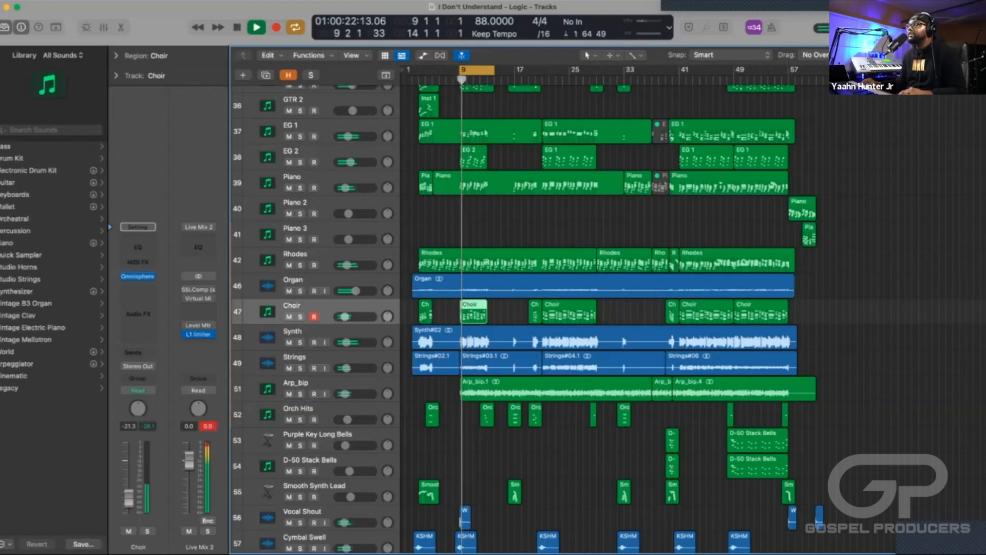
{"action": "key", "text": "space"}
Mute the Choir track and play the full mix without it, then unmute it and play the section again.
{"action": "key", "text": "ctrl+m"}
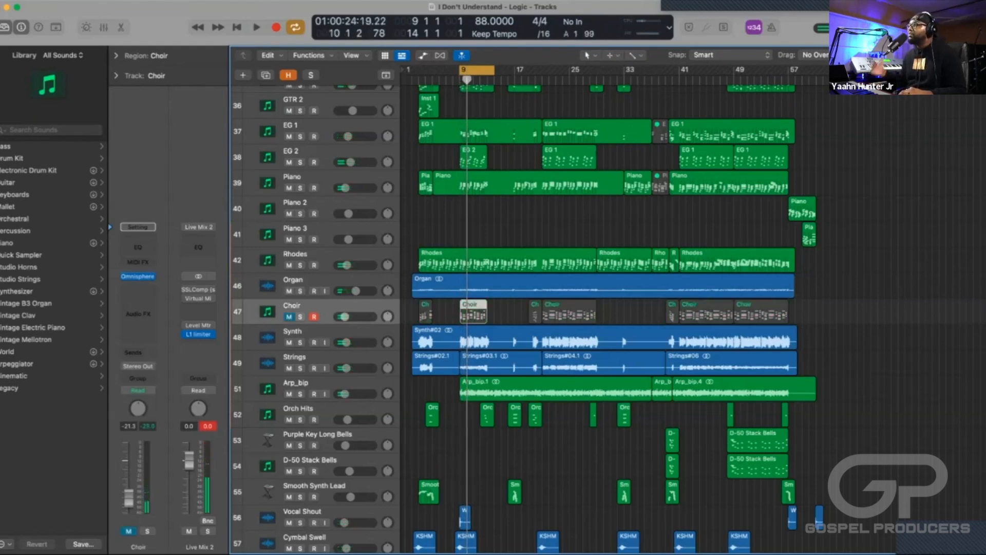
{"action": "key", "text": "space"}
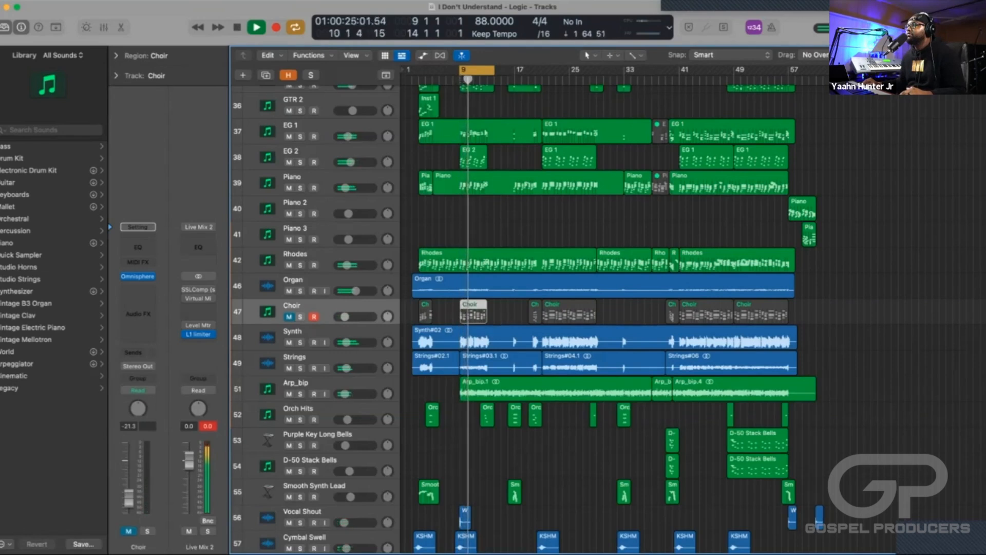
{"action": "key", "text": "space"}
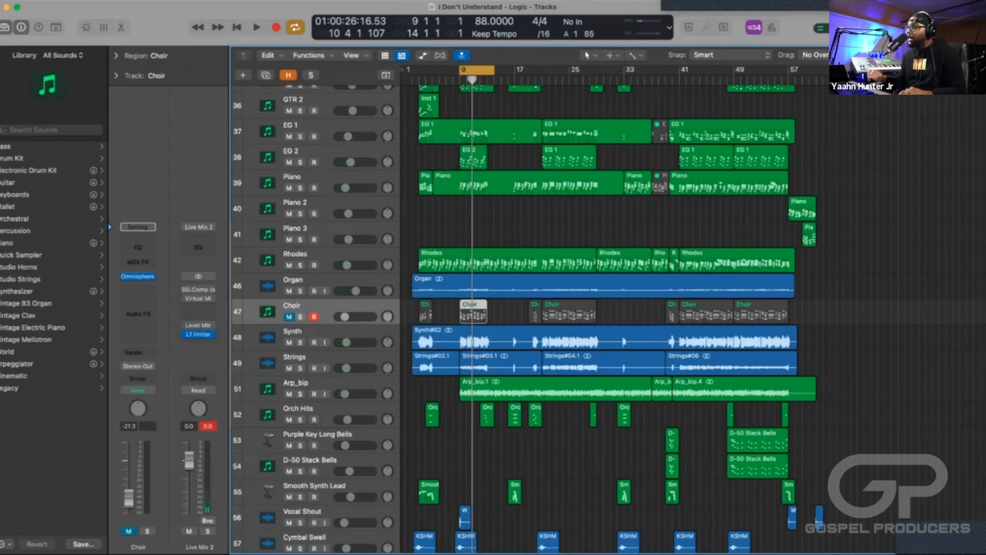
{"action": "key", "text": "ctrl+m"}
{"action": "key", "text": "space"}
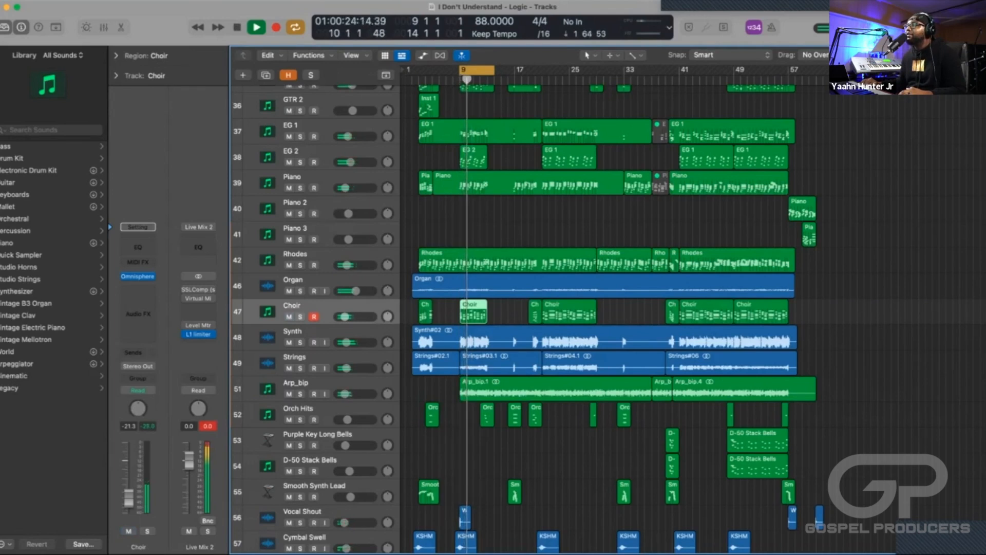
Stop the full mix, solo the Synth track and audition it over the cycled section.
{"action": "key", "text": "space"}
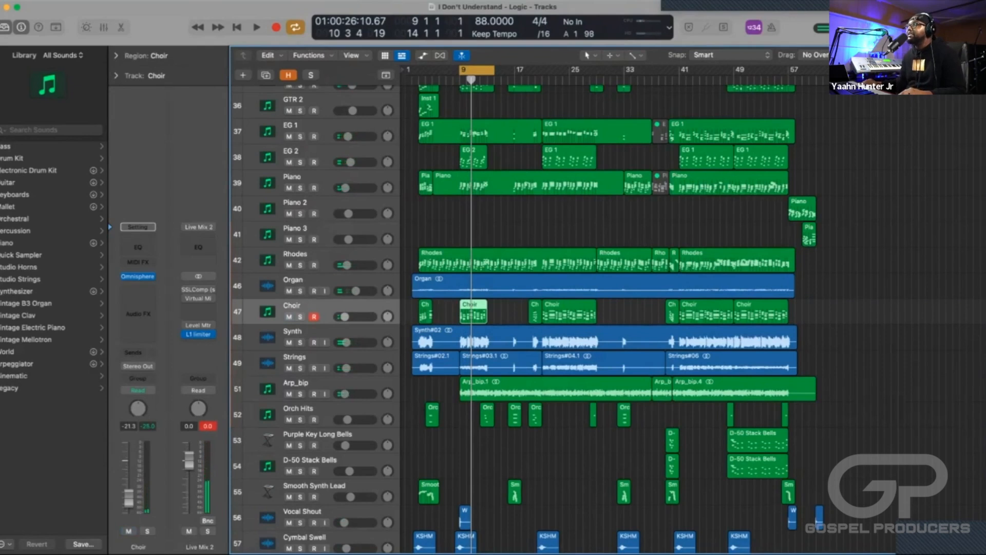
{"action": "scroll", "coordinate": [514, 308], "scroll_direction": "down", "scroll_amount": 5}
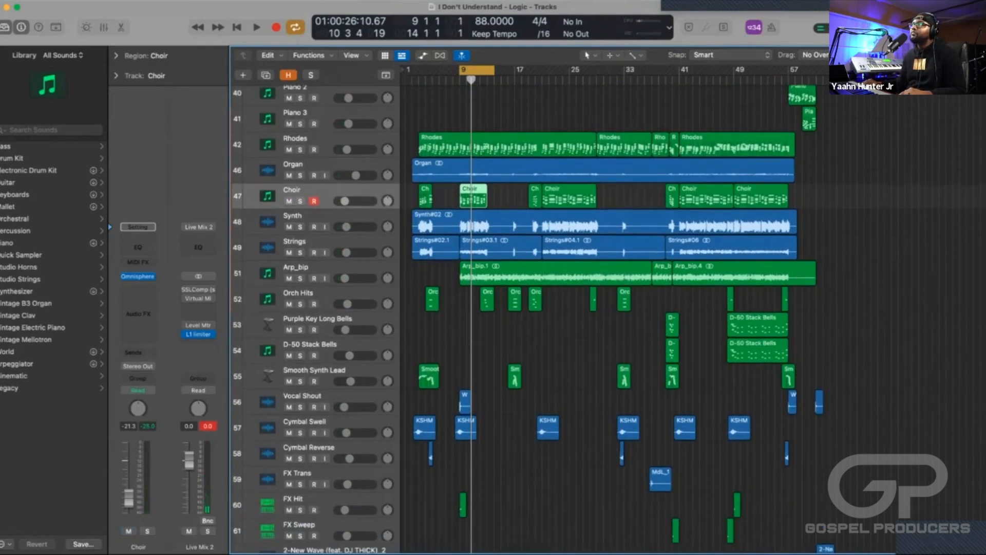
{"action": "key", "text": "c"}
{"action": "scroll", "coordinate": [514, 308], "scroll_direction": "down", "scroll_amount": 2}
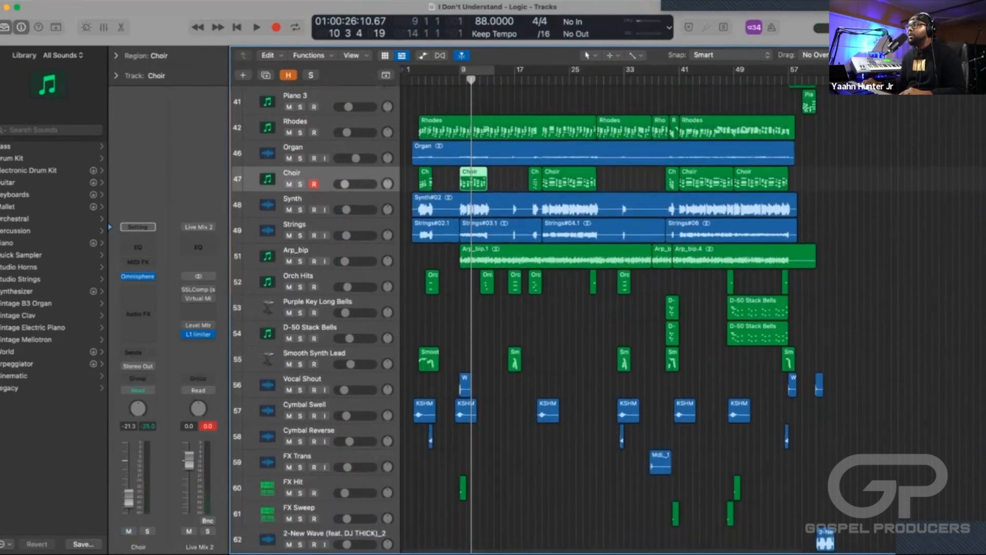
{"action": "left_click", "coordinate": [308, 183]}
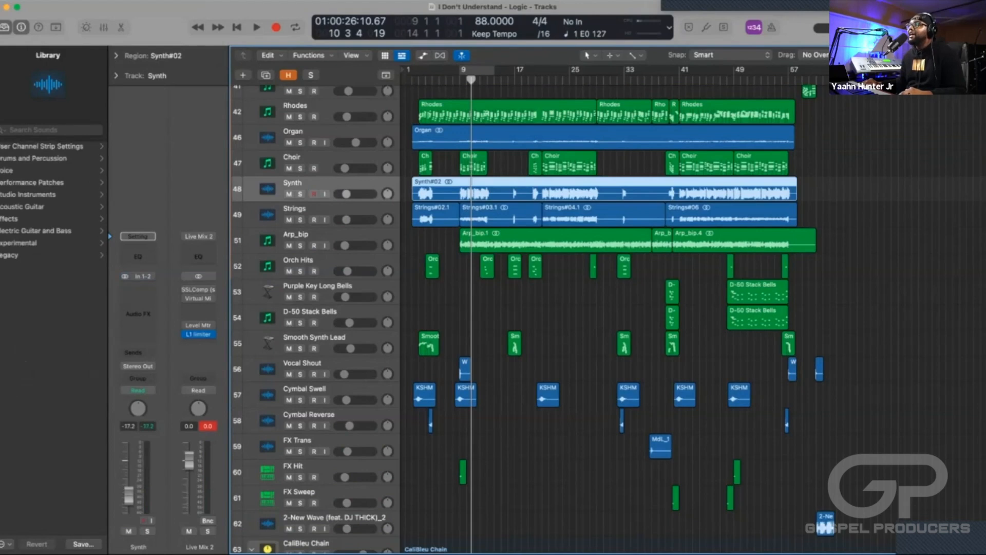
{"action": "key", "text": "s"}
{"action": "key", "text": "c"}
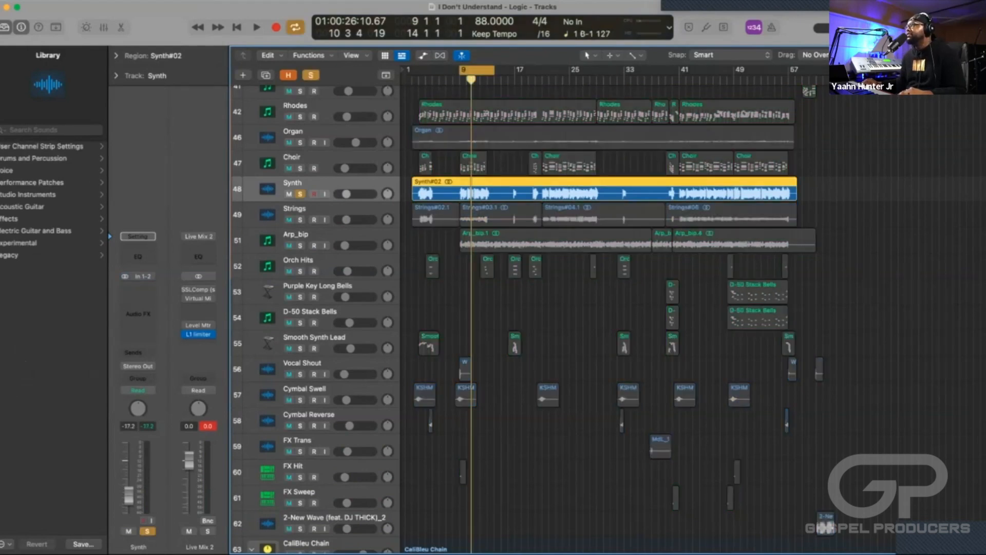
{"action": "key", "text": "space"}
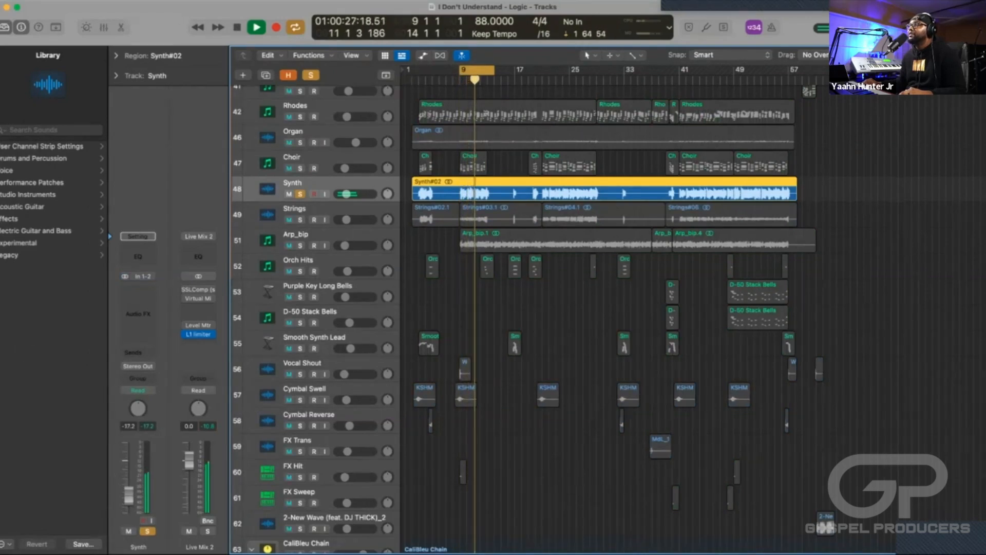
{"action": "key", "text": "space"}
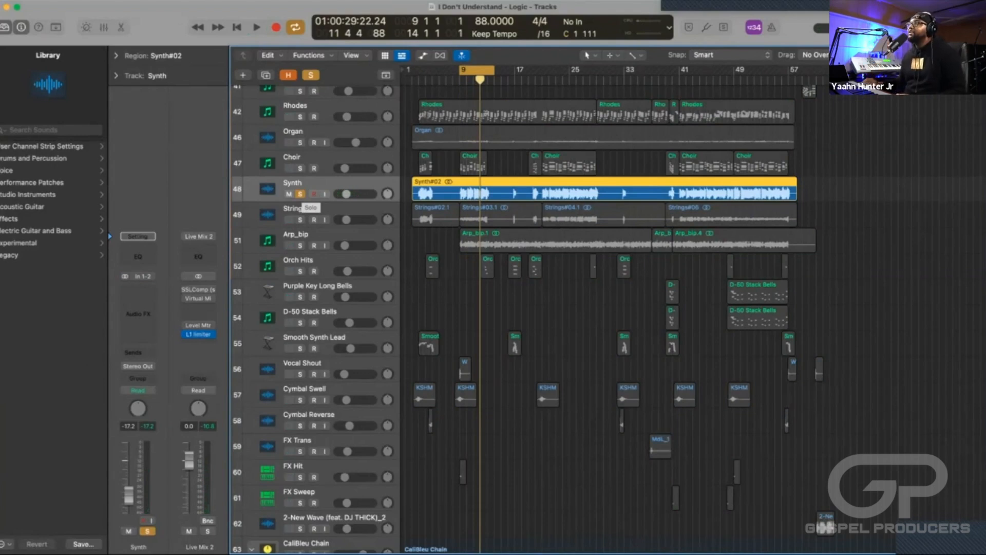
Solo the Choir track together with the Synth, audition the pair, and turn off both solos.
{"action": "left_click", "coordinate": [300, 194]}
{"action": "left_click", "coordinate": [300, 169]}
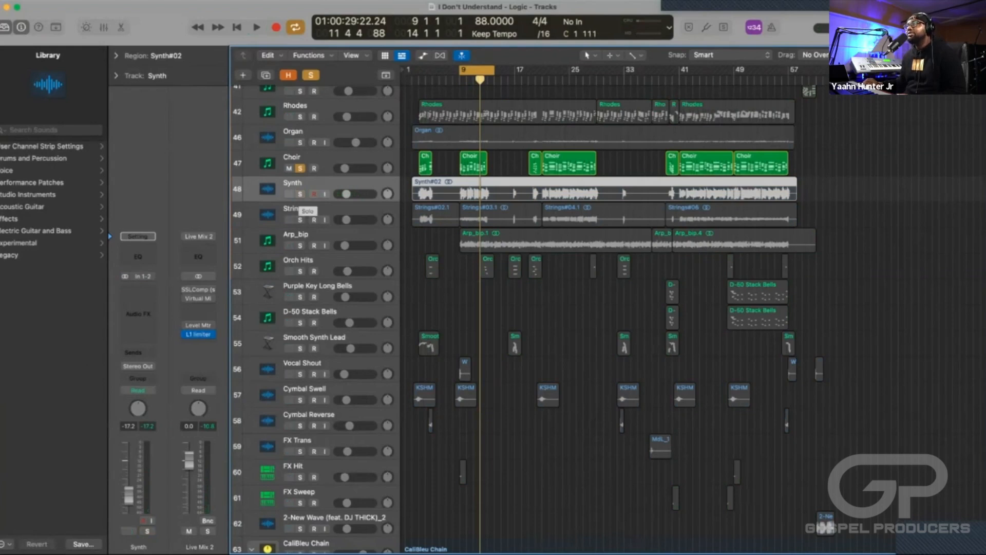
{"action": "left_click", "coordinate": [300, 194]}
{"action": "key", "text": "space"}
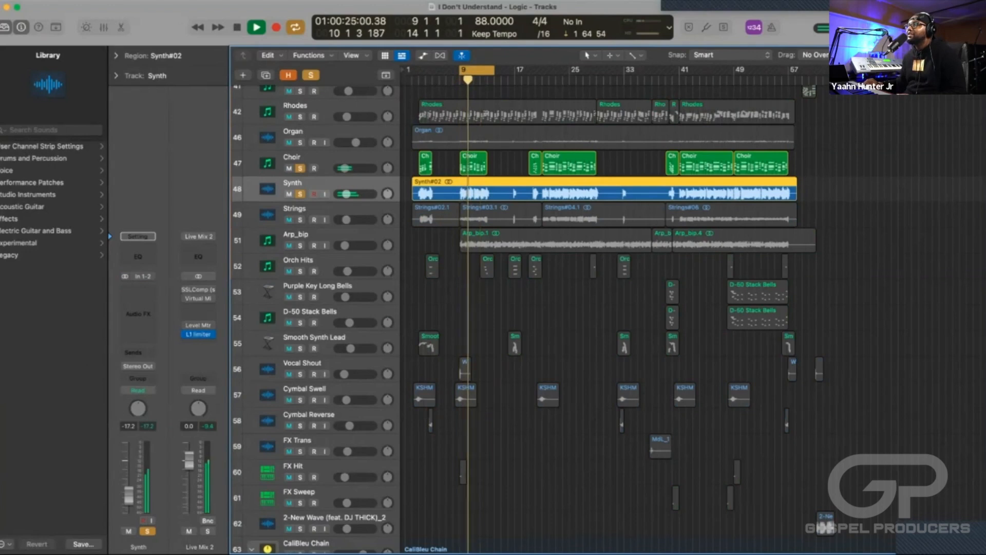
{"action": "key", "text": "space"}
{"action": "left_click", "coordinate": [300, 194]}
{"action": "left_click", "coordinate": [300, 168]}
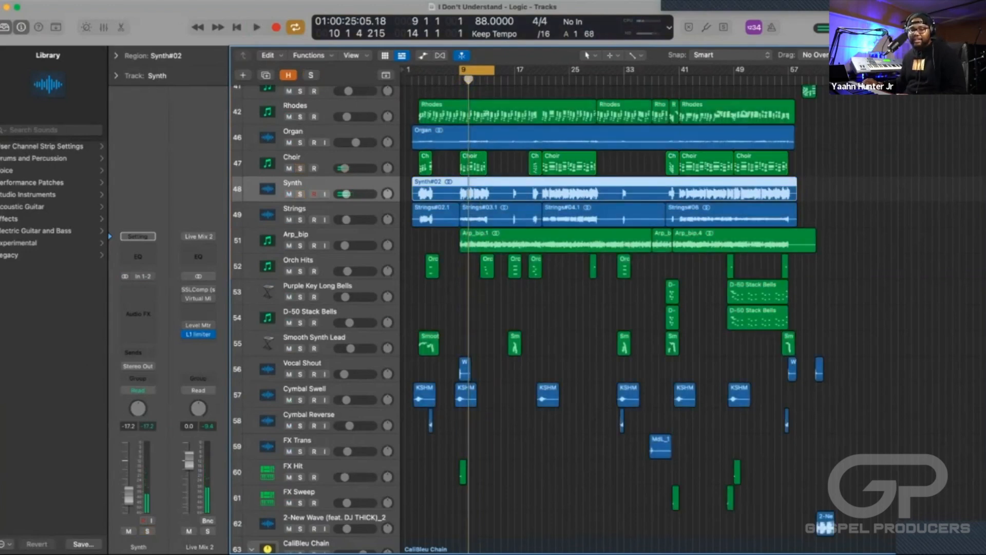
Look over the arrangement's track list from the Clap and percussion tracks down to the synth, bell and FX tracks.
{"action": "scroll", "coordinate": [565, 319], "scroll_direction": "up", "scroll_amount": 5}
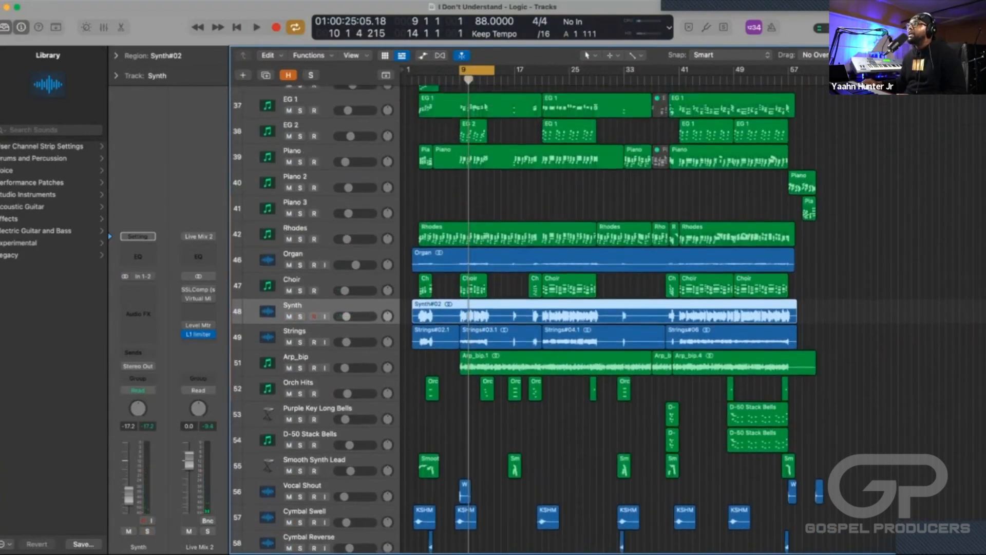
{"action": "scroll", "coordinate": [565, 318], "scroll_direction": "up", "scroll_amount": 5}
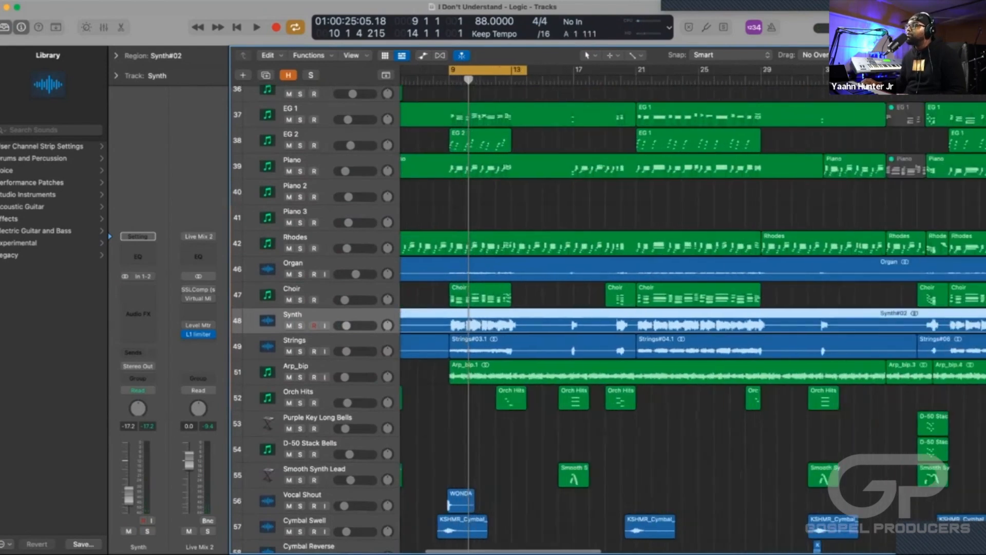
{"action": "scroll", "coordinate": [565, 319], "scroll_direction": "down", "scroll_amount": 5}
{"action": "scroll", "coordinate": [524, 319], "scroll_direction": "up", "scroll_amount": 3}
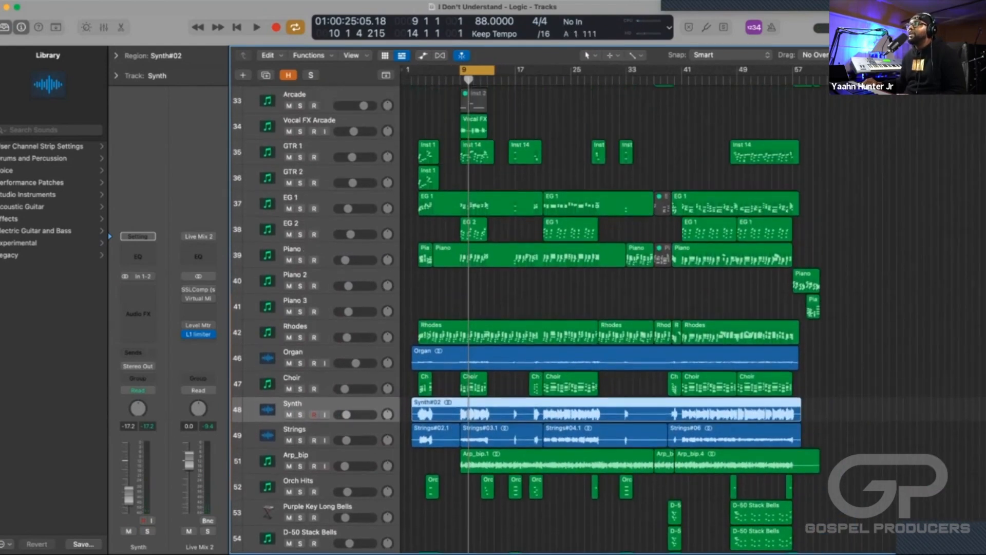
{"action": "scroll", "coordinate": [524, 318], "scroll_direction": "up", "scroll_amount": 3}
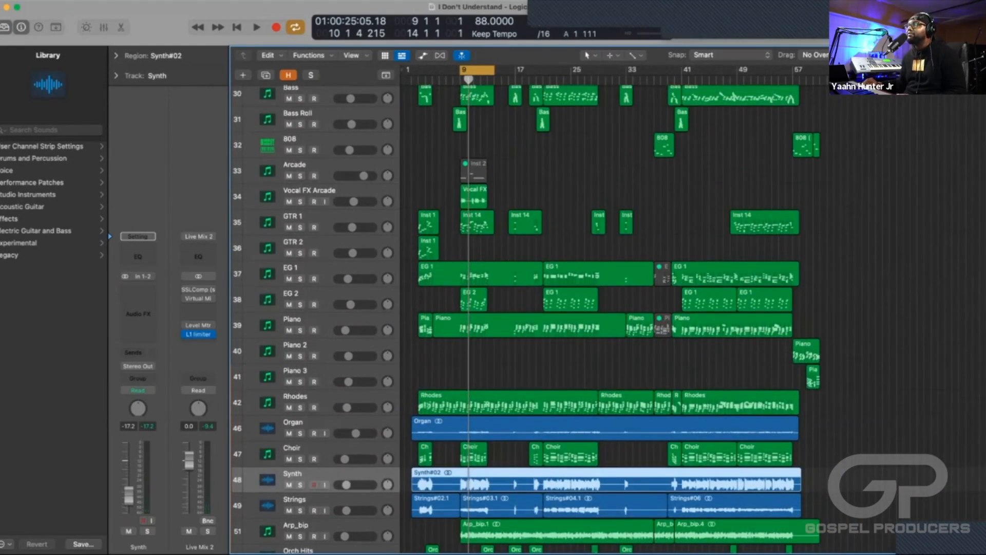
{"action": "scroll", "coordinate": [524, 318], "scroll_direction": "up", "scroll_amount": 2}
{"action": "scroll", "coordinate": [524, 318], "scroll_direction": "up", "scroll_amount": 4}
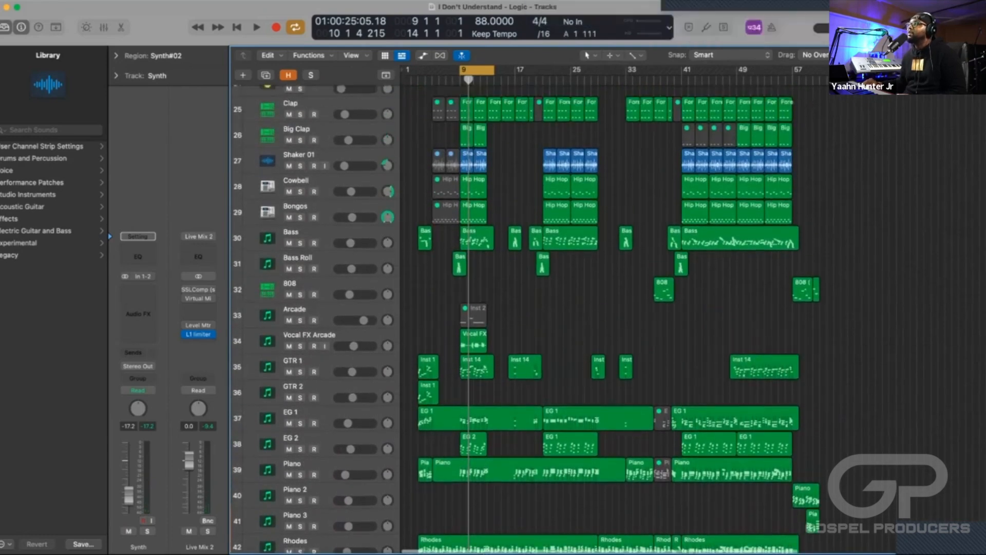
{"action": "scroll", "coordinate": [524, 319], "scroll_direction": "down", "scroll_amount": 3}
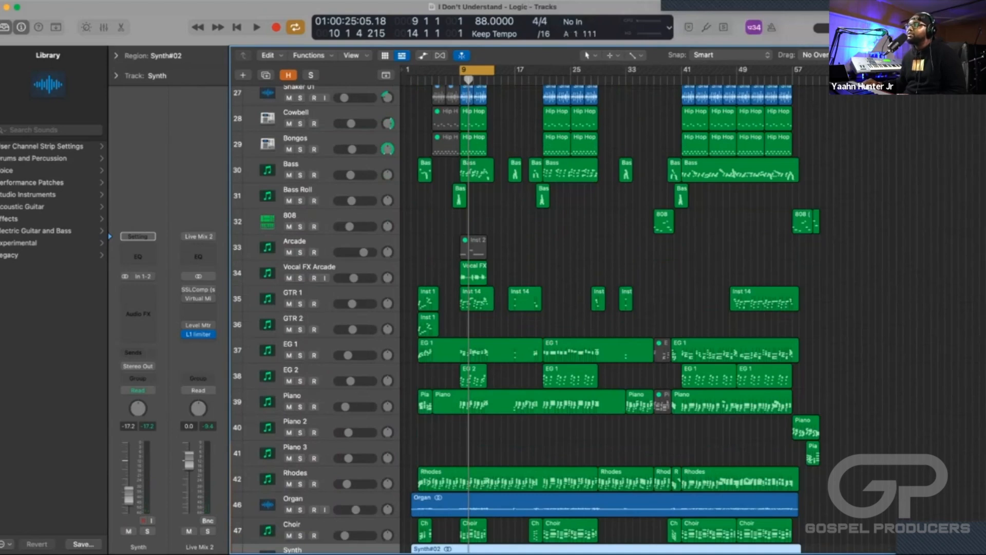
{"action": "scroll", "coordinate": [606, 318], "scroll_direction": "down", "scroll_amount": 10}
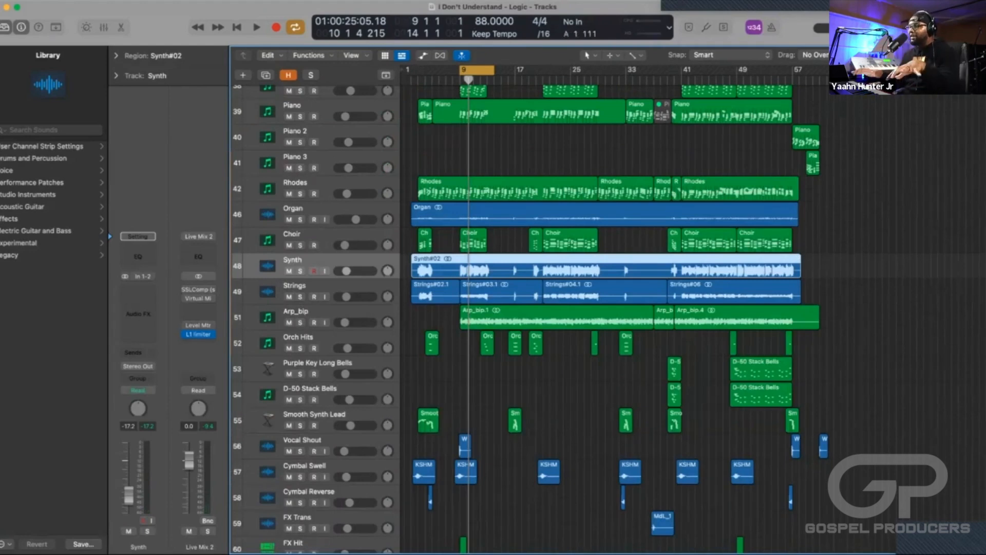
{"action": "scroll", "coordinate": [529, 318], "scroll_direction": "up", "scroll_amount": 3}
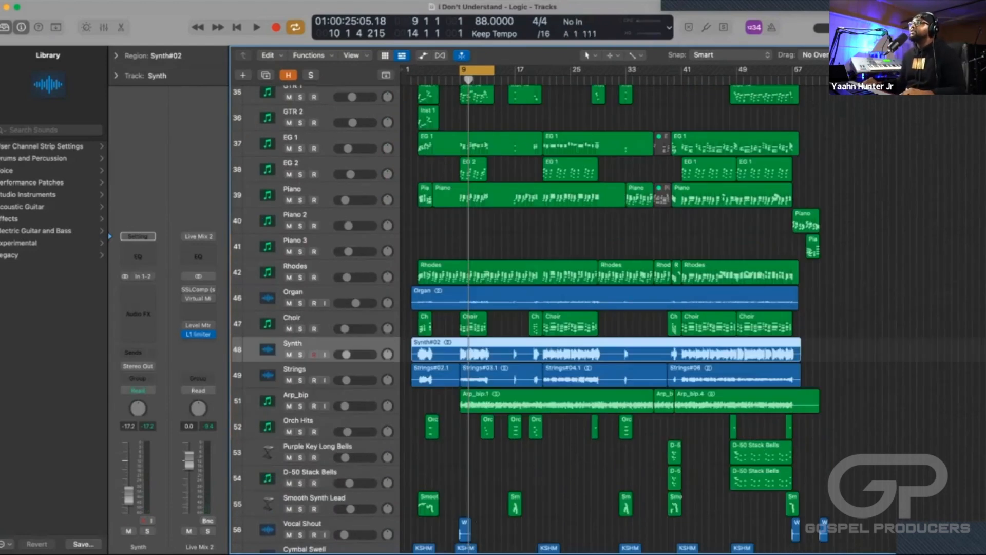
{"action": "scroll", "coordinate": [615, 303], "scroll_direction": "down", "scroll_amount": 2}
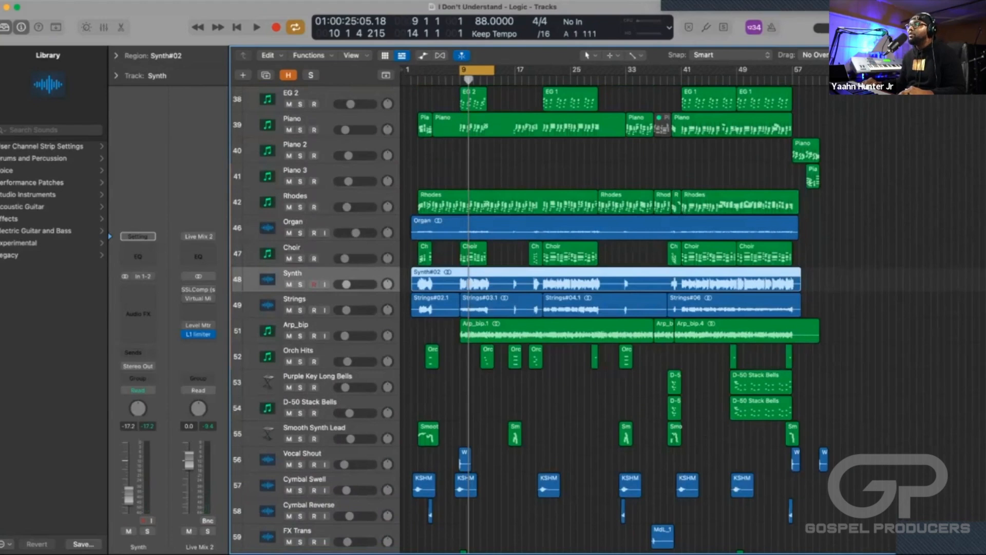
{"action": "scroll", "coordinate": [529, 318], "scroll_direction": "down", "scroll_amount": 1}
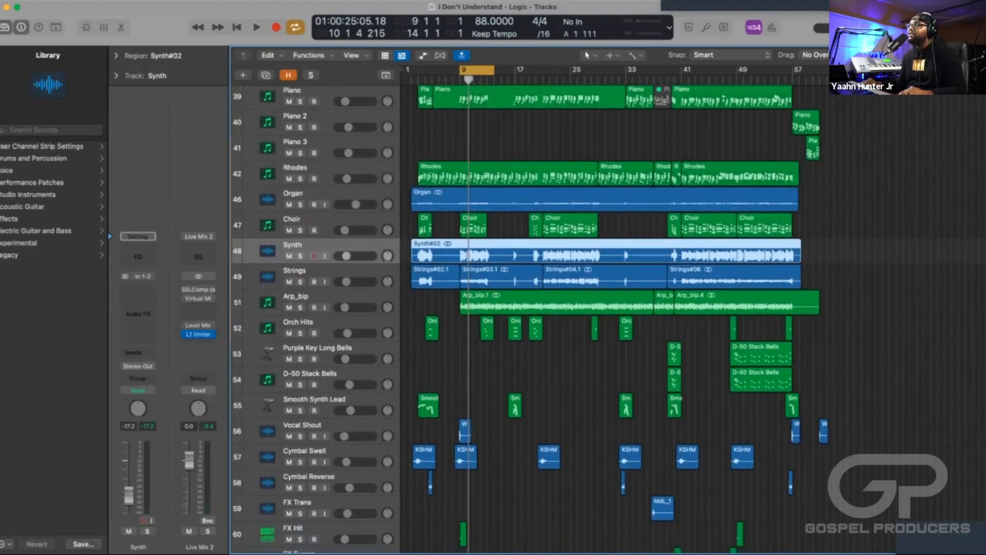
Turn off cycle mode and audition the Arp_bip track in solo.
{"action": "key", "text": "c"}
{"action": "scroll", "coordinate": [529, 318], "scroll_direction": "down", "scroll_amount": 3}
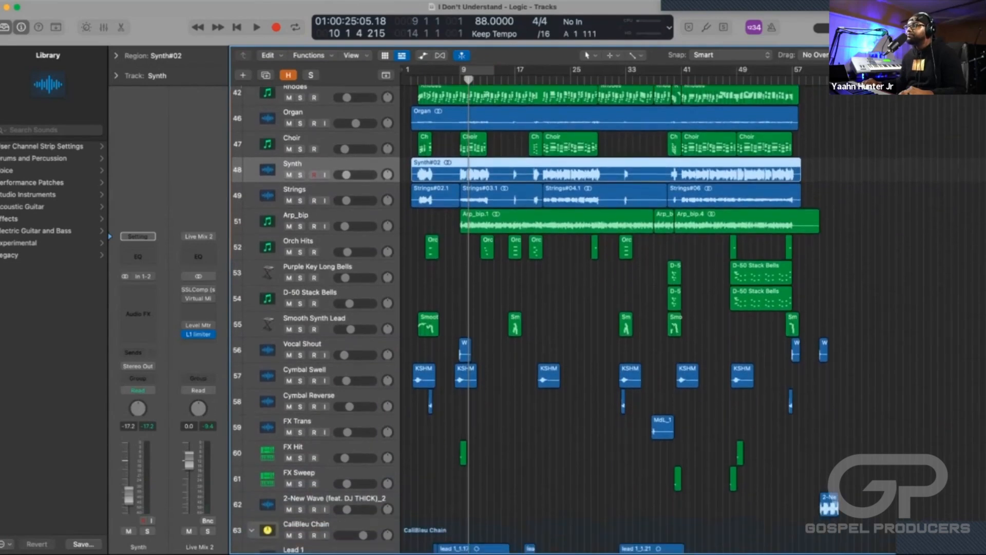
{"action": "left_click", "coordinate": [298, 216]}
{"action": "key", "text": "s"}
{"action": "key", "text": "space"}
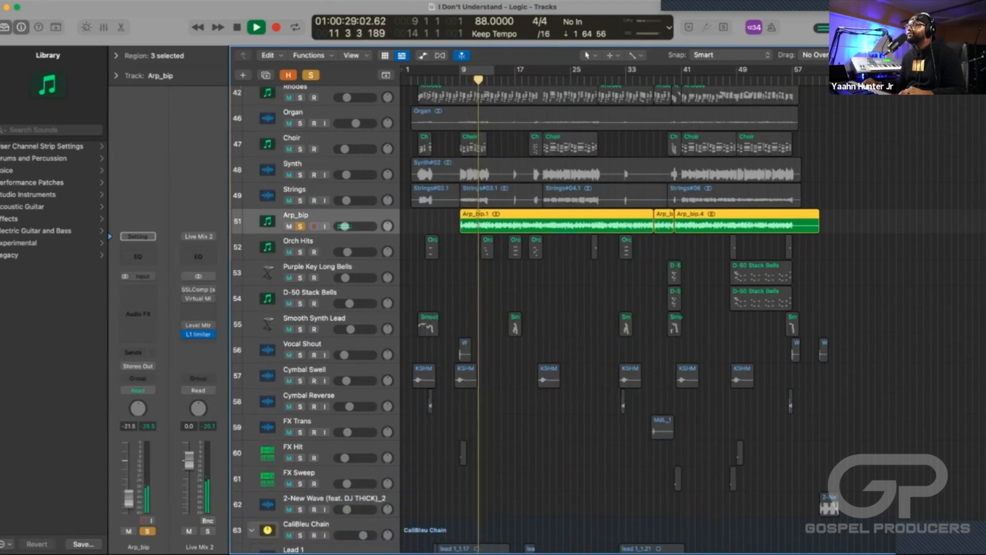
{"action": "key", "text": "space"}
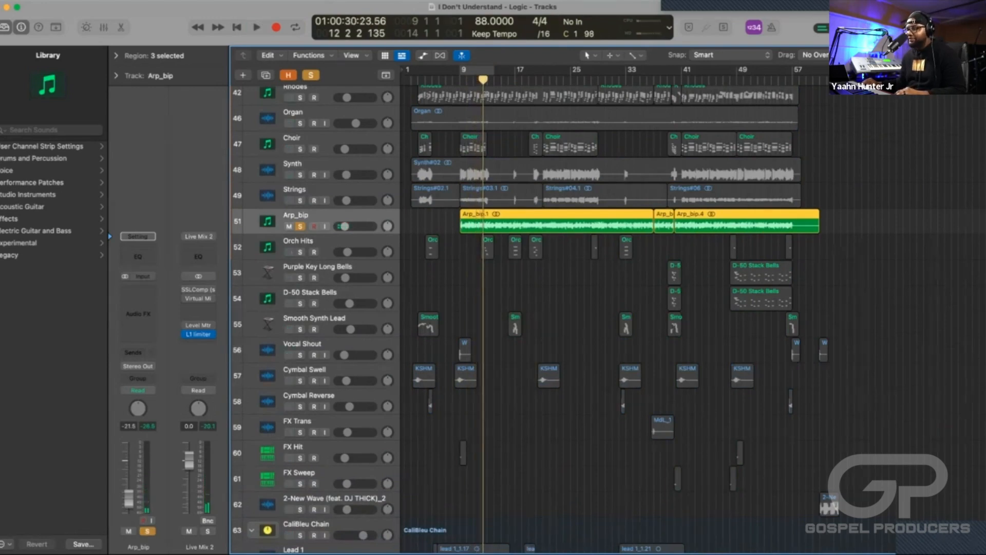
Reveal the hidden tracks and inspect the Omnisphere patch on the original Arp track, closing its window when done.
{"action": "key", "text": "h"}
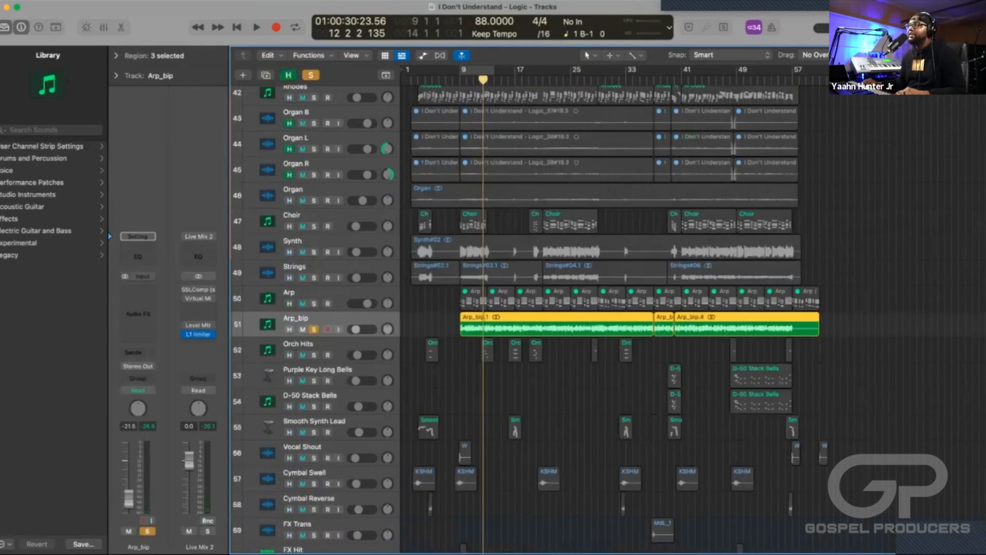
{"action": "left_click", "coordinate": [324, 293]}
{"action": "mouse_move", "coordinate": [138, 277]}
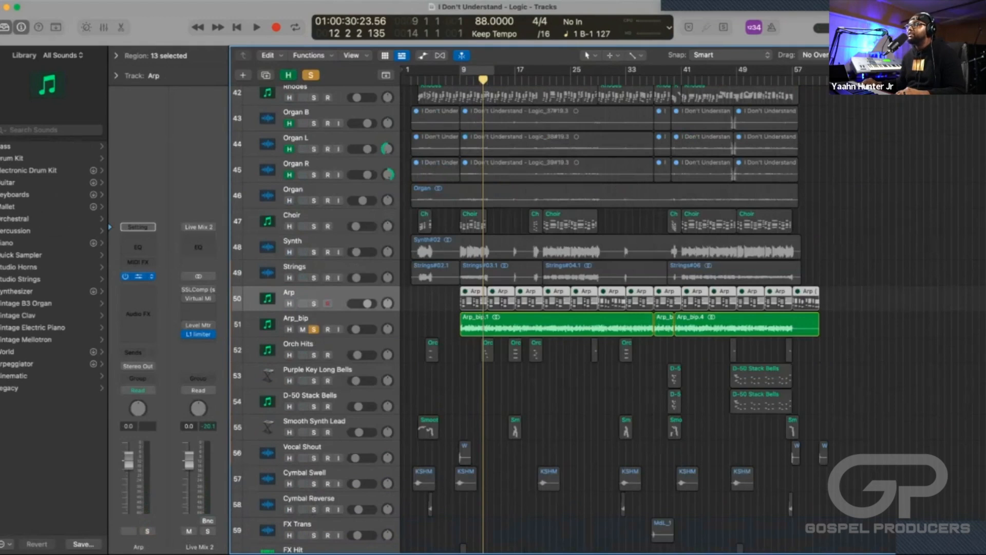
{"action": "left_click", "coordinate": [138, 276]}
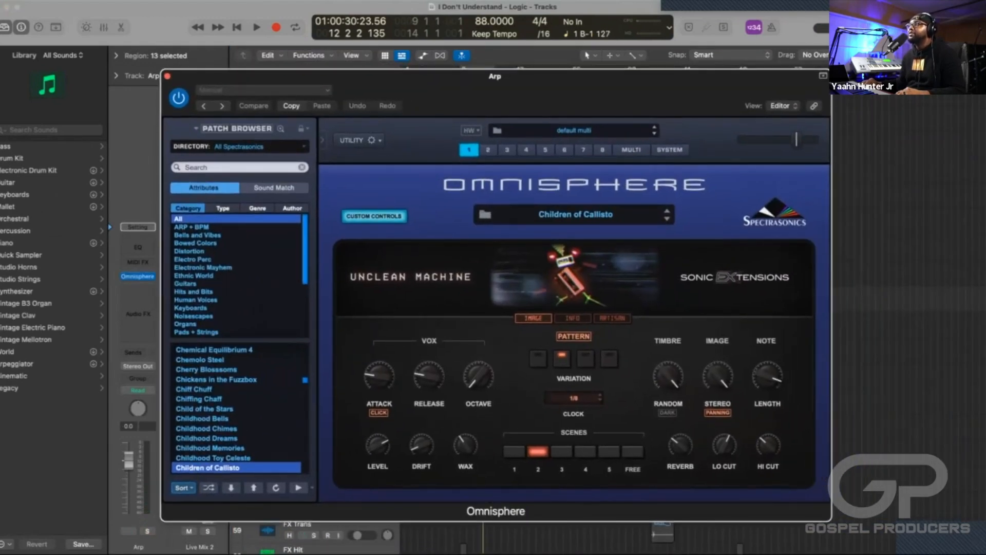
{"action": "left_click", "coordinate": [168, 76]}
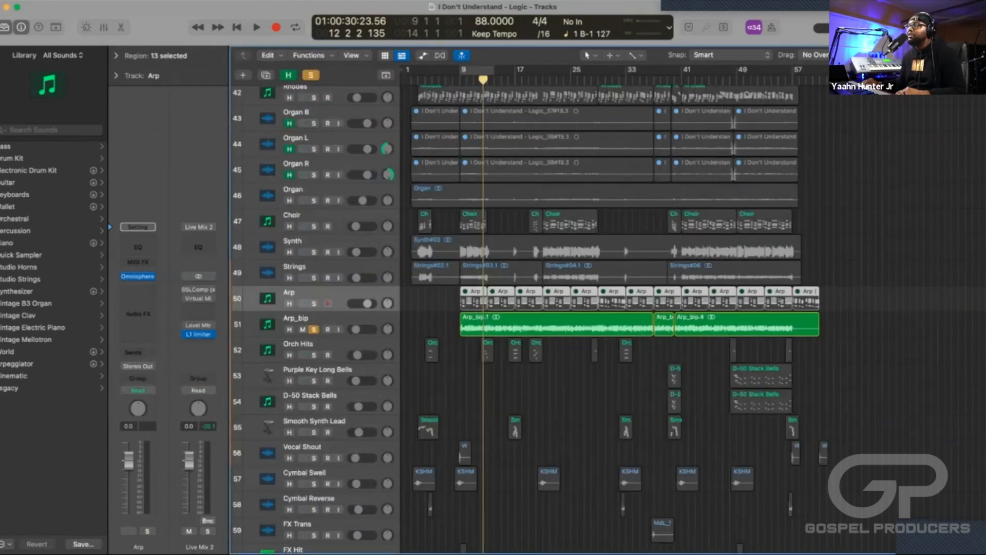
Turn off the Arp_bip track's solo and conceal the tracks marked as hidden.
{"action": "left_click", "coordinate": [314, 329]}
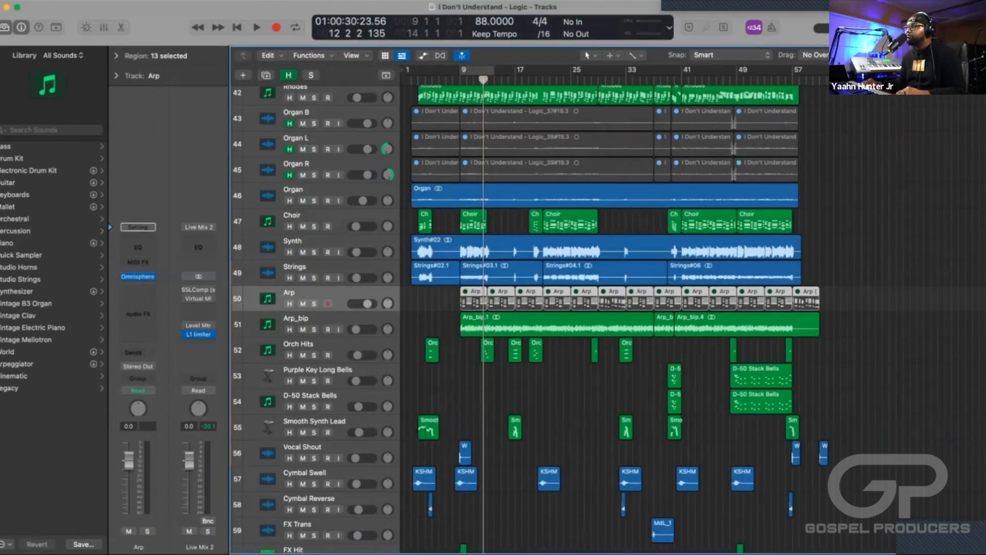
{"action": "scroll", "coordinate": [615, 319], "scroll_direction": "down", "scroll_amount": 2}
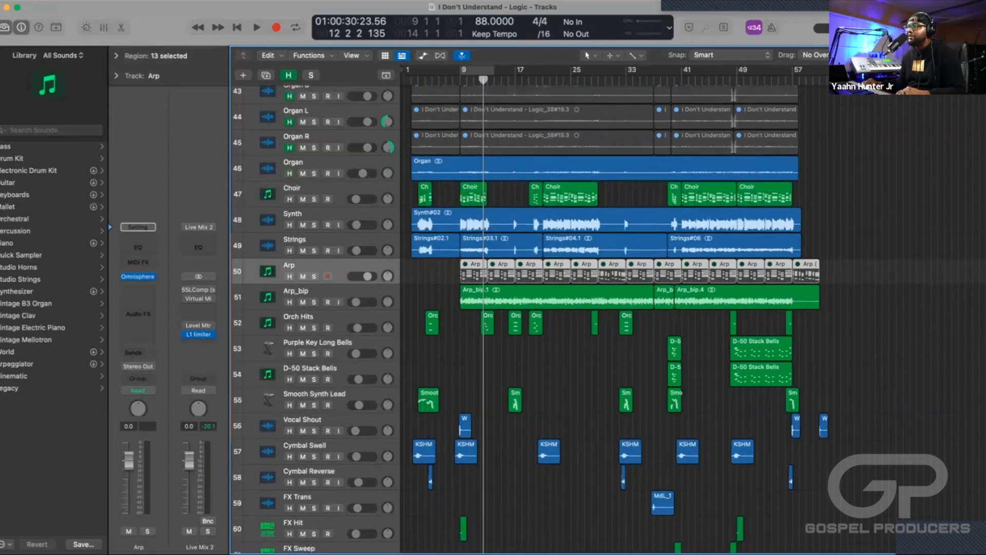
{"action": "scroll", "coordinate": [615, 319], "scroll_direction": "up", "scroll_amount": 2}
{"action": "scroll", "coordinate": [614, 318], "scroll_direction": "down", "scroll_amount": 5}
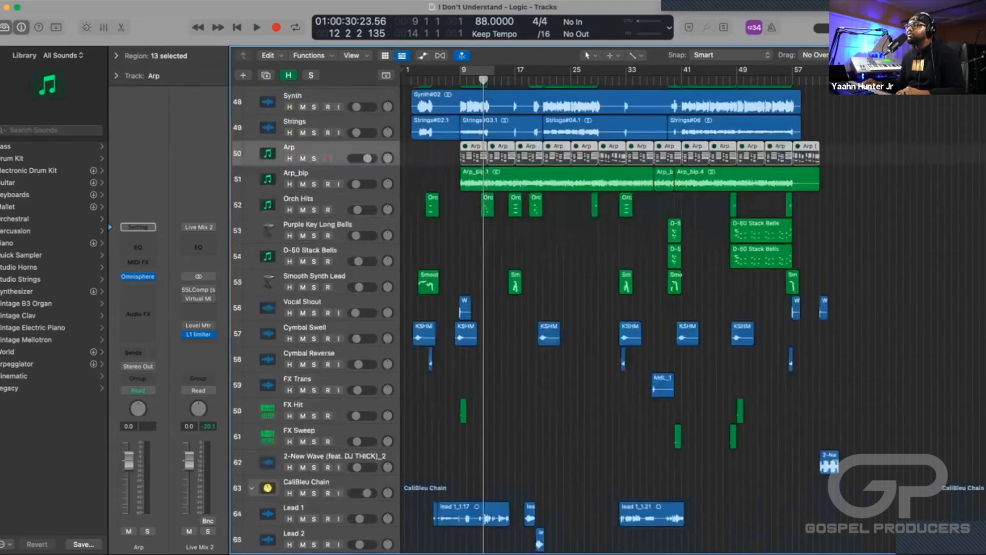
{"action": "scroll", "coordinate": [614, 318], "scroll_direction": "up", "scroll_amount": 2}
{"action": "scroll", "coordinate": [614, 319], "scroll_direction": "up", "scroll_amount": 6}
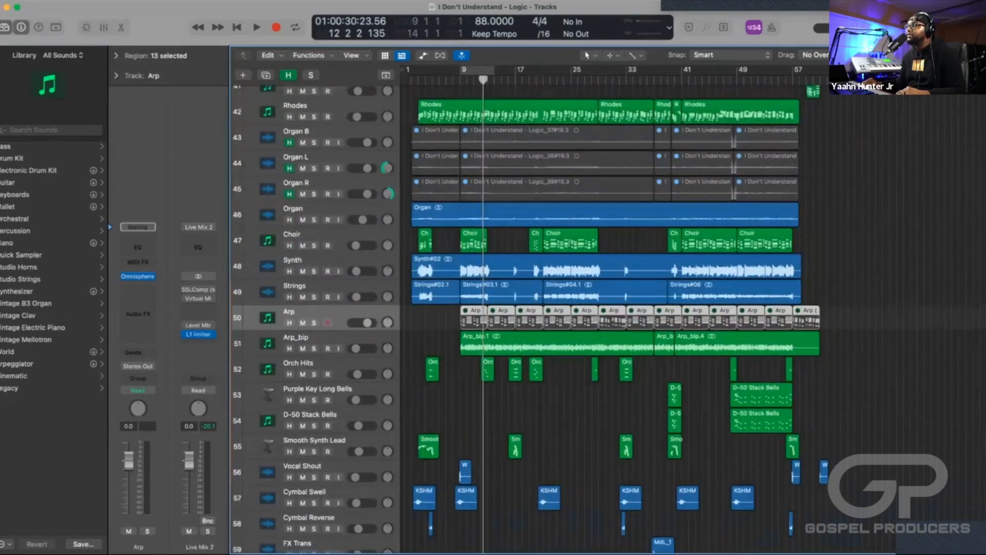
{"action": "scroll", "coordinate": [614, 319], "scroll_direction": "right", "scroll_amount": 2}
{"action": "key", "text": "h"}
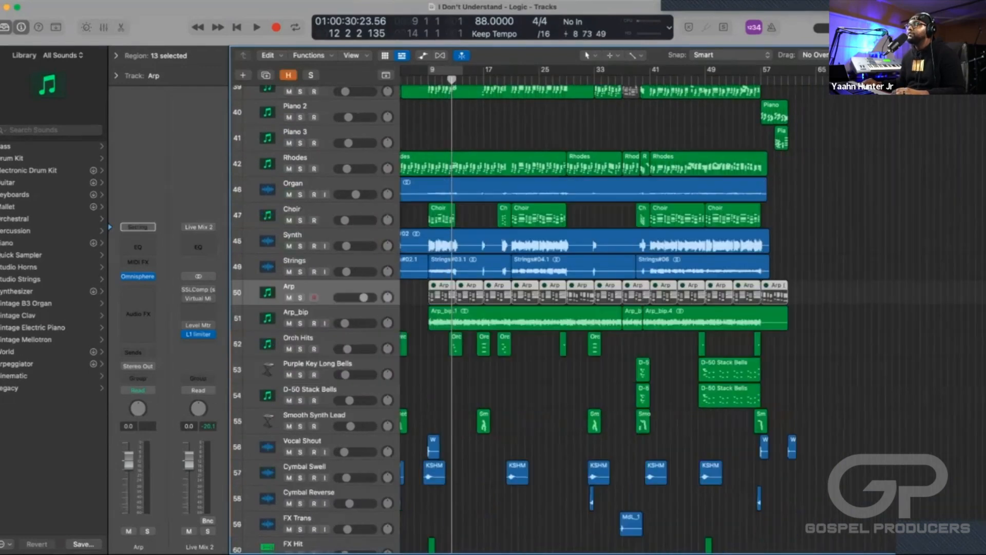
Examine the later part of the arrangement up to about bar 57, from the FX tracks up to the drums.
{"action": "scroll", "coordinate": [615, 318], "scroll_direction": "right", "scroll_amount": 3}
{"action": "scroll", "coordinate": [615, 318], "scroll_direction": "down", "scroll_amount": 10}
{"action": "scroll", "coordinate": [615, 319], "scroll_direction": "up", "scroll_amount": 10}
{"action": "key", "text": "super+Right"}
{"action": "key", "text": "super+Right"}
{"action": "key", "text": "super+Right"}
{"action": "key", "text": "super+Right"}
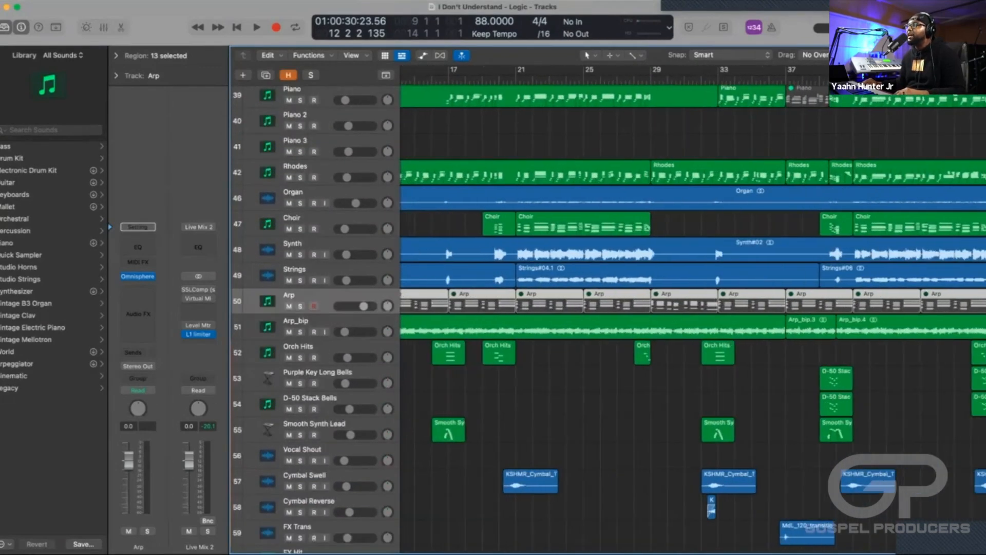
{"action": "key", "text": "super+Left"}
{"action": "scroll", "coordinate": [615, 319], "scroll_direction": "right", "scroll_amount": 5}
{"action": "scroll", "coordinate": [692, 310], "scroll_direction": "right", "scroll_amount": 3}
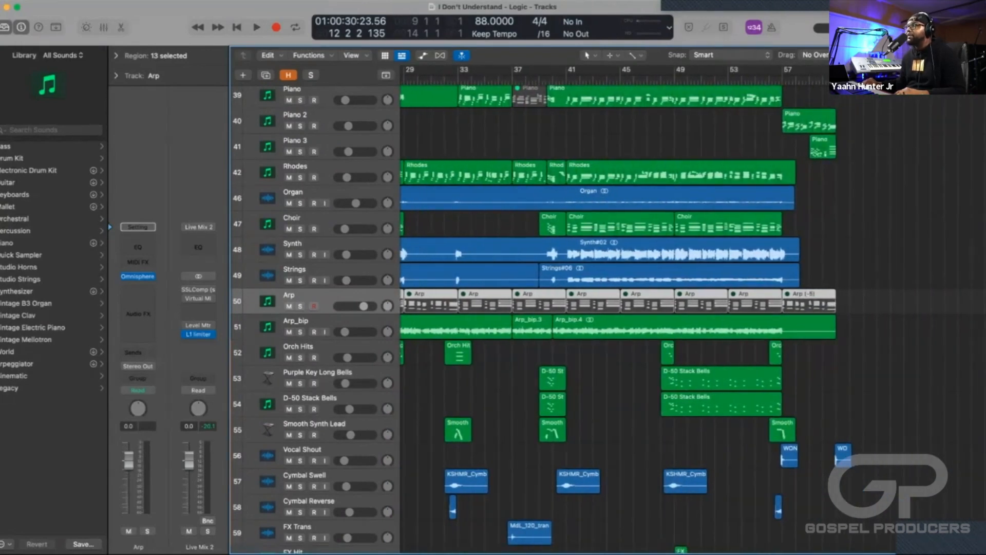
{"action": "scroll", "coordinate": [615, 318], "scroll_direction": "left", "scroll_amount": 2}
{"action": "scroll", "coordinate": [615, 318], "scroll_direction": "down", "scroll_amount": 5}
{"action": "scroll", "coordinate": [615, 318], "scroll_direction": "up", "scroll_amount": 7}
{"action": "scroll", "coordinate": [614, 318], "scroll_direction": "up", "scroll_amount": 10}
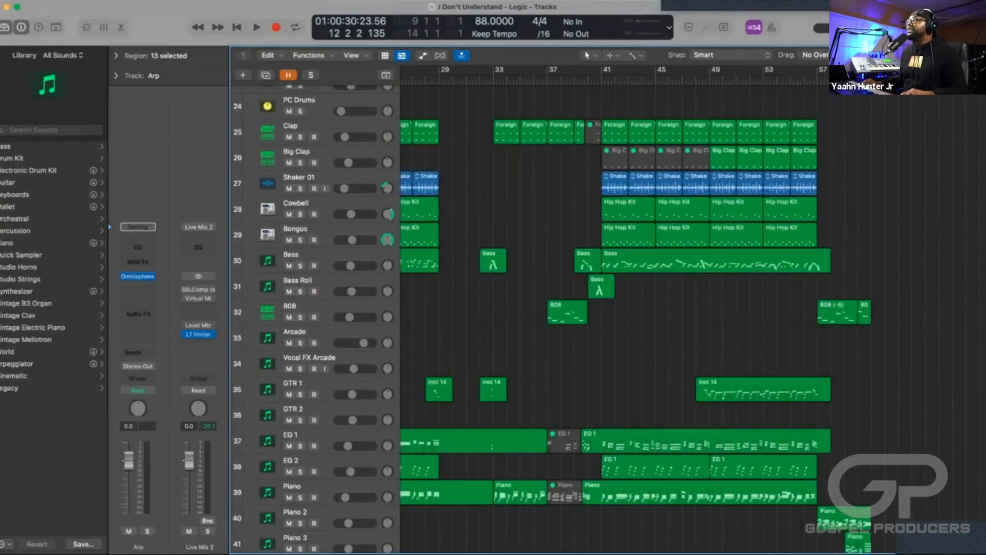
Set the cycle range from bar 37 to bar 41 and audition that section in the full mix.
{"action": "scroll", "coordinate": [614, 318], "scroll_direction": "up", "scroll_amount": 1}
{"action": "left_click_drag", "start_coordinate": [549, 70], "coordinate": [605, 70]}
{"action": "key", "text": "space"}
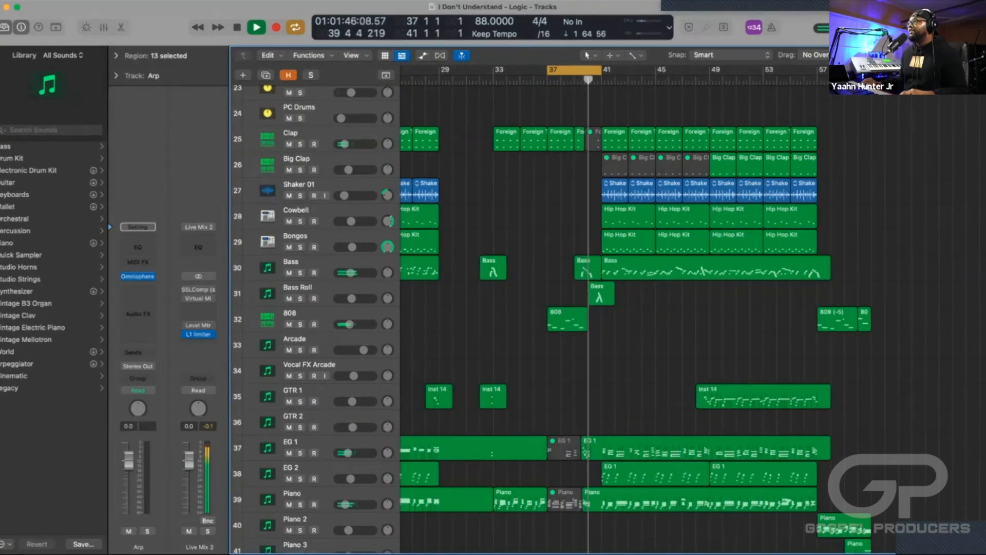
{"action": "key", "text": "space"}
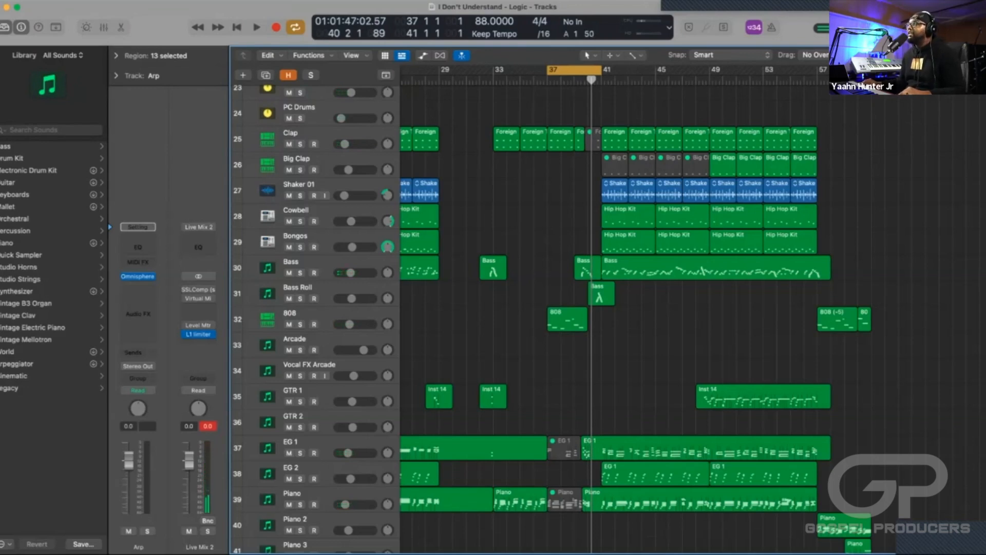
Shorten the cycle range to end at bar 39 and play the looped section starting at bar 37.
{"action": "left_click_drag", "start_coordinate": [600, 72], "coordinate": [588, 71]}
{"action": "key", "text": "space"}
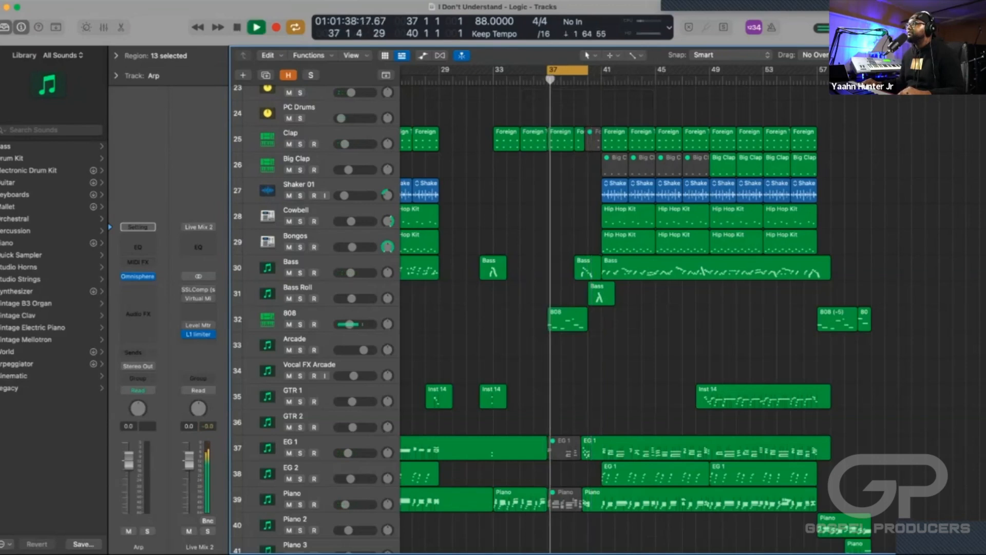
{"action": "left_click_drag", "start_coordinate": [588, 70], "coordinate": [574, 70]}
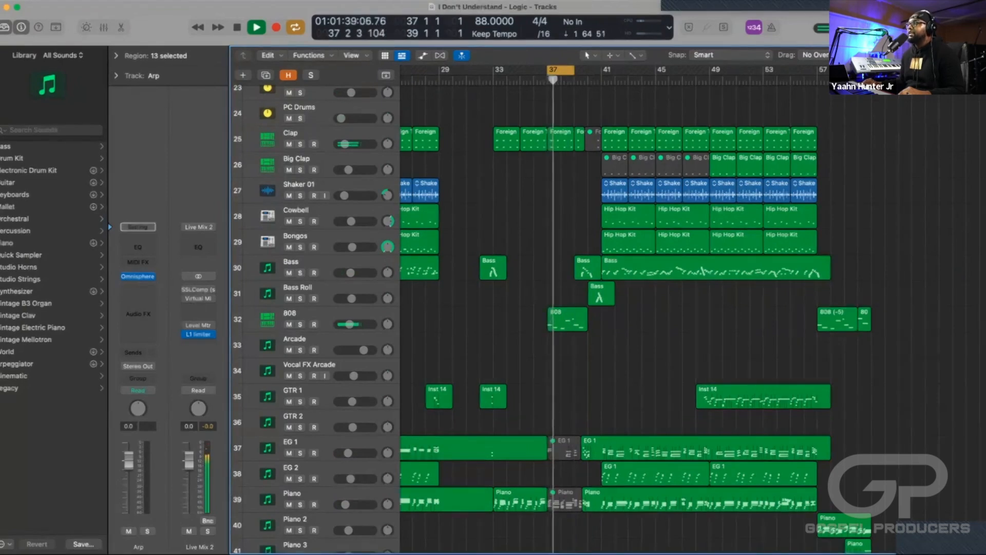
{"action": "scroll", "coordinate": [616, 313], "scroll_direction": "down", "scroll_amount": 5}
{"action": "scroll", "coordinate": [616, 314], "scroll_direction": "up", "scroll_amount": 7}
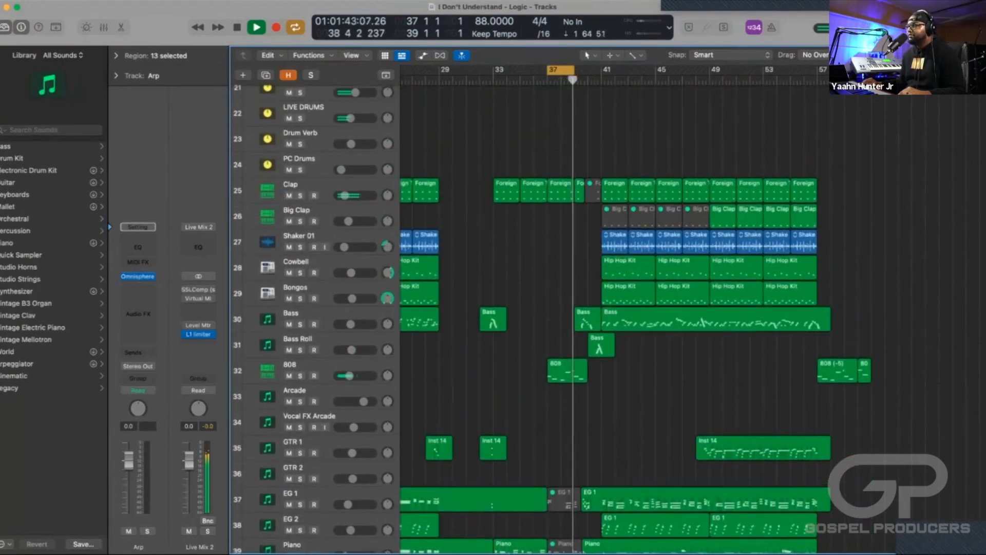
{"action": "key", "text": "space"}
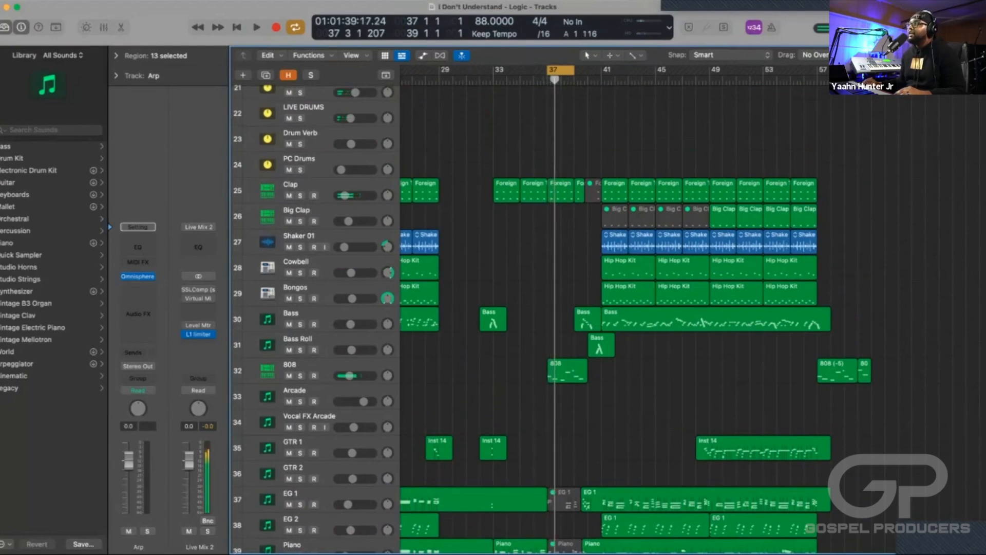
Open the Sampler of the 808 region at bar 37, show its zone waveform and play the loop.
{"action": "scroll", "coordinate": [616, 314], "scroll_direction": "down", "scroll_amount": 8}
{"action": "scroll", "coordinate": [616, 314], "scroll_direction": "up", "scroll_amount": 8}
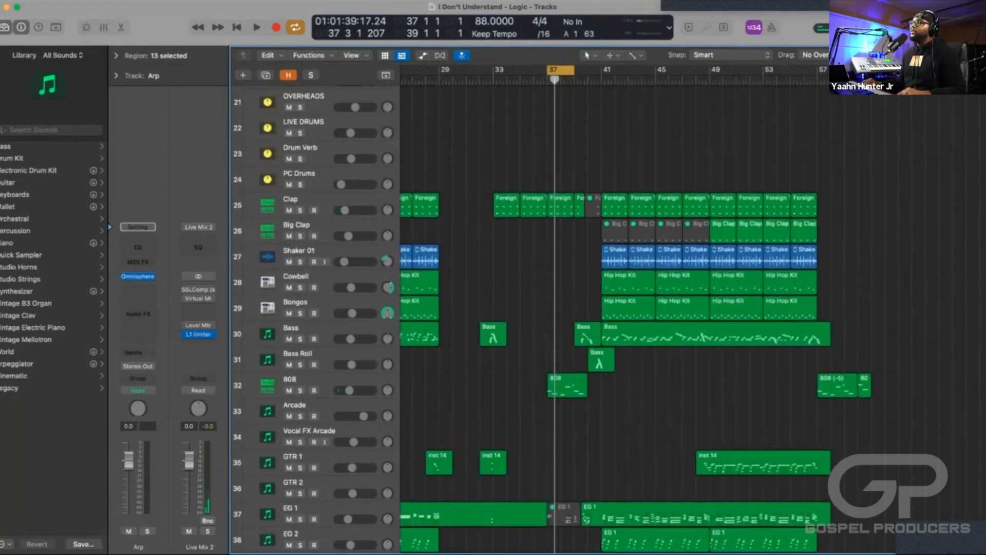
{"action": "left_click", "coordinate": [567, 386]}
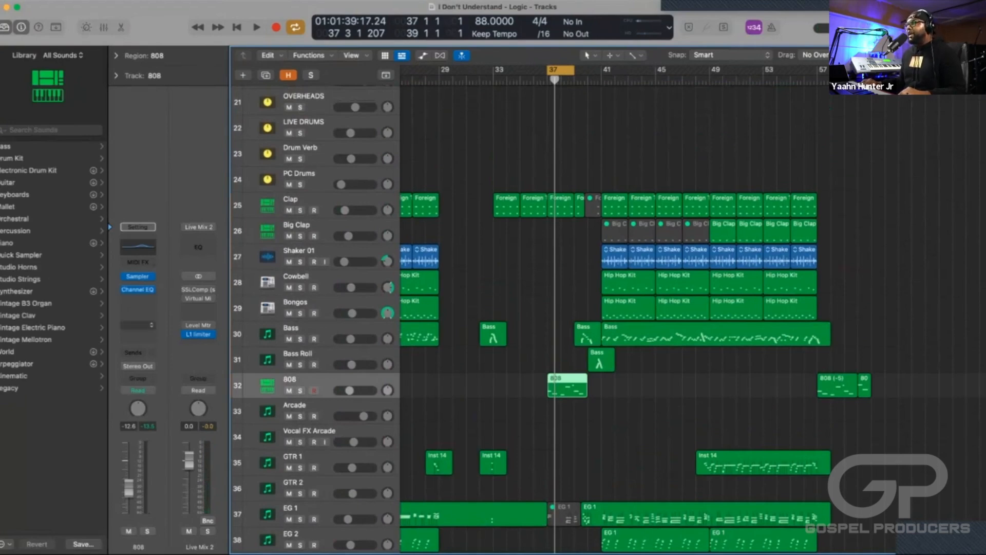
{"action": "left_click", "coordinate": [138, 276]}
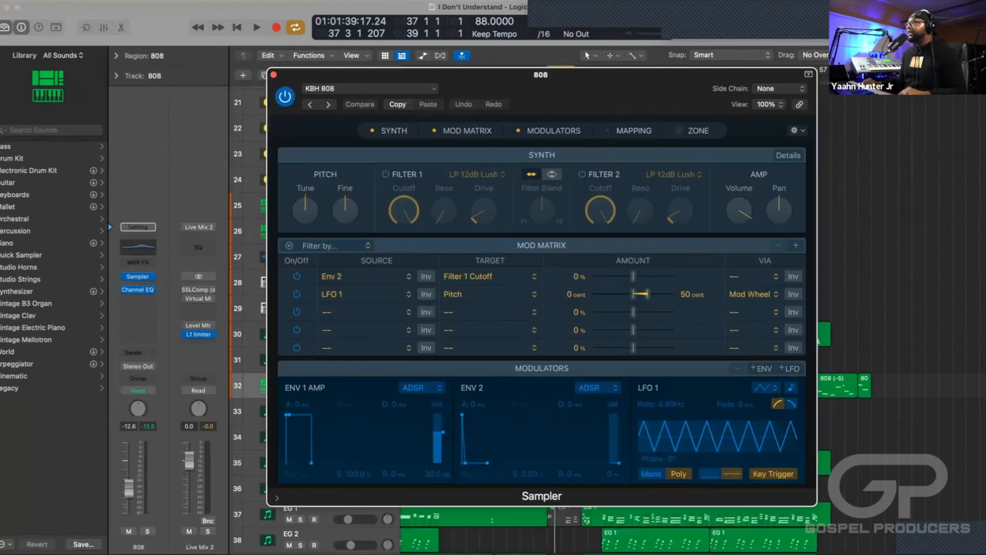
{"action": "left_click", "coordinate": [679, 130]}
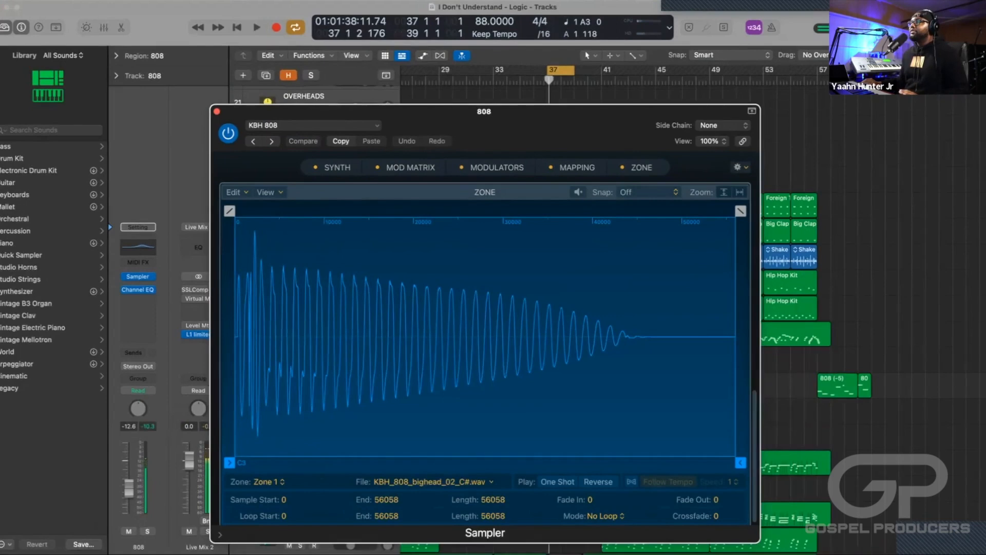
{"action": "key", "text": "space"}
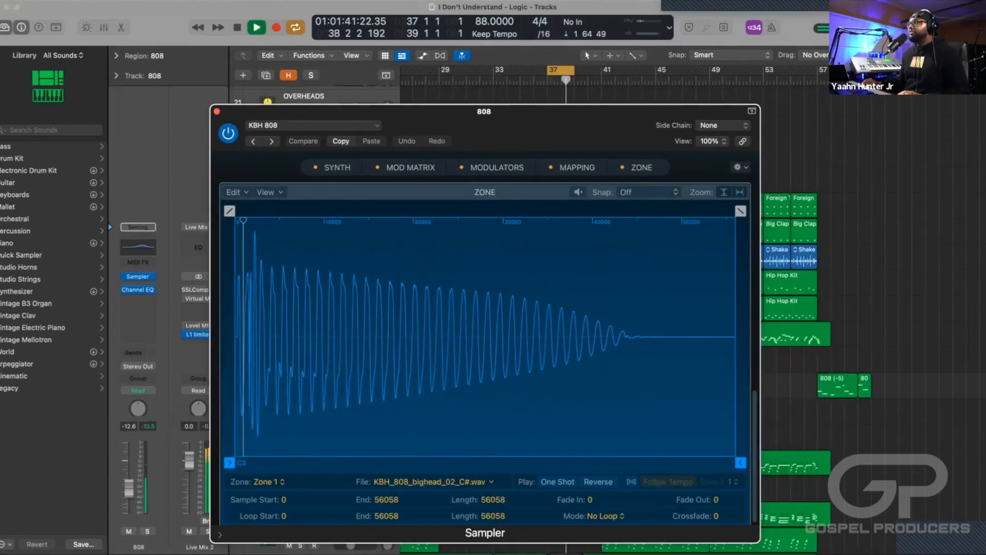
{"action": "key", "text": "space"}
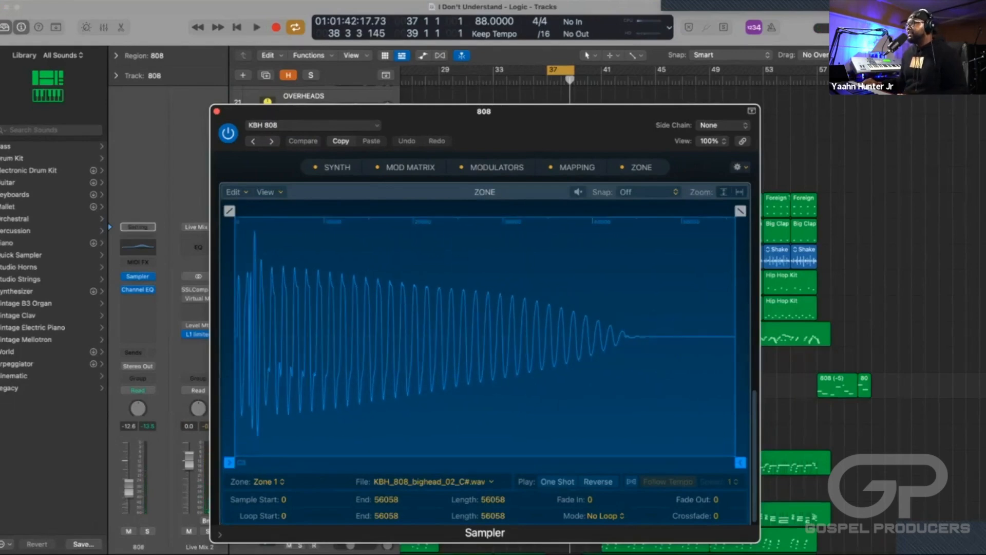
Examine the mapping and modulator sections of the 808's Sampler and close its window.
{"action": "scroll", "coordinate": [485, 352], "scroll_direction": "up", "scroll_amount": 5}
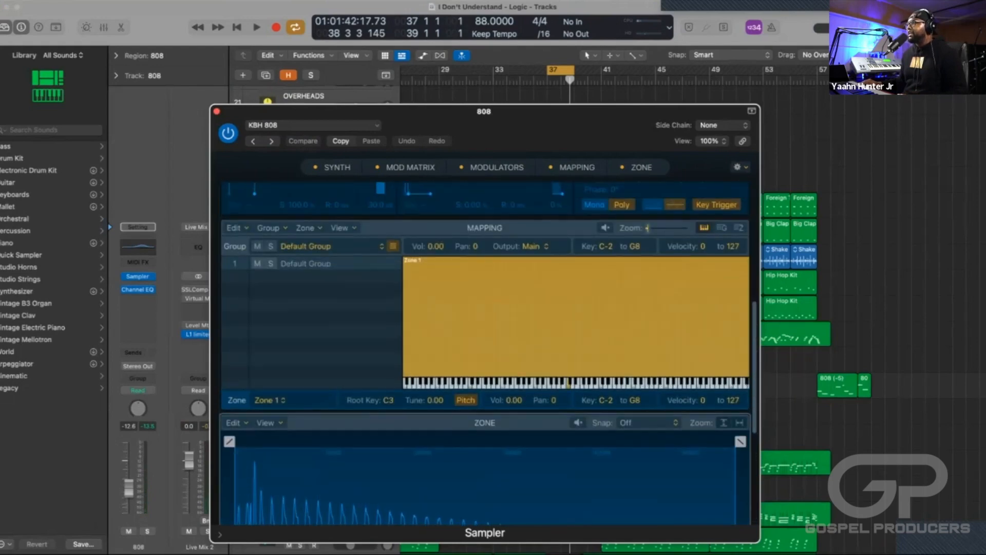
{"action": "scroll", "coordinate": [484, 352], "scroll_direction": "up", "scroll_amount": 5}
{"action": "scroll", "coordinate": [485, 352], "scroll_direction": "down", "scroll_amount": 5}
{"action": "scroll", "coordinate": [484, 352], "scroll_direction": "up", "scroll_amount": 3}
{"action": "scroll", "coordinate": [485, 352], "scroll_direction": "down", "scroll_amount": 1}
{"action": "scroll", "coordinate": [484, 352], "scroll_direction": "up", "scroll_amount": 2}
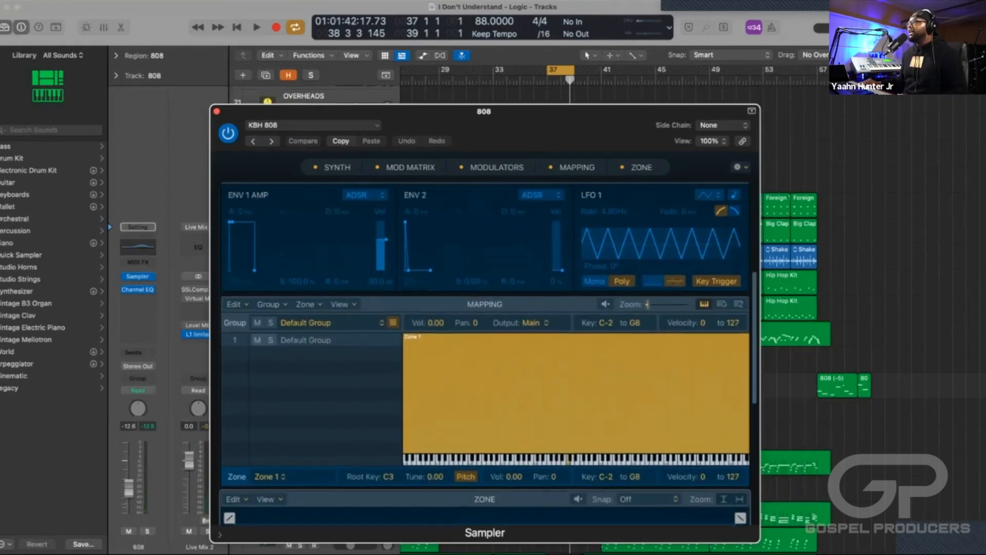
{"action": "scroll", "coordinate": [484, 352], "scroll_direction": "down", "scroll_amount": 4}
{"action": "scroll", "coordinate": [485, 352], "scroll_direction": "up", "scroll_amount": 2}
{"action": "scroll", "coordinate": [484, 351], "scroll_direction": "down", "scroll_amount": 1}
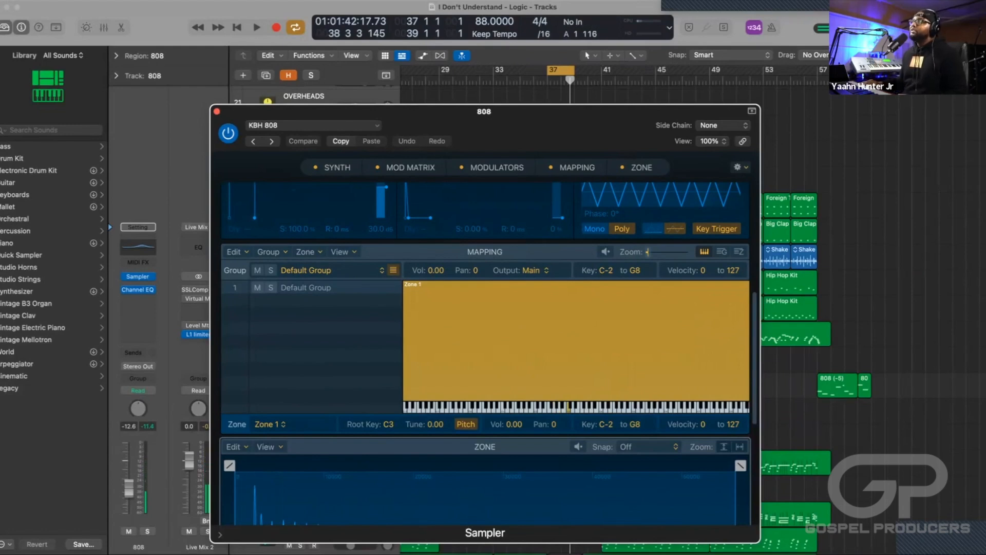
{"action": "left_click", "coordinate": [216, 112]}
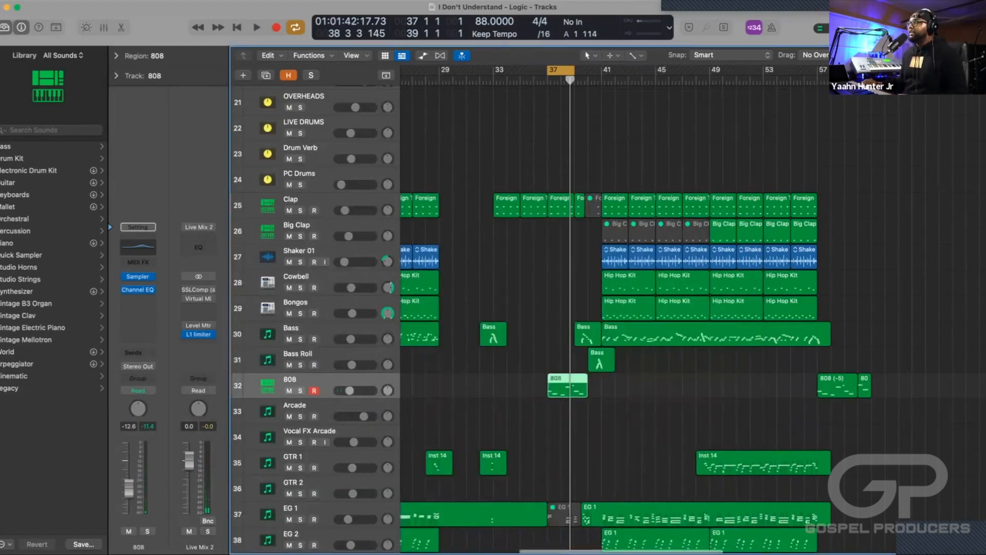
Select the Rhodes region at bar 37 and briefly audition the looped section.
{"action": "scroll", "coordinate": [566, 318], "scroll_direction": "down", "scroll_amount": 5}
{"action": "scroll", "coordinate": [565, 319], "scroll_direction": "down", "scroll_amount": 3}
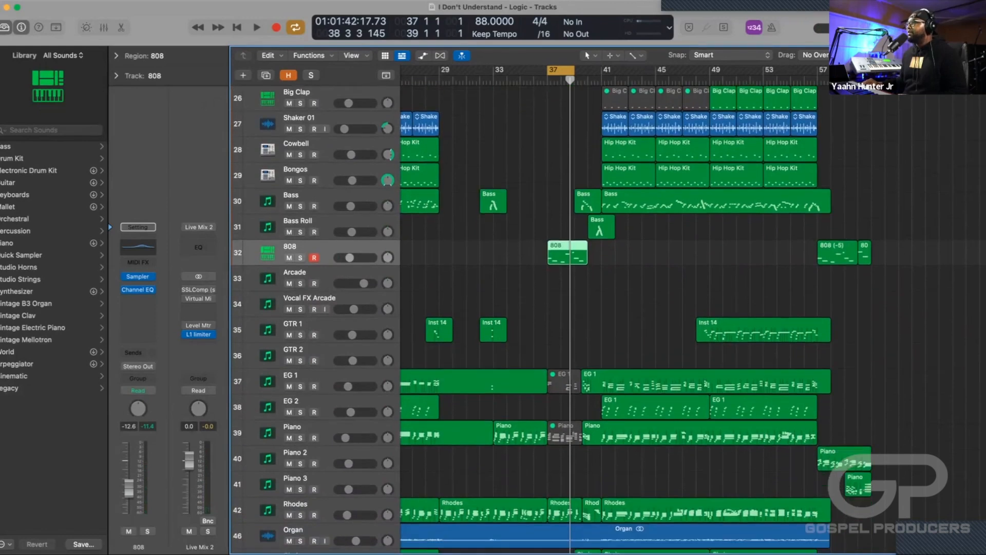
{"action": "scroll", "coordinate": [566, 319], "scroll_direction": "left", "scroll_amount": 5}
{"action": "scroll", "coordinate": [693, 308], "scroll_direction": "right", "scroll_amount": 4}
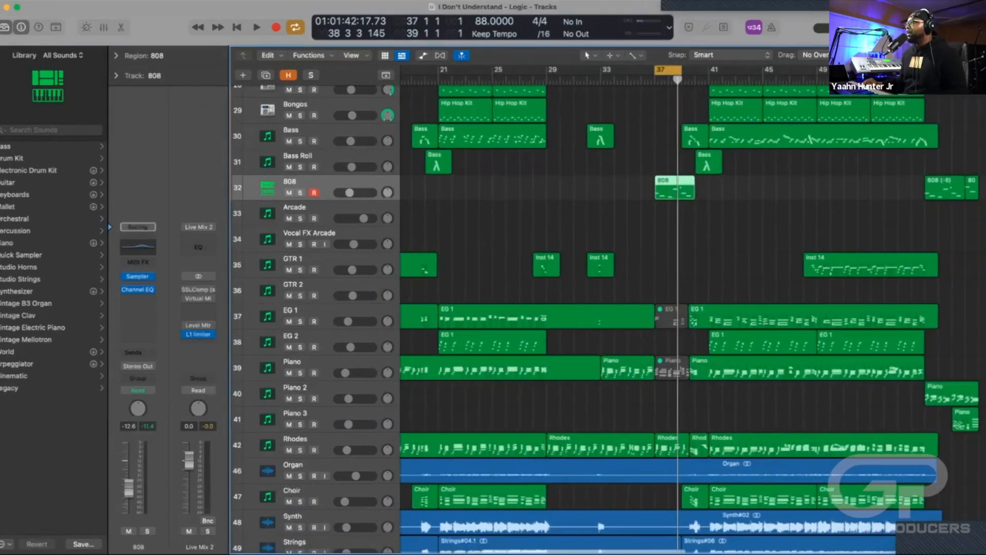
{"action": "scroll", "coordinate": [694, 308], "scroll_direction": "down", "scroll_amount": 3}
{"action": "scroll", "coordinate": [575, 319], "scroll_direction": "down", "scroll_amount": 4}
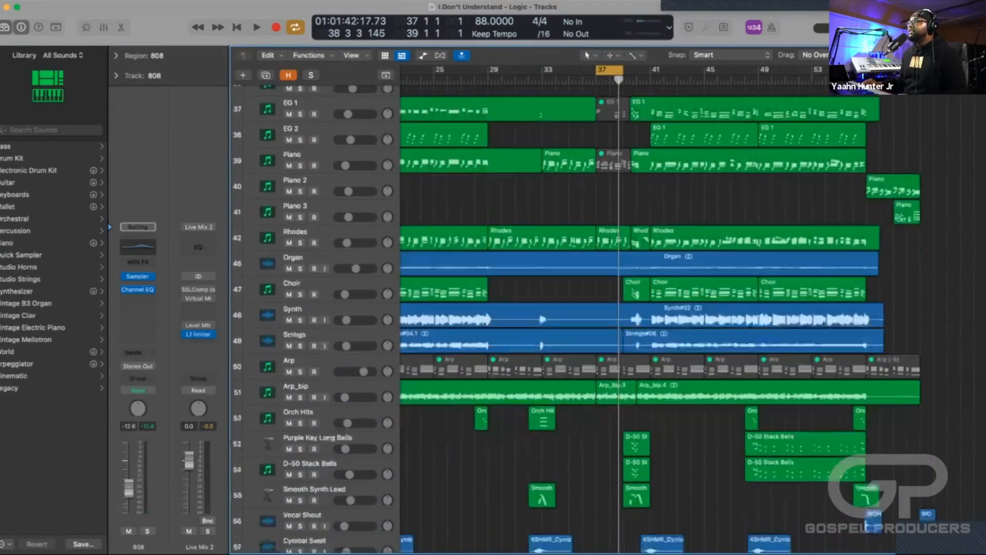
{"action": "left_click", "coordinate": [612, 210]}
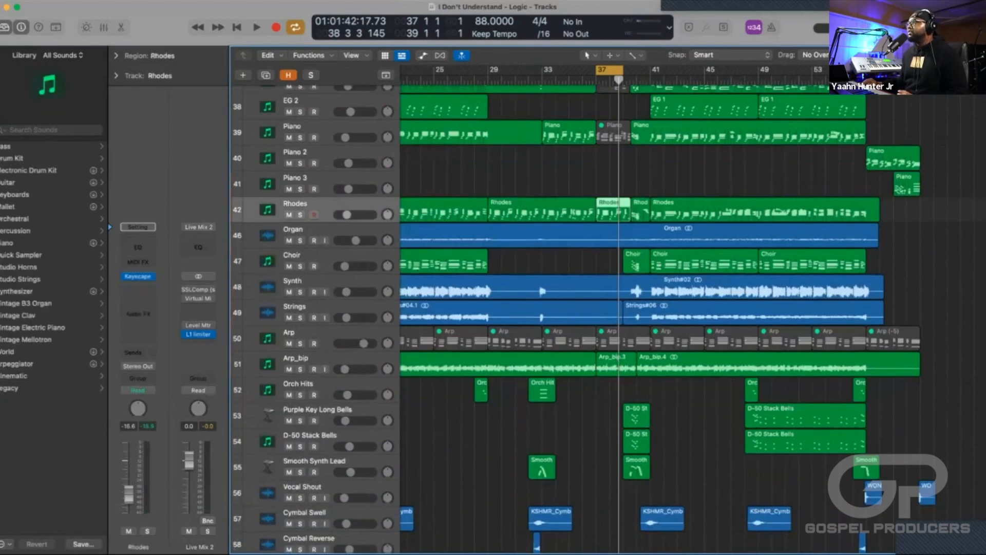
{"action": "key", "text": "space"}
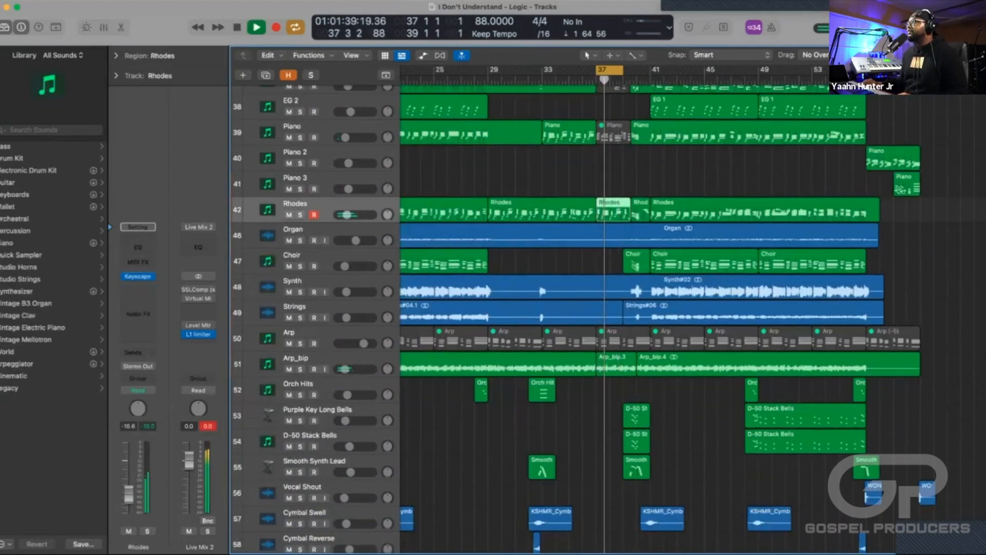
{"action": "key", "text": "space"}
Try turning the Rhodes region at bar 37 into a new Quick Sampler instrument track, and undo its creation.
{"action": "key", "text": "super+Up"}
{"action": "key", "text": "super+Up"}
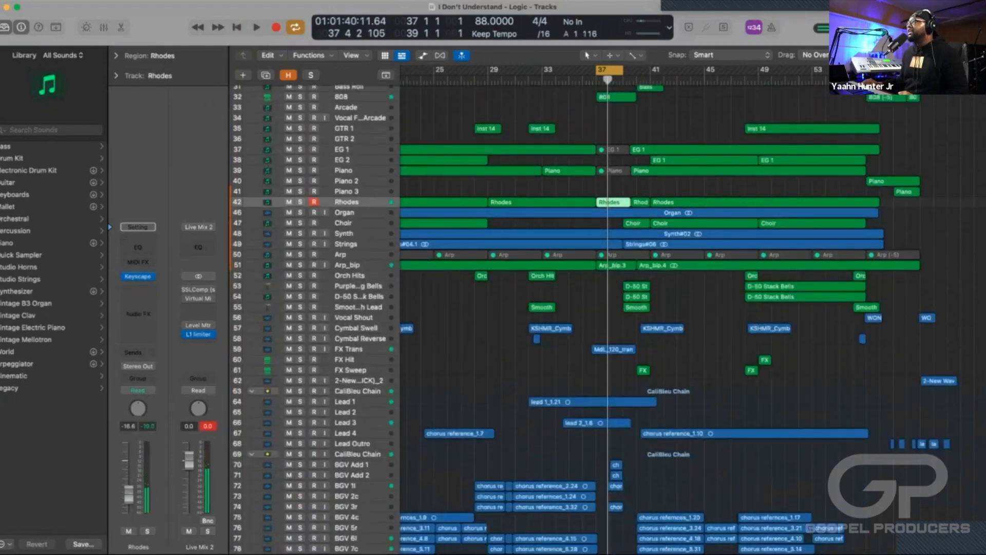
{"action": "key", "text": "super+Up"}
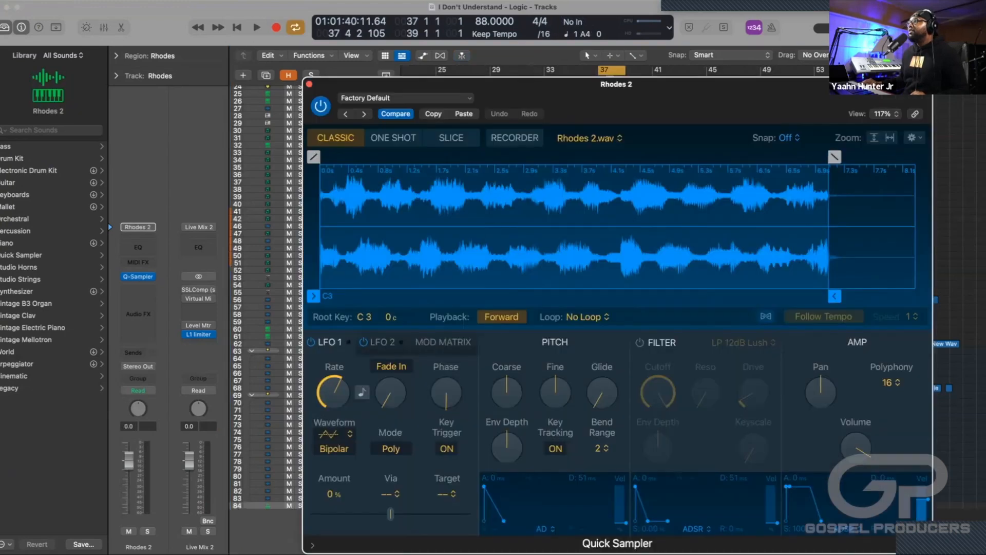
{"action": "left_click_drag", "start_coordinate": [442, 84], "coordinate": [402, 84]}
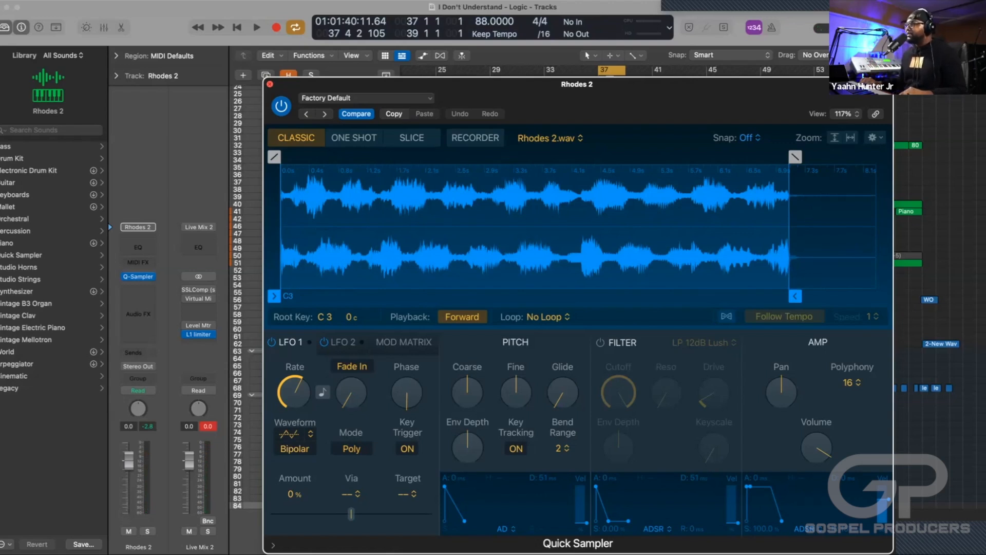
{"action": "left_click", "coordinate": [270, 83]}
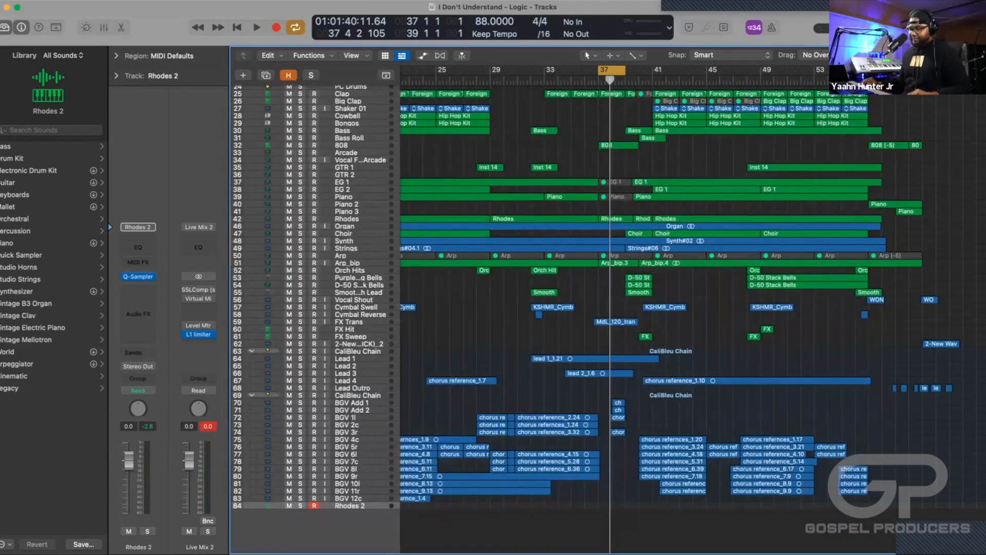
{"action": "key", "text": "super+z"}
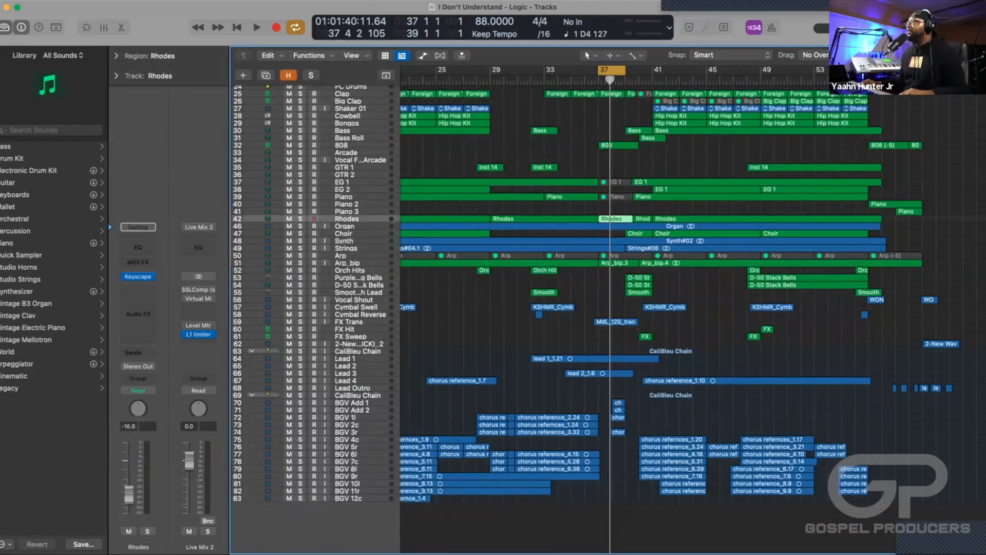
Browse the computer's files to the Cloudy Trap folder inside Desktop, YHM DRUMS!!!, Splice Drums.
{"action": "key", "text": "f"}
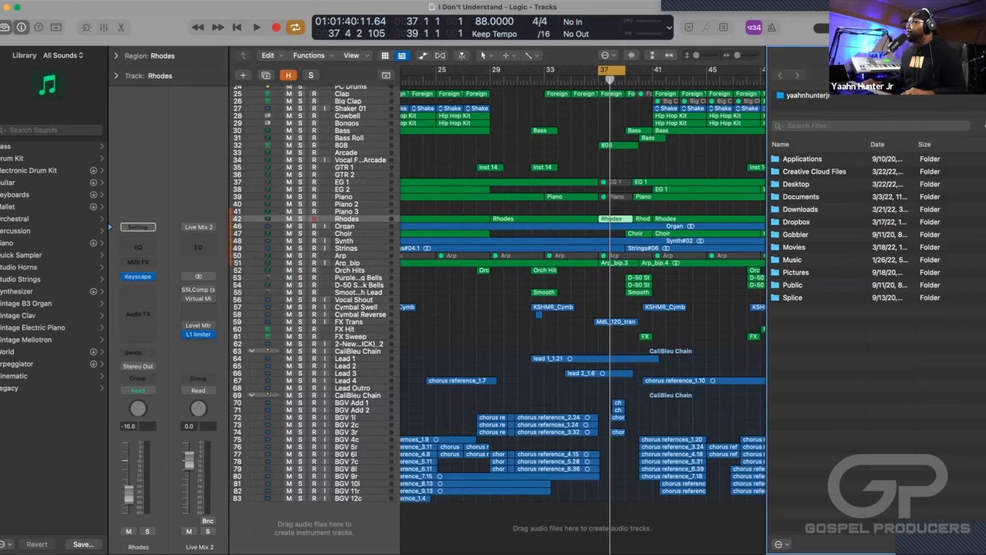
{"action": "left_click", "coordinate": [796, 185]}
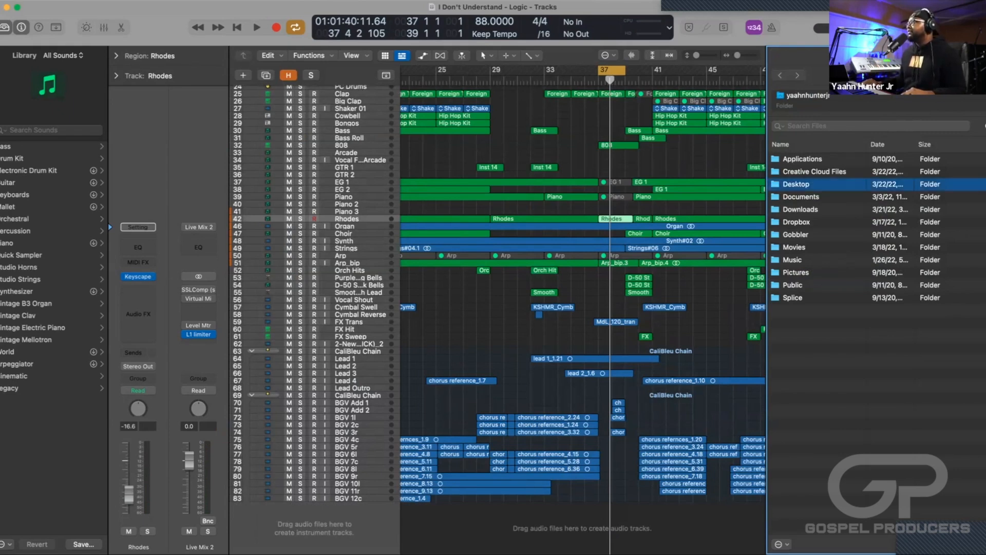
{"action": "double_click", "coordinate": [797, 184]}
{"action": "scroll", "coordinate": [868, 341], "scroll_direction": "down", "scroll_amount": 4}
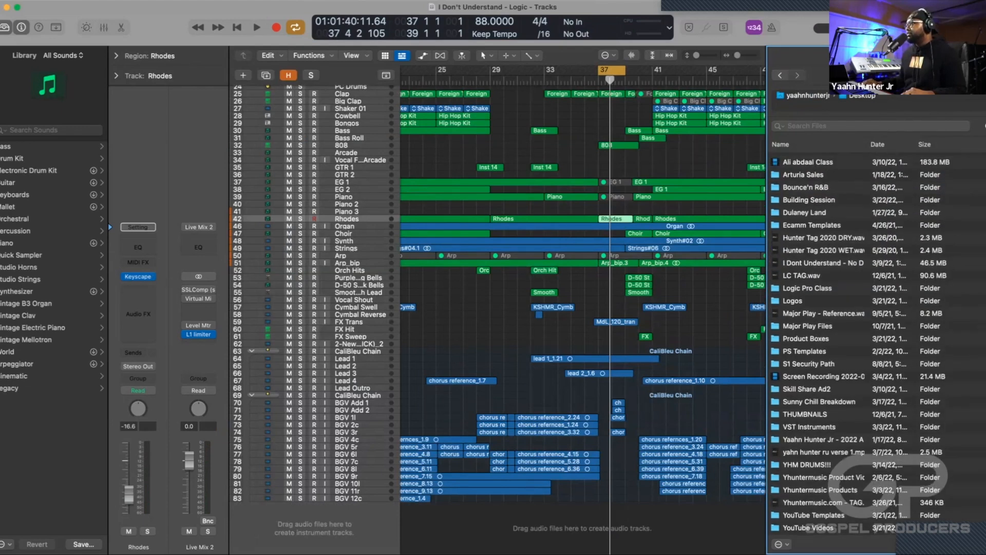
{"action": "double_click", "coordinate": [807, 465]}
{"action": "scroll", "coordinate": [868, 342], "scroll_direction": "down", "scroll_amount": 10}
{"action": "scroll", "coordinate": [855, 342], "scroll_direction": "up", "scroll_amount": 1}
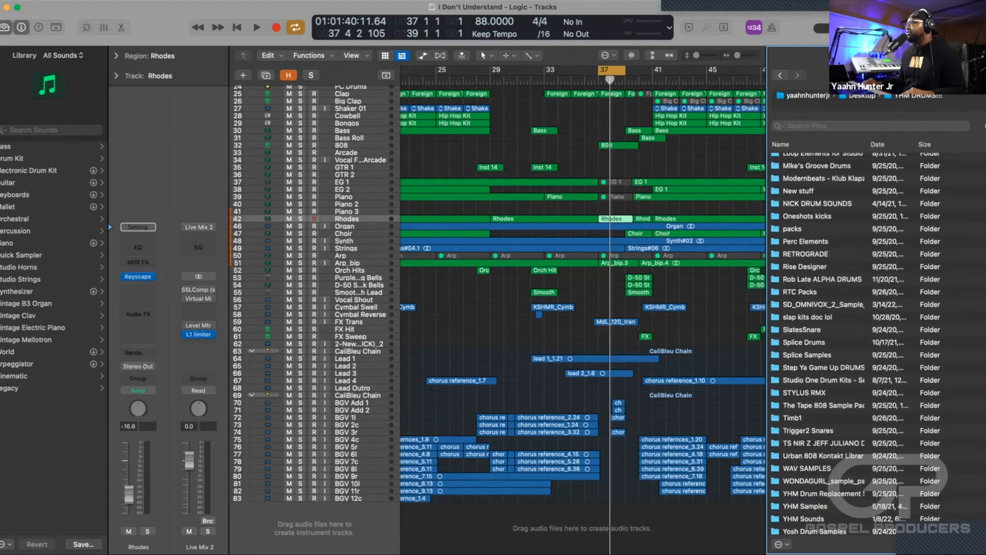
{"action": "double_click", "coordinate": [804, 349]}
{"action": "scroll", "coordinate": [856, 349], "scroll_direction": "up", "scroll_amount": 10}
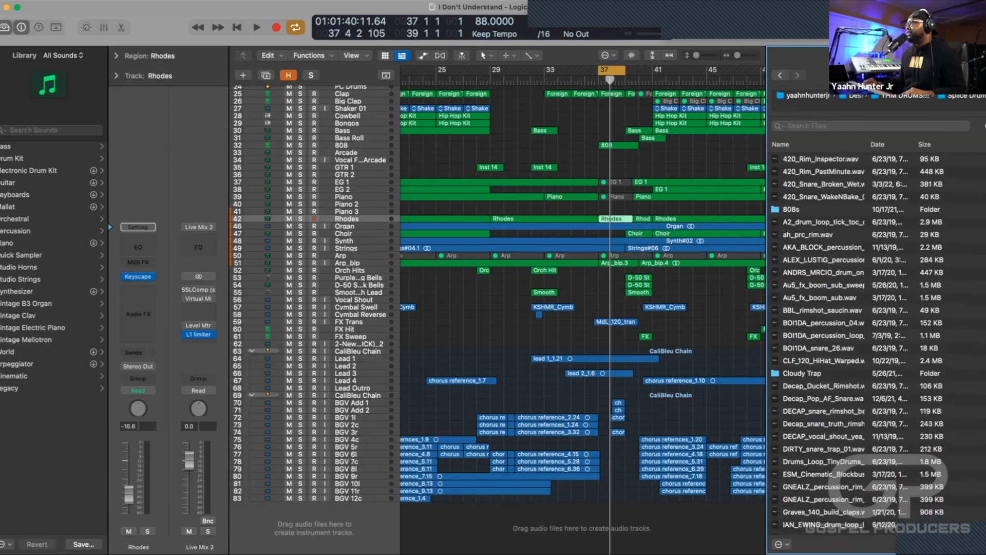
{"action": "double_click", "coordinate": [803, 374]}
Build a Drum Machine Designer kit track from all the Cloudy Trap samples and expand its stack into the individual pad tracks.
{"action": "key", "text": "super+a"}
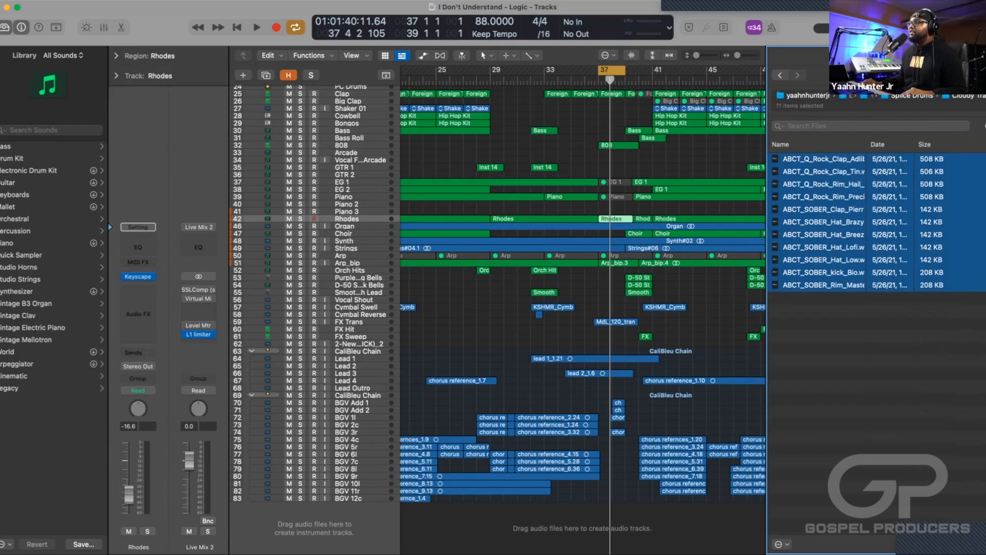
{"action": "left_click_drag", "start_coordinate": [823, 222], "coordinate": [319, 540]}
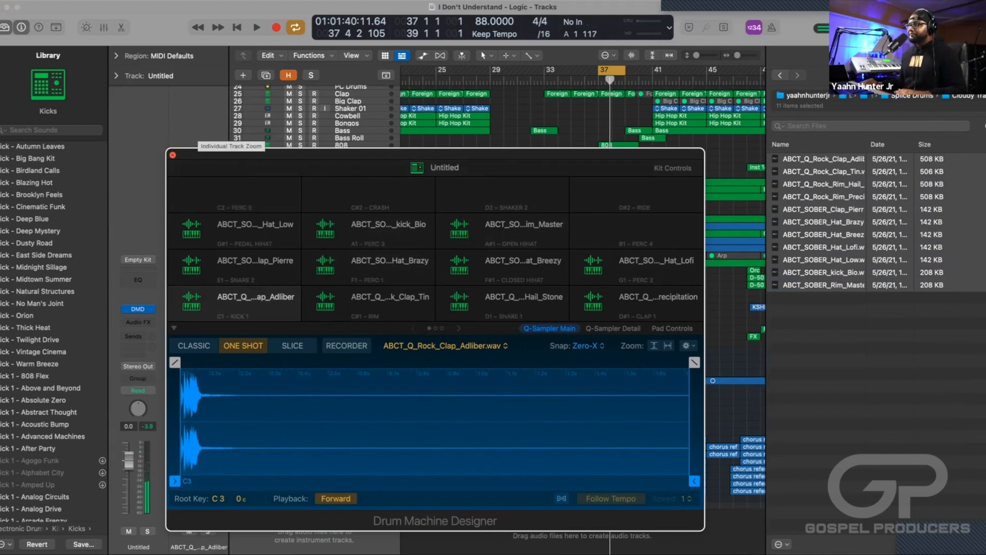
{"action": "left_click", "coordinate": [172, 155]}
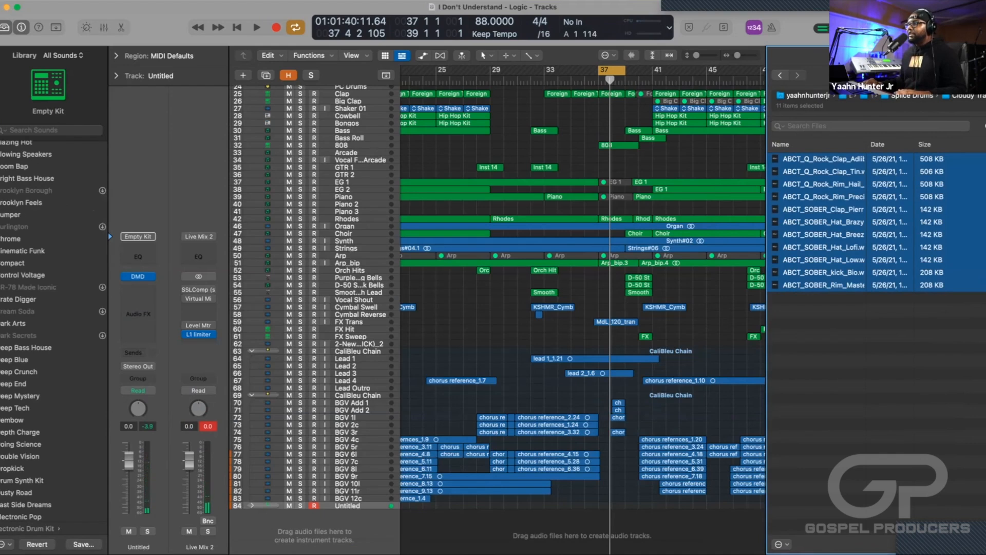
{"action": "left_click", "coordinate": [252, 505]}
{"action": "scroll", "coordinate": [252, 506], "scroll_direction": "down", "scroll_amount": 5}
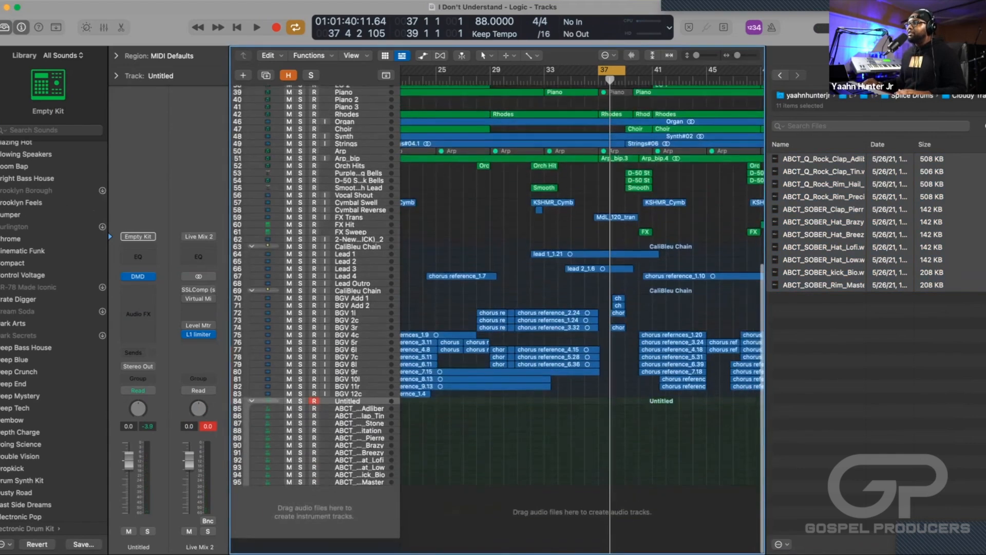
Hide the file browser and enlarge the track heights around the new Untitled kit track.
{"action": "key", "text": "f"}
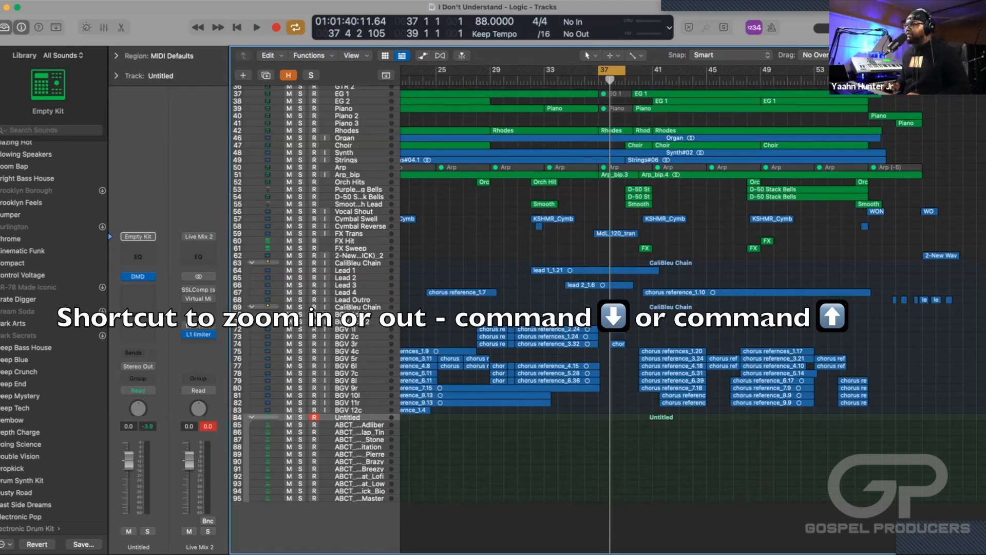
{"action": "key", "text": "super+Down"}
{"action": "key", "text": "super+Down"}
{"action": "key", "text": "super+Down"}
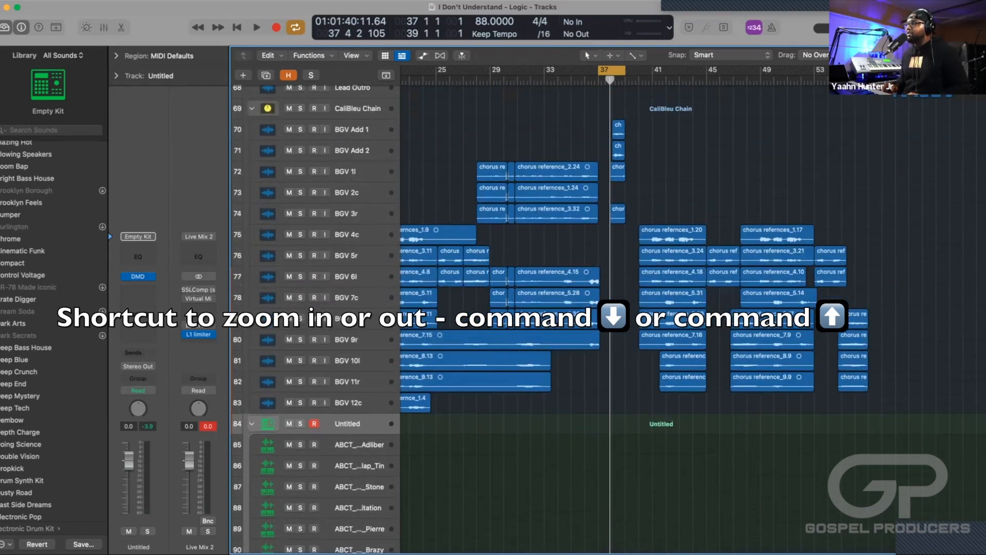
{"action": "key", "text": "super+Down"}
{"action": "key", "text": "super+Down"}
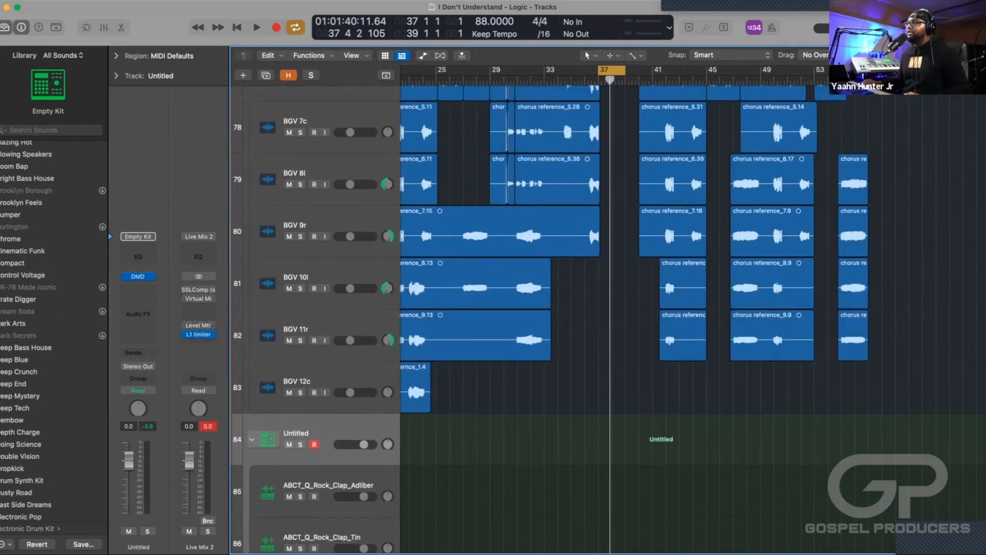
{"action": "scroll", "coordinate": [565, 318], "scroll_direction": "down", "scroll_amount": 10}
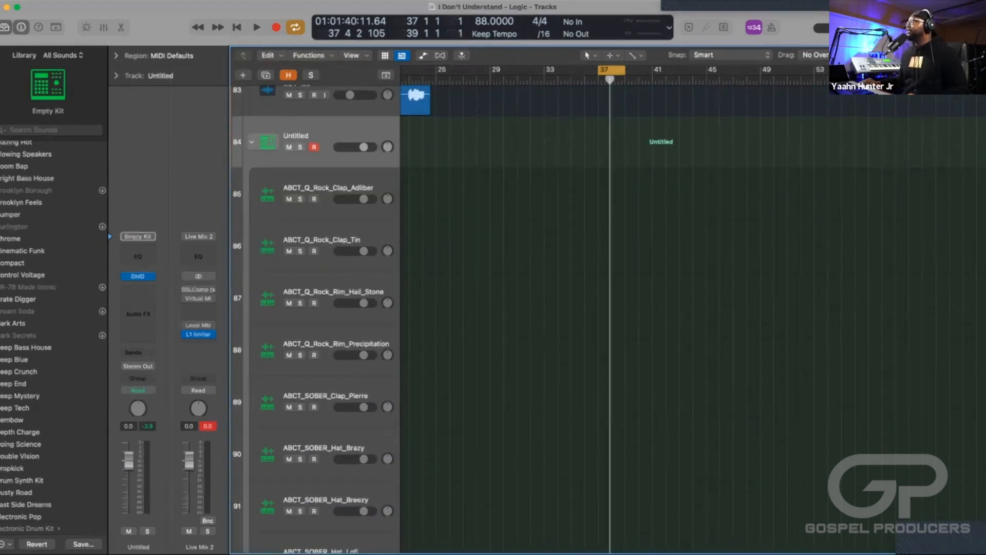
Zoom the timeline in around bars 37 to 39 and reduce track heights until all the kit's pad tracks fit.
{"action": "key", "text": "super+Left"}
{"action": "key", "text": "super+Left"}
{"action": "key", "text": "super+Left"}
{"action": "key", "text": "super+Left"}
{"action": "key", "text": "super+Right"}
{"action": "key", "text": "super+Right"}
{"action": "key", "text": "super+Right"}
{"action": "key", "text": "super+Right"}
{"action": "key", "text": "super+Right"}
{"action": "key", "text": "super+Right"}
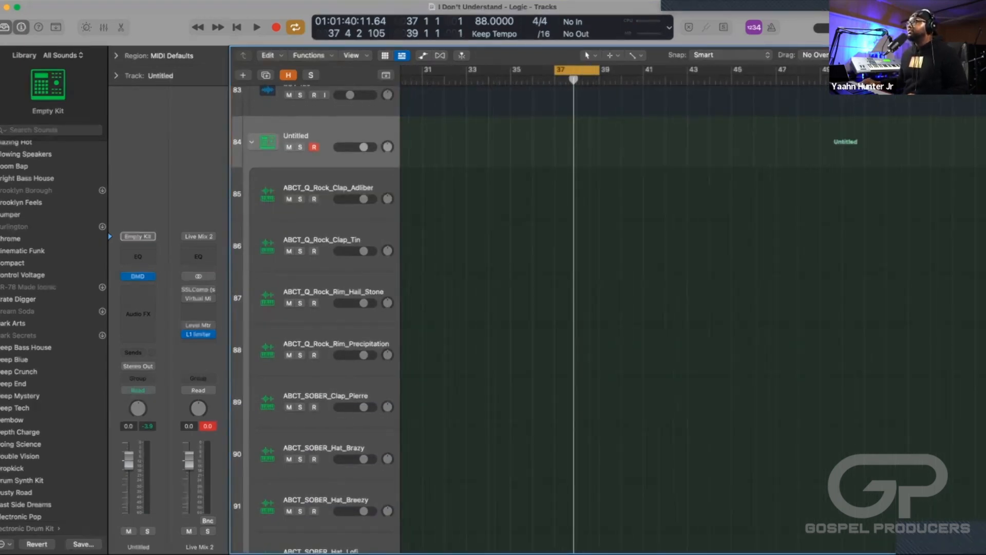
{"action": "key", "text": "super+Left"}
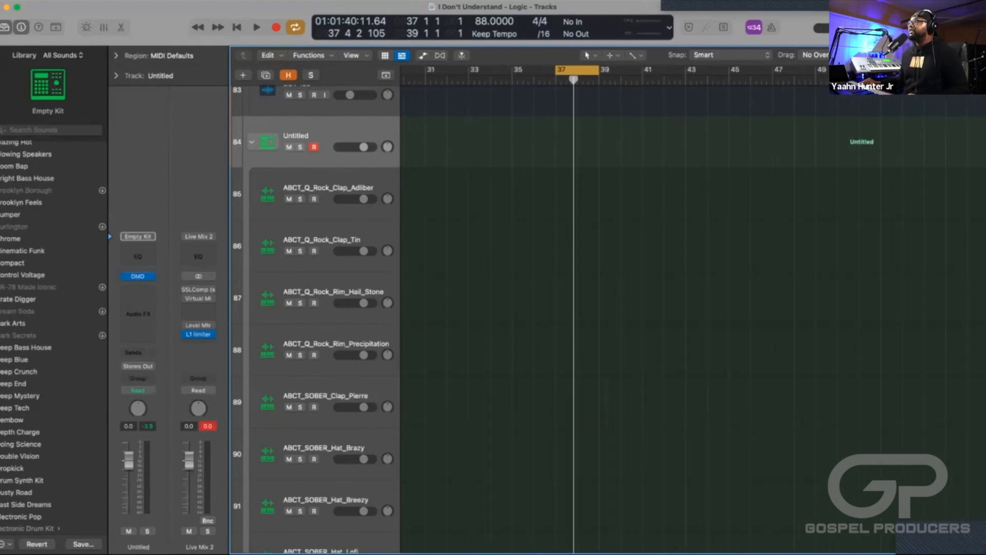
{"action": "key", "text": "super+Right"}
{"action": "key", "text": "super+Right"}
{"action": "key", "text": "super+Right"}
{"action": "key", "text": "super+Right"}
{"action": "key", "text": "super+Right"}
{"action": "key", "text": "super+Right"}
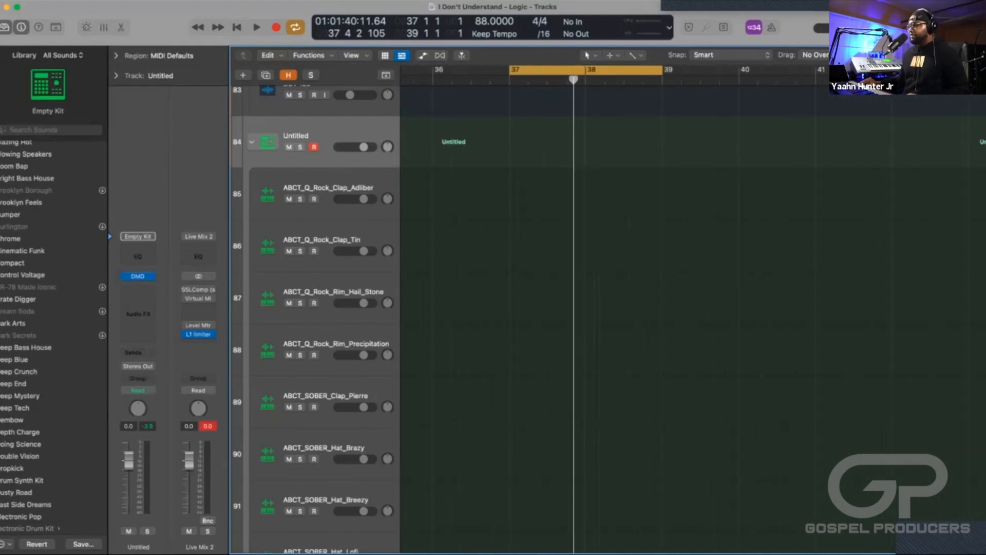
{"action": "key", "text": "super+Up"}
{"action": "key", "text": "super+Up"}
{"action": "key", "text": "super+Up"}
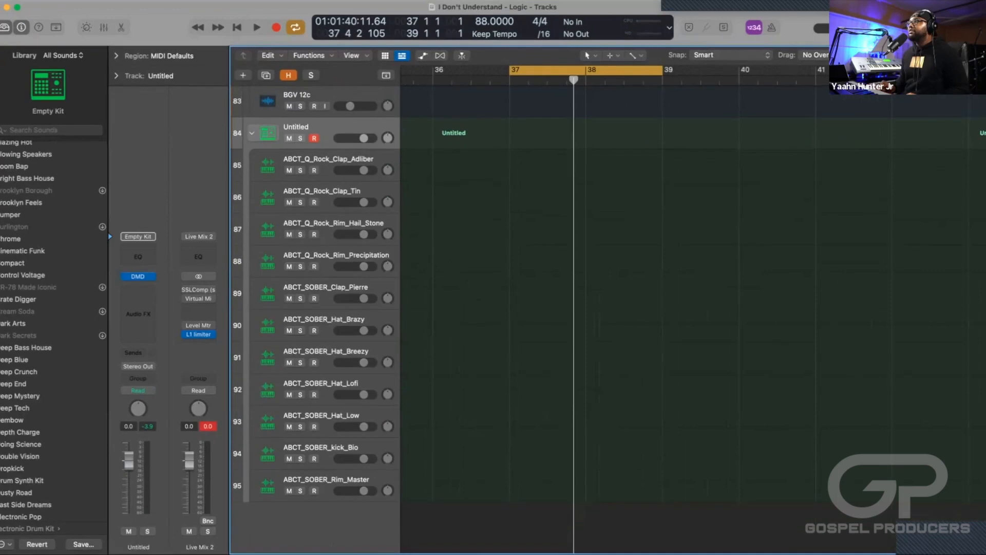
{"action": "scroll", "coordinate": [316, 308], "scroll_direction": "up", "scroll_amount": 2}
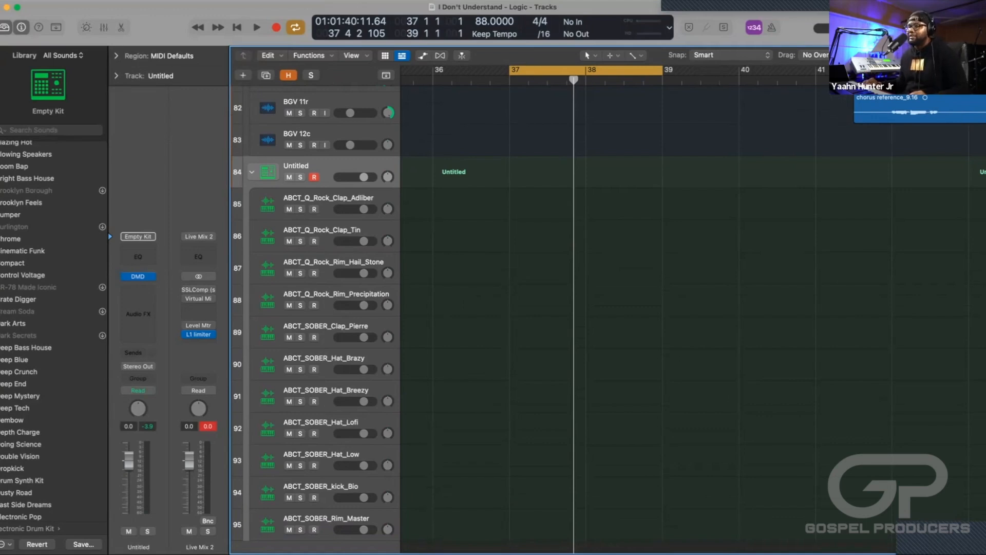
Create a pattern region at bar 37 on the ABCT_SOBER_Hat_Brazy track and turn on all its steps.
{"action": "left_click", "coordinate": [324, 358]}
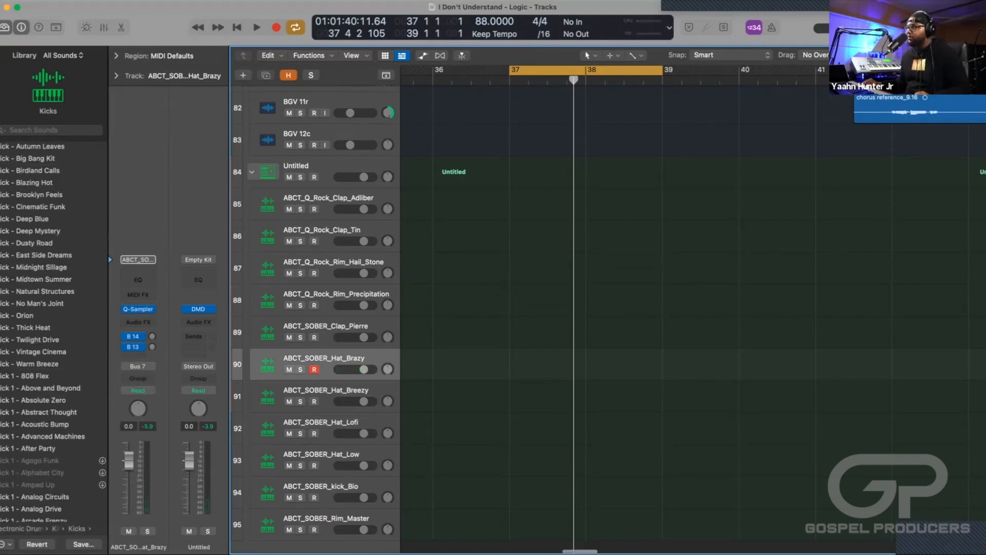
{"action": "right_click", "coordinate": [524, 359]}
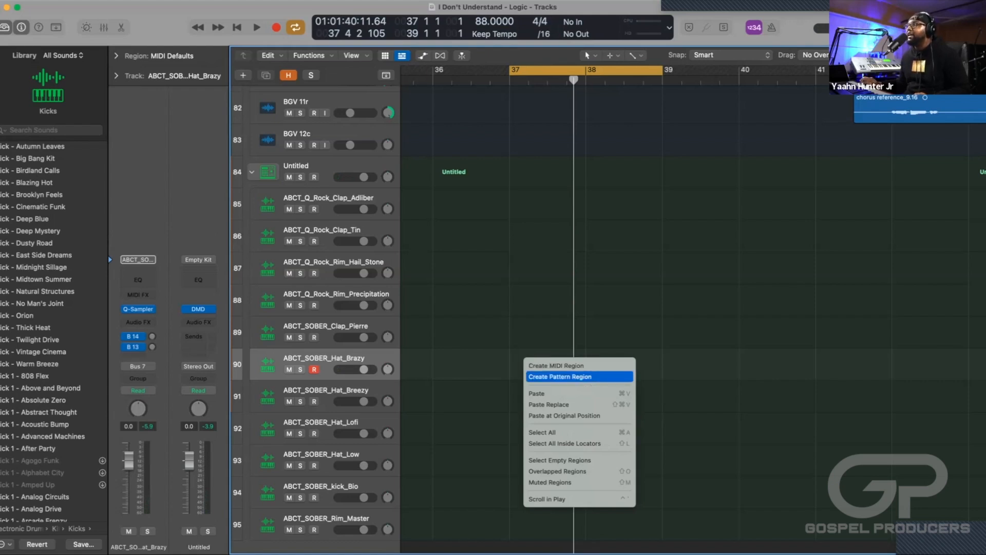
{"action": "left_click", "coordinate": [560, 377]}
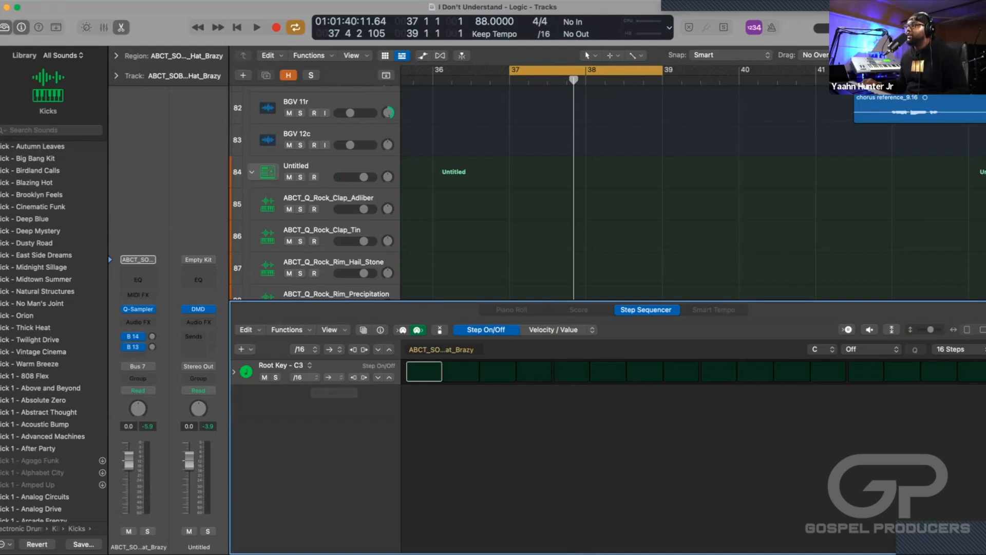
{"action": "left_click", "coordinate": [390, 378]}
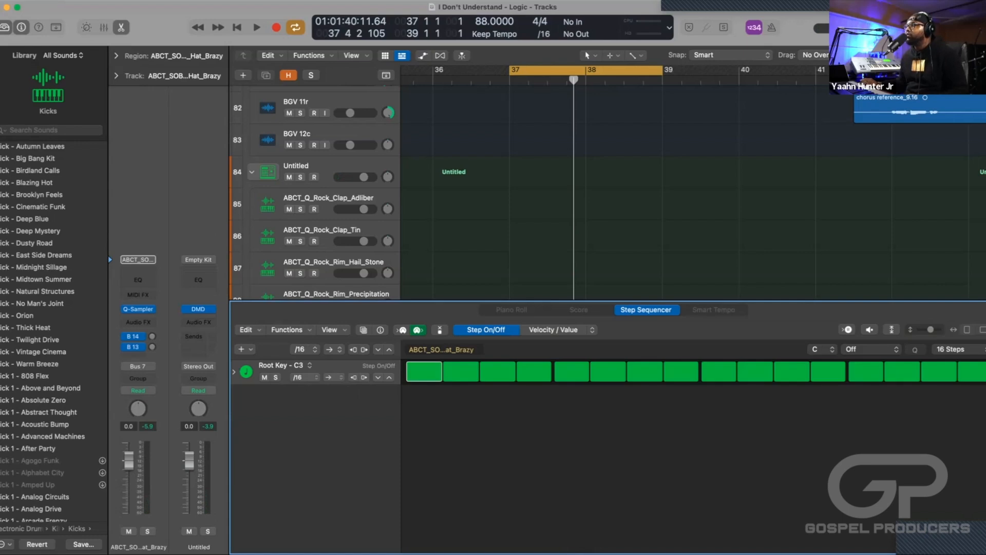
{"action": "scroll", "coordinate": [565, 205], "scroll_direction": "down", "scroll_amount": 5}
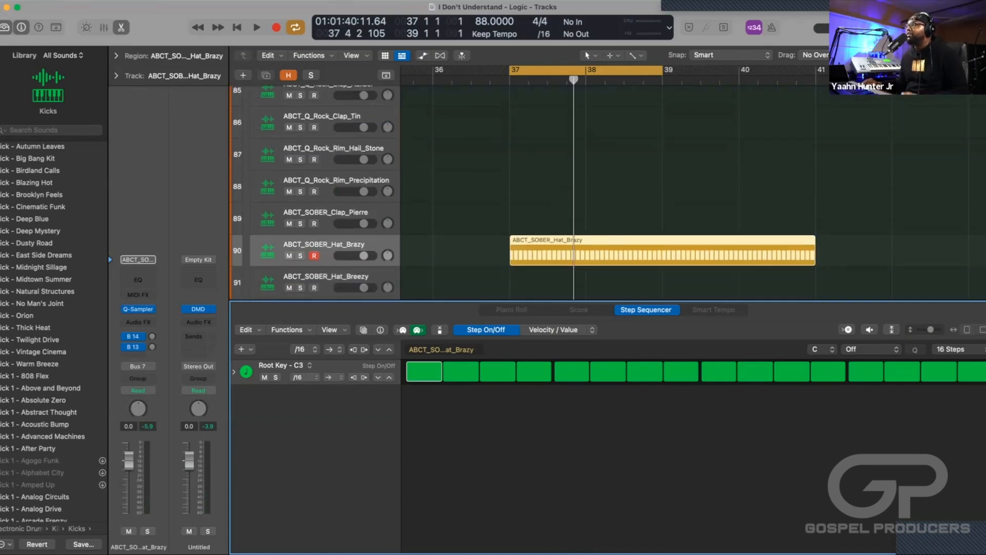
Audition the hat pattern, lower its track volume to about -8.4 dB and shorten the region to end at bar 39.
{"action": "key", "text": "space"}
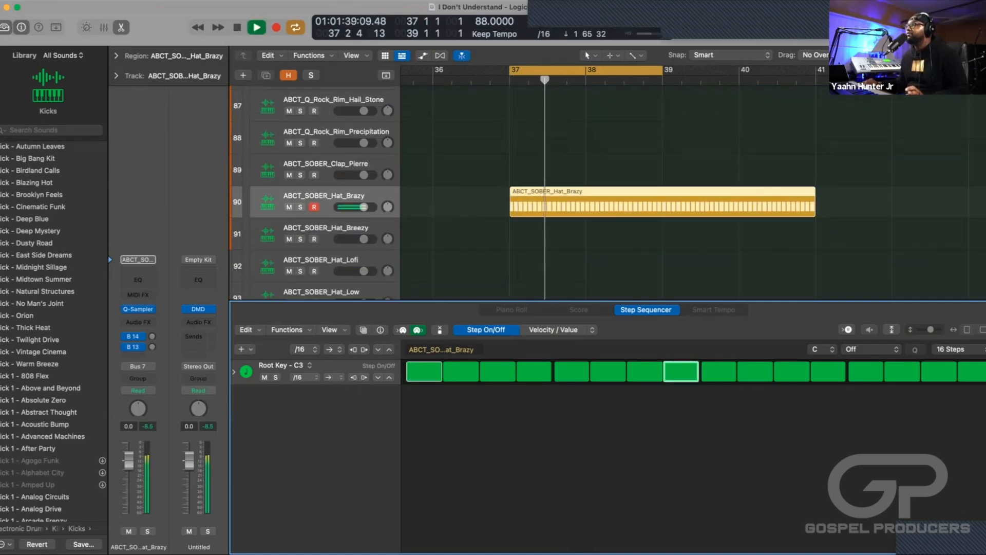
{"action": "left_click_drag", "start_coordinate": [364, 207], "coordinate": [352, 207]}
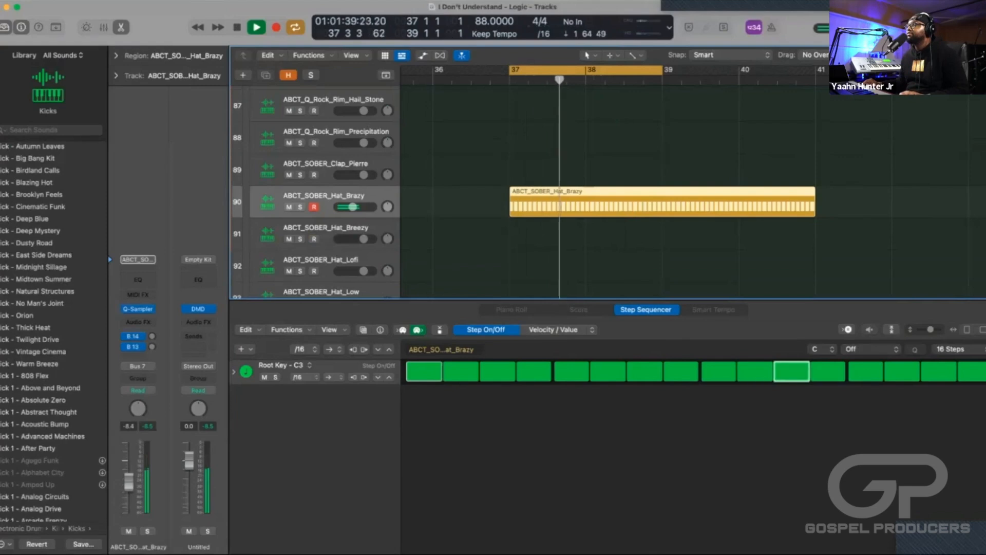
{"action": "key", "text": "space"}
{"action": "left_click_drag", "start_coordinate": [814, 210], "coordinate": [662, 212]}
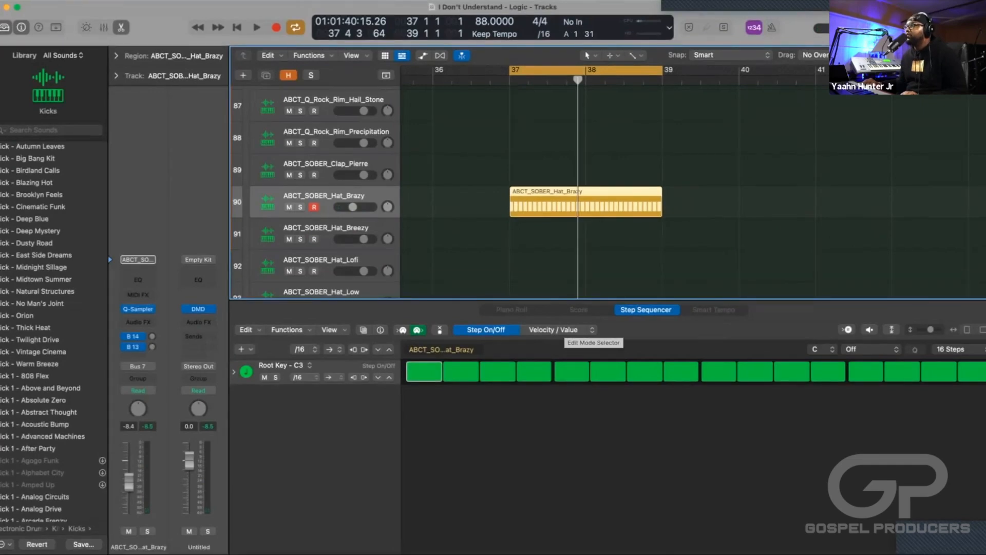
Switch the pattern's step editing mode to Note Repeat and briefly audition the hats.
{"action": "left_click", "coordinate": [560, 329]}
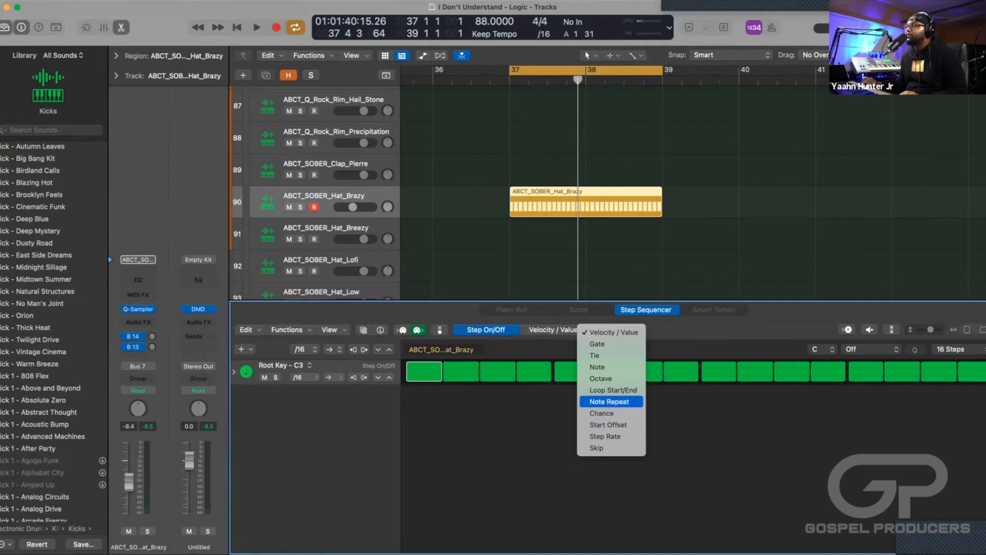
{"action": "left_click", "coordinate": [610, 401]}
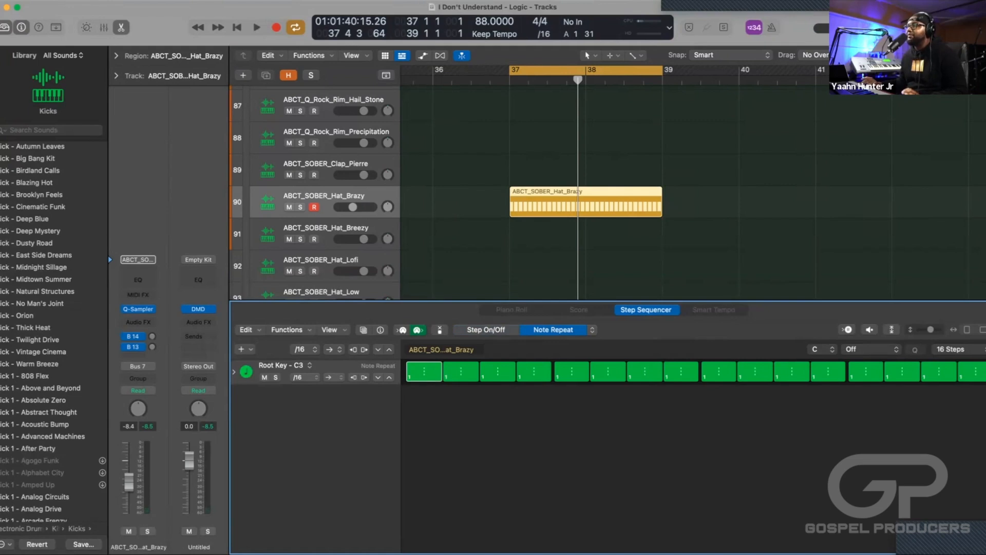
{"action": "key", "text": "space"}
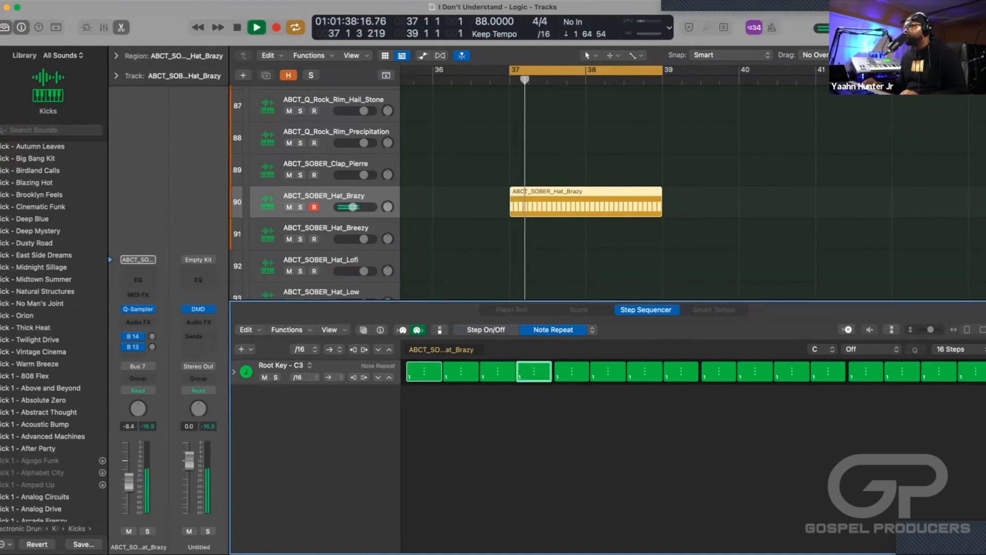
{"action": "key", "text": "space"}
Try a note repeat of 4 on the second step, audition it and reset the step to 1.
{"action": "mouse_move", "coordinate": [460, 371]}
{"action": "left_mouse_down"}
{"action": "mouse_move", "coordinate": [461, 360]}
{"action": "mouse_move", "coordinate": [460, 380]}
{"action": "mouse_move", "coordinate": [461, 361]}
{"action": "left_mouse_up"}
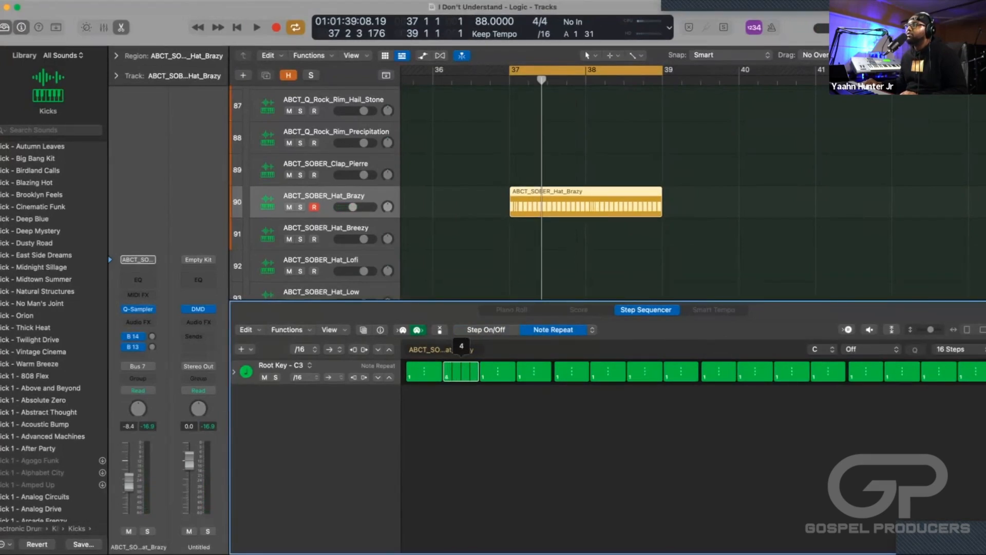
{"action": "key", "text": "space"}
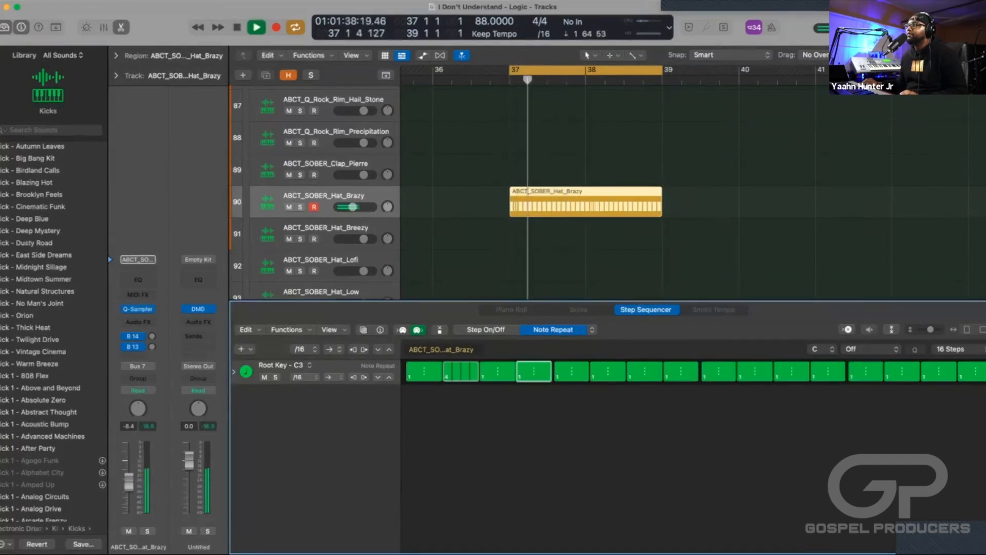
{"action": "key", "text": "space"}
{"action": "left_click_drag", "start_coordinate": [461, 370], "coordinate": [461, 377]}
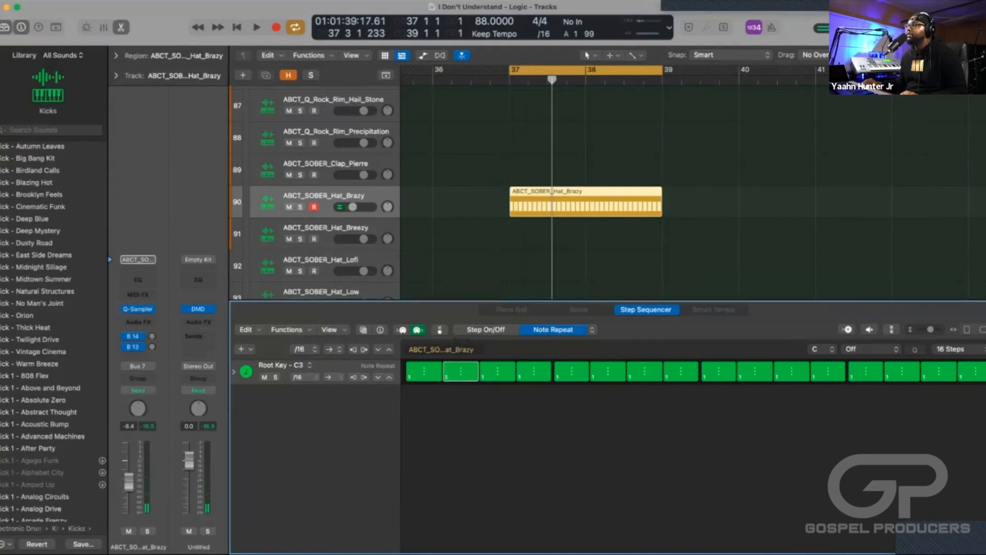
Raise the note repeat on the third step to make a fast hat roll and audition the pattern.
{"action": "left_click_drag", "start_coordinate": [497, 371], "coordinate": [498, 370]}
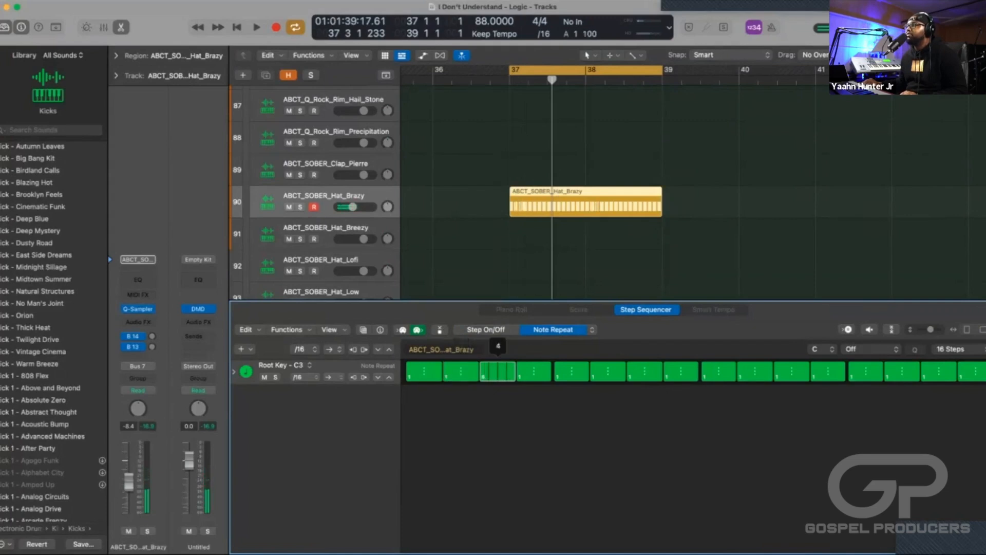
{"action": "key", "text": "space"}
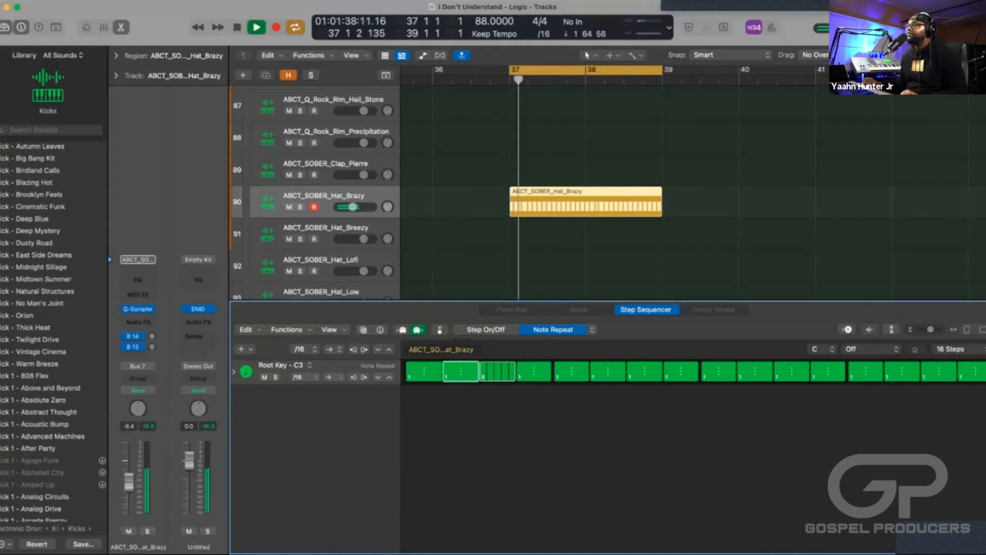
{"action": "key", "text": "space"}
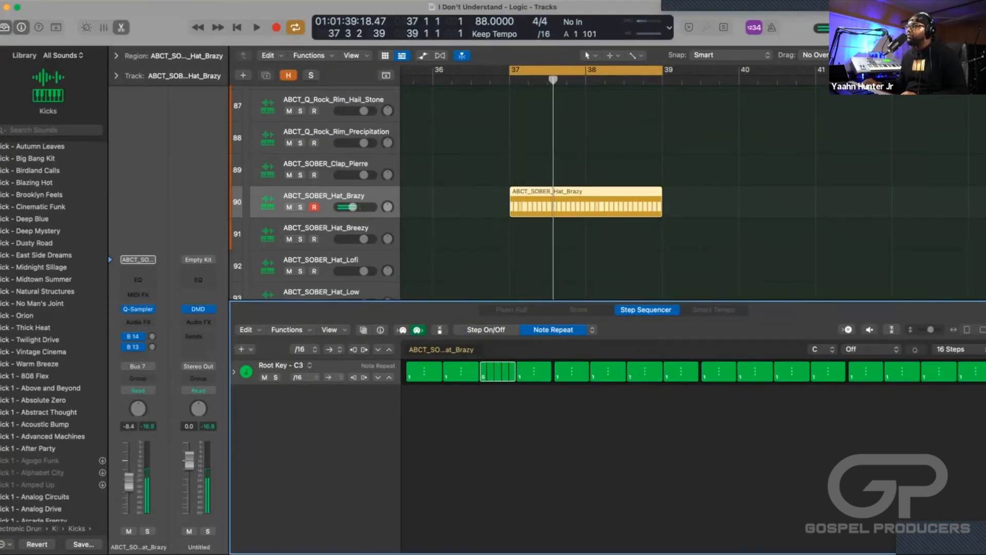
{"action": "key", "text": "space"}
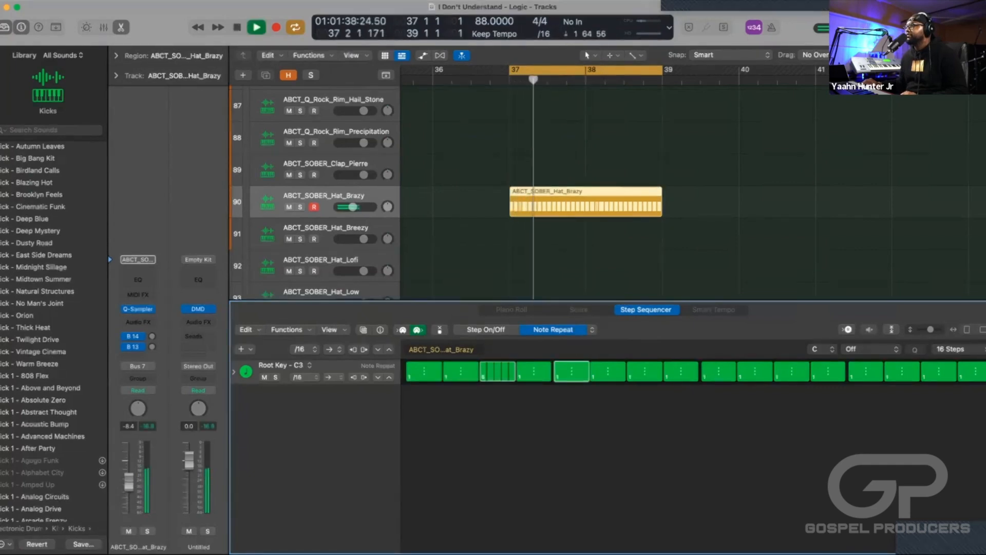
{"action": "key", "text": "space"}
Set the eighth step's note repeat to 2 and audition the hat pattern several times.
{"action": "left_click_drag", "start_coordinate": [681, 371], "coordinate": [681, 370]}
{"action": "key", "text": "space"}
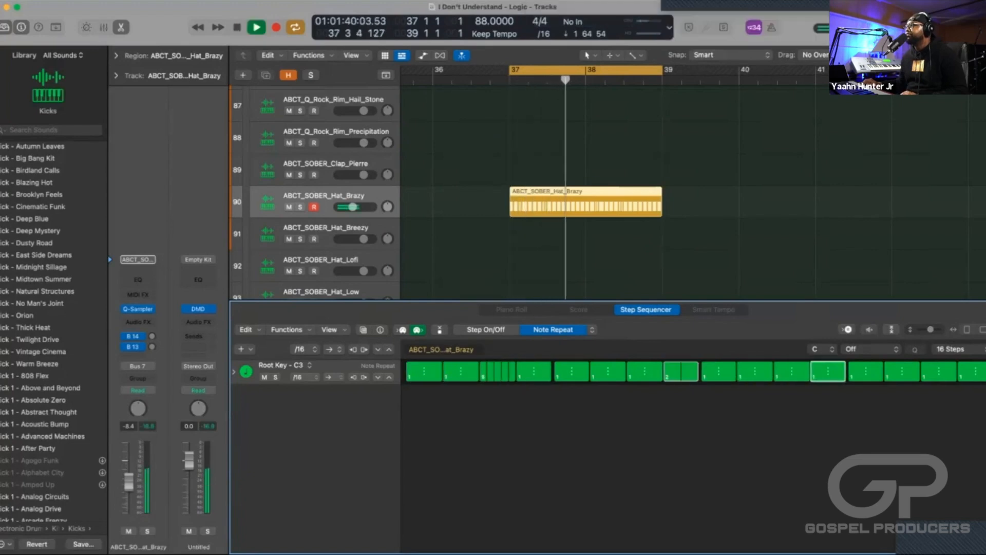
{"action": "key", "text": "space"}
{"action": "key", "text": "space"}
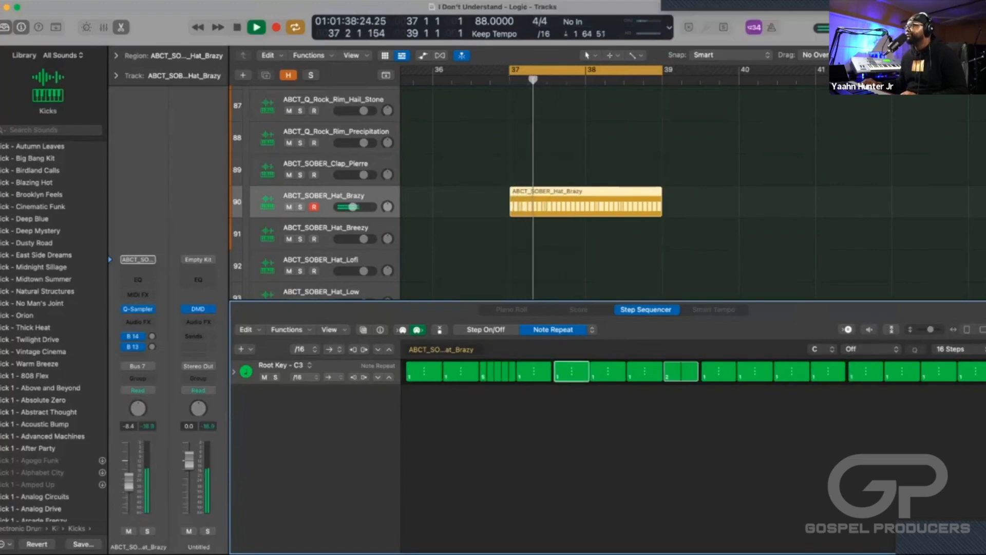
{"action": "key", "text": "space"}
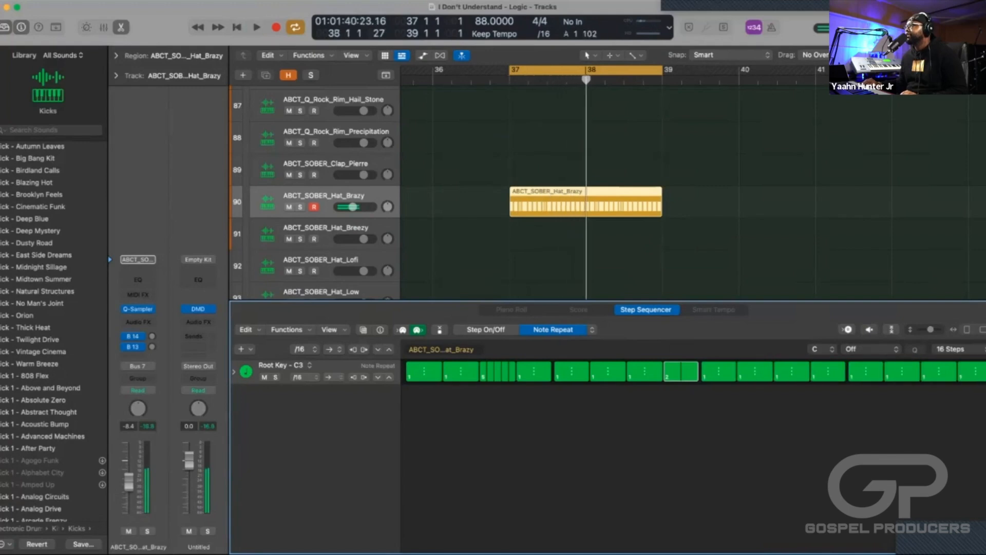
{"action": "key", "text": "space"}
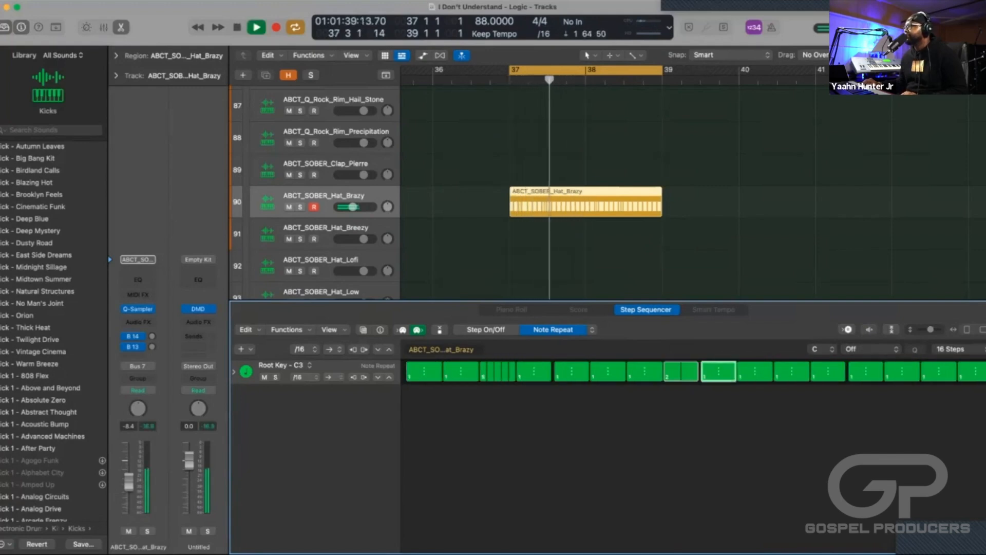
{"action": "key", "text": "space"}
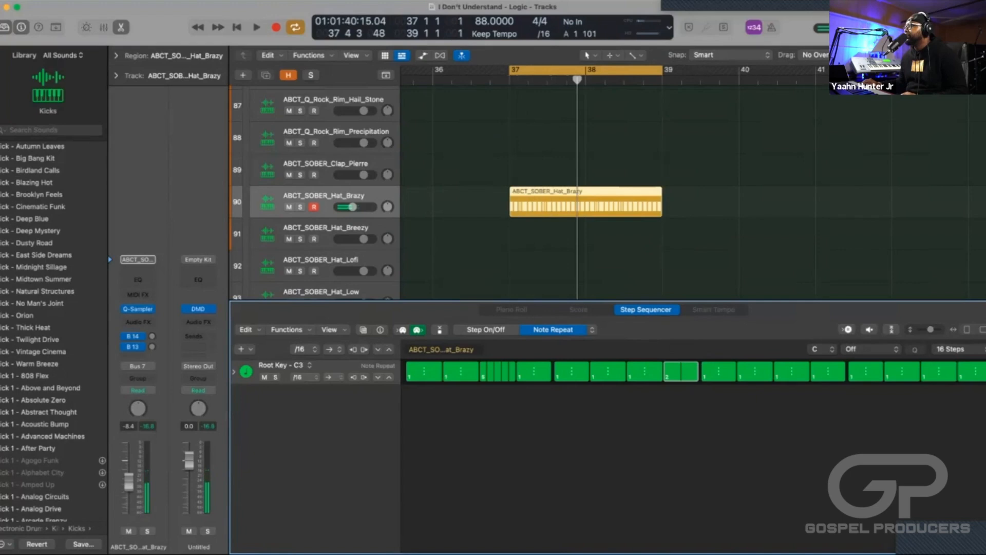
Set the fifteenth step's note repeat to 5 and audition the hat pattern.
{"action": "left_click_drag", "start_coordinate": [939, 372], "coordinate": [940, 358]}
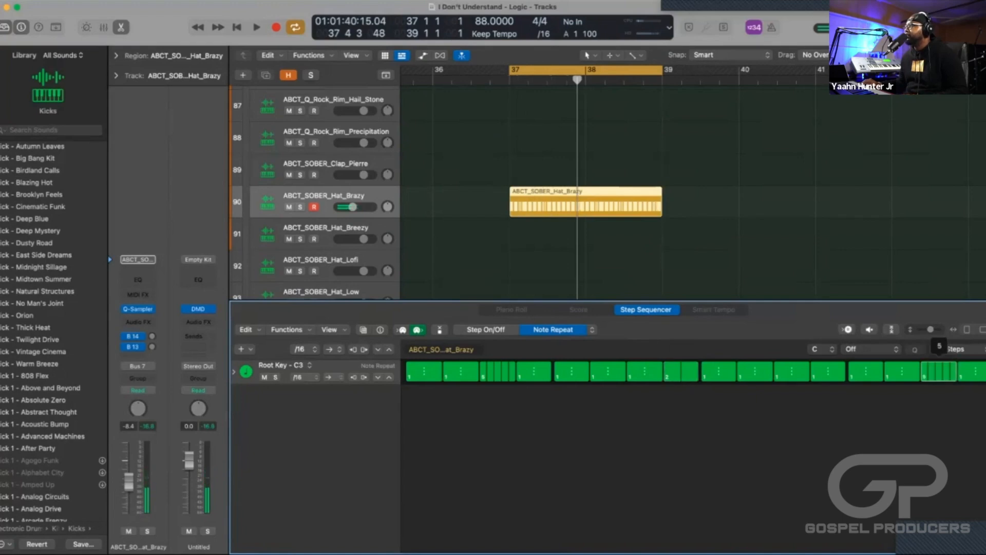
{"action": "key", "text": "space"}
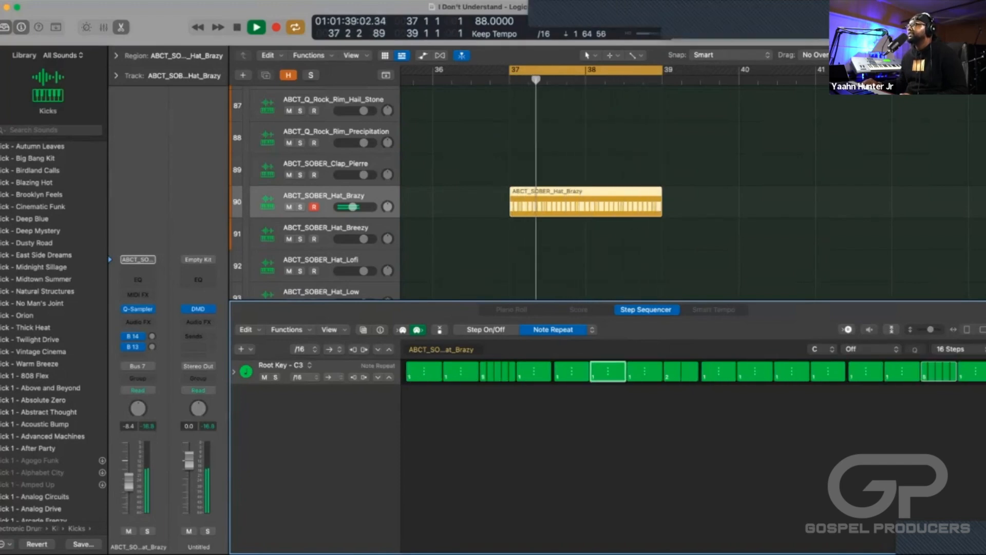
{"action": "key", "text": "space"}
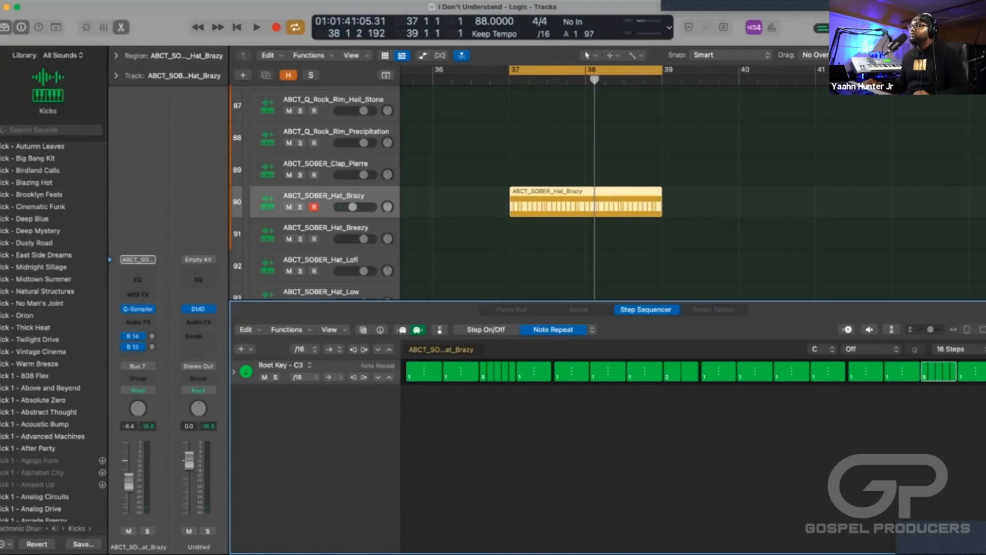
Convert the ABCT_SOBER_Hat_Brazy pattern region to a MIDI region and bring its first bar into view for note editing.
{"action": "right_click", "coordinate": [544, 197]}
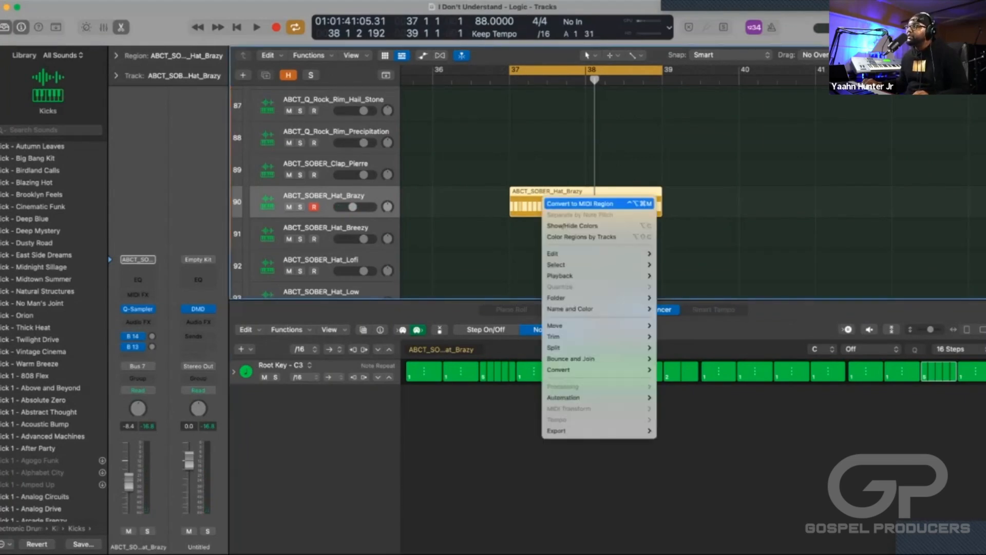
{"action": "left_click", "coordinate": [581, 203]}
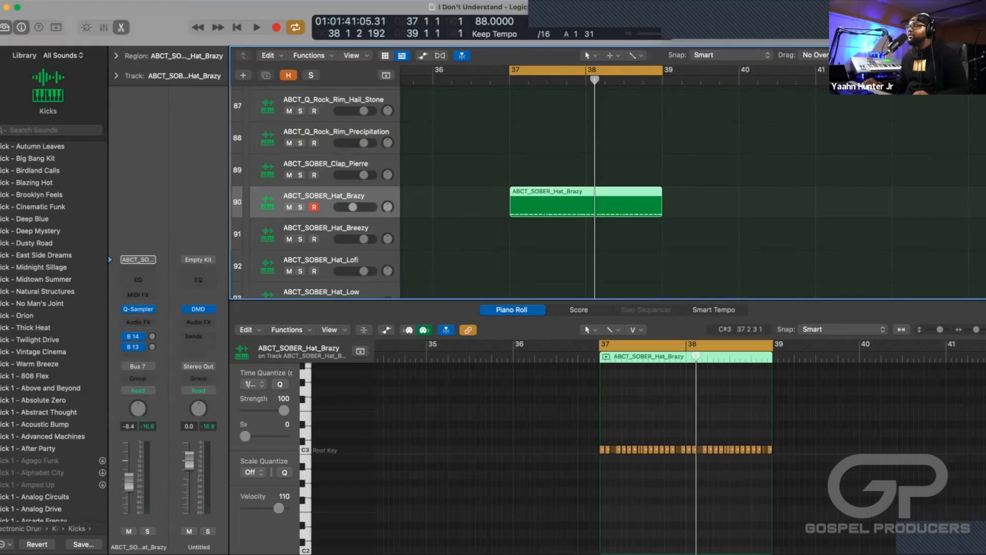
{"action": "scroll", "coordinate": [671, 446], "scroll_direction": "up", "scroll_amount": 8}
{"action": "scroll", "coordinate": [672, 446], "scroll_direction": "left", "scroll_amount": 4}
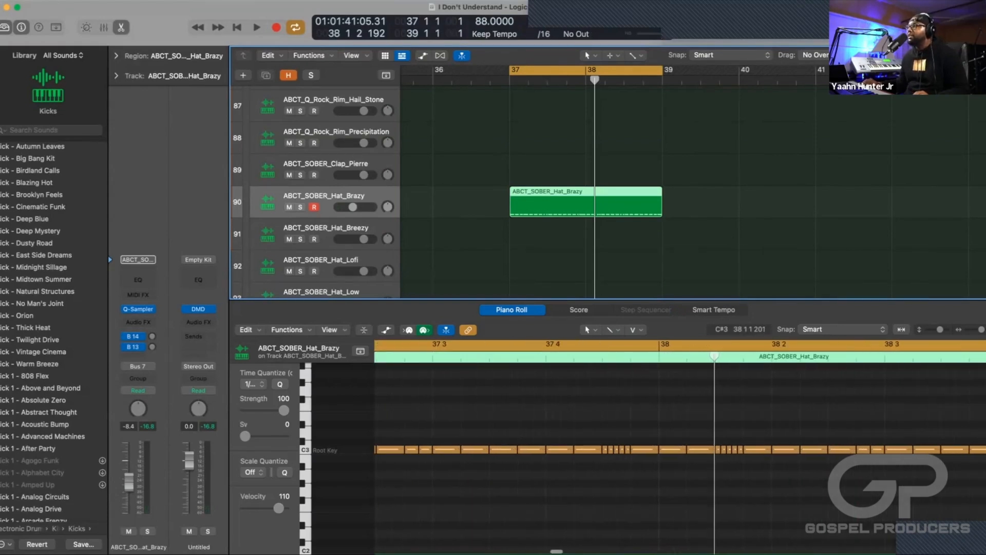
{"action": "scroll", "coordinate": [672, 446], "scroll_direction": "left", "scroll_amount": 3}
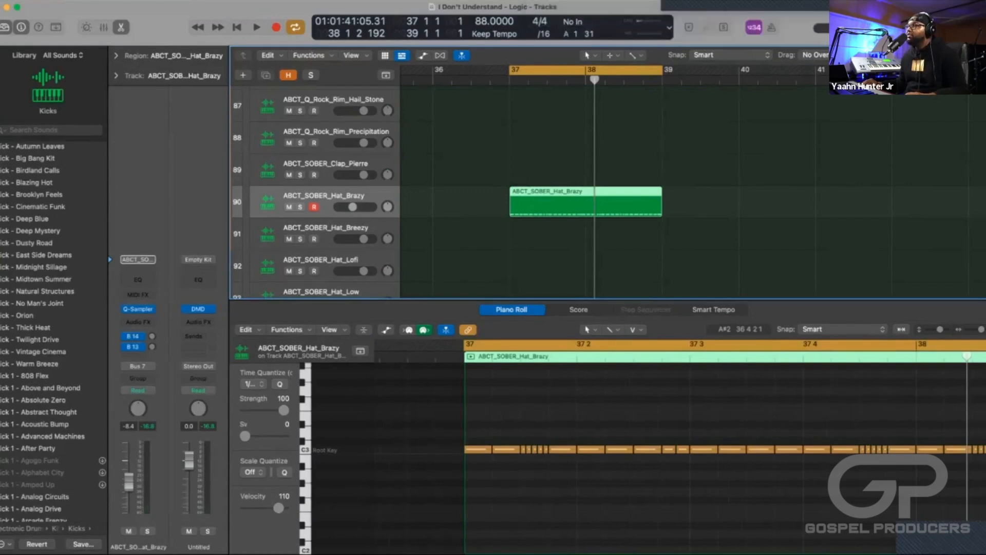
Show the note velocities, slope those of the first hat roll slightly downward, and audition the hat track soloed.
{"action": "left_click", "coordinate": [385, 330]}
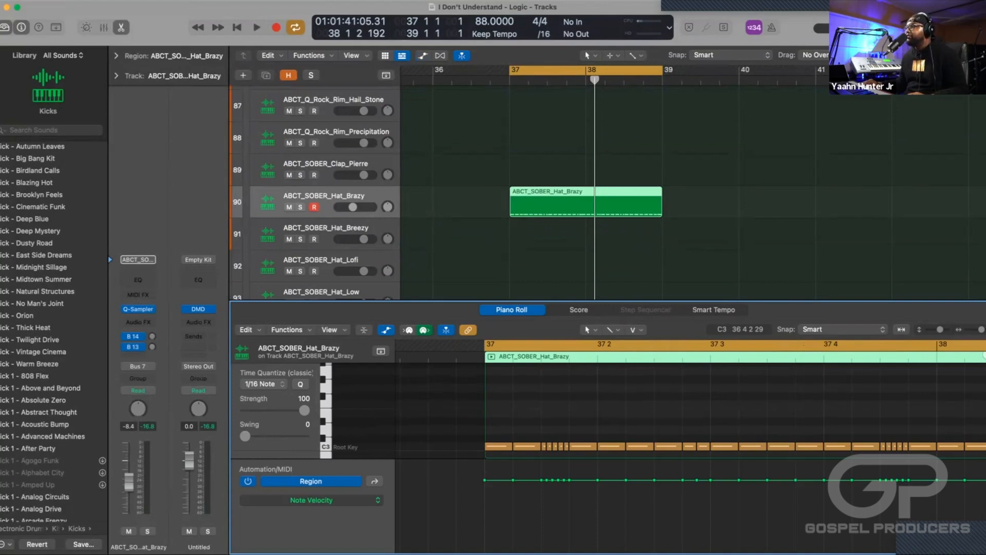
{"action": "left_click_drag", "start_coordinate": [542, 488], "coordinate": [569, 480]}
{"action": "key", "text": "space"}
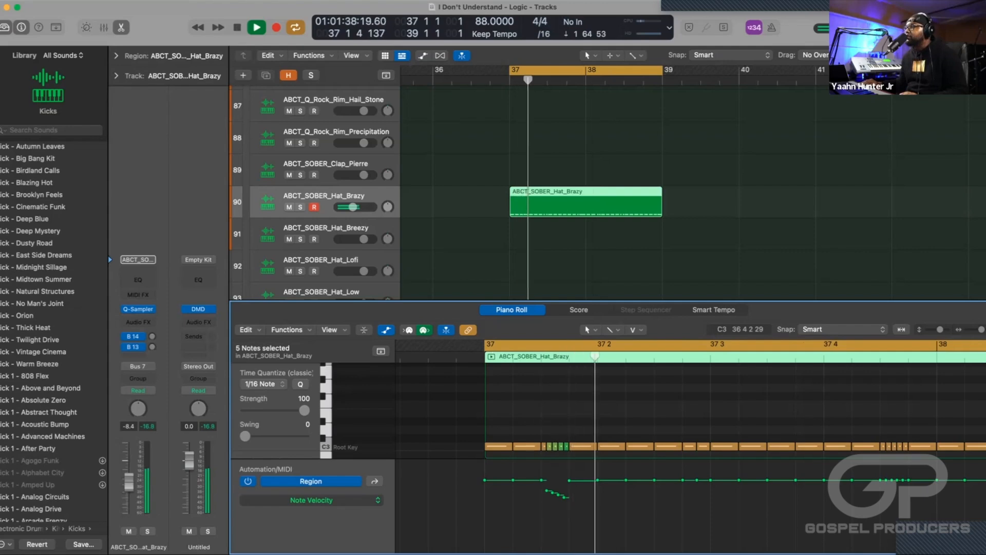
{"action": "key", "text": "s"}
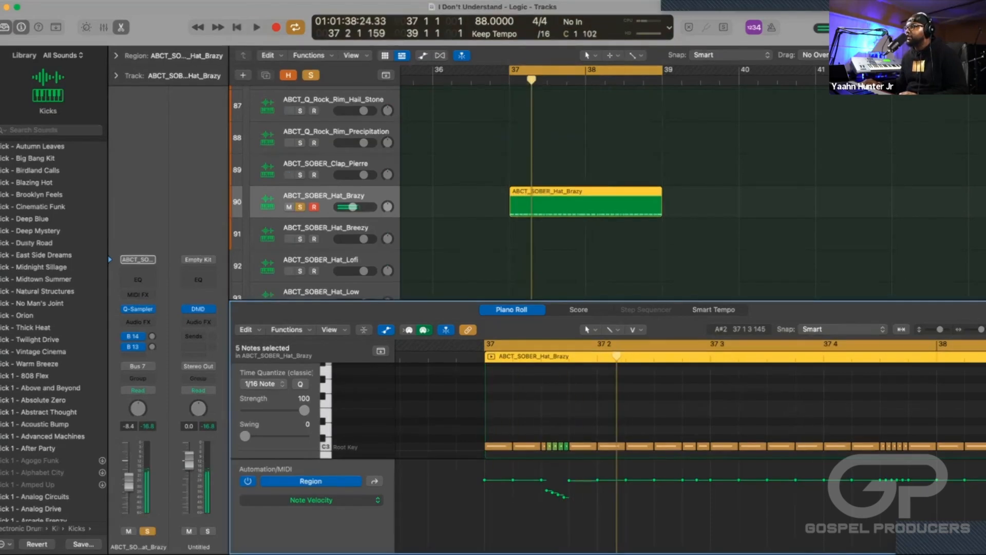
Redraw the first hat roll's velocities as a steeper downward ramp and audition the result.
{"action": "left_click_drag", "start_coordinate": [547, 491], "coordinate": [569, 482]}
{"action": "key", "text": "space"}
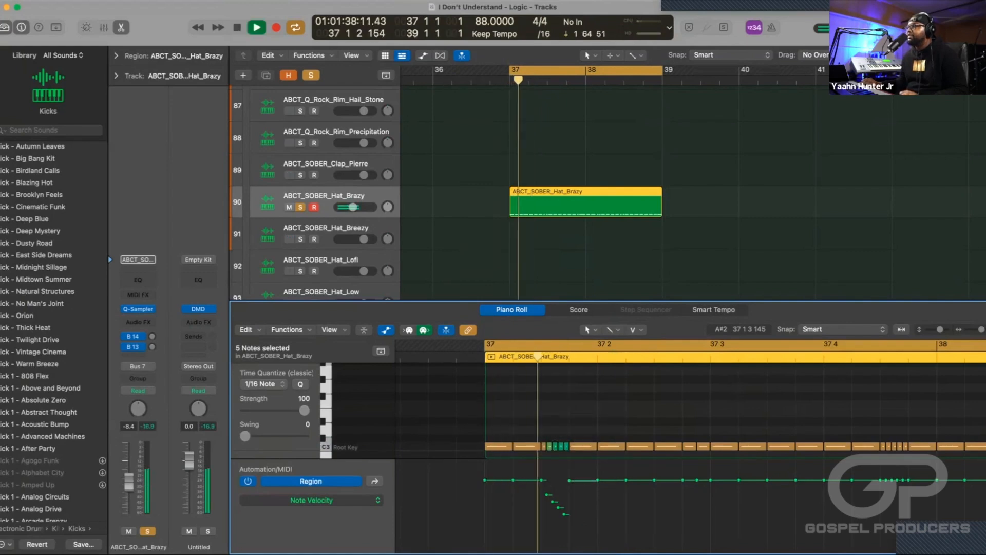
{"action": "key", "text": "space"}
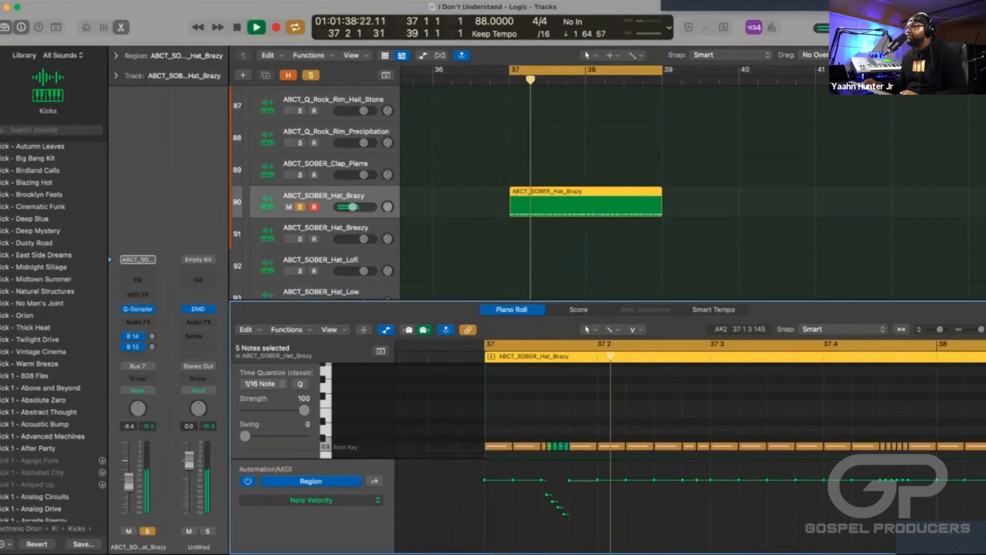
{"action": "key", "text": "space"}
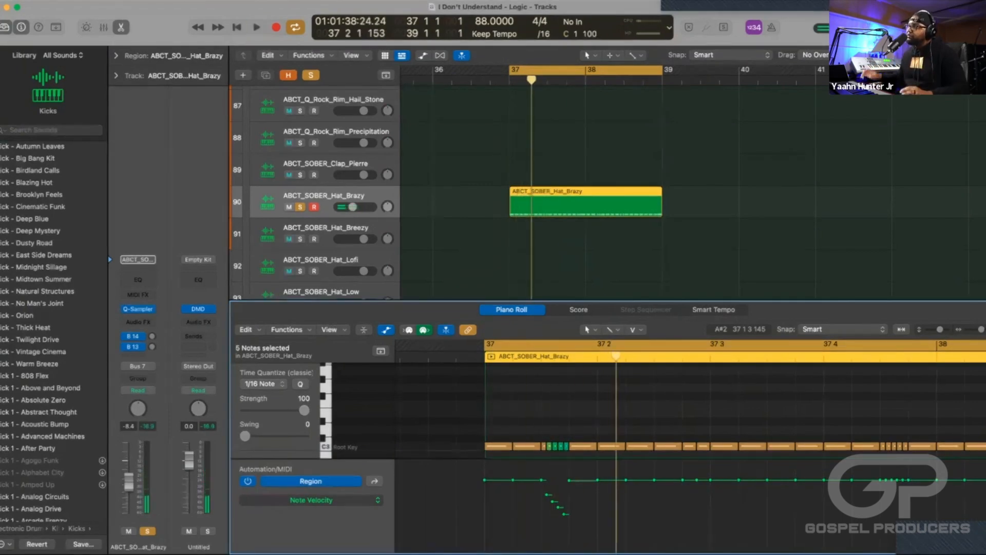
Examine the velocities across the rest of the hat region and play the pattern.
{"action": "scroll", "coordinate": [689, 447], "scroll_direction": "right", "scroll_amount": 2}
{"action": "scroll", "coordinate": [688, 447], "scroll_direction": "right", "scroll_amount": 1}
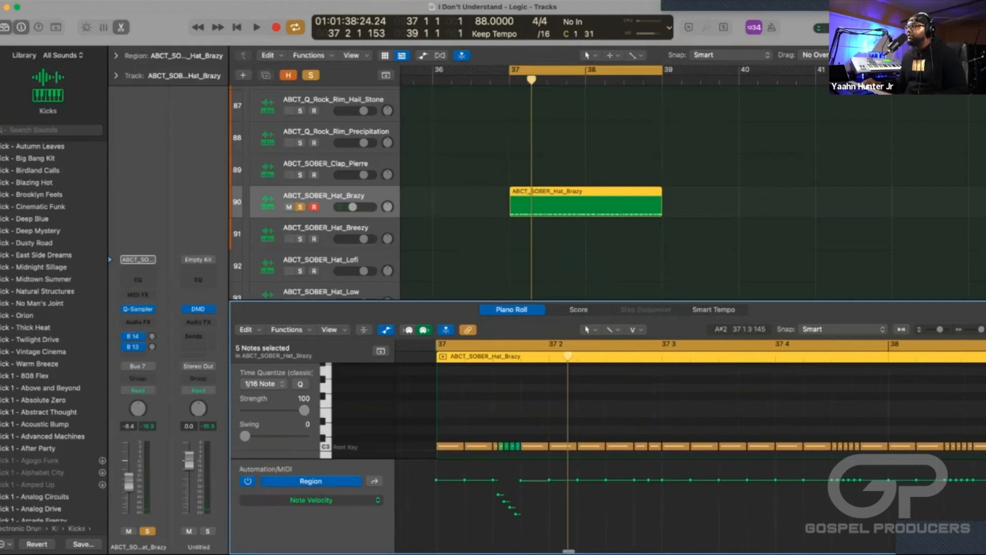
{"action": "scroll", "coordinate": [689, 446], "scroll_direction": "right", "scroll_amount": 5}
{"action": "scroll", "coordinate": [688, 446], "scroll_direction": "right", "scroll_amount": 3}
{"action": "scroll", "coordinate": [688, 447], "scroll_direction": "left", "scroll_amount": 5}
{"action": "scroll", "coordinate": [689, 447], "scroll_direction": "right", "scroll_amount": 12}
{"action": "scroll", "coordinate": [688, 447], "scroll_direction": "left", "scroll_amount": 6}
{"action": "scroll", "coordinate": [688, 447], "scroll_direction": "down", "scroll_amount": 2}
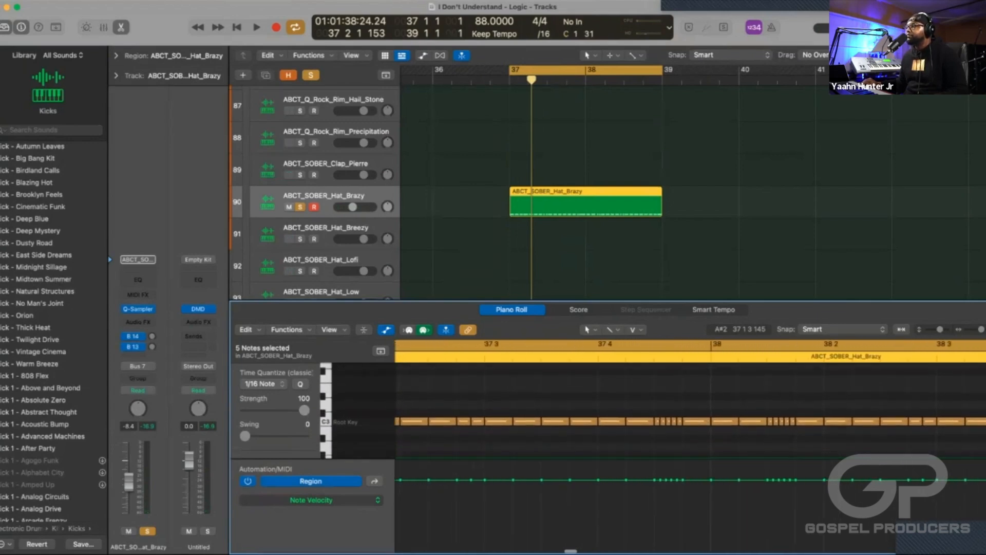
{"action": "key", "text": "space"}
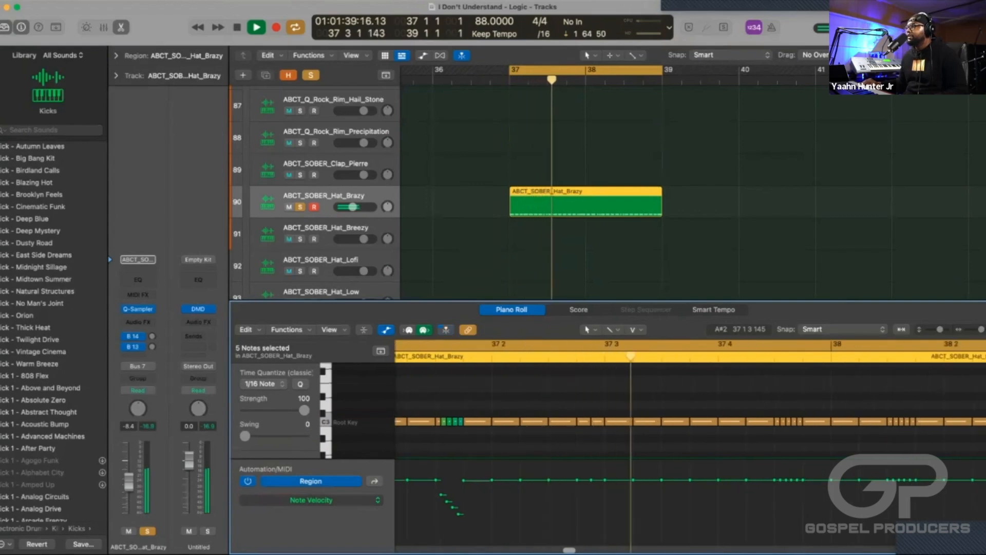
{"action": "key", "text": "space"}
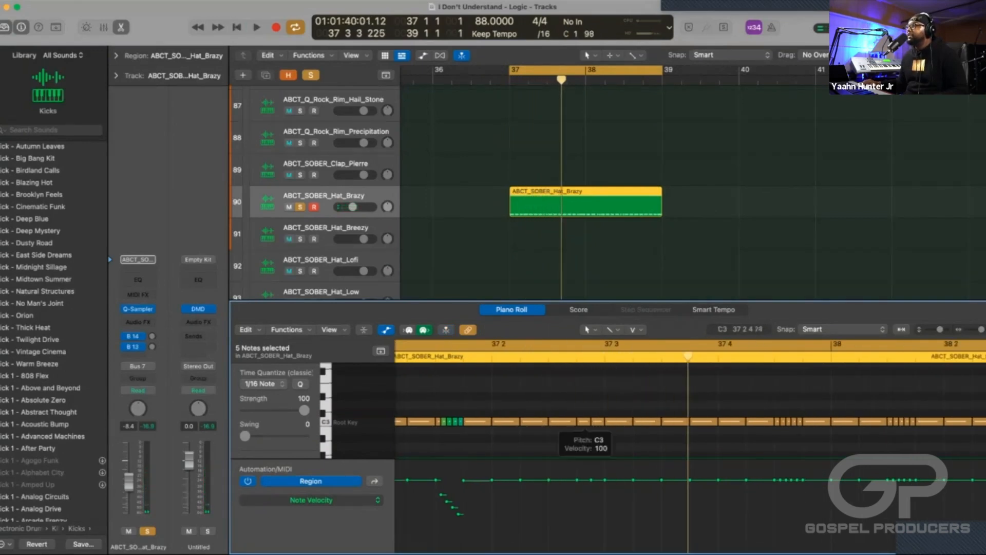
Set the velocity of the two short hat notes just before 37 3 to 69 and audition the pattern.
{"action": "left_click_drag", "start_coordinate": [599, 428], "coordinate": [585, 423]}
{"action": "scroll", "coordinate": [275, 411], "scroll_direction": "down", "scroll_amount": 5}
{"action": "left_click_drag", "start_coordinate": [291, 420], "coordinate": [284, 420]}
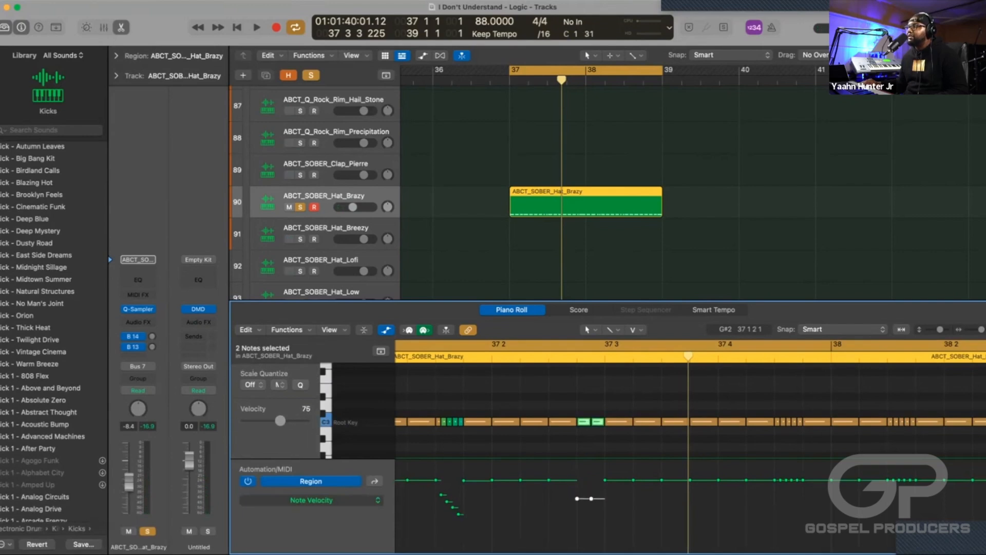
{"action": "left_click_drag", "start_coordinate": [277, 421], "coordinate": [276, 420]}
{"action": "key", "text": "space"}
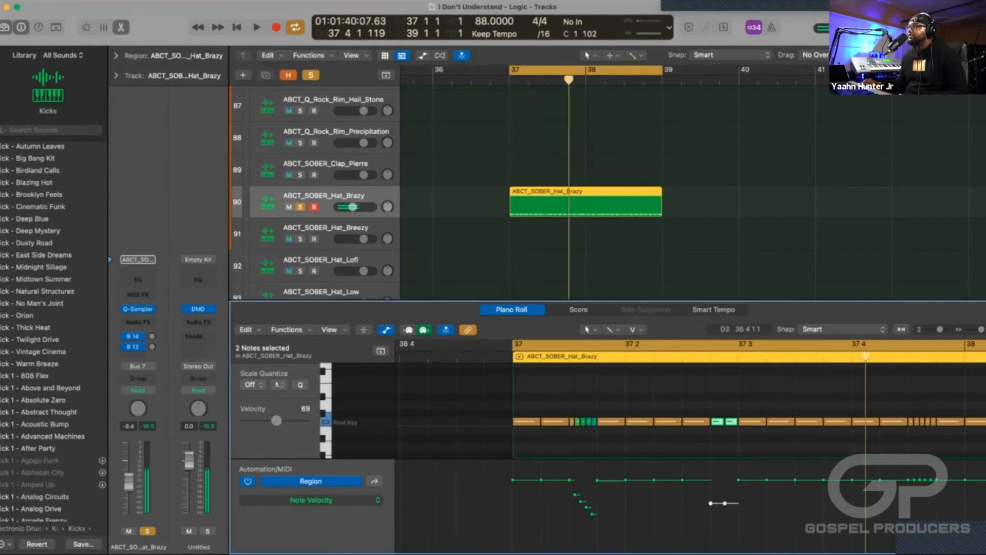
{"action": "key", "text": "space"}
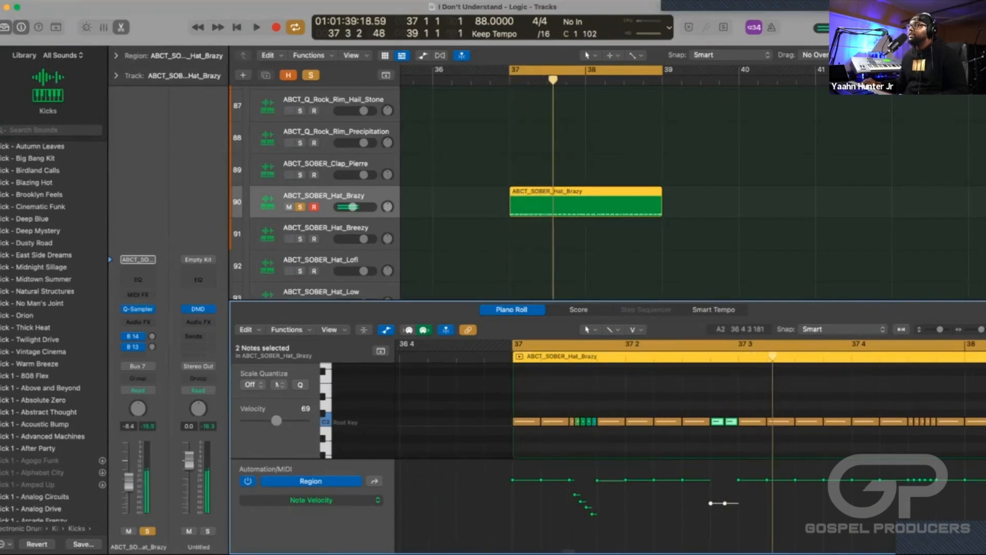
Display the Smart Controls Pitch automation for the hat region in place of note velocity.
{"action": "scroll", "coordinate": [564, 422], "scroll_direction": "right", "scroll_amount": 2}
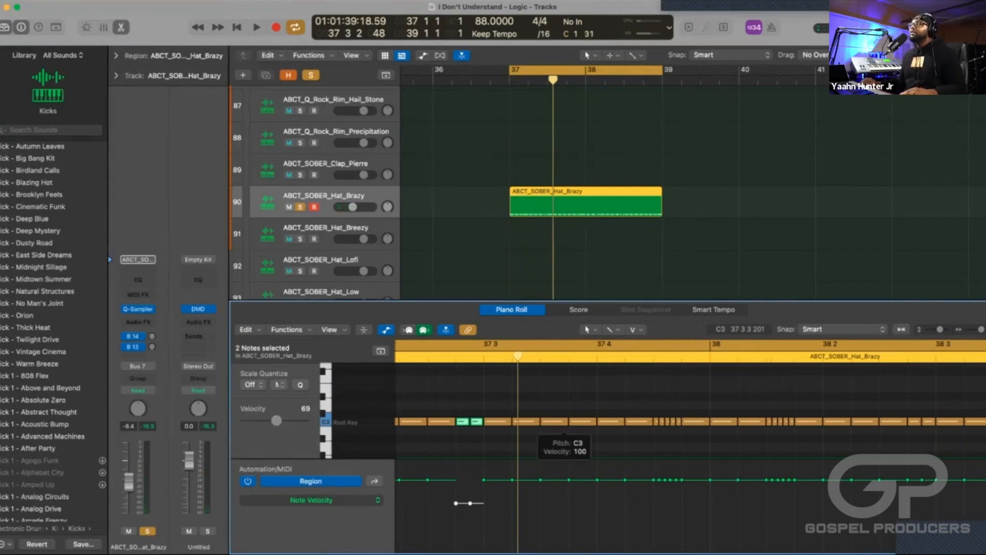
{"action": "scroll", "coordinate": [688, 436], "scroll_direction": "left", "scroll_amount": 4}
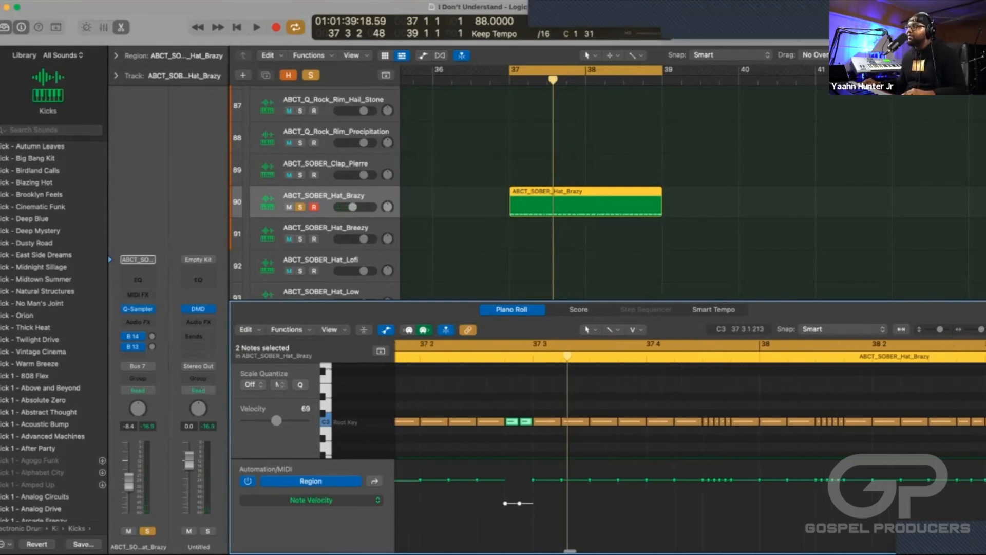
{"action": "scroll", "coordinate": [690, 446], "scroll_direction": "left", "scroll_amount": 2}
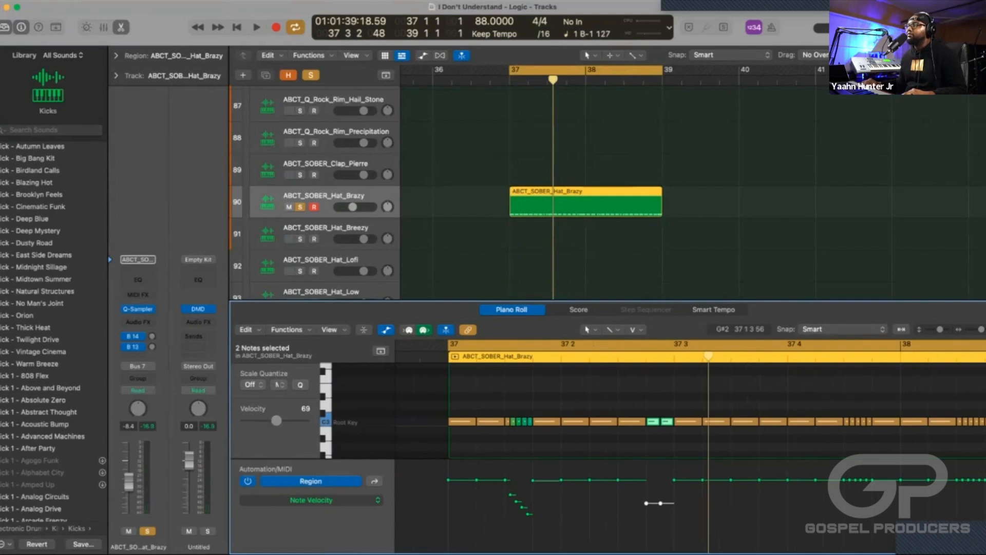
{"action": "left_click", "coordinate": [378, 501]}
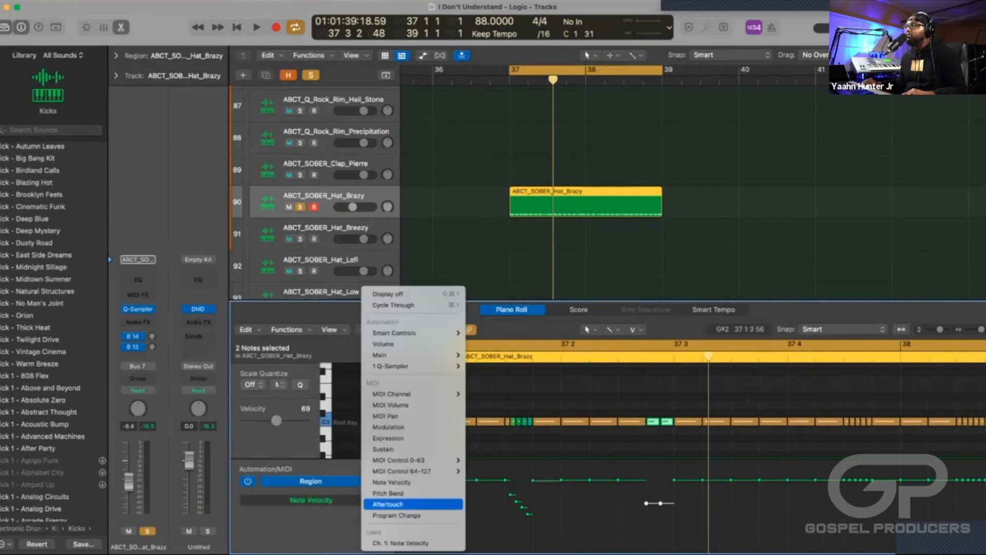
{"action": "mouse_move", "coordinate": [411, 333]}
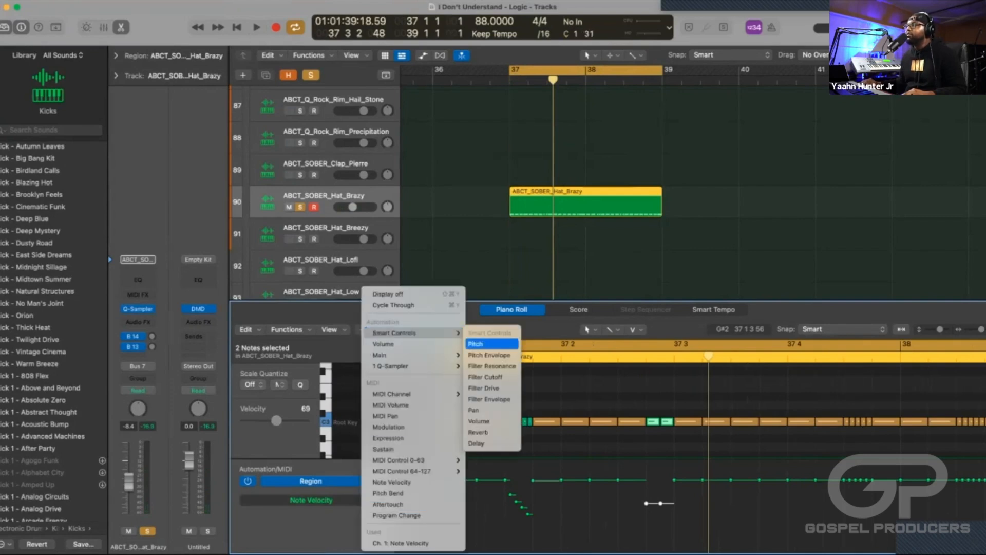
{"action": "left_click", "coordinate": [490, 344]}
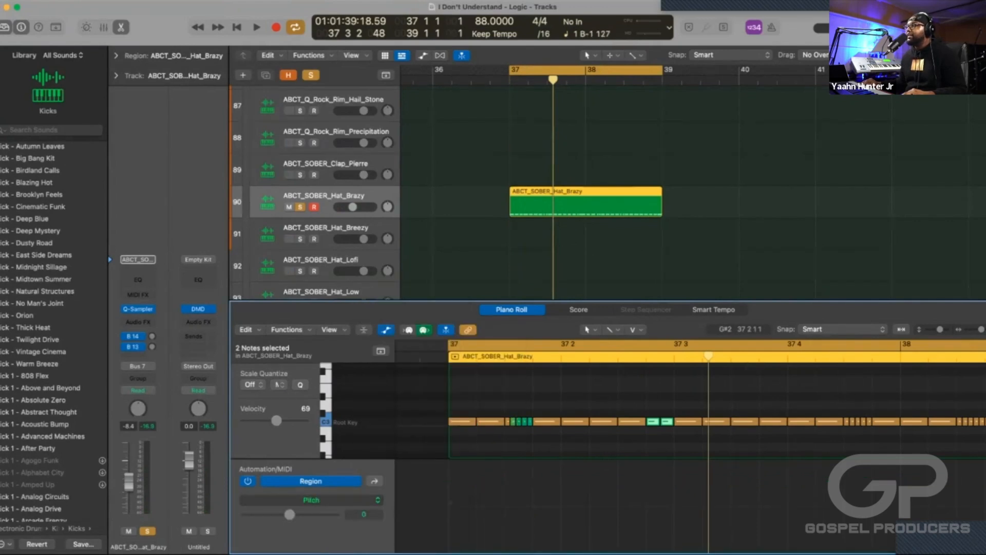
Try a pitch dip across the first hat roll, returning to 0 at its end, and audition it.
{"action": "left_click", "coordinate": [574, 506]}
{"action": "left_click", "coordinate": [512, 507]}
{"action": "mouse_move", "coordinate": [532, 507]}
{"action": "left_mouse_down"}
{"action": "mouse_move", "coordinate": [533, 523]}
{"action": "mouse_move", "coordinate": [533, 507]}
{"action": "left_mouse_up"}
{"action": "key", "text": "space"}
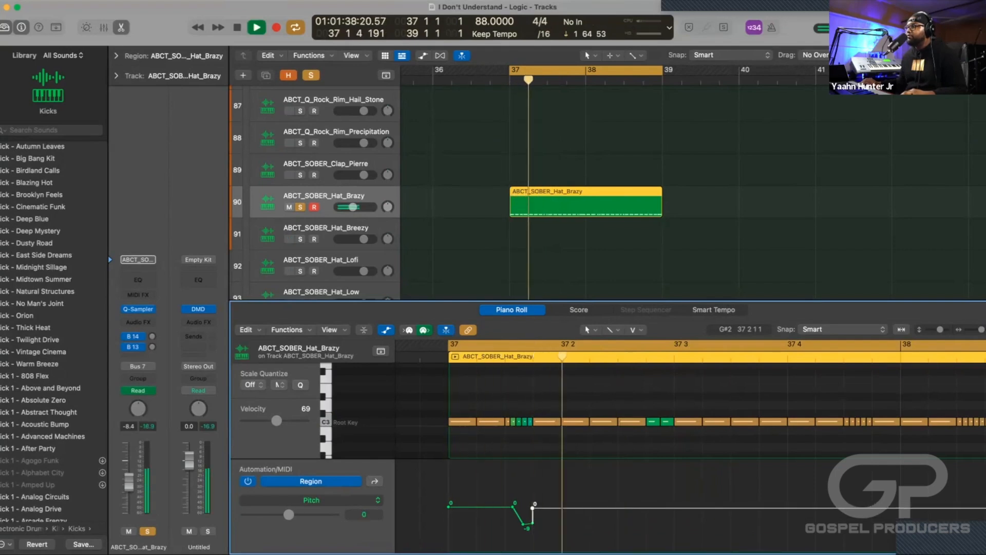
{"action": "key", "text": "space"}
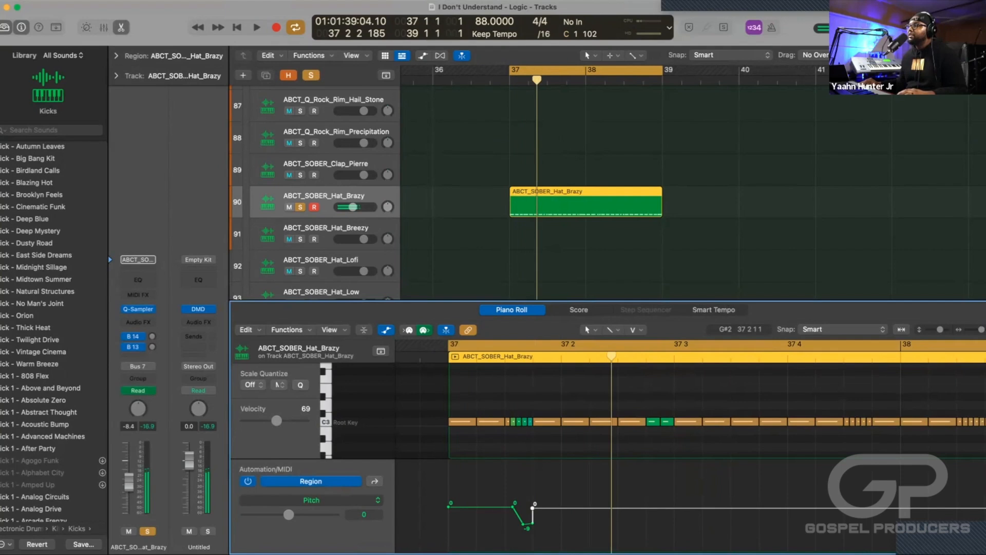
Delete the pitch automation points over the first hat roll and audition the pattern.
{"action": "left_click_drag", "start_coordinate": [553, 534], "coordinate": [456, 534]}
{"action": "key", "text": "Delete"}
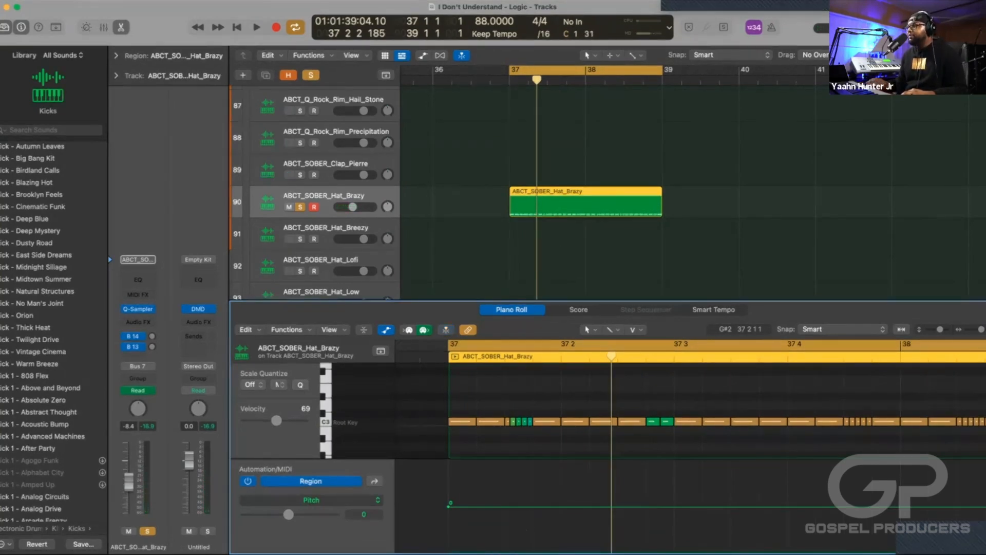
{"action": "key", "text": "space"}
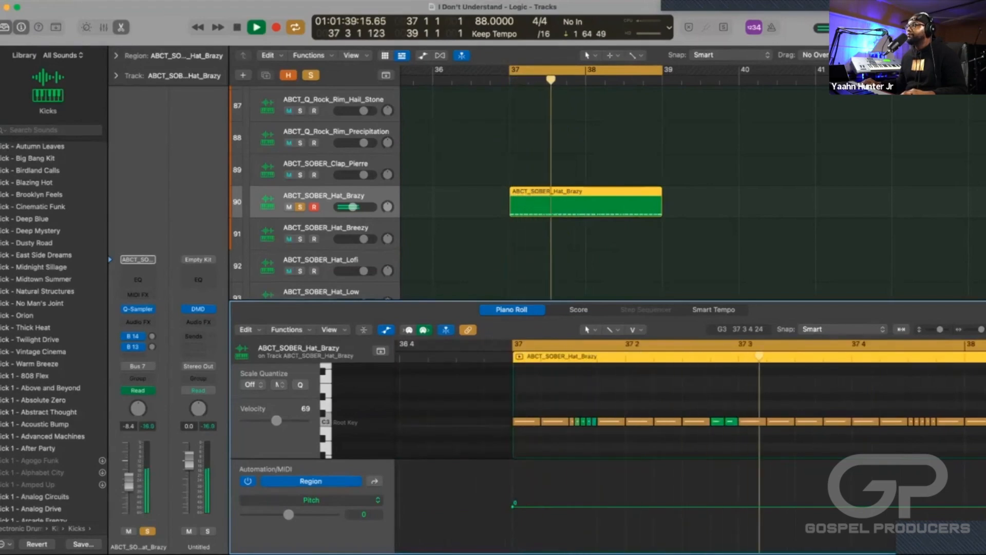
{"action": "key", "text": "space"}
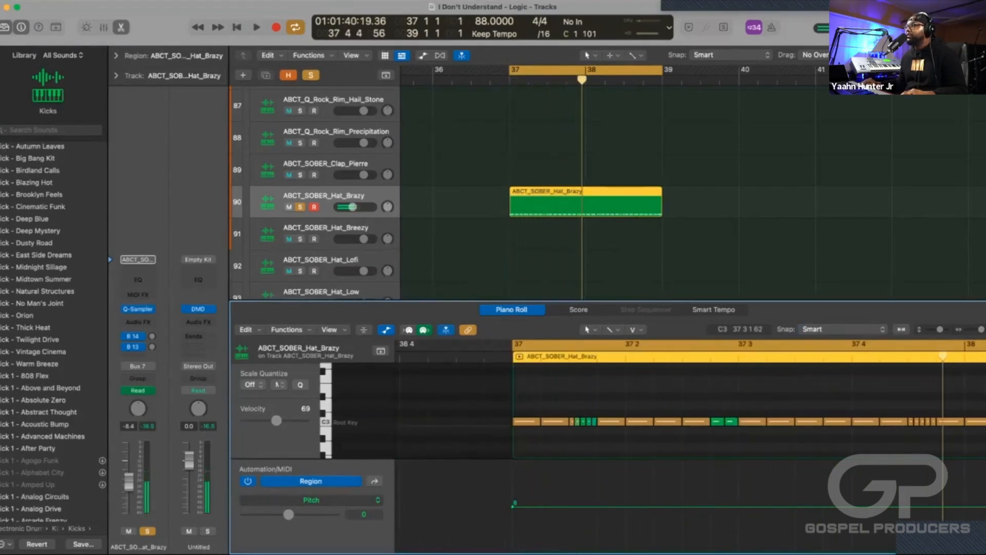
Switch the automation display to Note Velocity, ramp the velocities down across the roll just before bar 38, and audition it.
{"action": "left_click", "coordinate": [355, 500]}
{"action": "left_click", "coordinate": [360, 511]}
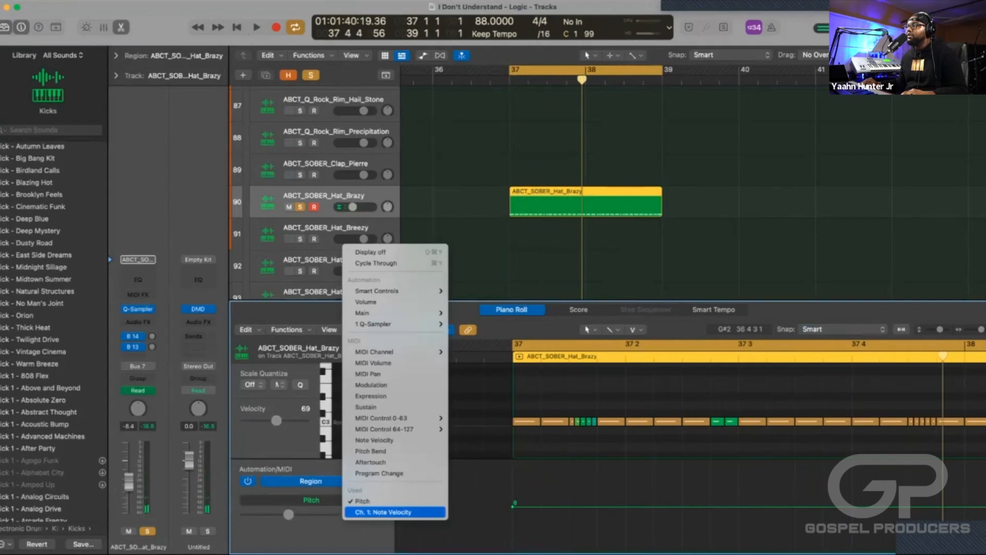
{"action": "scroll", "coordinate": [688, 422], "scroll_direction": "right", "scroll_amount": 5}
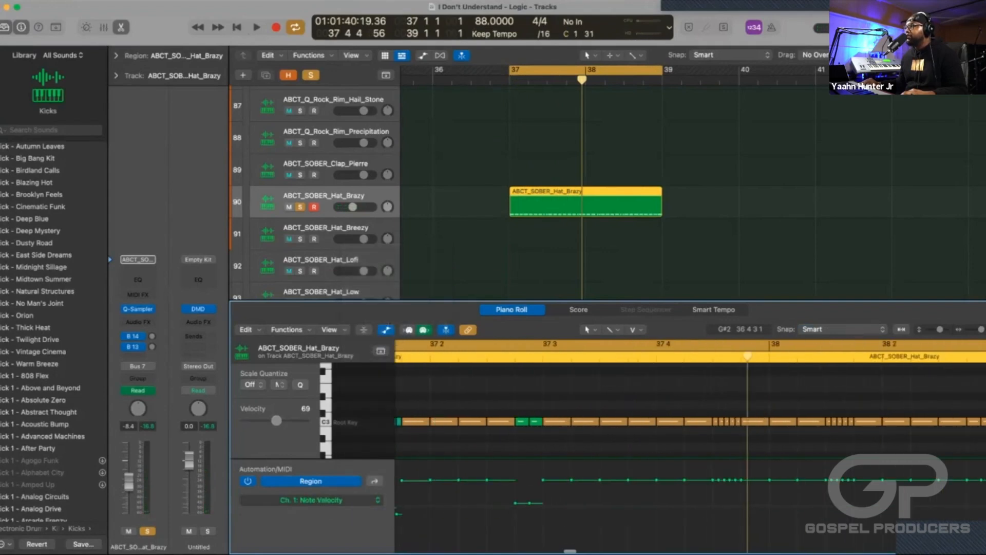
{"action": "left_click_drag", "start_coordinate": [714, 492], "coordinate": [766, 525]}
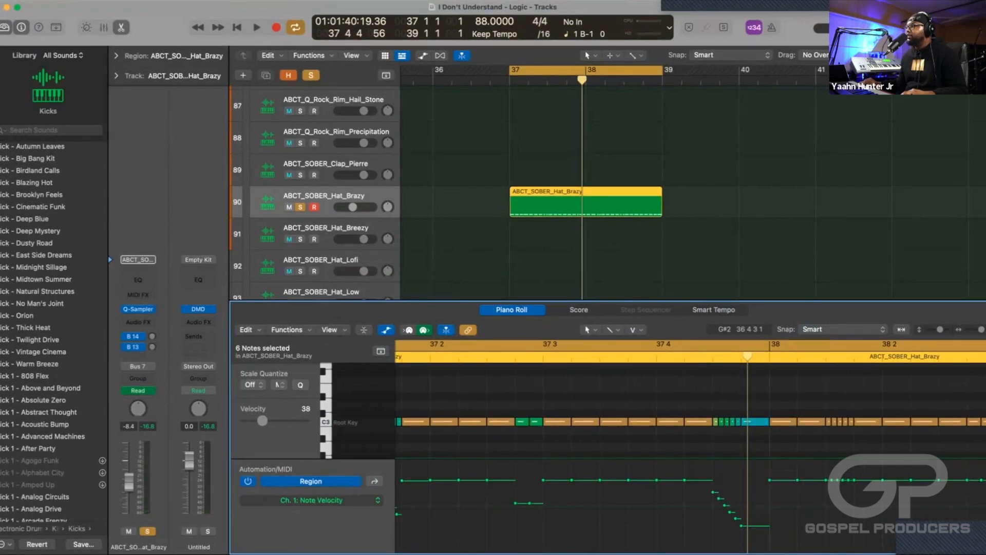
{"action": "key", "text": "space"}
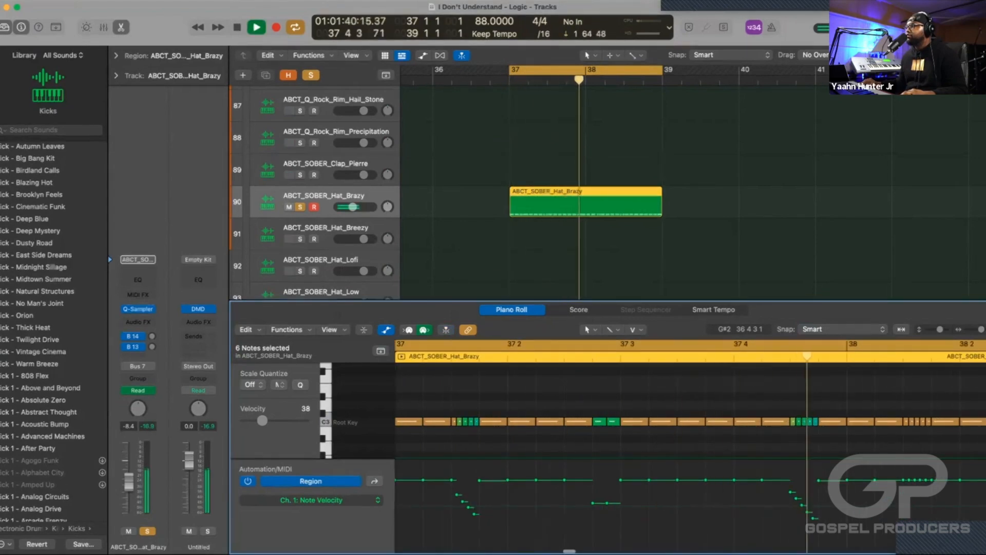
{"action": "key", "text": "space"}
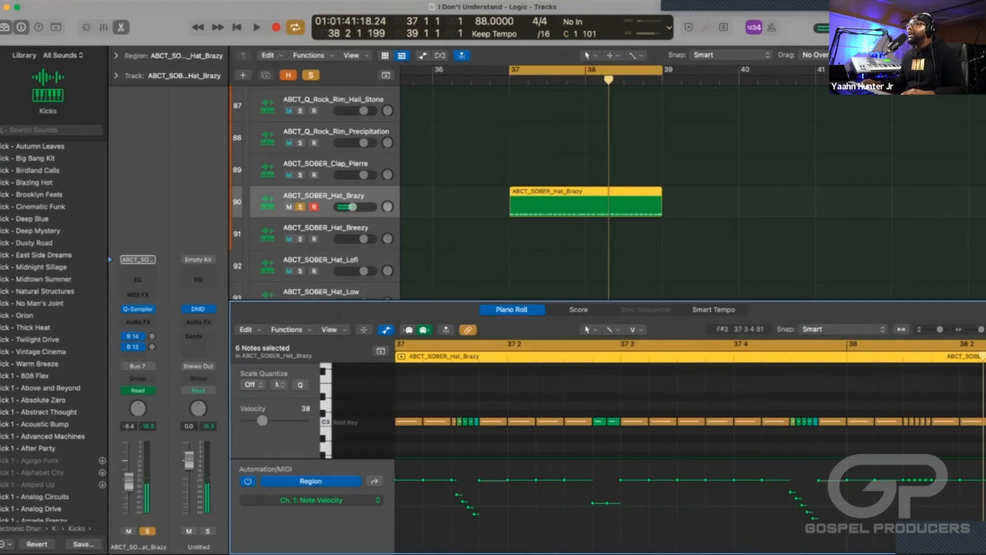
Split the ABCT_SOBER_Hat_Brazy region at bar 38 and delete its second half.
{"action": "left_click_drag", "start_coordinate": [609, 80], "coordinate": [581, 79]}
{"action": "key", "text": "ctrl+period"}
{"action": "key", "text": "ctrl+period"}
{"action": "key", "text": "ctrl+comma"}
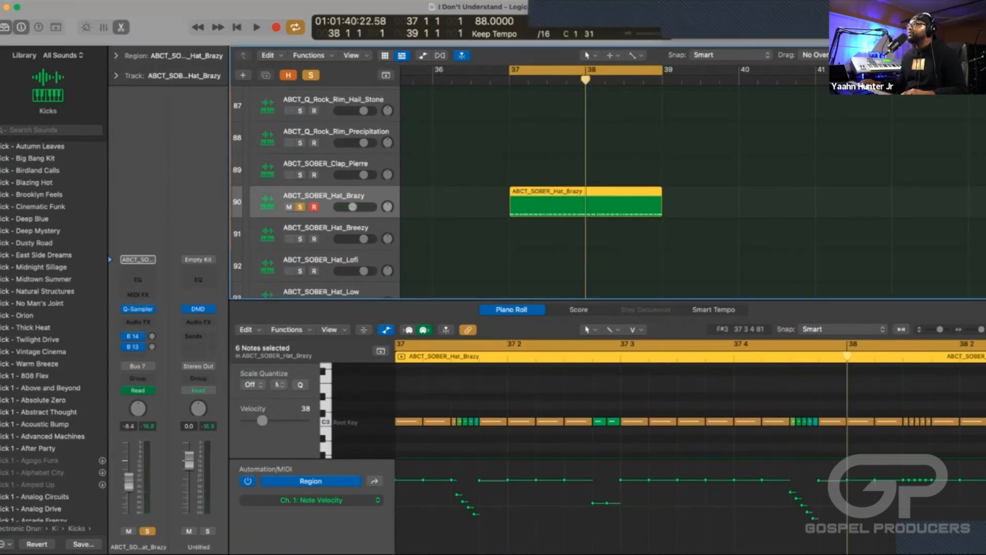
{"action": "key", "text": "super+t"}
{"action": "key", "text": "Delete"}
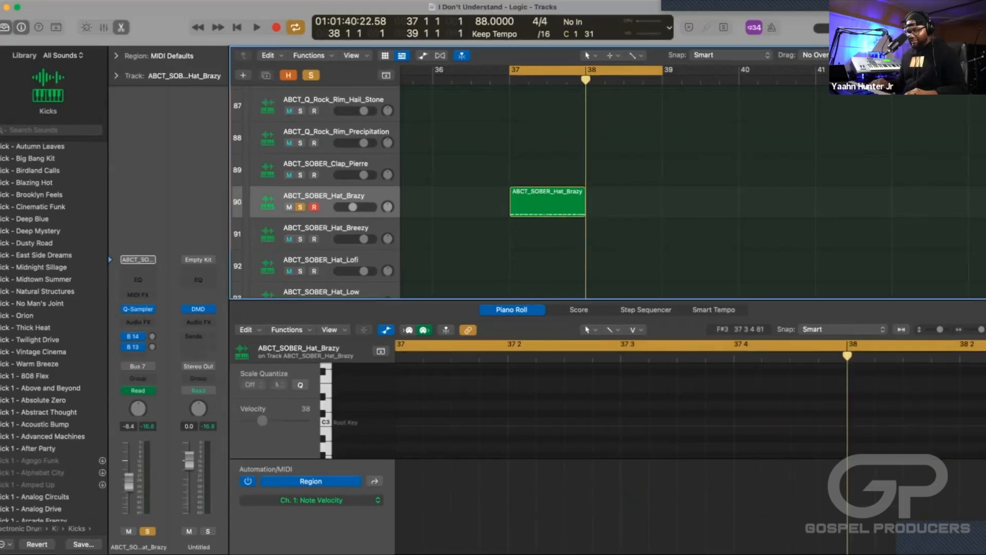
Close the Piano Roll and repeat the bar 37 ABCT_SOBER_Hat_Brazy region once so it also fills bar 38.
{"action": "key", "text": "a"}
{"action": "key", "text": "a"}
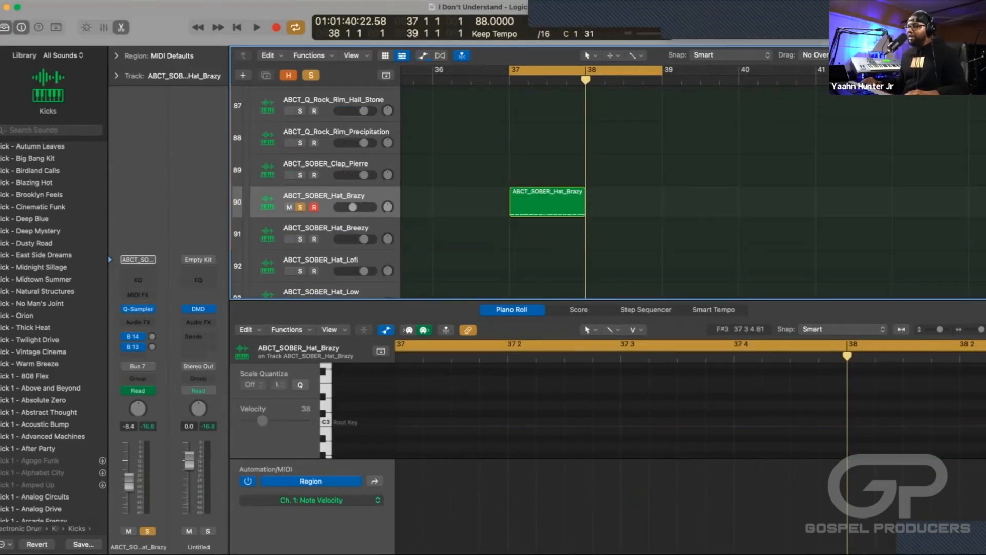
{"action": "key", "text": "e"}
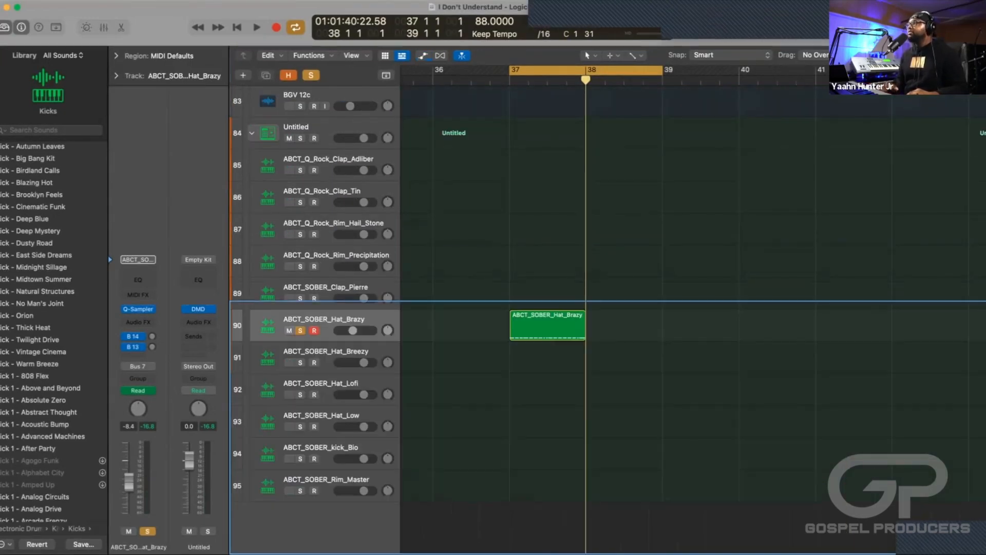
{"action": "left_click", "coordinate": [548, 325]}
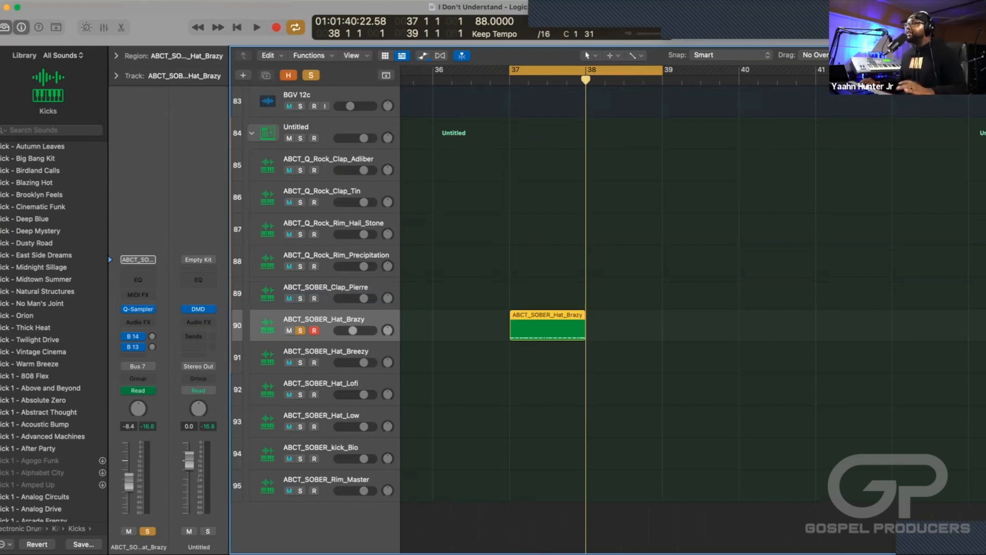
{"action": "key", "text": "super+r"}
Clear the hat track's solo, play the pattern within the mix, and lower the ABCT_SOBER_Hat_Brazy track volume to -14.2 dB.
{"action": "key", "text": "ctrl+s"}
{"action": "key", "text": "space"}
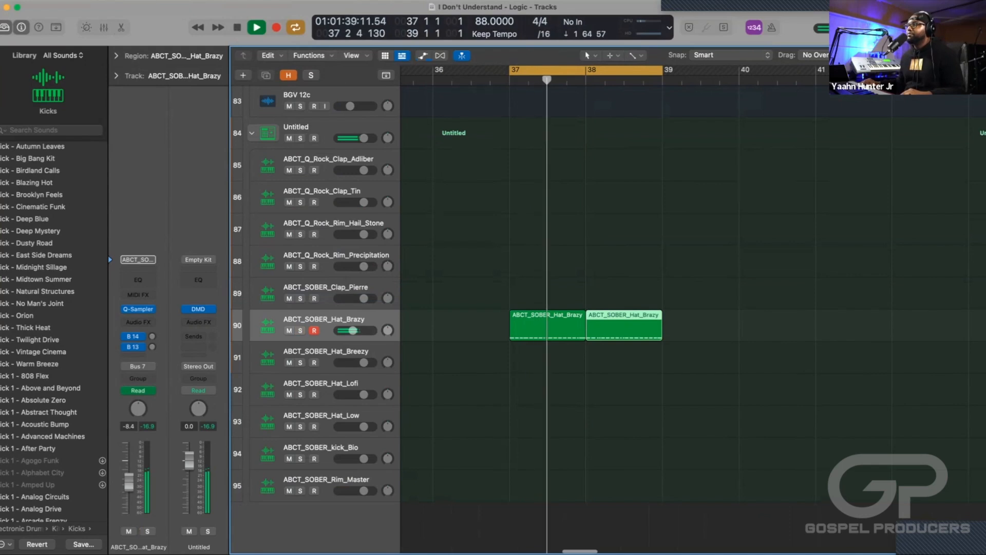
{"action": "left_click_drag", "start_coordinate": [353, 330], "coordinate": [348, 330]}
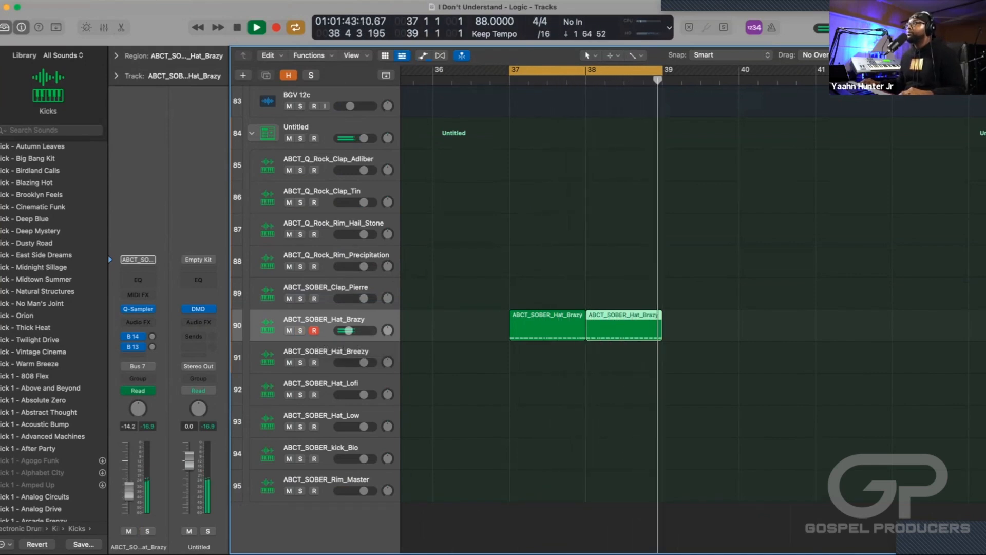
{"action": "key", "text": "space"}
Collapse the Untitled drum kit track stack and flatten it into separate tracks.
{"action": "scroll", "coordinate": [323, 308], "scroll_direction": "up", "scroll_amount": 2}
{"action": "scroll", "coordinate": [566, 308], "scroll_direction": "up", "scroll_amount": 6}
{"action": "scroll", "coordinate": [565, 308], "scroll_direction": "down", "scroll_amount": 4}
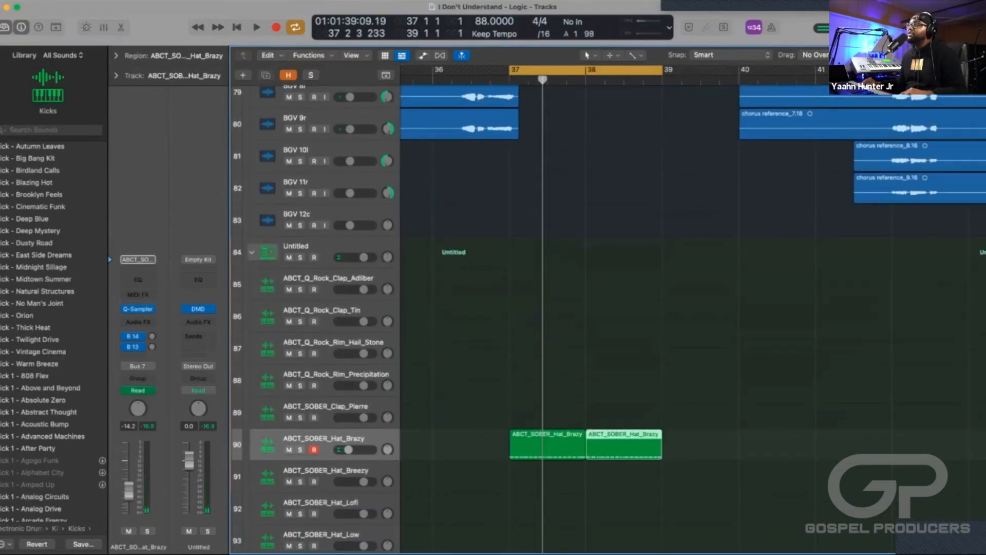
{"action": "scroll", "coordinate": [565, 308], "scroll_direction": "down", "scroll_amount": 3}
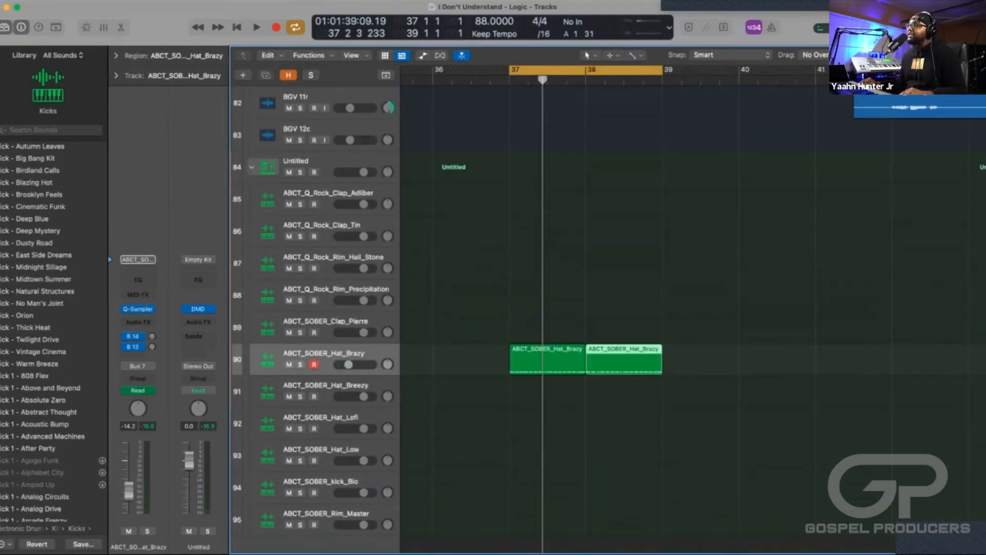
{"action": "scroll", "coordinate": [565, 308], "scroll_direction": "up", "scroll_amount": 2}
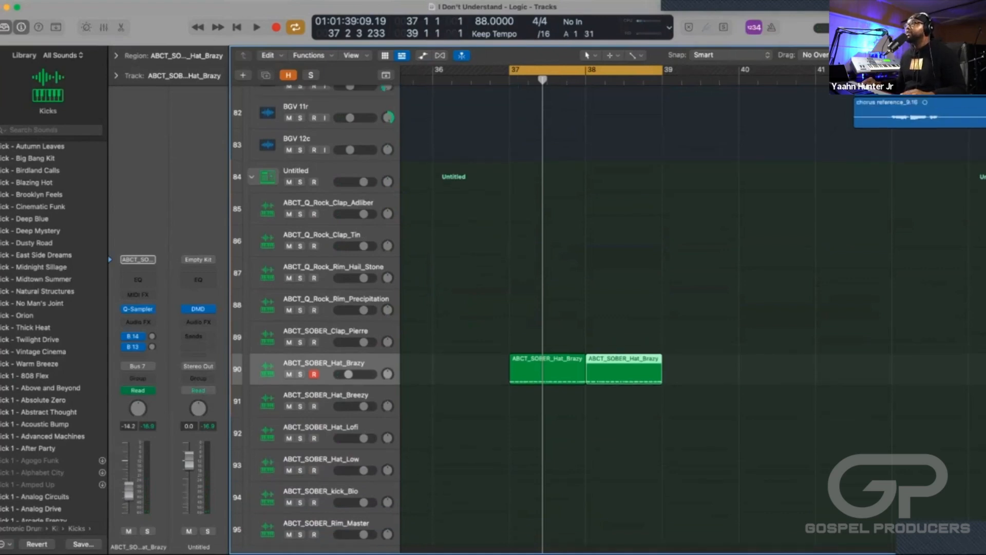
{"action": "left_click", "coordinate": [252, 214]}
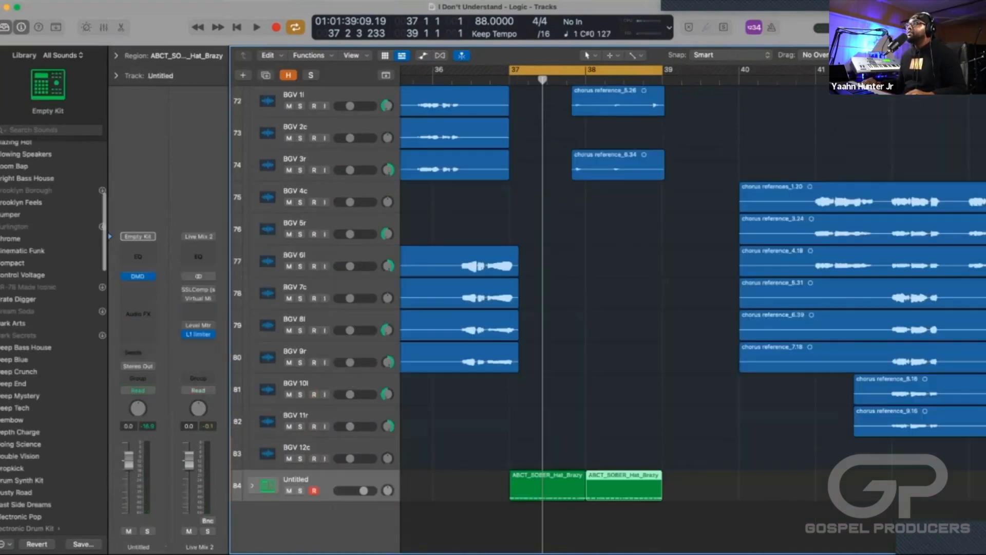
{"action": "right_click", "coordinate": [316, 298]}
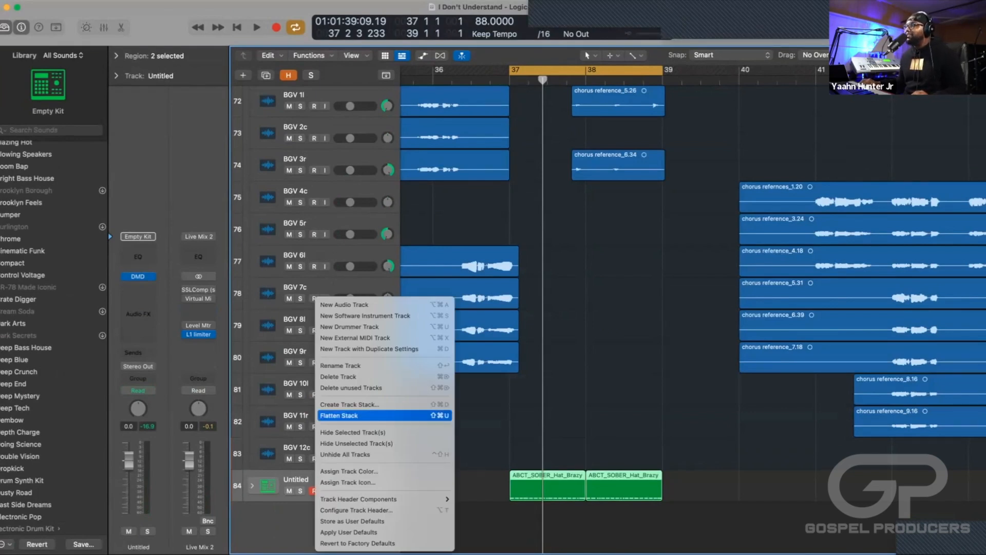
{"action": "left_click", "coordinate": [360, 415]}
{"action": "scroll", "coordinate": [565, 309], "scroll_direction": "down", "scroll_amount": 5}
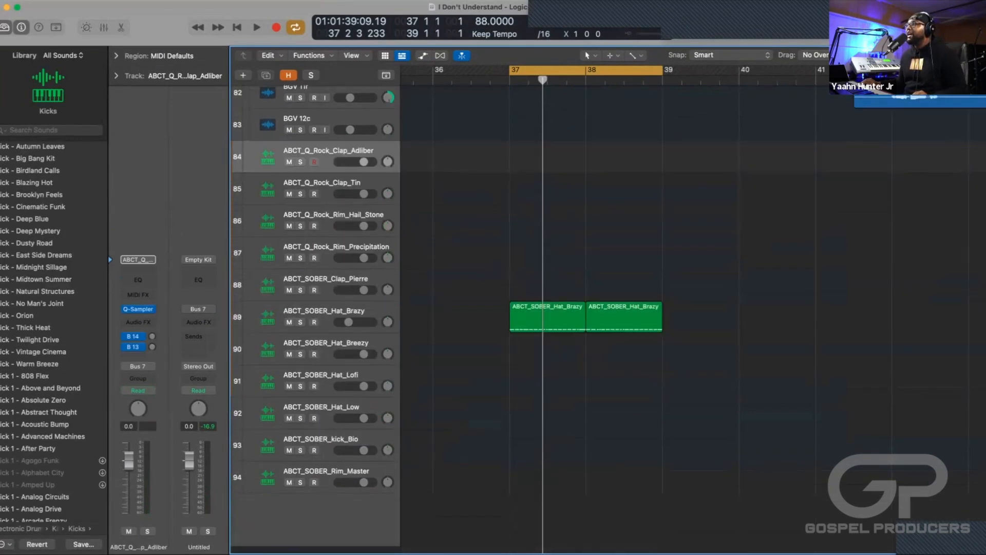
Open Quick Sampler on the ABCT_SOBER_Hat_Brazy track and audition the hat pattern.
{"action": "scroll", "coordinate": [565, 308], "scroll_direction": "up", "scroll_amount": 1}
{"action": "scroll", "coordinate": [565, 308], "scroll_direction": "up", "scroll_amount": 3}
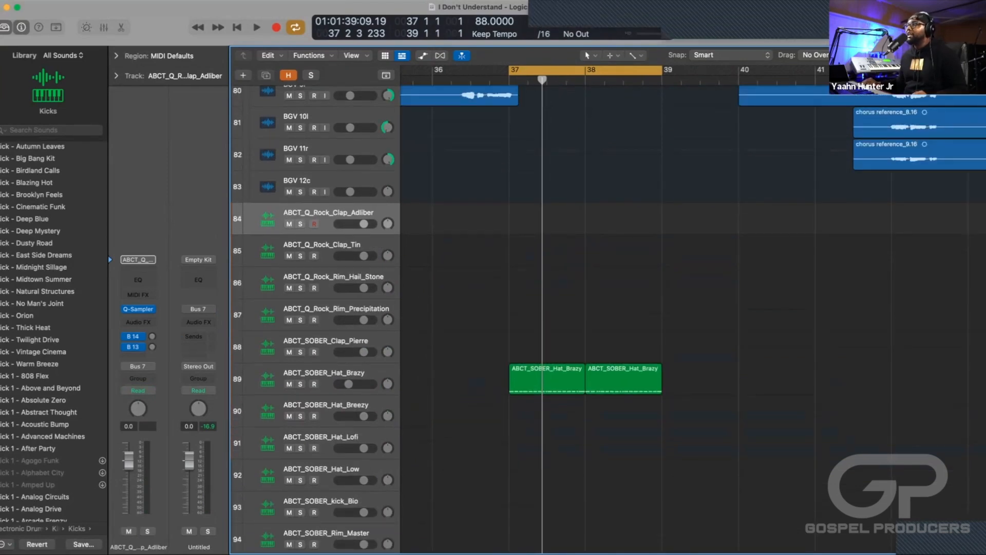
{"action": "left_click", "coordinate": [325, 341]}
{"action": "left_click", "coordinate": [324, 373]}
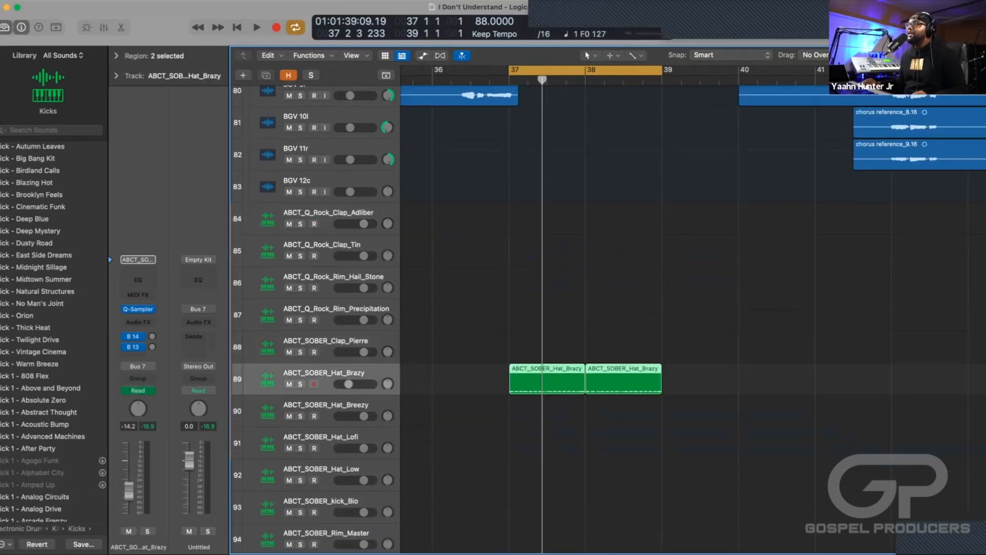
{"action": "left_click", "coordinate": [139, 308]}
{"action": "left_click_drag", "start_coordinate": [617, 84], "coordinate": [541, 84]}
{"action": "left_click", "coordinate": [233, 84]}
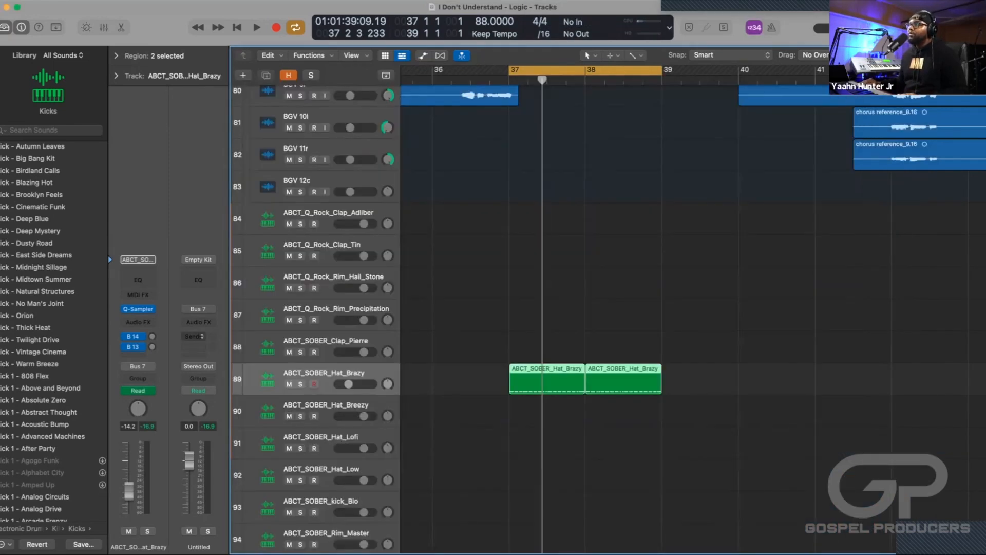
{"action": "left_click", "coordinate": [139, 309]}
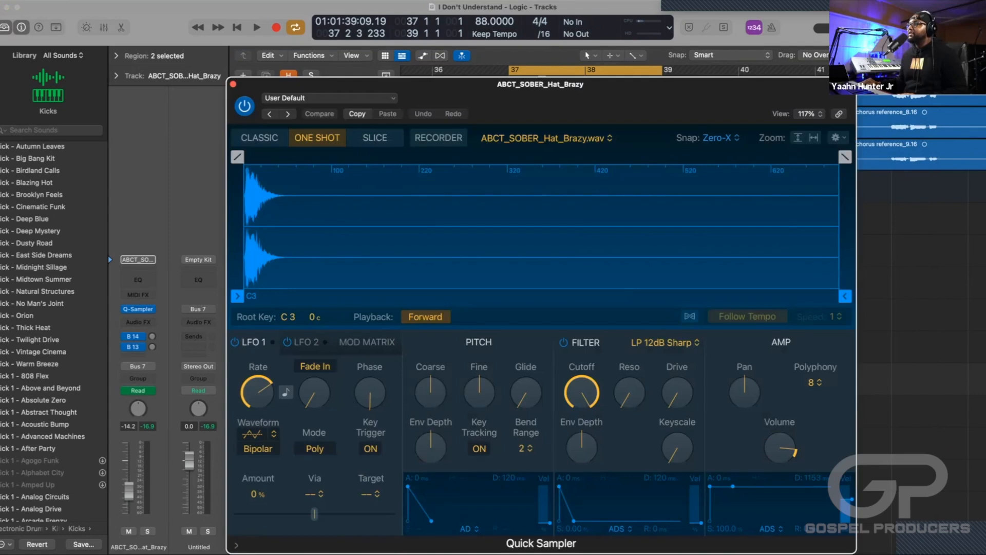
{"action": "key", "text": "space"}
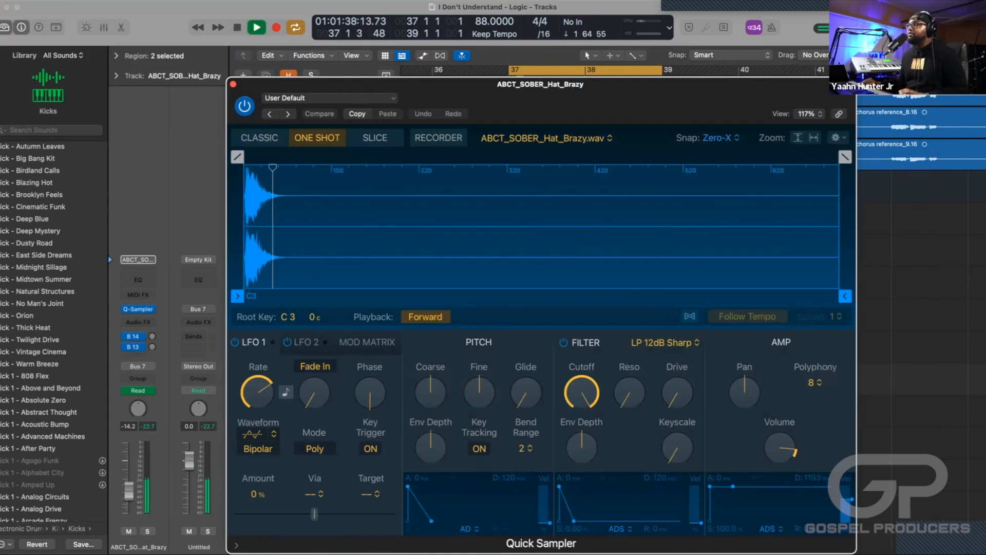
{"action": "key", "text": "space"}
Trim the hat sample's end to 0.052 s with a 0.012 s fade-out, audition it, and close Quick Sampler.
{"action": "mouse_move", "coordinate": [845, 157]}
{"action": "left_mouse_down"}
{"action": "mouse_move", "coordinate": [791, 157]}
{"action": "mouse_move", "coordinate": [834, 156]}
{"action": "left_mouse_up"}
{"action": "left_click_drag", "start_coordinate": [845, 295], "coordinate": [295, 295]}
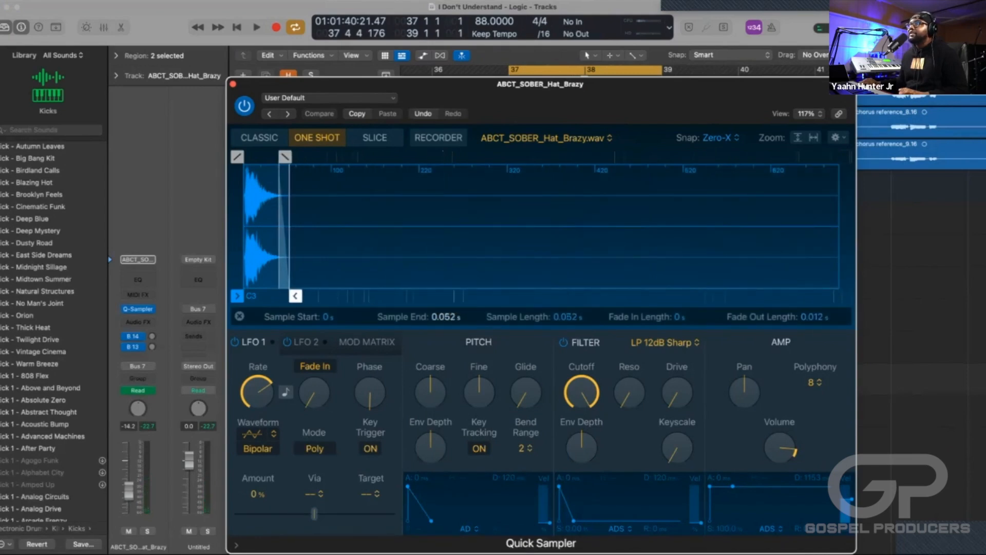
{"action": "key", "text": "space"}
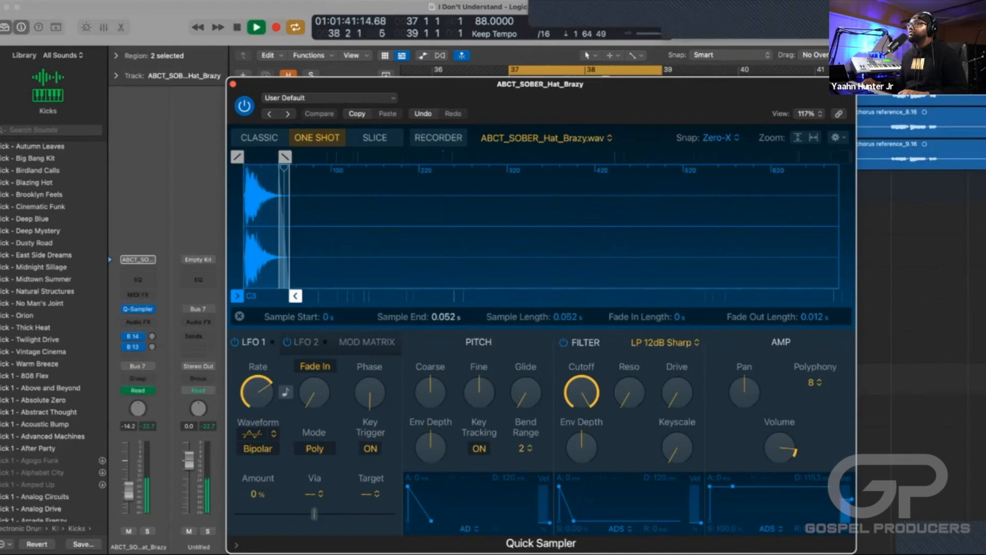
{"action": "key", "text": "space"}
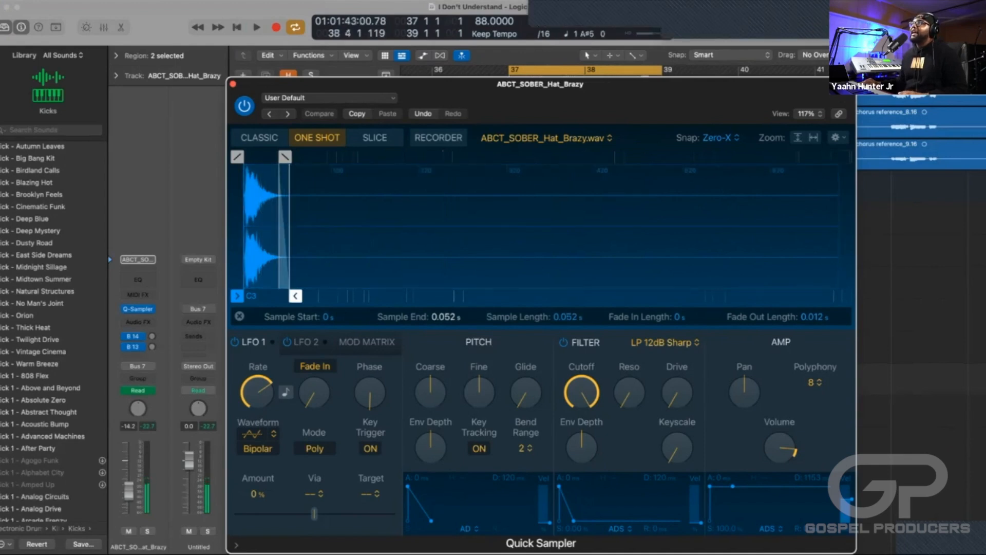
{"action": "key", "text": "super+w"}
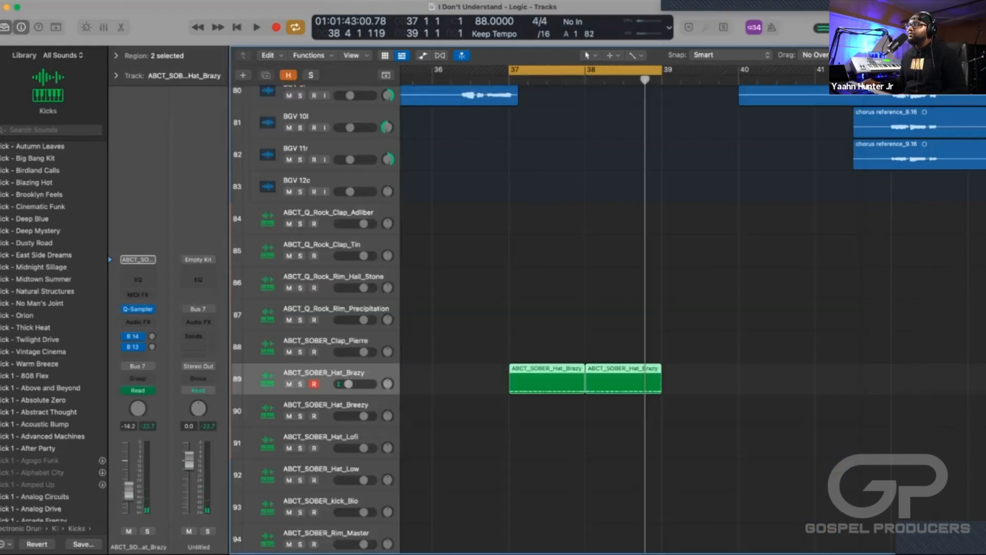
Move the ABCT_SOBER_Hat_Brazy track up to directly below the Big Clap track.
{"action": "scroll", "coordinate": [609, 318], "scroll_direction": "up", "scroll_amount": 4}
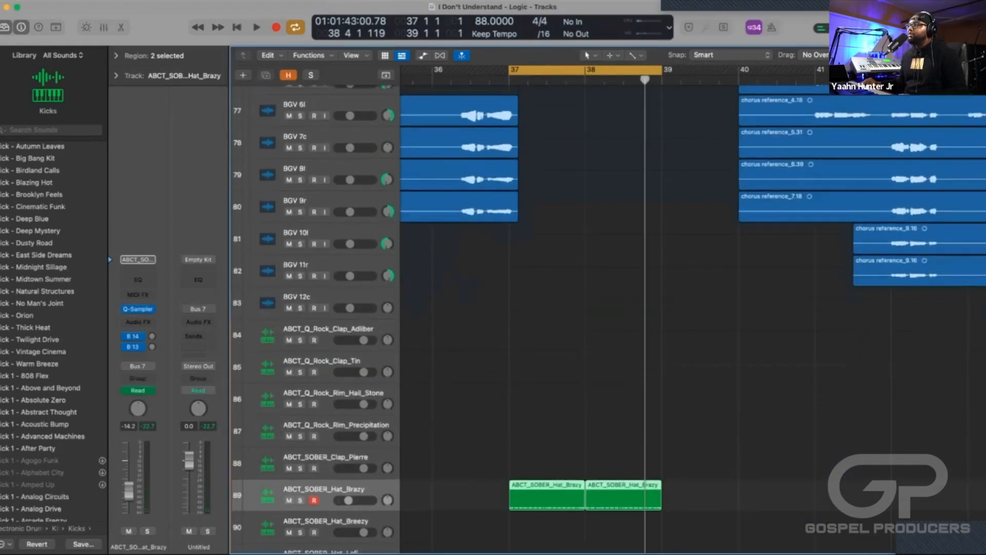
{"action": "scroll", "coordinate": [609, 319], "scroll_direction": "up", "scroll_amount": 3}
{"action": "scroll", "coordinate": [608, 319], "scroll_direction": "up", "scroll_amount": 20}
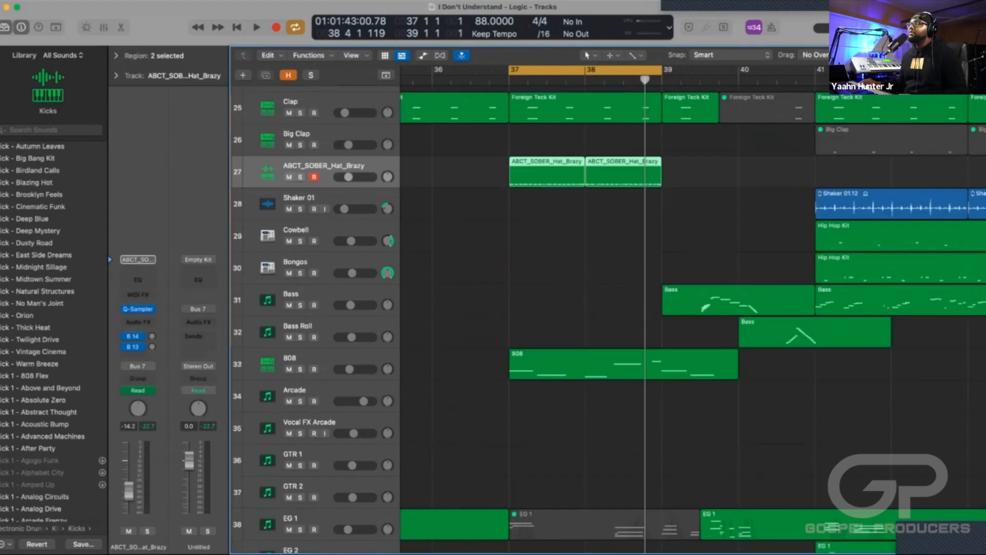
Turn off cycle playback and play the arrangement from bar 37 to bar 41, with the timeline zoomed out.
{"action": "key", "text": "c"}
{"action": "key", "text": "comma"}
{"action": "key", "text": "comma"}
{"action": "key", "text": "space"}
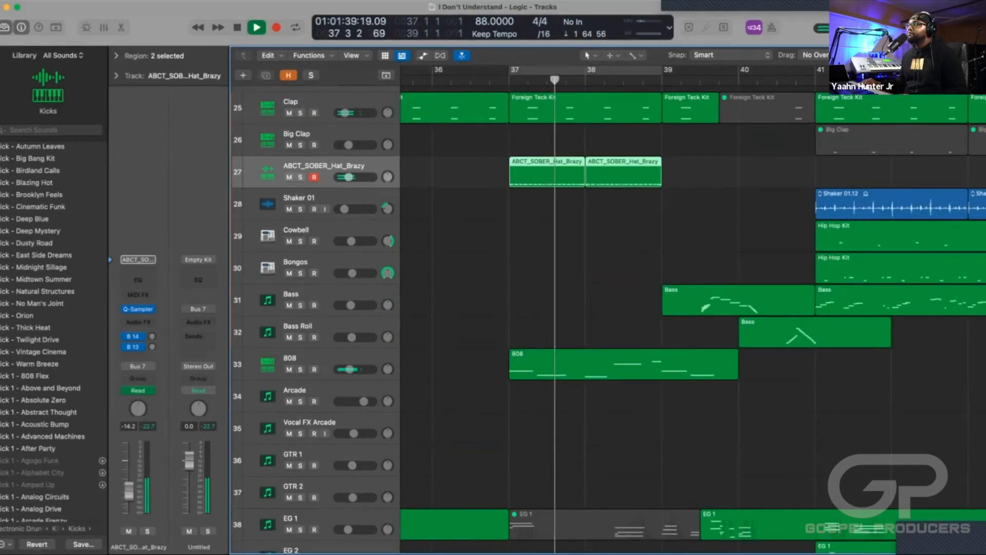
{"action": "key", "text": "super+Left"}
{"action": "key", "text": "super+Left"}
{"action": "key", "text": "super+Left"}
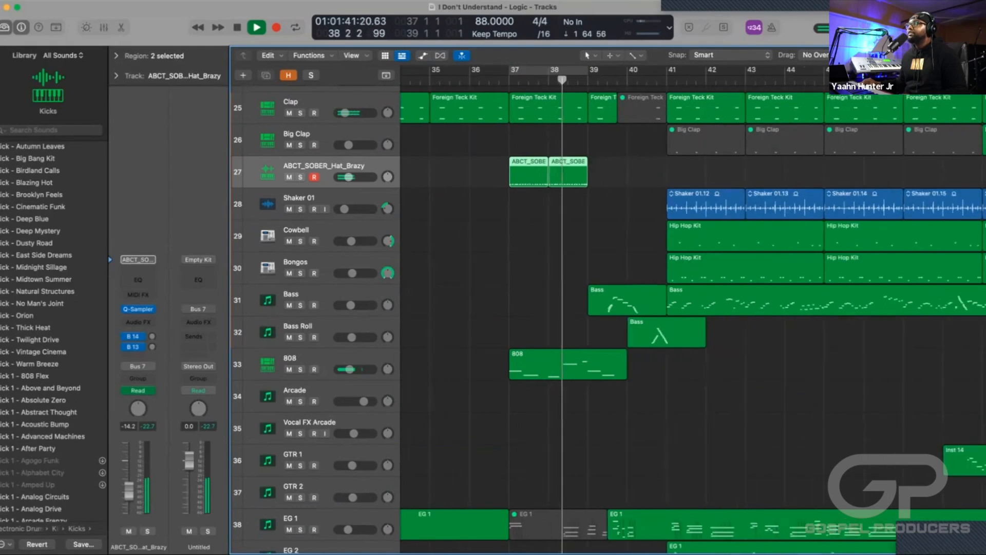
{"action": "scroll", "coordinate": [692, 313], "scroll_direction": "down", "scroll_amount": 1}
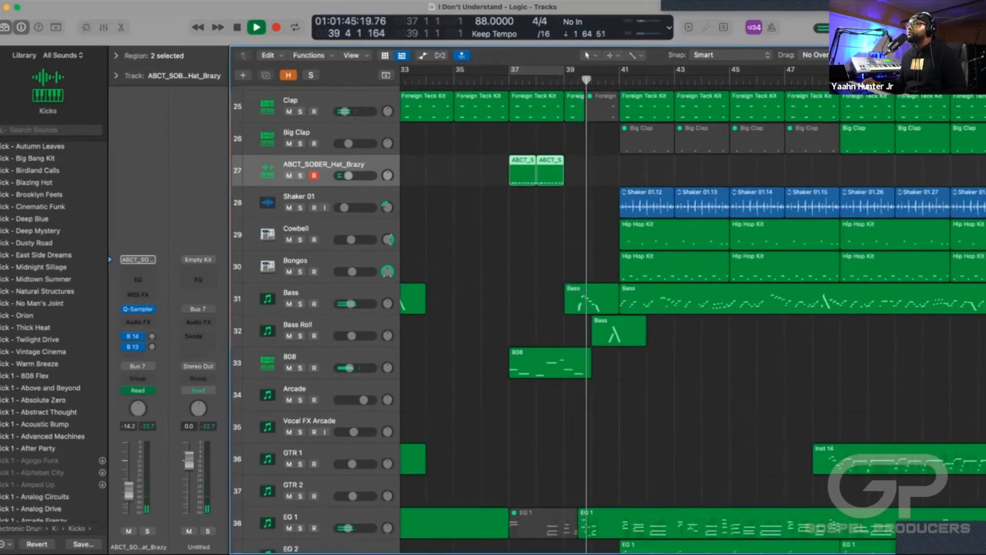
{"action": "scroll", "coordinate": [692, 313], "scroll_direction": "down", "scroll_amount": 5}
{"action": "scroll", "coordinate": [692, 313], "scroll_direction": "up", "scroll_amount": 12}
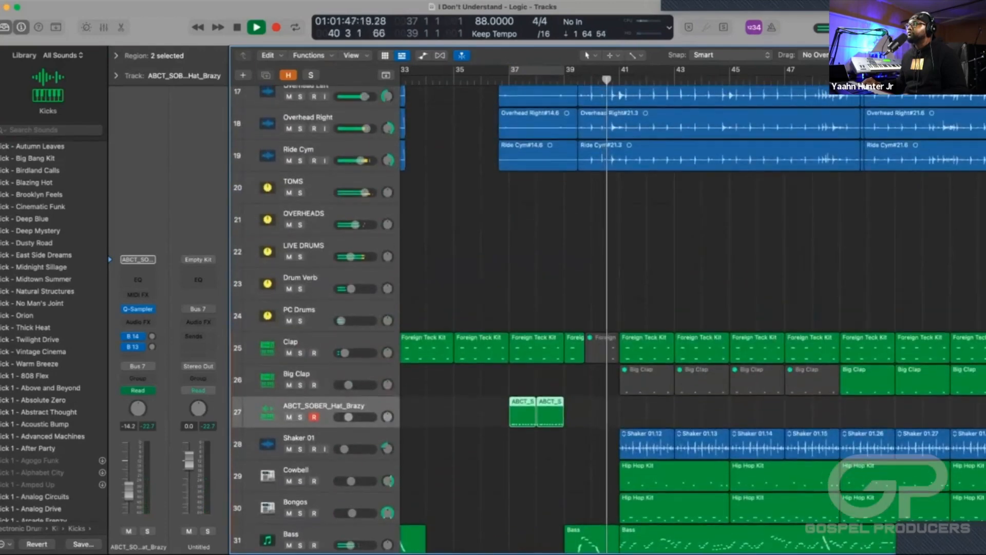
{"action": "scroll", "coordinate": [692, 314], "scroll_direction": "down", "scroll_amount": 3}
{"action": "scroll", "coordinate": [692, 313], "scroll_direction": "down", "scroll_amount": 1}
{"action": "key", "text": "space"}
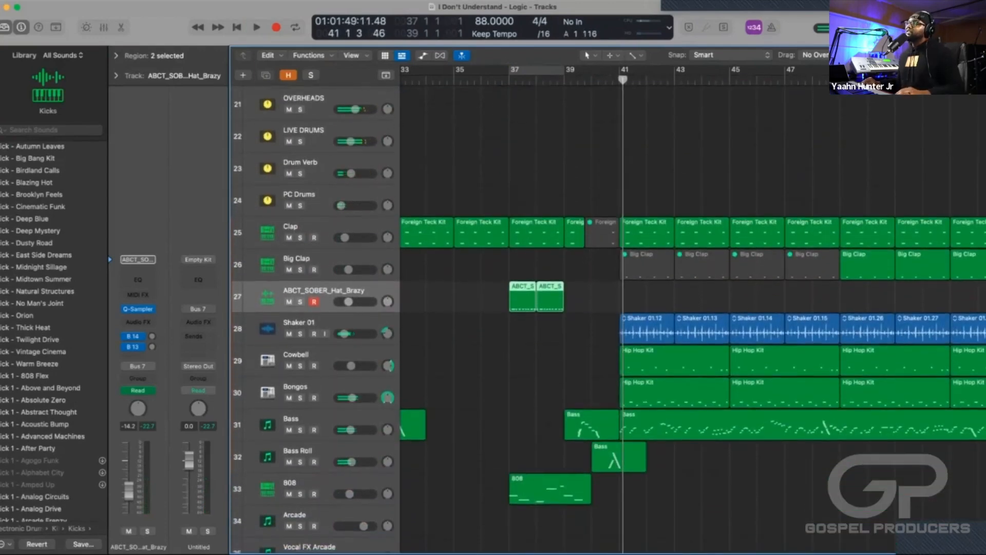
Play the arrangement from bar 40 with cycle playback off and look over the instrument tracks below the hat.
{"action": "scroll", "coordinate": [693, 313], "scroll_direction": "down", "scroll_amount": 8}
{"action": "scroll", "coordinate": [692, 313], "scroll_direction": "down", "scroll_amount": 1}
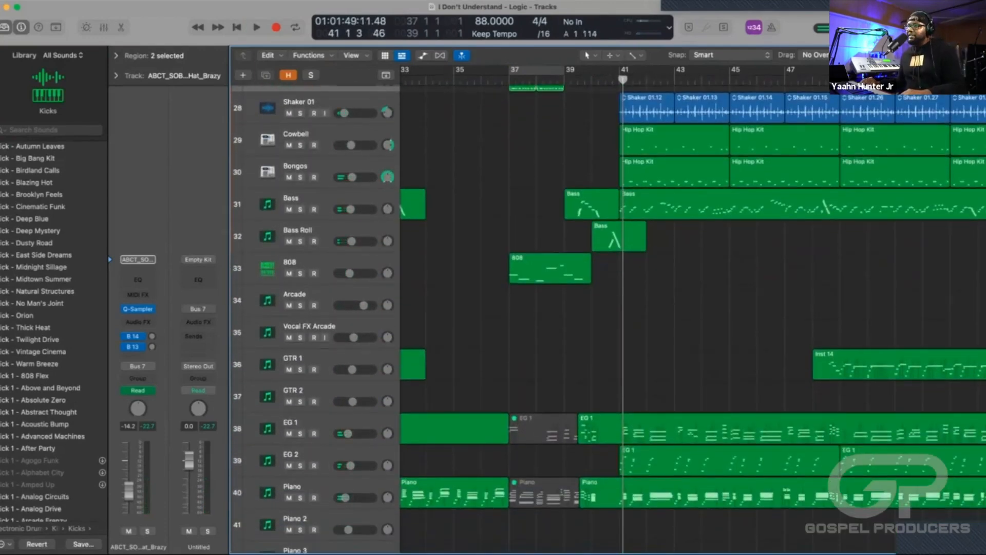
{"action": "scroll", "coordinate": [693, 313], "scroll_direction": "up", "scroll_amount": 15}
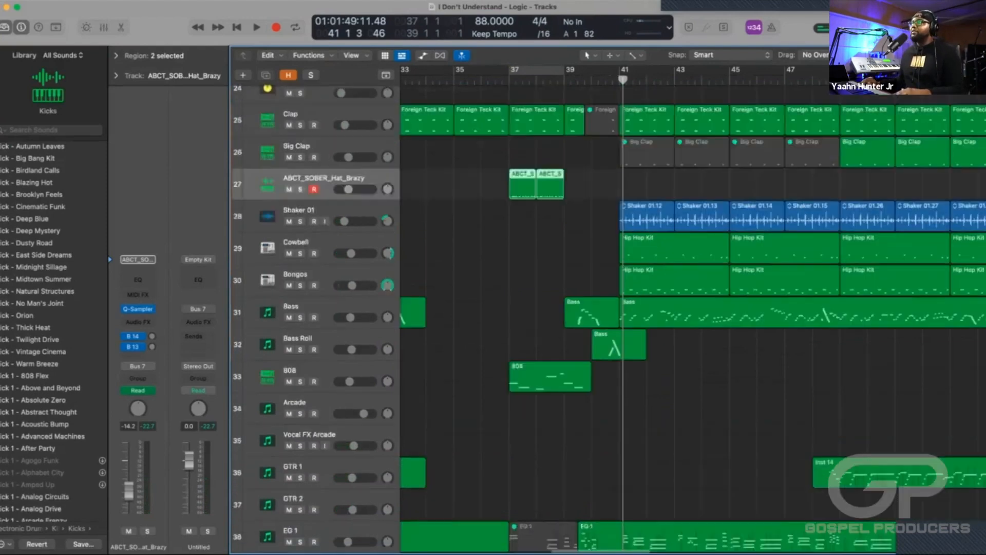
{"action": "scroll", "coordinate": [693, 313], "scroll_direction": "down", "scroll_amount": 15}
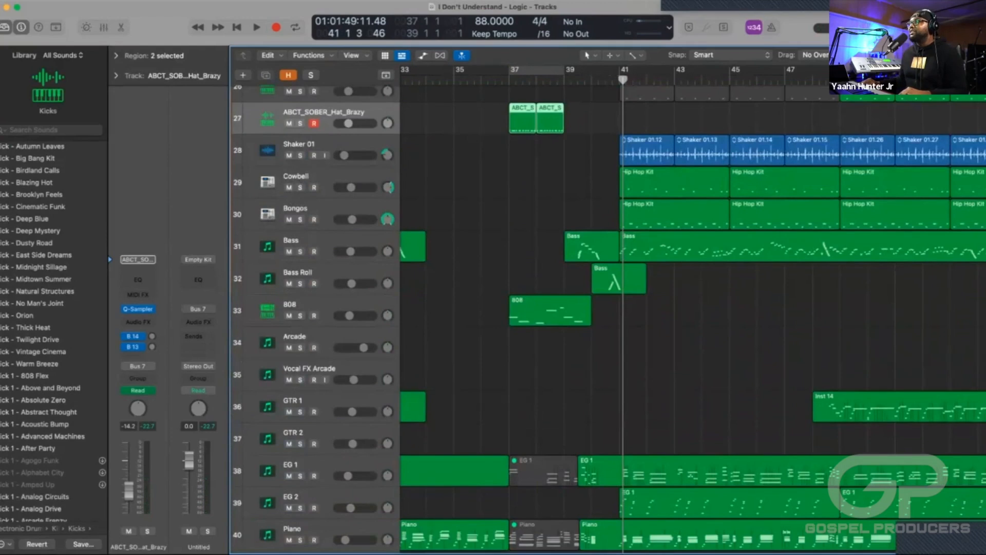
{"action": "key", "text": "c"}
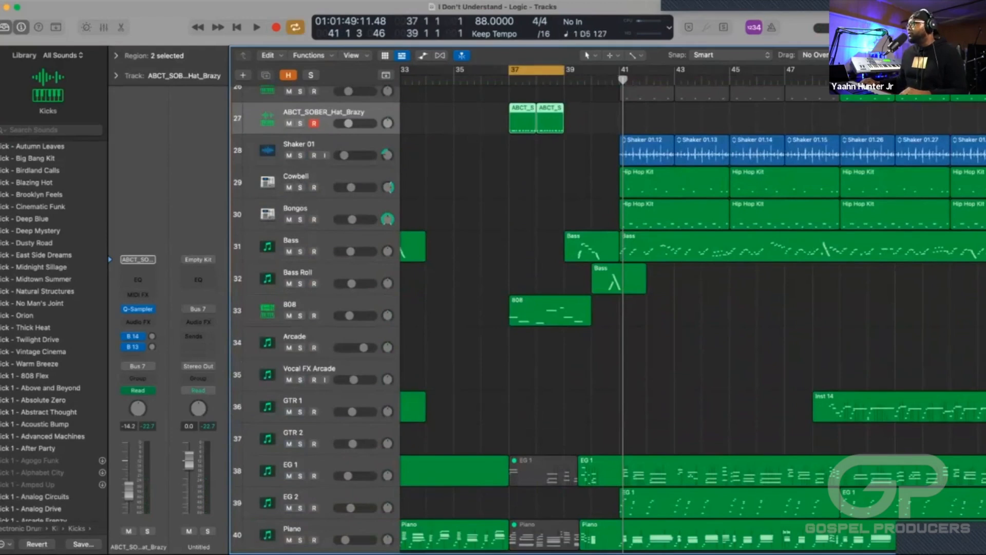
{"action": "key", "text": "c"}
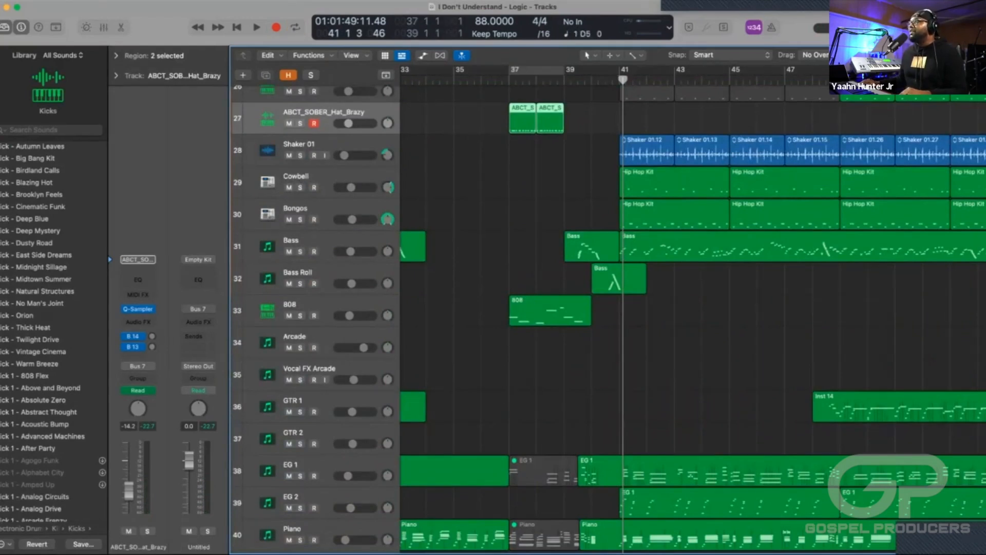
{"action": "key", "text": "comma"}
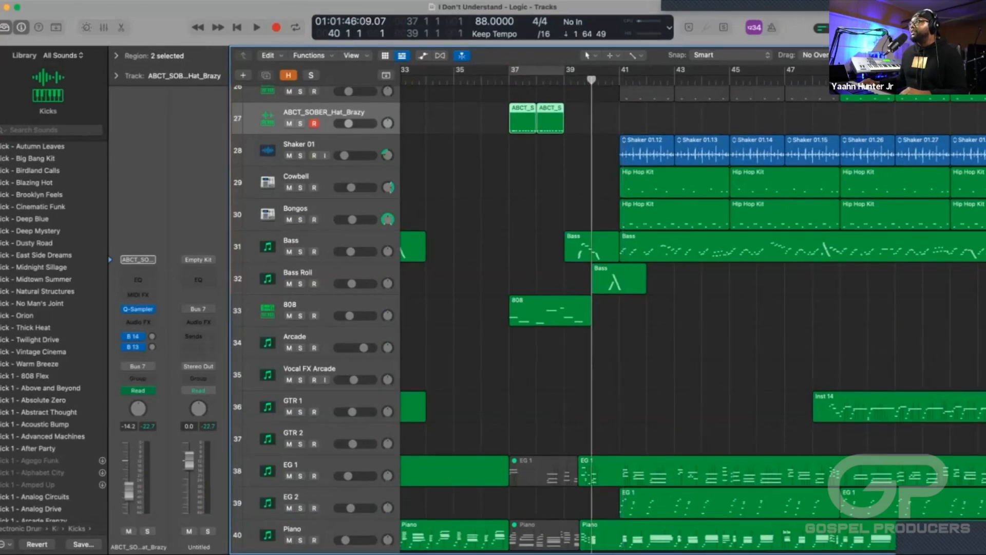
{"action": "key", "text": "space"}
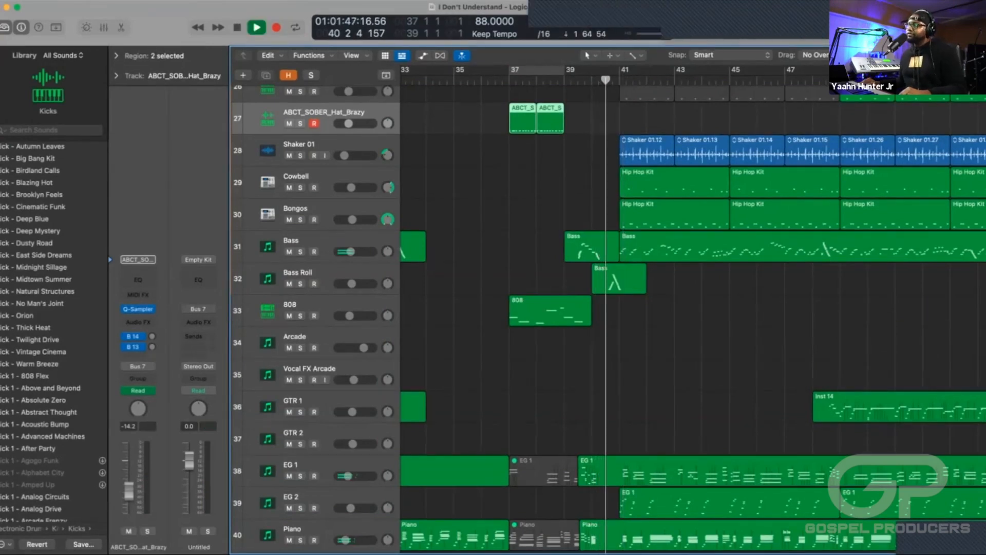
{"action": "scroll", "coordinate": [606, 313], "scroll_direction": "down", "scroll_amount": 10}
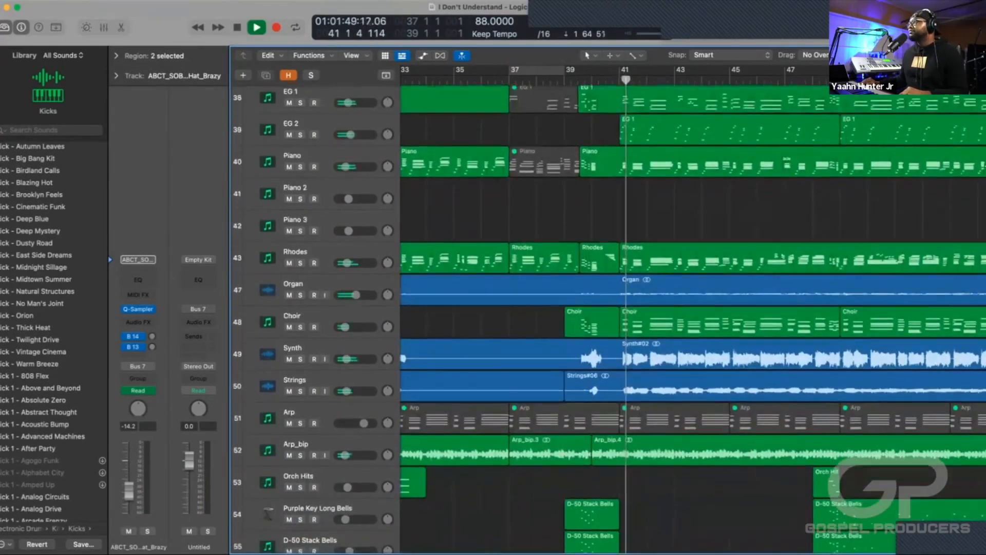
{"action": "scroll", "coordinate": [606, 314], "scroll_direction": "down", "scroll_amount": 8}
{"action": "key", "text": "space"}
Select the Cymbal Swell track and examine its cymbal transition regions along the timeline.
{"action": "scroll", "coordinate": [606, 314], "scroll_direction": "up", "scroll_amount": 3}
{"action": "scroll", "coordinate": [693, 308], "scroll_direction": "left", "scroll_amount": 3}
{"action": "scroll", "coordinate": [607, 313], "scroll_direction": "down", "scroll_amount": 3}
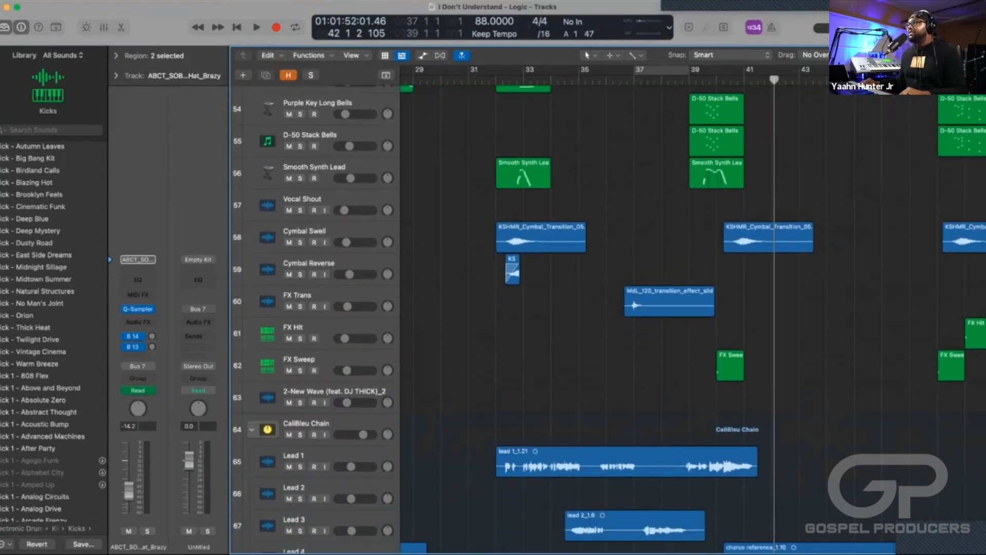
{"action": "left_click", "coordinate": [305, 232]}
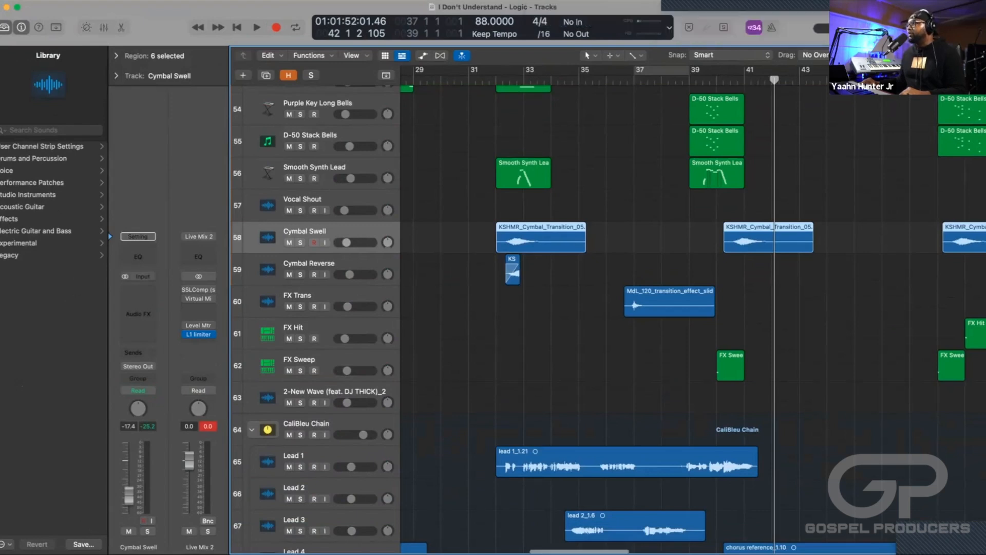
{"action": "scroll", "coordinate": [606, 314], "scroll_direction": "left", "scroll_amount": 2}
{"action": "scroll", "coordinate": [606, 313], "scroll_direction": "left", "scroll_amount": 5}
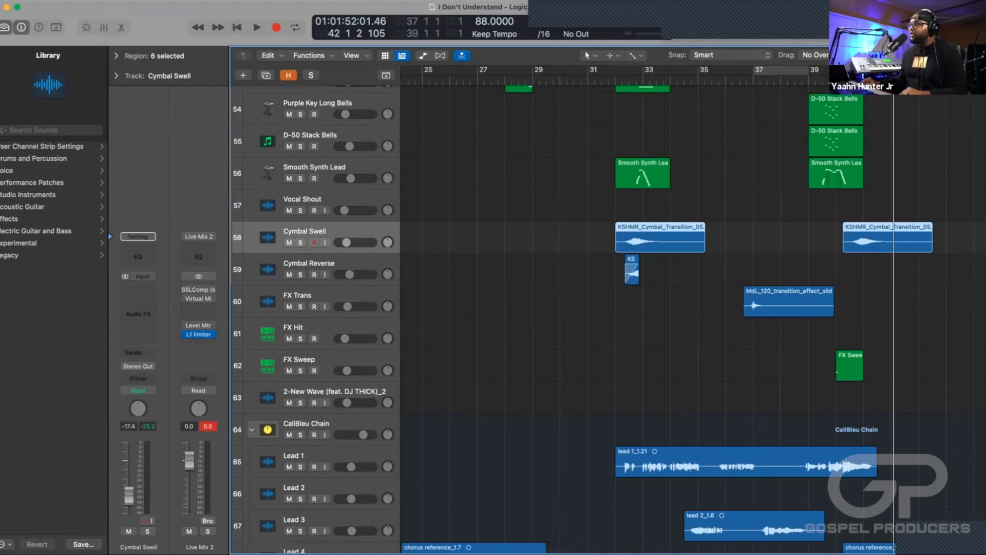
{"action": "scroll", "coordinate": [663, 308], "scroll_direction": "right", "scroll_amount": 12}
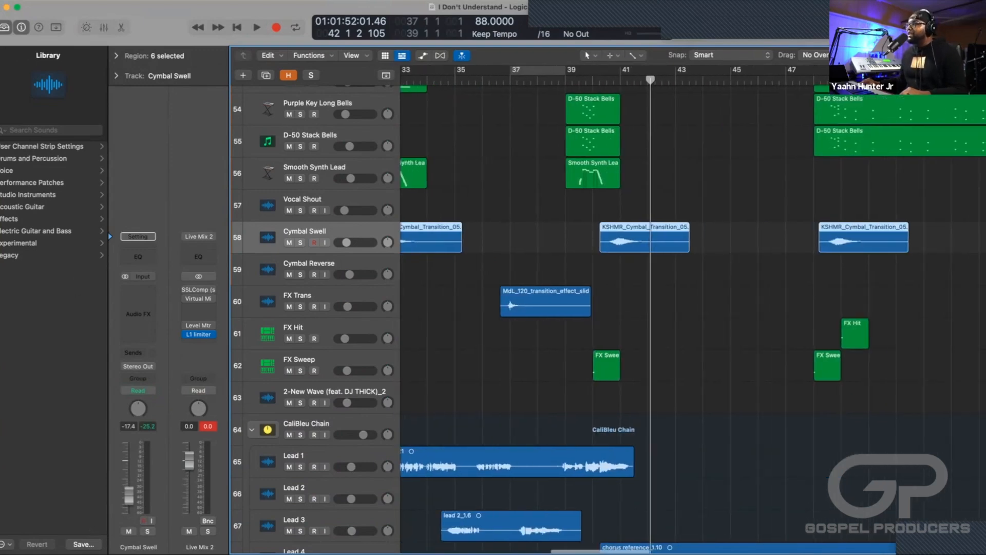
Look over the lead and background vocal tracks across the whole song with the timeline zoomed out.
{"action": "key", "text": "super+Left"}
{"action": "key", "text": "super+Left"}
{"action": "scroll", "coordinate": [663, 308], "scroll_direction": "left", "scroll_amount": 2}
{"action": "scroll", "coordinate": [662, 308], "scroll_direction": "left", "scroll_amount": 1}
{"action": "scroll", "coordinate": [663, 308], "scroll_direction": "down", "scroll_amount": 12}
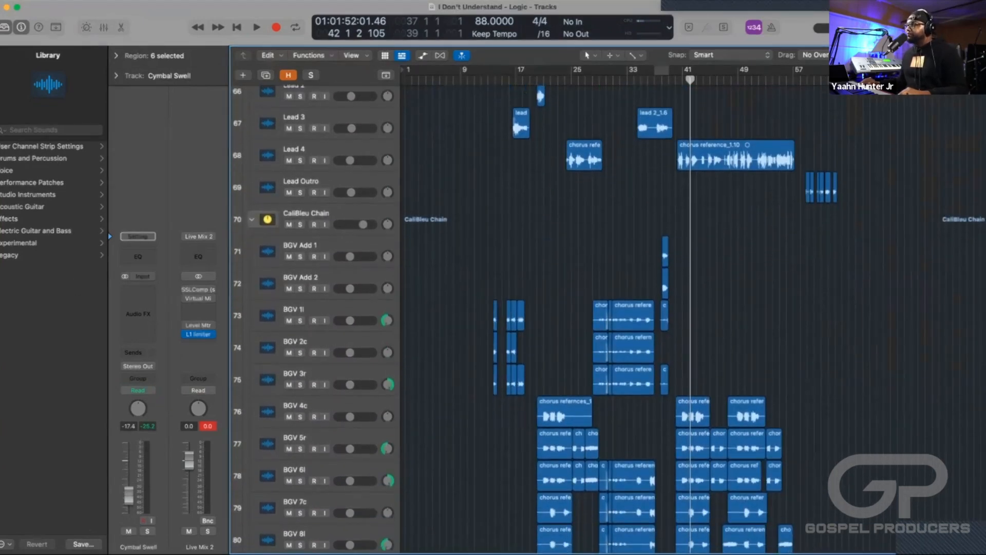
{"action": "scroll", "coordinate": [662, 309], "scroll_direction": "down", "scroll_amount": 7}
{"action": "scroll", "coordinate": [663, 308], "scroll_direction": "up", "scroll_amount": 18}
{"action": "scroll", "coordinate": [663, 308], "scroll_direction": "up", "scroll_amount": 4}
{"action": "scroll", "coordinate": [663, 308], "scroll_direction": "down", "scroll_amount": 12}
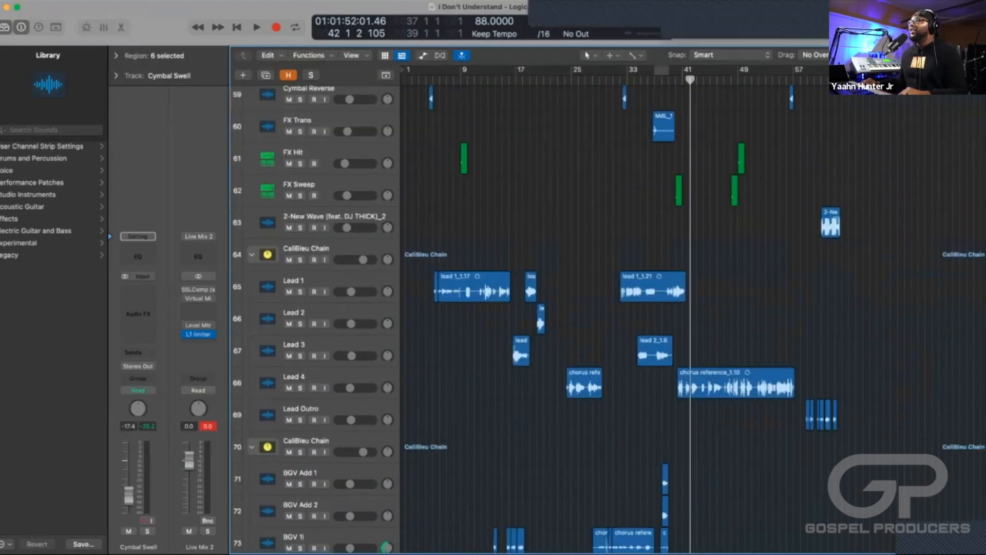
Solo the lead vocals' CaliBleu Chain stack and play it with a cycle range from bar 7 to bar 16.
{"action": "left_click", "coordinate": [306, 249]}
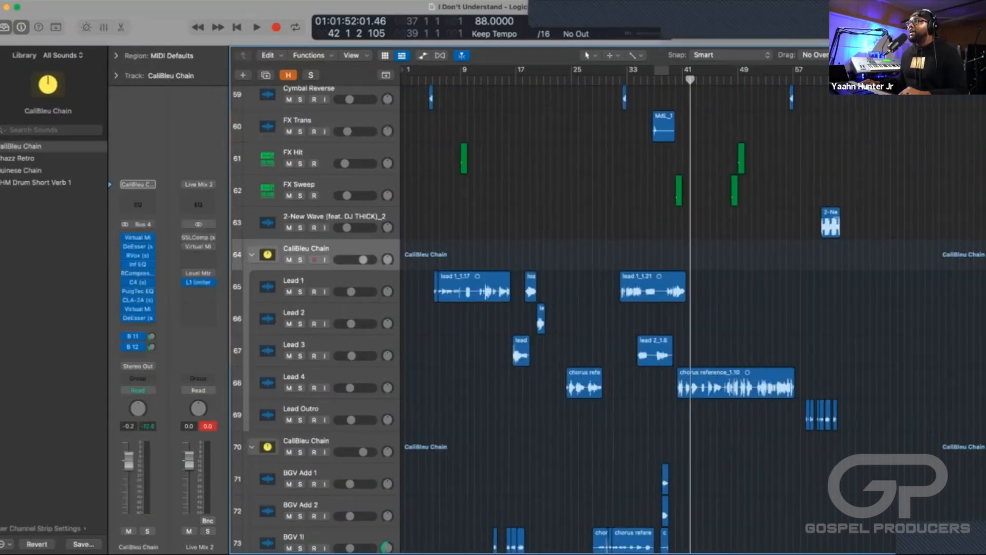
{"action": "left_click_drag", "start_coordinate": [447, 71], "coordinate": [510, 71]}
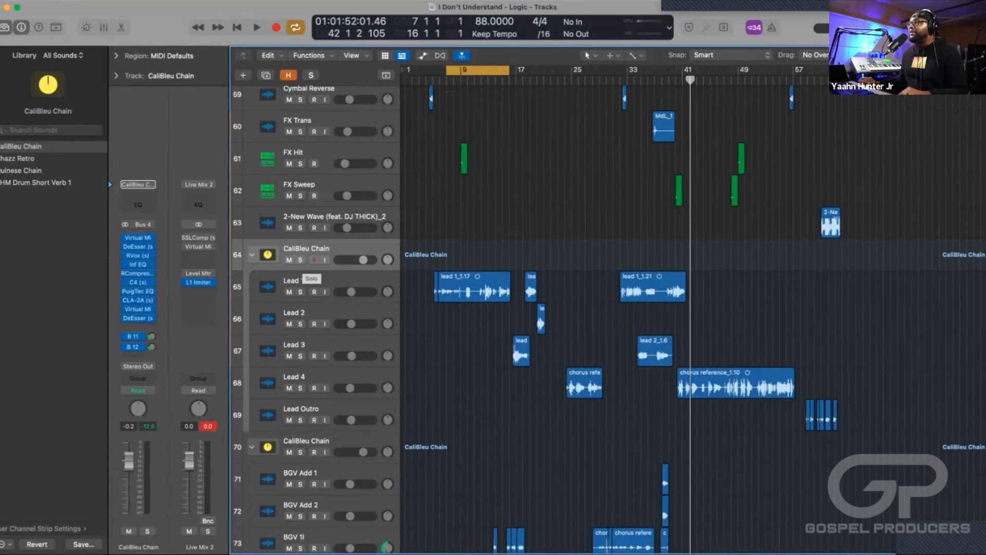
{"action": "left_click", "coordinate": [301, 260]}
{"action": "key", "text": "space"}
{"action": "key", "text": "space"}
Move the cycle range to bars 33 to 42 and audition the soloed lead vocals there.
{"action": "left_click_drag", "start_coordinate": [480, 71], "coordinate": [660, 70]}
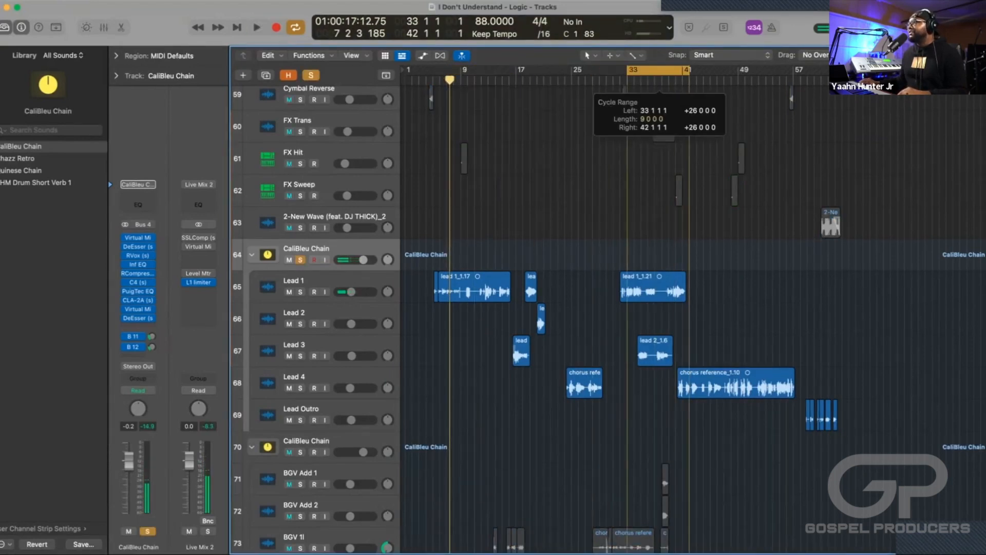
{"action": "key", "text": "space"}
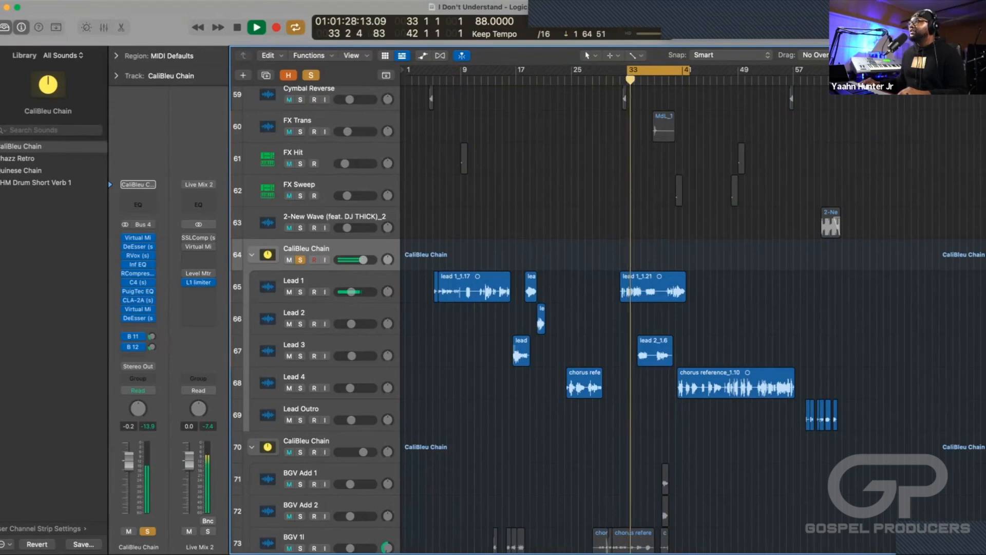
{"action": "key", "text": "space"}
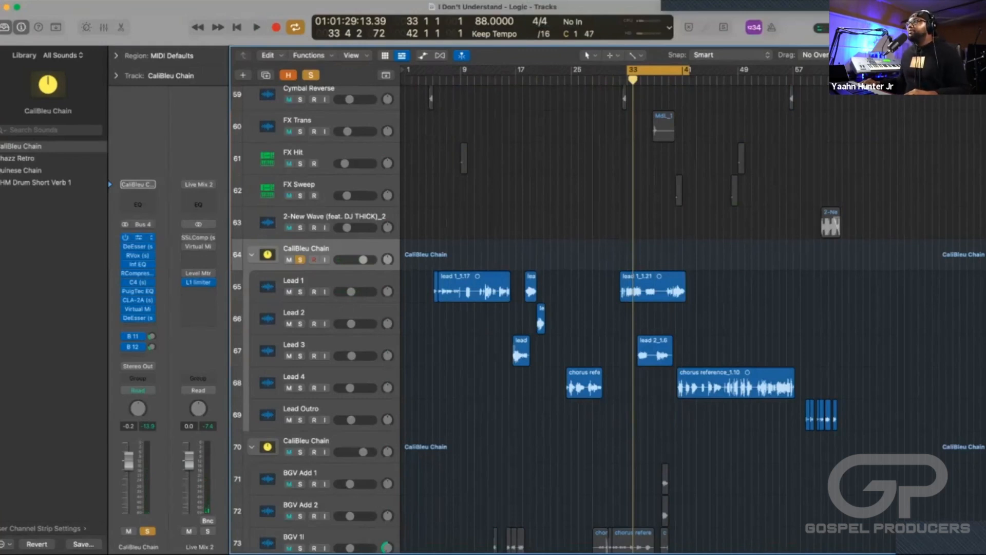
Open the lead vocal chain's first Virtual Mix Rack, first DeEsser, RVox, Infinity EQ, C4 and PuigTec EQP1A to examine their settings.
{"action": "left_click", "coordinate": [138, 237]}
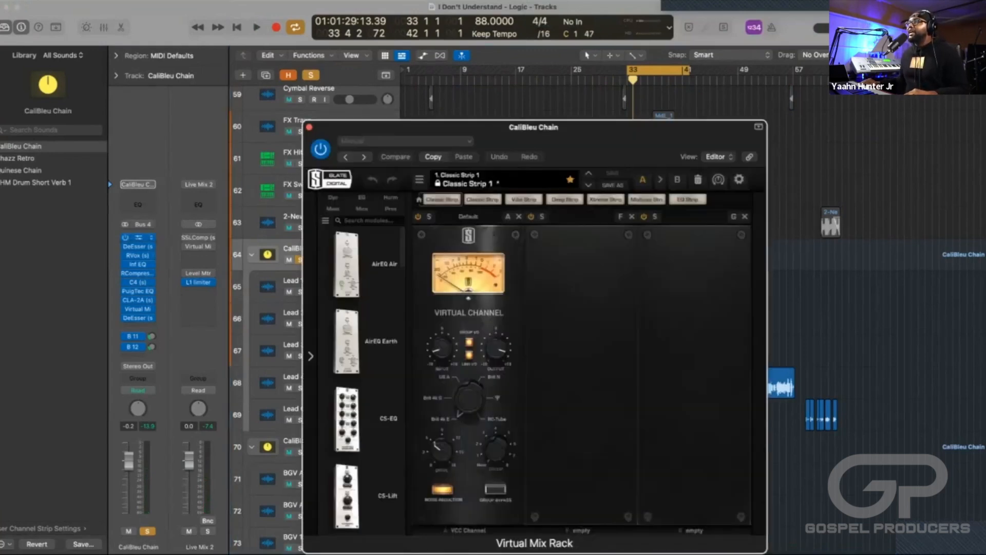
{"action": "left_click", "coordinate": [138, 246]}
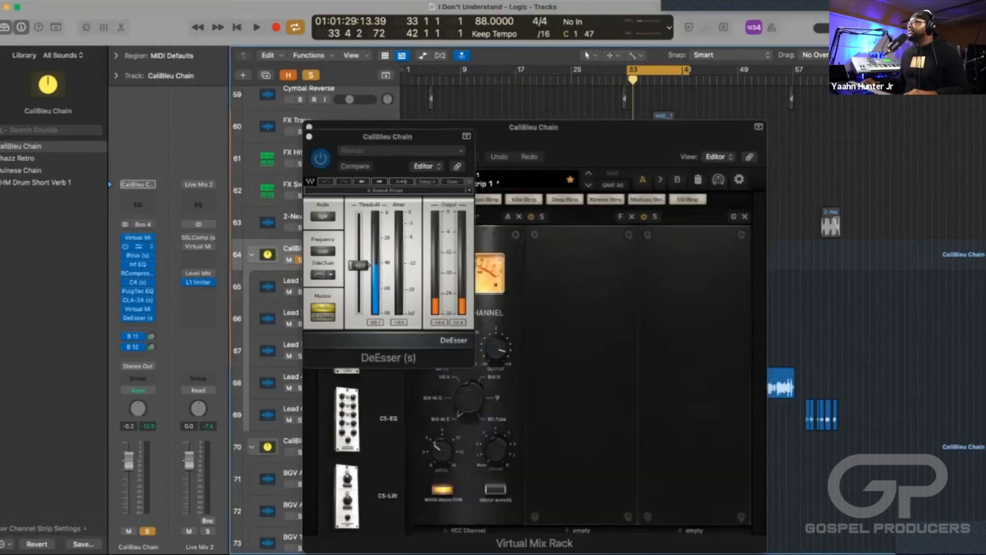
{"action": "left_click", "coordinate": [138, 255]}
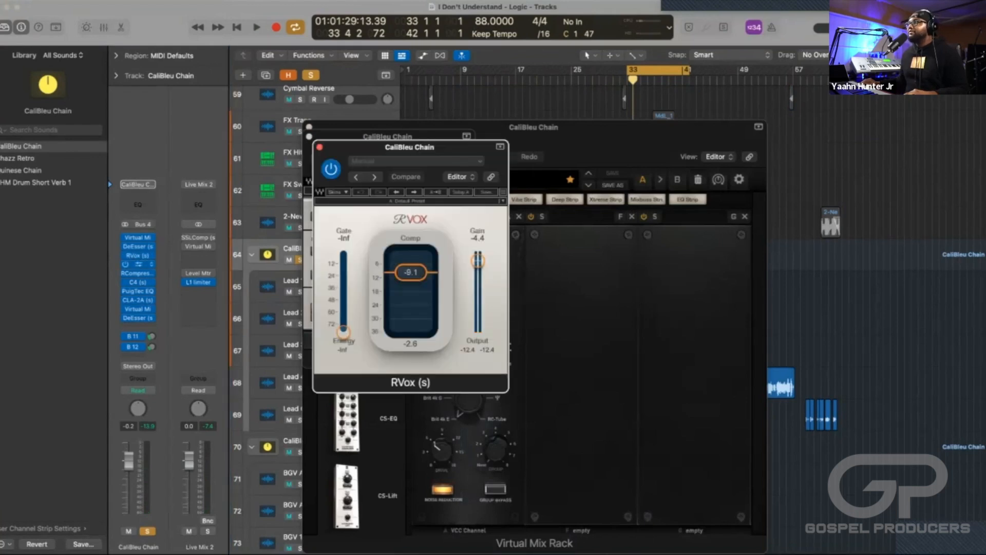
{"action": "left_click", "coordinate": [138, 263]}
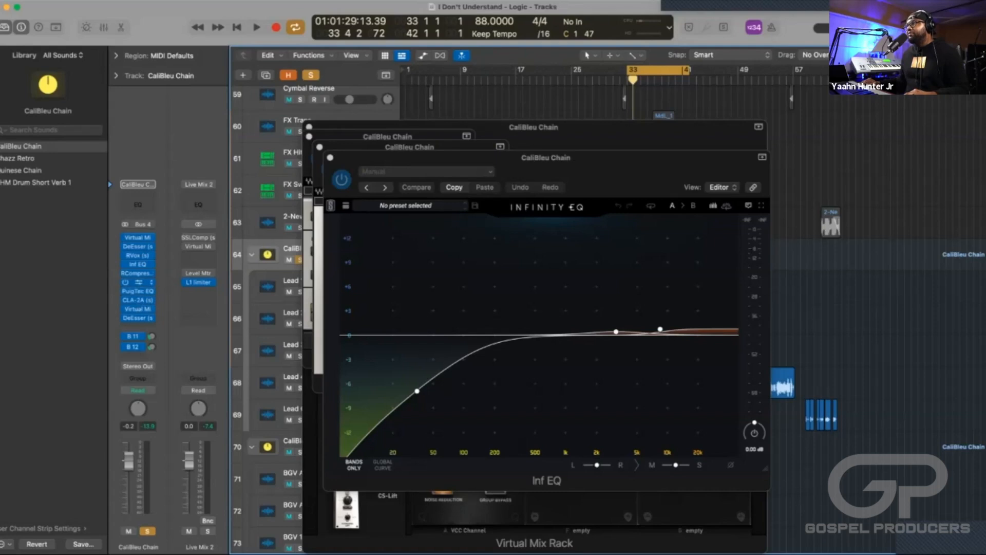
{"action": "left_click", "coordinate": [133, 282]}
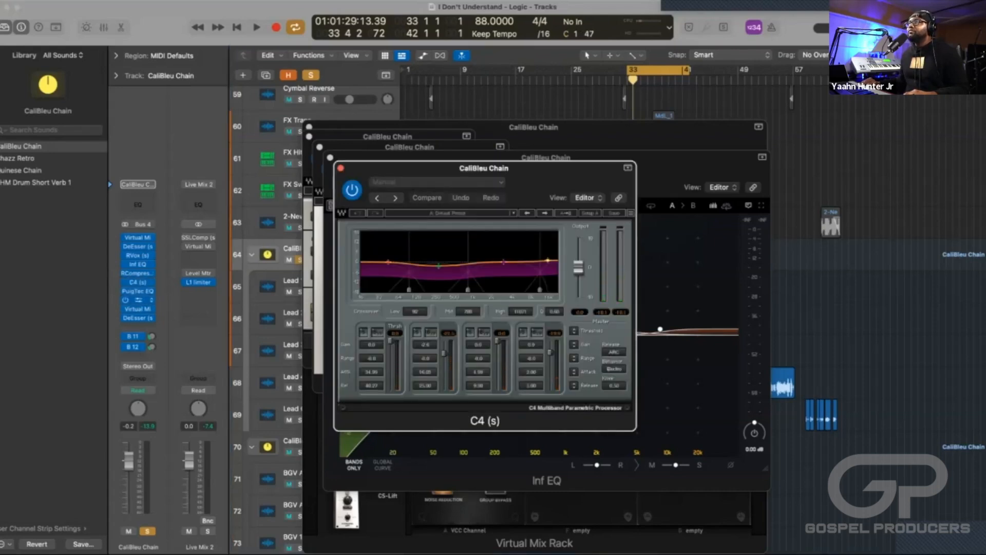
{"action": "left_click", "coordinate": [132, 291]}
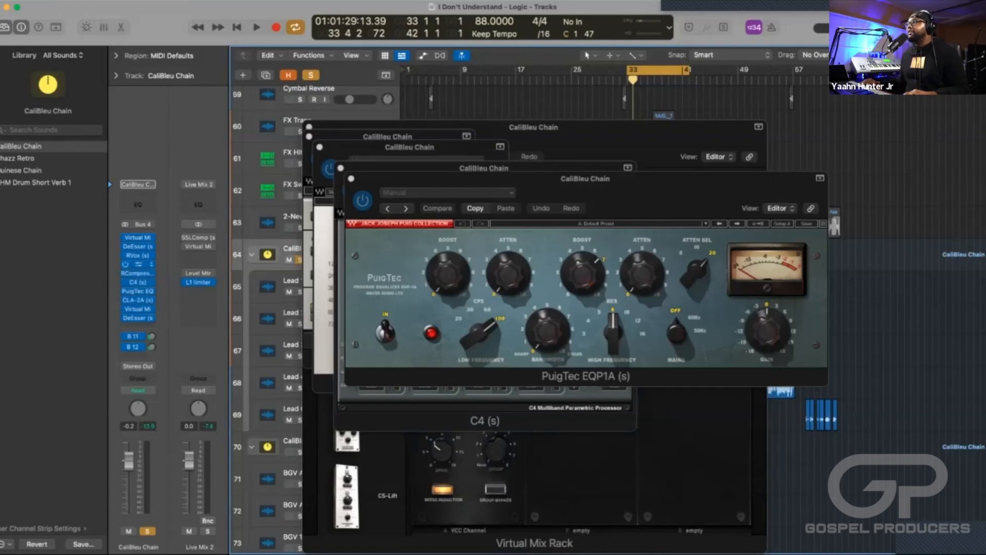
Revisit the Infinity EQ, and open the chain's CLA-2A, second Virtual Mix Rack and final DeEsser to examine their settings.
{"action": "left_click", "coordinate": [138, 264]}
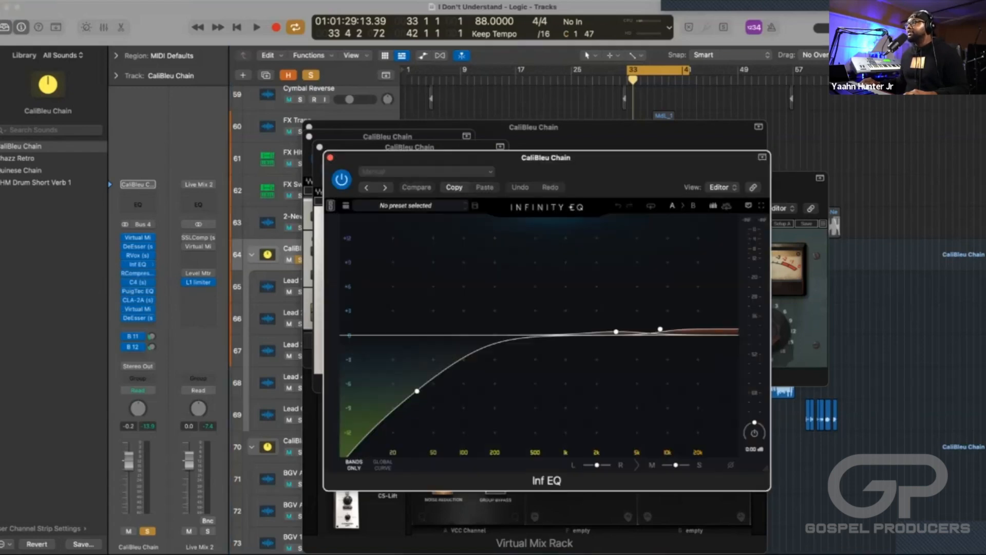
{"action": "mouse_move", "coordinate": [616, 332]}
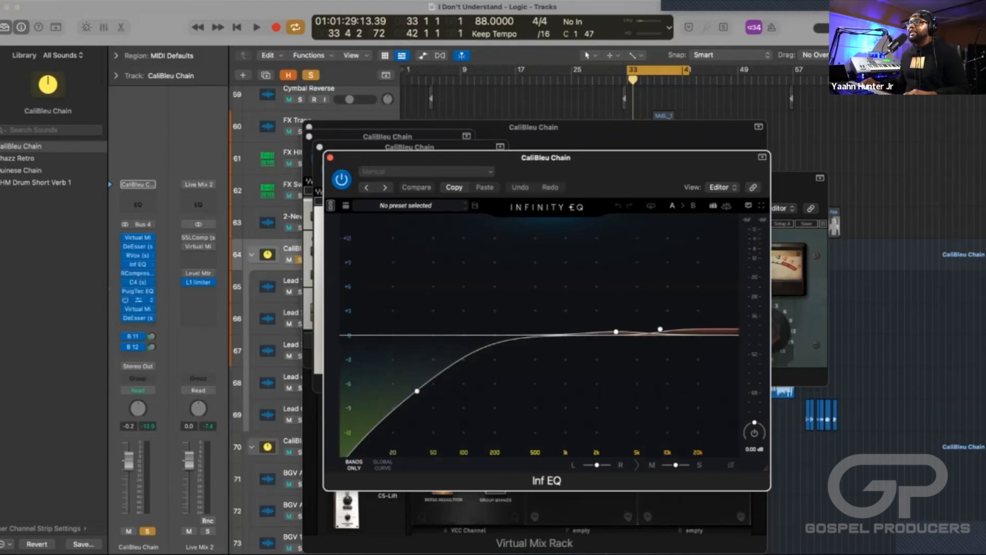
{"action": "left_click", "coordinate": [139, 300]}
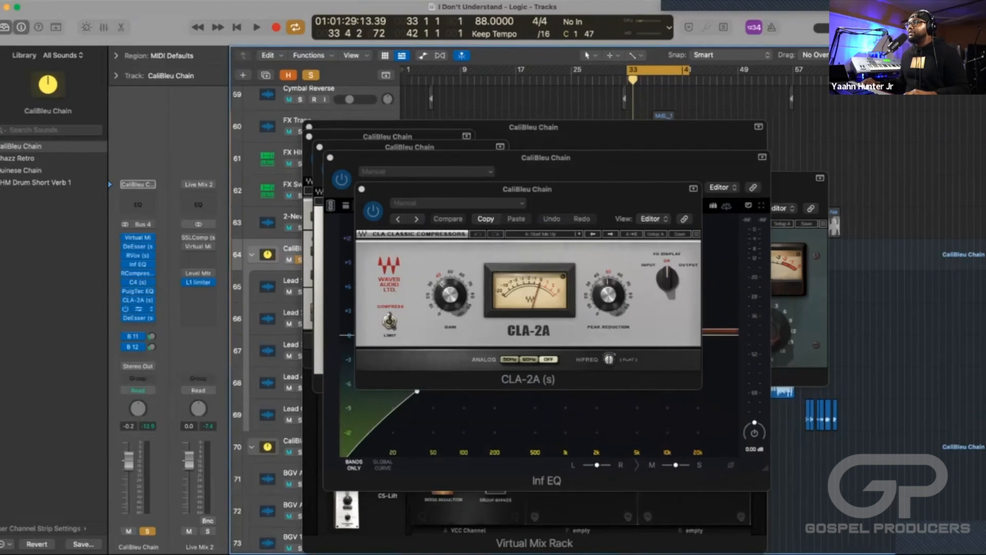
{"action": "left_click", "coordinate": [138, 310]}
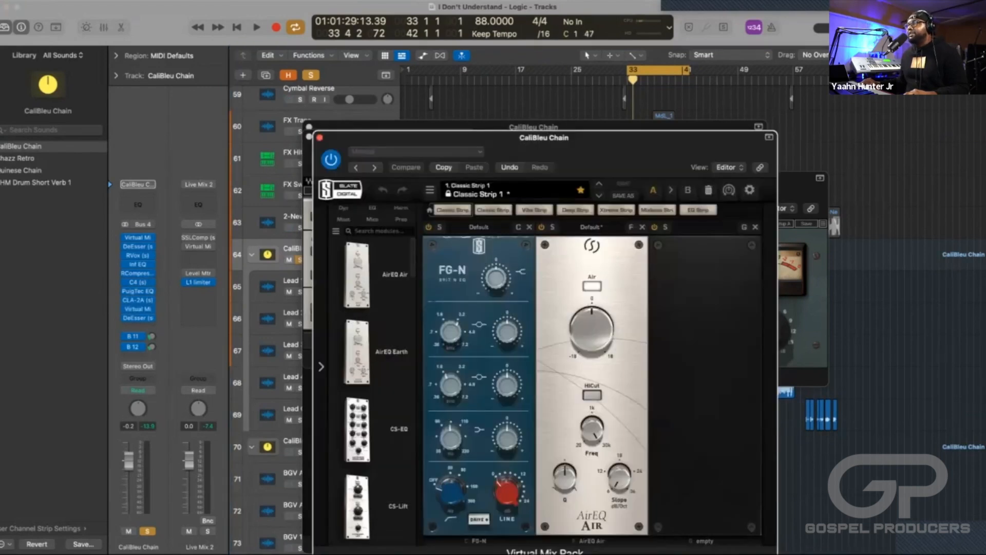
{"action": "left_click", "coordinate": [138, 318]}
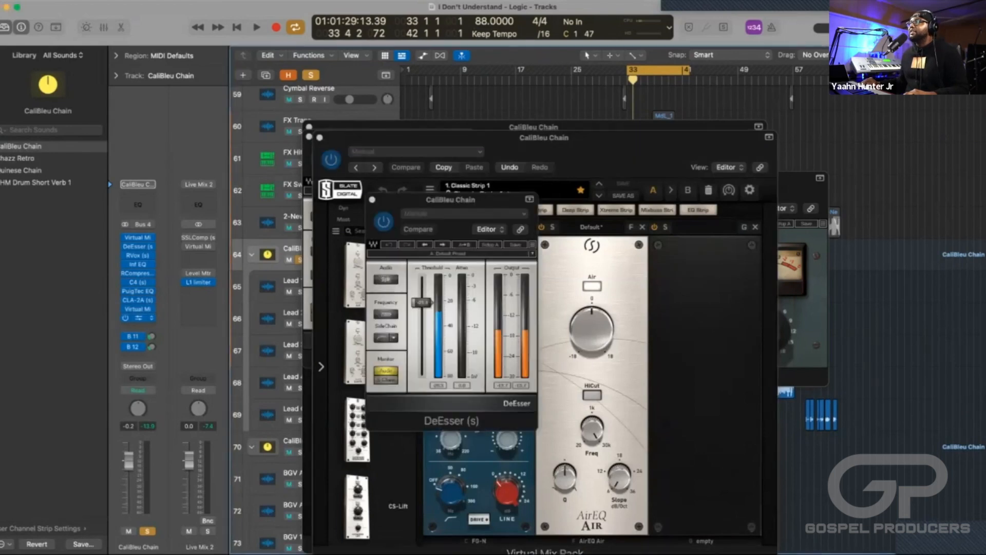
Close all the open plug-in windows of the lead vocal's CaliBleu Chain.
{"action": "left_click", "coordinate": [372, 200]}
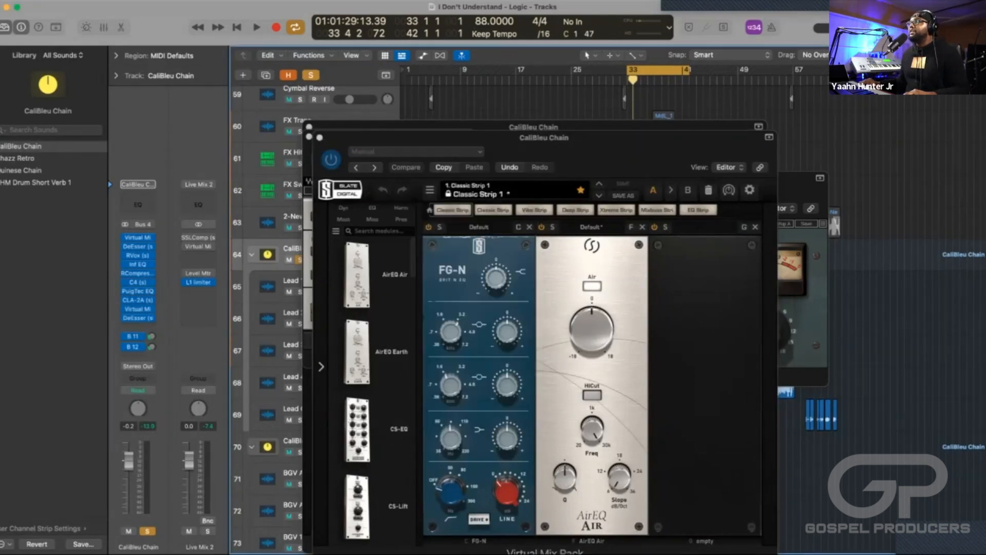
{"action": "left_click", "coordinate": [320, 137]}
{"action": "left_click", "coordinate": [309, 137]}
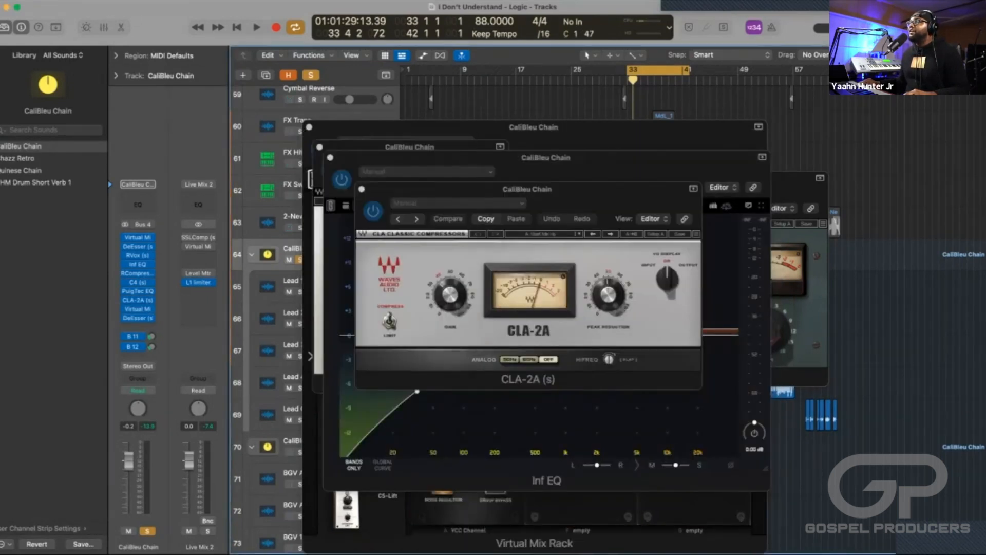
{"action": "left_click", "coordinate": [320, 147]}
{"action": "left_click", "coordinate": [309, 127]}
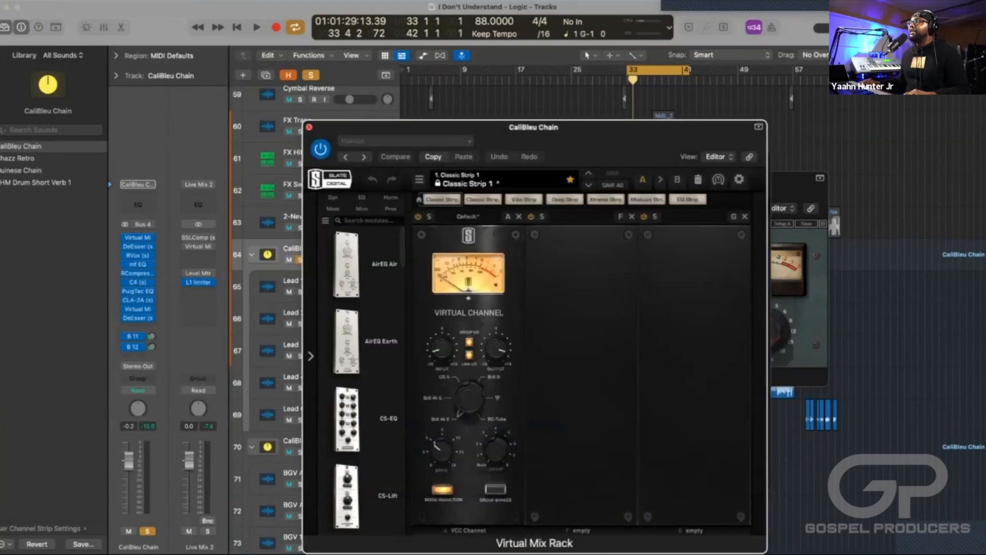
{"action": "left_click", "coordinate": [330, 157]}
{"action": "left_click", "coordinate": [330, 157]}
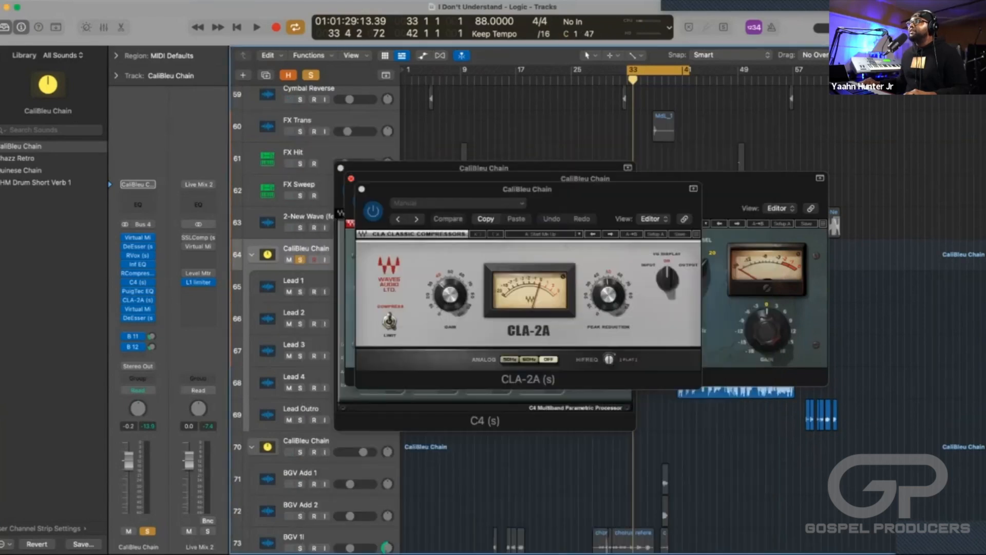
{"action": "left_click", "coordinate": [362, 189]}
{"action": "left_click", "coordinate": [350, 178]}
{"action": "left_click", "coordinate": [341, 168]}
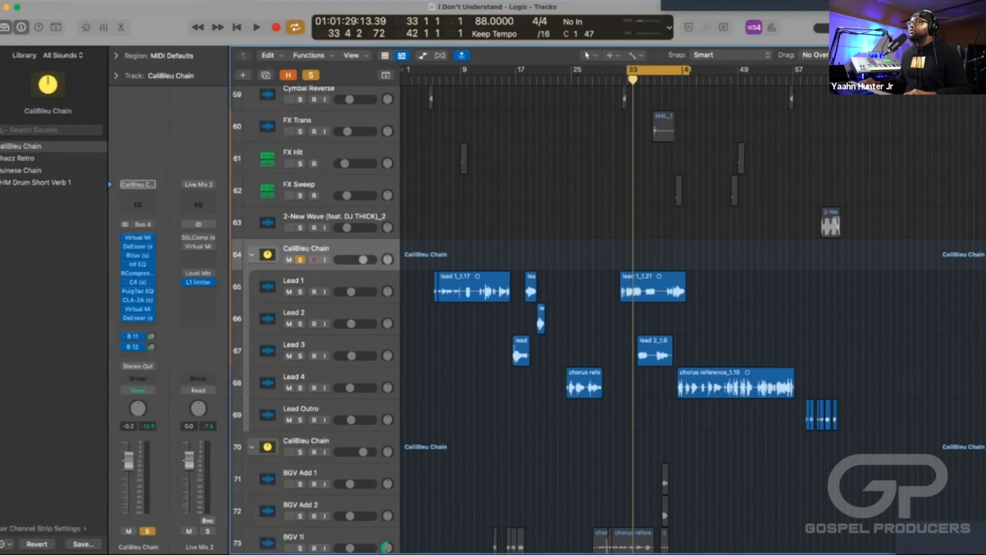
Turn off solo on the lead vocals' CaliBleu Chain track stack.
{"action": "key", "text": "s"}
{"action": "scroll", "coordinate": [611, 318], "scroll_direction": "up", "scroll_amount": 10}
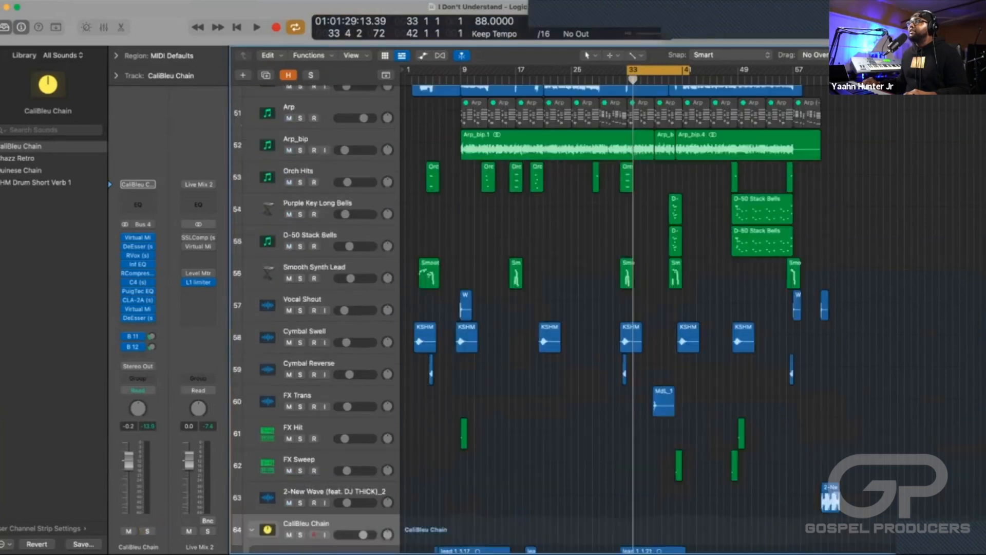
{"action": "scroll", "coordinate": [611, 319], "scroll_direction": "down", "scroll_amount": 20}
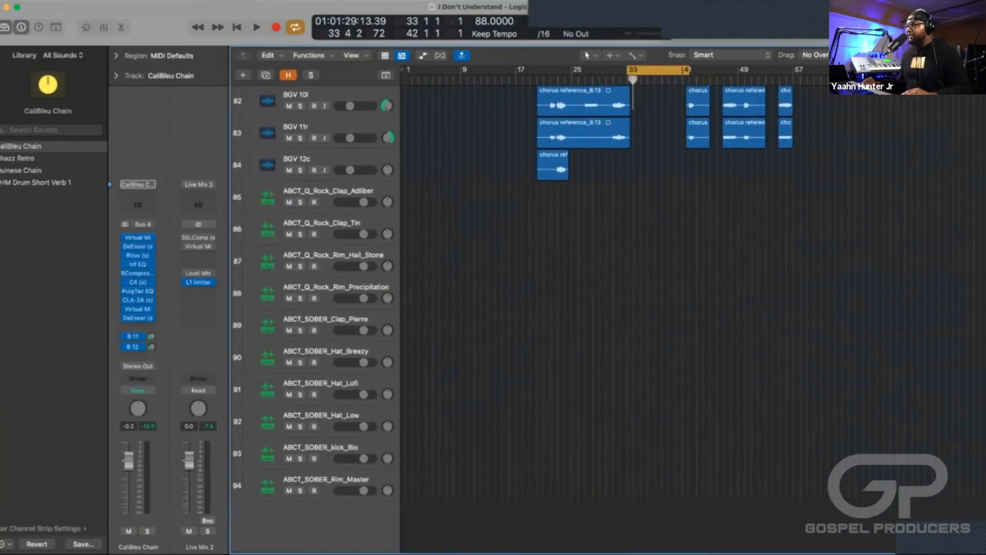
Show the mixer and open the H-Reverb on Aux 10 and the H-Delay on Aux 11 to examine their settings.
{"action": "key", "text": "x"}
{"action": "scroll", "coordinate": [632, 334], "scroll_direction": "right", "scroll_amount": 10}
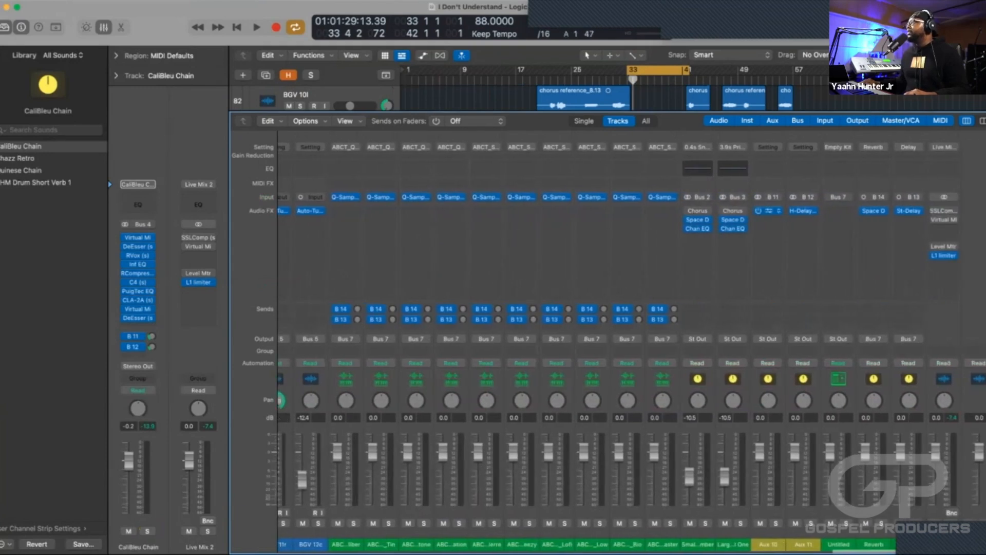
{"action": "left_click", "coordinate": [769, 210]}
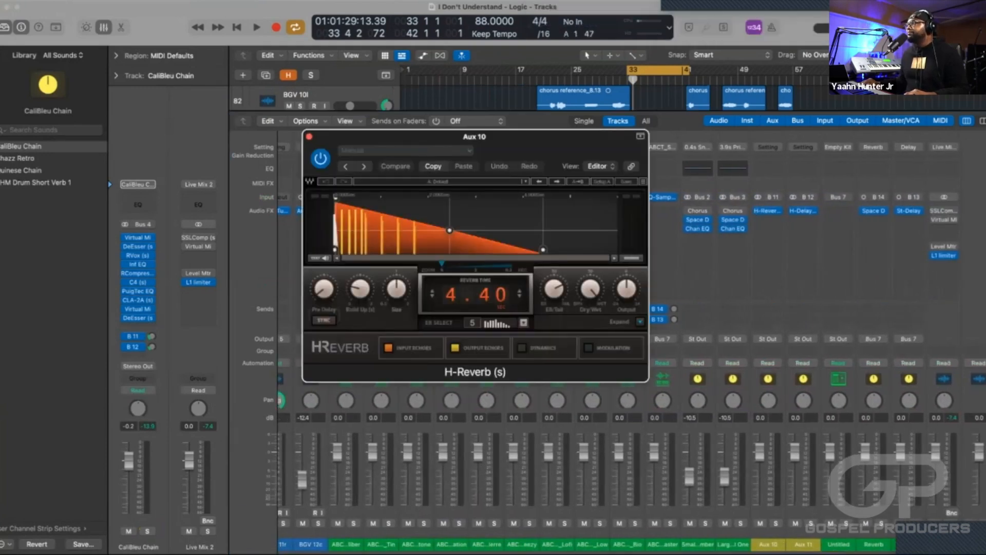
{"action": "left_click", "coordinate": [804, 210]}
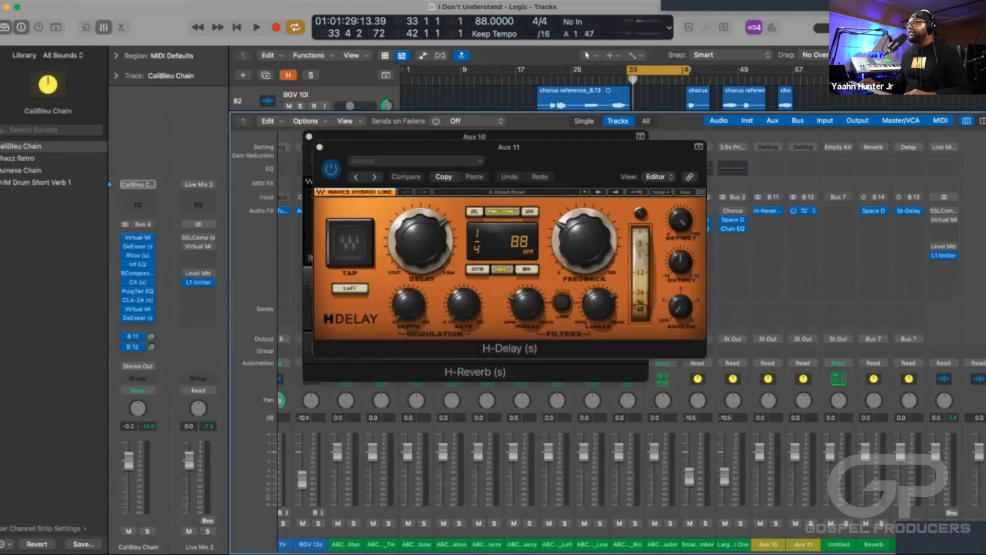
Close the H-Delay and H-Reverb windows and hide the mixer.
{"action": "scroll", "coordinate": [804, 308], "scroll_direction": "left", "scroll_amount": 15}
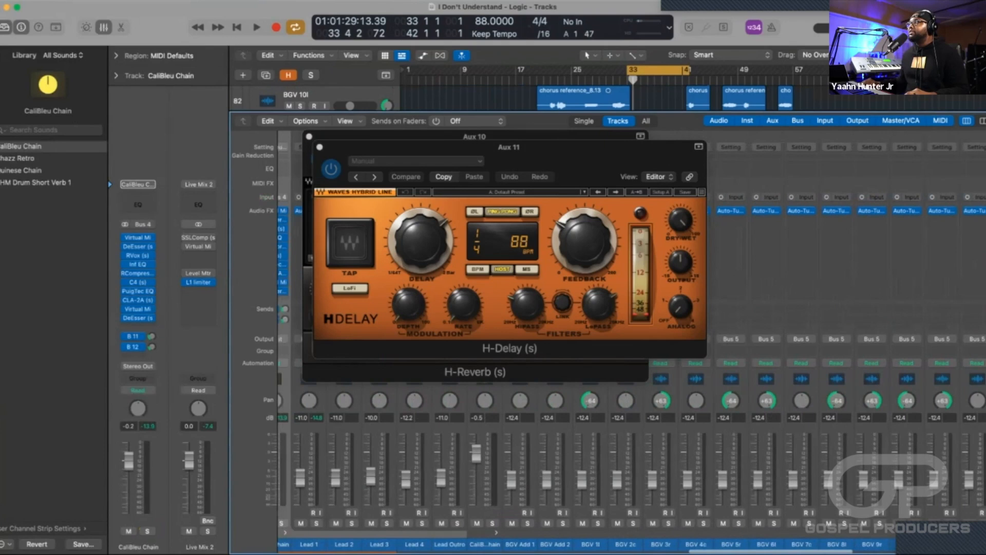
{"action": "left_click", "coordinate": [320, 147]}
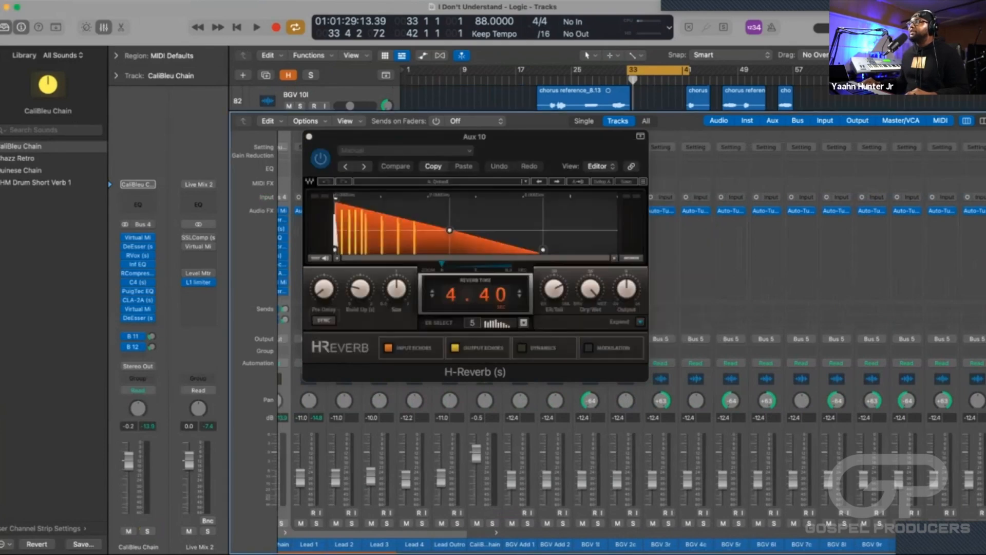
{"action": "left_click", "coordinate": [309, 137]}
{"action": "scroll", "coordinate": [319, 169], "scroll_direction": "left", "scroll_amount": 1}
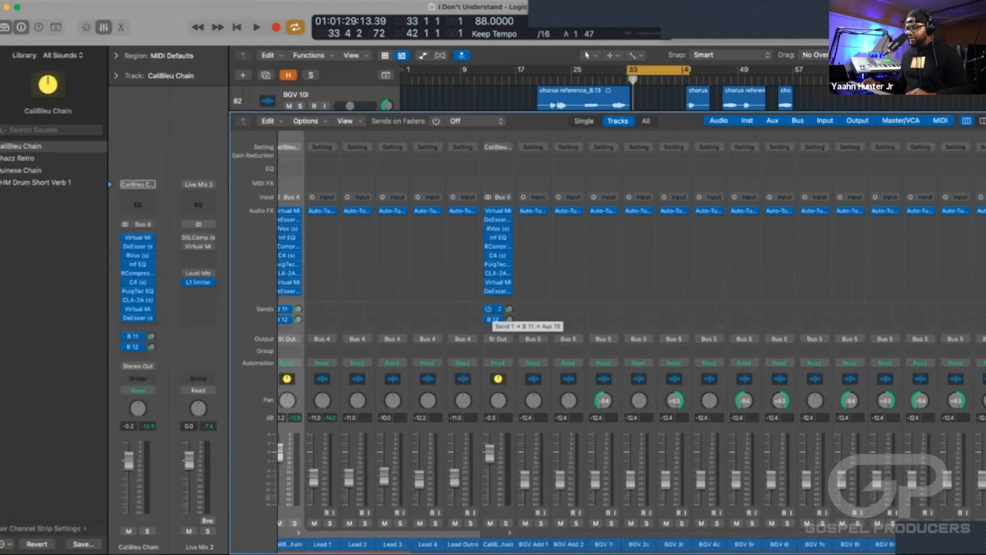
{"action": "key", "text": "x"}
Turn off cycle mode for the range from bar 33 to 42.
{"action": "scroll", "coordinate": [612, 318], "scroll_direction": "up", "scroll_amount": 5}
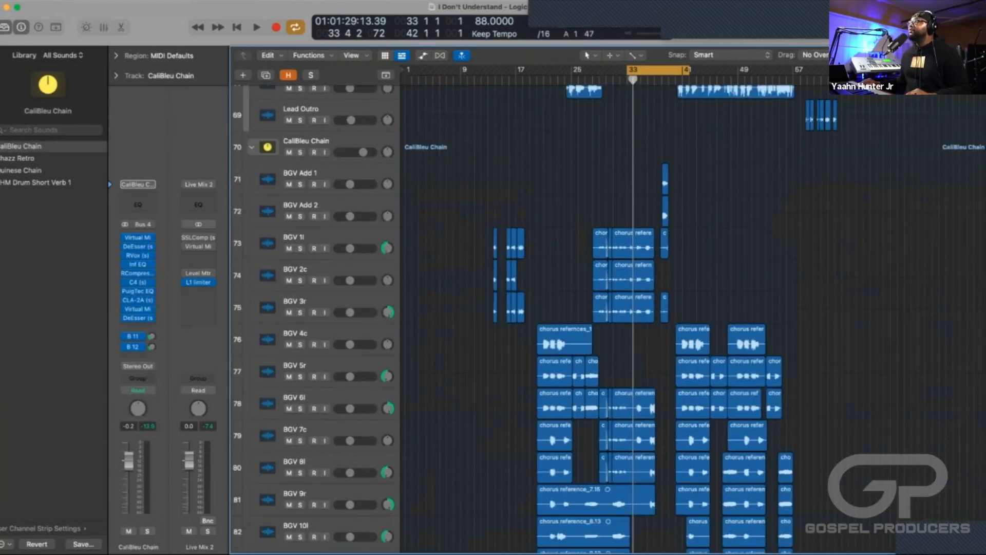
{"action": "scroll", "coordinate": [612, 318], "scroll_direction": "up", "scroll_amount": 2}
{"action": "key", "text": "c"}
Look over the full arrangement, from the percussion, bass and keys tracks to the effects, lead and background vocal tracks.
{"action": "scroll", "coordinate": [565, 308], "scroll_direction": "down", "scroll_amount": 5}
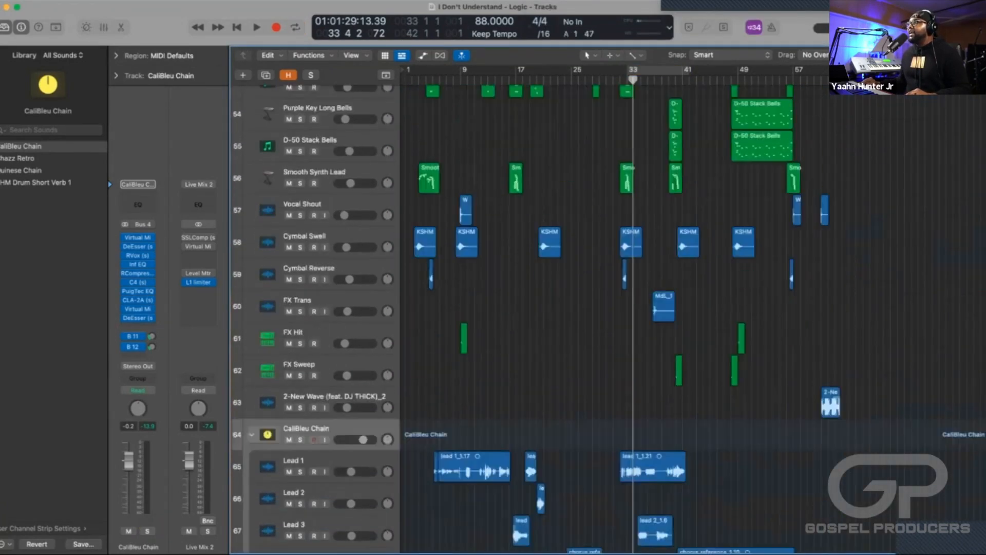
{"action": "scroll", "coordinate": [565, 308], "scroll_direction": "down", "scroll_amount": 3}
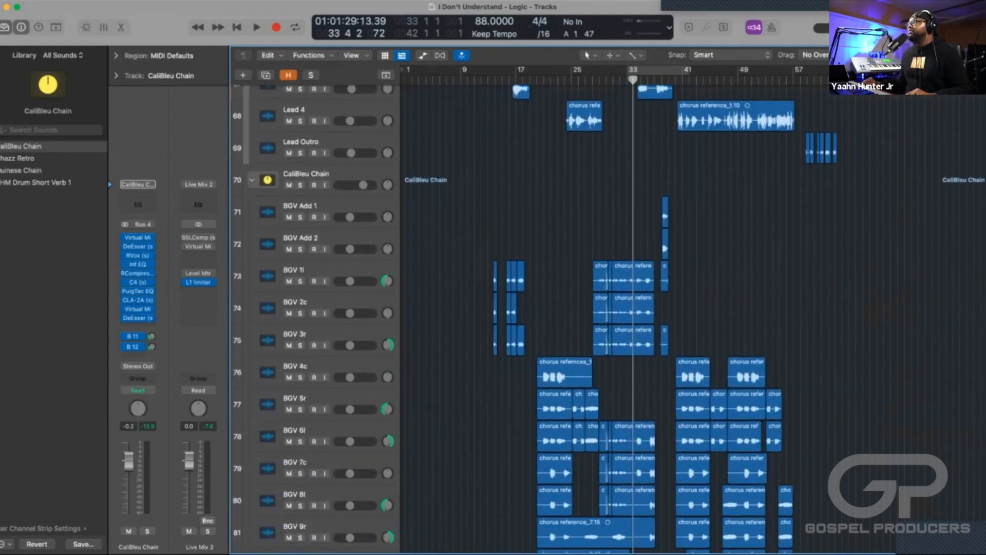
{"action": "scroll", "coordinate": [565, 308], "scroll_direction": "up", "scroll_amount": 5}
{"action": "scroll", "coordinate": [565, 308], "scroll_direction": "down", "scroll_amount": 4}
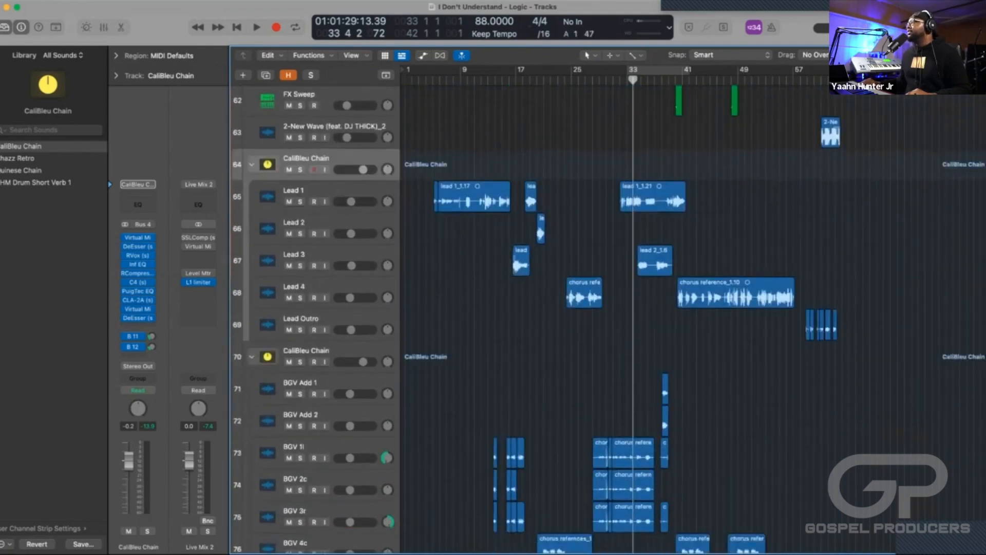
{"action": "scroll", "coordinate": [565, 308], "scroll_direction": "up", "scroll_amount": 12}
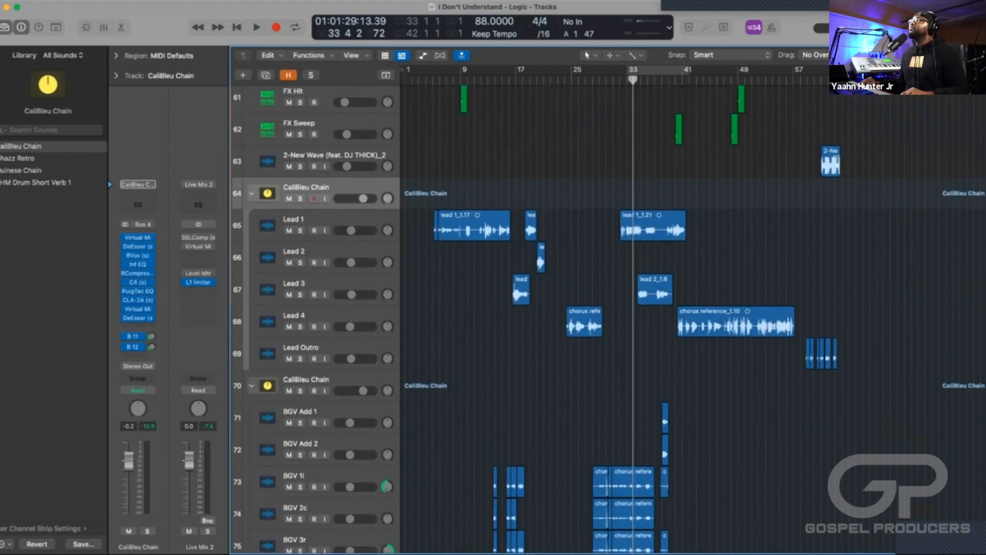
{"action": "scroll", "coordinate": [565, 308], "scroll_direction": "up", "scroll_amount": 12}
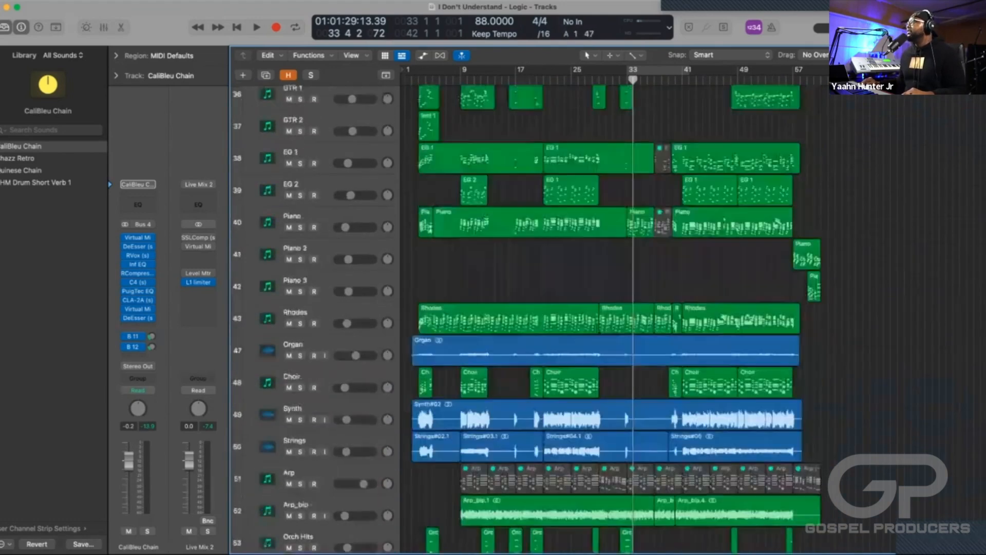
{"action": "scroll", "coordinate": [565, 308], "scroll_direction": "up", "scroll_amount": 6}
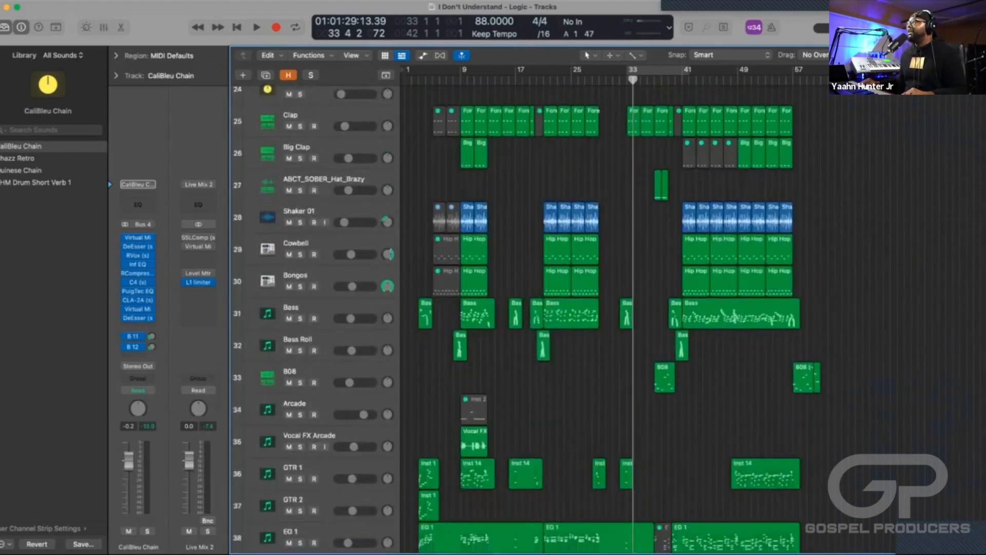
{"action": "scroll", "coordinate": [565, 308], "scroll_direction": "down", "scroll_amount": 12}
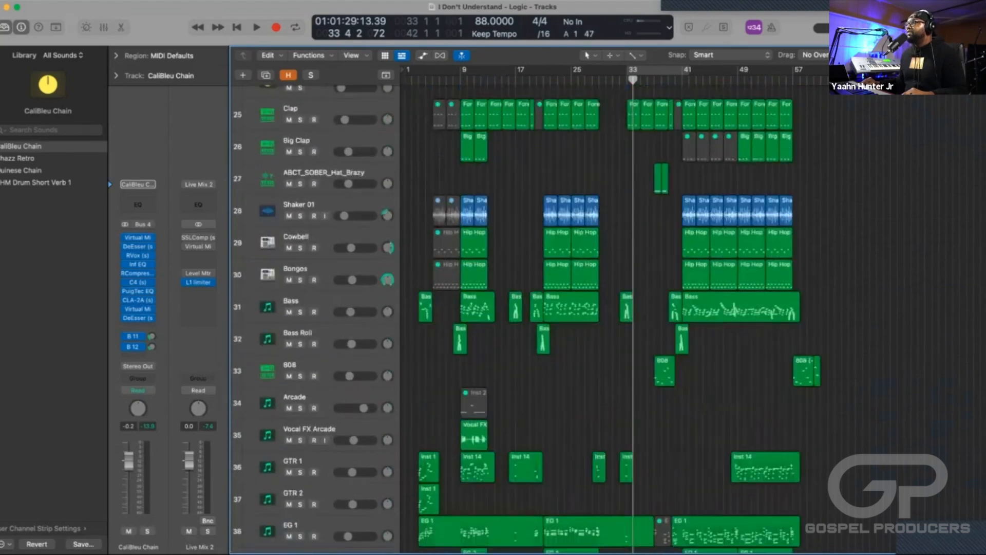
{"action": "scroll", "coordinate": [617, 313], "scroll_direction": "down", "scroll_amount": 15}
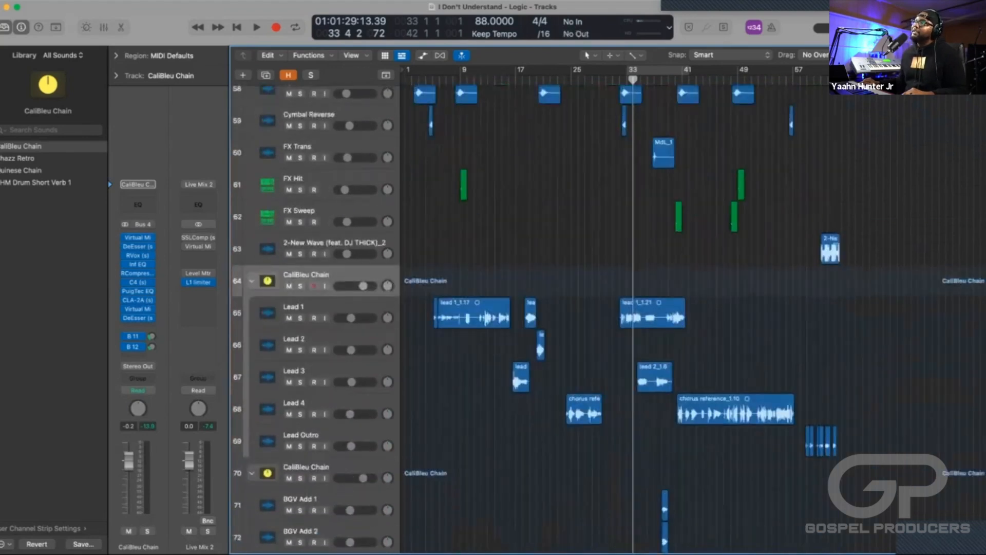
{"action": "scroll", "coordinate": [565, 308], "scroll_direction": "up", "scroll_amount": 2}
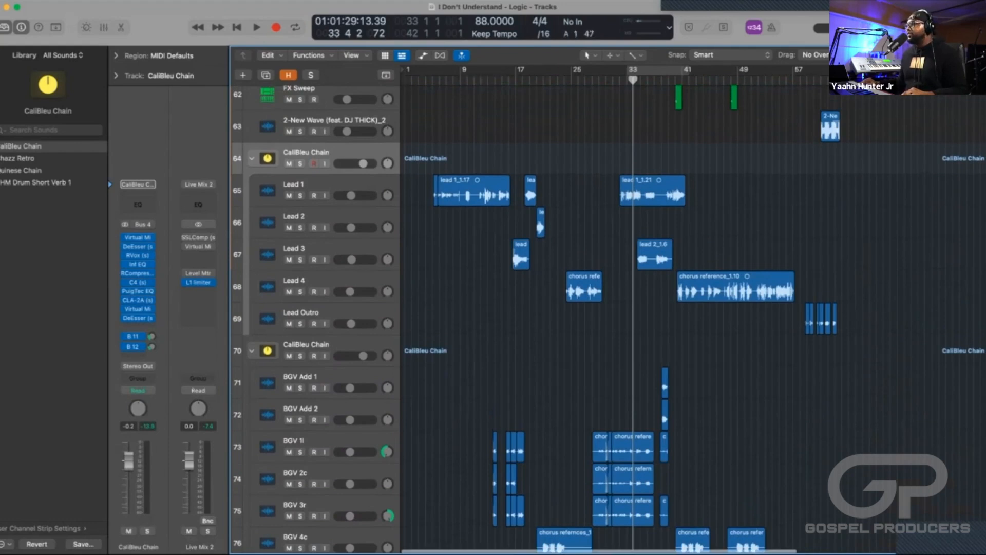
{"action": "scroll", "coordinate": [616, 309], "scroll_direction": "right", "scroll_amount": 2}
{"action": "scroll", "coordinate": [617, 308], "scroll_direction": "up", "scroll_amount": 8}
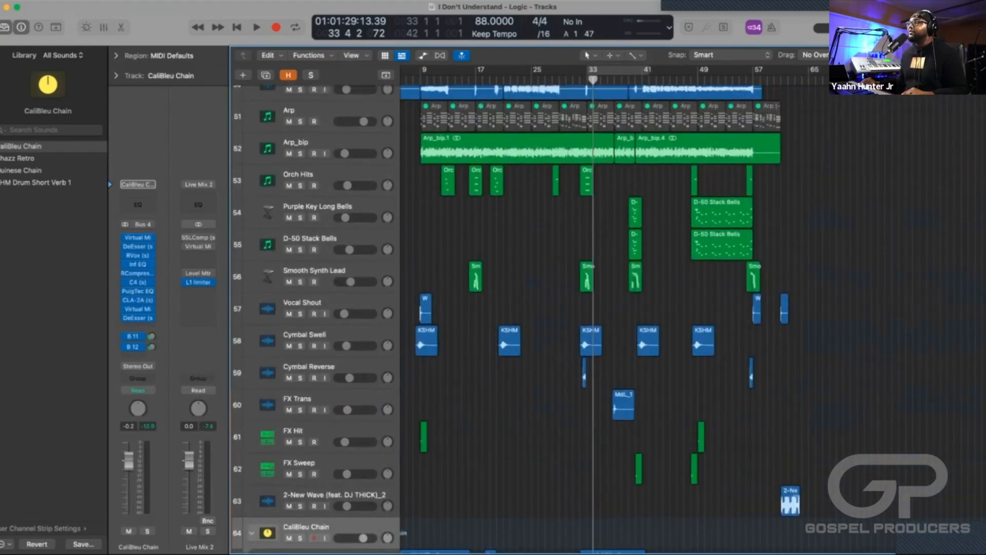
{"action": "scroll", "coordinate": [590, 318], "scroll_direction": "down", "scroll_amount": 4}
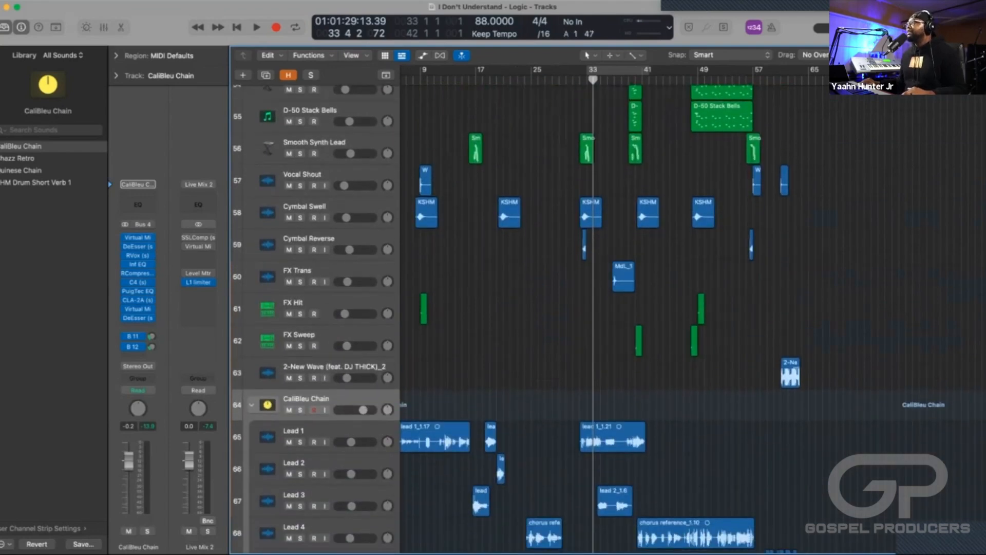